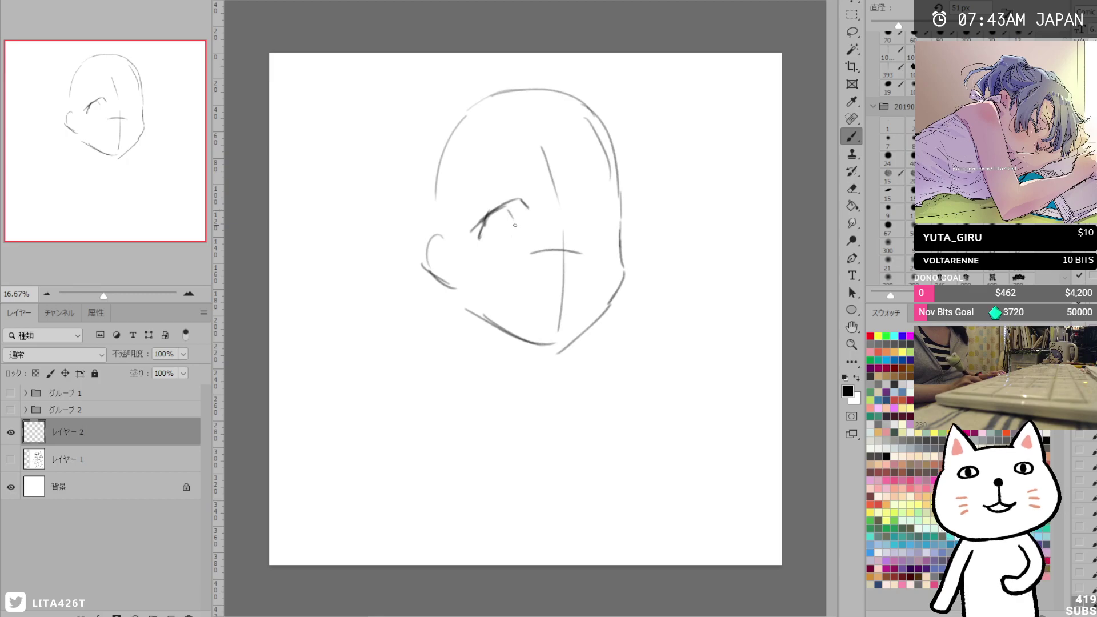
Sketch the far eye, an eyebrow, the nose and a small mouth on the face.
mouse_move(588, 224)
left_mouse_down()
mouse_move(598, 200)
mouse_move(598, 257)
mouse_move(602, 200)
mouse_move(612, 214)
left_mouse_up()
left_click_drag(481, 189, 529, 168)
left_click_drag(572, 256, 575, 263)
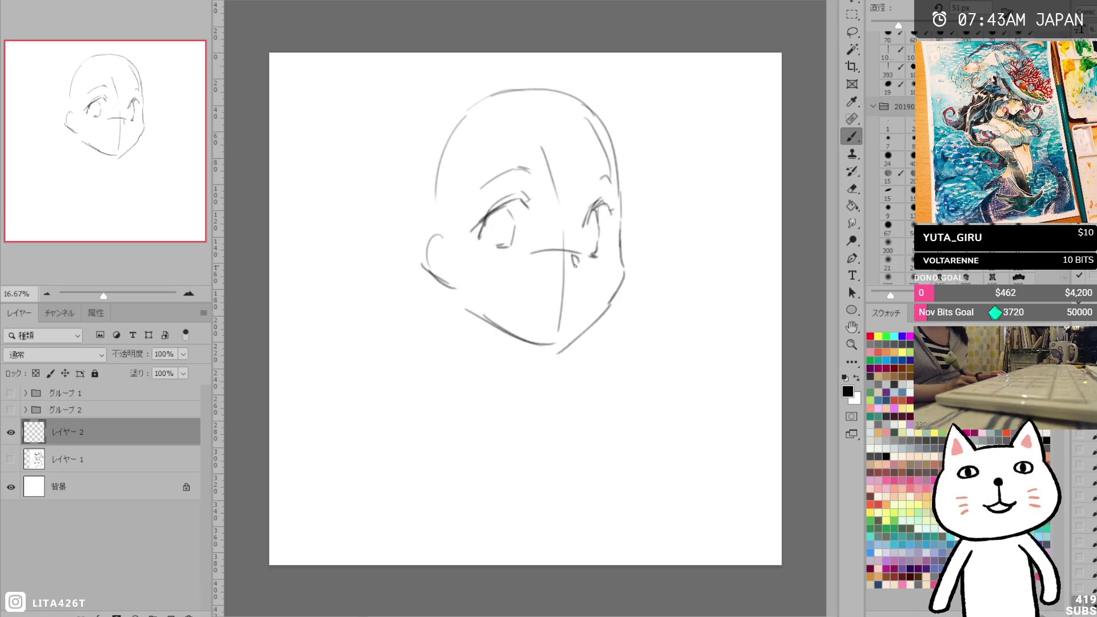
left_click_drag(546, 316, 557, 314)
Sketch the pointed fringe strands over the forehead and a long hair strand down the right side of the face.
mouse_move(524, 132)
left_mouse_down()
mouse_move(537, 179)
mouse_move(574, 230)
left_mouse_up()
left_click_drag(565, 184, 586, 218)
left_click_drag(577, 161, 588, 204)
left_click_drag(609, 137, 630, 232)
left_click_drag(615, 157, 645, 370)
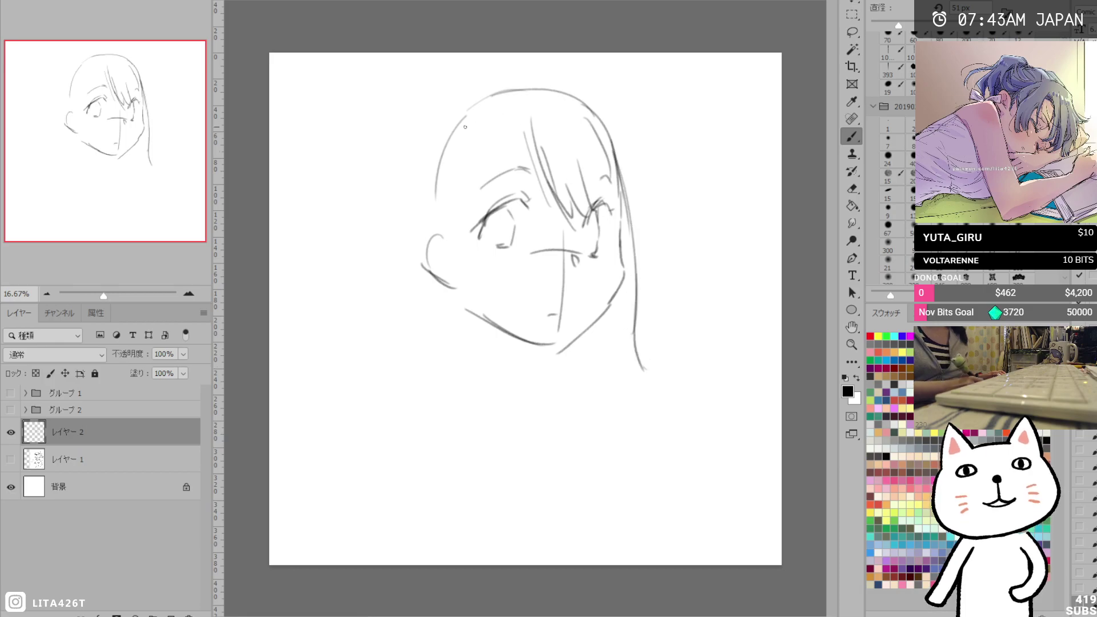
Draw the hair volume over the top of the head and the pointed hair ends beside the right jaw.
left_click_drag(456, 117, 554, 94)
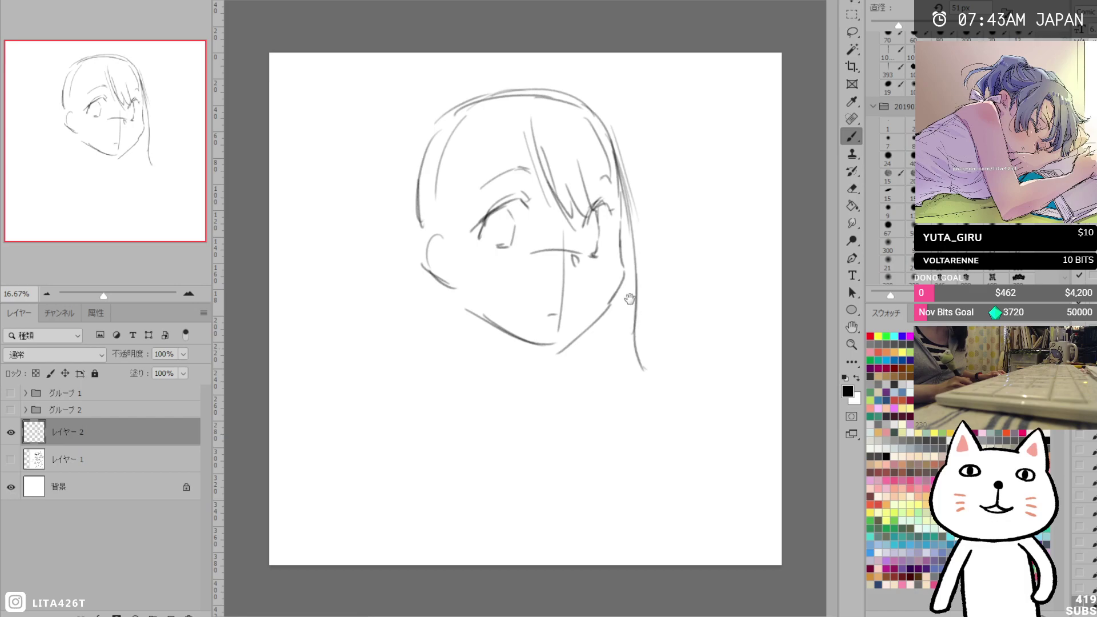
mouse_move(618, 160)
left_mouse_down()
mouse_move(678, 358)
mouse_move(646, 365)
left_mouse_up()
left_click_drag(573, 347, 587, 359)
left_click_drag(608, 306, 554, 350)
left_click_drag(632, 308, 601, 366)
left_click_drag(638, 330, 625, 361)
Sketch the left side hair with a strand in front of the ear, a rounded outer outline and short fringe strokes.
left_click_drag(477, 131, 462, 298)
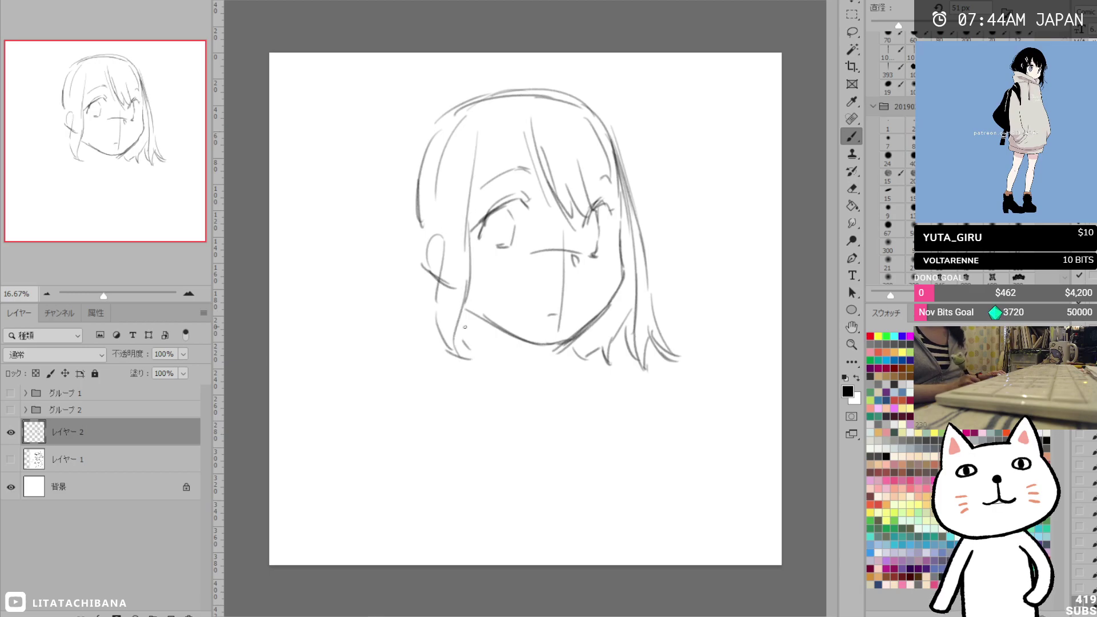
left_click_drag(423, 162, 407, 236)
left_click_drag(411, 222, 396, 252)
left_click_drag(400, 318, 416, 346)
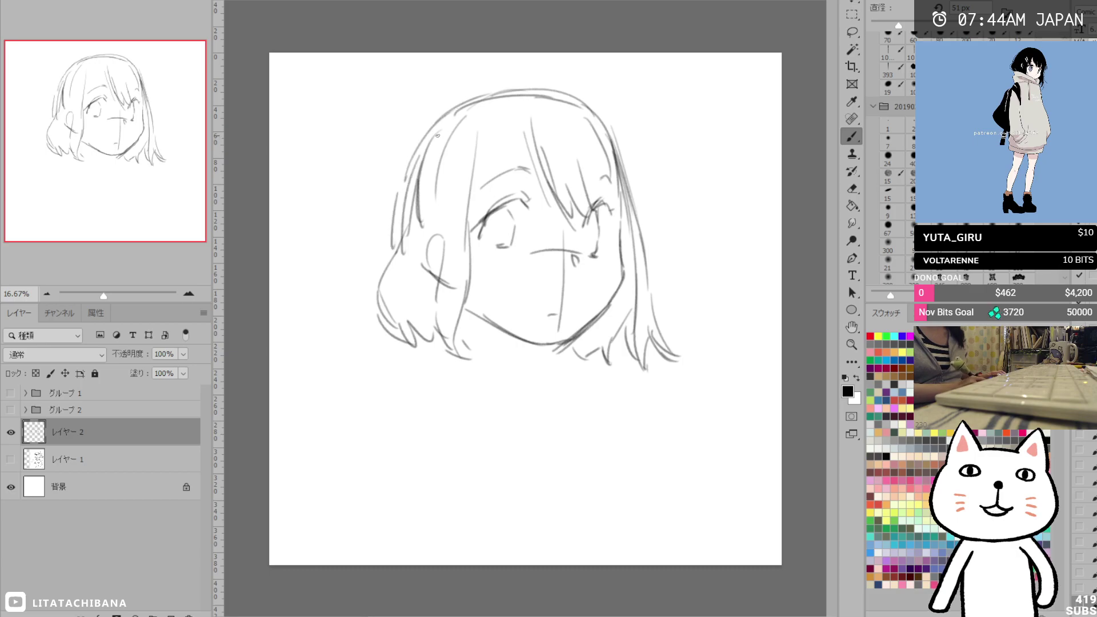
left_click_drag(489, 151, 467, 187)
Erase the construction guidelines crossing the lower face.
key("e")
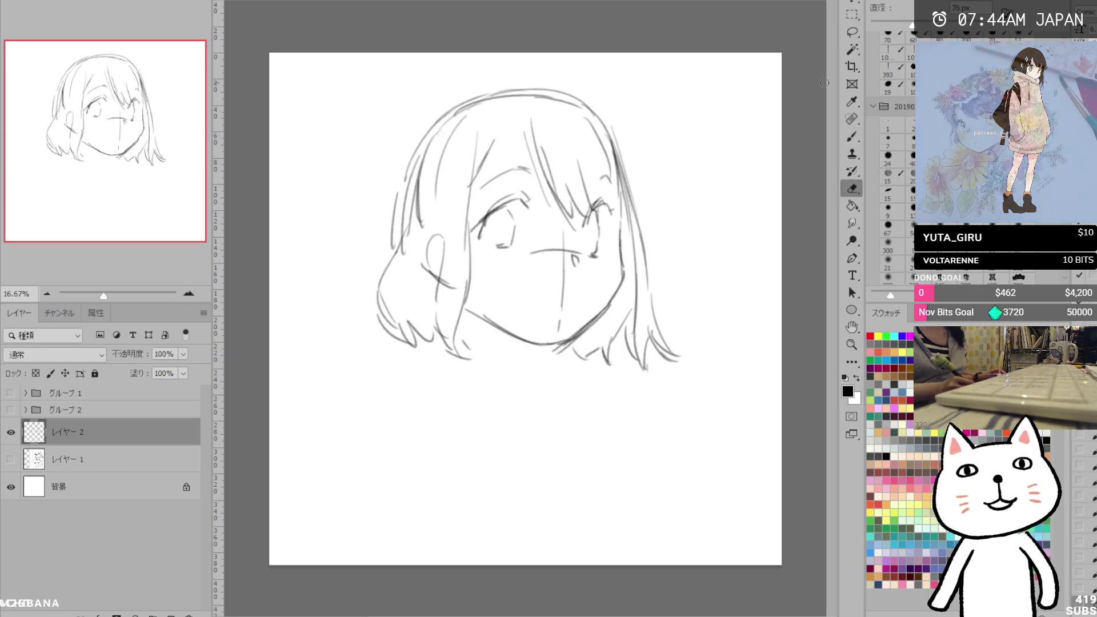
mouse_move(484, 319)
left_mouse_down()
mouse_move(500, 334)
mouse_move(507, 319)
mouse_move(551, 345)
mouse_move(503, 326)
mouse_move(563, 340)
mouse_move(563, 288)
left_mouse_up()
key("b")
key("e")
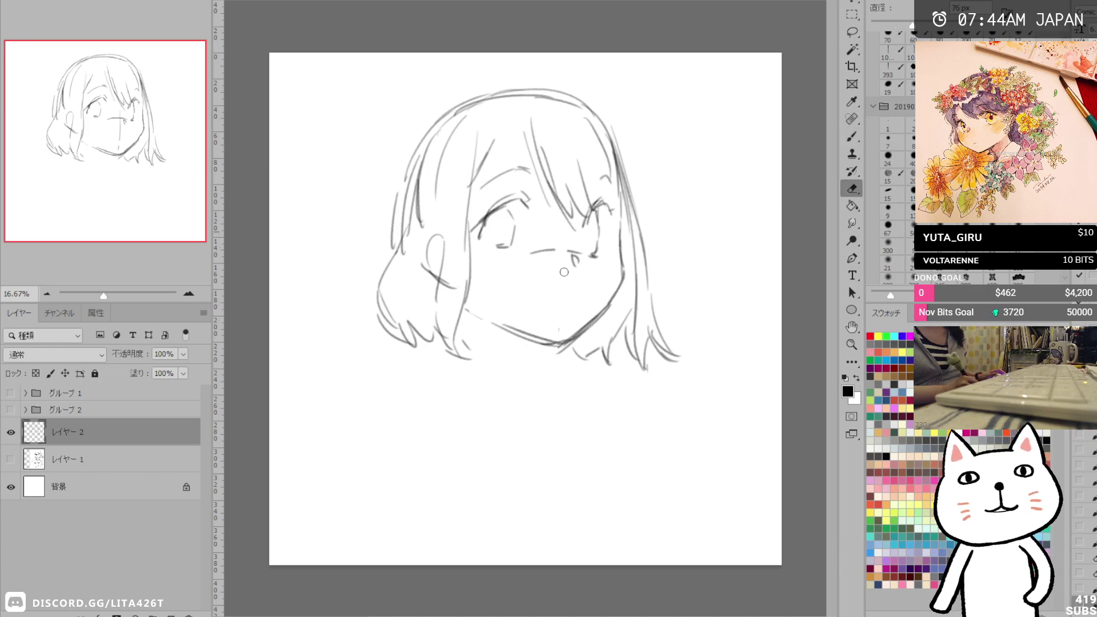
Redraw the nose, lower eyelid, small mouth and chin line with the brush.
key("b")
left_click_drag(573, 252, 579, 258)
left_click_drag(496, 248, 507, 251)
left_click_drag(564, 315, 554, 344)
left_click_drag(599, 313, 562, 343)
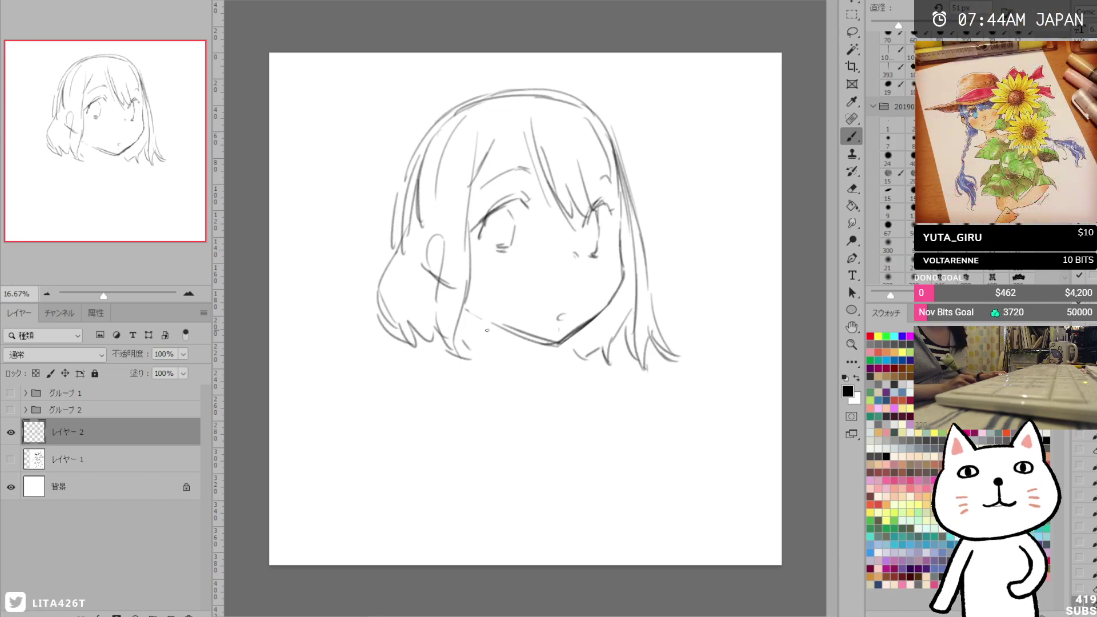
Sketch both neck lines and the hair tips behind the neck, then reinforce the left jawline.
left_click_drag(485, 322, 481, 370)
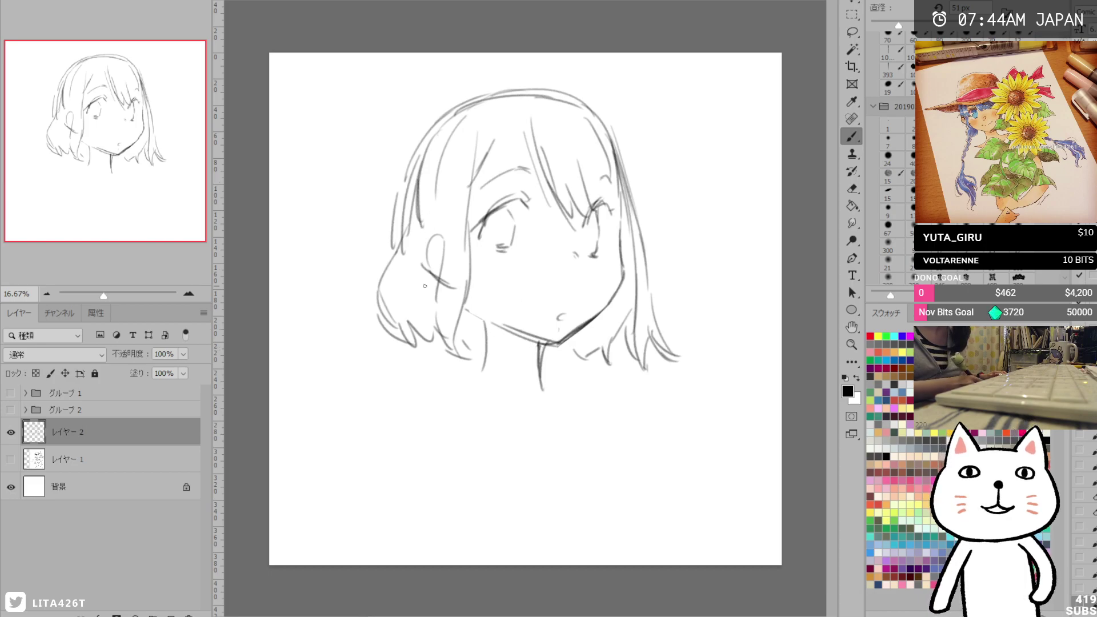
mouse_move(471, 323)
left_mouse_down()
mouse_move(423, 331)
mouse_move(446, 348)
mouse_move(470, 334)
mouse_move(509, 353)
mouse_move(565, 367)
left_mouse_up()
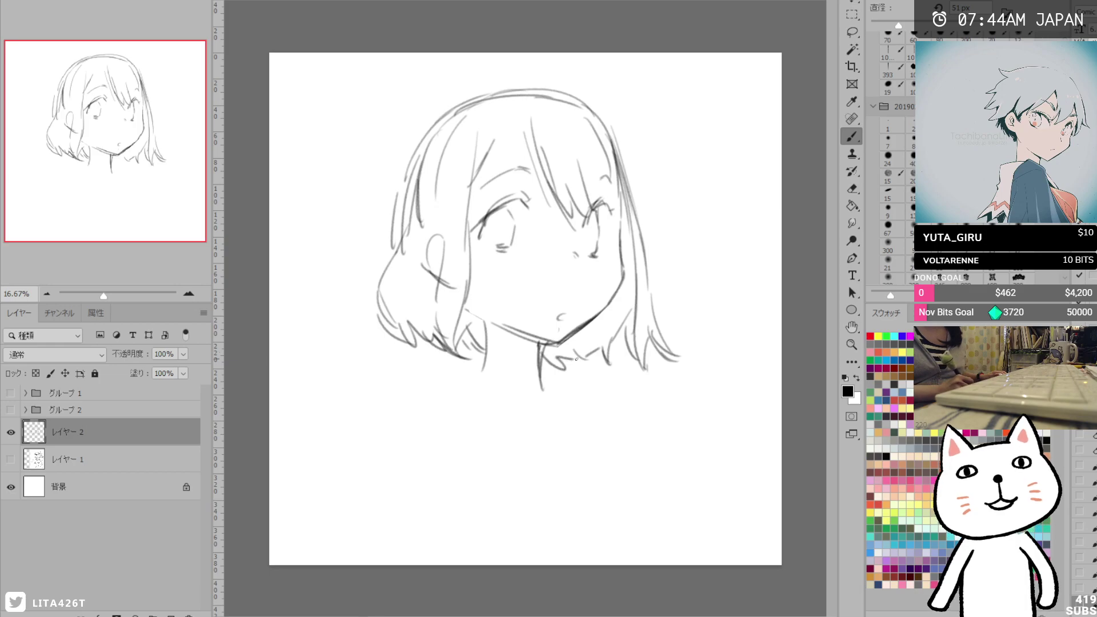
left_click_drag(467, 305, 487, 322)
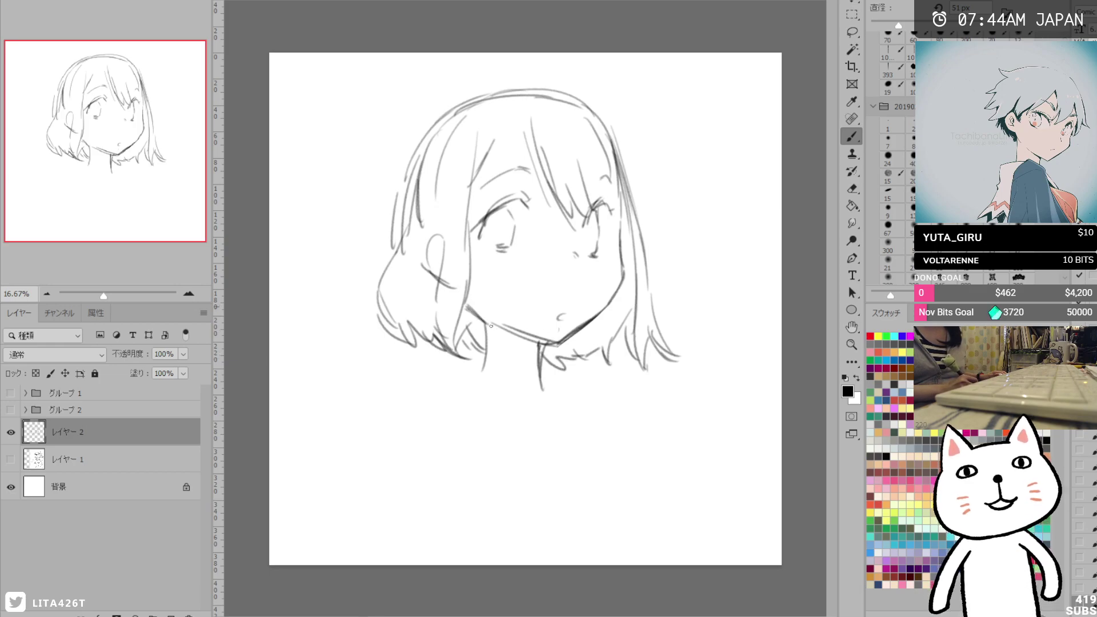
Strengthen the fringe, eye details and outer hair outline, adding flicked strands on both sides and a firmer left neck line.
mouse_move(506, 126)
left_mouse_down()
mouse_move(468, 185)
mouse_move(550, 209)
mouse_move(497, 235)
mouse_move(508, 242)
left_mouse_up()
mouse_move(589, 224)
left_mouse_down()
mouse_move(584, 237)
mouse_move(604, 207)
left_mouse_up()
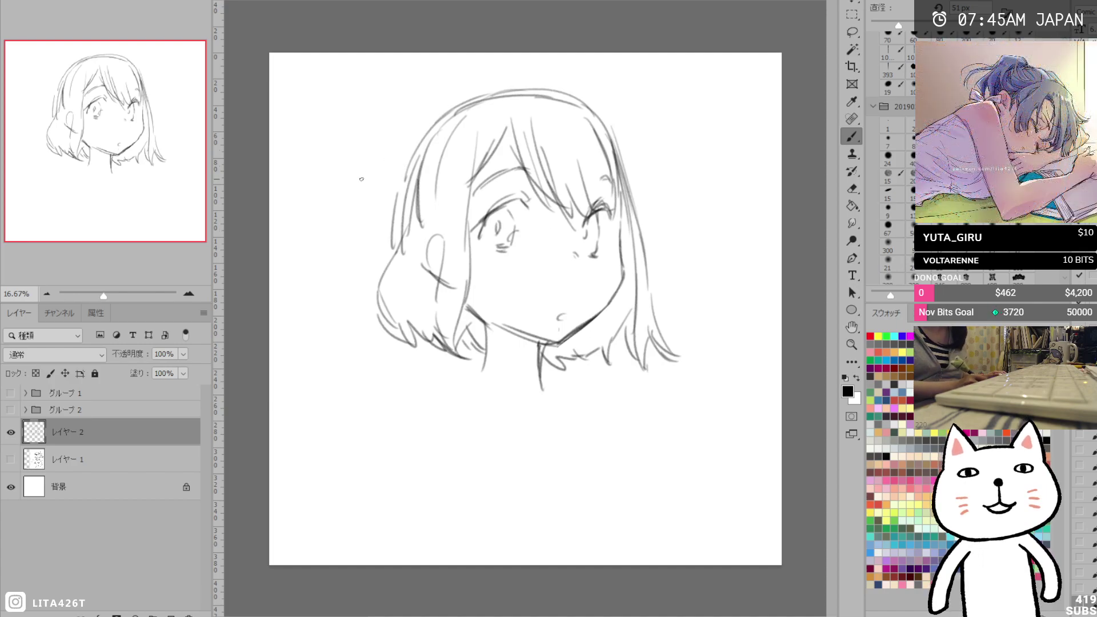
left_click_drag(395, 252, 366, 343)
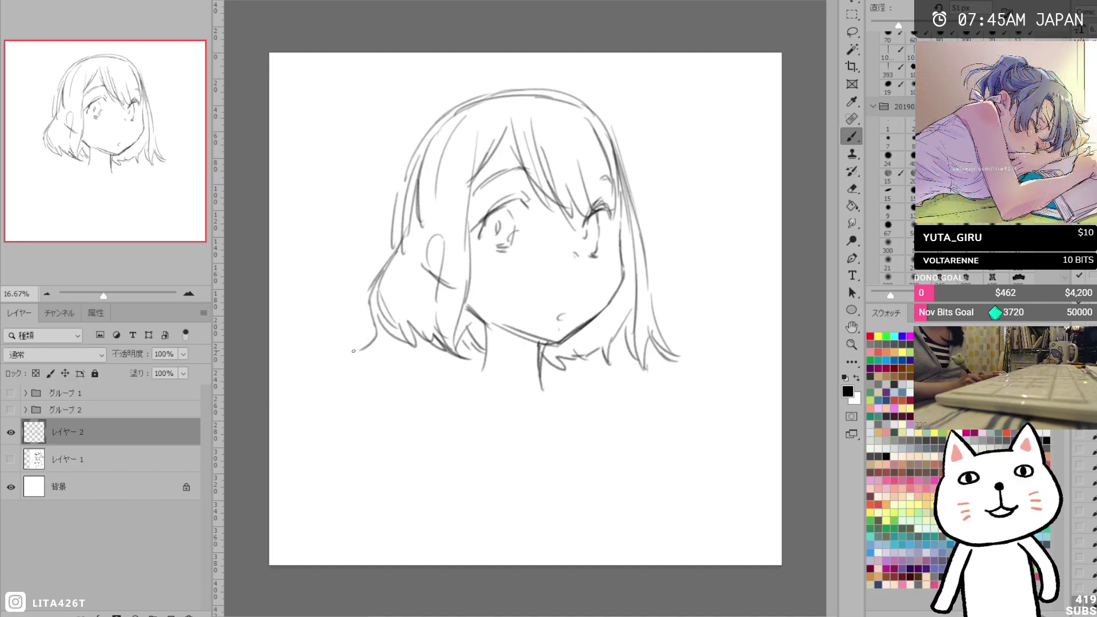
left_click_drag(411, 155, 394, 247)
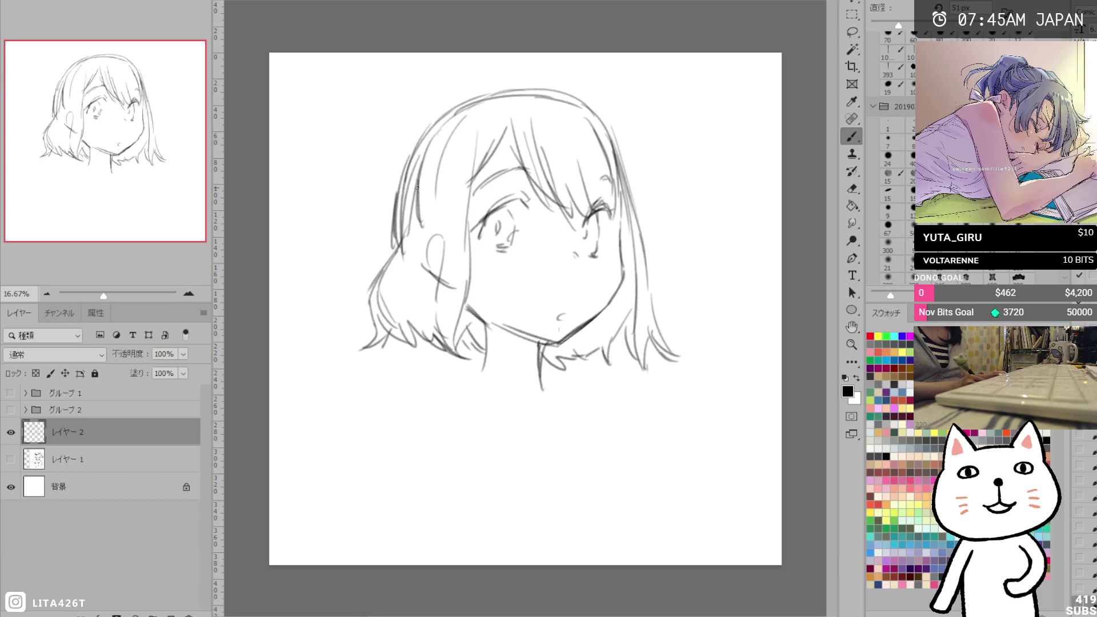
left_click_drag(511, 116, 467, 186)
left_click_drag(596, 118, 616, 148)
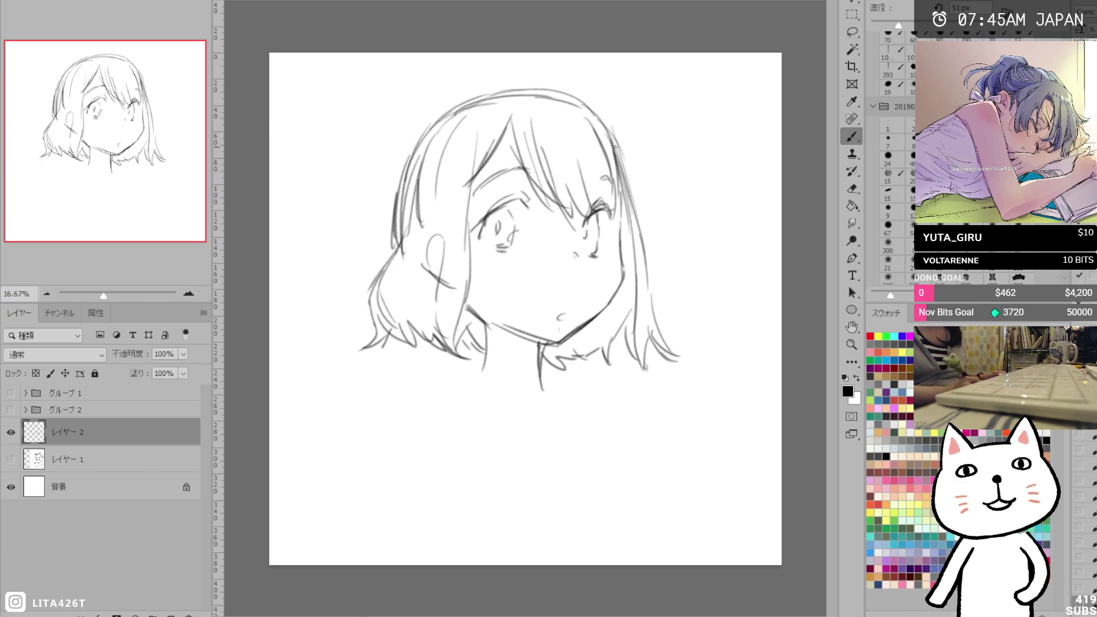
left_click_drag(627, 196, 653, 201)
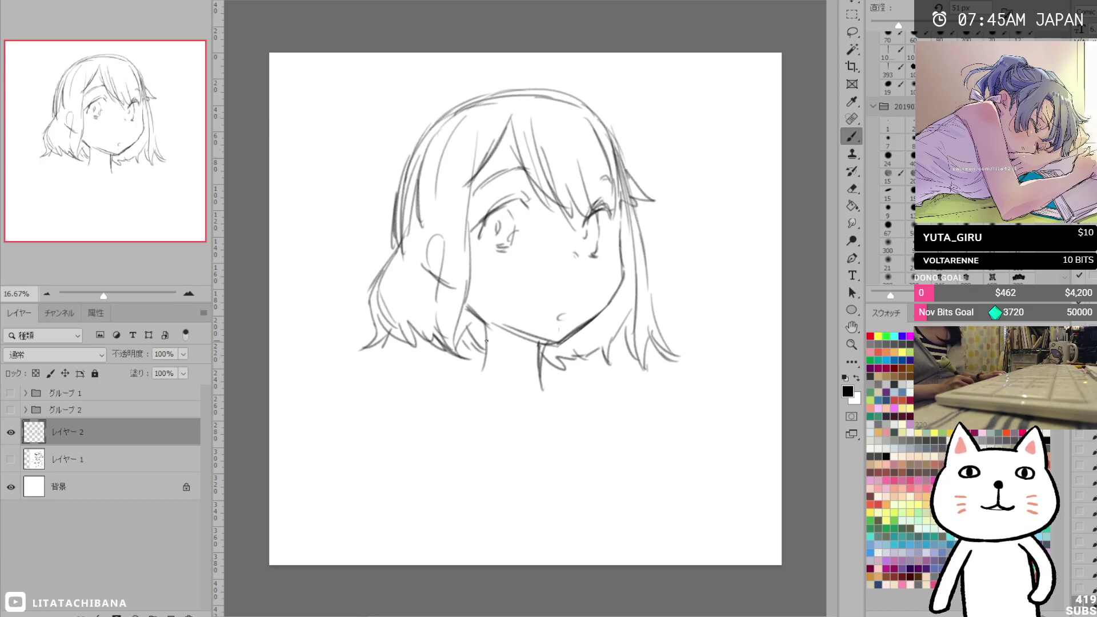
left_click_drag(490, 341, 474, 379)
Replace the small mouth with a wide open smile.
key("e")
left_click_drag(563, 315, 558, 325)
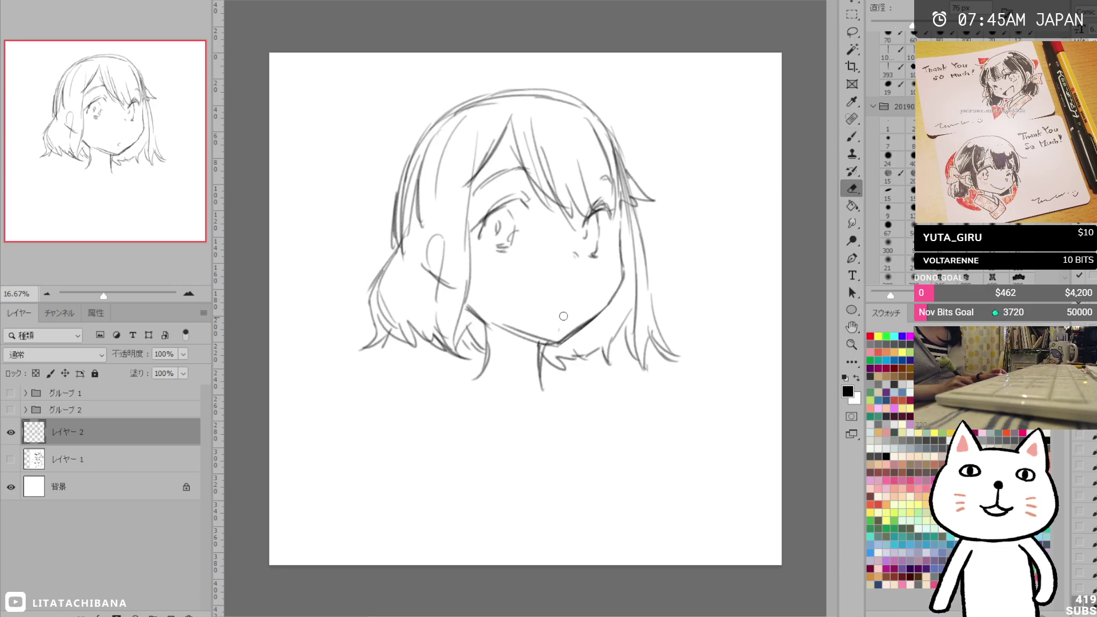
key("b")
mouse_move(512, 287)
left_mouse_down()
mouse_move(537, 313)
mouse_move(550, 288)
mouse_move(591, 290)
left_mouse_up()
mouse_move(591, 290)
left_mouse_down()
mouse_move(563, 312)
mouse_move(523, 298)
mouse_move(529, 310)
left_mouse_up()
left_click_drag(583, 290, 587, 295)
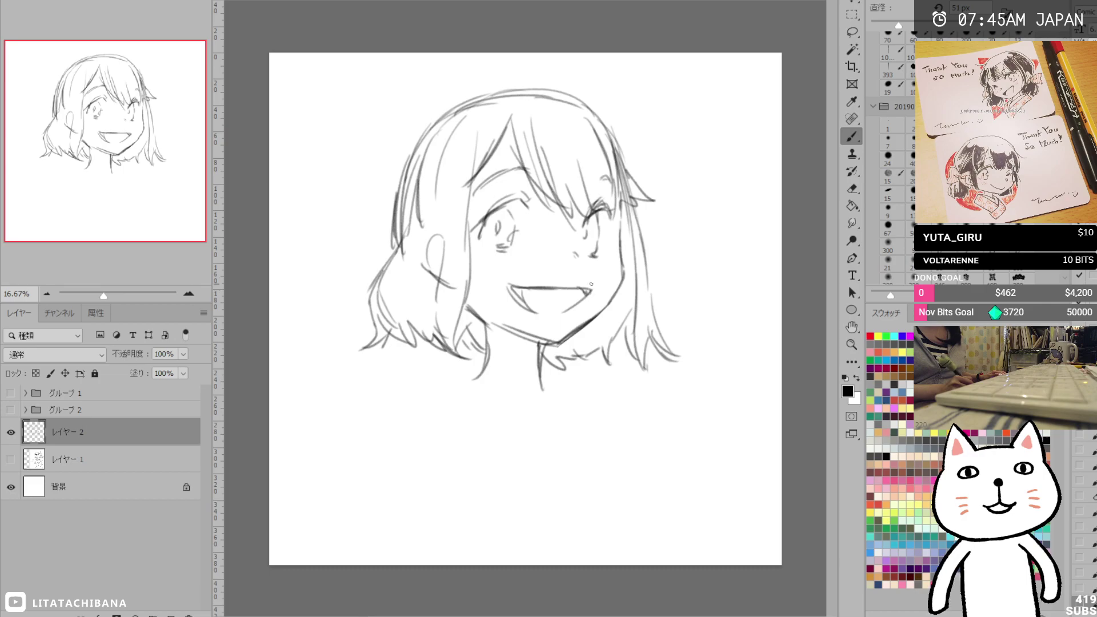
Sketch the left shoulder as a long slope from the neck and extend the right neck line downward.
left_click_drag(441, 390, 460, 381)
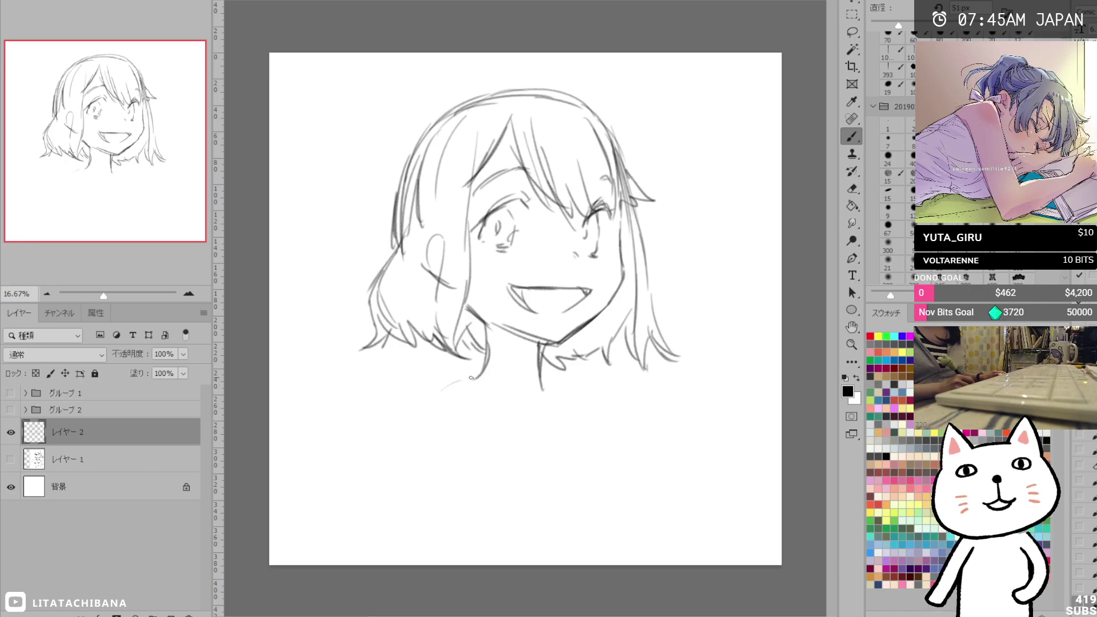
left_click_drag(426, 386, 375, 437)
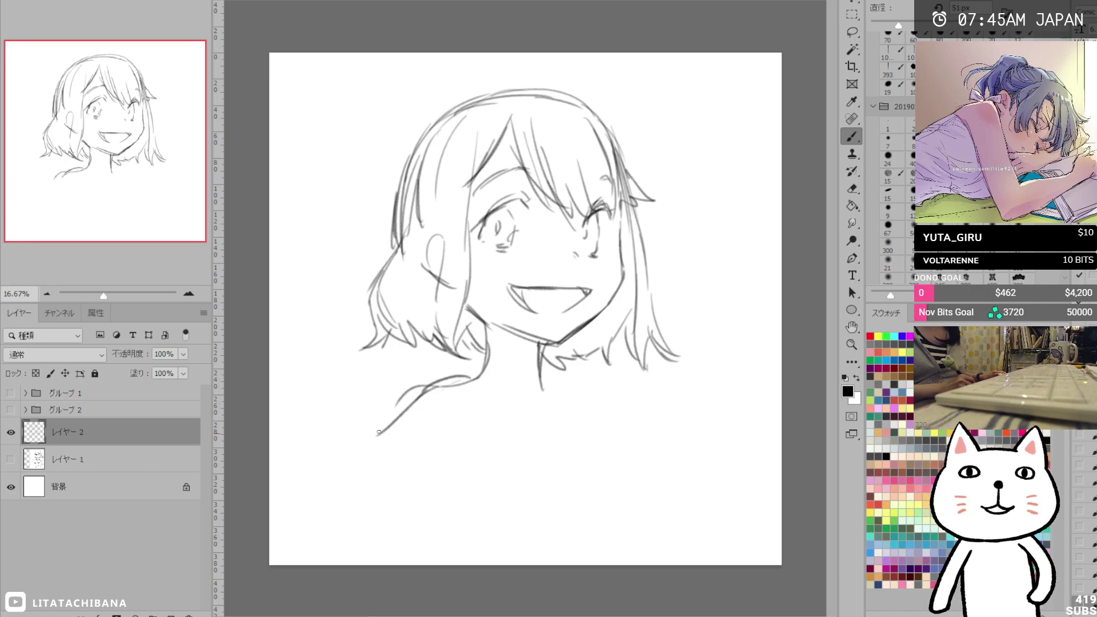
left_click_drag(541, 390, 562, 407)
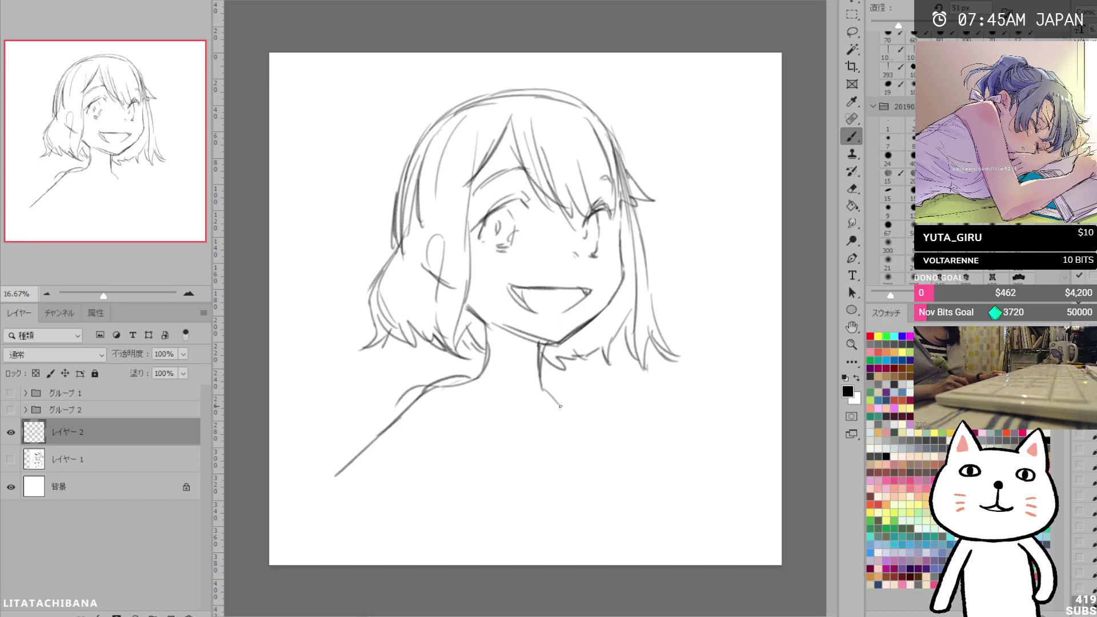
Erase the long left shoulder slope and redraw it as a shorter, rounded shoulder.
key("e")
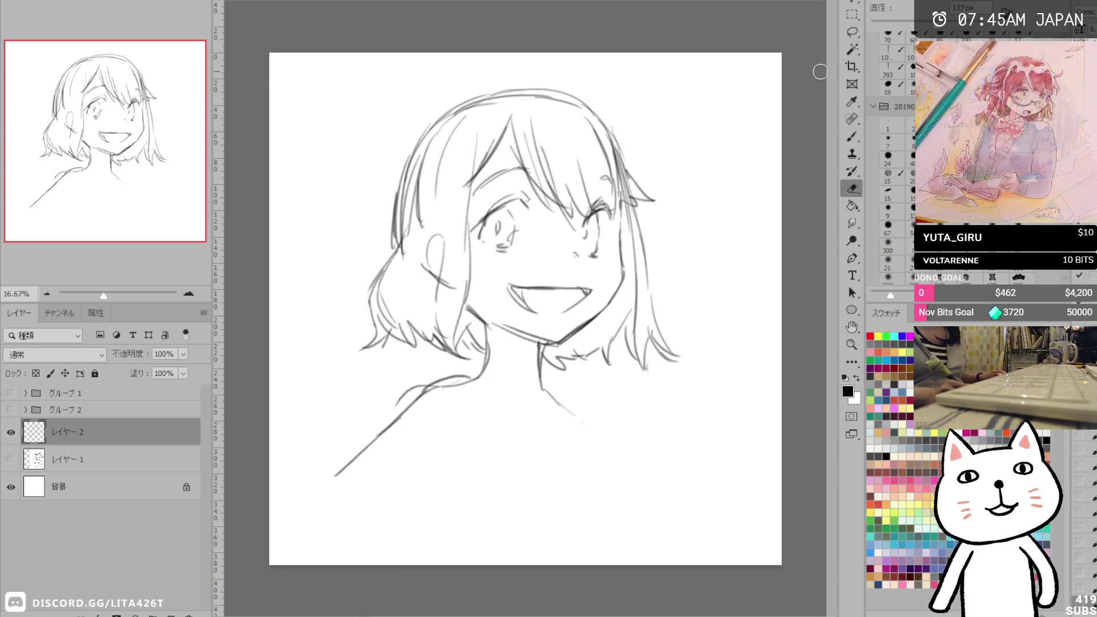
left_click_drag(326, 469, 337, 470)
mouse_move(428, 384)
left_mouse_down()
mouse_move(472, 385)
mouse_move(425, 426)
left_mouse_up()
key("b")
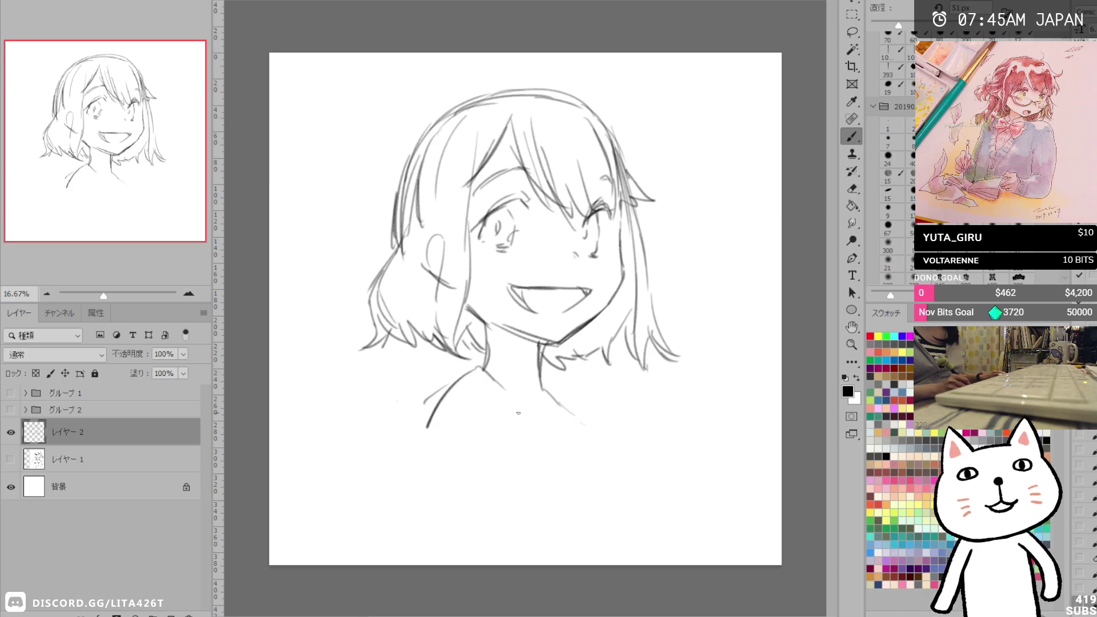
left_click_drag(515, 372, 426, 426)
Sketch the two contours of the near arm running from the shoulder to the canvas's lower edge.
left_click_drag(517, 397, 579, 517)
left_click_drag(457, 513, 505, 564)
left_click_drag(565, 505, 620, 565)
Draw a round cat head with pointed ears, dot eyes and a small muzzle beside the girl's shoulder.
mouse_move(586, 374)
left_mouse_down()
mouse_move(546, 437)
mouse_move(590, 448)
mouse_move(599, 355)
mouse_move(613, 369)
left_mouse_up()
left_click_drag(605, 373, 672, 362)
mouse_move(672, 363)
left_mouse_down()
mouse_move(646, 450)
mouse_move(648, 442)
left_mouse_up()
left_click_drag(585, 375, 603, 445)
left_click(590, 390)
left_click(628, 394)
left_click_drag(589, 407, 611, 403)
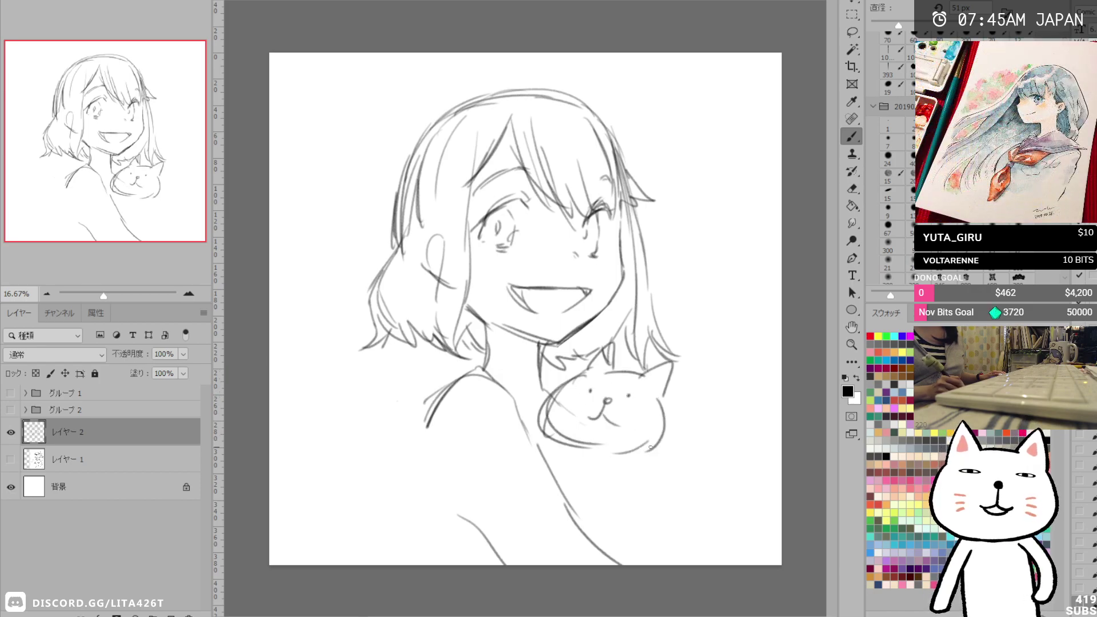
Sketch the hand supporting the cat, a small loop beside its cheek and an oval hand shape below.
left_click_drag(697, 423, 609, 549)
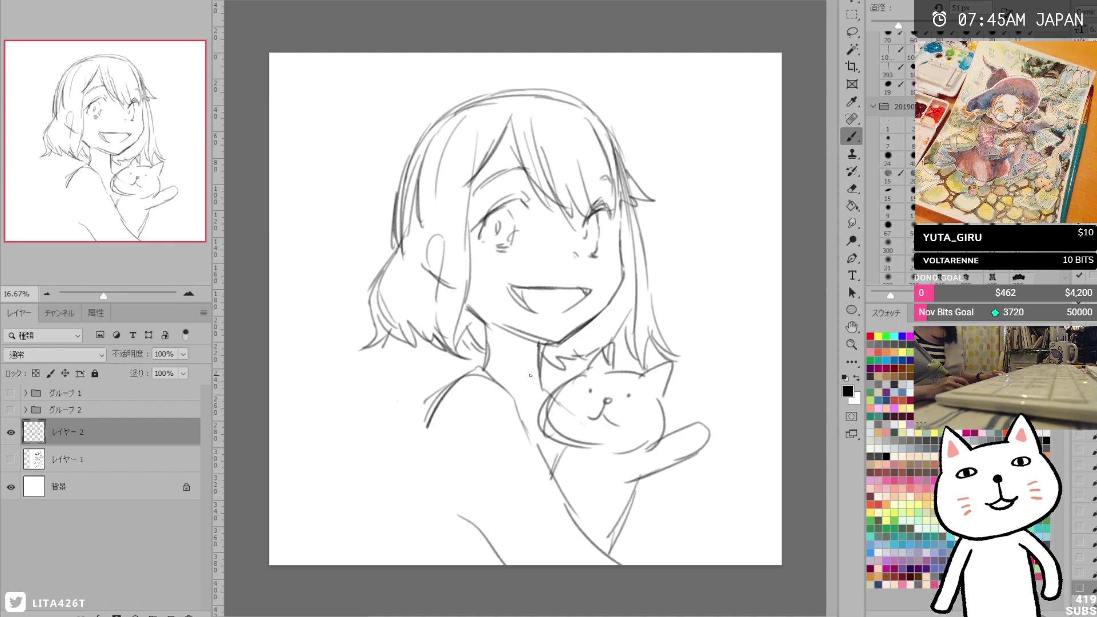
left_click_drag(522, 375, 519, 400)
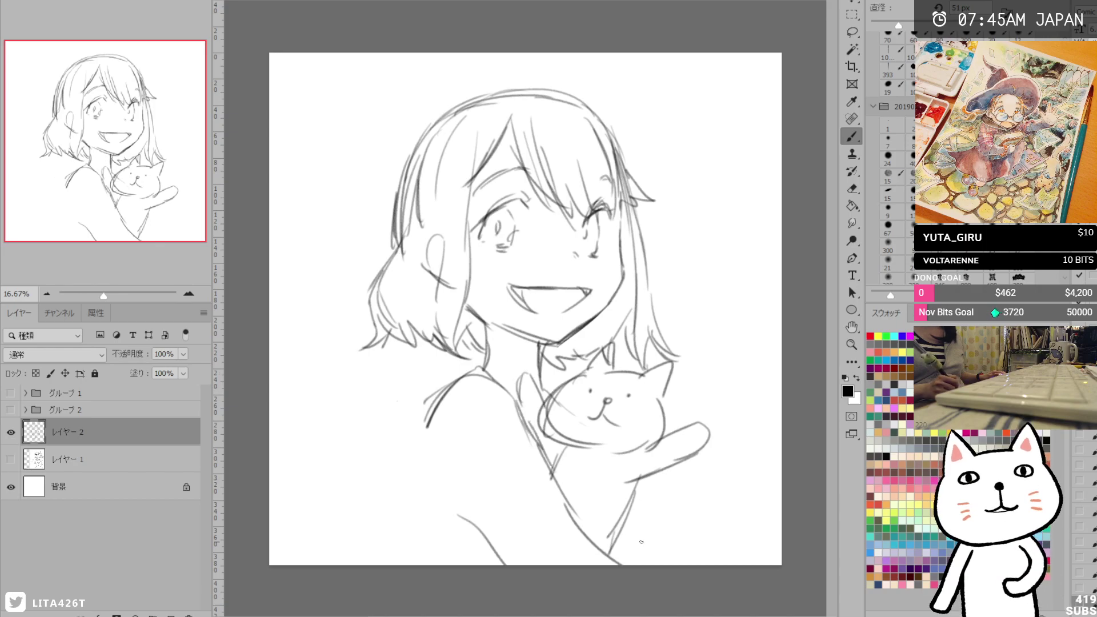
left_click_drag(621, 541, 680, 528)
Draw the inner arm line, the curved back outline and the diagonal body line behind the hands.
left_click_drag(449, 472, 442, 462)
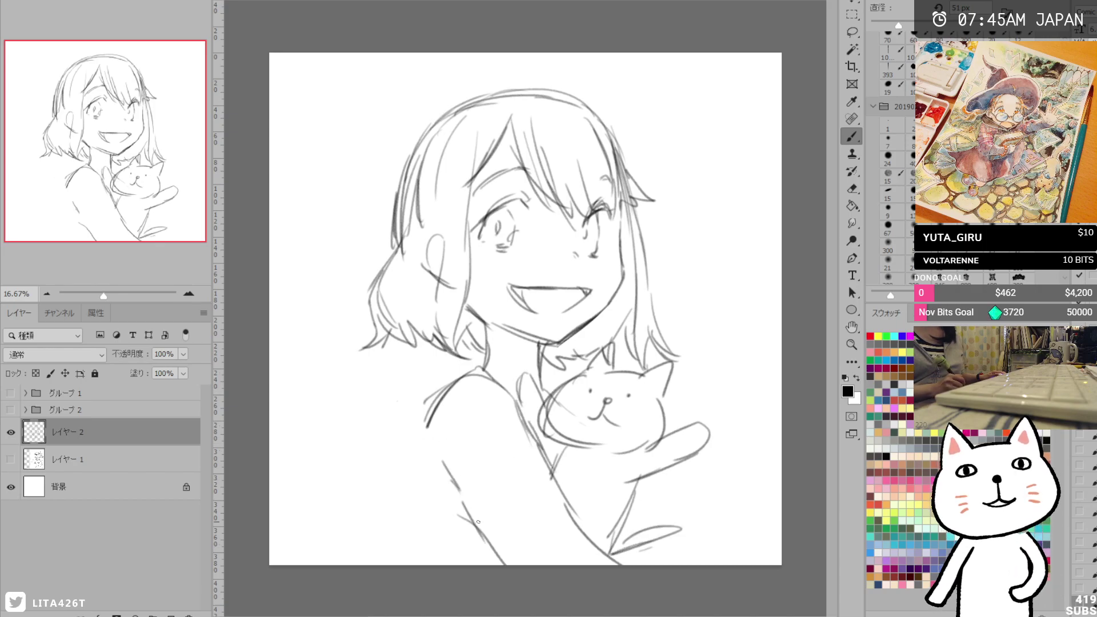
left_click_drag(434, 553, 419, 472)
left_click_drag(673, 512, 714, 560)
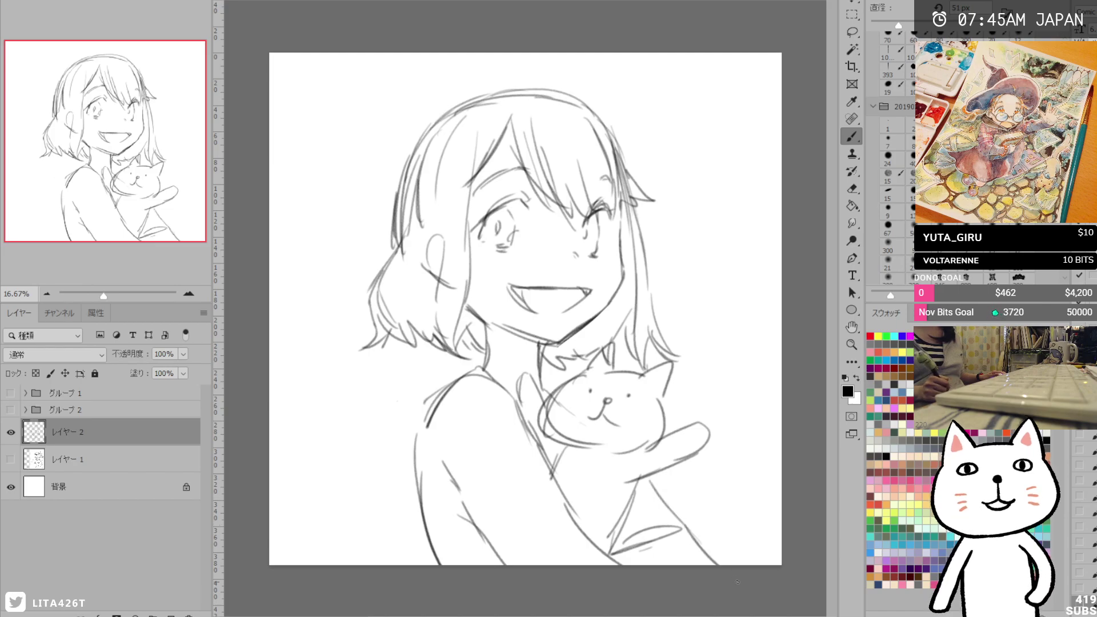
Erase and redraw the back outline as one curve from the shoulder, and extend the right side hair outward.
key("e")
mouse_move(399, 519)
left_mouse_down()
mouse_move(423, 551)
mouse_move(428, 448)
left_mouse_up()
key("b")
mouse_move(437, 404)
left_mouse_down()
mouse_move(421, 522)
mouse_move(431, 560)
left_mouse_up()
key("e")
key("b")
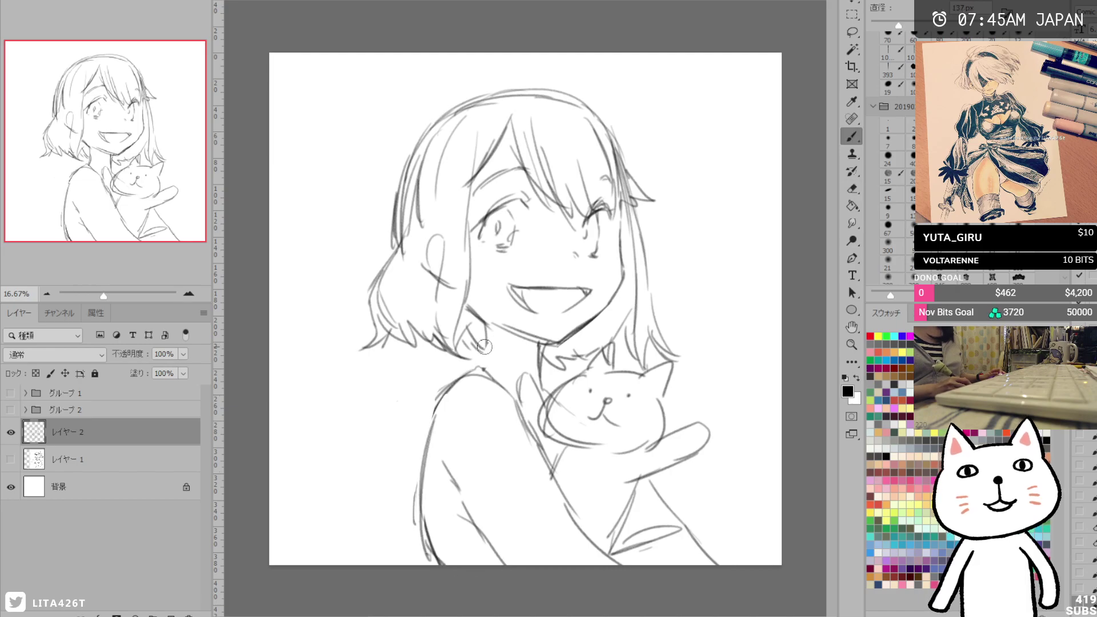
left_click_drag(642, 227, 693, 341)
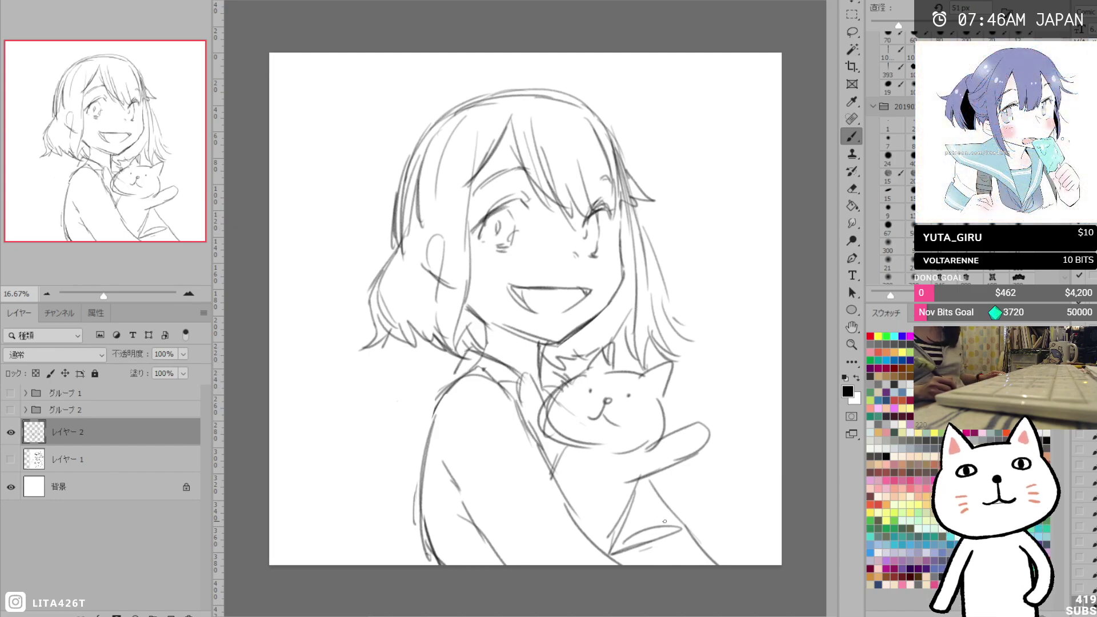
Erase the oval lower hand and redraw it as a longer outstretched hand below the cat.
key("e")
mouse_move(631, 537)
left_mouse_down()
mouse_move(690, 528)
mouse_move(628, 540)
left_mouse_up()
key("b")
left_click_drag(721, 515, 652, 546)
left_click_drag(750, 494, 752, 506)
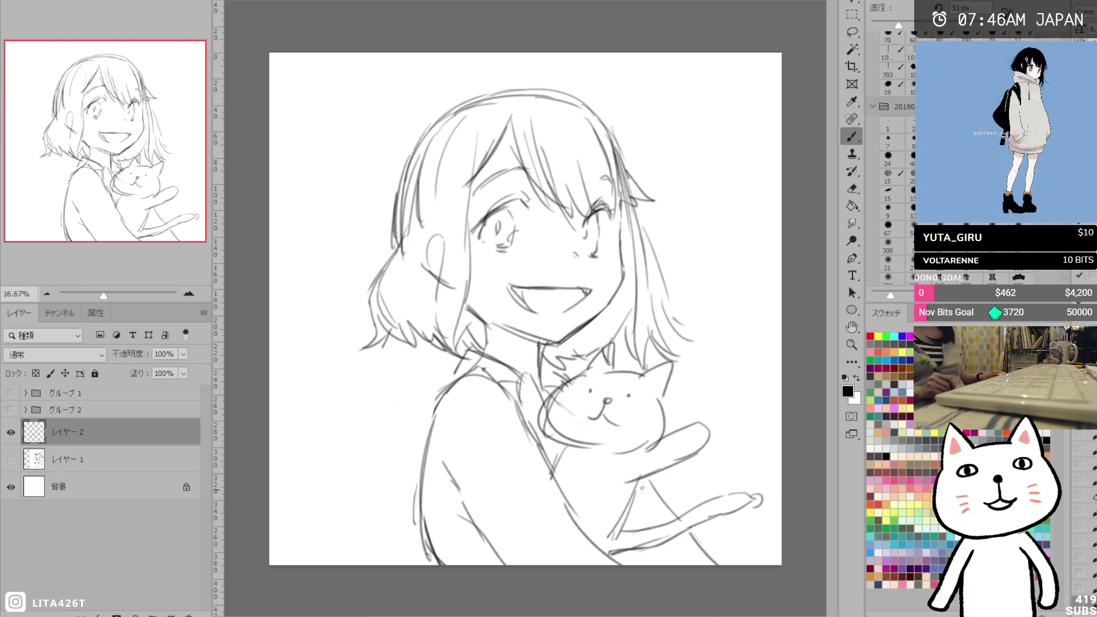
Sketch the short sleeve with its cuff and folds, reinforce the back line and add strokes between the hands.
left_click_drag(437, 419, 468, 554)
left_click_drag(450, 506, 510, 410)
mouse_move(544, 456)
left_mouse_down()
mouse_move(523, 419)
mouse_move(597, 510)
left_mouse_up()
left_click_drag(471, 542, 579, 503)
left_click_drag(465, 388, 423, 563)
left_click_drag(697, 469, 630, 532)
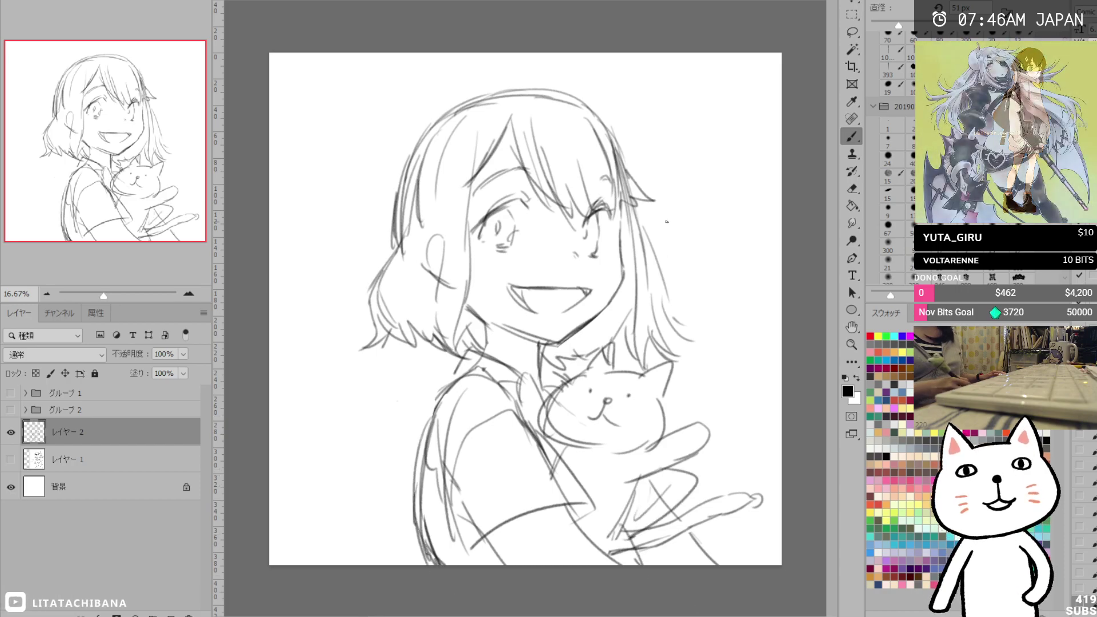
Thicken the right side hair with long outer strands and clean up the lines around the left face-framing strand.
left_click_drag(638, 207, 692, 321)
left_click_drag(649, 270, 696, 329)
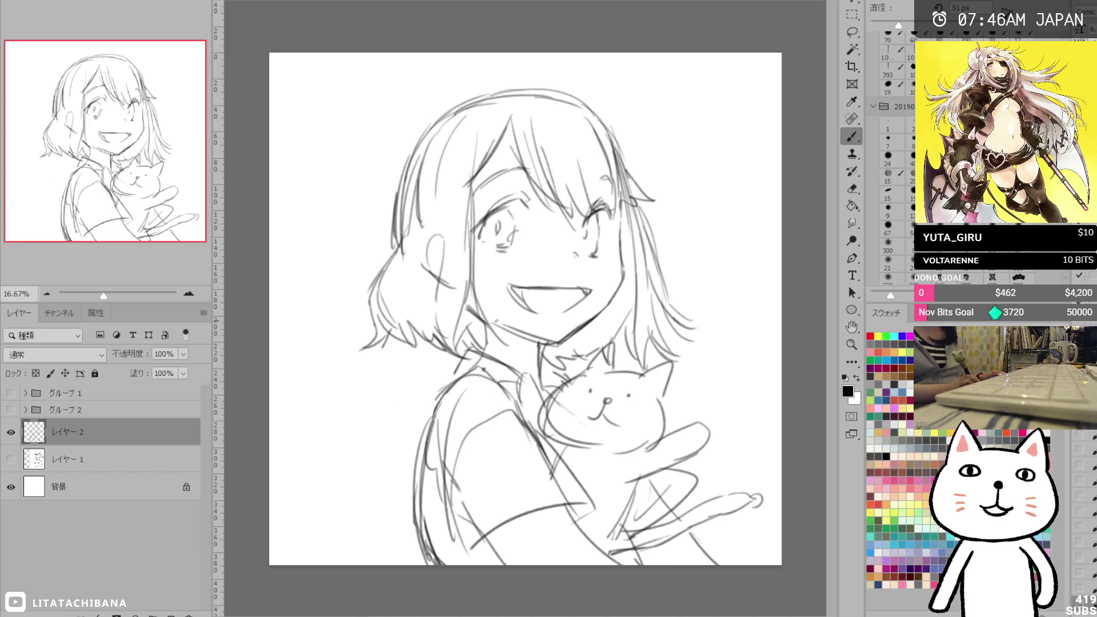
key("e")
mouse_move(464, 228)
left_mouse_down()
mouse_move(458, 252)
mouse_move(481, 319)
left_mouse_up()
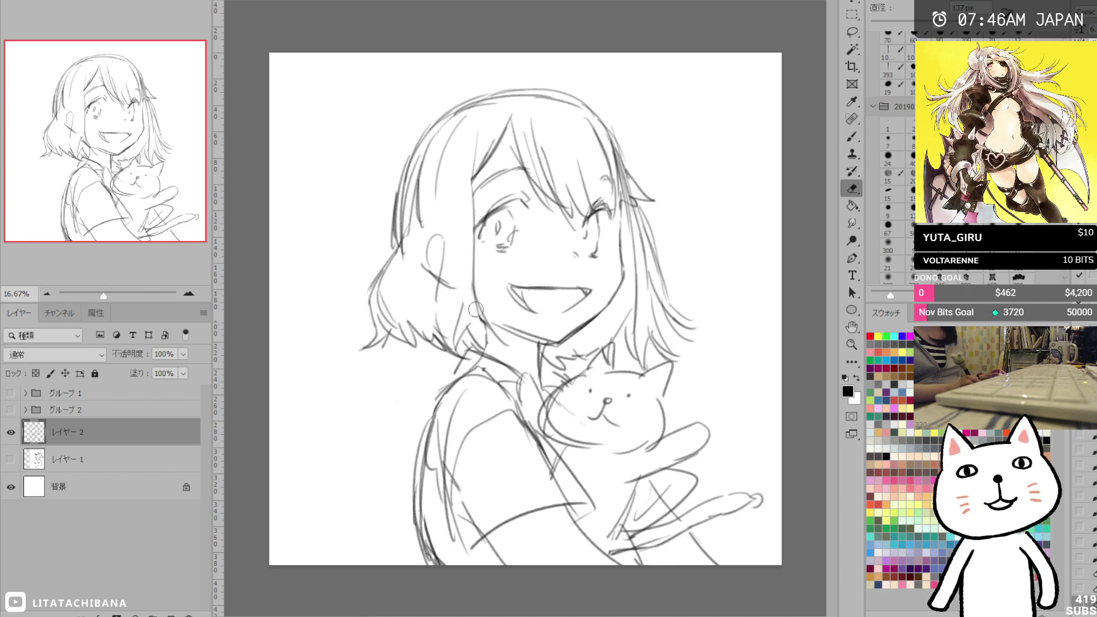
key("b")
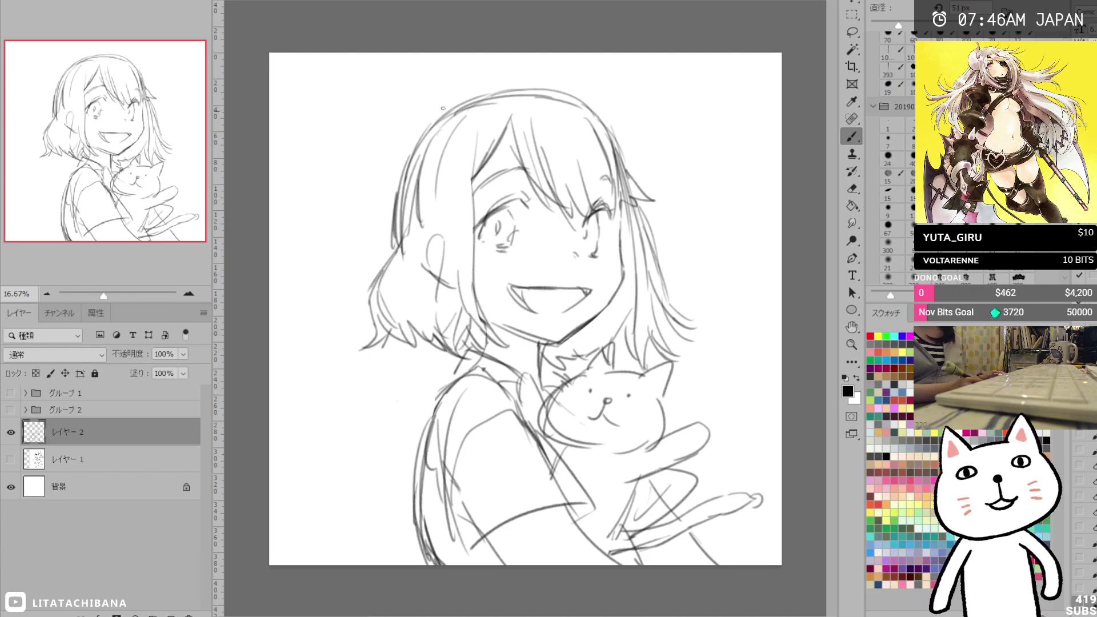
Hide the girl-and-cat sketch layer and outline a left-facing face profile from forehead to jaw on a new layer.
left_click(10, 432)
left_click(170, 614)
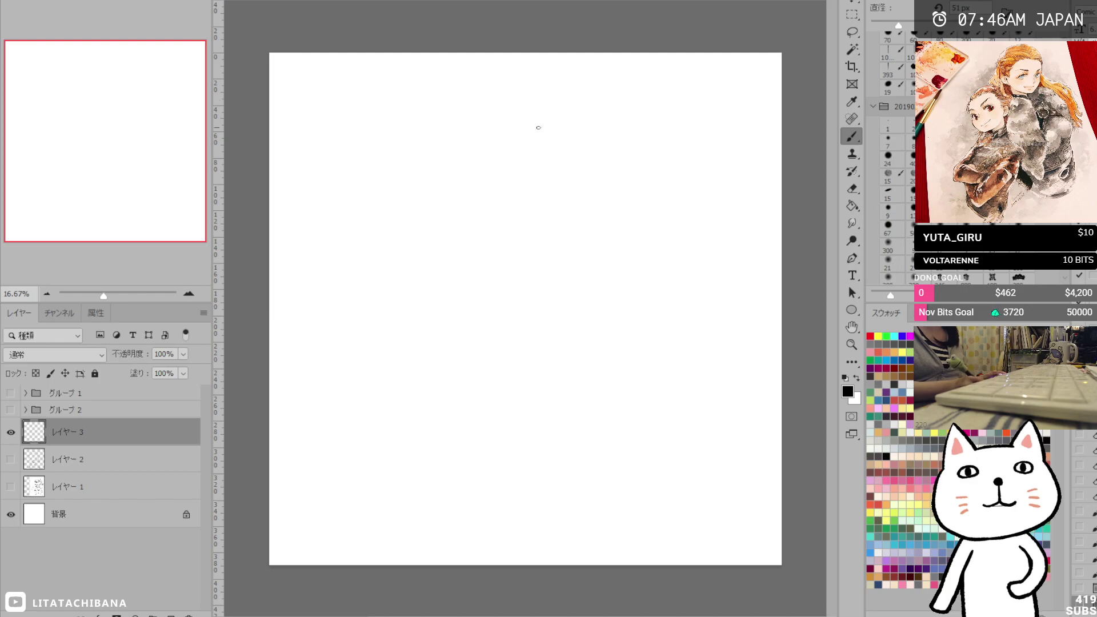
mouse_move(435, 168)
left_mouse_down()
mouse_move(430, 211)
mouse_move(412, 235)
mouse_move(408, 330)
mouse_move(416, 354)
mouse_move(471, 359)
left_mouse_up()
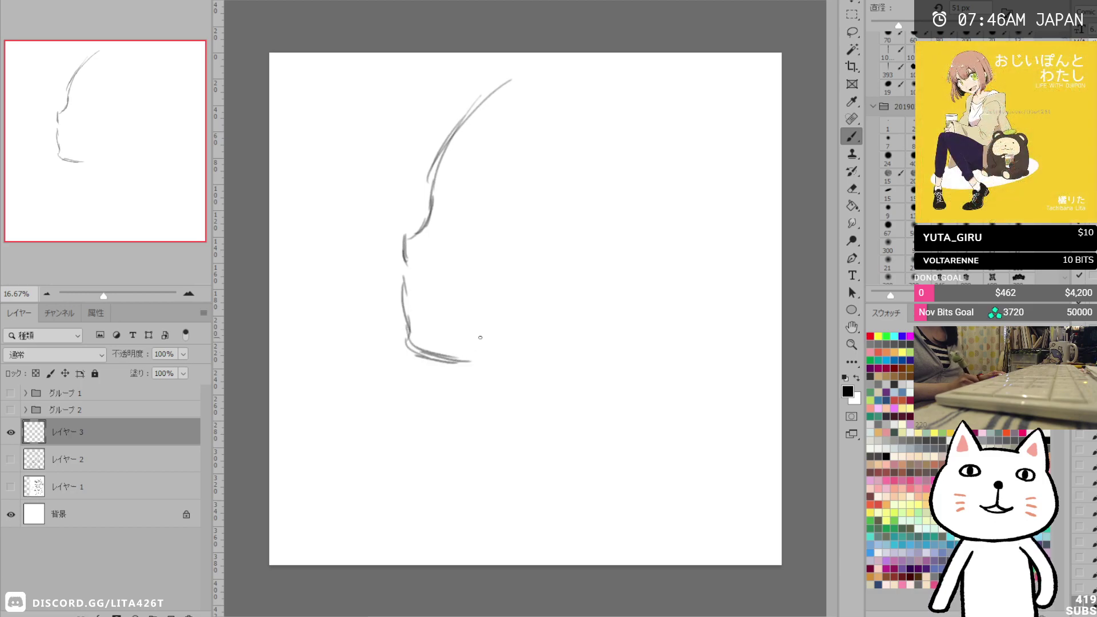
Sketch the eye with its upper lashes and the eyebrow, erasing stray strokes beside them.
mouse_move(449, 197)
left_mouse_down()
mouse_move(488, 231)
mouse_move(464, 255)
left_mouse_up()
key("e")
mouse_move(465, 217)
left_mouse_down()
mouse_move(465, 256)
mouse_move(446, 240)
mouse_move(485, 186)
mouse_move(497, 198)
left_mouse_up()
Sketch the side hair strands gathering beside the cheek and a long tapering braid hanging below them.
key("b")
left_click_drag(500, 94, 509, 235)
left_click_drag(504, 170, 528, 252)
left_click_drag(564, 159, 538, 261)
mouse_move(574, 209)
left_mouse_down()
mouse_move(543, 270)
mouse_move(550, 278)
left_mouse_up()
left_click_drag(503, 309, 514, 360)
mouse_move(538, 311)
left_mouse_down()
mouse_move(501, 365)
mouse_move(503, 406)
left_mouse_up()
left_click_drag(528, 368, 478, 509)
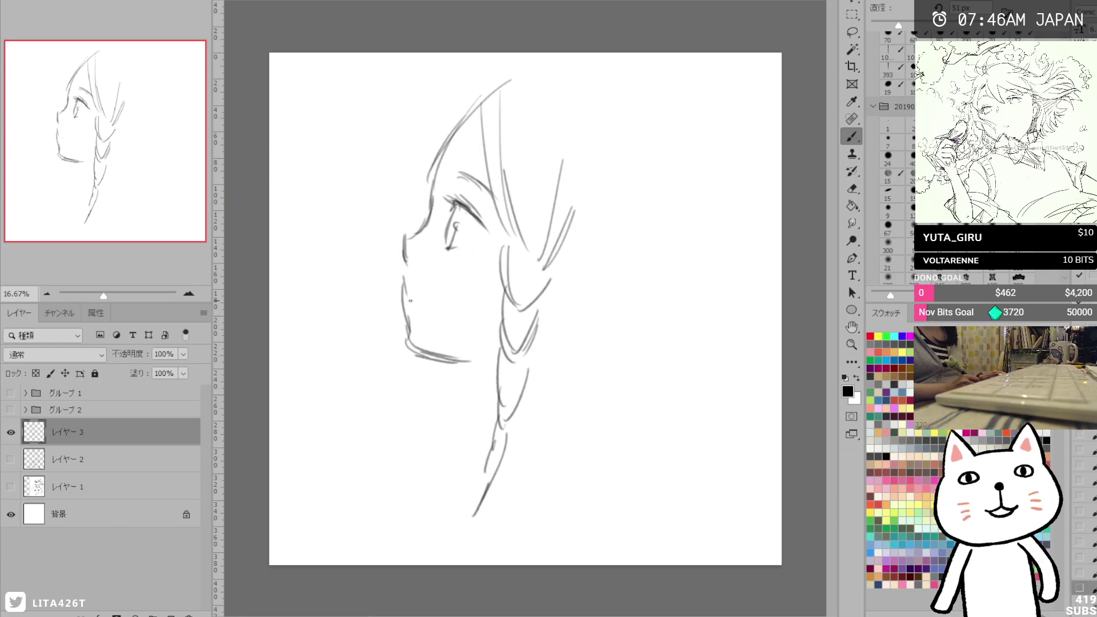
Outline the crown and back of the head, and add a swept hair strand and short lines for the neck.
mouse_move(494, 101)
left_mouse_down()
mouse_move(587, 100)
mouse_move(530, 86)
mouse_move(630, 117)
left_mouse_up()
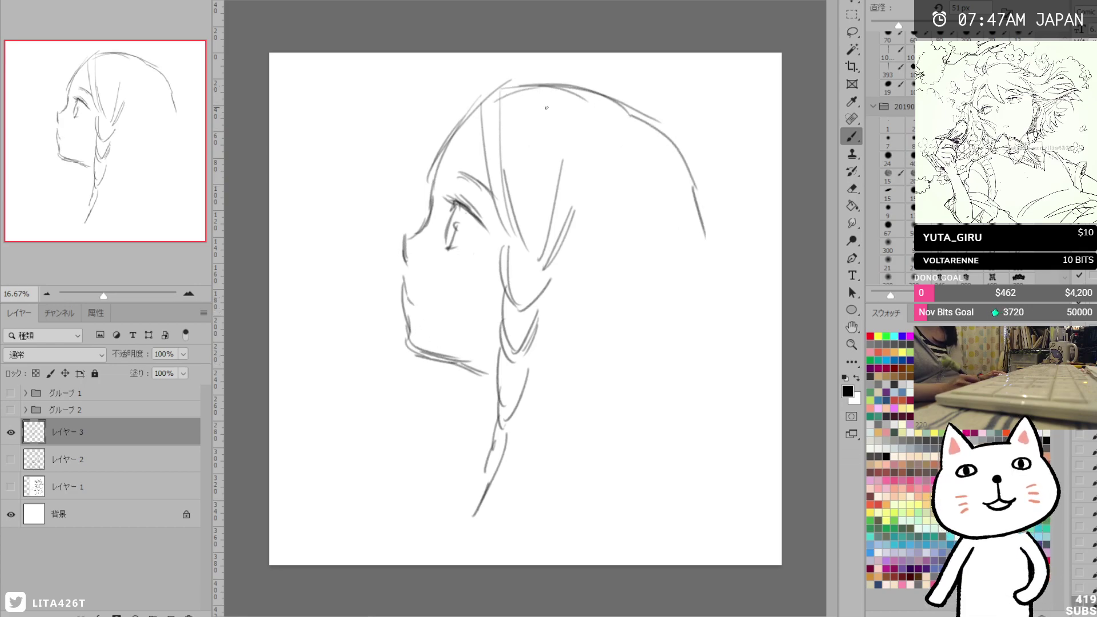
left_click_drag(622, 137, 585, 224)
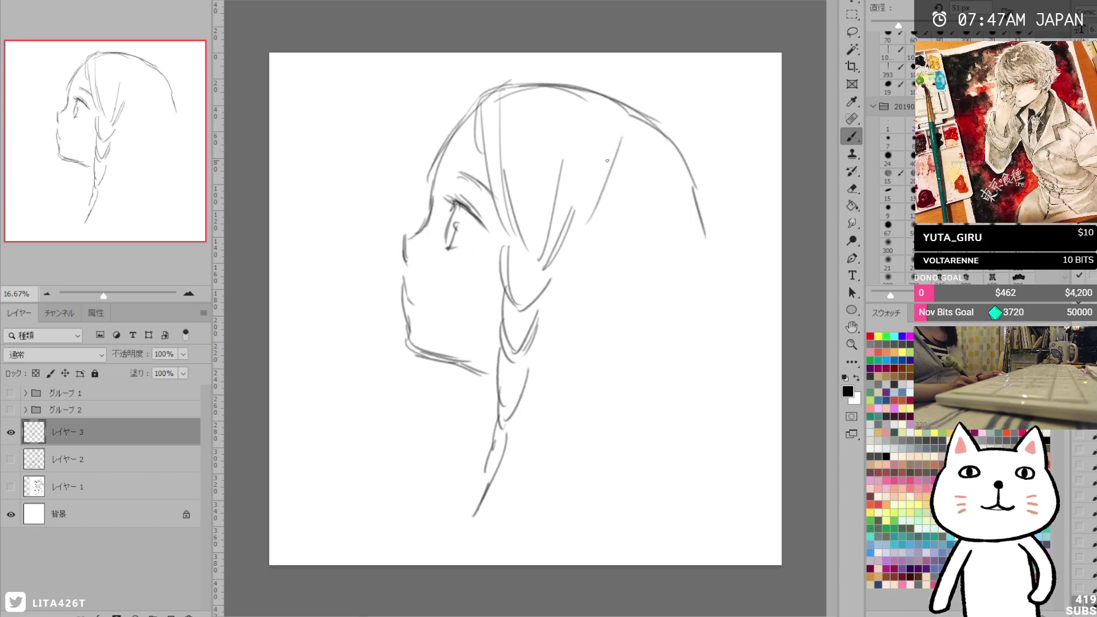
left_click_drag(704, 217, 686, 284)
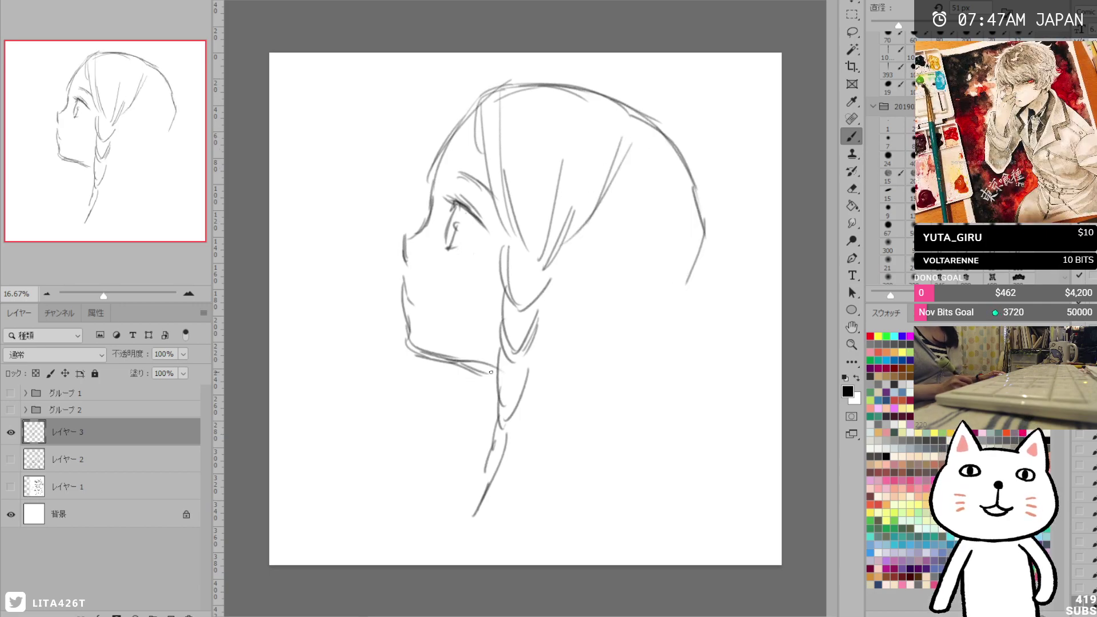
left_click_drag(599, 369, 608, 407)
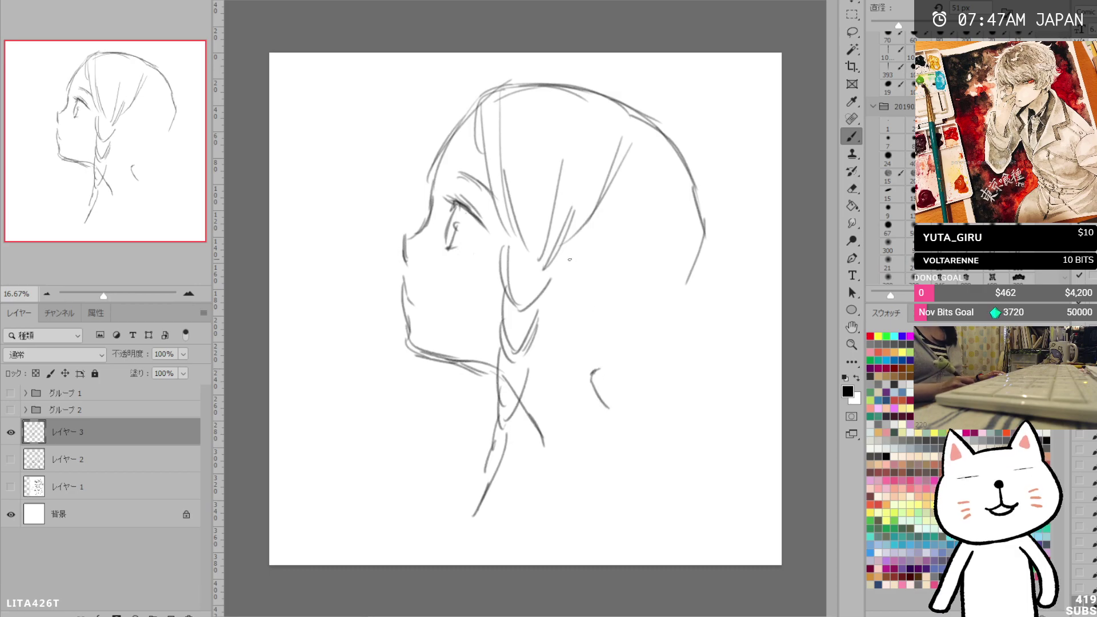
Sketch the lower back of the head, erasing and redrawing the hair strands that sweep back from the temple.
left_click_drag(566, 252, 633, 288)
left_click_drag(705, 220, 669, 314)
left_click_drag(575, 225, 650, 296)
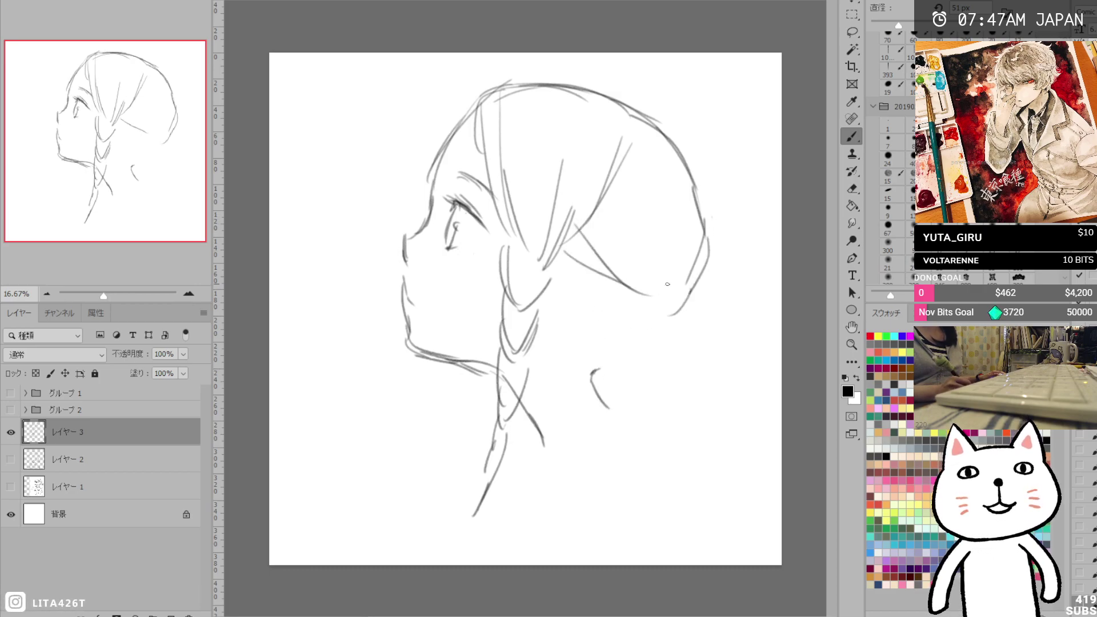
key("e")
mouse_move(595, 237)
left_mouse_down()
mouse_move(572, 255)
mouse_move(622, 286)
left_mouse_up()
key("b")
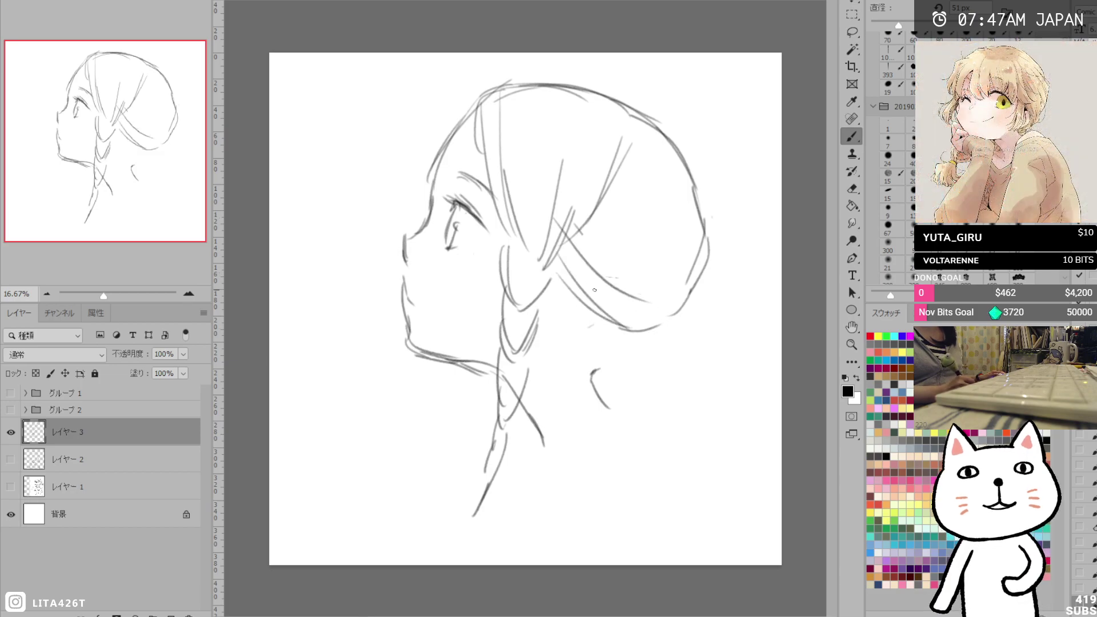
Sketch the ear behind the braid and short hair strokes along the nape.
mouse_move(554, 260)
left_mouse_down()
mouse_move(568, 317)
mouse_move(645, 343)
left_mouse_up()
left_click_drag(589, 365, 619, 351)
left_click_drag(605, 366, 629, 346)
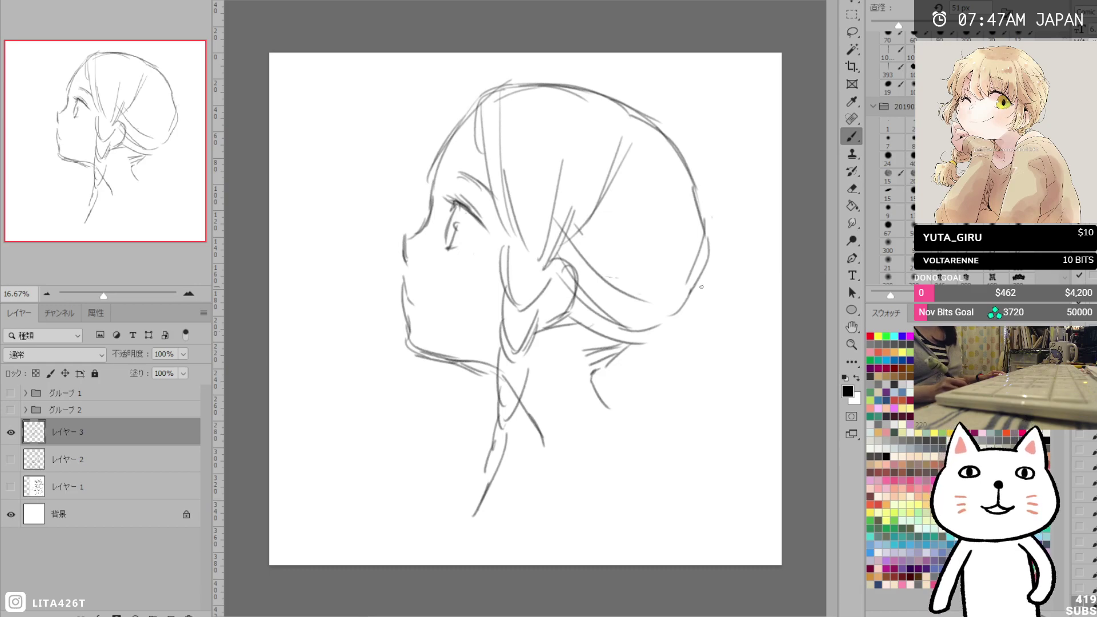
Sketch a low looped hair bun at the back of the head.
mouse_move(706, 279)
left_mouse_down()
mouse_move(687, 363)
mouse_move(649, 350)
mouse_move(676, 360)
mouse_move(681, 305)
mouse_move(650, 342)
left_mouse_up()
left_click_drag(686, 297, 670, 326)
mouse_move(708, 283)
left_mouse_down()
mouse_move(714, 336)
mouse_move(686, 312)
mouse_move(725, 348)
mouse_move(671, 368)
left_mouse_up()
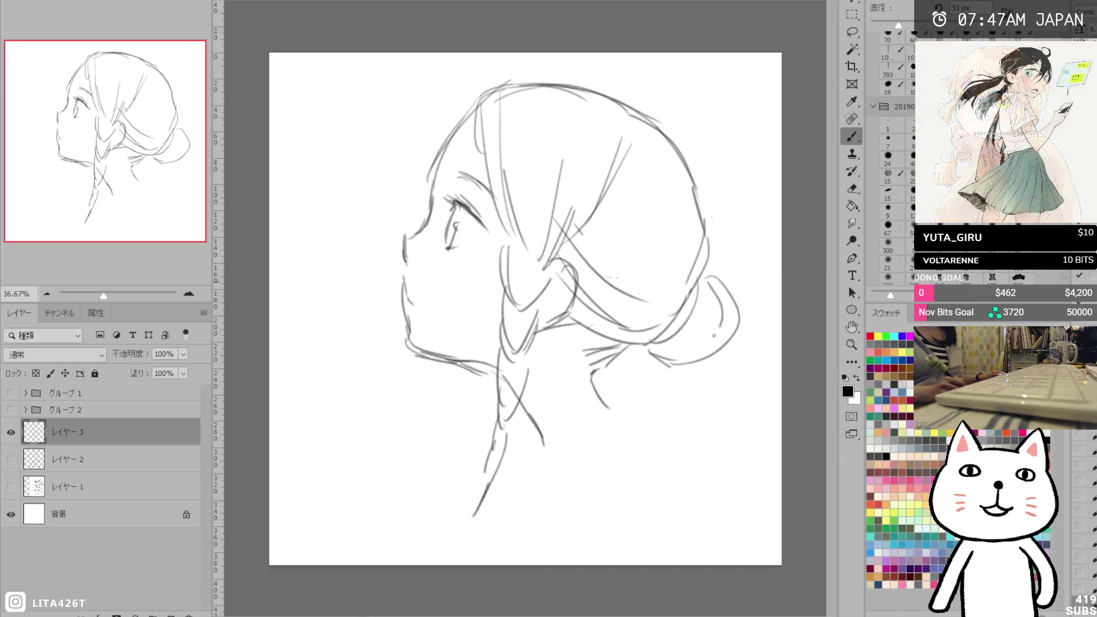
Add long hair strands across the back of the head and down from the crown toward the ear.
left_click_drag(632, 151, 669, 317)
left_click_drag(626, 173, 687, 289)
left_click_drag(668, 148, 704, 251)
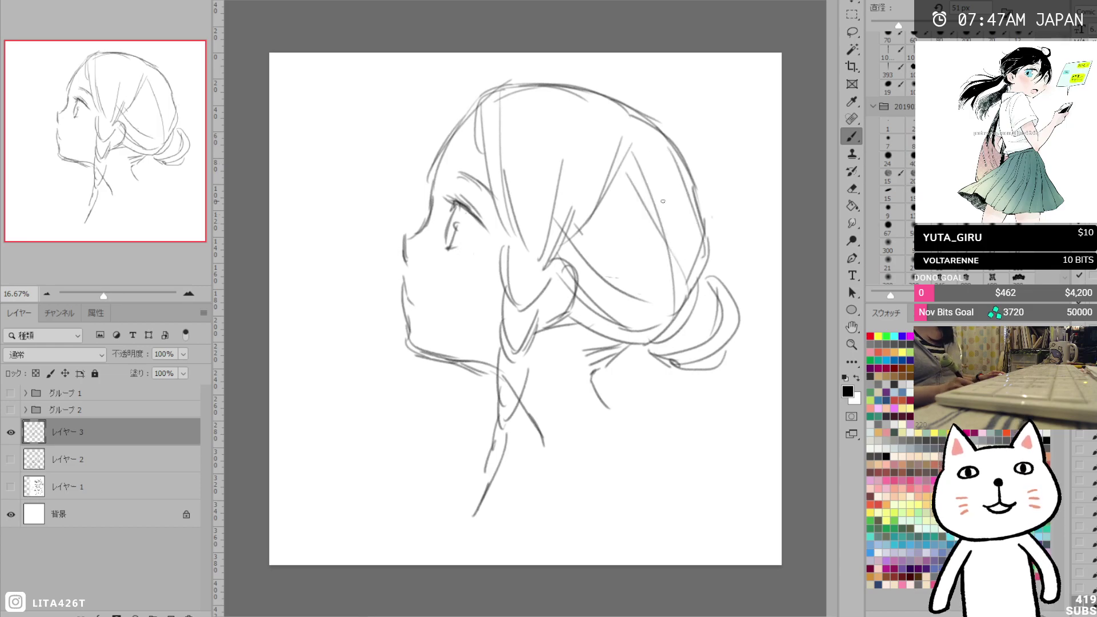
left_click_drag(543, 114, 547, 223)
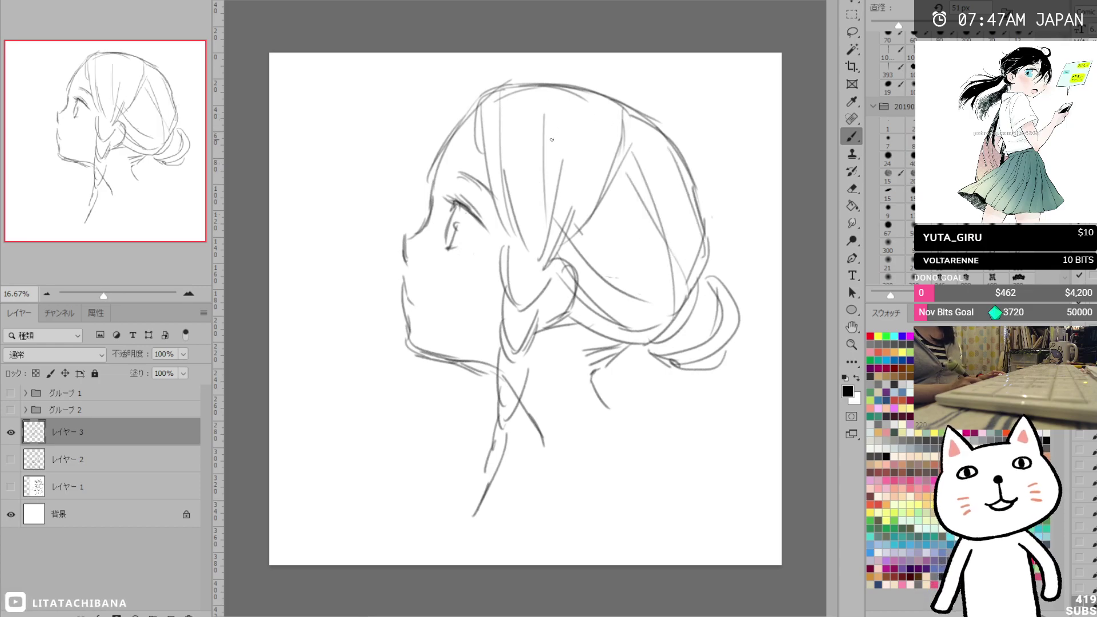
left_click_drag(543, 140, 553, 267)
Sketch the braid's tied end and a curved line descending from it along the chest.
left_click_drag(491, 453, 432, 547)
left_click_drag(480, 461, 495, 471)
left_click_drag(503, 415, 491, 463)
left_click_drag(490, 418, 481, 474)
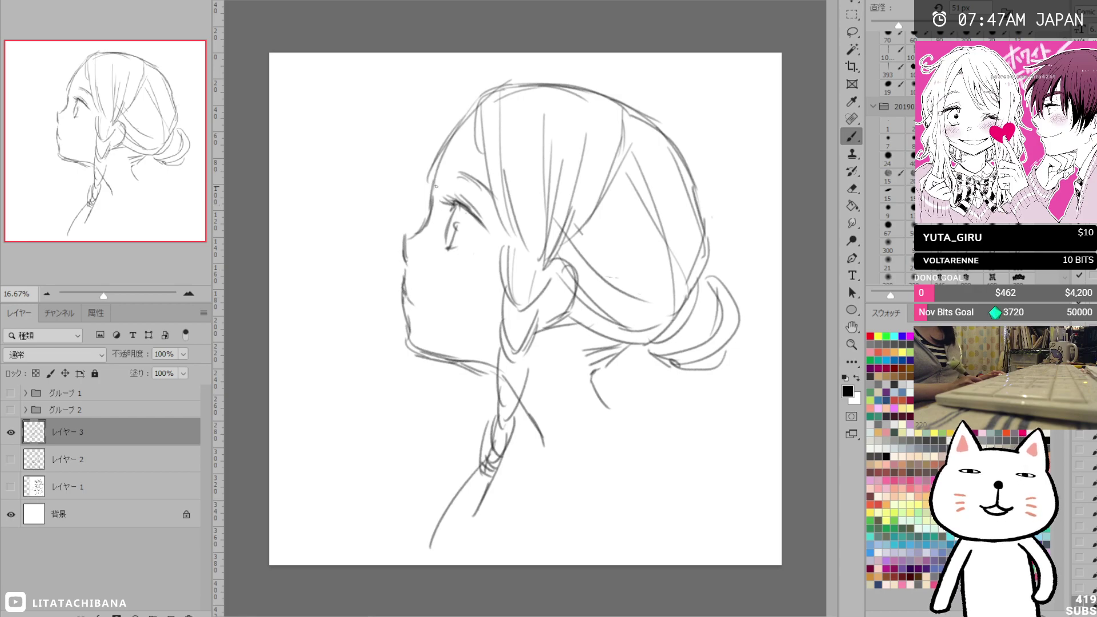
Erase and redraw the front of the crown and forehead outline with a smoother curve.
key("e")
left_click_drag(508, 84, 470, 106)
key("b")
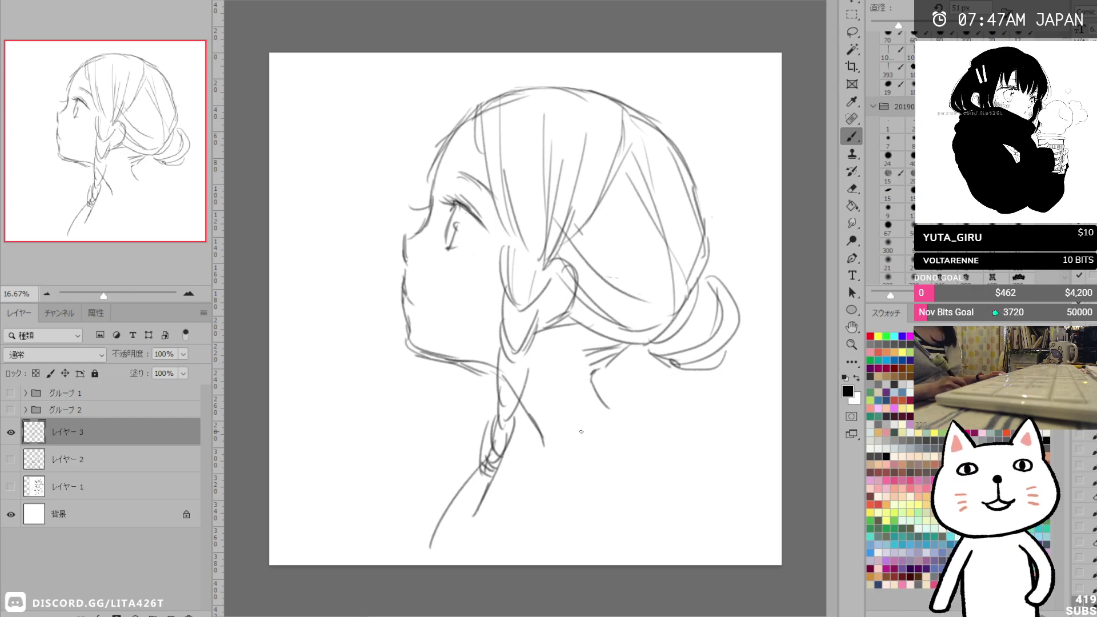
Sketch the front of the neck, a banded collar with a small drop ornament, and the shoulder and back lines.
left_click_drag(540, 437, 544, 514)
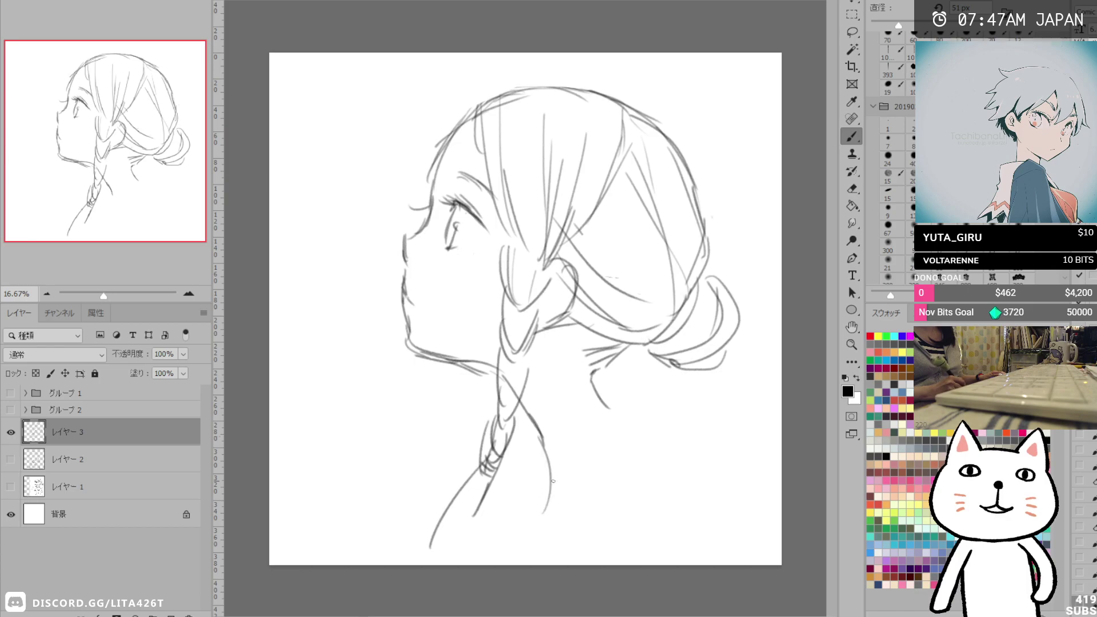
mouse_move(533, 421)
left_mouse_down()
mouse_move(602, 387)
mouse_move(607, 407)
left_mouse_up()
left_click_drag(547, 445, 605, 406)
mouse_move(534, 424)
left_mouse_down()
mouse_move(541, 474)
mouse_move(551, 464)
mouse_move(540, 533)
mouse_move(578, 465)
mouse_move(645, 440)
mouse_move(676, 464)
left_mouse_up()
left_click_drag(599, 437, 655, 451)
left_click_drag(694, 494, 713, 556)
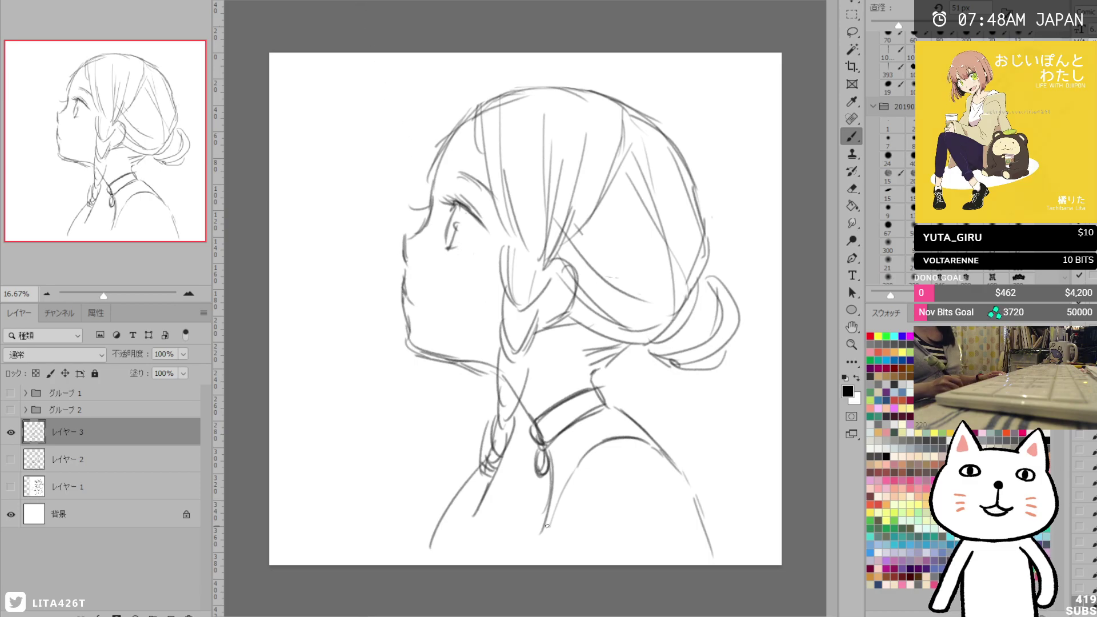
Extend the chest, shoulder and braid tail lines downward, and rework the hair strokes at the nape.
left_click_drag(546, 526, 539, 563)
mouse_move(566, 474)
left_mouse_down()
mouse_move(607, 431)
mouse_move(648, 429)
mouse_move(663, 440)
left_mouse_up()
mouse_move(489, 476)
left_mouse_down()
mouse_move(431, 512)
mouse_move(410, 552)
left_mouse_up()
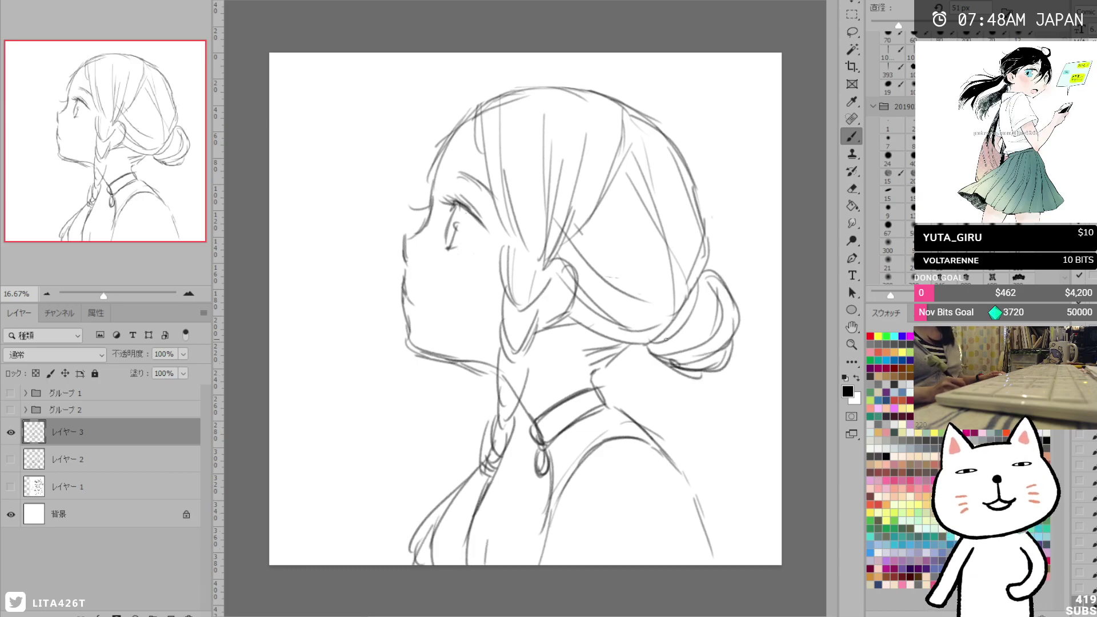
key("e")
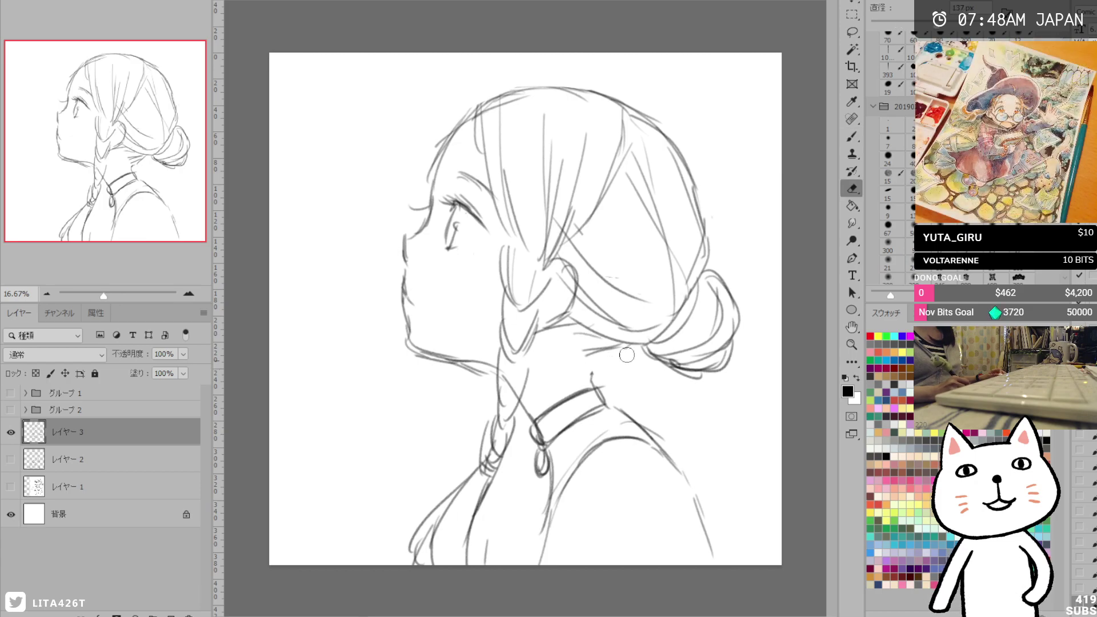
key("b")
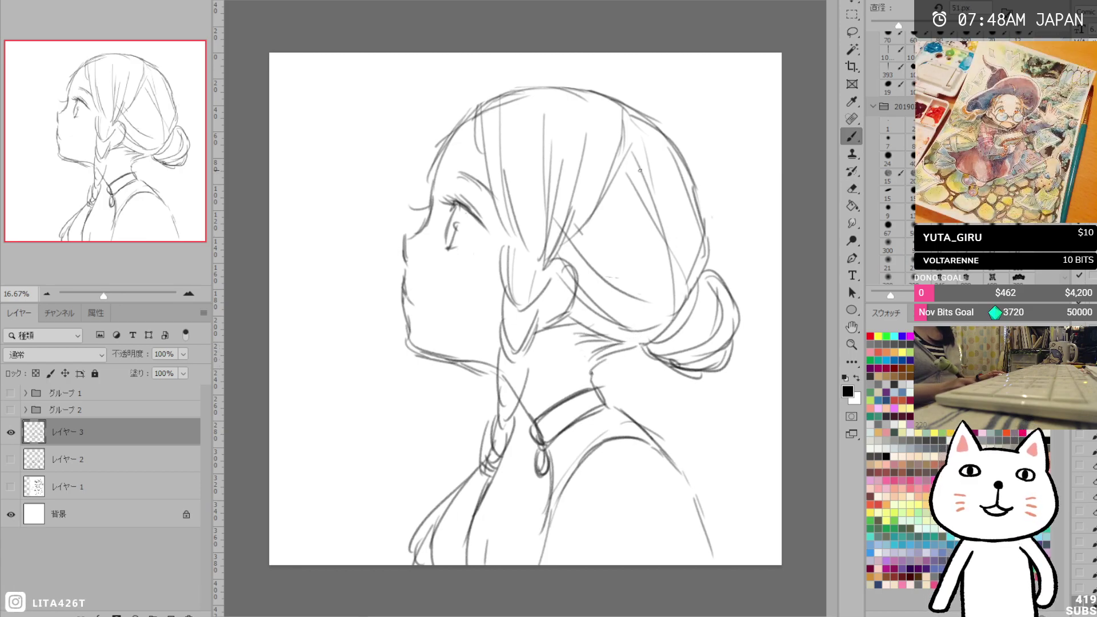
Erase the crossing strokes at the back of the head and redraw them as curved strands flowing toward the bun.
key("e")
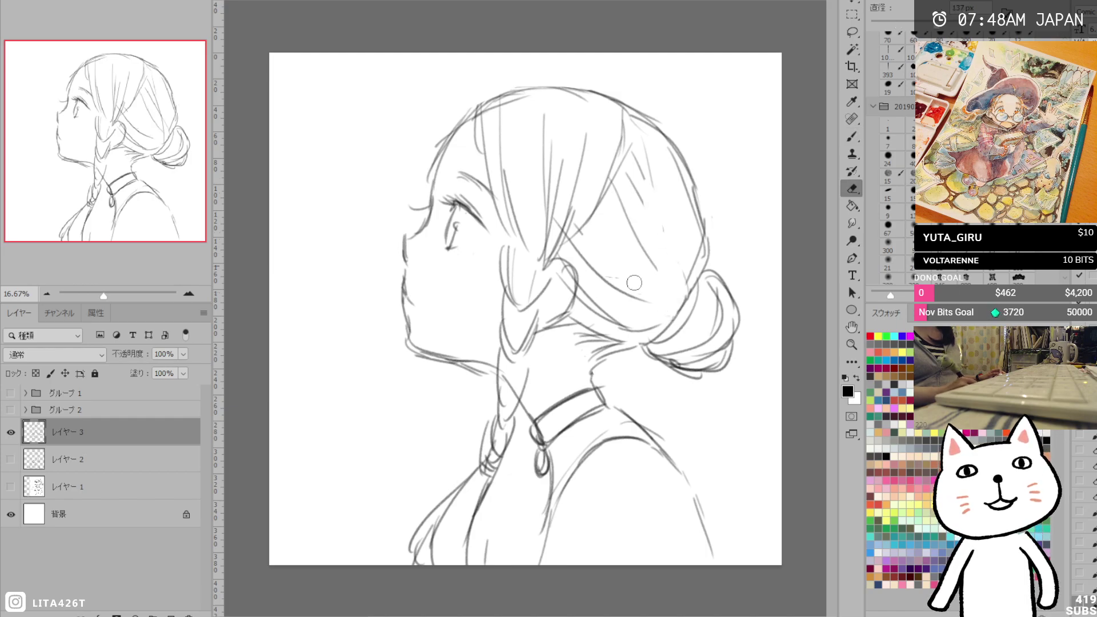
key("b")
left_click_drag(607, 236, 652, 287)
left_click_drag(600, 201, 651, 280)
left_click_drag(642, 149, 699, 268)
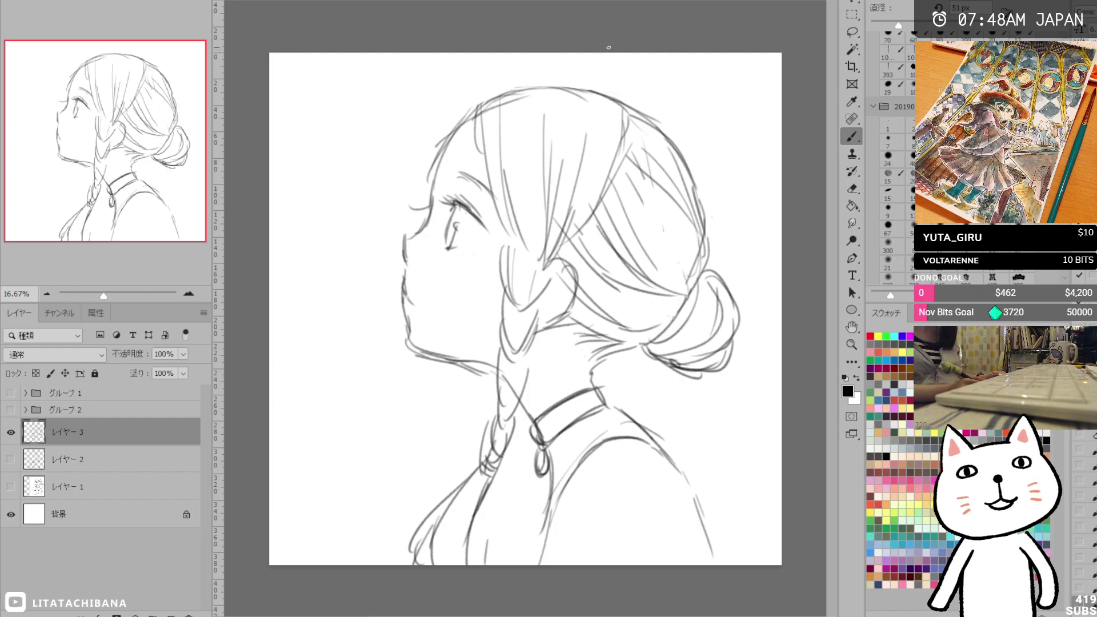
Move the whole profile sketch up and to the left on the canvas.
key("space")
key("v")
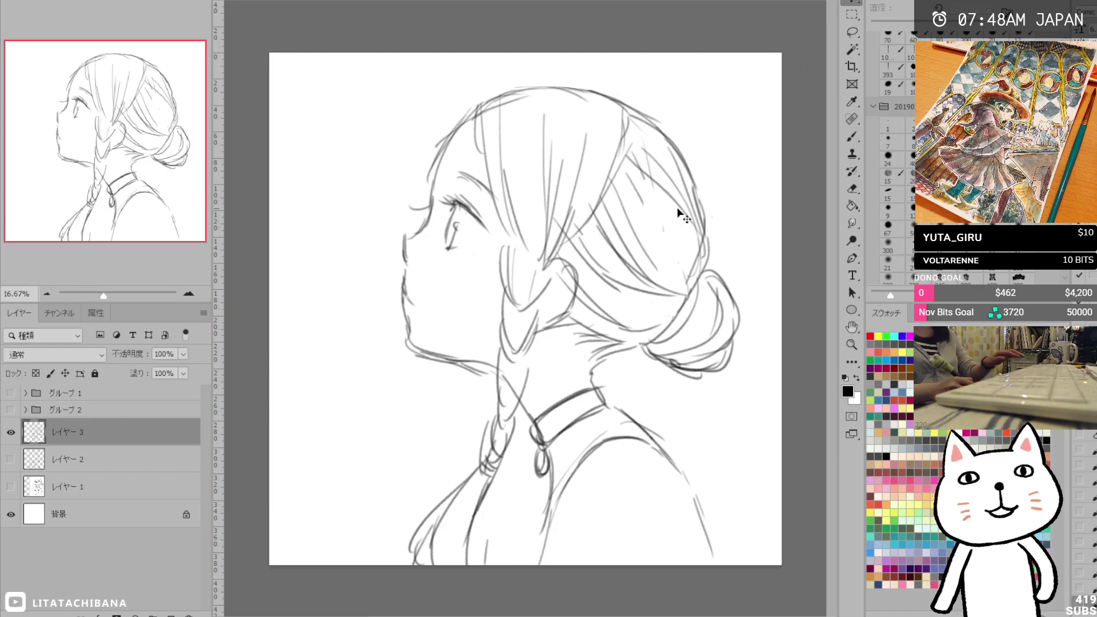
left_click_drag(639, 284, 609, 262)
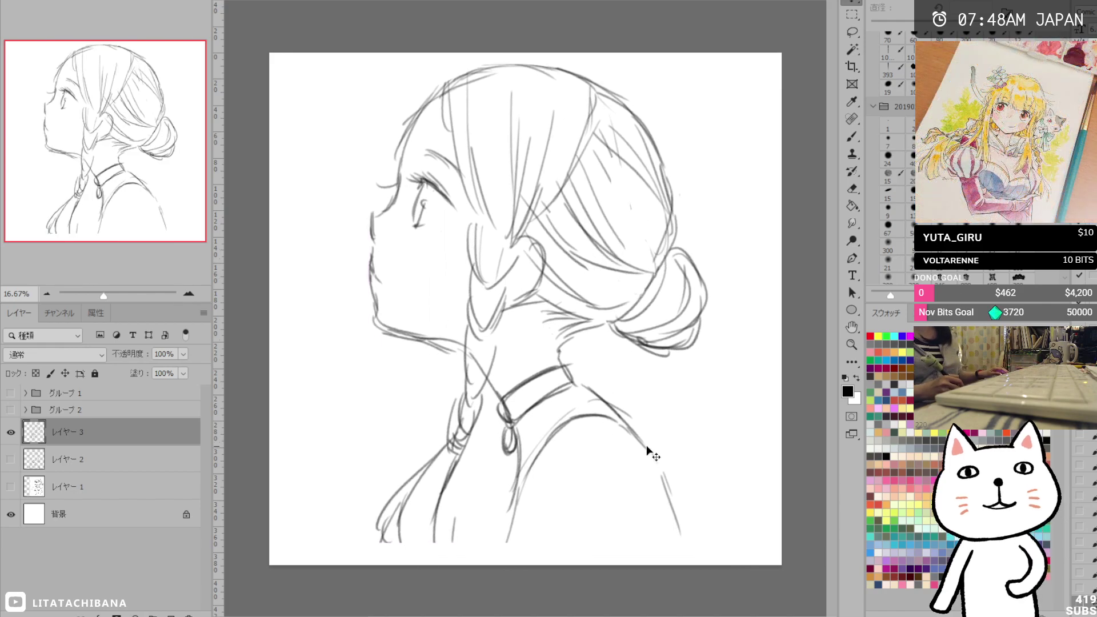
Draw the shoulder, sleeve and back lines down to the canvas's lower edge, reinforcing the armhole curve.
key("b")
left_click_drag(639, 438, 691, 556)
mouse_move(621, 438)
left_mouse_down()
mouse_move(538, 477)
mouse_move(656, 474)
left_mouse_up()
mouse_move(559, 465)
left_mouse_down()
mouse_move(522, 564)
mouse_move(486, 565)
left_mouse_up()
left_click_drag(648, 473, 680, 565)
left_click_drag(678, 517, 695, 565)
left_click_drag(518, 487, 486, 565)
Fill out the braid's loose tail with several curved, pointed strands.
left_click_drag(434, 475, 413, 560)
left_click_drag(413, 512, 429, 564)
left_click_drag(428, 516, 443, 557)
left_click_drag(457, 473, 466, 529)
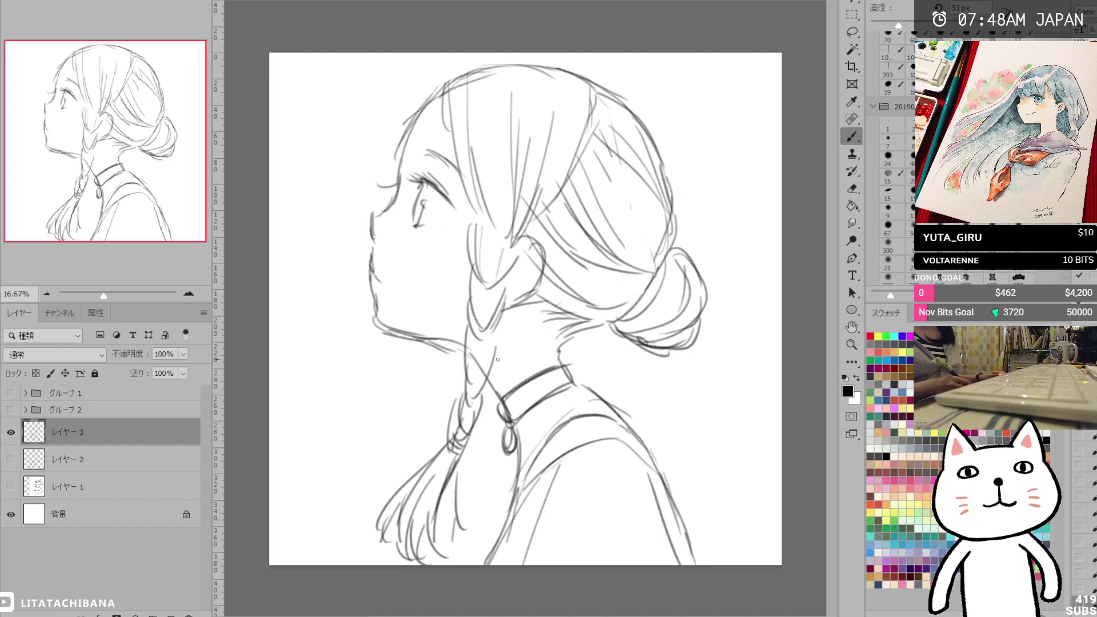
Redraw and darken the near braid's interlaced segments from beside the ear down to the tie.
mouse_move(463, 328)
left_mouse_down()
mouse_move(483, 380)
mouse_move(466, 380)
mouse_move(461, 388)
mouse_move(483, 377)
mouse_move(469, 432)
left_mouse_up()
left_click_drag(461, 381, 451, 417)
left_click_drag(471, 281, 476, 328)
left_click_drag(513, 276, 491, 341)
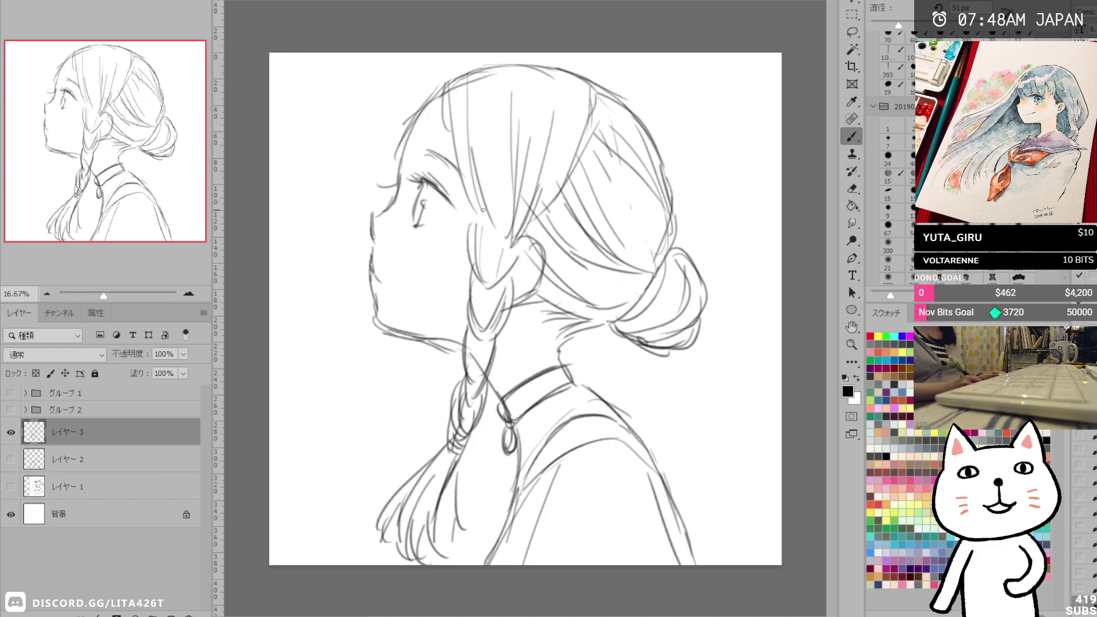
mouse_move(473, 174)
left_mouse_down()
mouse_move(500, 269)
mouse_move(471, 309)
mouse_move(474, 379)
mouse_move(460, 381)
left_mouse_up()
left_click_drag(498, 337, 460, 415)
left_click_drag(489, 382, 458, 435)
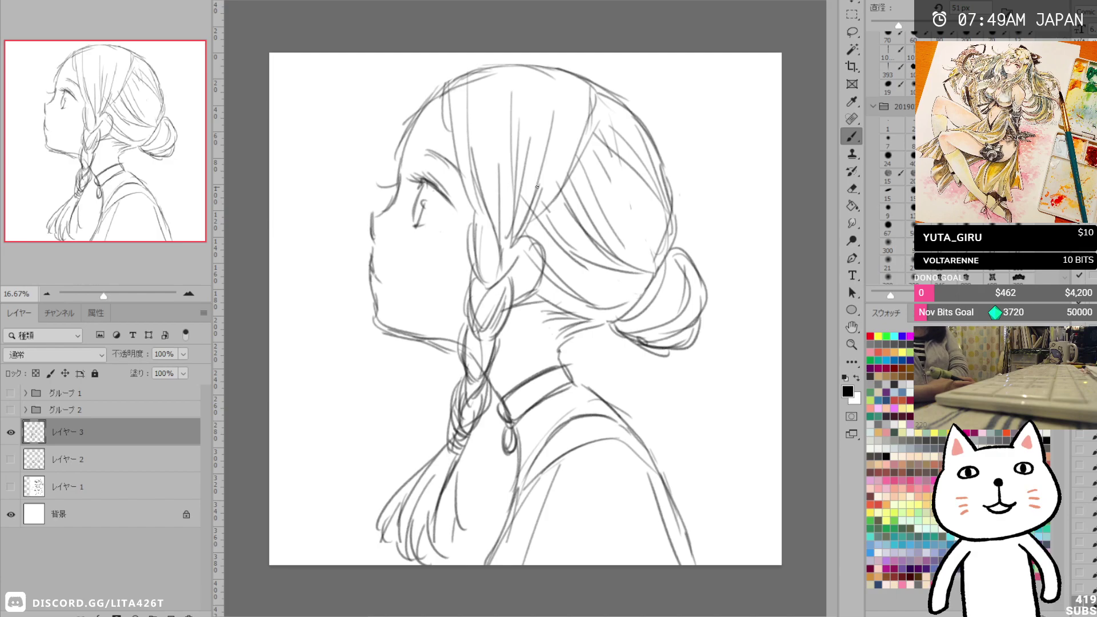
Clean up under the jaw and sketch the segments of a second braid in front of the neck.
key("e")
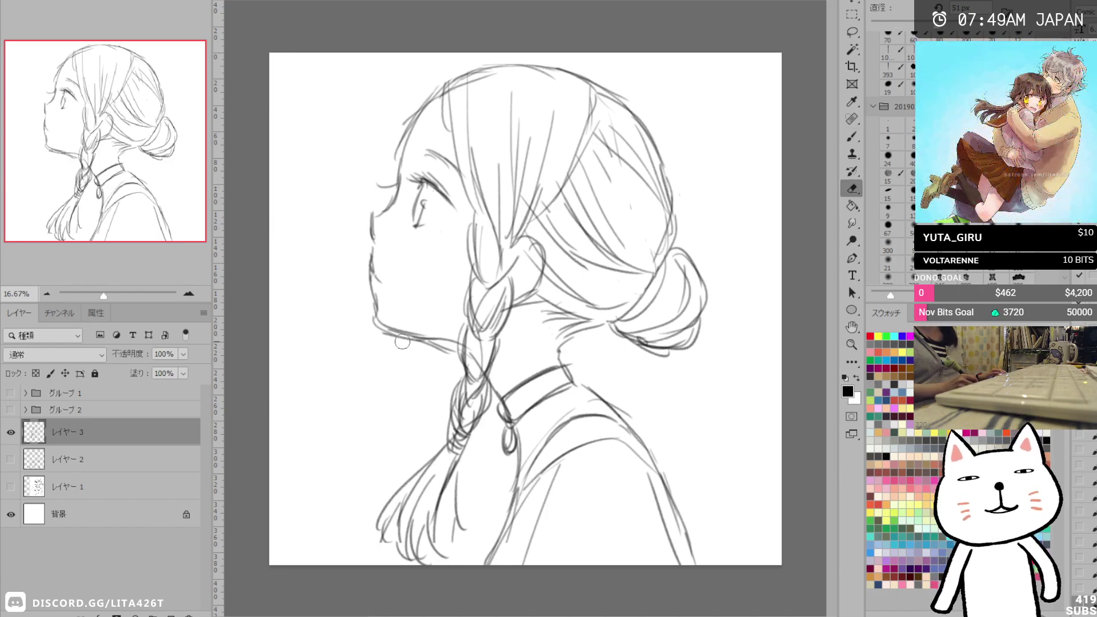
mouse_move(386, 338)
left_mouse_down()
mouse_move(437, 344)
mouse_move(421, 380)
left_mouse_up()
key("b")
left_click_drag(423, 341, 414, 404)
mouse_move(443, 376)
left_mouse_down()
mouse_move(414, 416)
mouse_move(405, 412)
left_mouse_up()
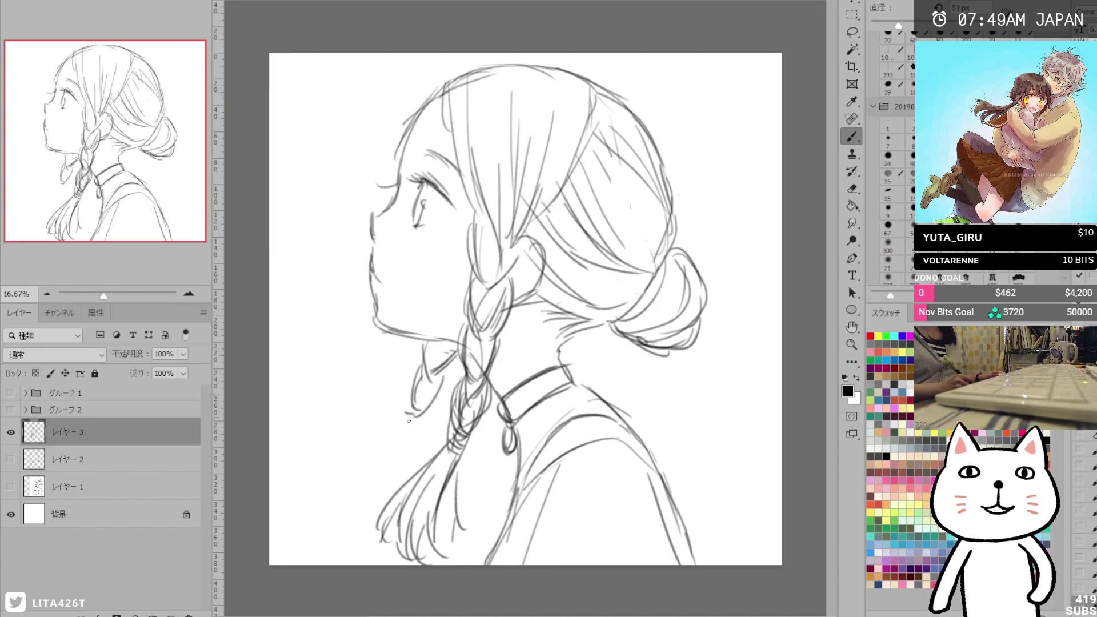
Sketch the second braid's loose tail with pointed strands flaring out to the left.
left_click_drag(394, 463, 365, 484)
mouse_move(371, 446)
left_mouse_down()
mouse_move(321, 483)
mouse_move(321, 461)
mouse_move(312, 495)
left_mouse_up()
left_click_drag(368, 467, 340, 499)
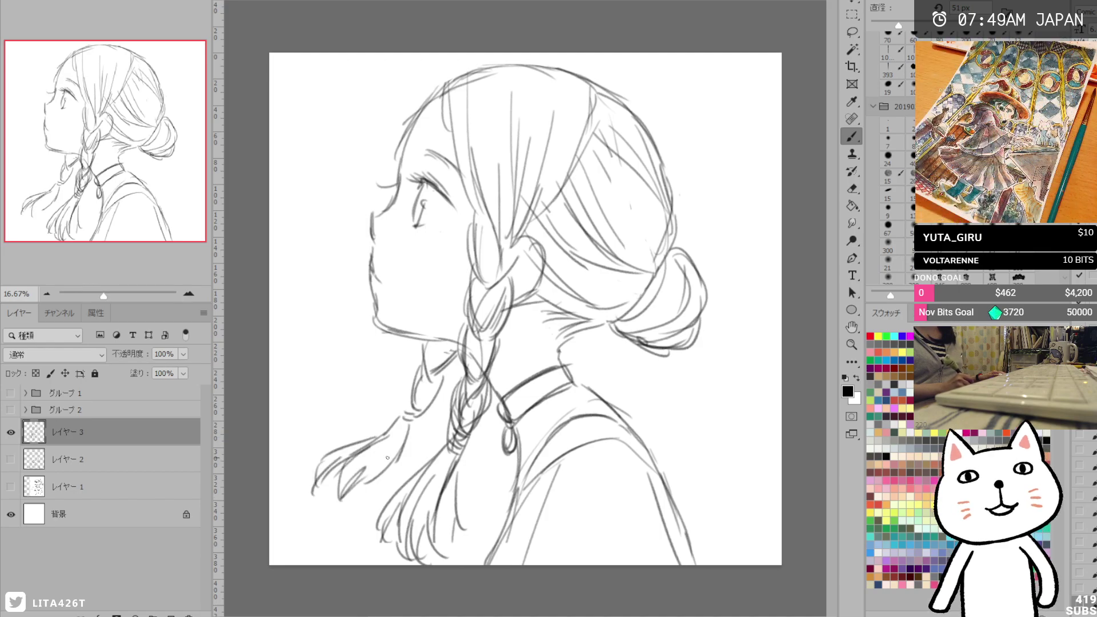
left_click_drag(400, 460, 359, 520)
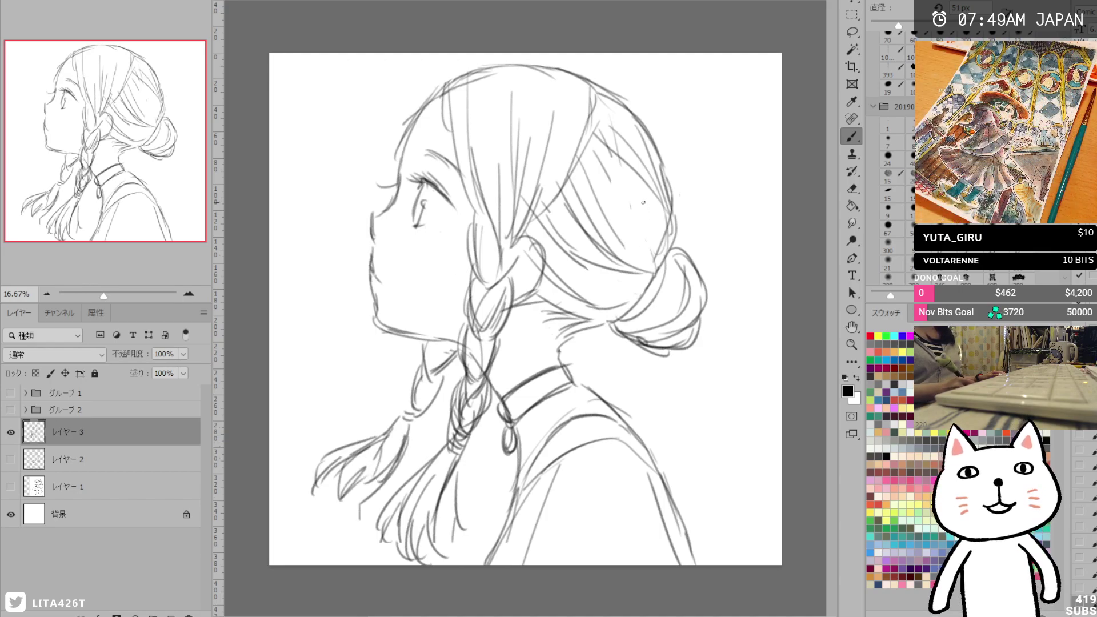
Add a strand at the back of the head above the bun and refine the forehead hair outline.
left_click_drag(647, 205, 652, 274)
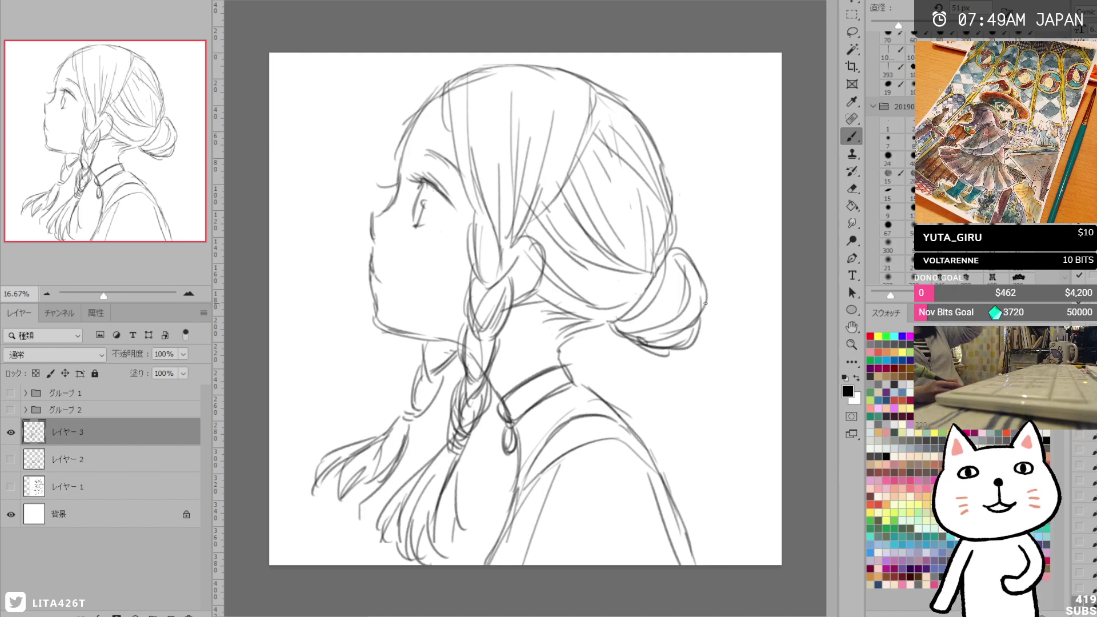
key("e")
left_click_drag(447, 86, 392, 157)
key("b")
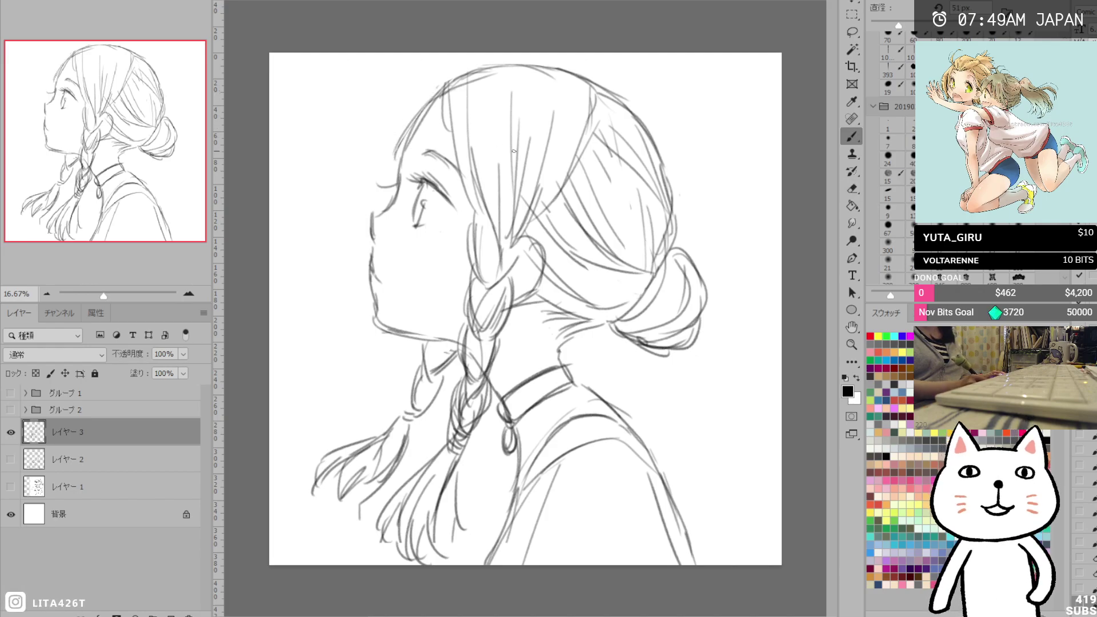
Add parallel band lines to the choker and draw a teardrop earring hanging below the ear.
left_click_drag(507, 407, 571, 378)
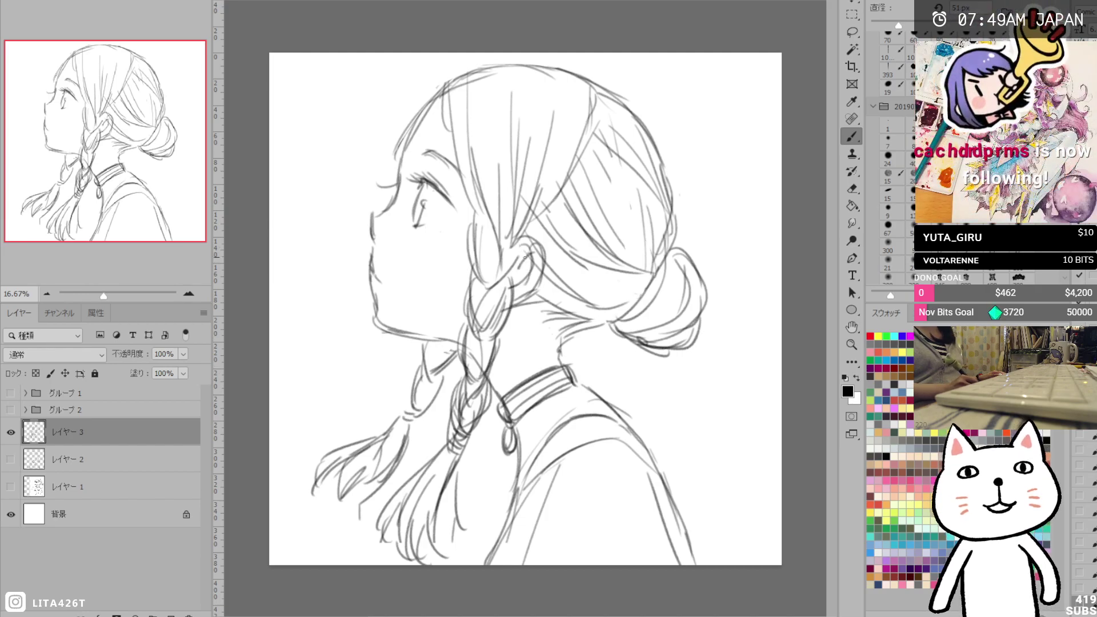
left_click_drag(506, 321, 511, 366)
key("e")
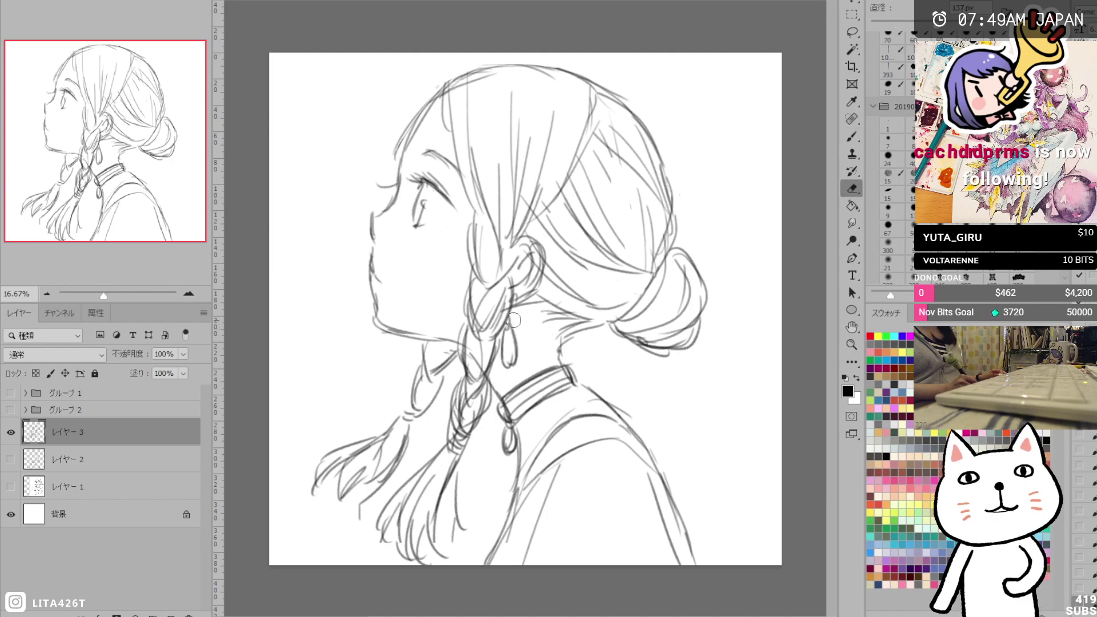
key("ctrl+z")
key("b")
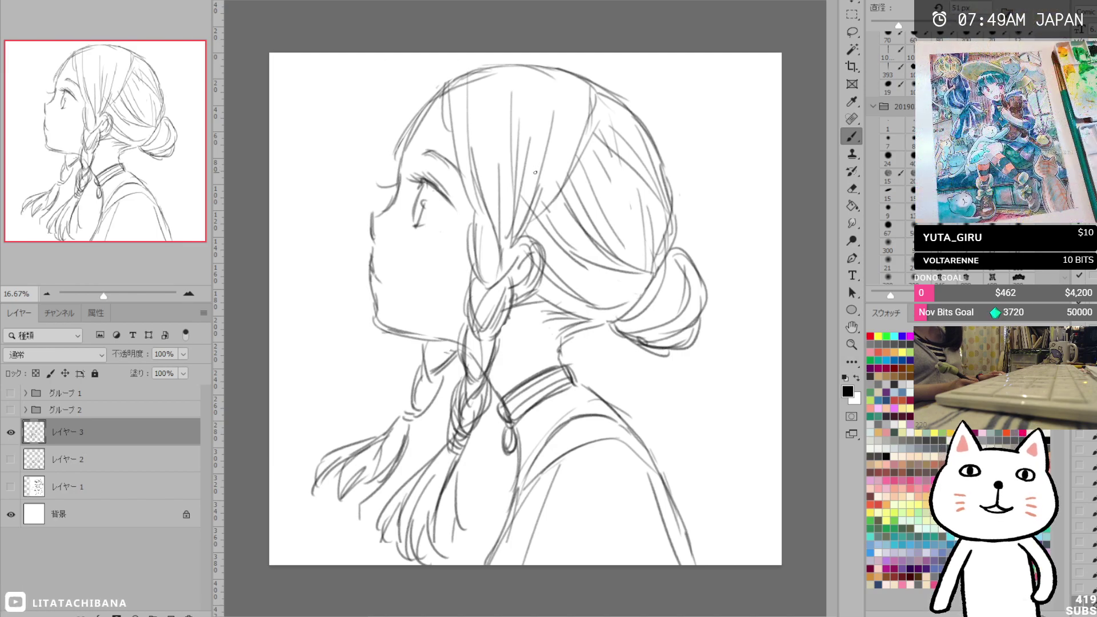
mouse_move(508, 332)
left_mouse_down()
mouse_move(514, 369)
mouse_move(512, 349)
left_mouse_up()
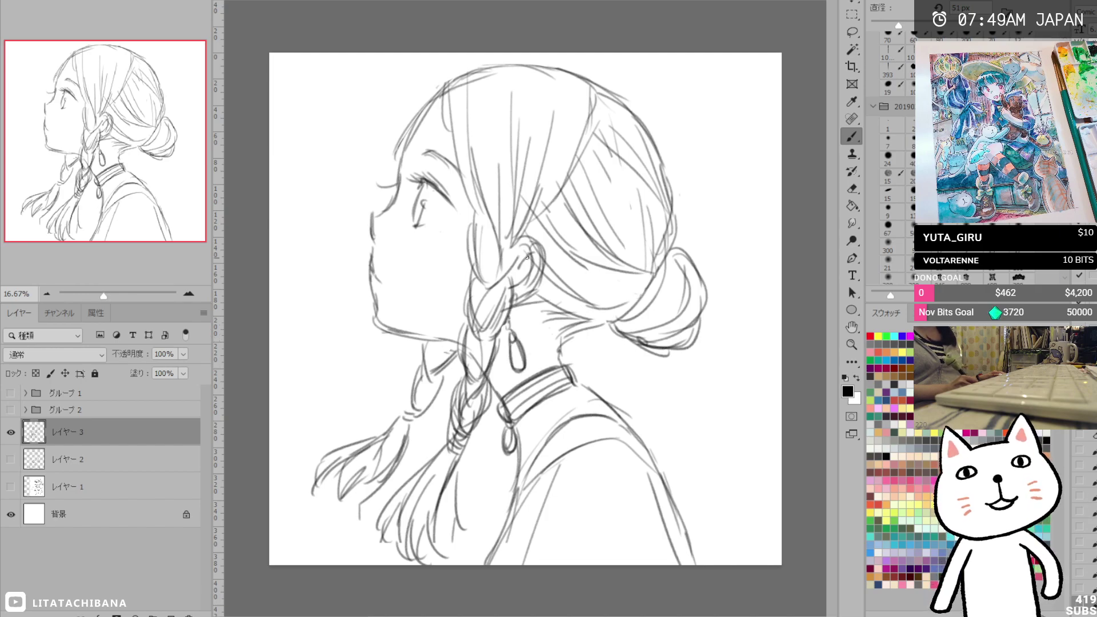
Darken the ear's contours and add loose detail lines to the nape hair and the shirt's shoulder and back.
mouse_move(517, 247)
left_mouse_down()
mouse_move(543, 255)
mouse_move(530, 296)
left_mouse_up()
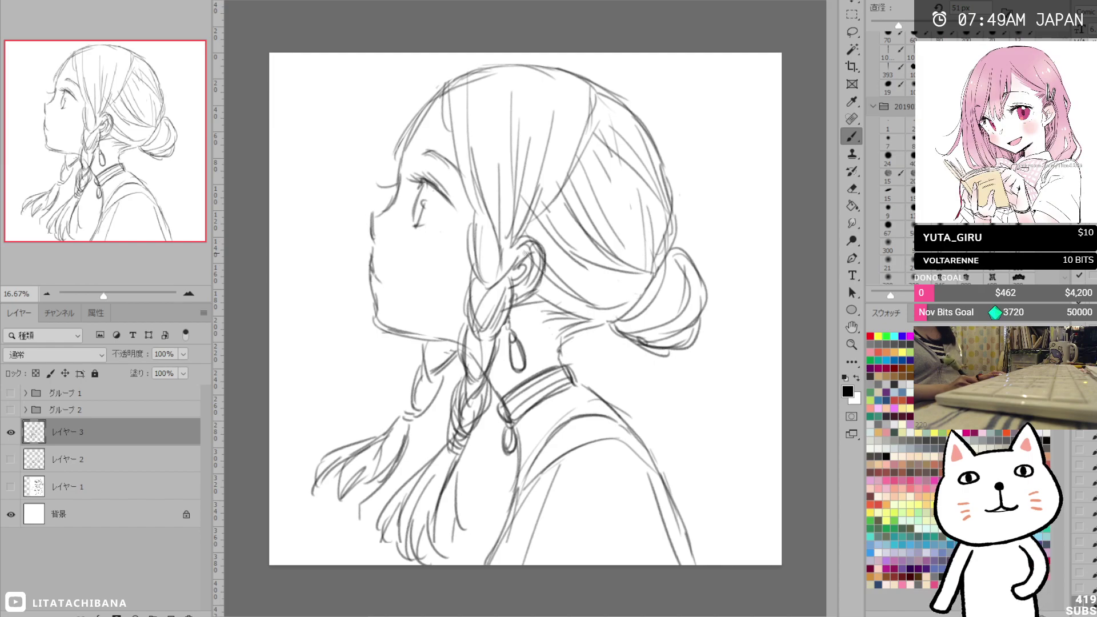
left_click_drag(512, 251, 537, 218)
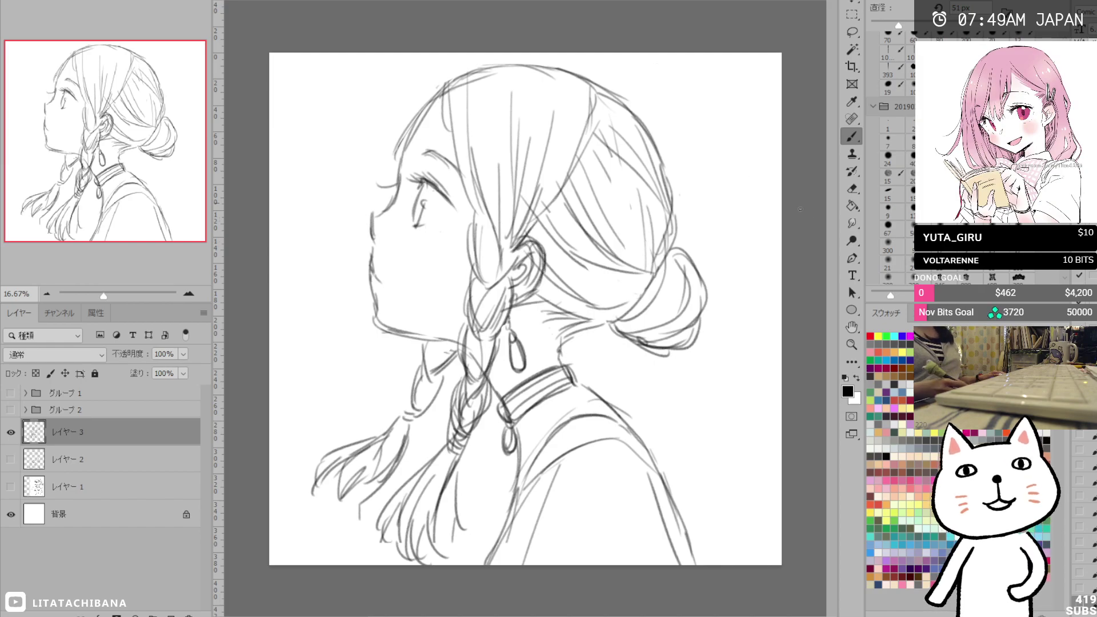
mouse_move(600, 293)
left_mouse_down()
mouse_move(647, 282)
mouse_move(622, 304)
left_mouse_up()
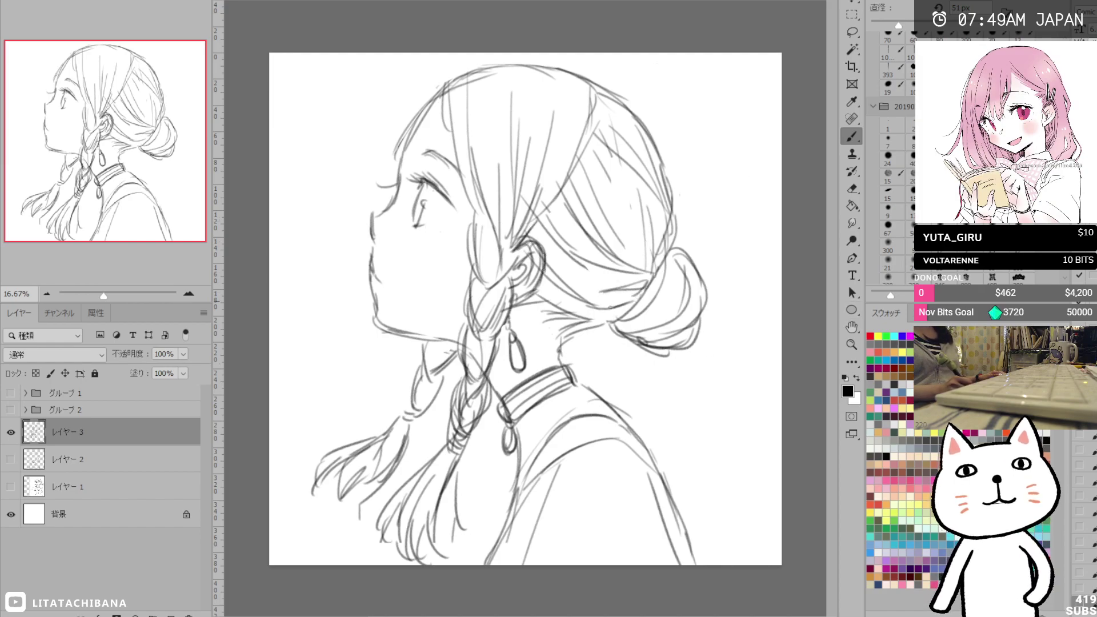
left_click_drag(610, 457, 629, 564)
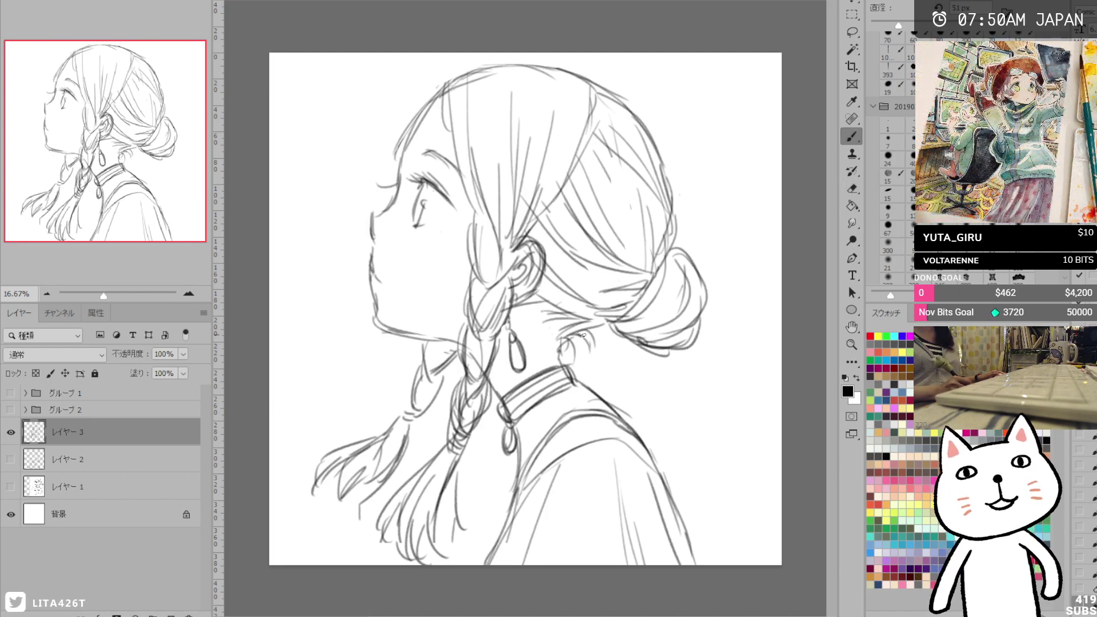
key("b")
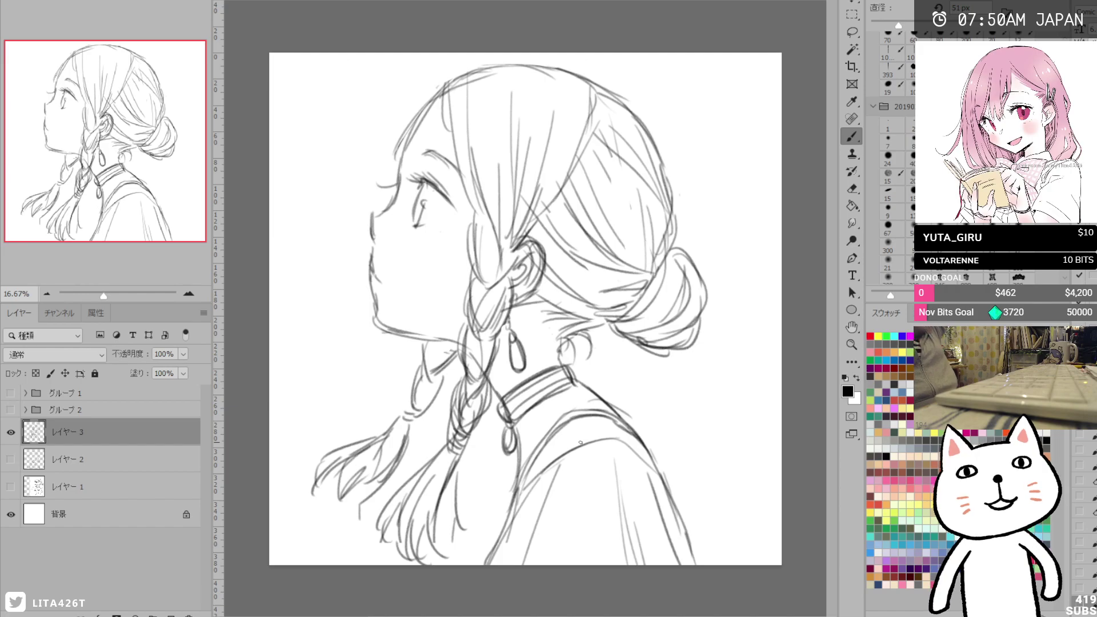
Doodle a grinning cat with a knotted headband and a raised bottle in the empty space above the bun.
left_click_drag(681, 71, 671, 99)
mouse_move(681, 72)
left_mouse_down()
mouse_move(688, 87)
mouse_move(716, 70)
mouse_move(724, 94)
mouse_move(731, 79)
mouse_move(743, 117)
left_mouse_up()
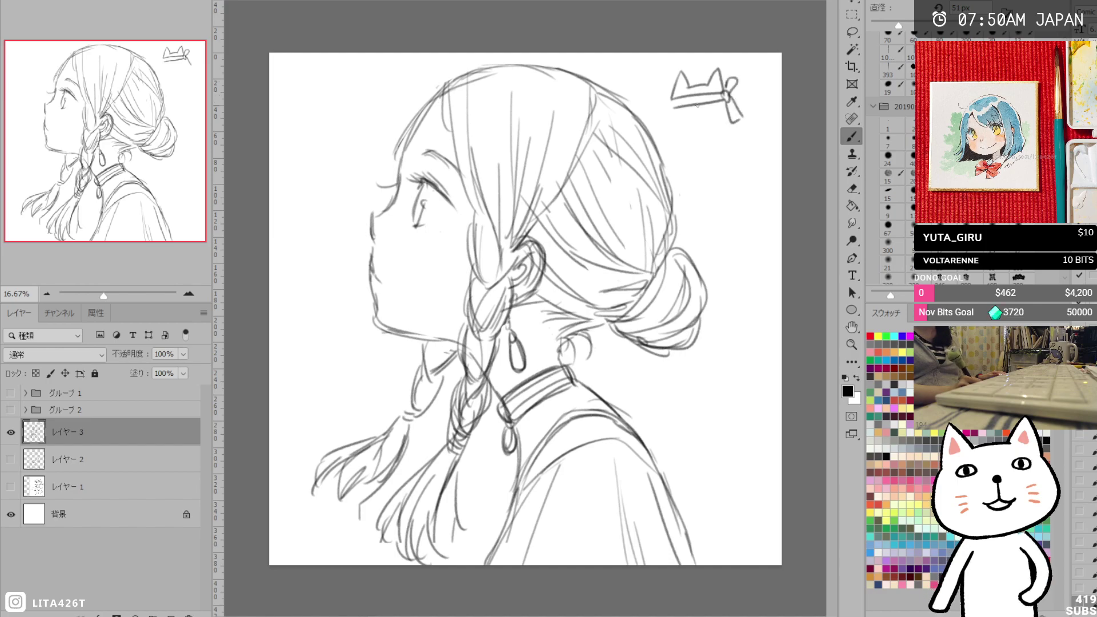
mouse_move(673, 102)
left_mouse_down()
mouse_move(694, 145)
mouse_move(736, 120)
left_mouse_up()
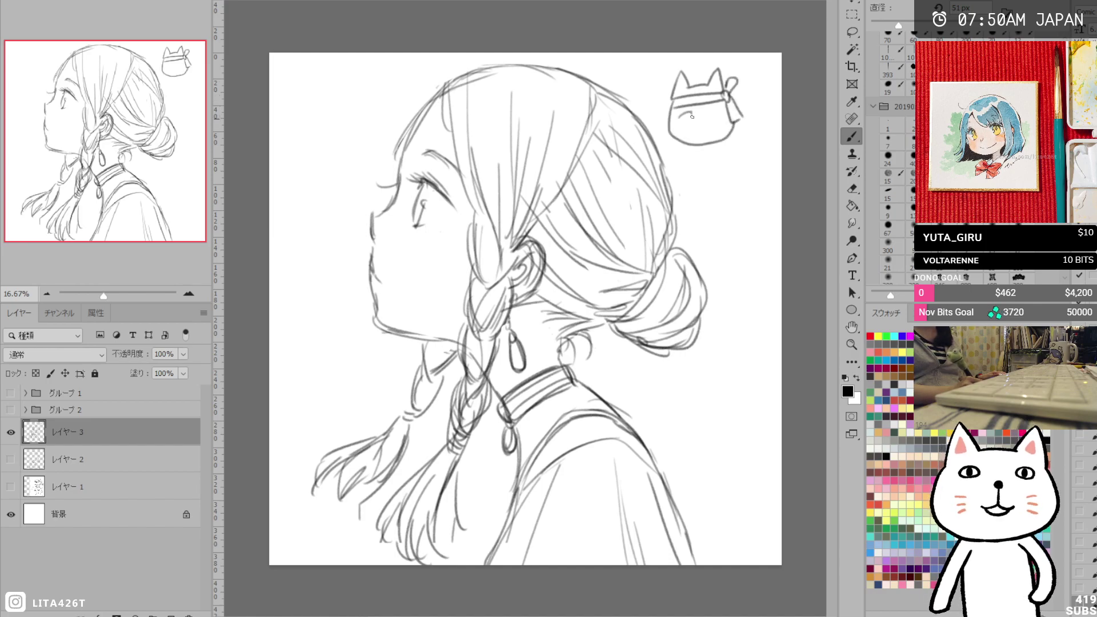
mouse_move(715, 113)
left_mouse_down()
mouse_move(702, 124)
mouse_move(713, 128)
left_mouse_up()
mouse_move(718, 127)
left_mouse_down()
mouse_move(729, 132)
mouse_move(751, 114)
mouse_move(750, 164)
left_mouse_up()
mouse_move(753, 119)
left_mouse_down()
mouse_move(750, 163)
mouse_move(757, 143)
mouse_move(761, 152)
mouse_move(758, 117)
mouse_move(761, 167)
mouse_move(742, 140)
left_mouse_up()
key("e")
key("b")
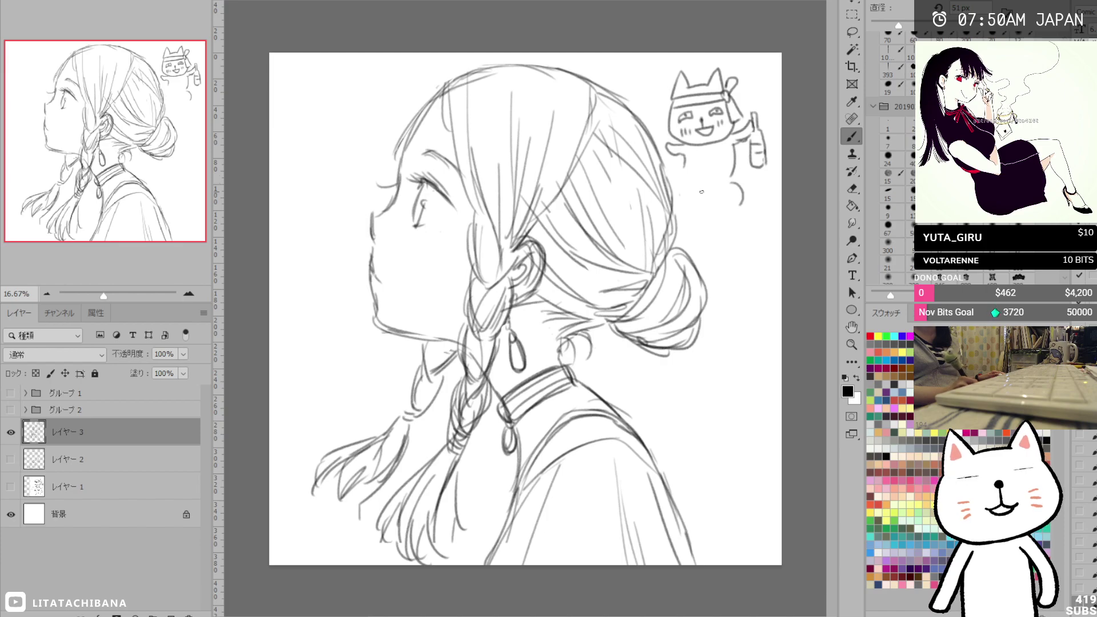
Sketch the doodled cat's lower body and tail, and letter "ウェーイ" vertically beside it.
left_click_drag(702, 192, 736, 209)
mouse_move(684, 167)
left_mouse_down()
mouse_move(681, 184)
mouse_move(700, 192)
left_mouse_up()
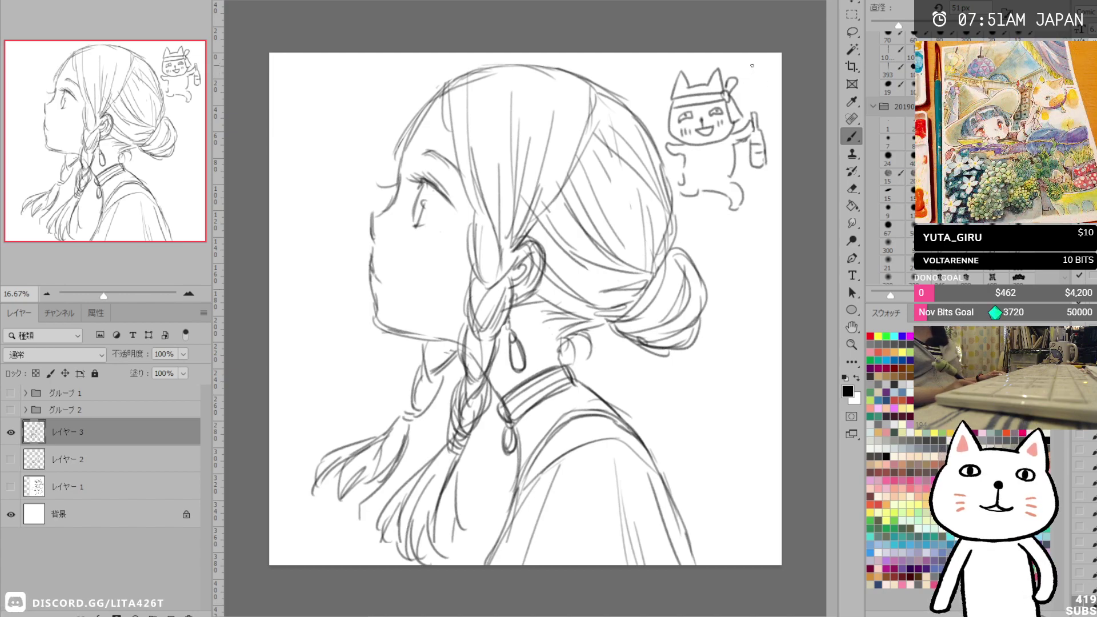
mouse_move(748, 67)
left_mouse_down()
mouse_move(751, 87)
mouse_move(764, 89)
left_mouse_up()
left_click_drag(760, 171, 759, 204)
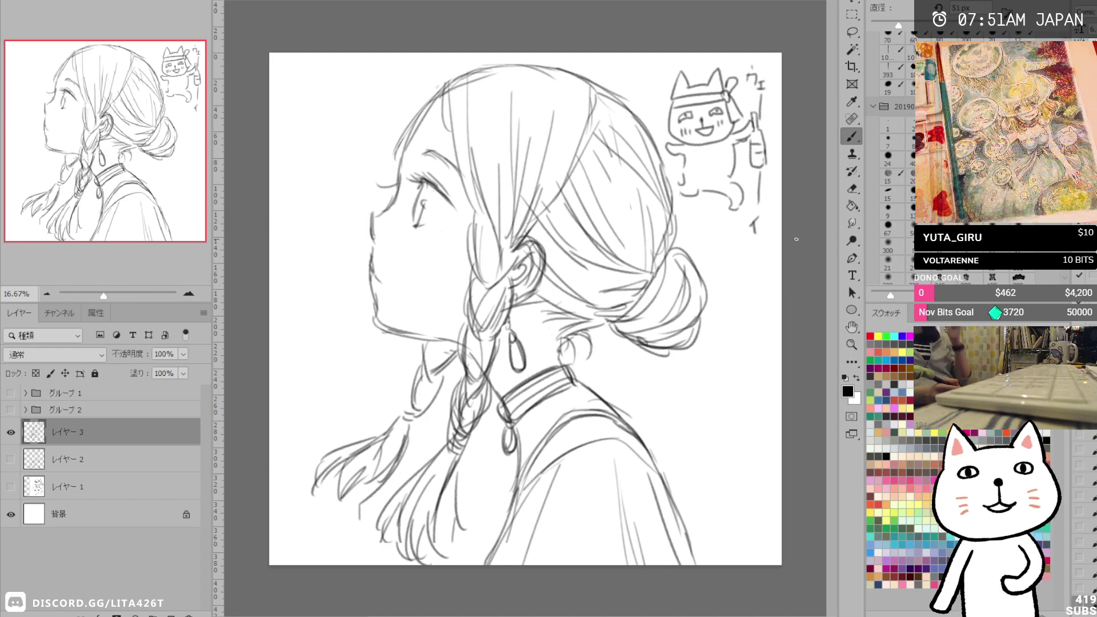
Erase the cat doodle and its lettering from the space beside the girl's head.
key("e")
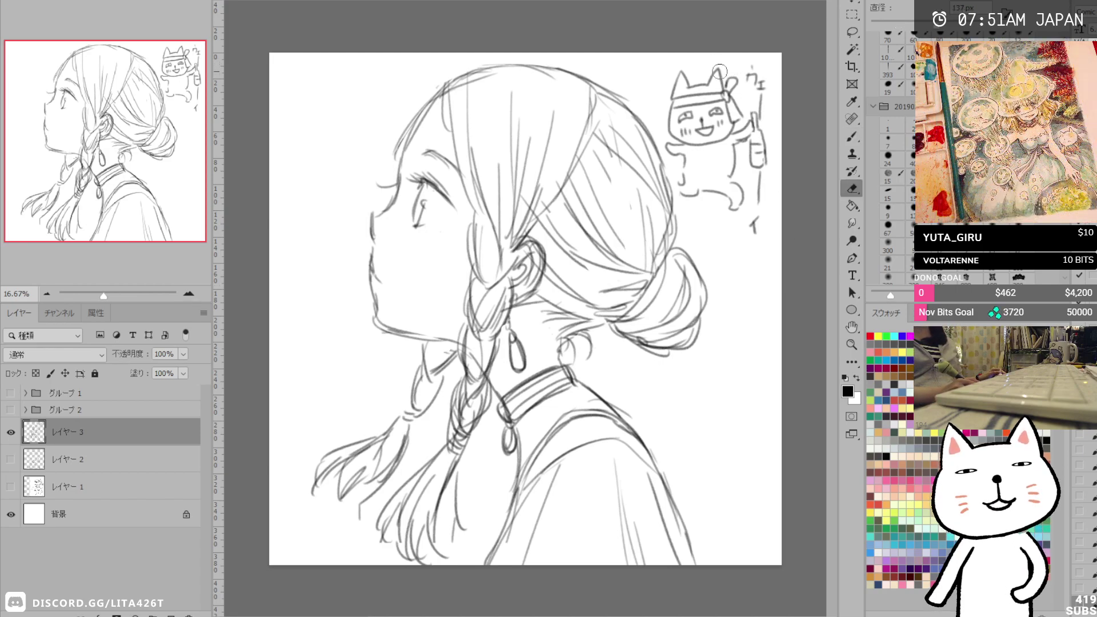
mouse_move(754, 231)
left_mouse_down()
mouse_move(760, 120)
mouse_move(777, 89)
left_mouse_up()
left_click_drag(723, 162, 704, 98)
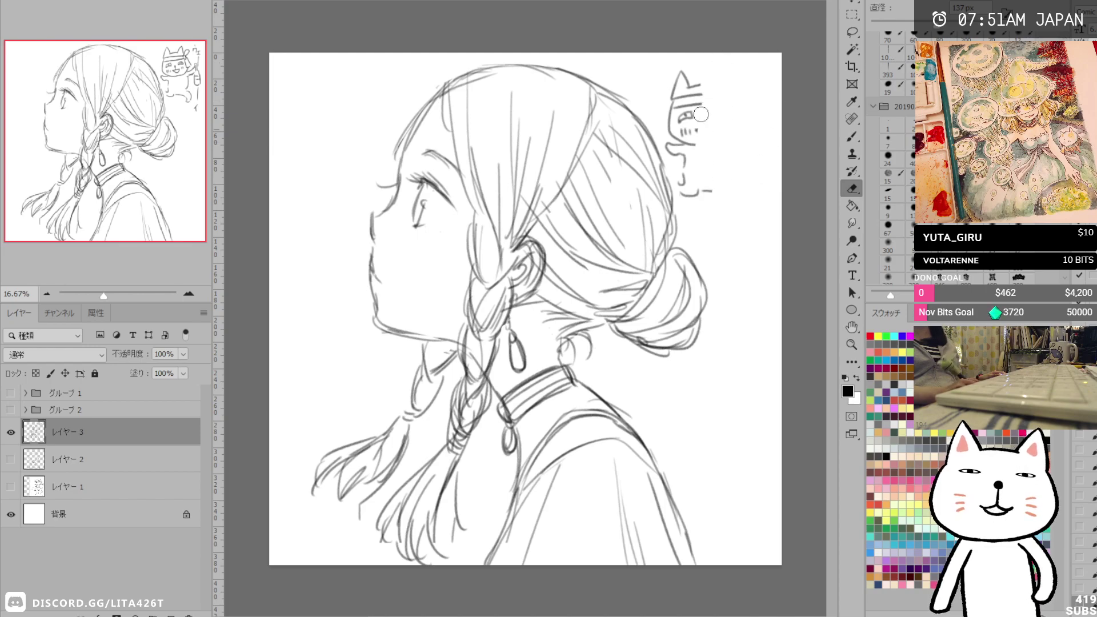
left_click_drag(687, 144, 685, 63)
left_click_drag(685, 184, 708, 213)
left_click_drag(658, 161, 671, 214)
Redraw the hair parting line at the back of the crown and refine the lashes around both eyes.
key("b")
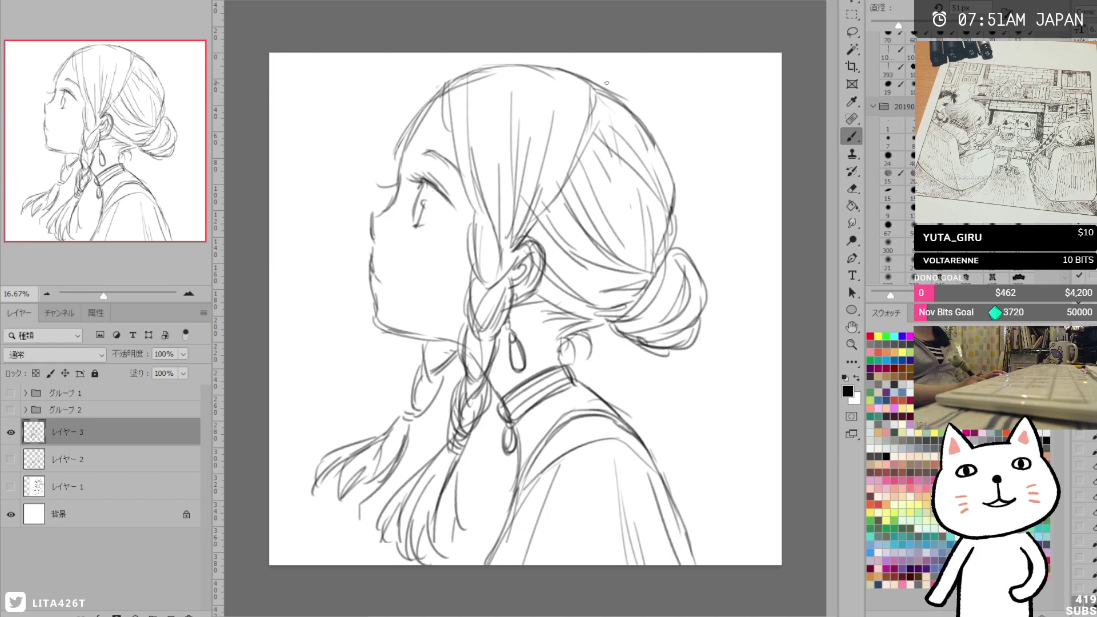
key("e")
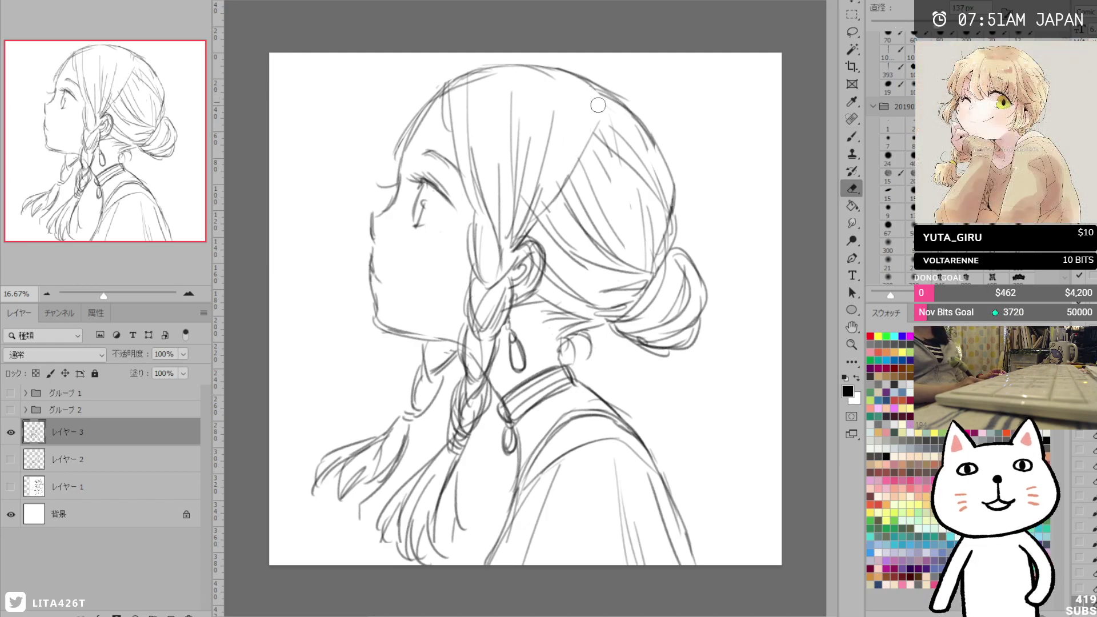
key("b")
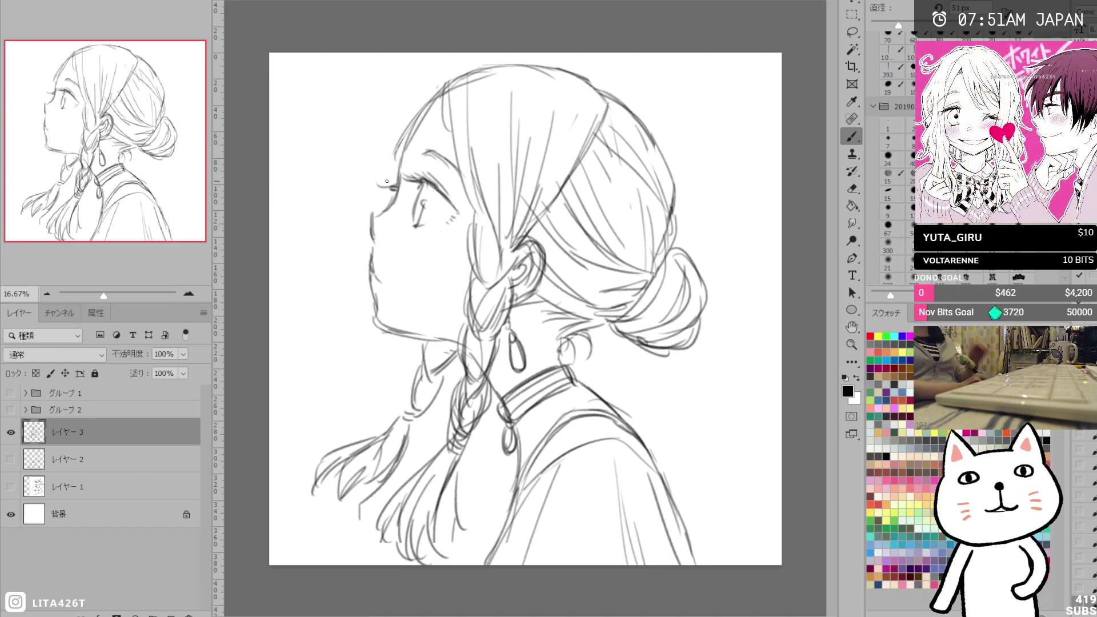
key("e")
key("b")
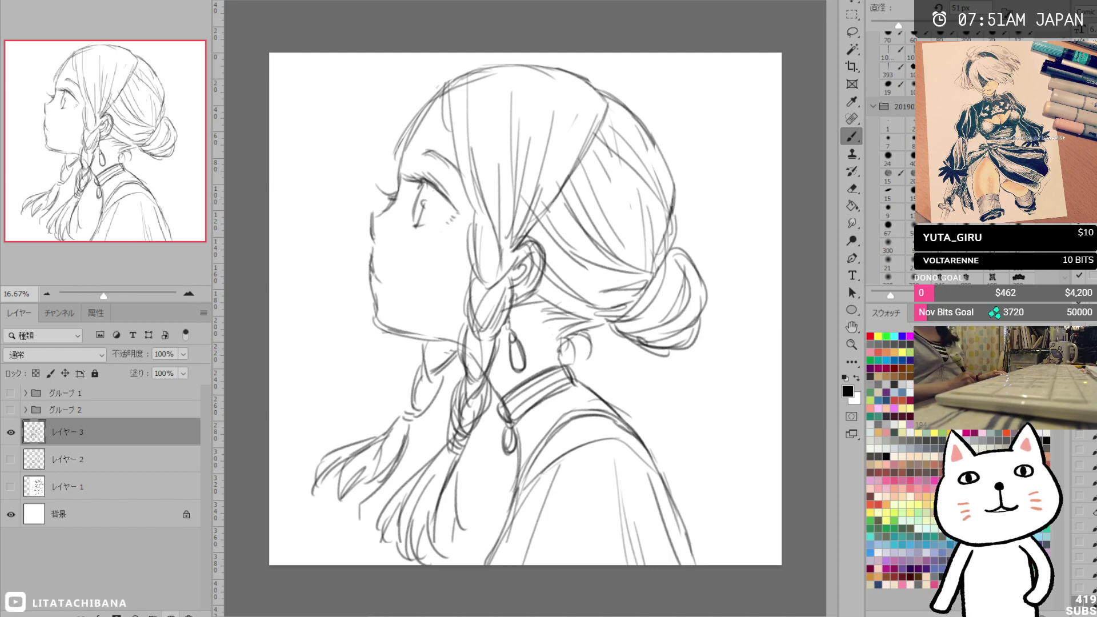
Create a new layer directly beneath the sketch layer and enlarge the brush for colouring.
left_click(171, 615)
left_click_drag(147, 434, 149, 465)
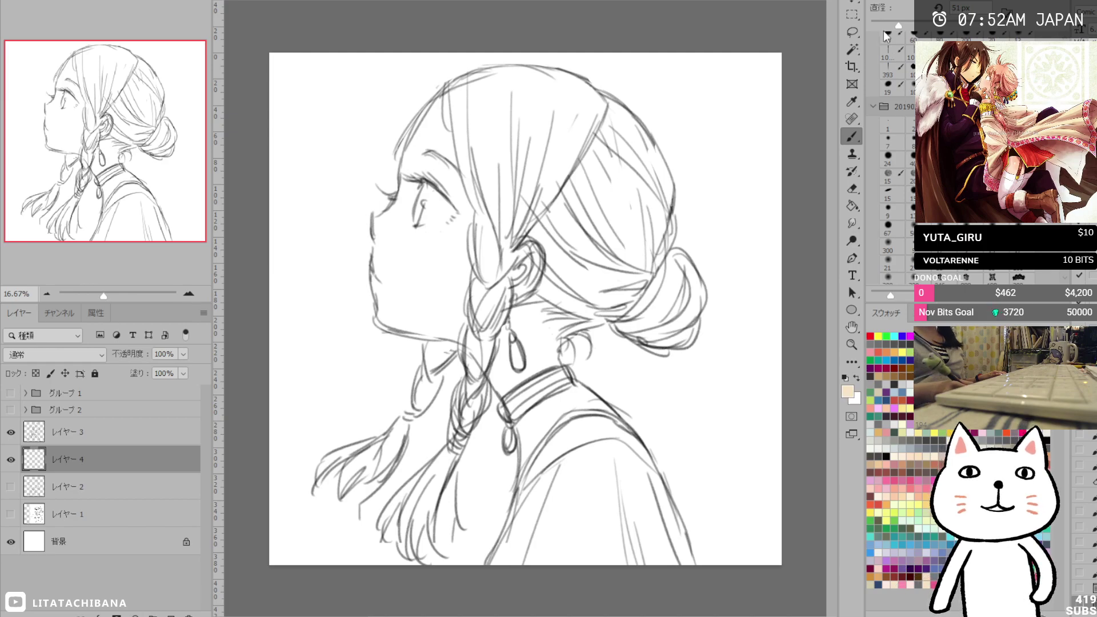
left_click(928, 25)
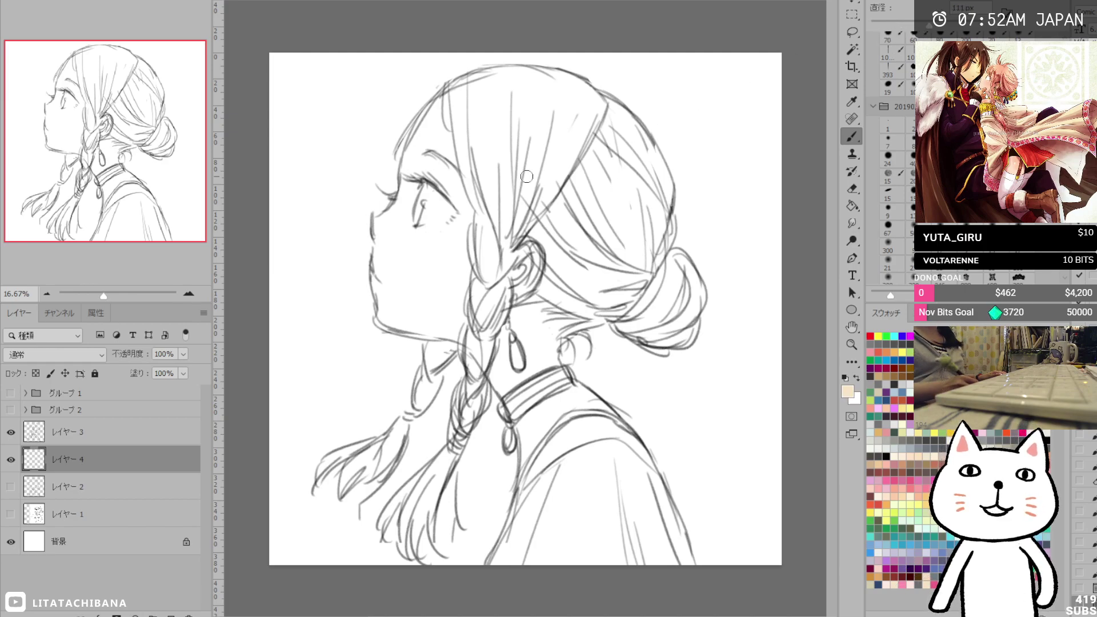
Paint the girl's face from forehead to jaw in pale pink skin colour, enlarging the brush for the larger areas.
mouse_move(457, 91)
left_mouse_down()
mouse_move(409, 165)
mouse_move(433, 119)
left_mouse_up()
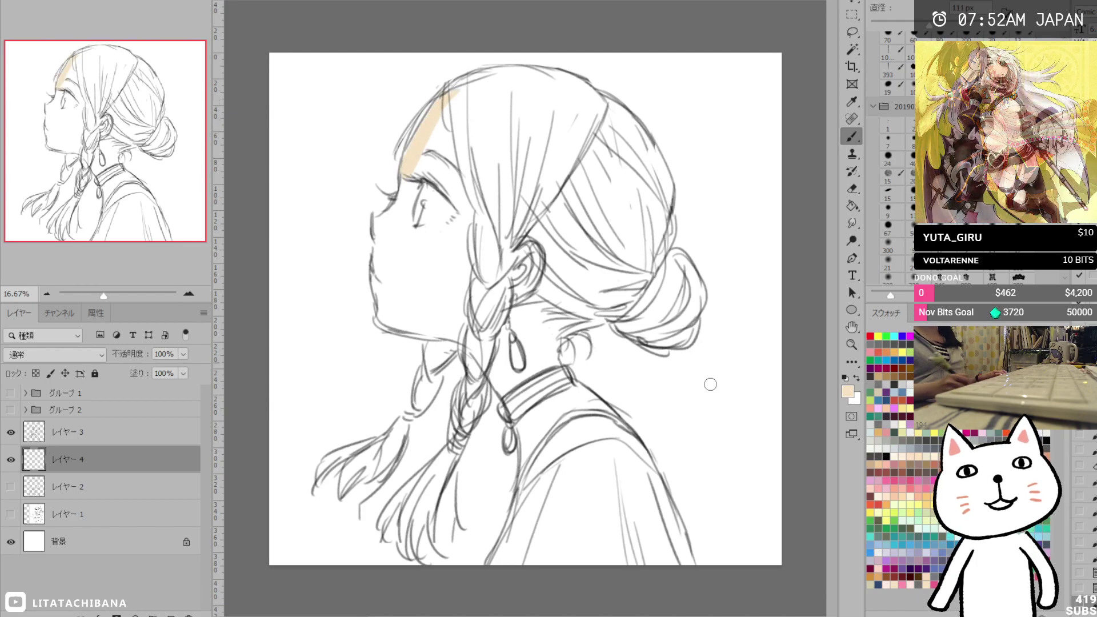
key("ctrl+z")
mouse_move(445, 100)
left_mouse_down()
mouse_move(400, 171)
mouse_move(411, 206)
left_mouse_up()
left_click_drag(454, 138, 452, 256)
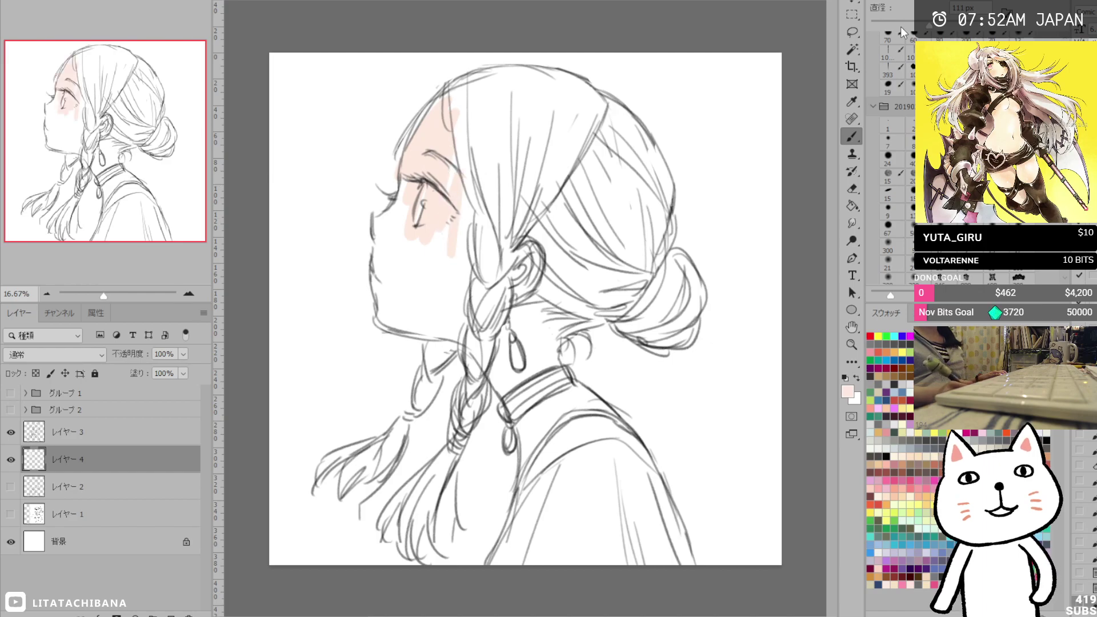
left_click_drag(952, 26, 950, 26)
mouse_move(379, 221)
left_mouse_down()
mouse_move(407, 182)
mouse_move(400, 228)
mouse_move(381, 250)
left_mouse_up()
mouse_move(440, 330)
left_mouse_down()
mouse_move(401, 311)
mouse_move(442, 209)
mouse_move(456, 208)
mouse_move(467, 226)
mouse_move(446, 153)
left_mouse_up()
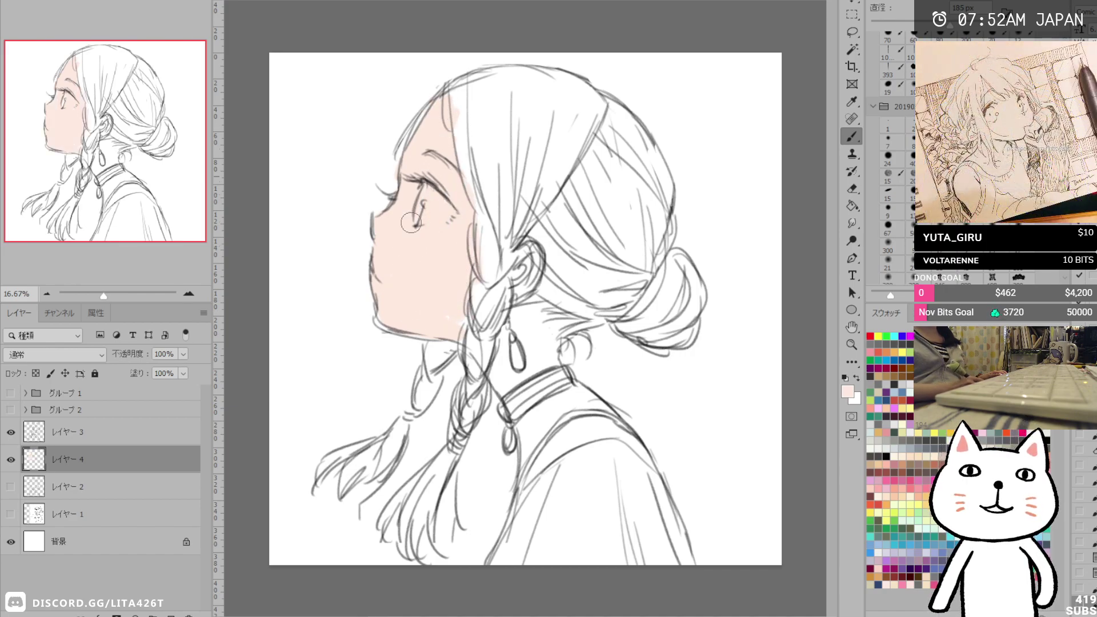
Paint the ear, neck and exposed shoulder in the same pale pink skin colour.
left_click_drag(527, 261, 525, 280)
mouse_move(510, 319)
left_mouse_down()
mouse_move(503, 390)
mouse_move(515, 401)
mouse_move(503, 360)
mouse_move(527, 368)
mouse_move(541, 305)
mouse_move(518, 313)
mouse_move(549, 342)
left_mouse_up()
mouse_move(542, 404)
left_mouse_down()
mouse_move(538, 436)
mouse_move(525, 414)
mouse_move(526, 470)
mouse_move(527, 427)
mouse_move(559, 420)
mouse_move(566, 395)
mouse_move(579, 398)
mouse_move(568, 384)
mouse_move(600, 420)
left_mouse_up()
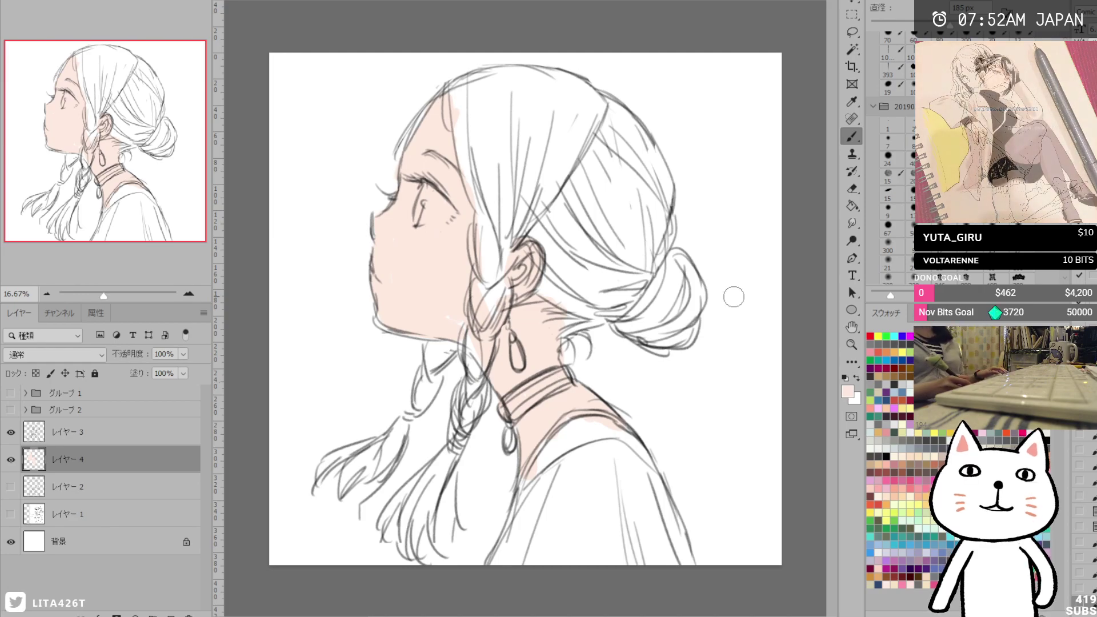
Try a golden yellow along the front hairline and refill that stroke with a brighter yellow.
left_click(902, 505)
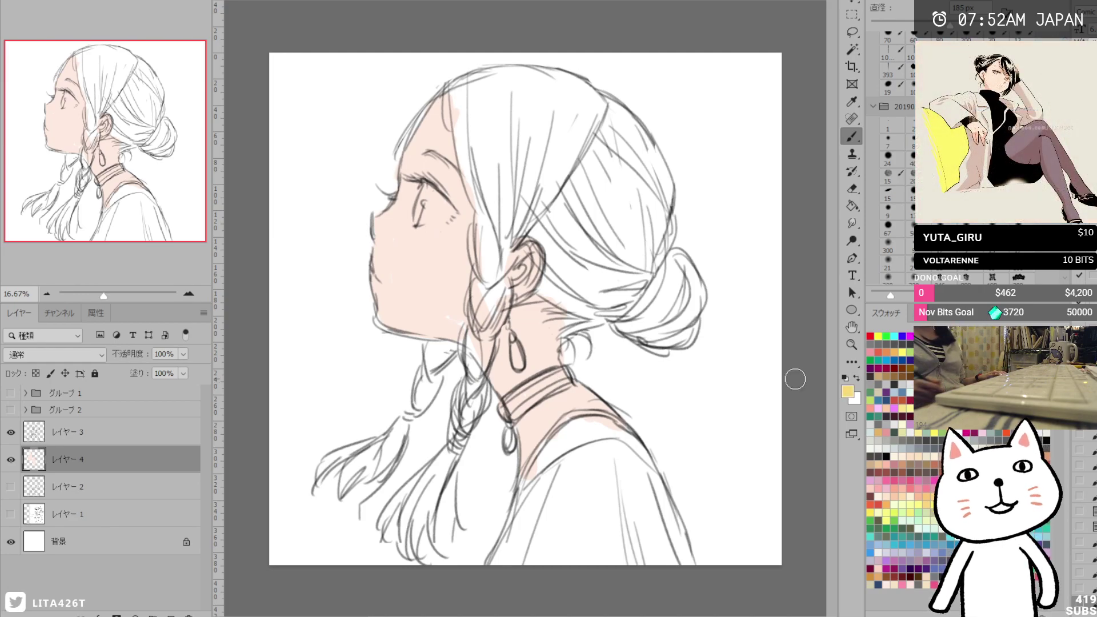
mouse_move(464, 112)
left_mouse_down()
mouse_move(468, 150)
mouse_move(459, 94)
mouse_move(462, 119)
left_mouse_up()
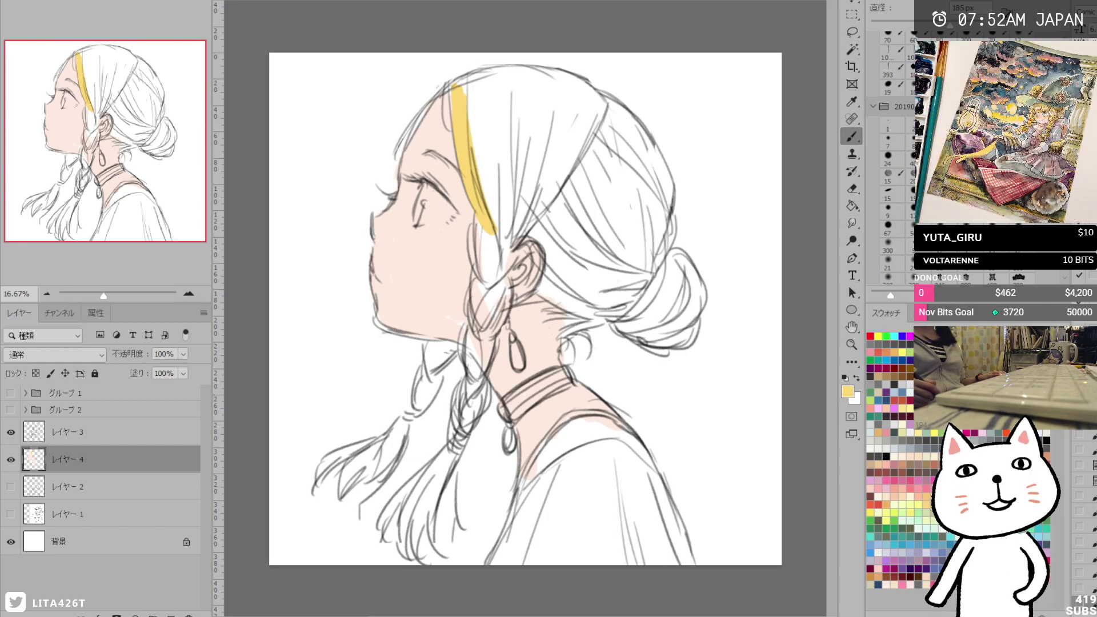
key("g")
left_click(466, 135)
key("b")
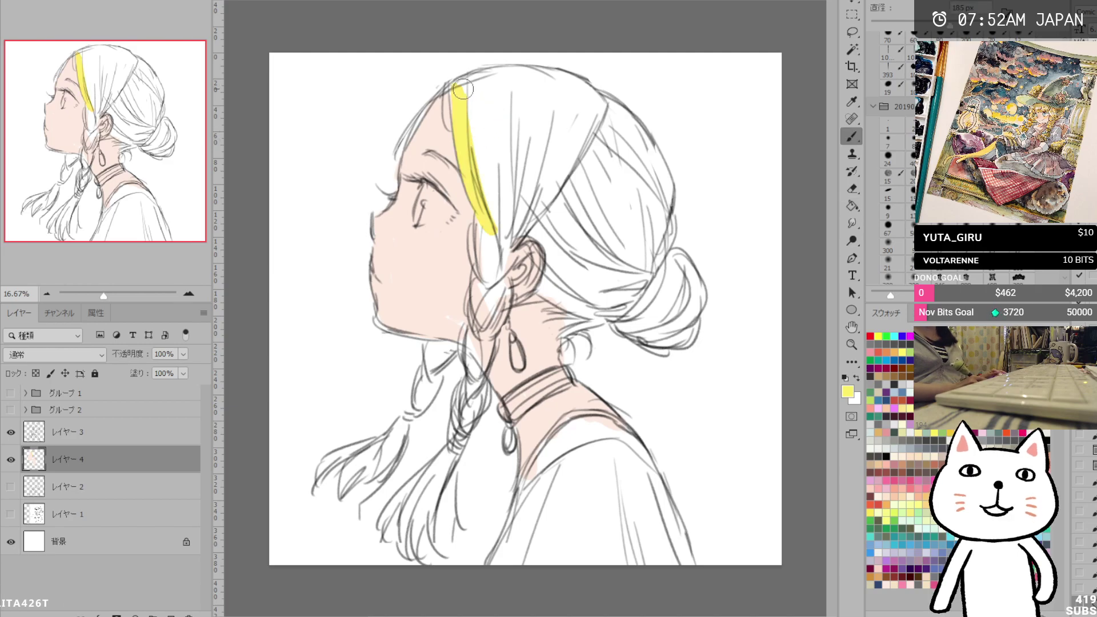
Choose a pale yellow and paint the hair's borders, the bun's edge and both braids with their tails.
key("i")
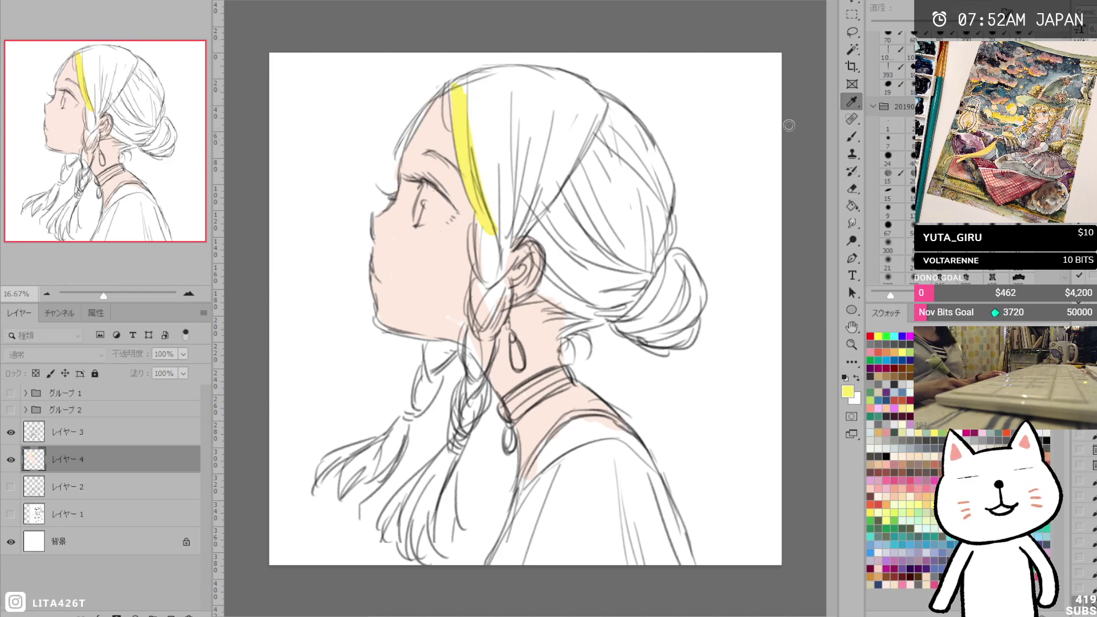
left_click(788, 85)
key("Return")
mouse_move(471, 117)
left_mouse_down()
mouse_move(468, 92)
mouse_move(487, 209)
mouse_move(459, 85)
mouse_move(466, 131)
mouse_move(466, 90)
mouse_move(524, 78)
mouse_move(468, 83)
mouse_move(520, 77)
left_mouse_up()
mouse_move(615, 131)
left_mouse_down()
mouse_move(587, 90)
mouse_move(662, 185)
mouse_move(656, 166)
mouse_move(645, 167)
mouse_move(659, 228)
mouse_move(648, 231)
mouse_move(666, 201)
mouse_move(650, 272)
mouse_move(682, 266)
mouse_move(674, 329)
mouse_move(689, 323)
mouse_move(644, 336)
mouse_move(608, 309)
mouse_move(561, 320)
mouse_move(562, 306)
mouse_move(537, 298)
mouse_move(552, 263)
mouse_move(540, 237)
mouse_move(489, 252)
mouse_move(478, 235)
mouse_move(495, 278)
mouse_move(486, 327)
mouse_move(481, 296)
mouse_move(479, 363)
mouse_move(475, 340)
mouse_move(498, 323)
mouse_move(476, 391)
left_mouse_up()
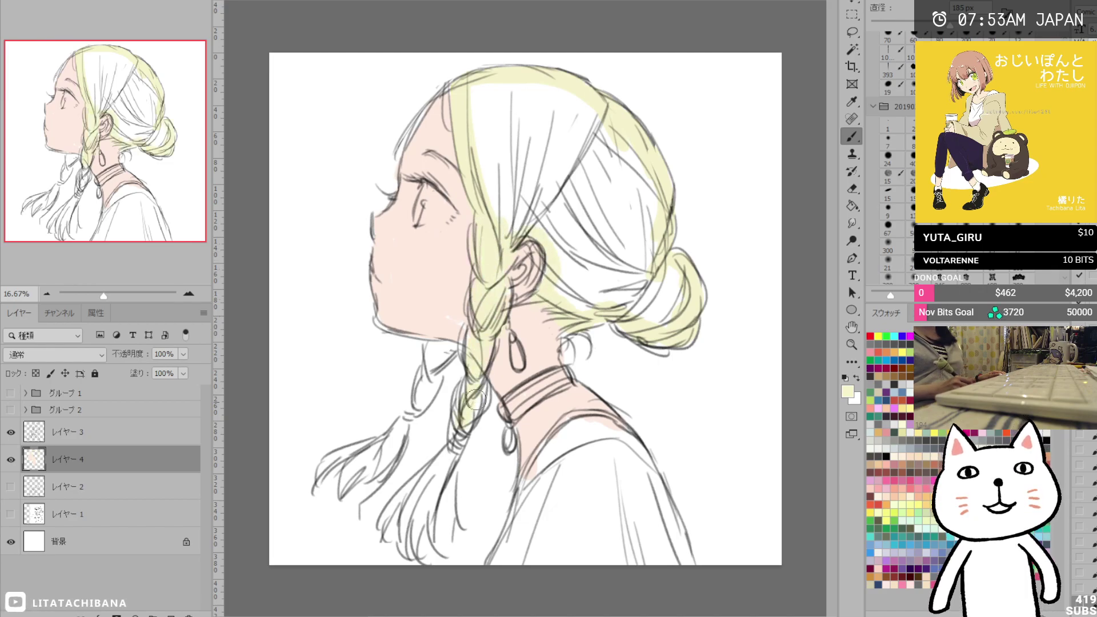
left_click_drag(442, 465, 414, 492)
mouse_move(395, 432)
left_mouse_down()
mouse_move(389, 461)
mouse_move(354, 473)
mouse_move(332, 462)
mouse_move(386, 440)
mouse_move(419, 389)
mouse_move(422, 402)
mouse_move(441, 349)
left_mouse_up()
Fill the remaining white areas of the hair and bun with pale yellow using the Paint Bucket.
left_click(852, 206)
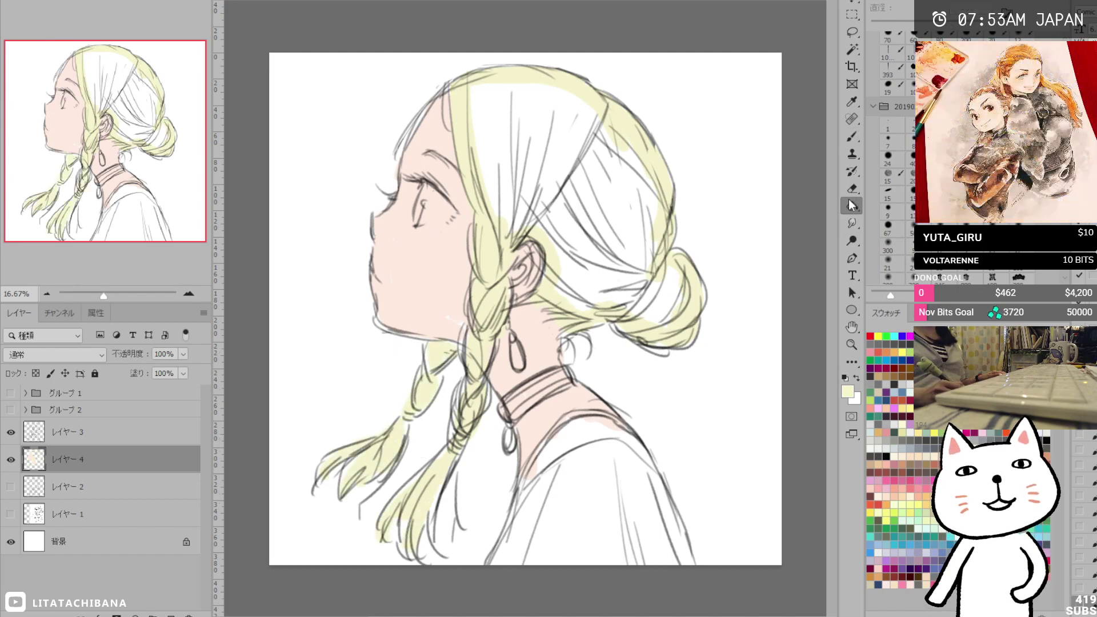
left_click(617, 247)
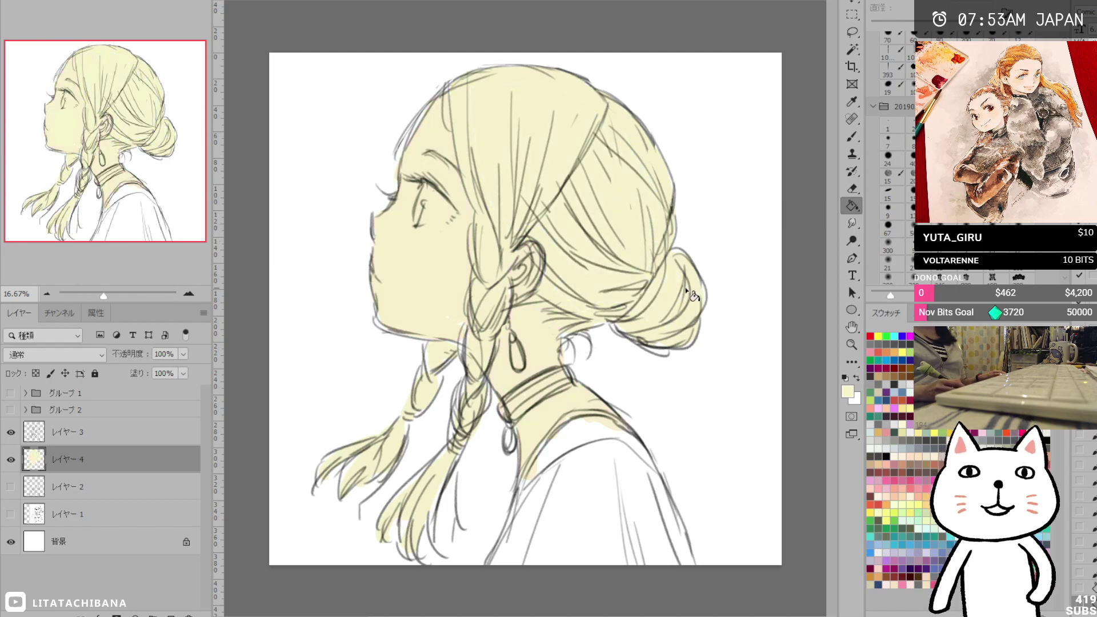
key("ctrl+z")
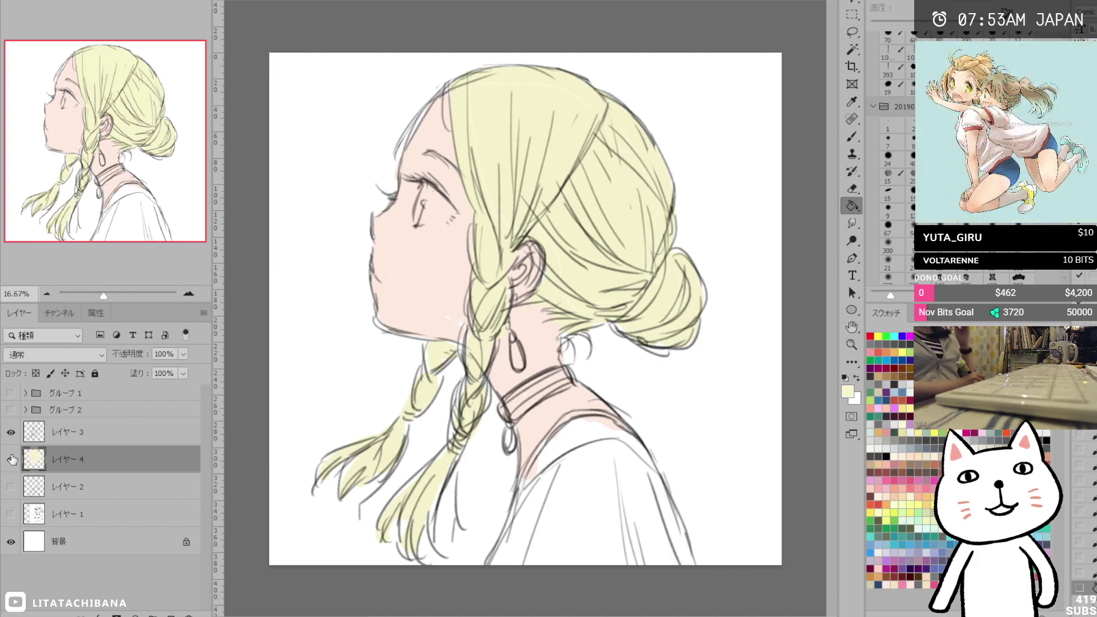
Hide the profile girl's sketch and colour layers, and select the sketch layer.
left_click(11, 432)
left_click(10, 459)
left_click(86, 432)
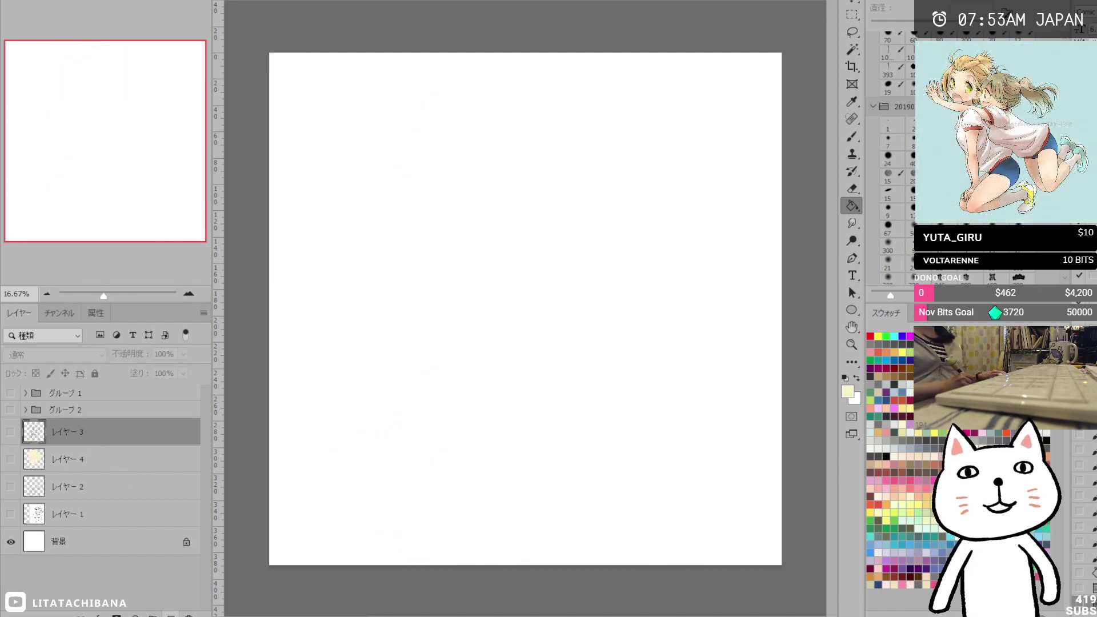
Add a new layer above the profile girl's sketch and set up a black brush at 30 px.
left_click(170, 615)
key("b")
left_click(878, 352)
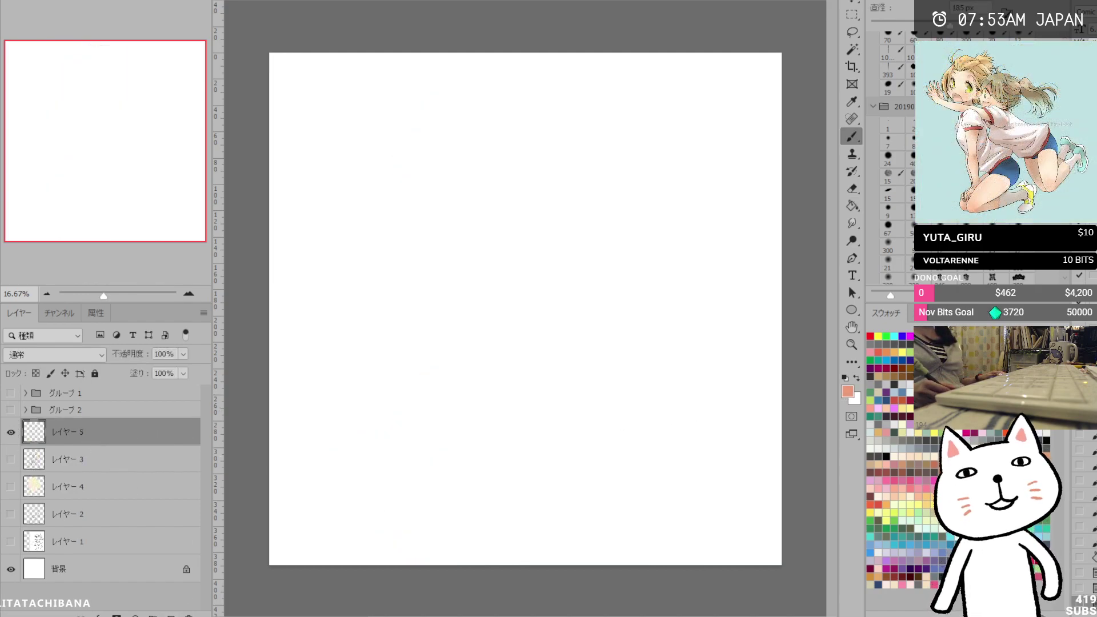
key("d")
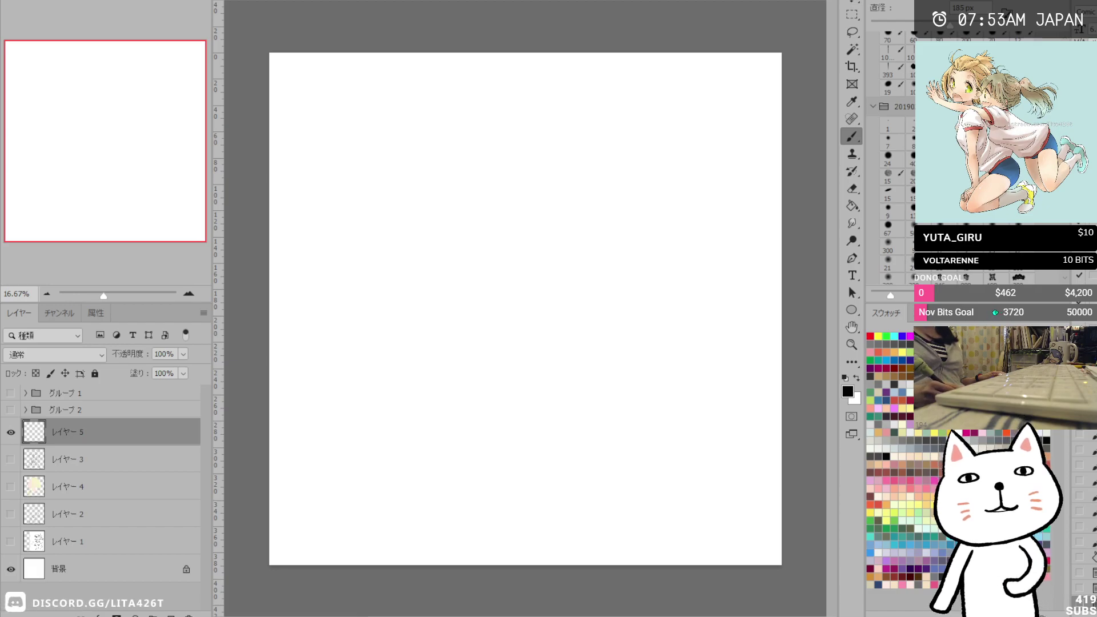
key("bracketleft")
key("bracketleft")
key("bracketleft")
key("bracketleft")
key("bracketleft")
key("bracketleft")
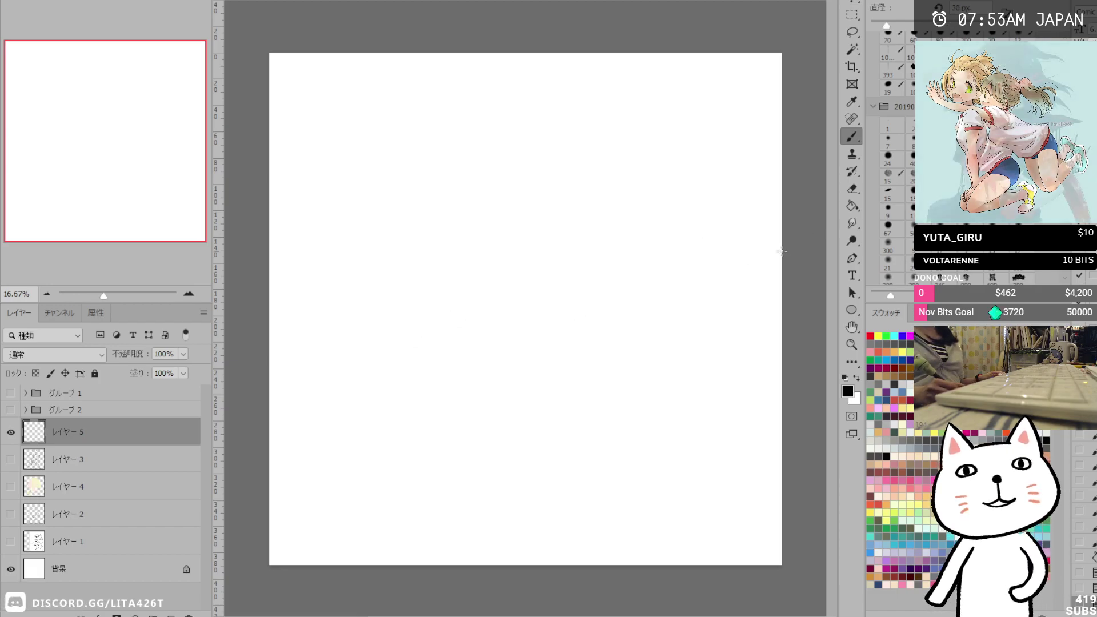
key("bracketright")
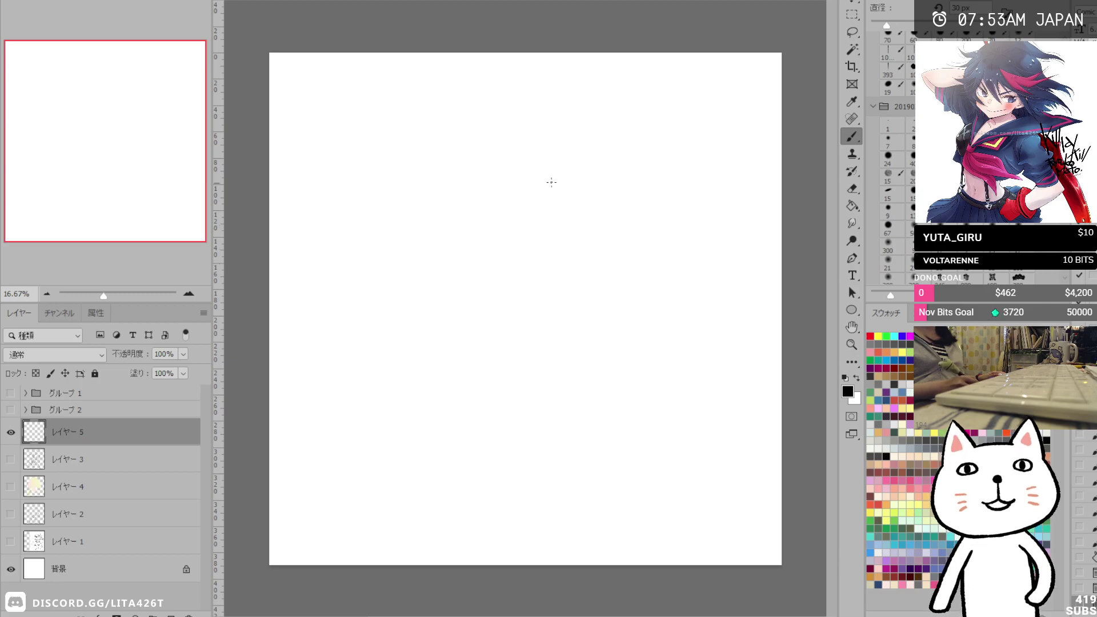
left_click_drag(455, 225, 429, 404)
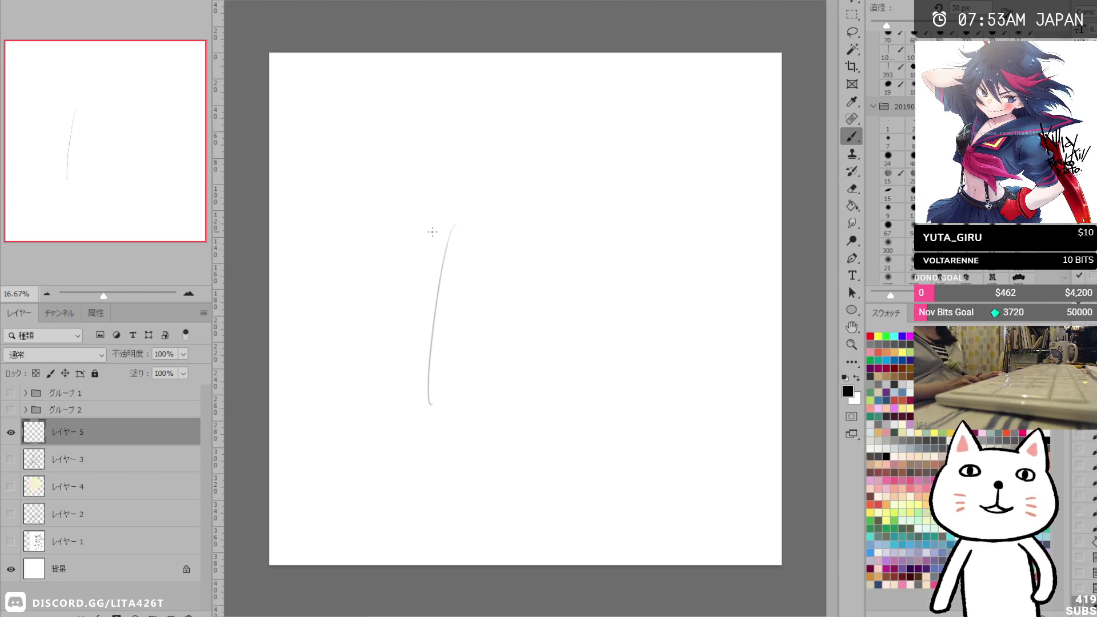
left_click_drag(630, 219, 641, 251)
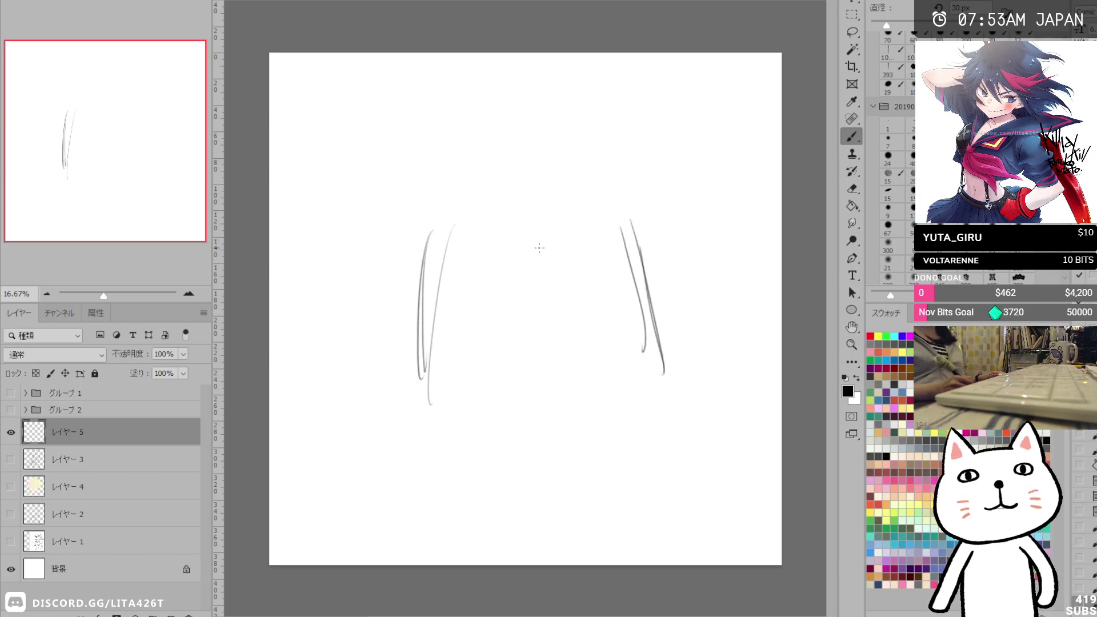
left_click_drag(431, 232, 594, 219)
mouse_move(416, 201)
left_mouse_down()
mouse_move(538, 188)
mouse_move(638, 234)
left_mouse_up()
mouse_move(466, 202)
left_mouse_down()
mouse_move(632, 183)
mouse_move(434, 232)
mouse_move(408, 374)
left_mouse_up()
mouse_move(648, 238)
left_mouse_down()
mouse_move(666, 369)
mouse_move(666, 244)
left_mouse_up()
key("e")
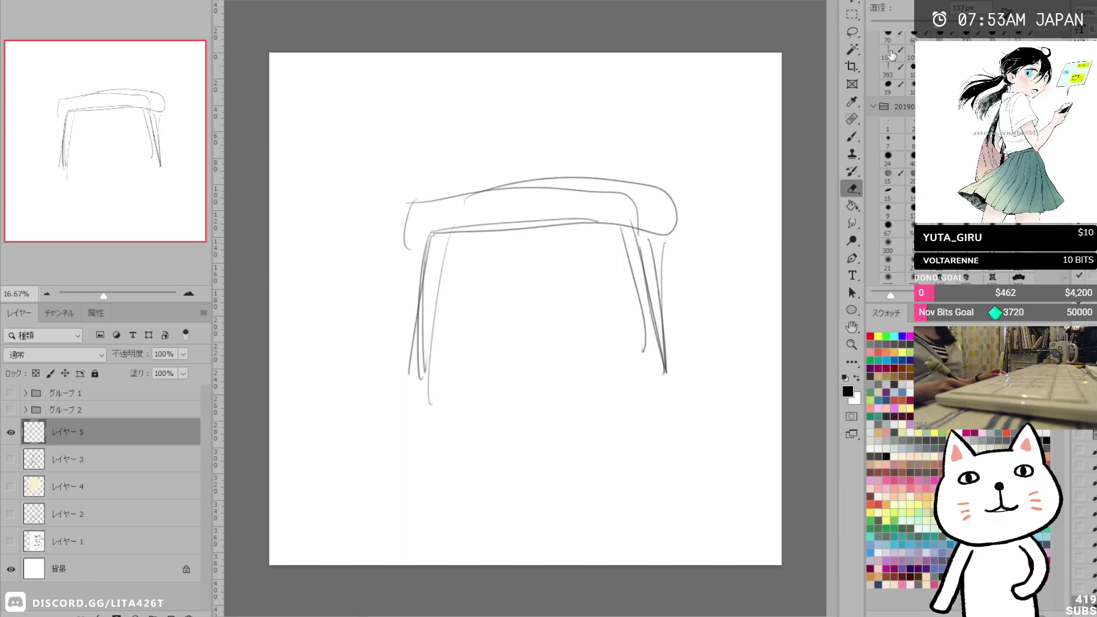
left_click_drag(954, 25, 1062, 25)
left_click_drag(458, 227, 516, 274)
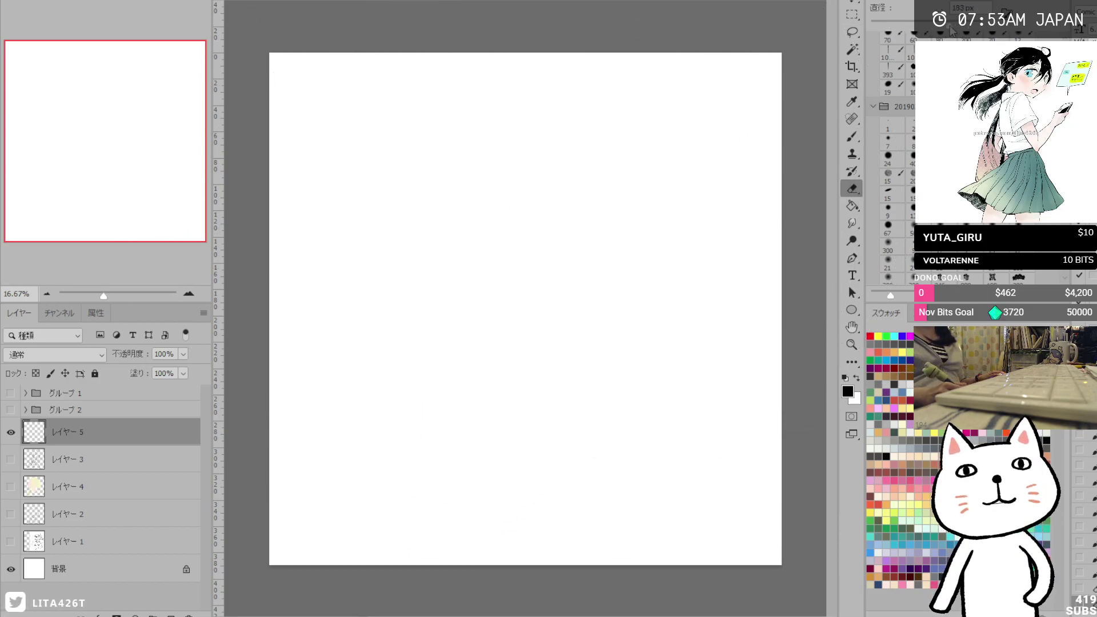
Sketch a rounded cat head with two pointed ears in the upper middle of the canvas.
key("b")
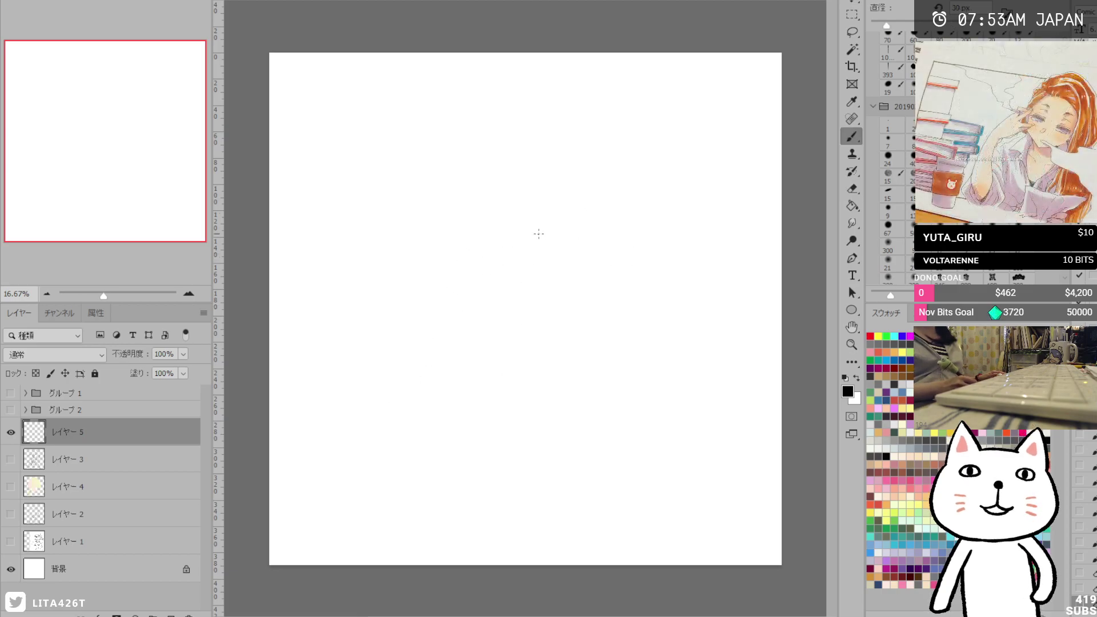
mouse_move(486, 154)
left_mouse_down()
mouse_move(446, 255)
mouse_move(571, 263)
left_mouse_up()
left_click_drag(467, 245, 531, 274)
mouse_move(455, 190)
left_mouse_down()
mouse_move(489, 157)
mouse_move(569, 133)
mouse_move(578, 261)
left_mouse_up()
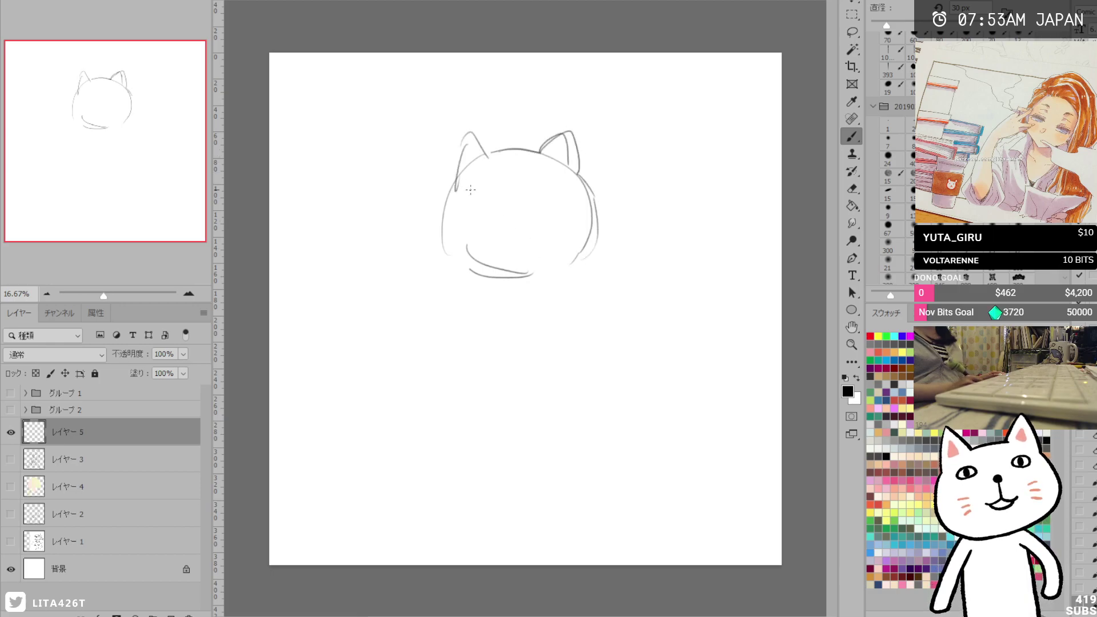
Sketch a large round snowman-like body beneath the cat head and close the gap at the chin.
left_click_drag(476, 292, 443, 422)
left_click_drag(559, 290, 648, 394)
left_click_drag(440, 332, 474, 445)
left_click_drag(478, 450, 551, 447)
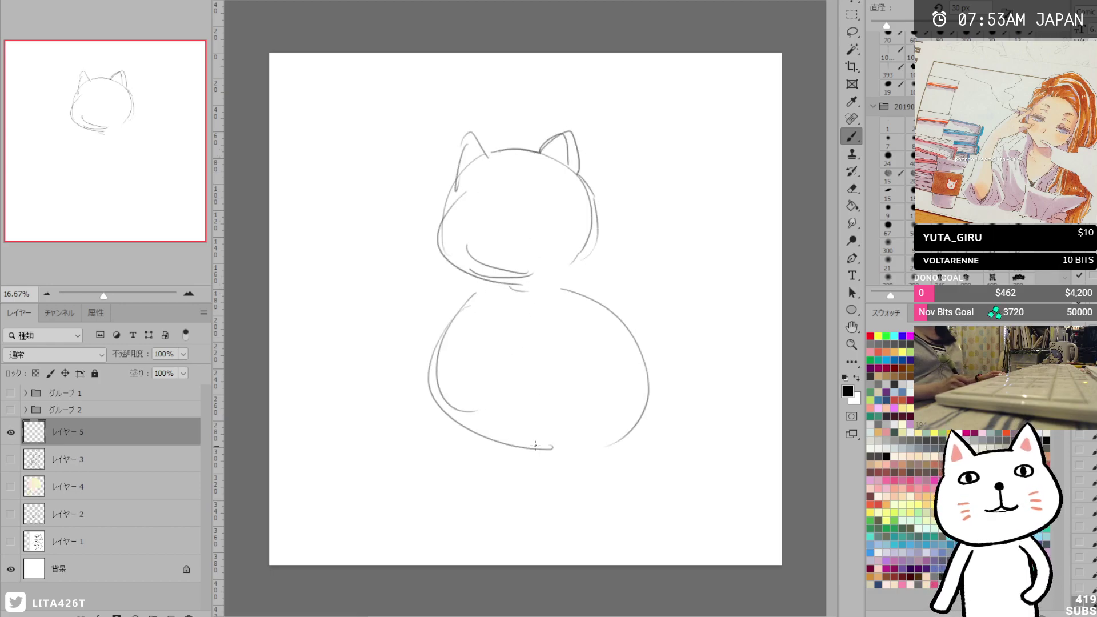
mouse_move(545, 291)
left_mouse_down()
mouse_move(502, 441)
mouse_move(456, 414)
left_mouse_up()
left_click_drag(454, 296, 585, 287)
left_click_drag(574, 265, 543, 269)
Draw two straight horizontal border lines across the full canvas, one above the cat's ears and one below its body.
left_click_drag(272, 87, 273, 100)
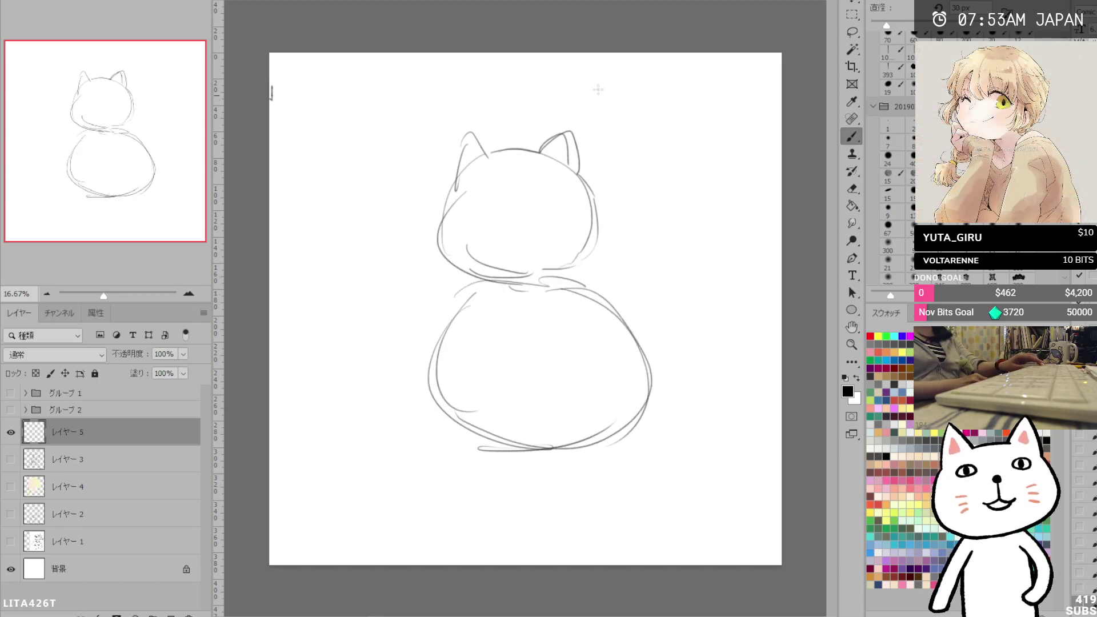
left_click_drag(797, 103, 266, 103)
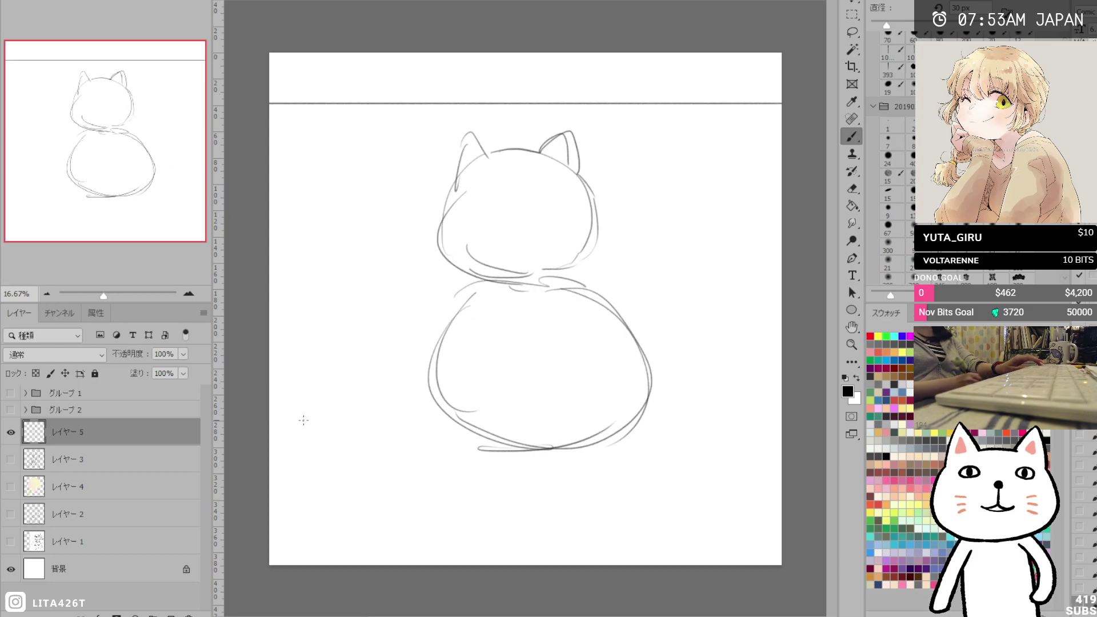
mouse_move(255, 480)
left_mouse_down()
mouse_move(547, 466)
mouse_move(791, 480)
left_mouse_up()
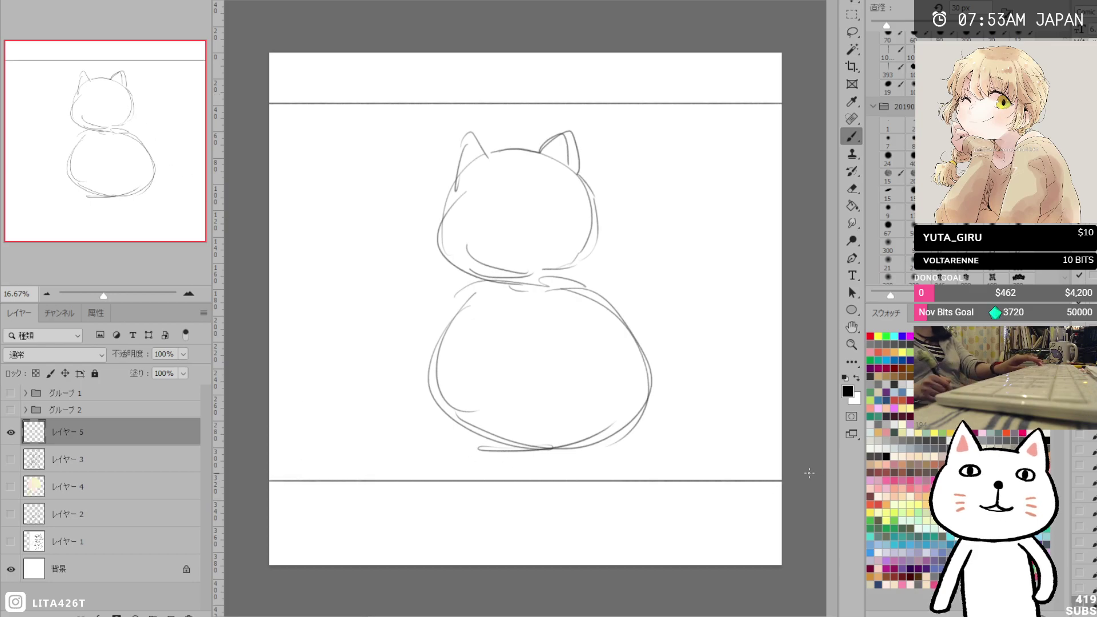
Draw the snow cat's face with two round eyes, a pointed carrot nose and a downturned mouth.
left_click(500, 199)
left_click(558, 198)
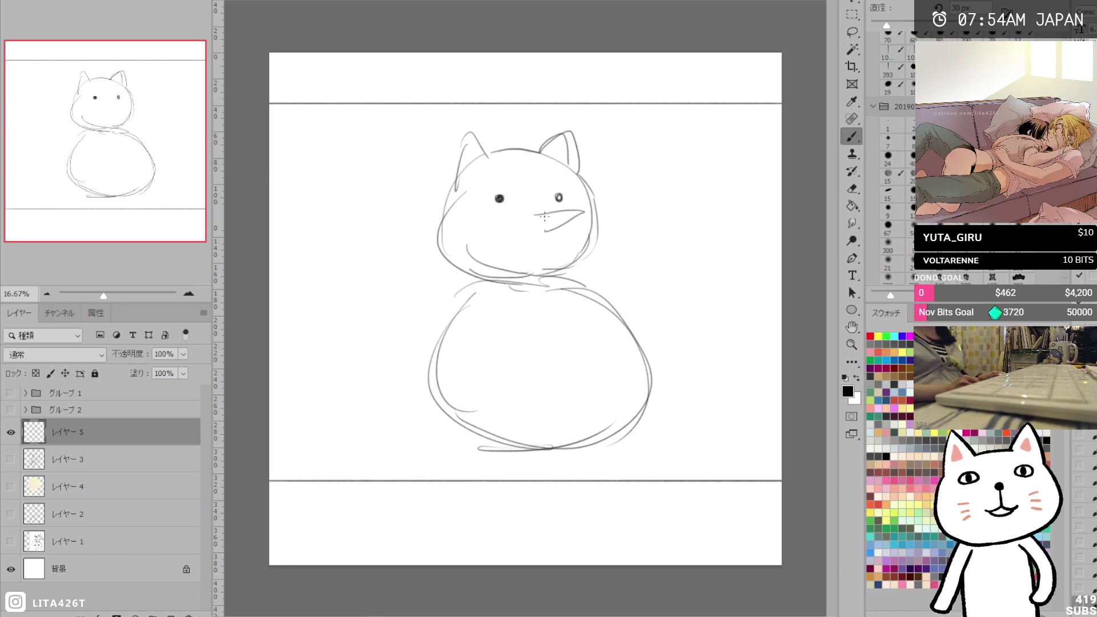
left_click_drag(587, 209, 545, 229)
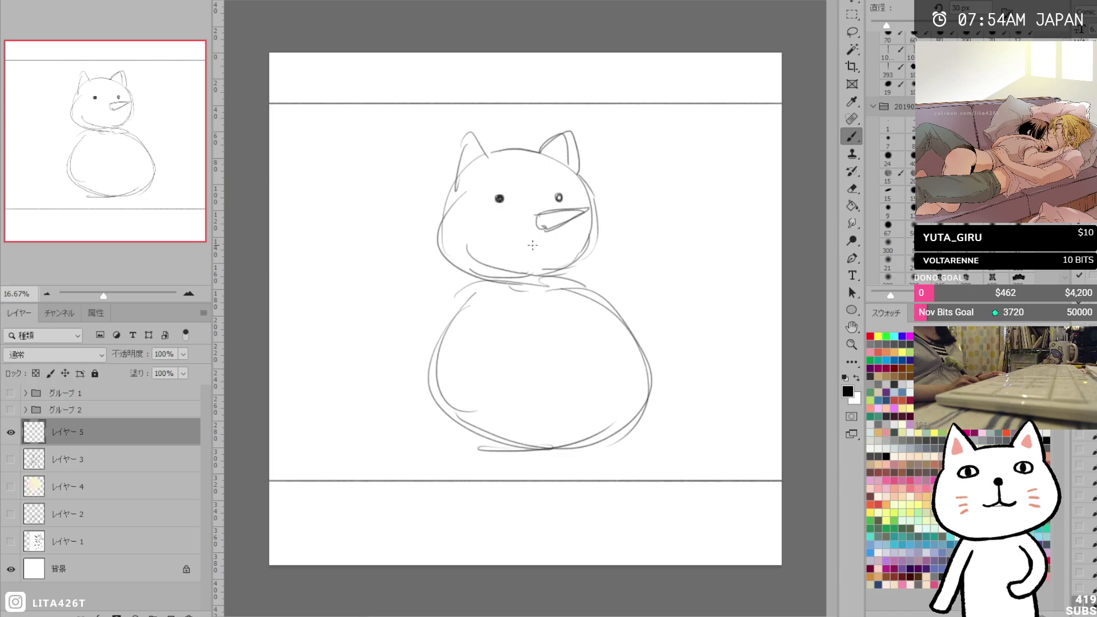
mouse_move(545, 232)
left_mouse_down()
mouse_move(524, 247)
mouse_move(554, 245)
left_mouse_up()
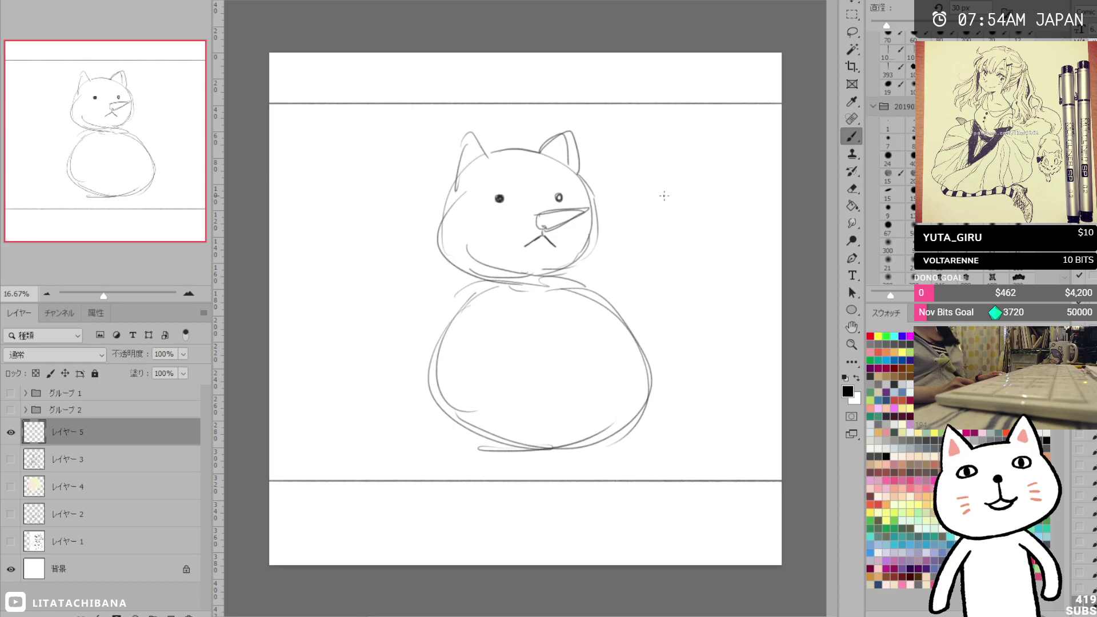
Sketch a child standing to the right of the snow cat, with head, torso, legs and arms reaching towards it.
mouse_move(639, 172)
left_mouse_down()
mouse_move(692, 202)
mouse_move(615, 234)
mouse_move(635, 234)
mouse_move(634, 209)
left_mouse_up()
mouse_move(642, 260)
left_mouse_down()
mouse_move(661, 251)
mouse_move(619, 279)
left_mouse_up()
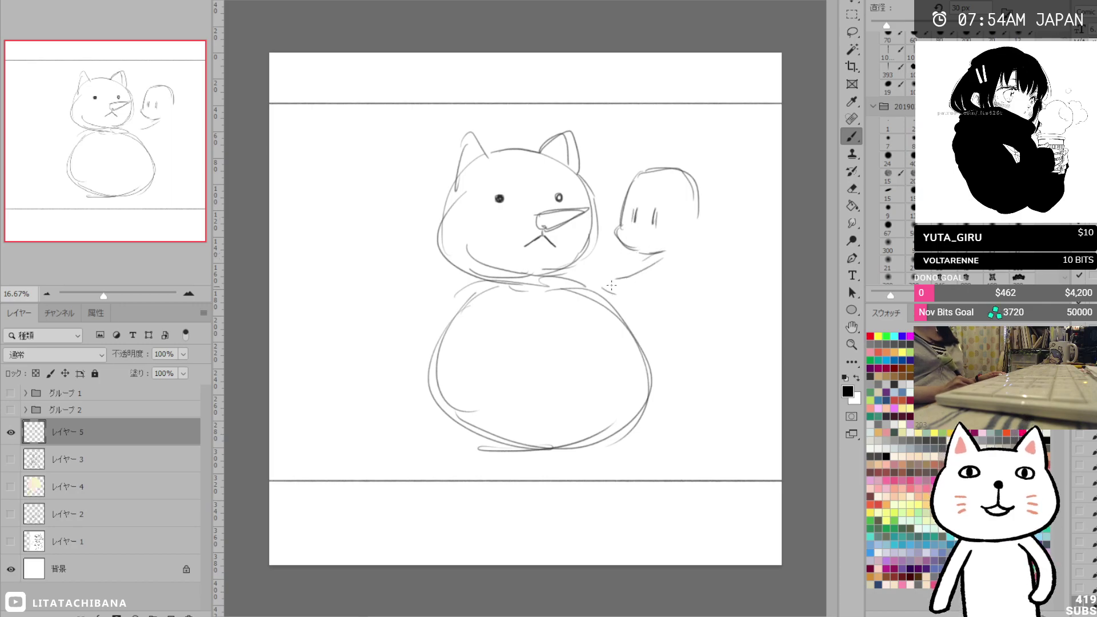
left_click_drag(684, 255, 701, 328)
mouse_move(644, 290)
left_mouse_down()
mouse_move(636, 313)
mouse_move(701, 351)
mouse_move(707, 406)
left_mouse_up()
left_click_drag(657, 360, 680, 370)
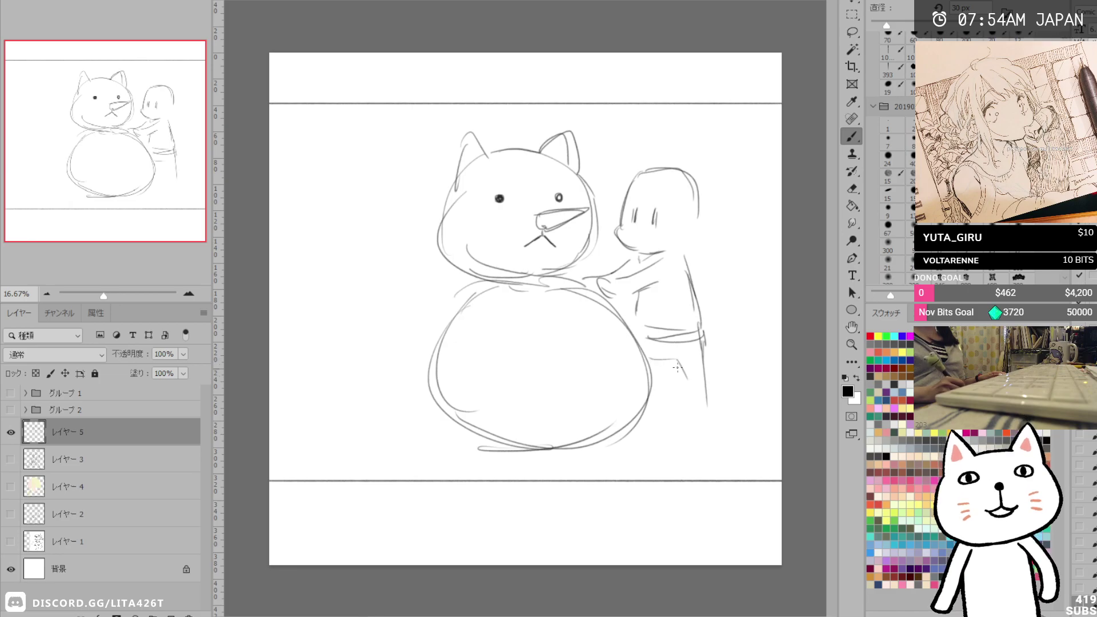
left_click_drag(694, 422, 685, 427)
left_click_drag(657, 372, 643, 415)
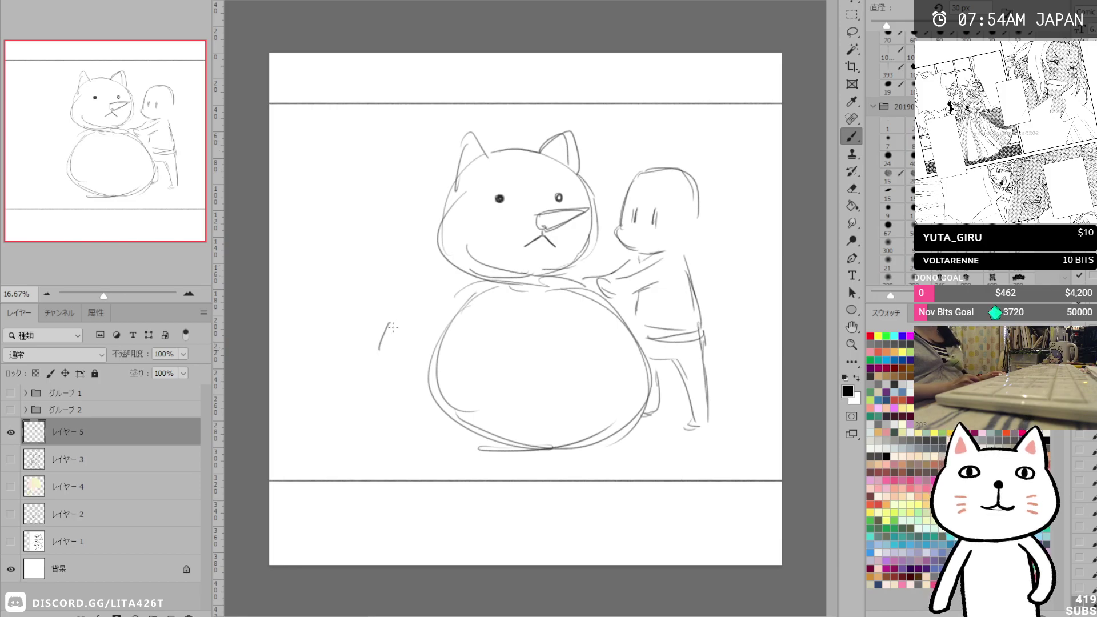
Sketch a small cat's head with face and forehead markings beside the snow cat's body, plus a paw touching the body.
mouse_move(421, 320)
left_mouse_down()
mouse_move(434, 346)
mouse_move(414, 369)
left_mouse_up()
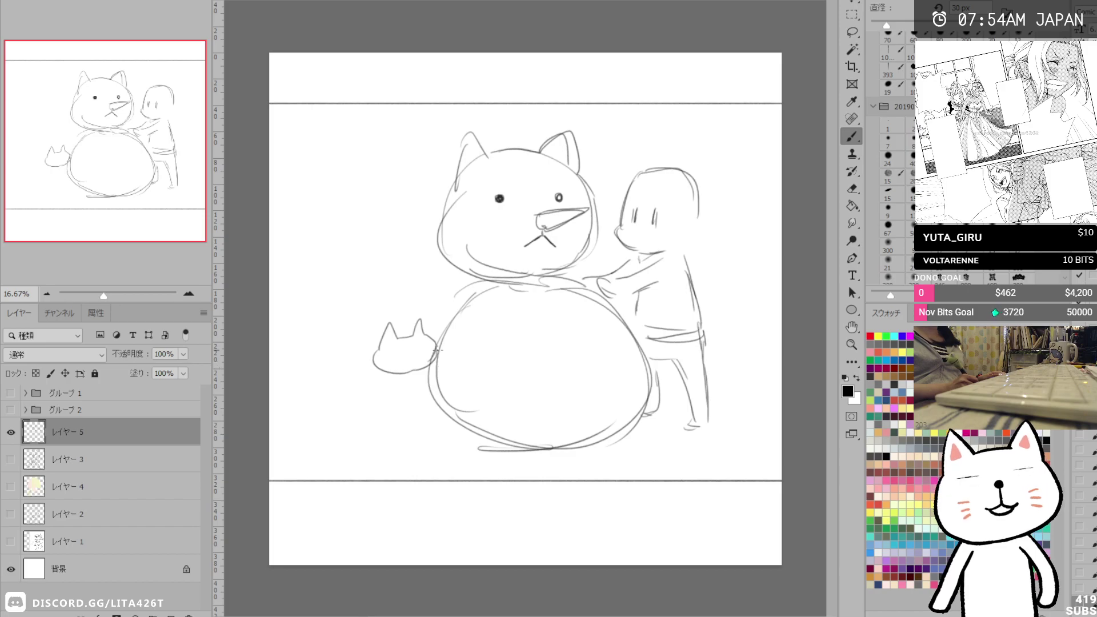
mouse_move(414, 379)
left_mouse_down()
mouse_move(425, 373)
mouse_move(418, 392)
left_mouse_up()
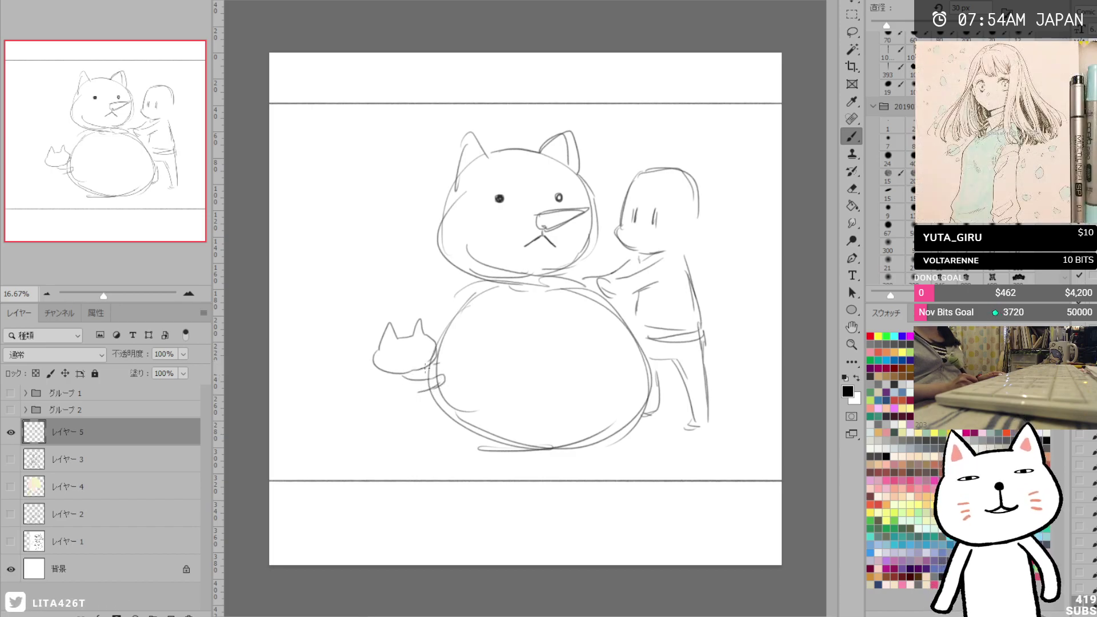
mouse_move(417, 347)
left_mouse_down()
mouse_move(396, 322)
mouse_move(415, 334)
left_mouse_up()
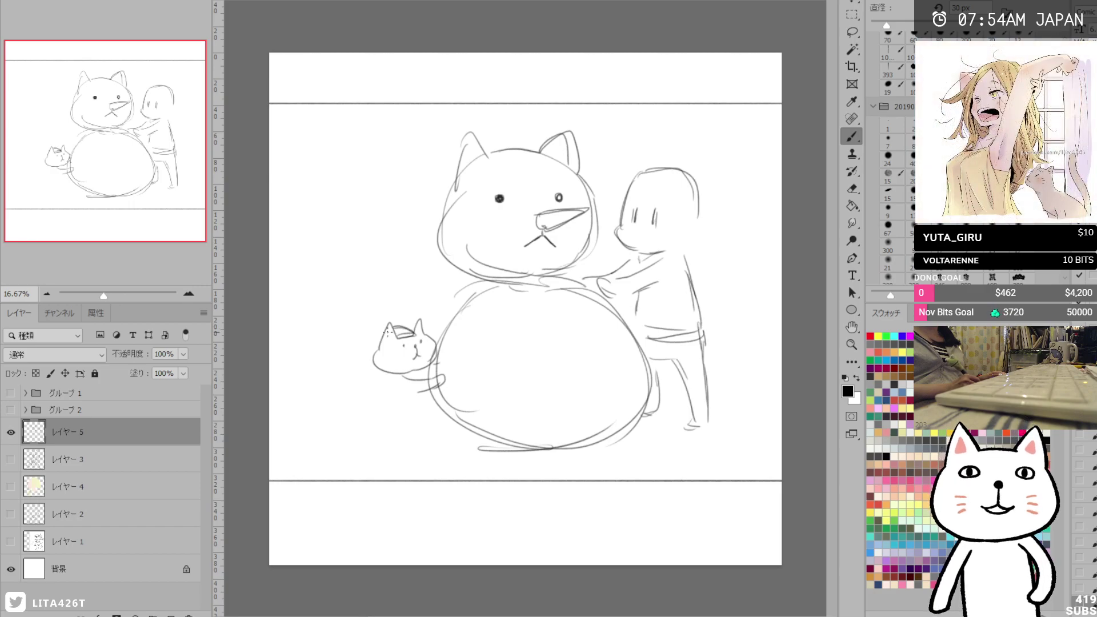
Complete the small cat with a scarf, body, legs and mouth, and draw the ground line under both figures.
mouse_move(383, 371)
left_mouse_down()
mouse_move(433, 367)
mouse_move(372, 394)
mouse_move(391, 387)
mouse_move(383, 429)
left_mouse_up()
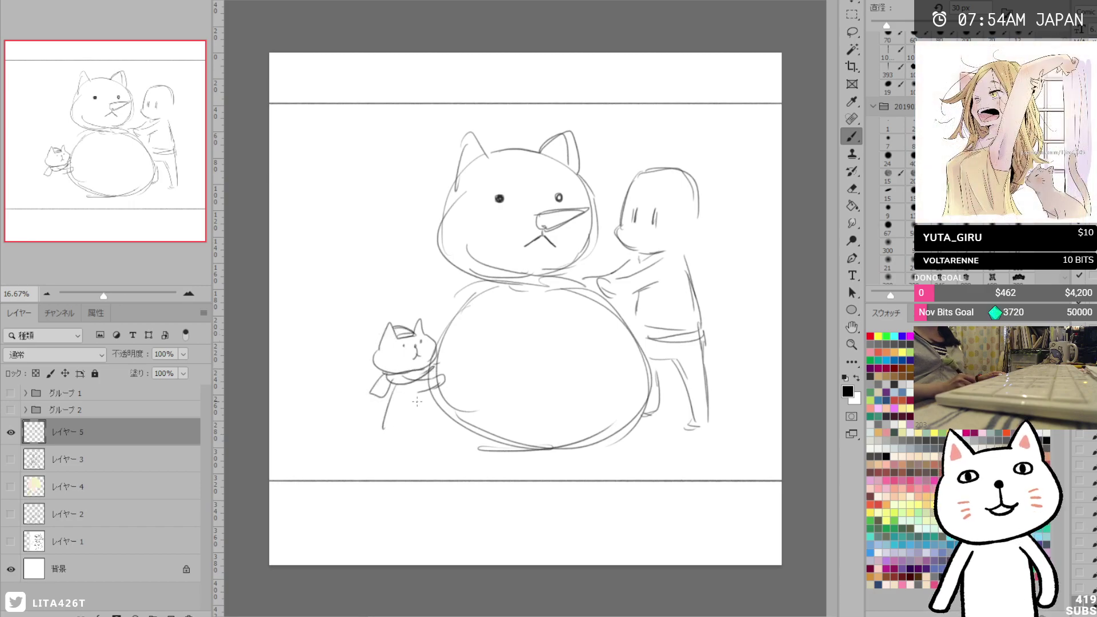
left_click_drag(429, 399, 418, 426)
mouse_move(418, 428)
left_mouse_down()
mouse_move(424, 445)
mouse_move(374, 446)
mouse_move(359, 434)
mouse_move(622, 450)
left_mouse_up()
left_click_drag(370, 439, 537, 447)
left_click_drag(371, 453, 384, 453)
left_click_drag(403, 357, 416, 358)
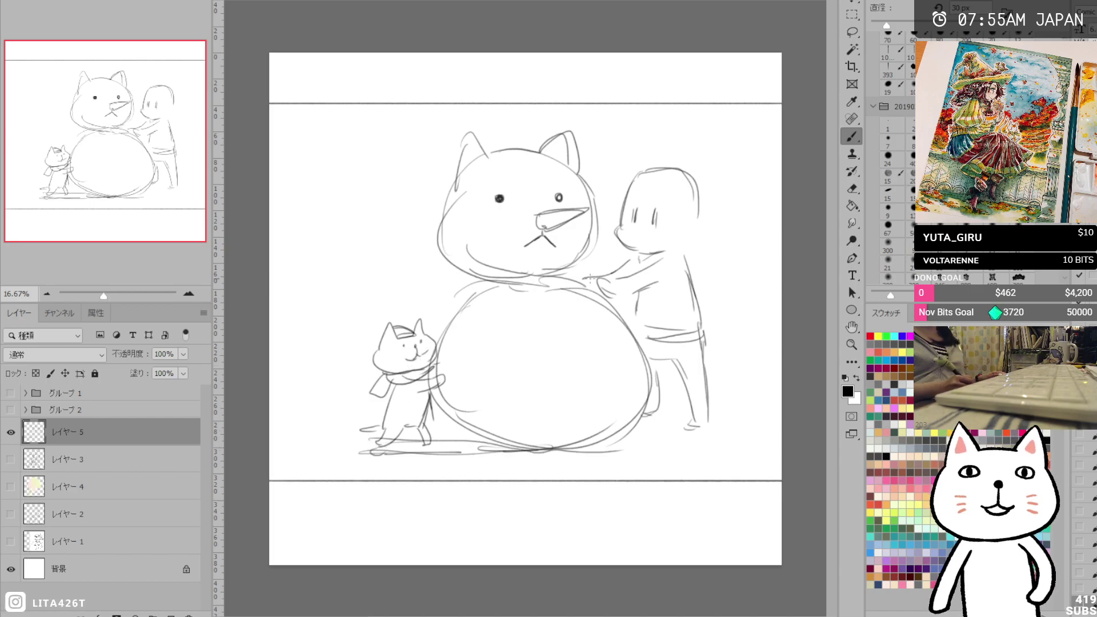
Add an open mouth, side hair and an ear to the child's head.
mouse_move(635, 239)
left_mouse_down()
mouse_move(658, 246)
mouse_move(684, 238)
left_mouse_up()
left_click_drag(668, 188, 671, 234)
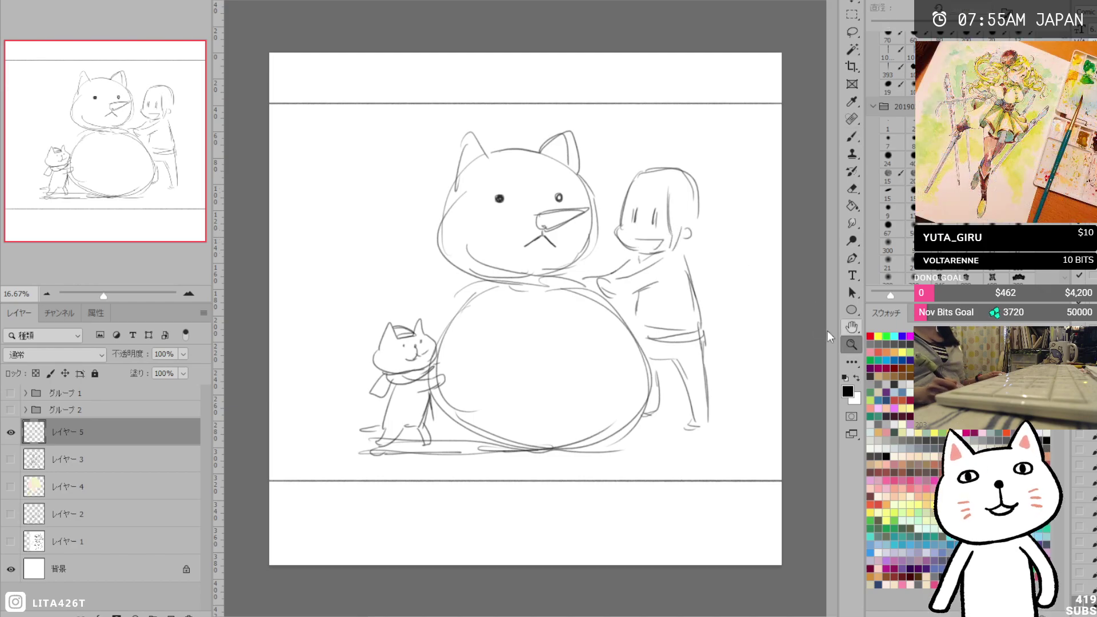
Erase the child's head and redraw it rounder, with oval eyes, eyebrows and an open smile.
key("z")
left_click(669, 218)
left_click(670, 209)
key("e")
mouse_move(520, 257)
left_mouse_down()
mouse_move(549, 355)
mouse_move(610, 299)
mouse_move(617, 251)
mouse_move(571, 246)
left_mouse_up()
key("b")
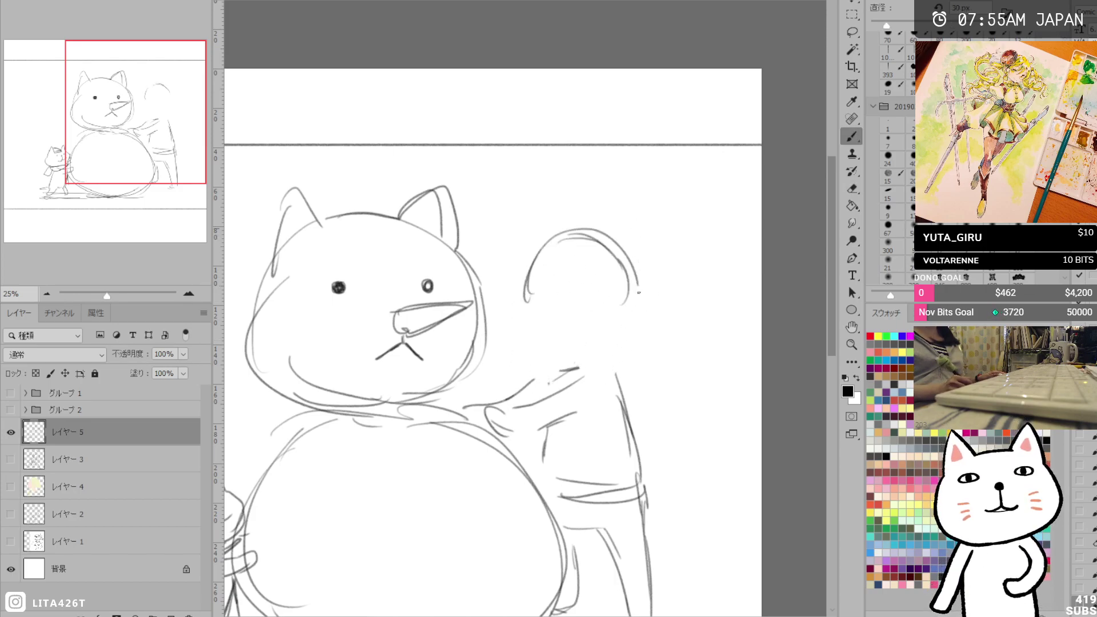
left_click_drag(532, 349, 578, 364)
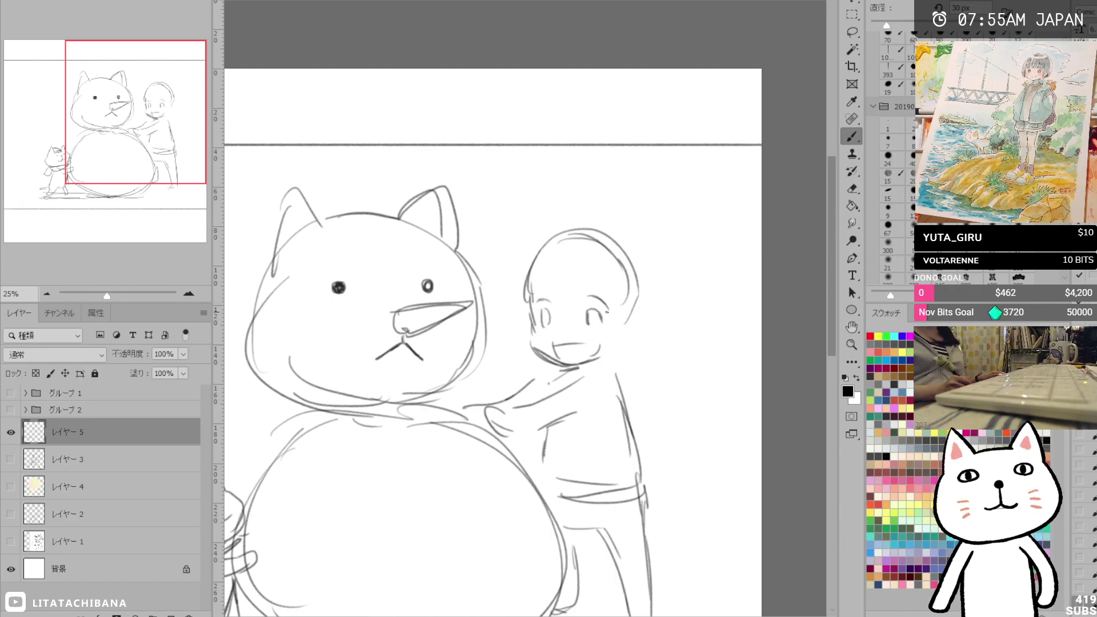
left_click_drag(589, 314, 600, 326)
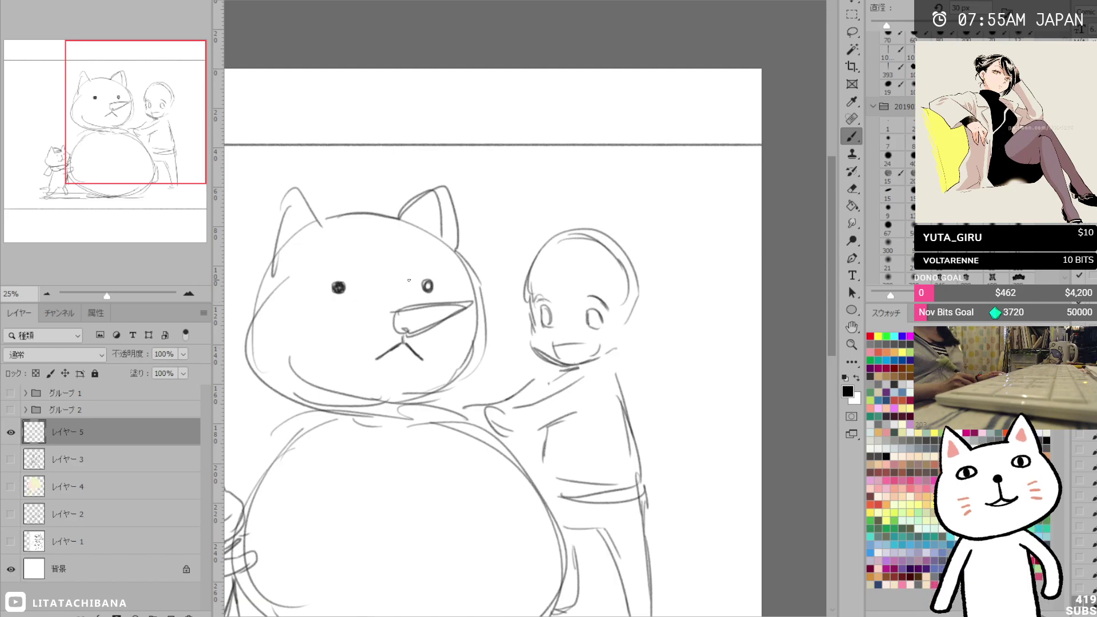
Erase the small cat and the child on either side of the snow cat.
left_click(59, 288)
left_click_drag(75, 293, 106, 299)
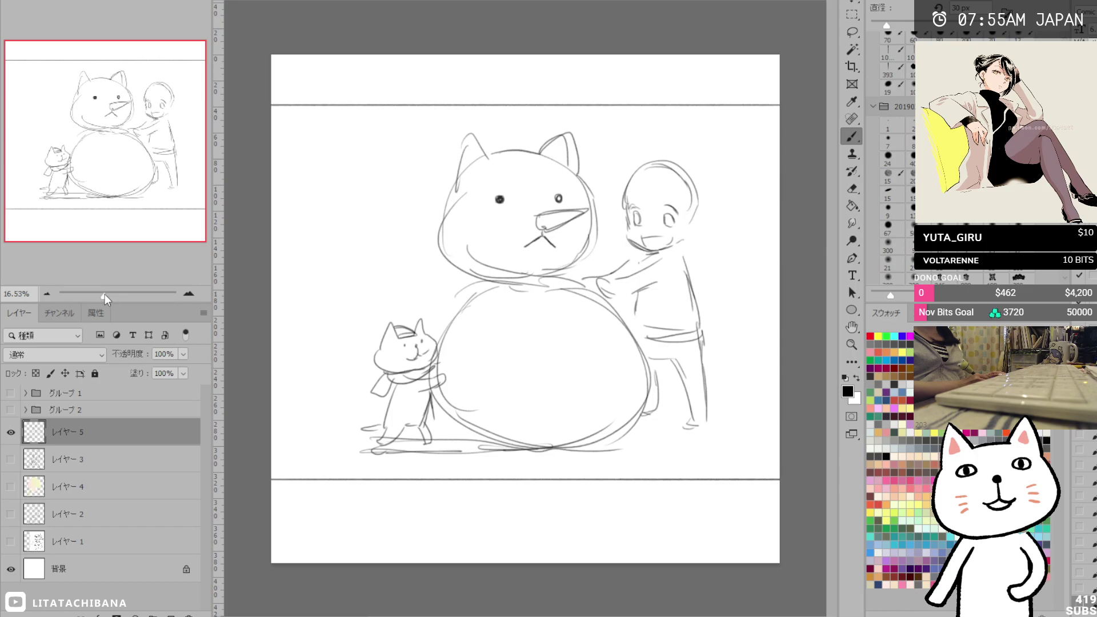
key("e")
mouse_move(388, 334)
left_mouse_down()
mouse_move(371, 416)
mouse_move(422, 322)
mouse_move(426, 425)
mouse_move(446, 357)
mouse_move(428, 421)
left_mouse_up()
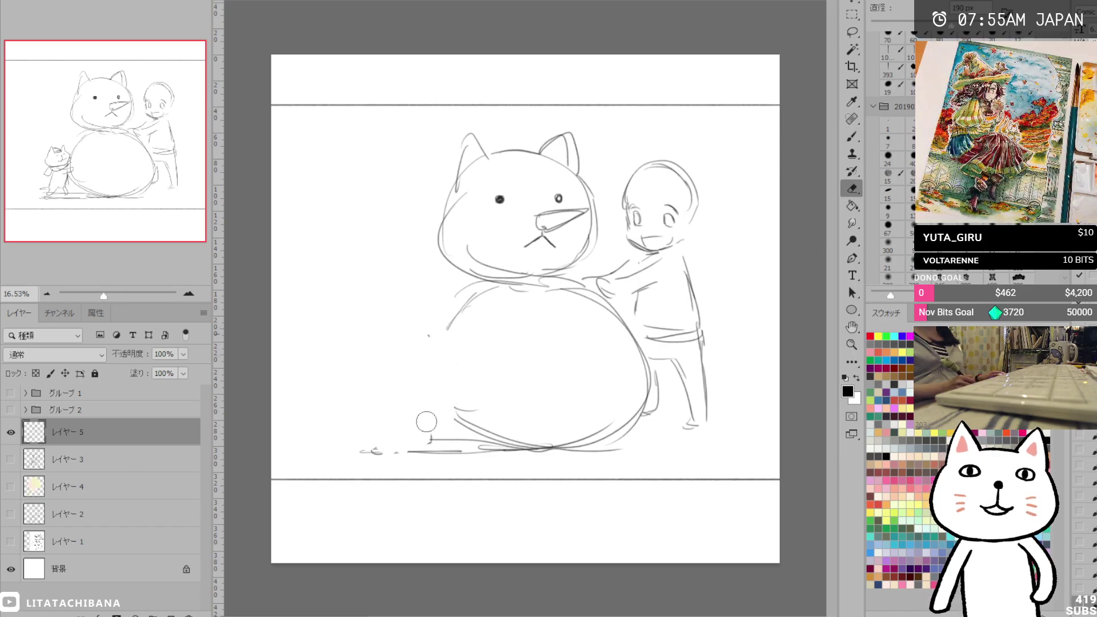
left_click_drag(662, 257, 635, 237)
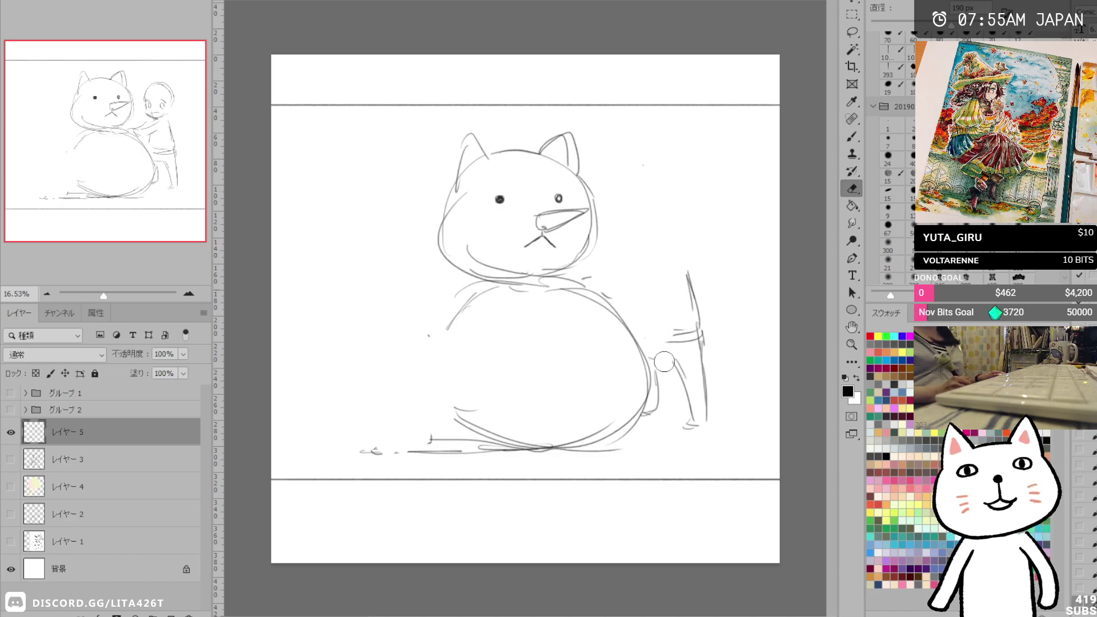
mouse_move(687, 268)
left_mouse_down()
mouse_move(683, 313)
mouse_move(710, 414)
mouse_move(666, 411)
left_mouse_up()
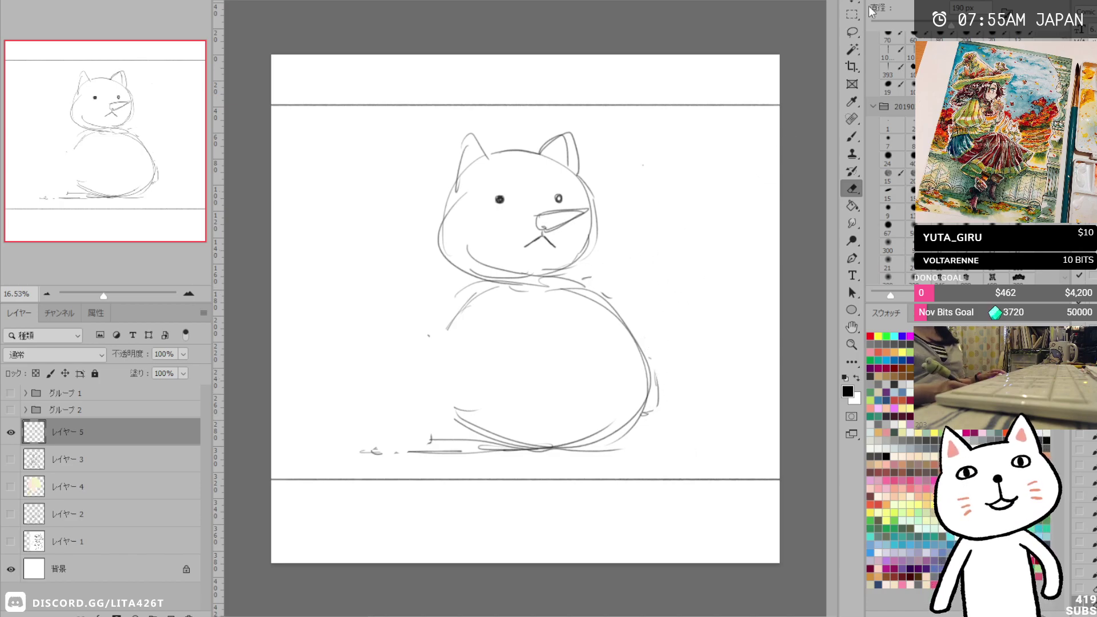
Select the snow cat with two combined rectangular marquees and move it toward the canvas's right side, clearing the selection.
left_click(851, 14)
left_click_drag(691, 141, 335, 450)
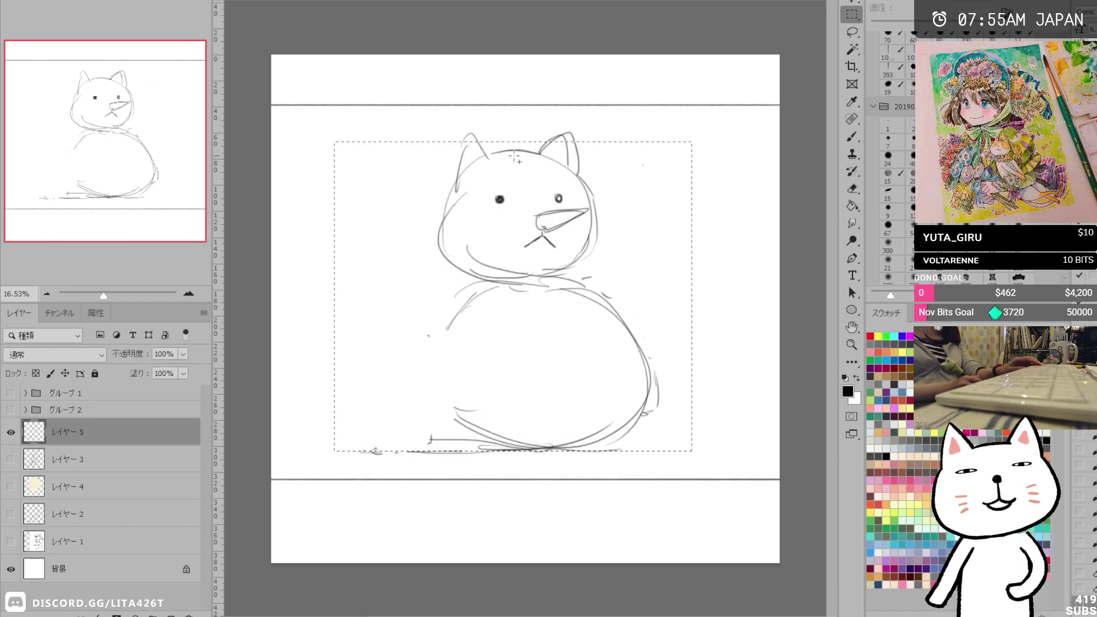
left_click_drag(435, 127, 607, 172)
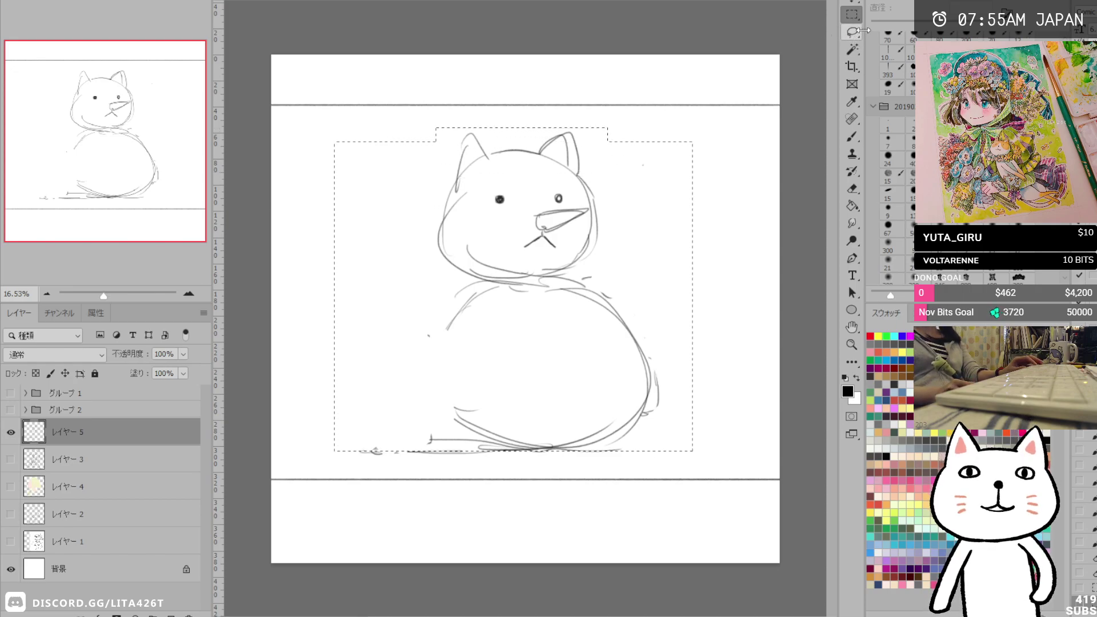
left_click(852, 2)
mouse_move(566, 267)
left_mouse_down()
mouse_move(670, 281)
mouse_move(665, 272)
left_mouse_up()
key("ctrl+d")
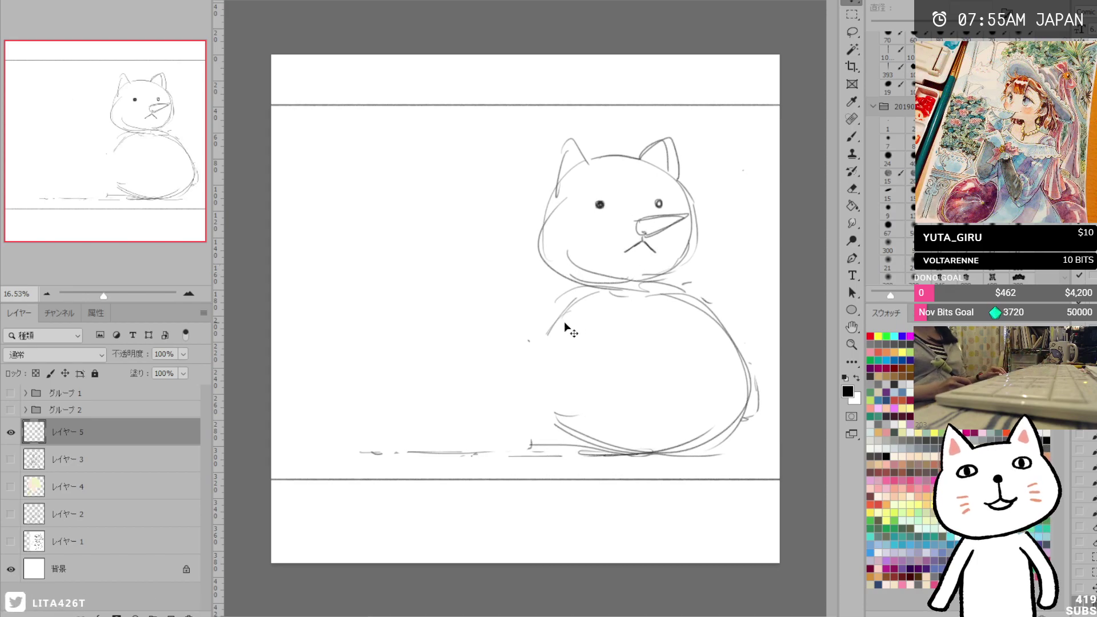
Close the open side of the snow cat's body, extend the ground line beneath it and draw one raised hand.
key("b")
left_click_drag(562, 321, 557, 425)
left_click_drag(550, 365, 571, 433)
left_click_drag(452, 456, 729, 446)
left_click_drag(743, 270, 748, 275)
mouse_move(748, 280)
left_mouse_down()
mouse_move(687, 298)
mouse_move(732, 256)
mouse_move(717, 277)
mouse_move(725, 279)
left_mouse_up()
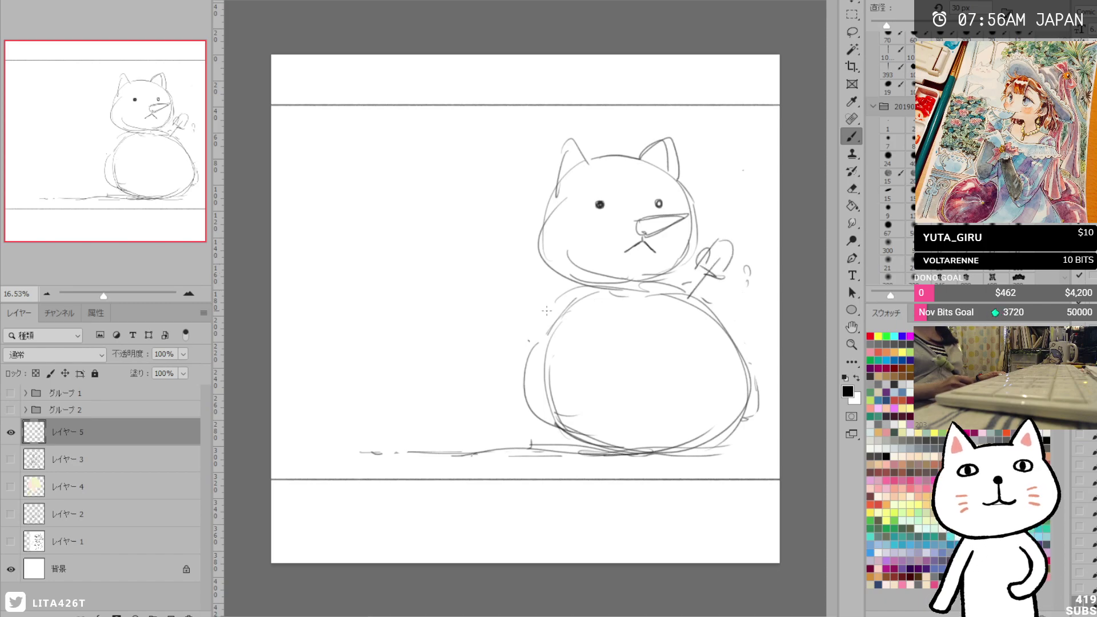
Draw the snow cat's other arm with a spread hand and rework both sides of its round body outline.
left_click_drag(547, 297, 576, 311)
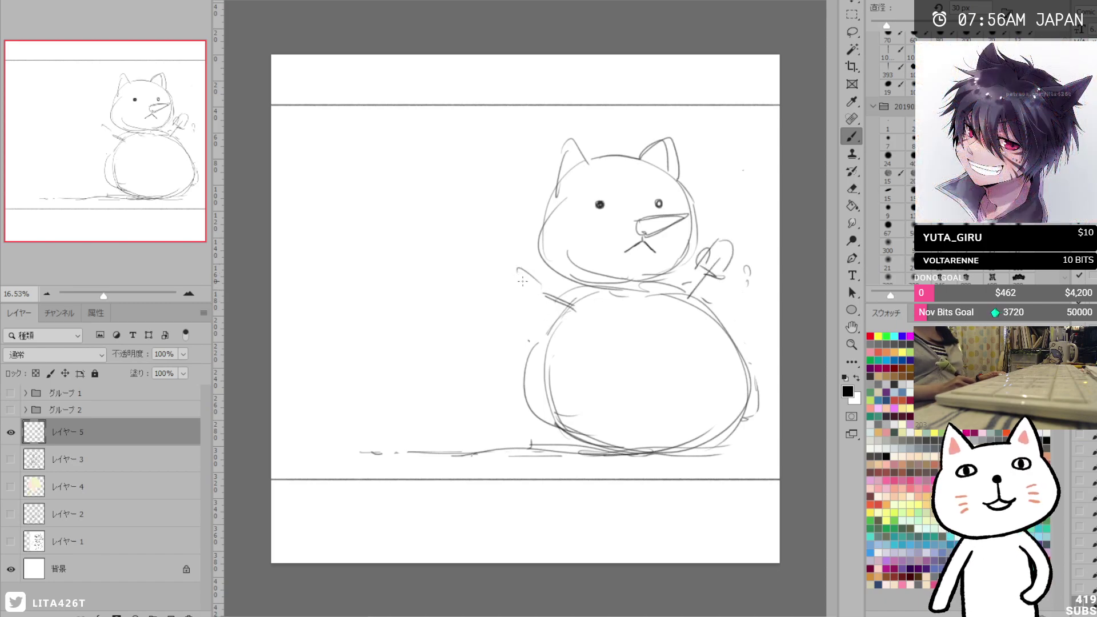
mouse_move(526, 285)
left_mouse_down()
mouse_move(496, 290)
mouse_move(507, 314)
mouse_move(544, 305)
mouse_move(566, 437)
left_mouse_up()
key("e")
mouse_move(742, 343)
left_mouse_down()
mouse_move(737, 421)
mouse_move(756, 377)
left_mouse_up()
key("b")
left_click_drag(717, 317, 727, 412)
left_click_drag(583, 283, 523, 437)
Clean up the line beside the snow cat's head and redraw the base lines of its ears.
key("e")
mouse_move(559, 186)
left_mouse_down()
mouse_move(571, 165)
mouse_move(555, 193)
left_mouse_up()
key("b")
left_click_drag(562, 142, 595, 165)
left_click_drag(673, 167, 675, 176)
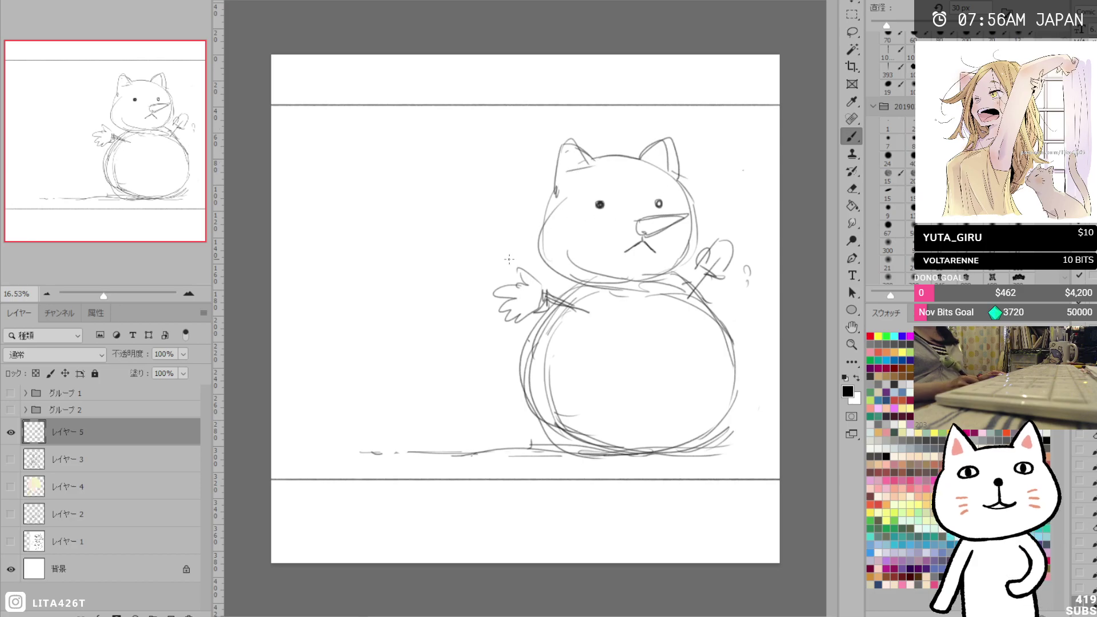
Sketch a seated child holding a cup left of the snow cat, with a smiling face and outstretched legs.
mouse_move(305, 299)
left_mouse_down()
mouse_move(322, 248)
mouse_move(341, 247)
mouse_move(371, 302)
mouse_move(334, 327)
left_mouse_up()
left_click_drag(353, 287, 355, 294)
mouse_move(326, 290)
left_mouse_down()
mouse_move(326, 301)
mouse_move(355, 308)
mouse_move(369, 351)
mouse_move(346, 343)
mouse_move(376, 349)
mouse_move(303, 402)
left_mouse_up()
mouse_move(308, 361)
left_mouse_down()
mouse_move(343, 429)
mouse_move(372, 407)
left_mouse_up()
mouse_move(365, 407)
left_mouse_down()
mouse_move(410, 435)
mouse_move(441, 437)
left_mouse_up()
left_click_drag(380, 401, 402, 422)
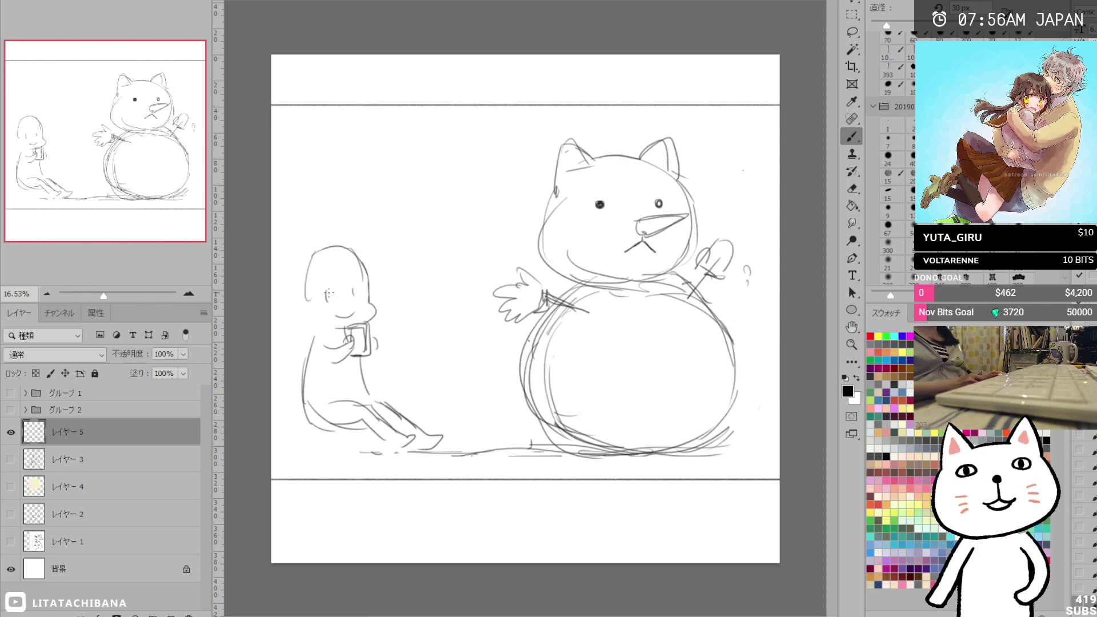
mouse_move(329, 289)
left_mouse_down()
mouse_move(328, 303)
mouse_move(356, 301)
mouse_move(337, 292)
mouse_move(330, 304)
mouse_move(357, 302)
mouse_move(311, 316)
mouse_move(337, 254)
mouse_move(363, 267)
left_mouse_up()
key("e")
key("b")
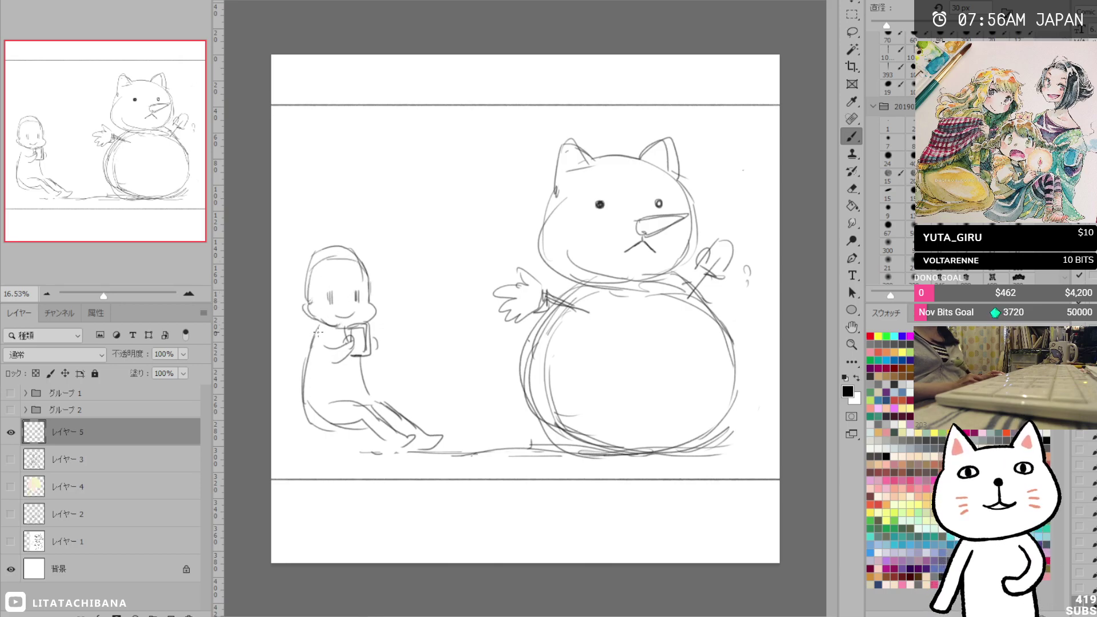
Draw a small cat sitting beside the child, holding round food to its mouth, with its legs stretched out.
mouse_move(391, 350)
left_mouse_down()
mouse_move(401, 331)
mouse_move(415, 371)
mouse_move(417, 336)
mouse_move(409, 360)
left_mouse_up()
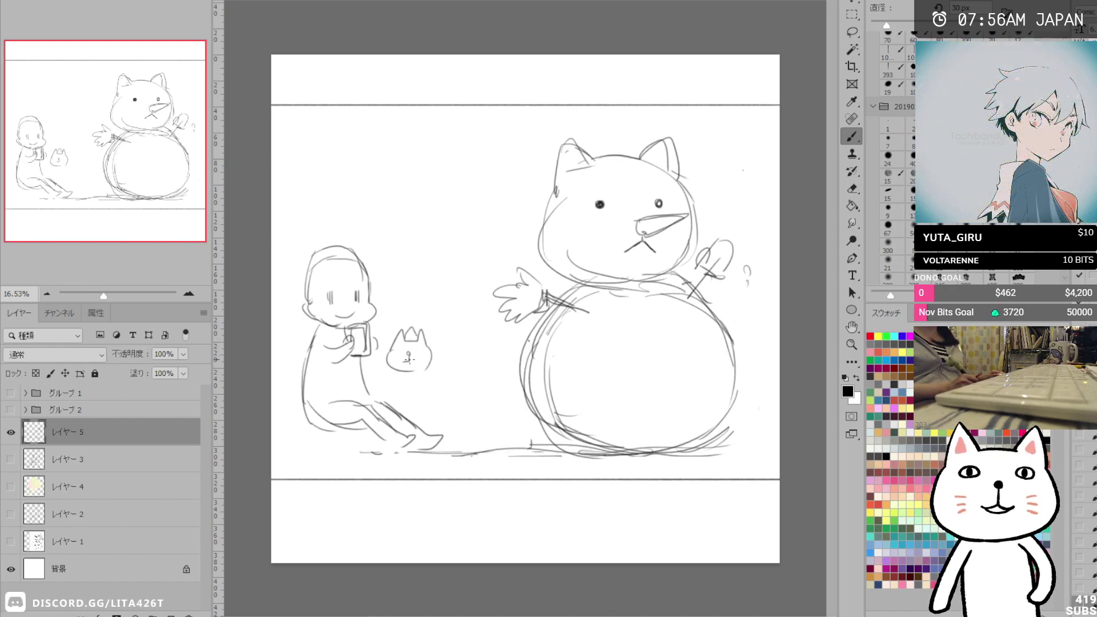
key("e")
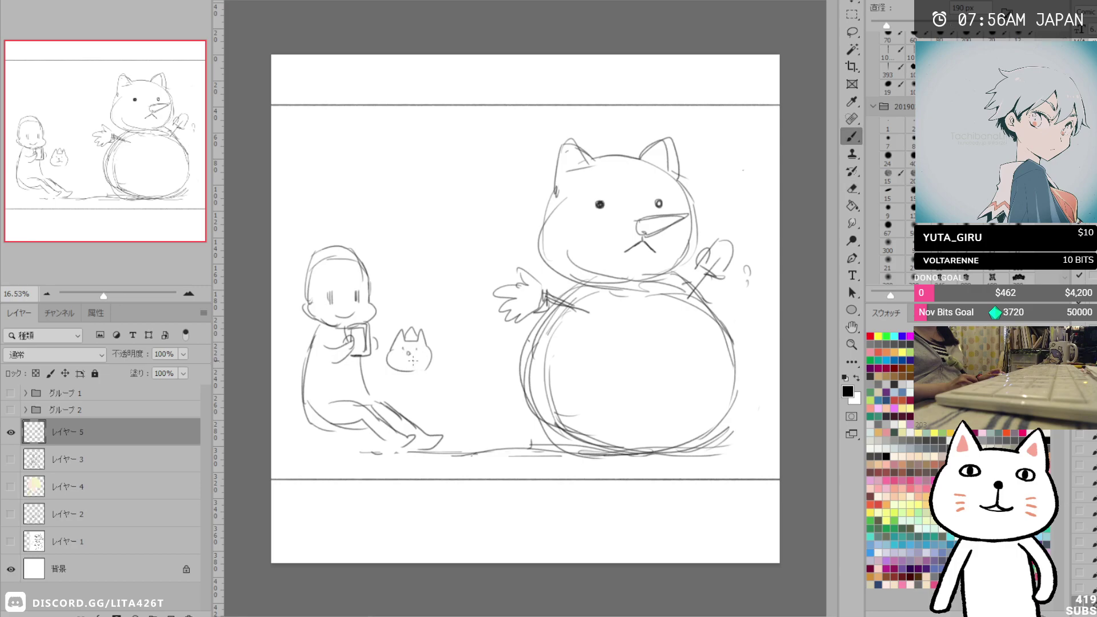
mouse_move(404, 366)
left_mouse_down()
mouse_move(413, 381)
mouse_move(428, 368)
mouse_move(395, 391)
mouse_move(408, 379)
mouse_move(437, 391)
left_mouse_up()
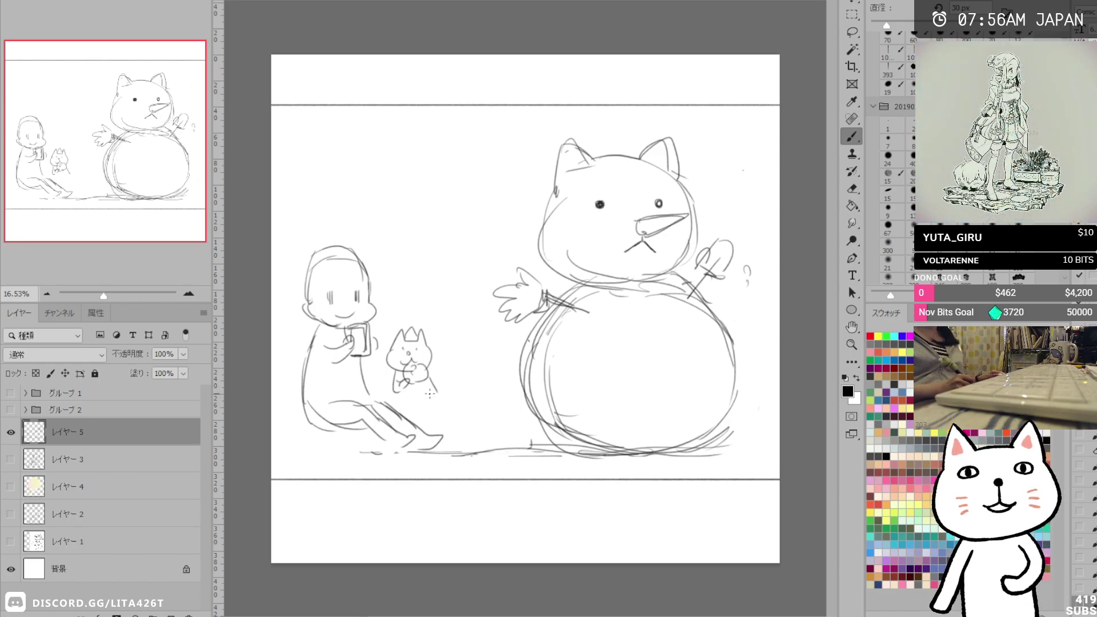
mouse_move(425, 381)
left_mouse_down()
mouse_move(443, 429)
mouse_move(412, 417)
mouse_move(432, 435)
mouse_move(425, 419)
mouse_move(446, 430)
left_mouse_up()
key("e")
key("b")
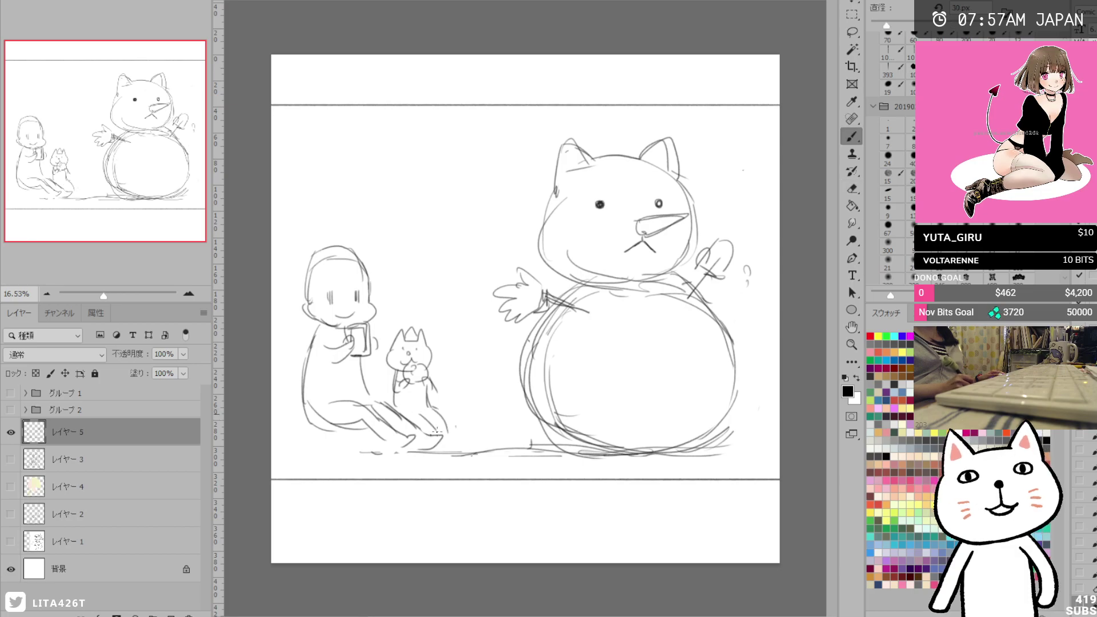
Draw horizontal floor lines under the child and a tall vertical post rising behind the small cat.
mouse_move(305, 441)
left_mouse_down()
mouse_move(391, 455)
mouse_move(371, 426)
mouse_move(289, 432)
left_mouse_up()
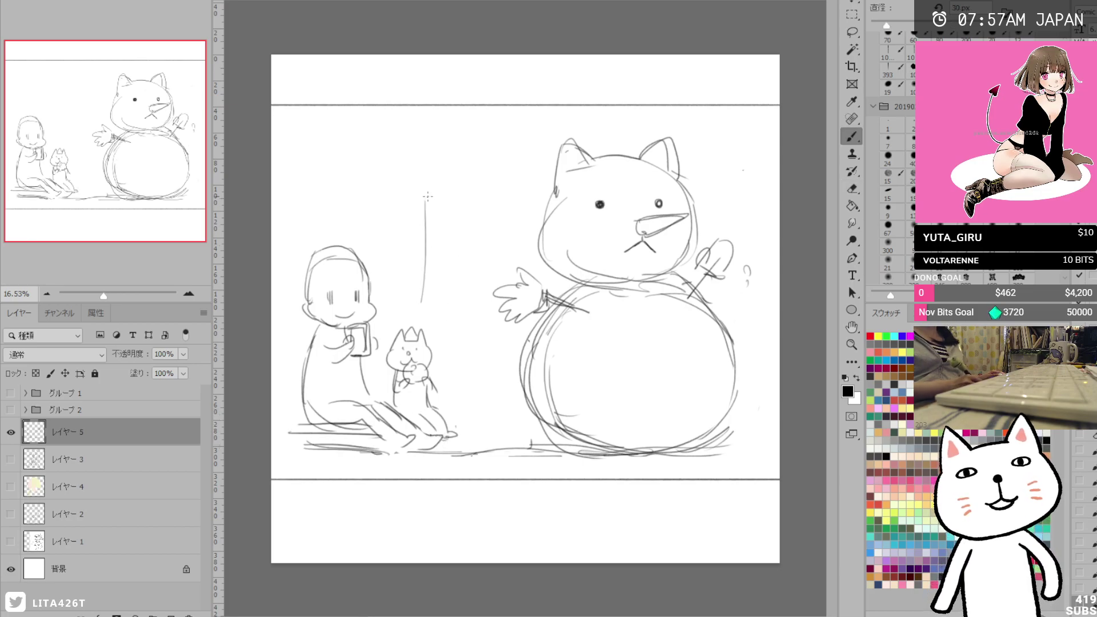
left_click_drag(428, 197, 433, 335)
left_click_drag(416, 166, 418, 320)
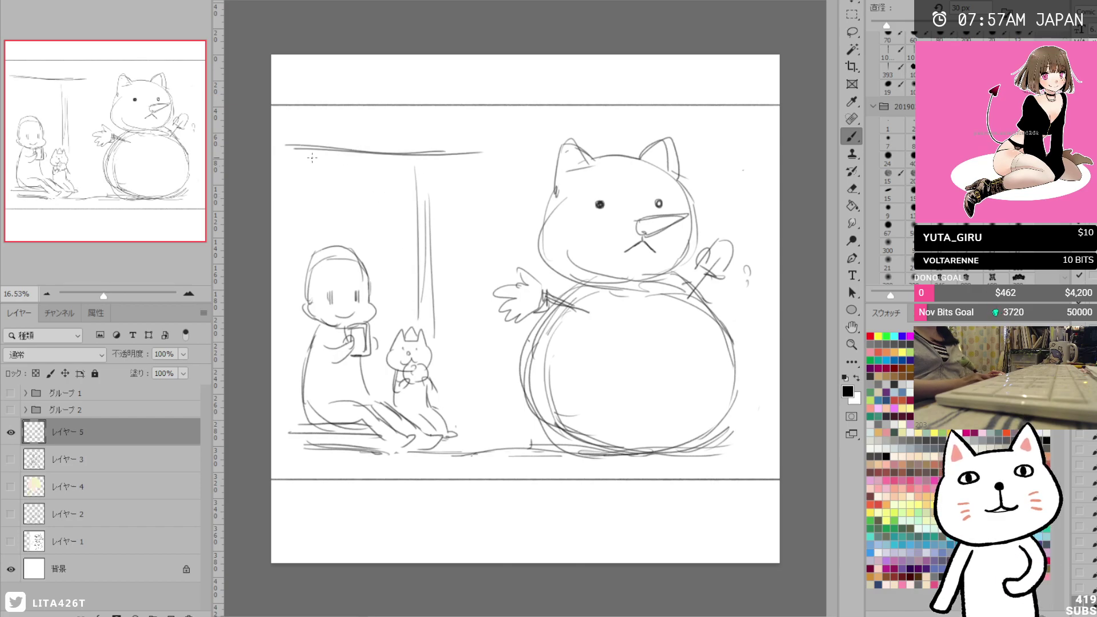
Draw a snow-covered roof above the child and small cat, with clumps of snow falling from its edge.
left_click_drag(314, 160, 490, 167)
mouse_move(309, 127)
left_mouse_down()
mouse_move(379, 140)
mouse_move(485, 133)
mouse_move(507, 144)
mouse_move(395, 153)
mouse_move(310, 134)
left_mouse_up()
left_click_drag(438, 161, 486, 148)
left_click_drag(335, 157, 383, 147)
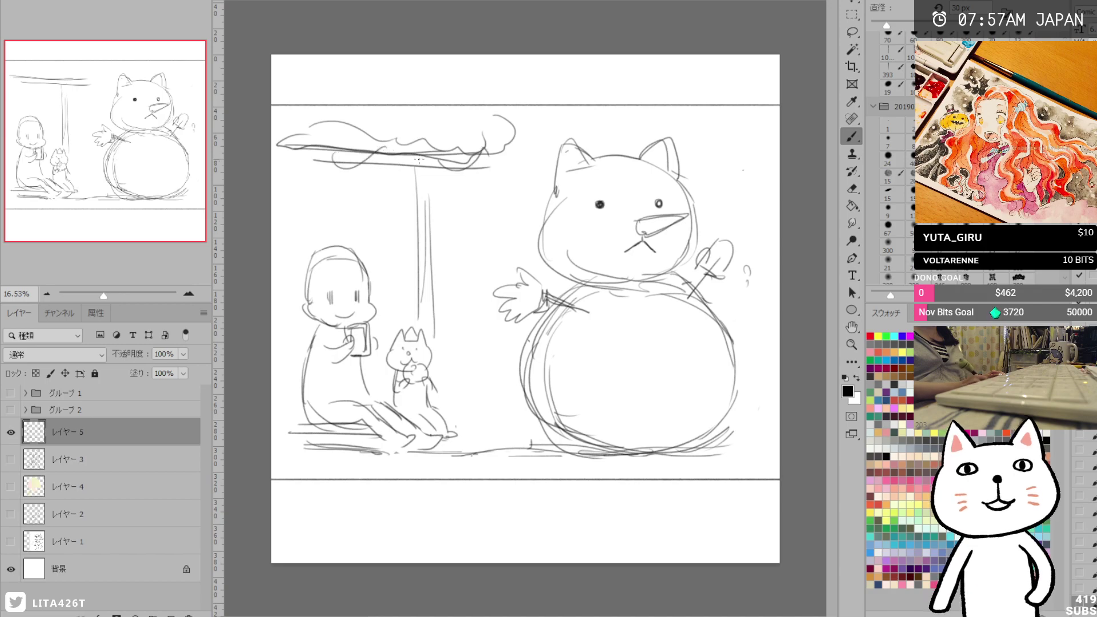
left_click_drag(497, 209, 499, 210)
left_click(493, 244)
left_click_drag(442, 171, 433, 285)
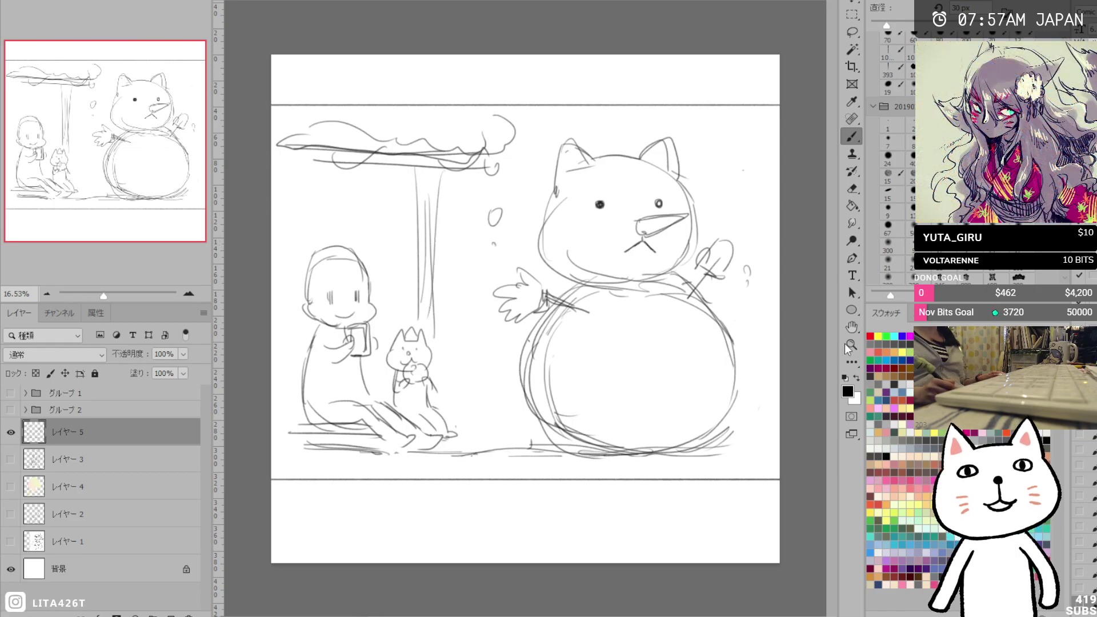
Erase the top of the child's head and redraw it with a hat band and a round ear.
key("z")
left_click(377, 315)
mouse_move(381, 311)
left_mouse_down()
mouse_move(321, 332)
mouse_move(430, 312)
left_mouse_up()
key("e")
mouse_move(362, 224)
left_mouse_down()
mouse_move(389, 230)
mouse_move(340, 219)
mouse_move(409, 235)
left_mouse_up()
key("b")
left_click_drag(329, 273, 417, 246)
left_click_drag(349, 238, 399, 231)
mouse_move(327, 276)
left_mouse_down()
mouse_move(337, 309)
mouse_move(337, 284)
left_mouse_up()
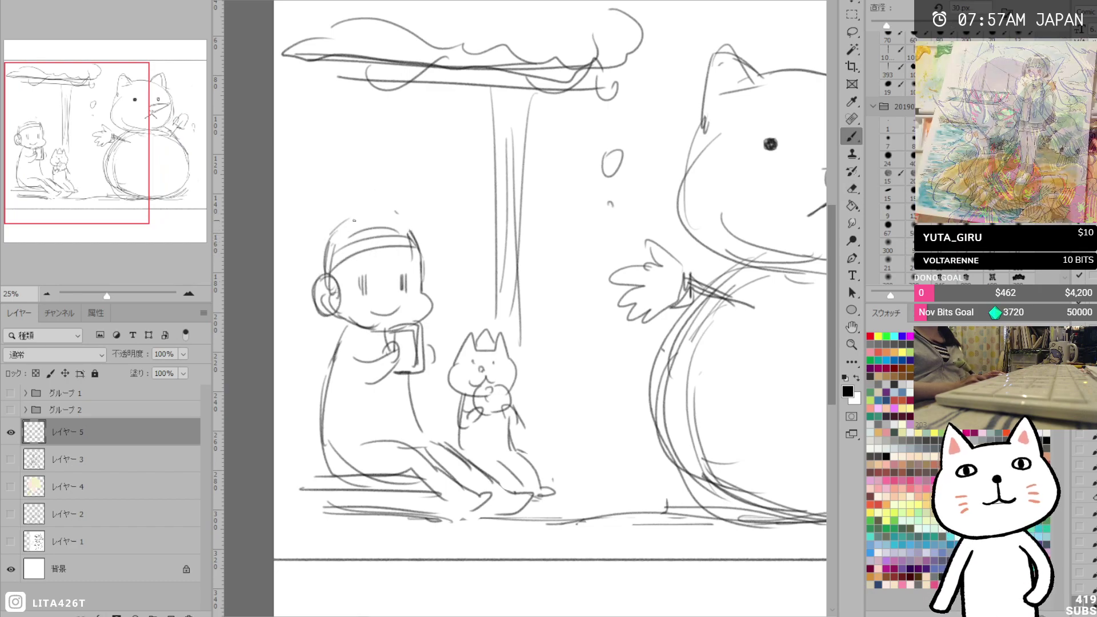
Complete the child's knitted hat with a rounded crown and a tufted pompom at the back.
mouse_move(334, 213)
left_mouse_down()
mouse_move(308, 220)
mouse_move(325, 245)
mouse_move(310, 229)
mouse_move(380, 208)
mouse_move(409, 225)
mouse_move(387, 208)
mouse_move(298, 225)
mouse_move(323, 244)
left_mouse_up()
key("e")
key("b")
mouse_move(317, 219)
left_mouse_down()
mouse_move(366, 211)
mouse_move(412, 227)
mouse_move(296, 226)
mouse_move(310, 225)
left_mouse_up()
left_click_drag(313, 213, 319, 218)
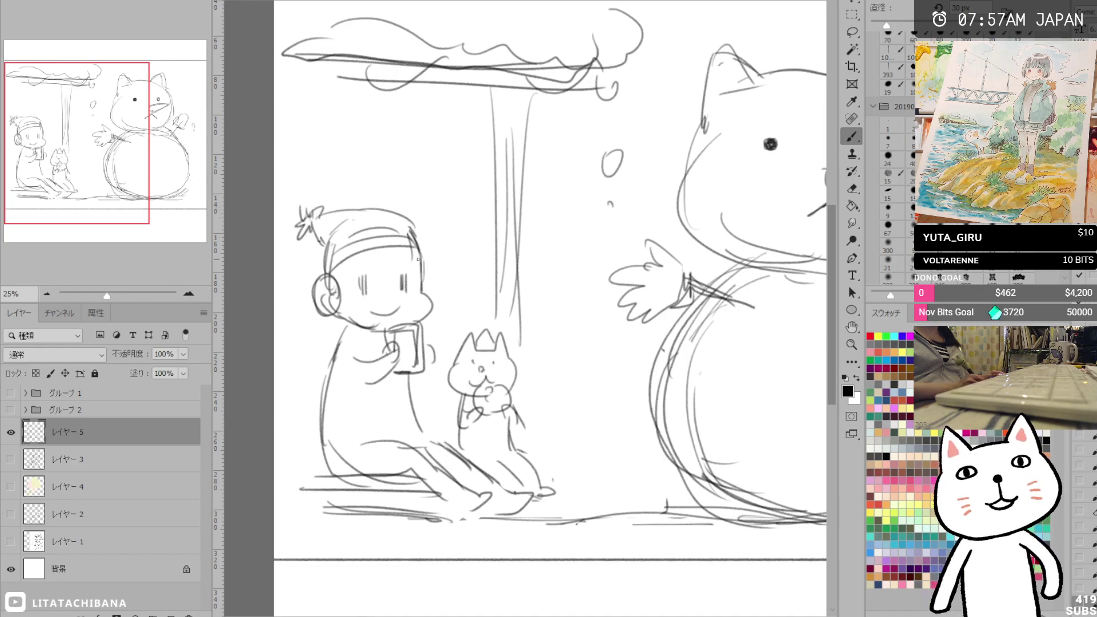
Replace the child's line eyes with oval ones and add bangs under the hat.
key("e")
mouse_move(364, 277)
left_mouse_down()
mouse_move(361, 295)
mouse_move(402, 294)
mouse_move(360, 276)
left_mouse_up()
key("b")
key("ctrl+z")
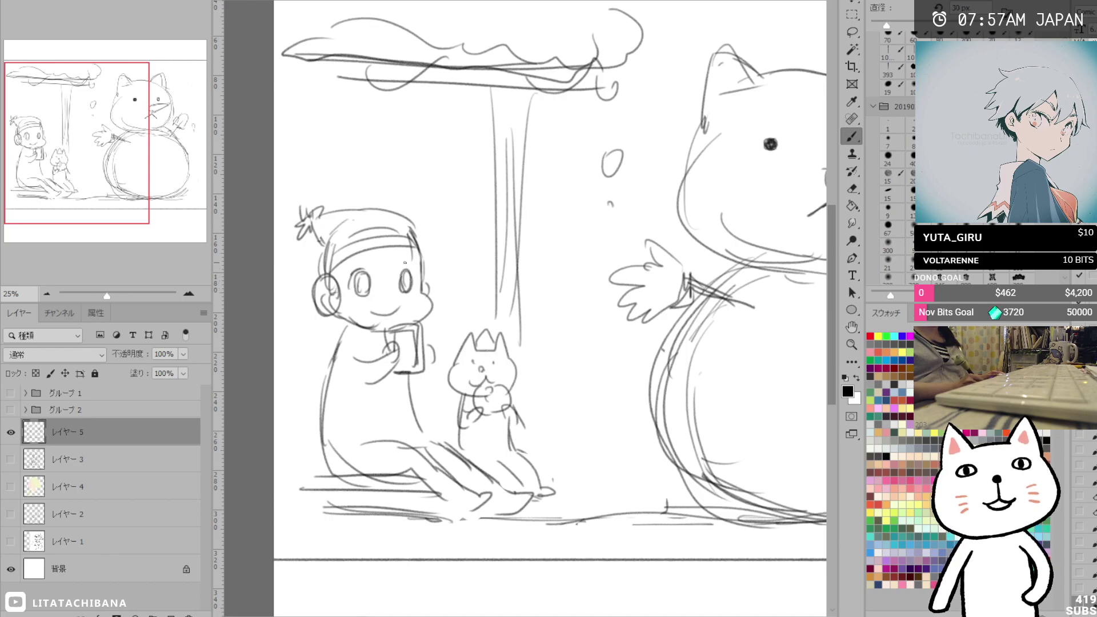
left_click_drag(378, 248, 420, 250)
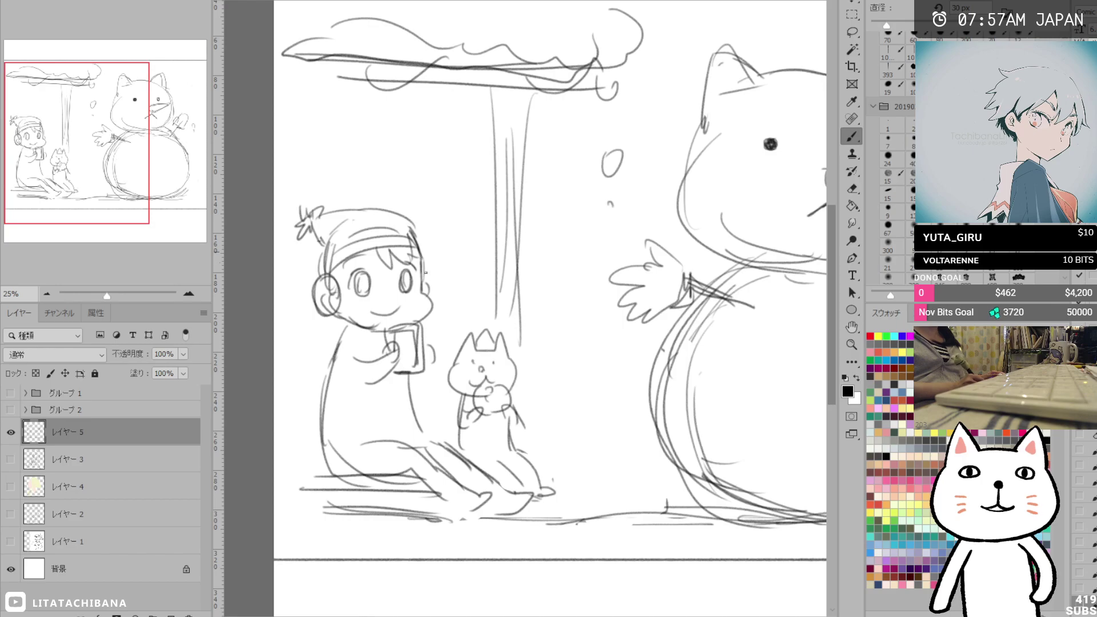
Erase the child's cup, hand and jaw line, and redraw the cup held up by a bent arm.
key("e")
left_click_drag(357, 324, 423, 317)
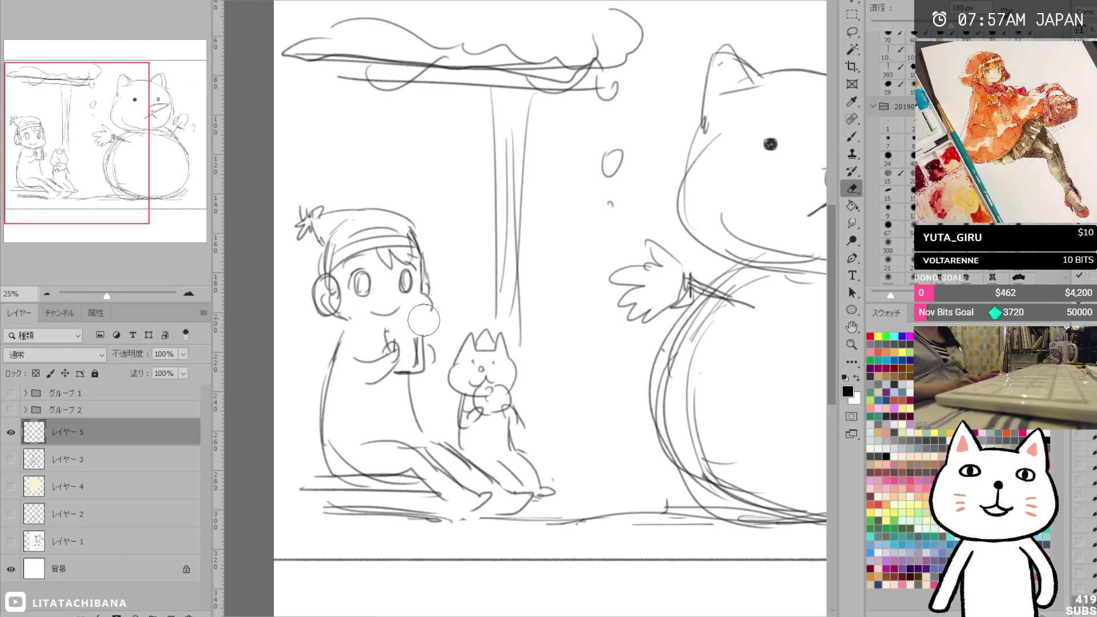
key("b")
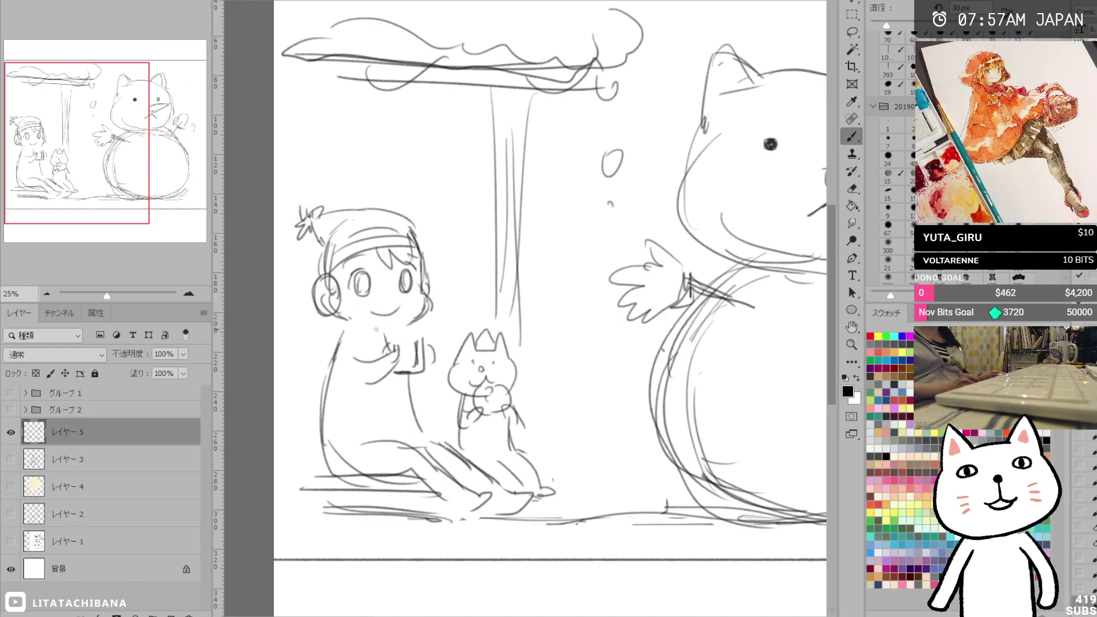
left_click_drag(423, 330, 423, 363)
key("e")
left_click_drag(357, 345, 396, 364)
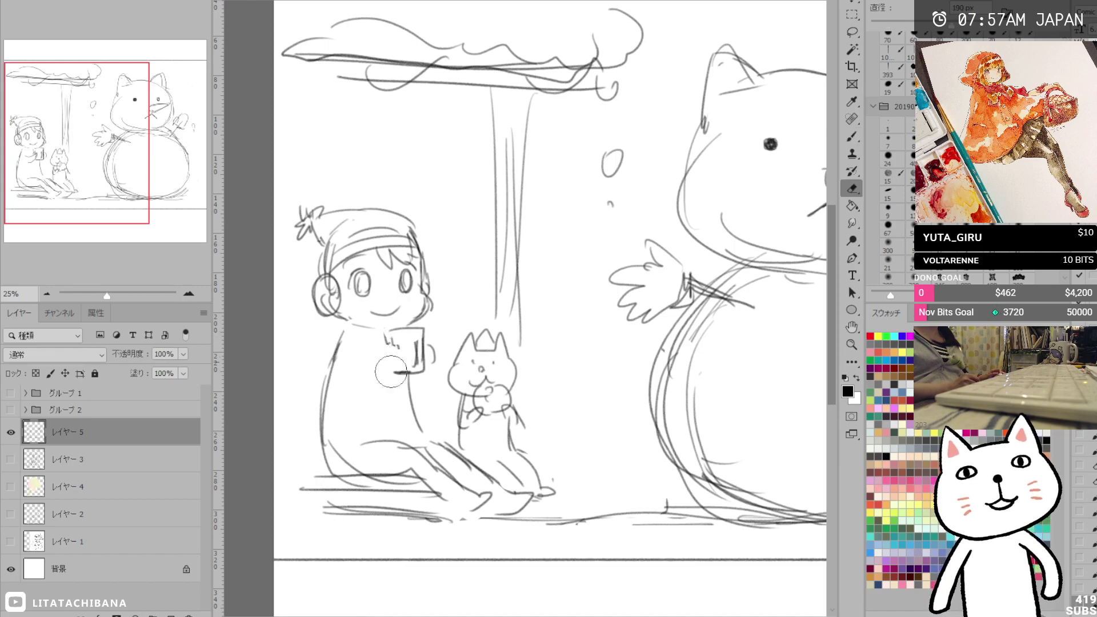
key("b")
mouse_move(339, 345)
left_mouse_down()
mouse_move(323, 386)
mouse_move(350, 432)
left_mouse_up()
mouse_move(353, 363)
left_mouse_down()
mouse_move(361, 400)
mouse_move(389, 353)
mouse_move(374, 413)
mouse_move(350, 429)
left_mouse_up()
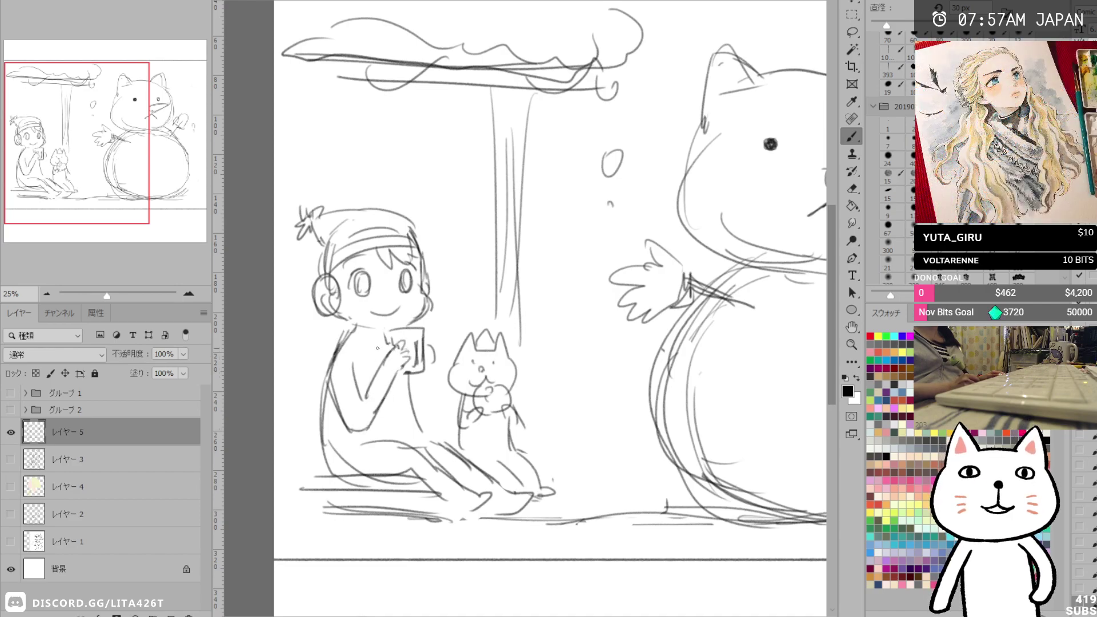
Add a collar and coat lines to the child, steam rising from the cup and a box behind the child's back.
mouse_move(329, 320)
left_mouse_down()
mouse_move(392, 344)
mouse_move(383, 324)
mouse_move(322, 403)
mouse_move(362, 425)
left_mouse_up()
left_click_drag(331, 346, 316, 442)
left_click_drag(392, 450, 330, 471)
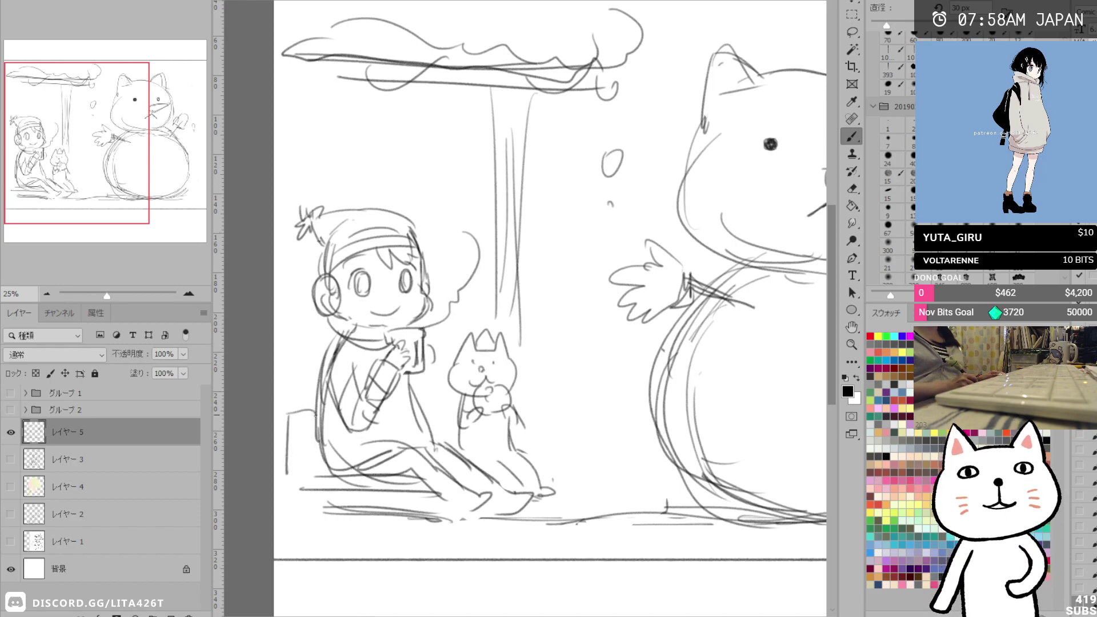
left_click_drag(323, 442, 321, 492)
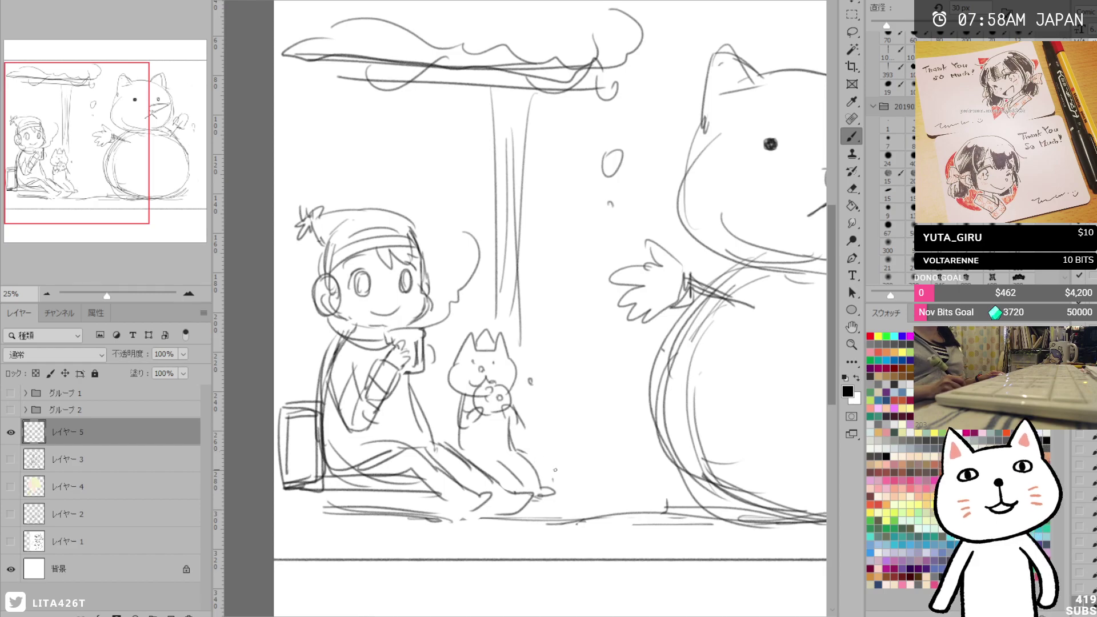
Lasso the small cat and move it slightly right, away from the child.
key("l")
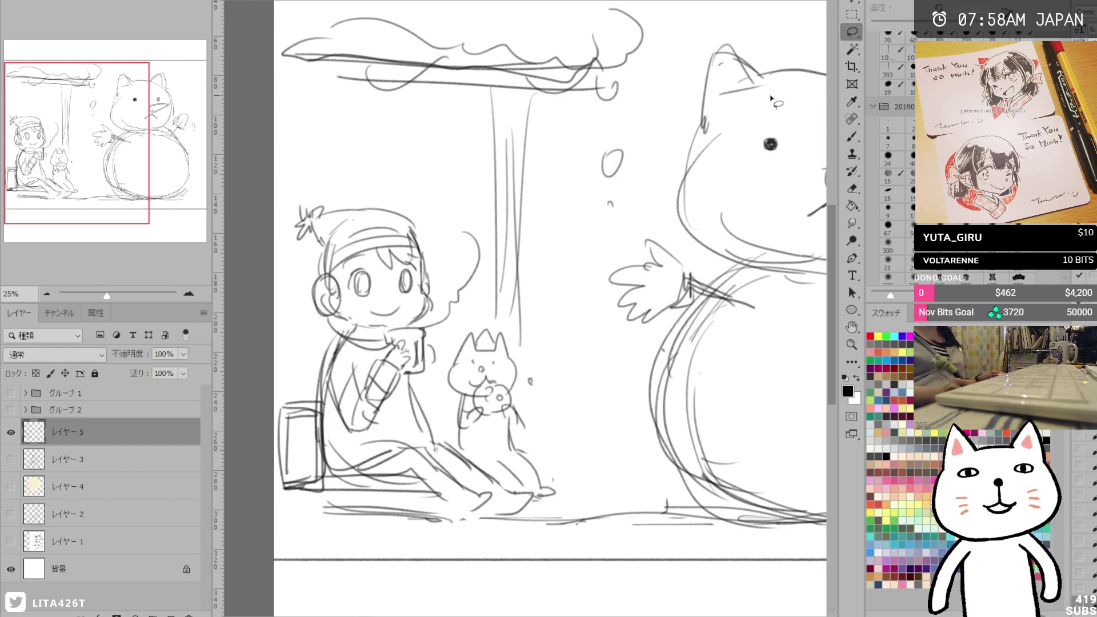
mouse_move(541, 374)
left_mouse_down()
mouse_move(474, 314)
mouse_move(440, 392)
mouse_move(467, 455)
mouse_move(549, 498)
mouse_move(563, 432)
mouse_move(543, 373)
left_mouse_up()
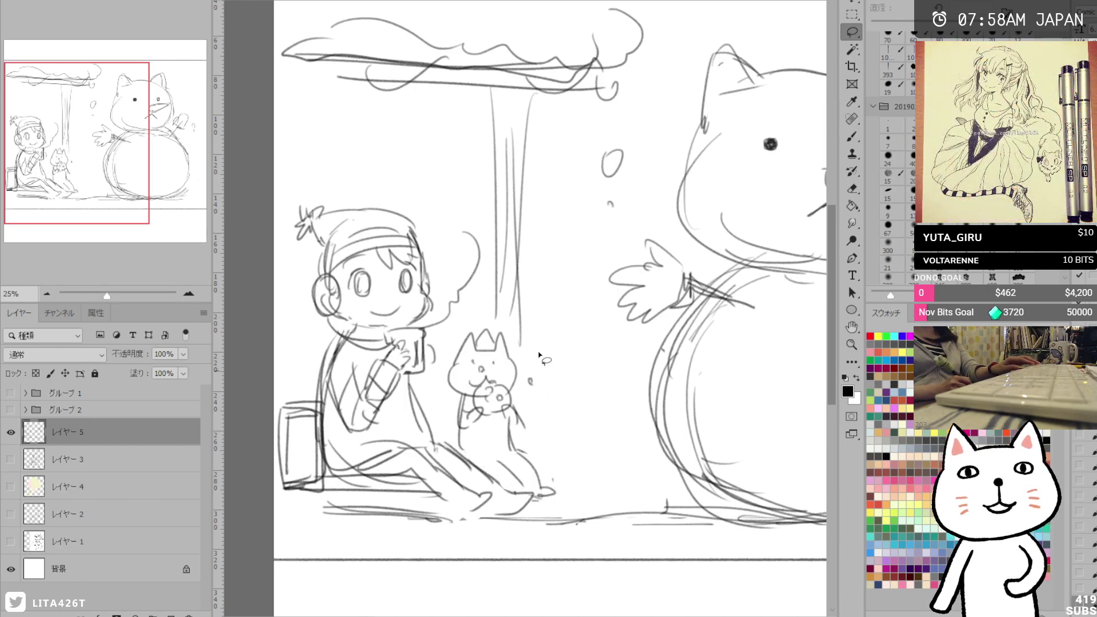
left_click_drag(481, 403, 513, 404)
Redraw the child's far leg and add a tray of rounded food between the child and the small cat.
key("b")
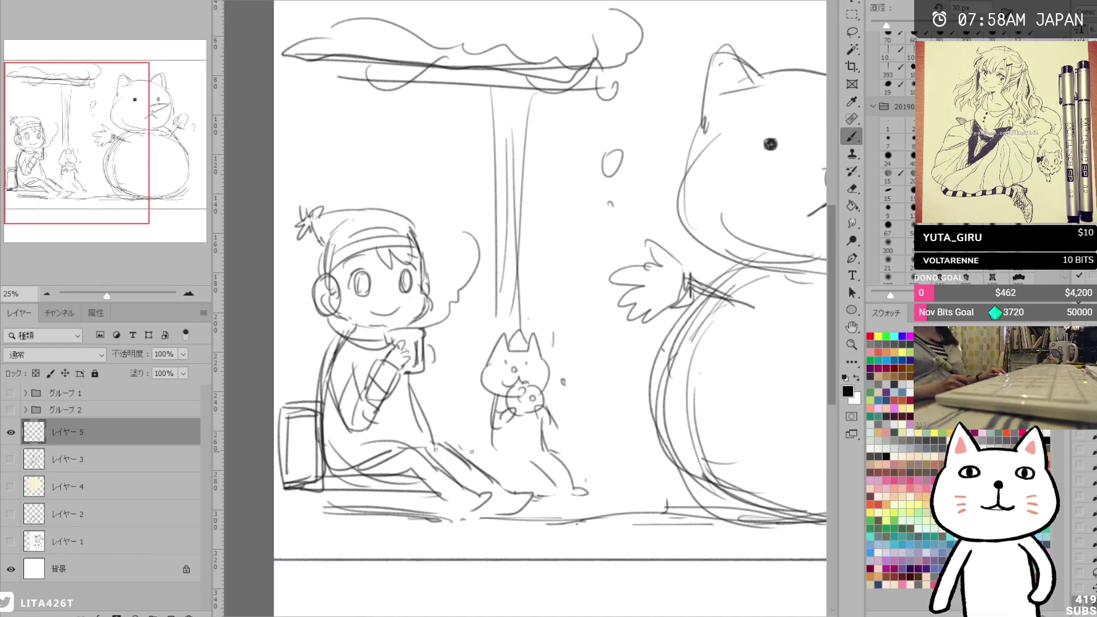
mouse_move(465, 450)
left_mouse_down()
mouse_move(520, 450)
mouse_move(482, 465)
mouse_move(509, 462)
mouse_move(454, 444)
mouse_move(502, 456)
mouse_move(507, 442)
mouse_move(502, 464)
left_mouse_up()
key("e")
key("b")
left_click_drag(502, 464, 474, 466)
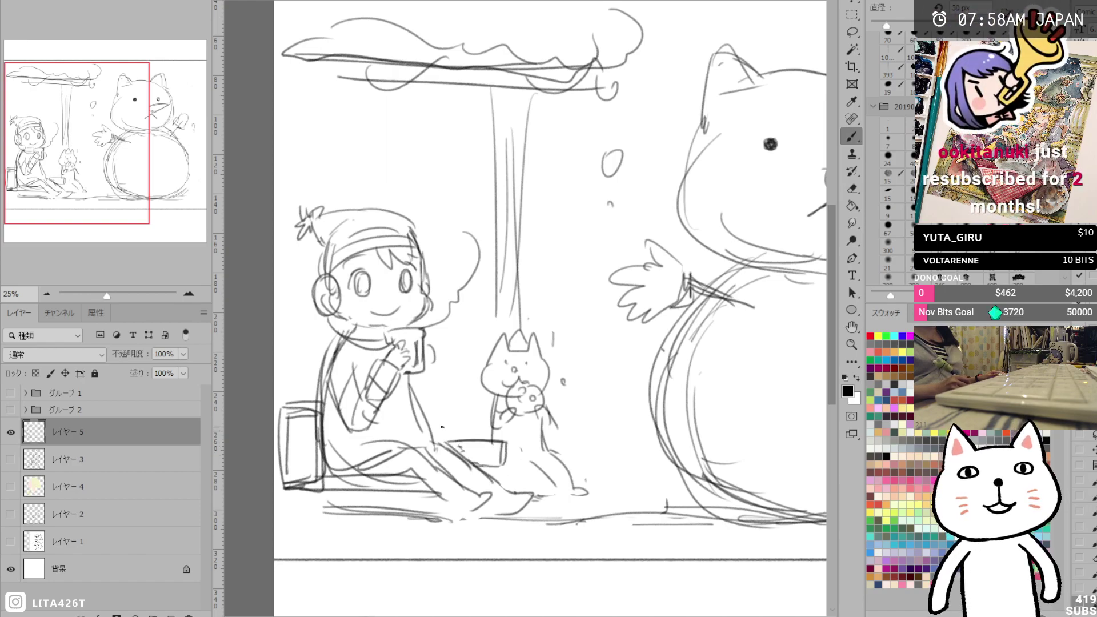
mouse_move(439, 424)
left_mouse_down()
mouse_move(454, 439)
mouse_move(481, 440)
left_mouse_up()
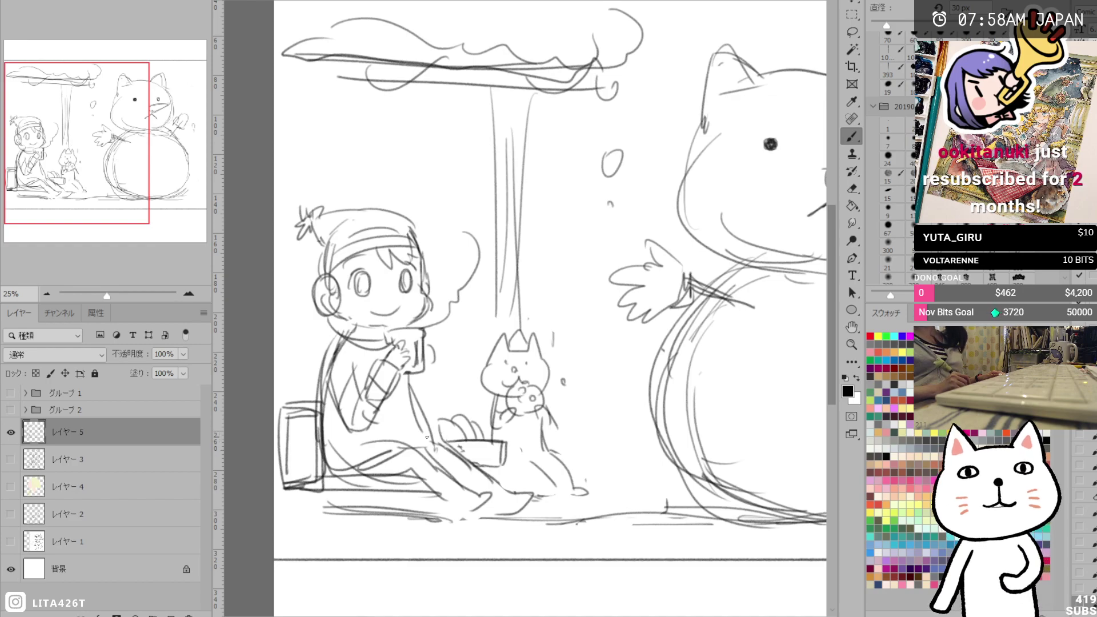
left_click_drag(457, 420, 497, 437)
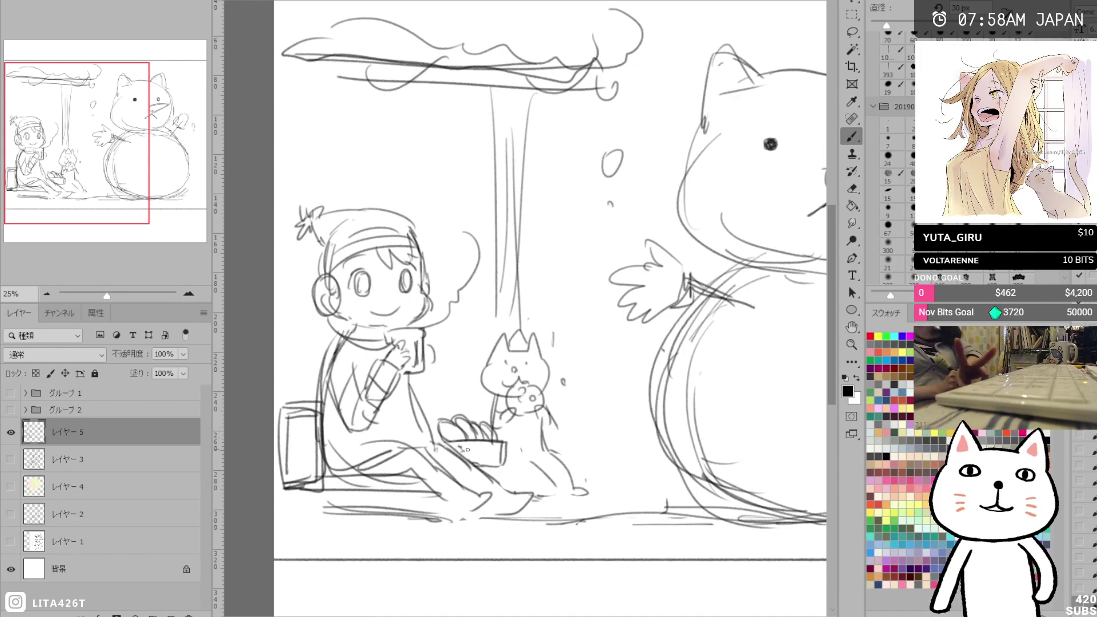
Dress the small cat in boots, a hat and a scarf, and draw a steaming cup and the platform's end beside it.
mouse_move(505, 442)
left_mouse_down()
mouse_move(525, 474)
mouse_move(495, 474)
mouse_move(534, 487)
mouse_move(531, 461)
mouse_move(568, 492)
mouse_move(538, 500)
mouse_move(532, 483)
mouse_move(551, 473)
mouse_move(529, 480)
mouse_move(573, 492)
mouse_move(557, 483)
mouse_move(570, 471)
mouse_move(590, 495)
left_mouse_up()
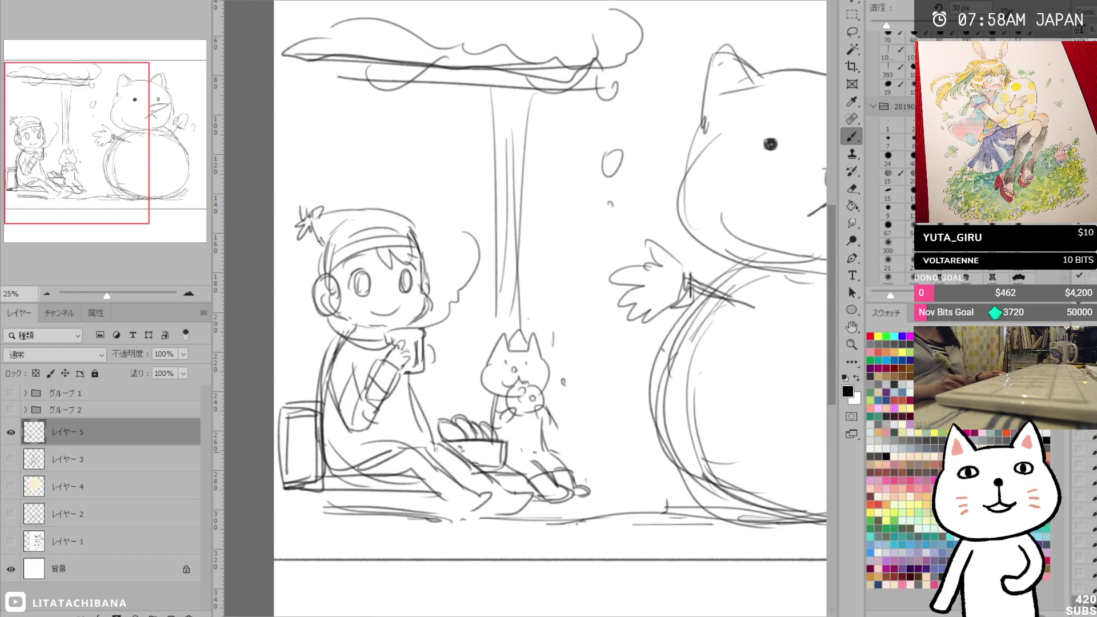
left_click_drag(490, 392, 507, 408)
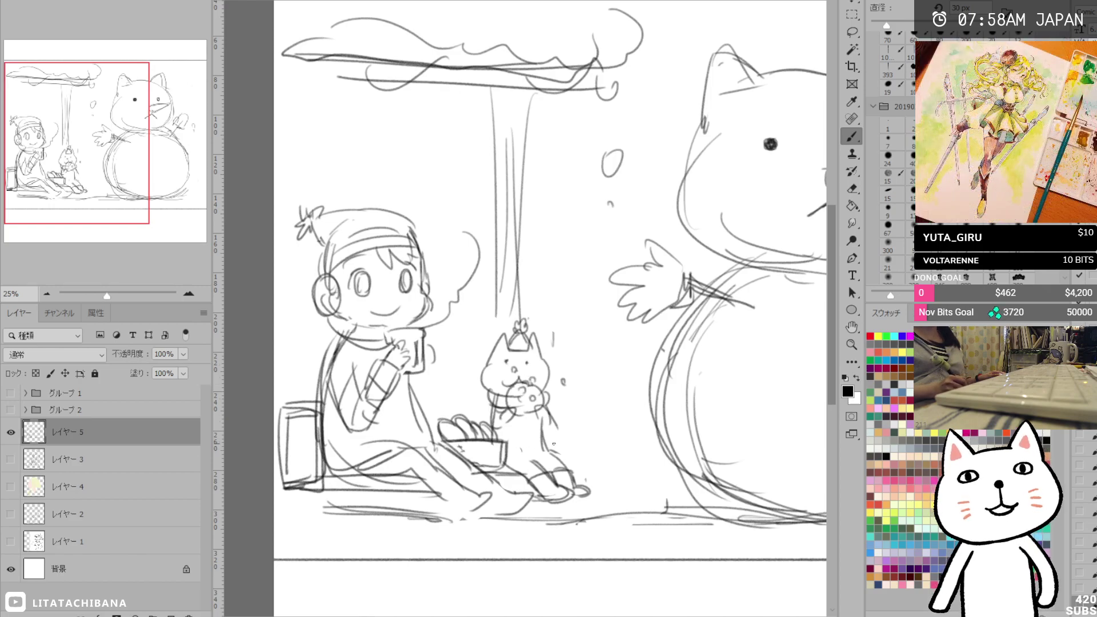
mouse_move(555, 438)
left_mouse_down()
mouse_move(577, 438)
mouse_move(580, 464)
left_mouse_up()
left_click_drag(580, 464, 562, 467)
left_click_drag(584, 393, 577, 430)
mouse_move(565, 476)
left_mouse_down()
mouse_move(591, 471)
mouse_move(604, 484)
mouse_move(586, 489)
mouse_move(603, 488)
left_mouse_up()
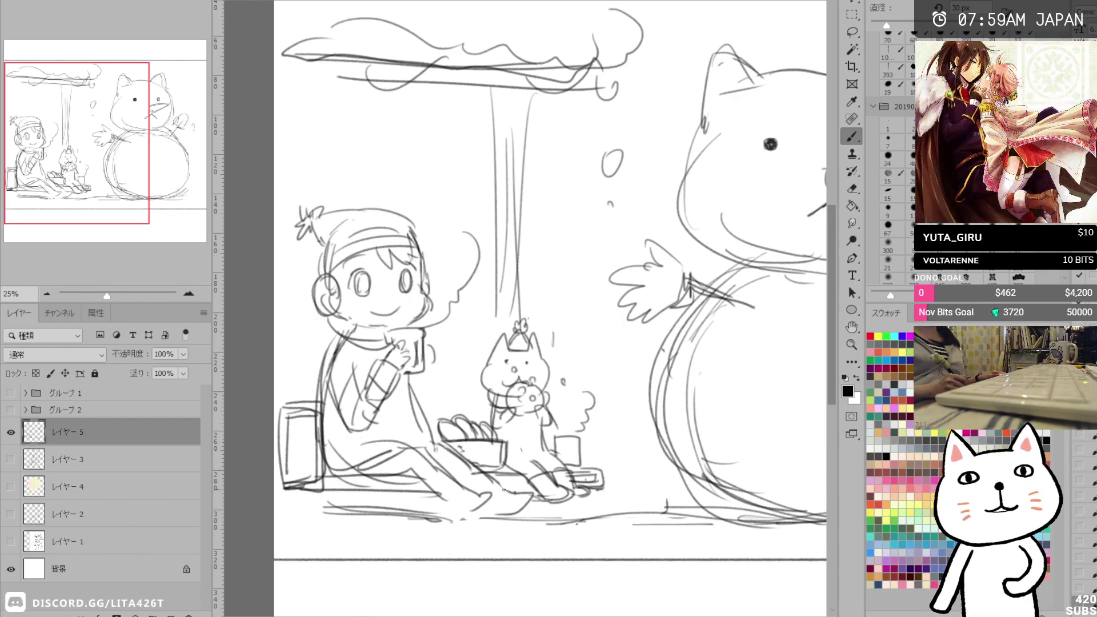
Redraw the child's legs with trouser and boot outlines, and add the second arm holding the cup.
mouse_move(445, 466)
left_mouse_down()
mouse_move(429, 487)
mouse_move(435, 466)
mouse_move(450, 507)
mouse_move(482, 518)
left_mouse_up()
mouse_move(473, 480)
left_mouse_down()
mouse_move(504, 481)
mouse_move(491, 490)
mouse_move(507, 484)
mouse_move(503, 501)
mouse_move(500, 489)
mouse_move(536, 502)
left_mouse_up()
mouse_move(400, 443)
left_mouse_down()
mouse_move(457, 458)
mouse_move(395, 469)
left_mouse_up()
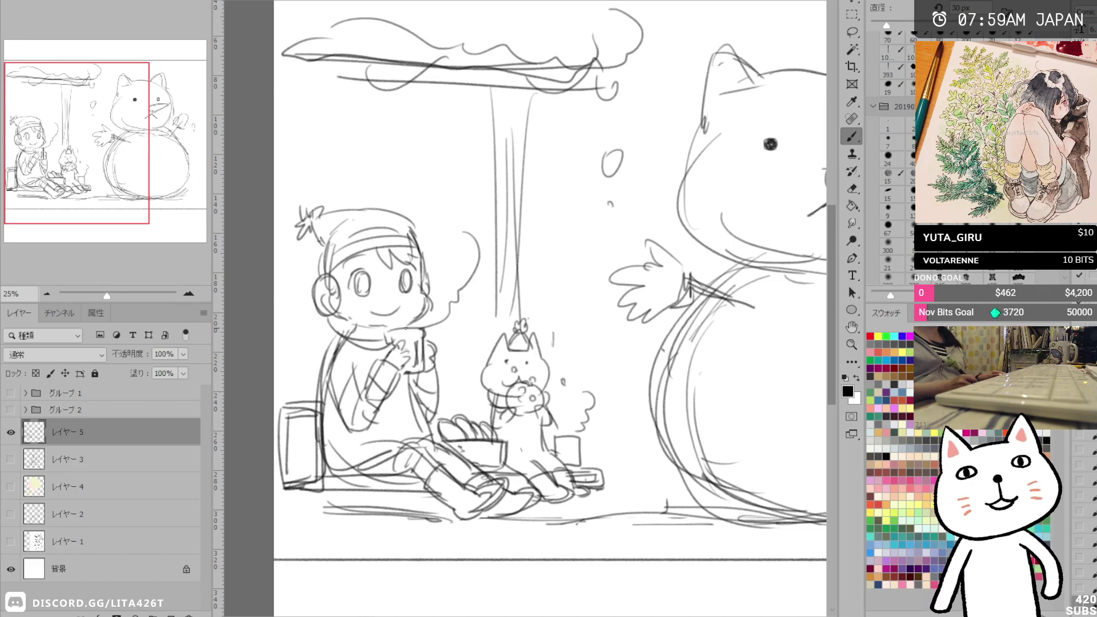
Give the child an open smiling mouth, side hair, a scarf around the neck and checked lines on the coat.
left_click_drag(375, 307, 407, 305)
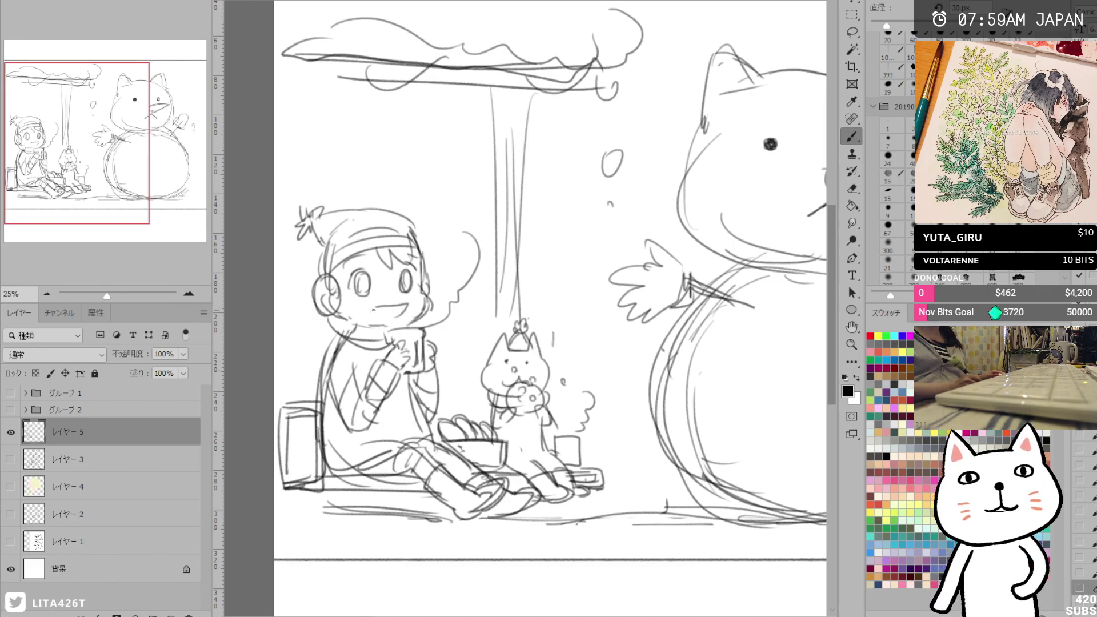
key("ctrl+z")
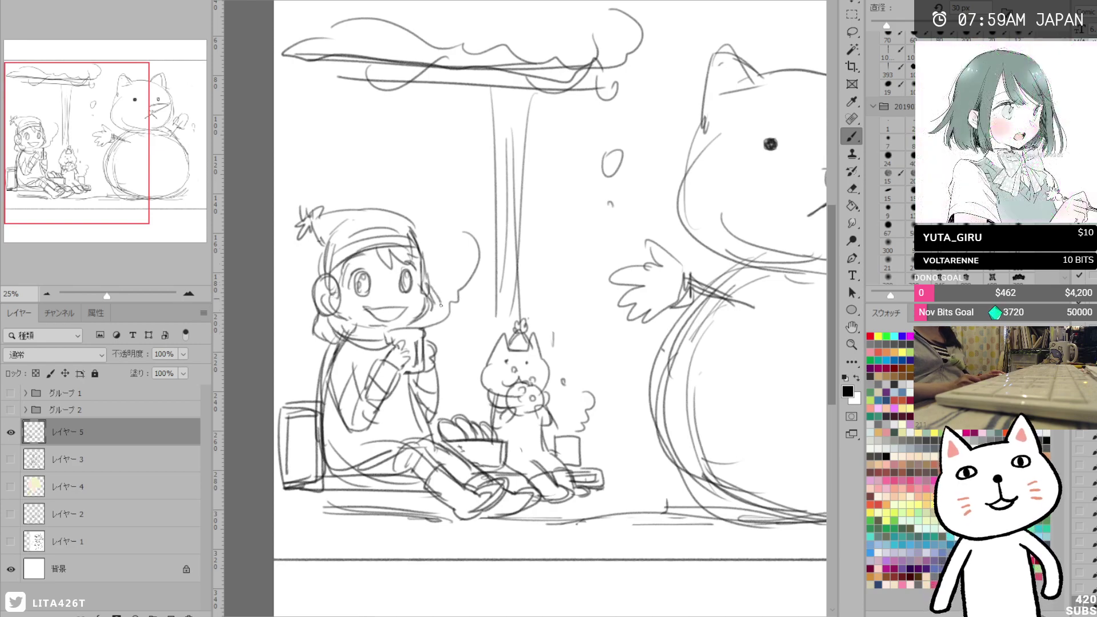
mouse_move(327, 321)
left_mouse_down()
mouse_move(365, 350)
mouse_move(385, 345)
mouse_move(303, 350)
left_mouse_up()
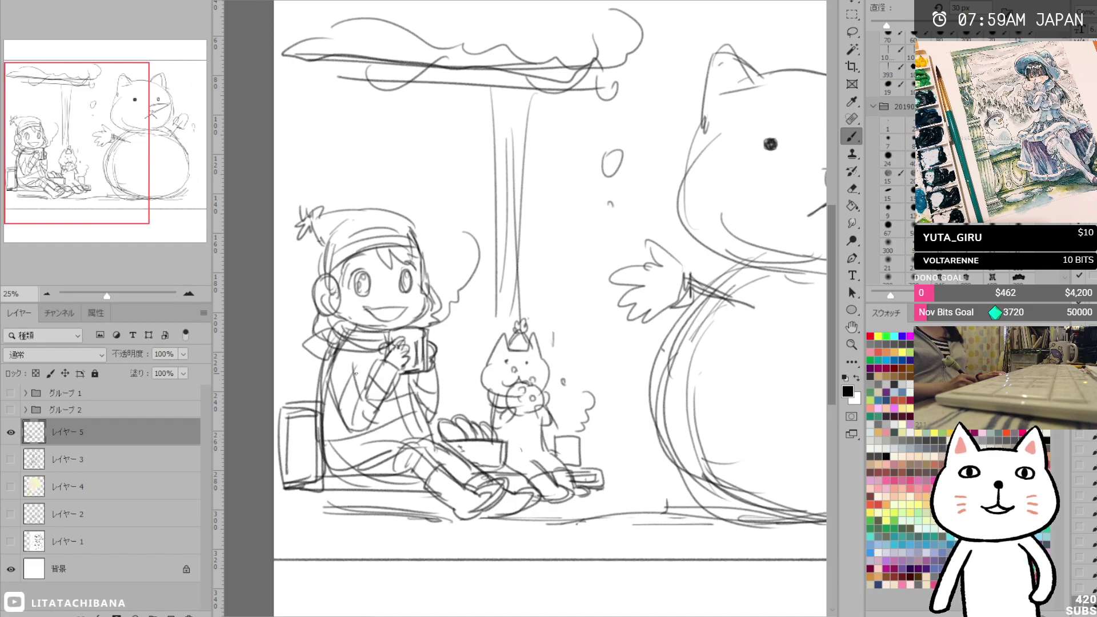
left_click_drag(329, 362, 329, 458)
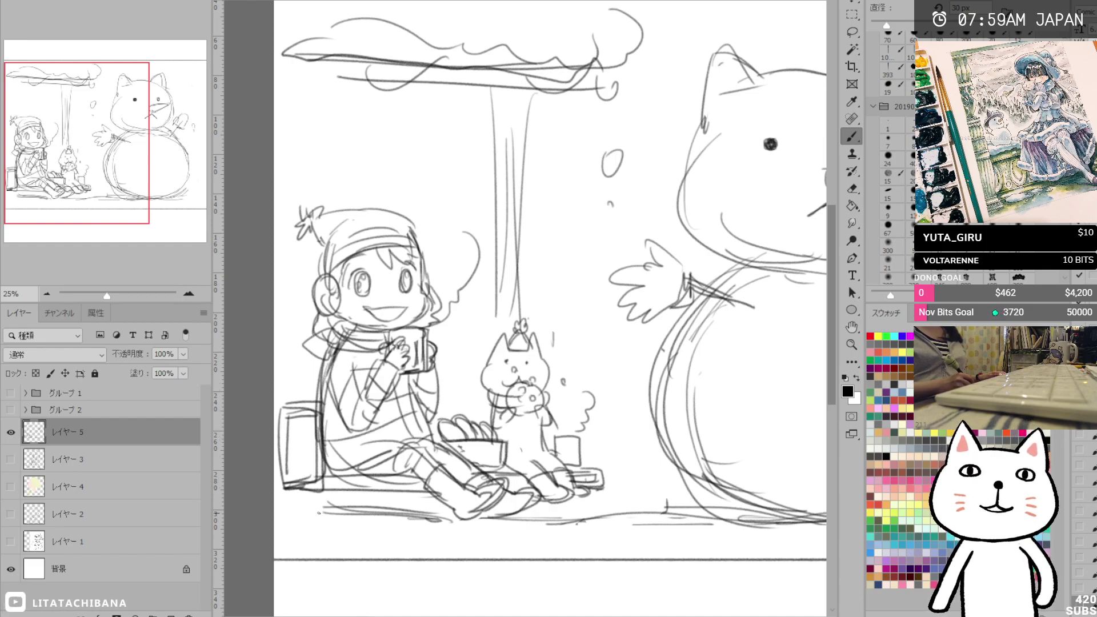
Strengthen the ground line and roof post, and draw a lantern hanging under the snowy roof.
left_click_drag(277, 510, 618, 507)
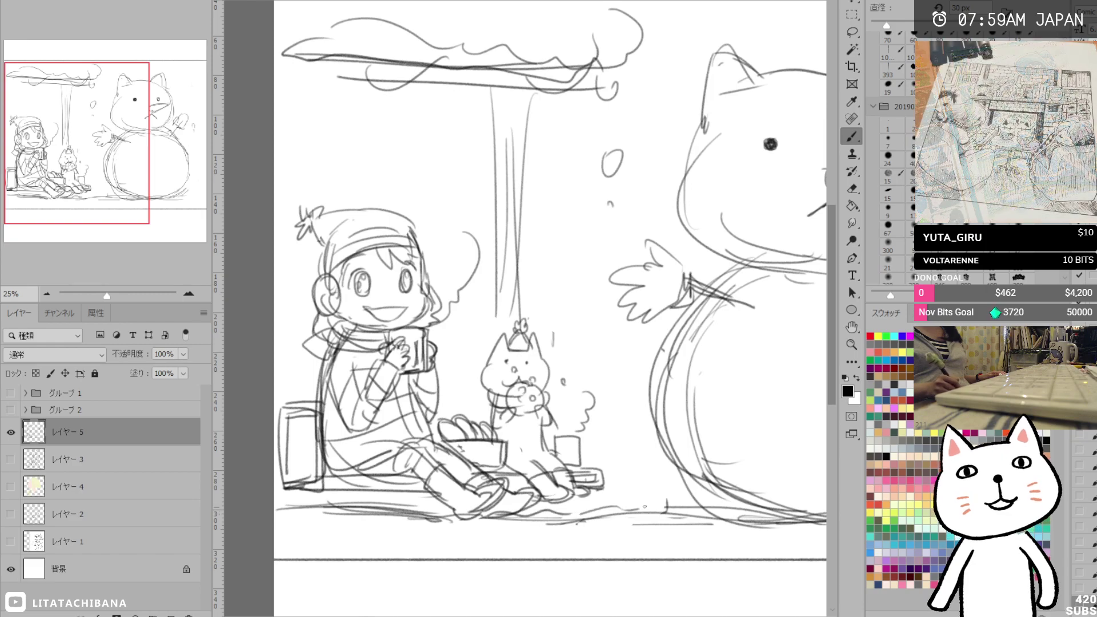
mouse_move(493, 90)
left_mouse_down()
mouse_move(501, 269)
mouse_move(520, 254)
left_mouse_up()
left_click_drag(445, 86, 447, 99)
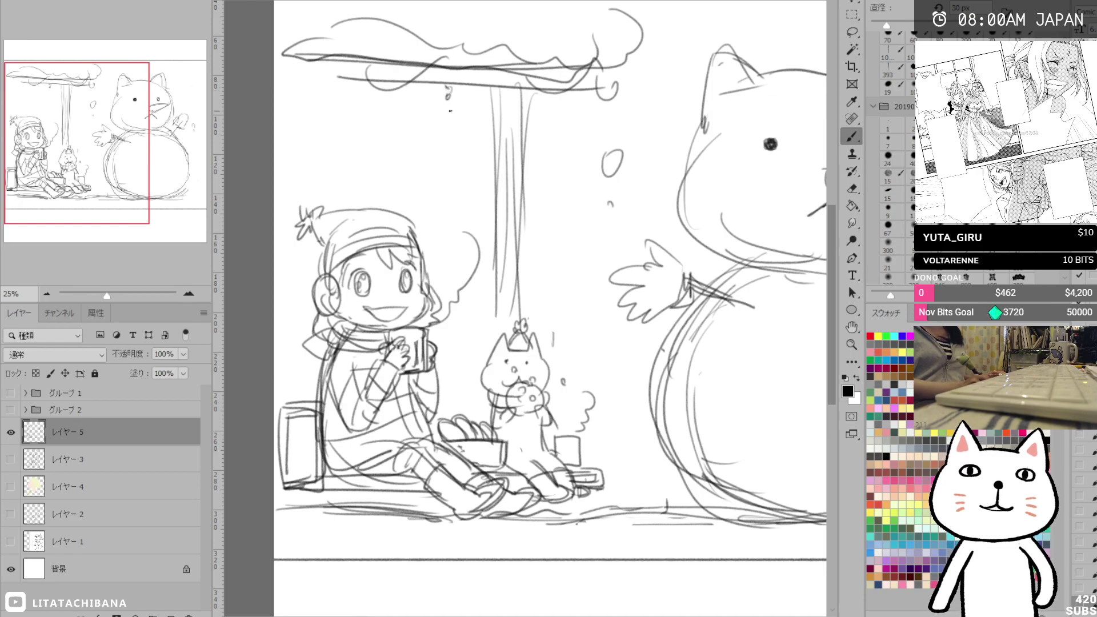
mouse_move(444, 104)
left_mouse_down()
mouse_move(408, 122)
mouse_move(481, 120)
left_mouse_up()
mouse_move(418, 119)
left_mouse_down()
mouse_move(471, 118)
mouse_move(447, 117)
left_mouse_up()
left_click_drag(451, 105, 425, 163)
left_click_drag(469, 123, 470, 164)
mouse_move(450, 124)
left_mouse_down()
mouse_move(450, 163)
mouse_move(469, 173)
left_mouse_up()
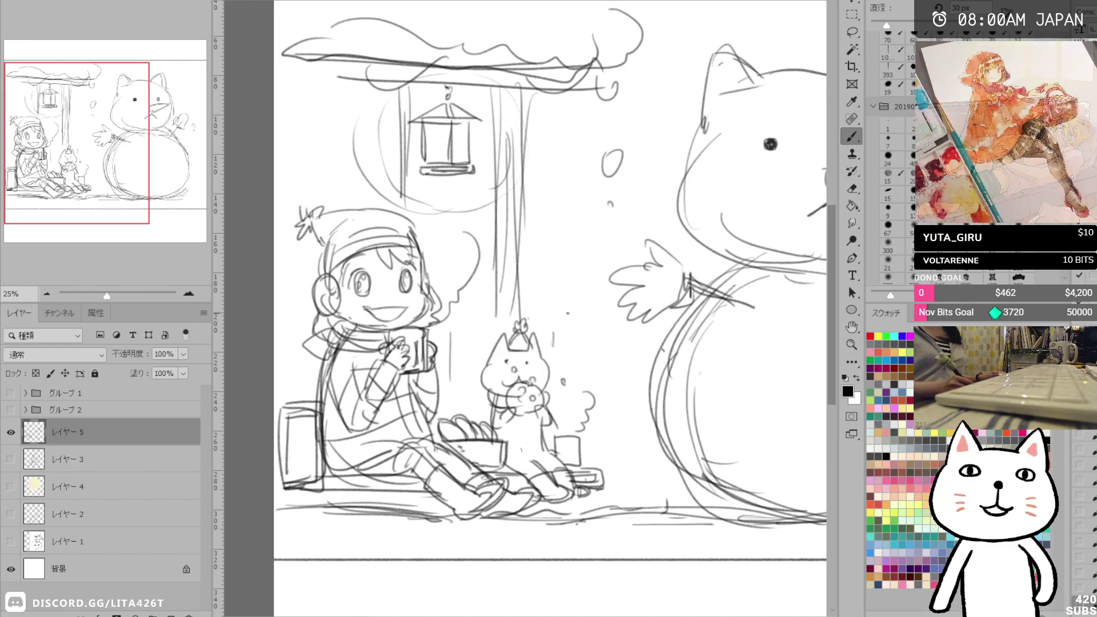
Draw a large wooden crate with a flat top and vertical slats behind the small cat.
left_click_drag(444, 293, 575, 302)
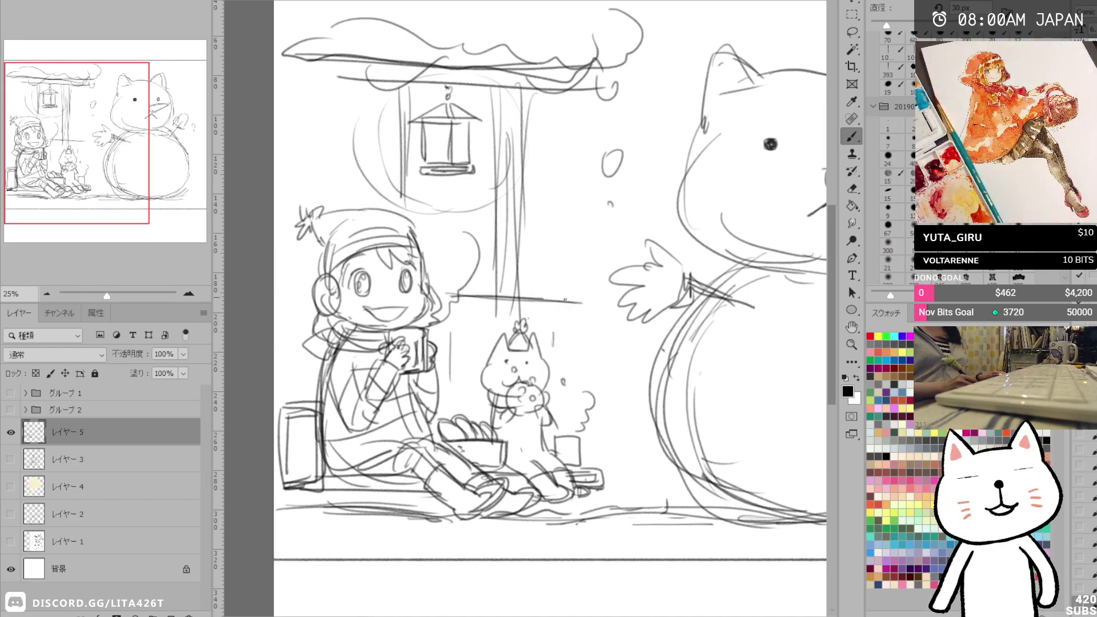
mouse_move(479, 296)
left_mouse_down()
mouse_move(618, 301)
mouse_move(611, 431)
left_mouse_up()
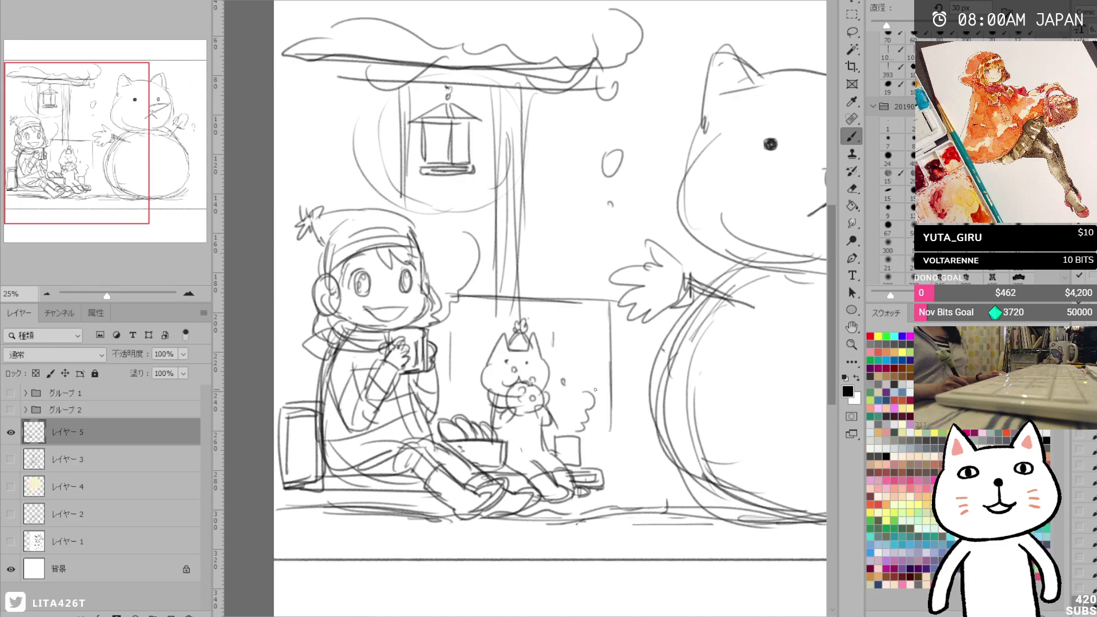
left_click_drag(461, 304, 608, 302)
mouse_move(468, 311)
left_mouse_down()
mouse_move(608, 308)
mouse_move(579, 345)
mouse_move(581, 394)
left_mouse_up()
left_click_drag(605, 449, 601, 350)
left_click_drag(572, 312, 574, 413)
left_click_drag(477, 303, 477, 348)
left_click_drag(440, 307, 489, 307)
Sketch vertical plank lines on the wall under the roof, and add snow on the crate and a corner at the platform's end.
left_click_drag(363, 87, 364, 200)
left_click_drag(310, 83, 310, 199)
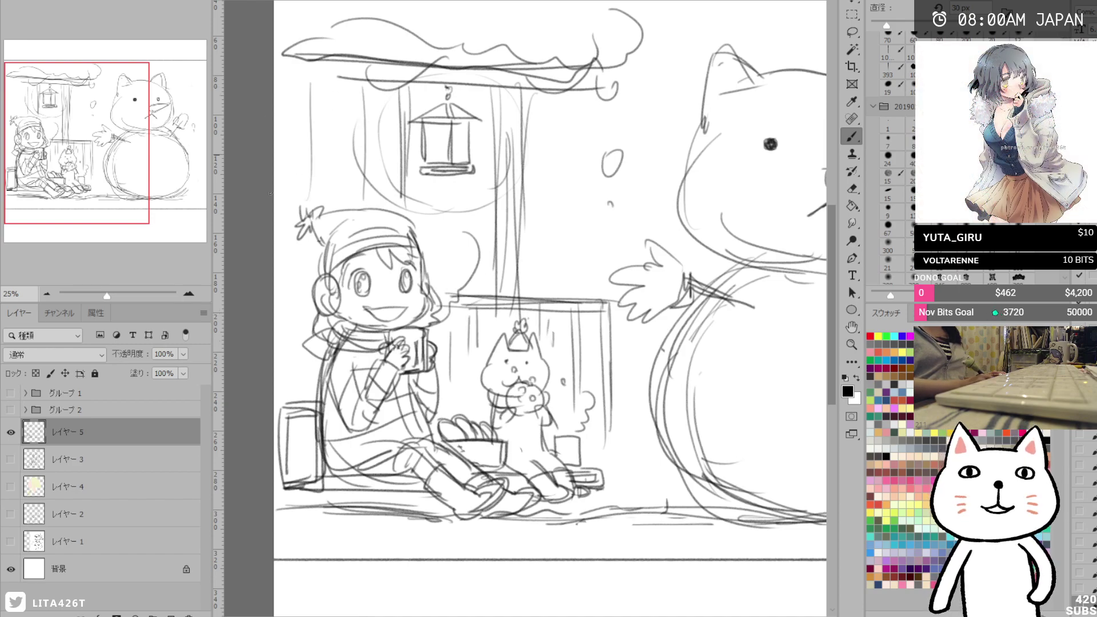
left_click_drag(470, 175, 478, 260)
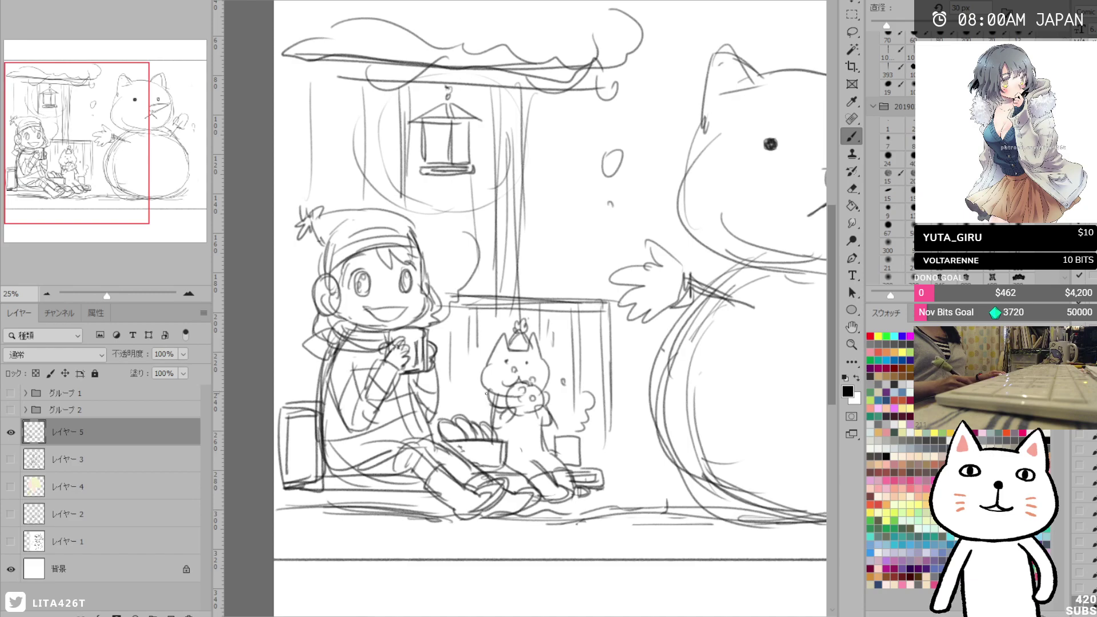
left_click_drag(521, 289, 578, 281)
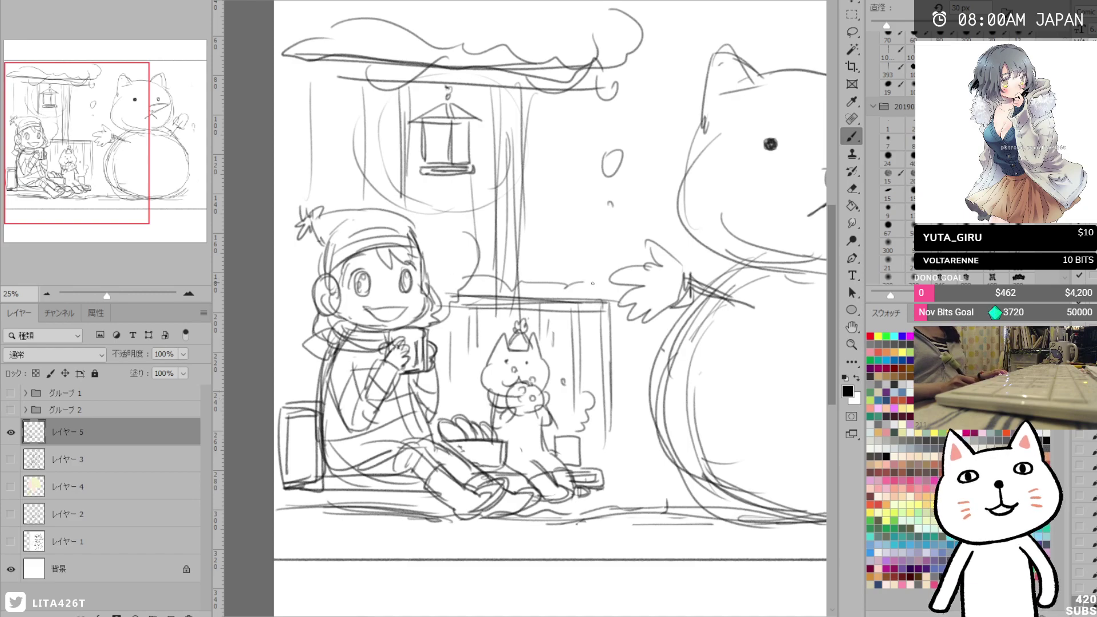
left_click_drag(454, 286, 532, 277)
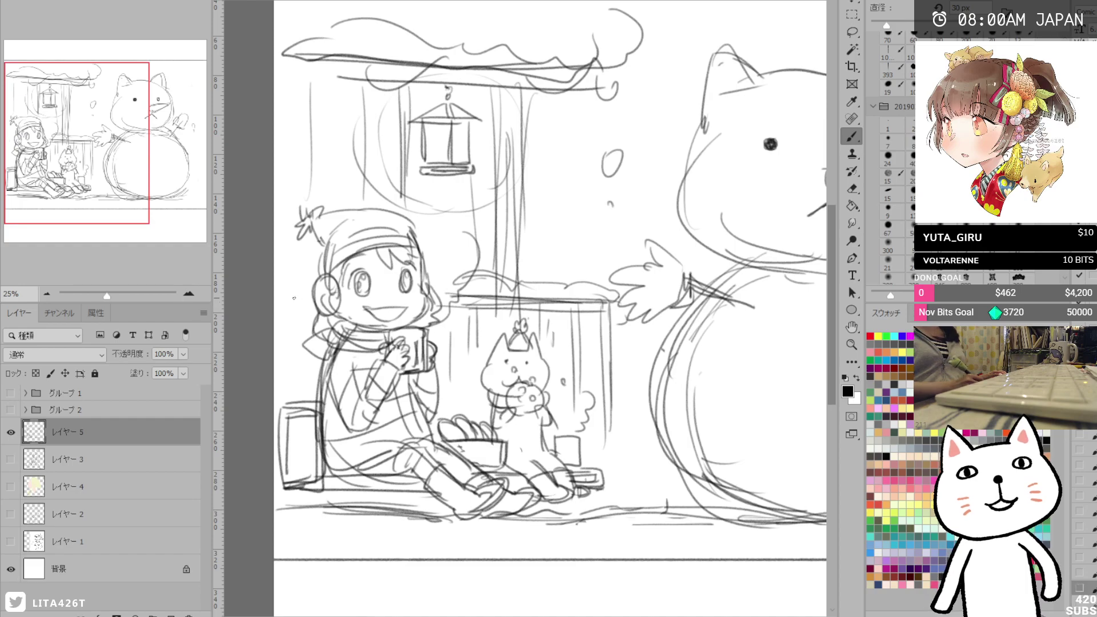
left_click_drag(596, 495, 609, 512)
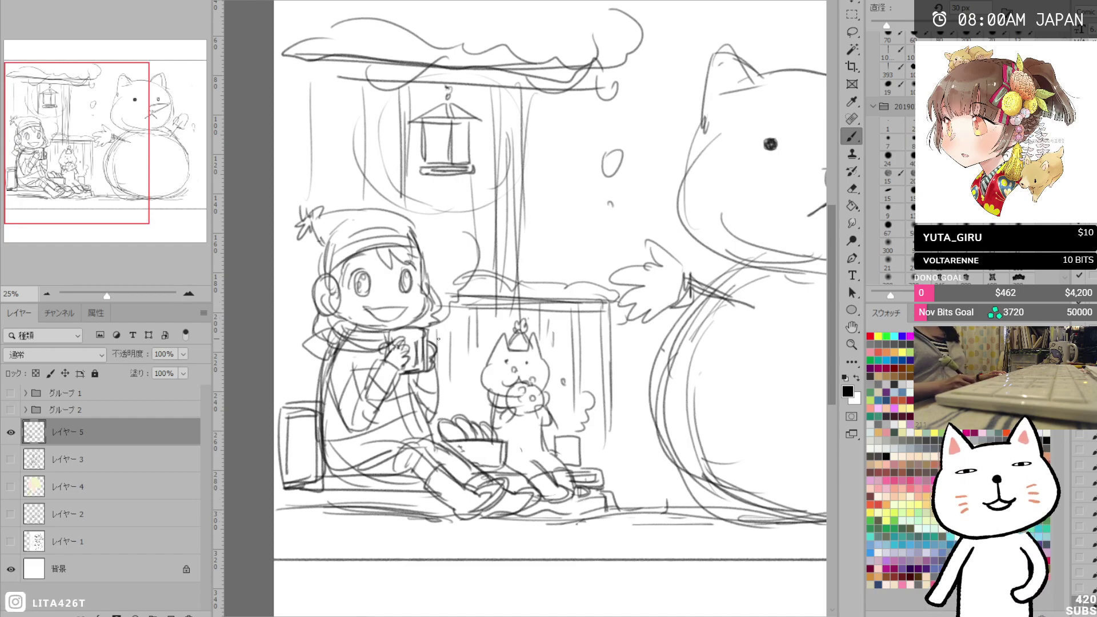
key("ctrl+z")
Add more vertical slat lines to the crate and along the wall behind the child.
mouse_move(446, 294)
left_mouse_down()
mouse_move(501, 327)
mouse_move(446, 399)
left_mouse_up()
left_click_drag(456, 309, 458, 399)
left_click_drag(478, 327, 483, 416)
left_click_drag(537, 340, 577, 369)
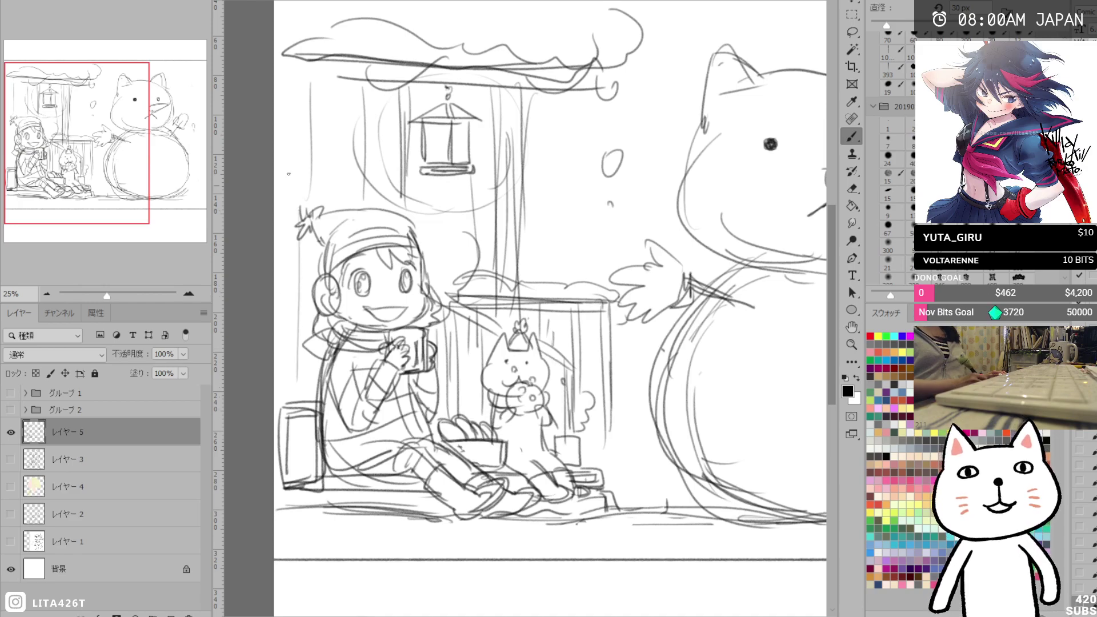
left_click_drag(301, 98, 292, 402)
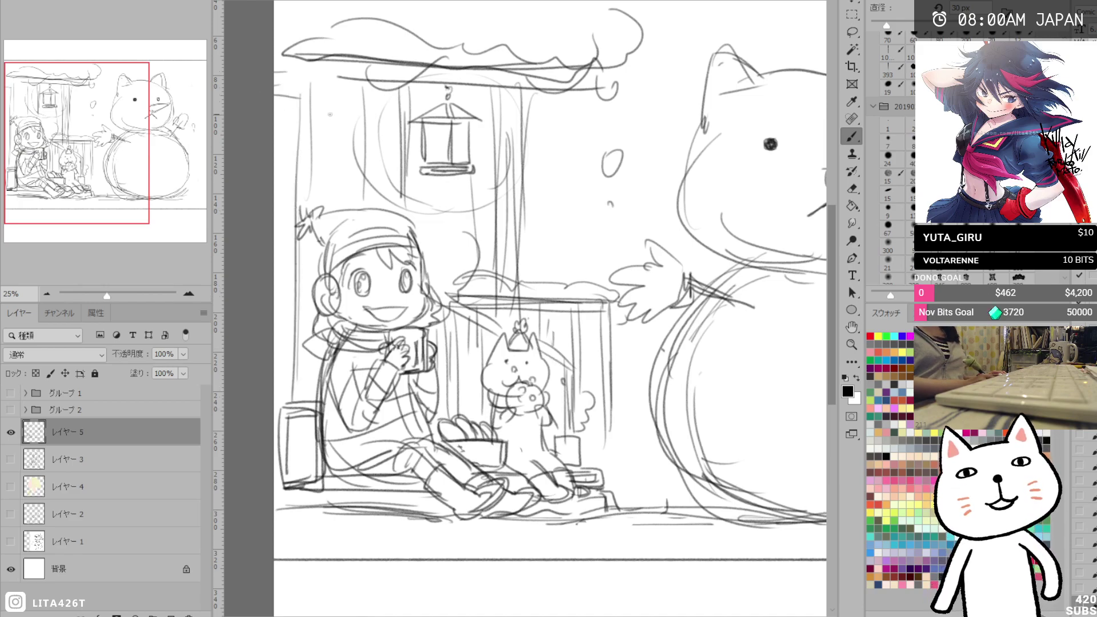
Draw a window frame with crossbars on the wall behind the lantern, with more plank lines around it.
left_click_drag(349, 114, 344, 200)
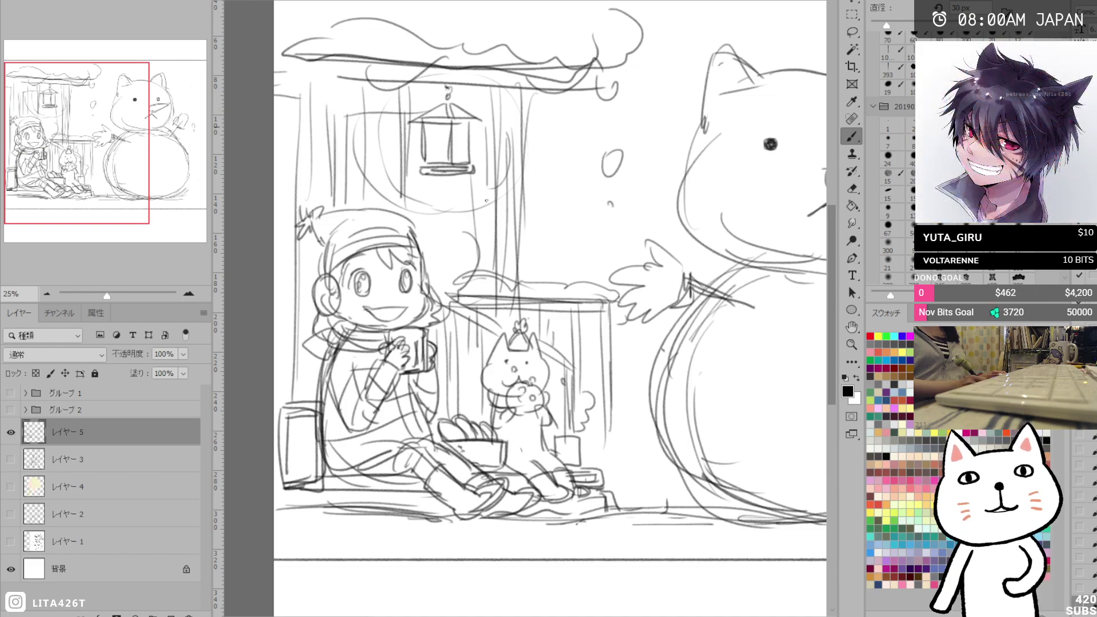
left_click_drag(466, 234, 439, 236)
left_click_drag(475, 140, 474, 280)
left_click_drag(410, 124, 406, 228)
left_click_drag(345, 159, 457, 157)
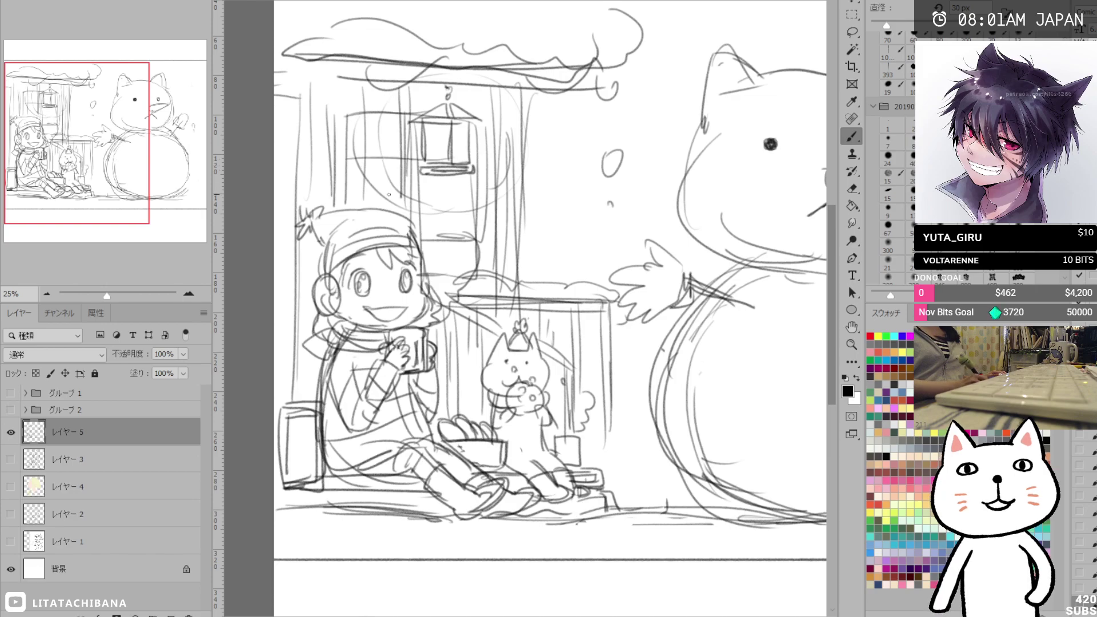
left_click_drag(355, 198, 474, 199)
left_click_drag(339, 131, 339, 197)
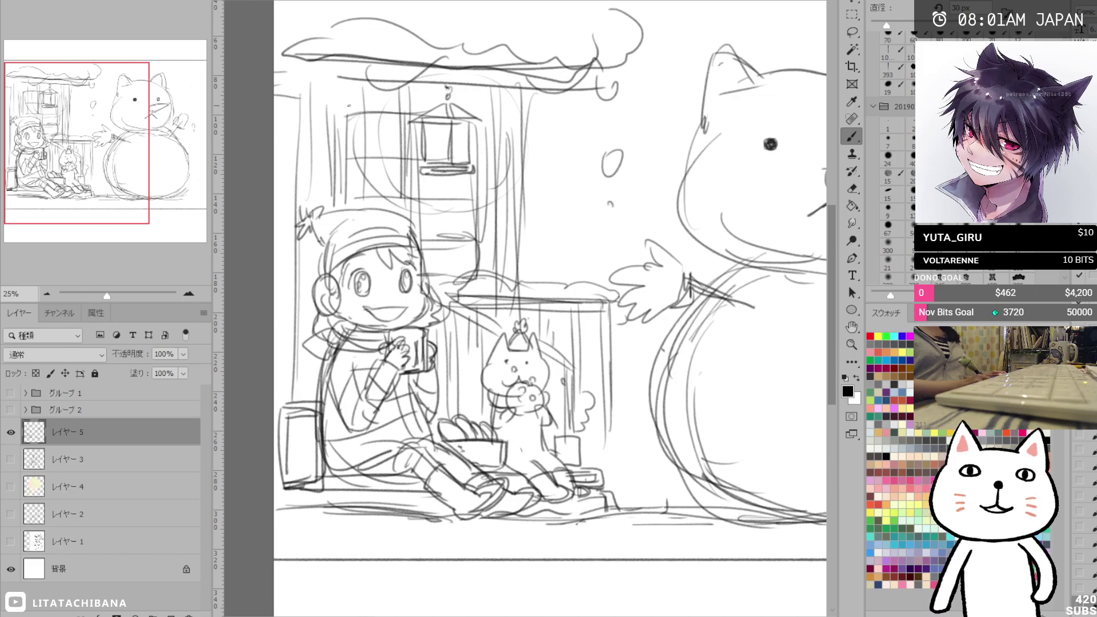
Extend the ground line across the scene and reinforce the outlines of the snow cat's head and body.
left_click(47, 293)
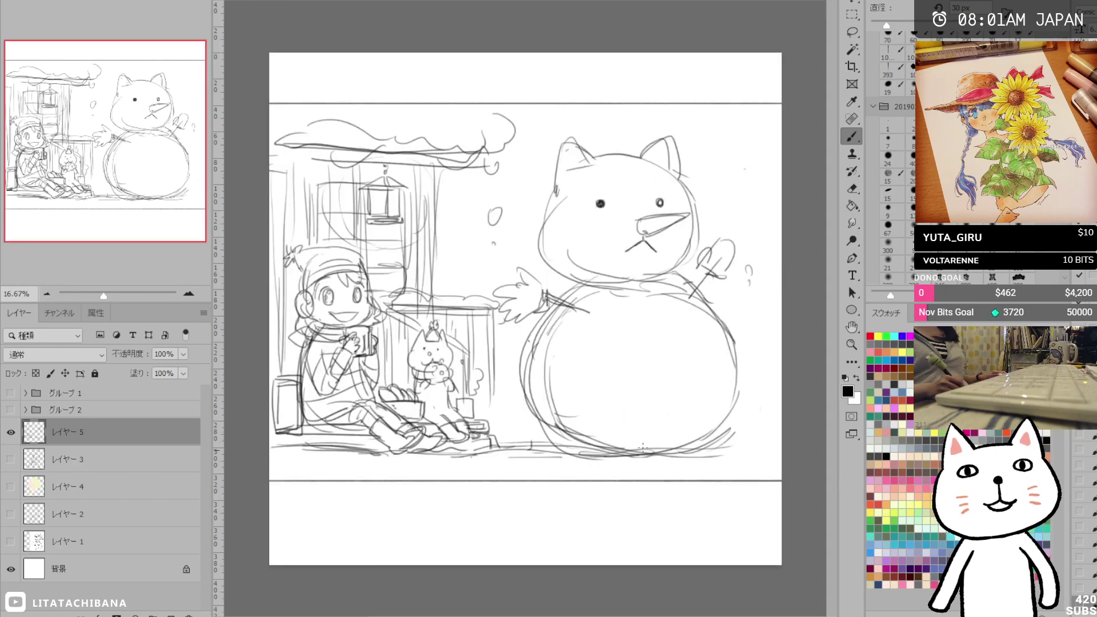
left_click_drag(561, 454, 418, 463)
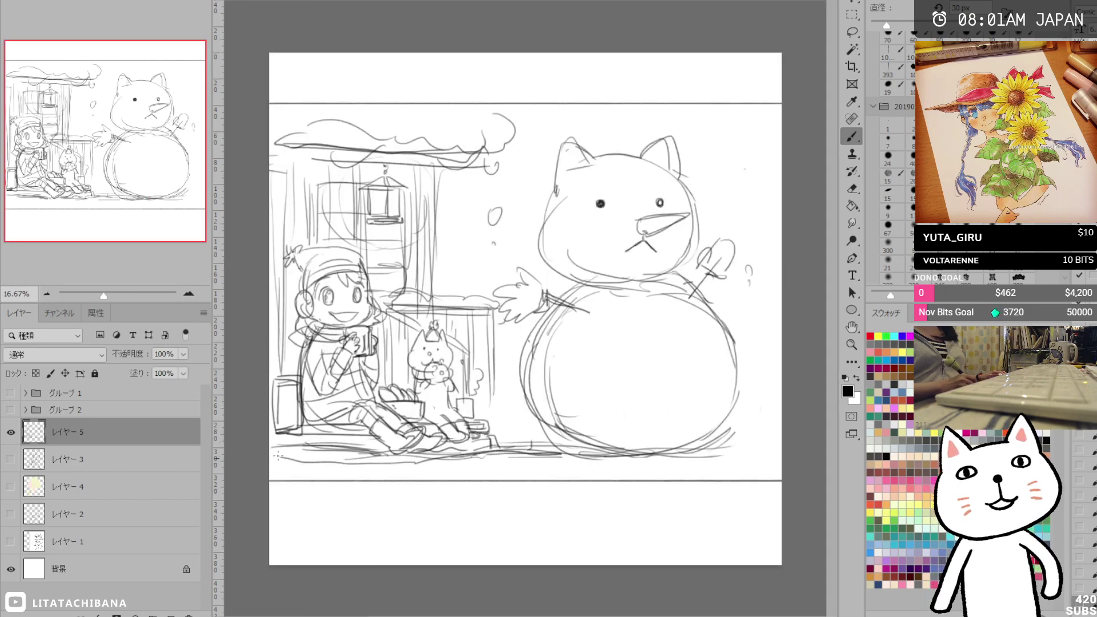
left_click_drag(686, 455, 763, 450)
left_click_drag(736, 357, 721, 426)
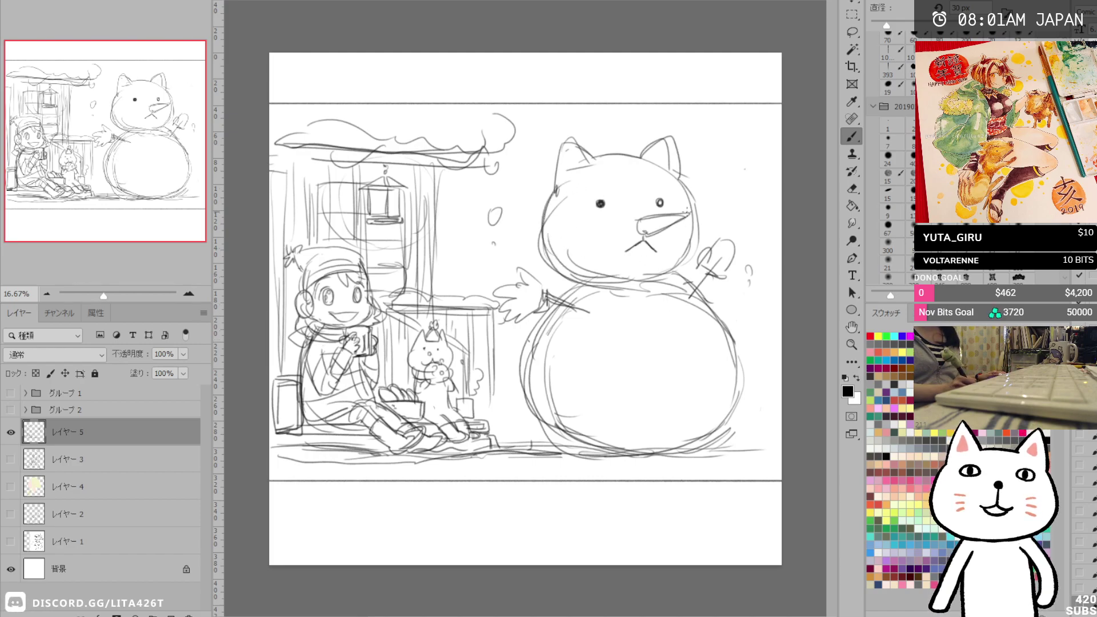
key("e")
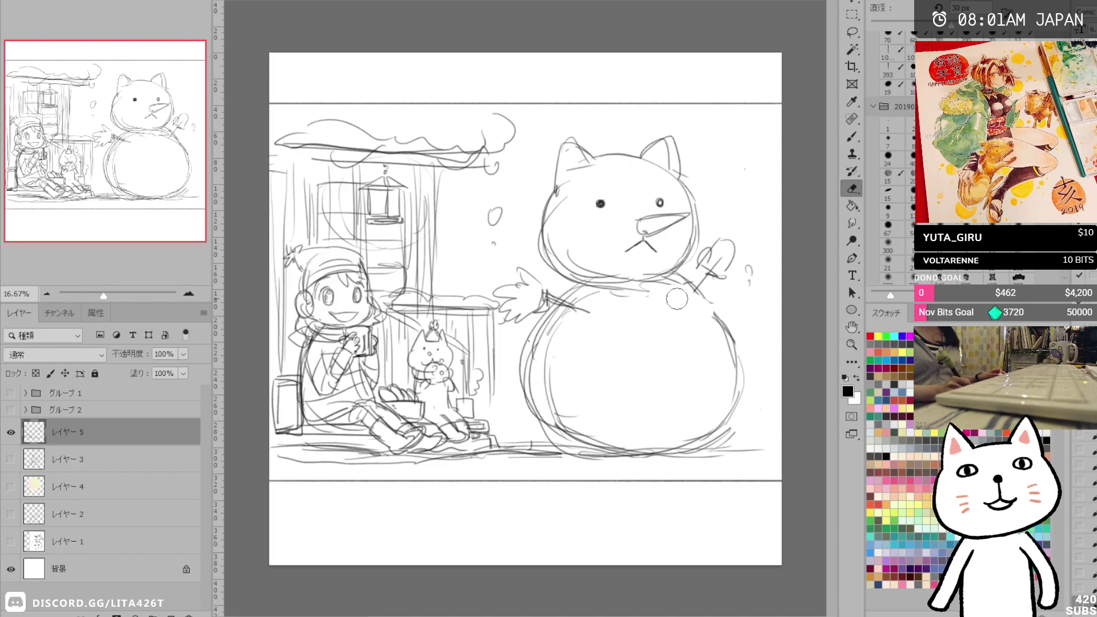
key("b")
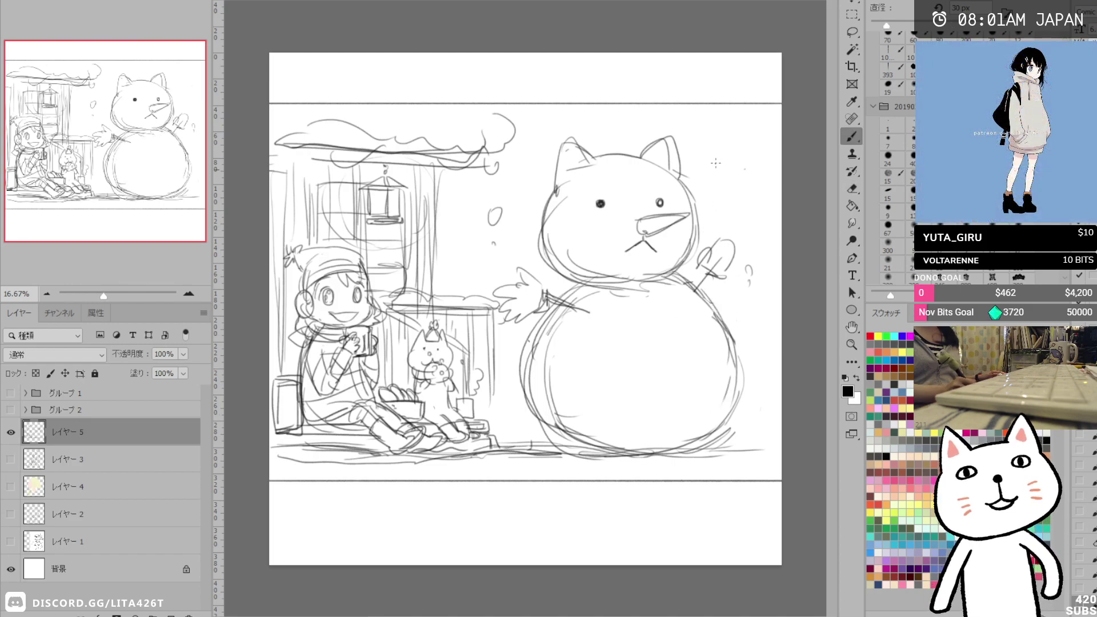
Scatter falling snowflakes around the snow cat and draw a small snow patch on top of its head.
left_click(739, 185)
left_click_drag(754, 146, 755, 152)
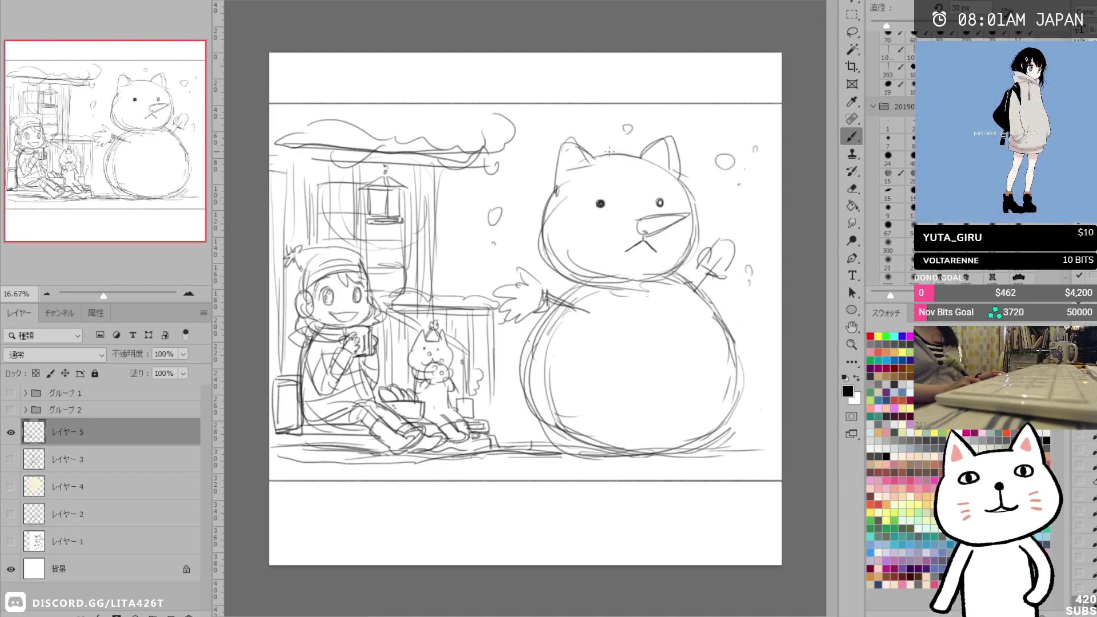
left_click_drag(607, 155, 634, 164)
left_click_drag(598, 128, 601, 131)
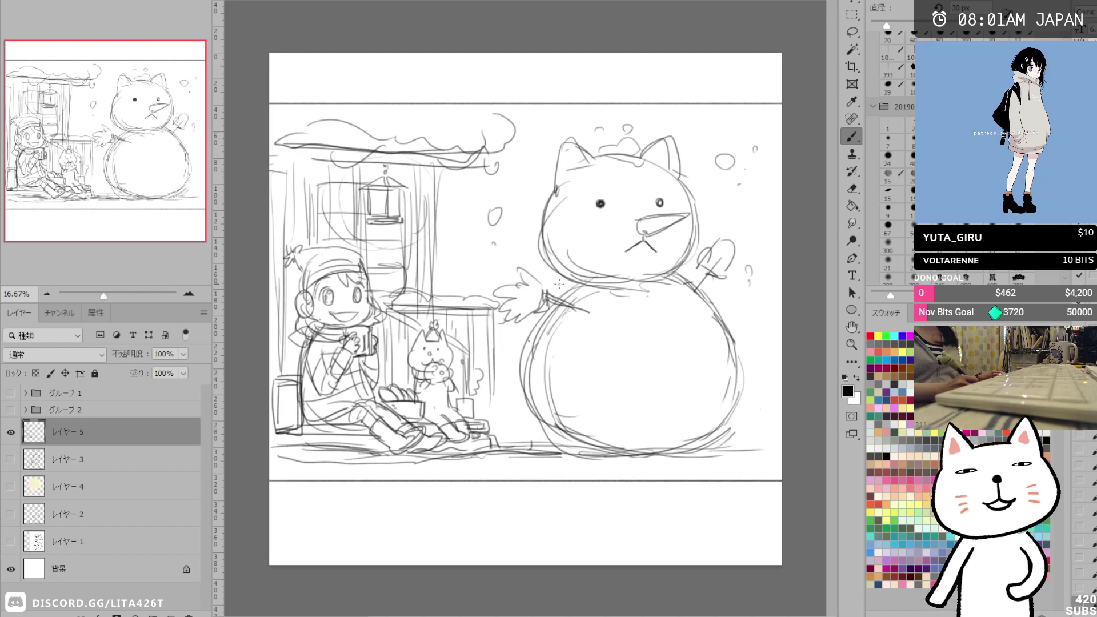
left_click_drag(502, 389, 506, 388)
left_click(514, 252)
left_click_drag(457, 255, 461, 254)
Sketch puffy snowy tree outlines in the background on both sides of the snow cat.
mouse_move(441, 181)
left_mouse_down()
mouse_move(475, 220)
mouse_move(514, 232)
left_mouse_up()
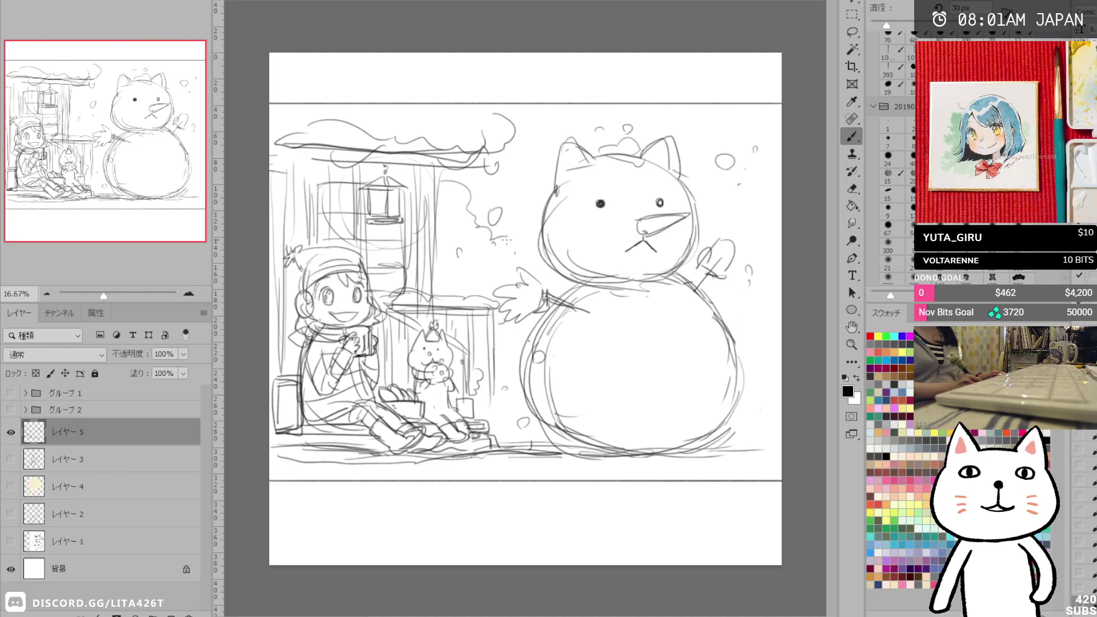
left_click_drag(646, 107, 639, 142)
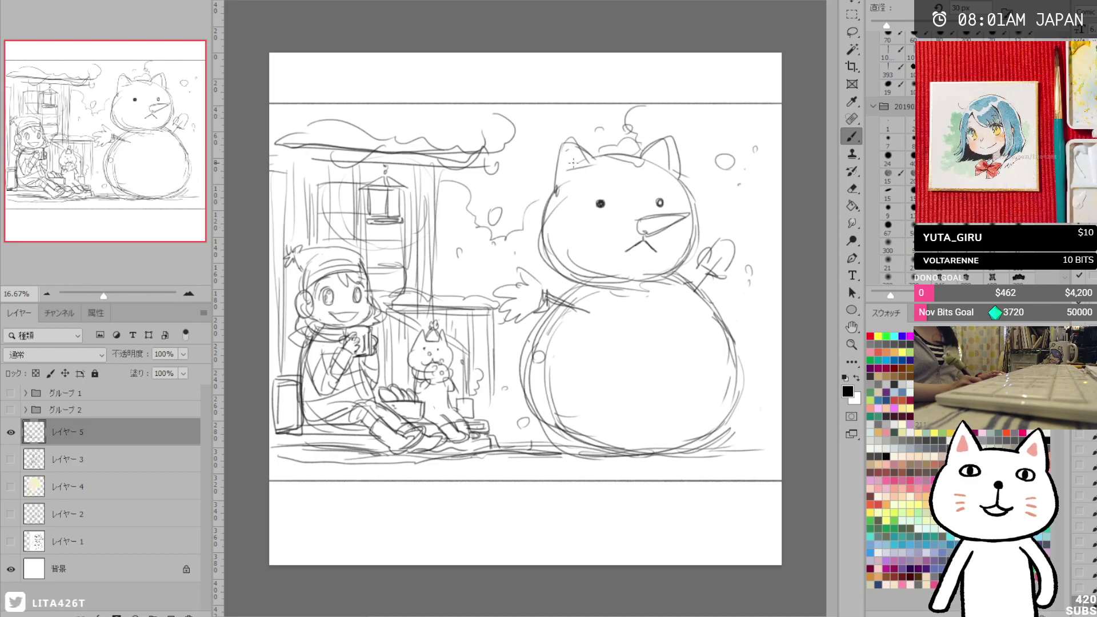
left_click_drag(745, 112, 777, 213)
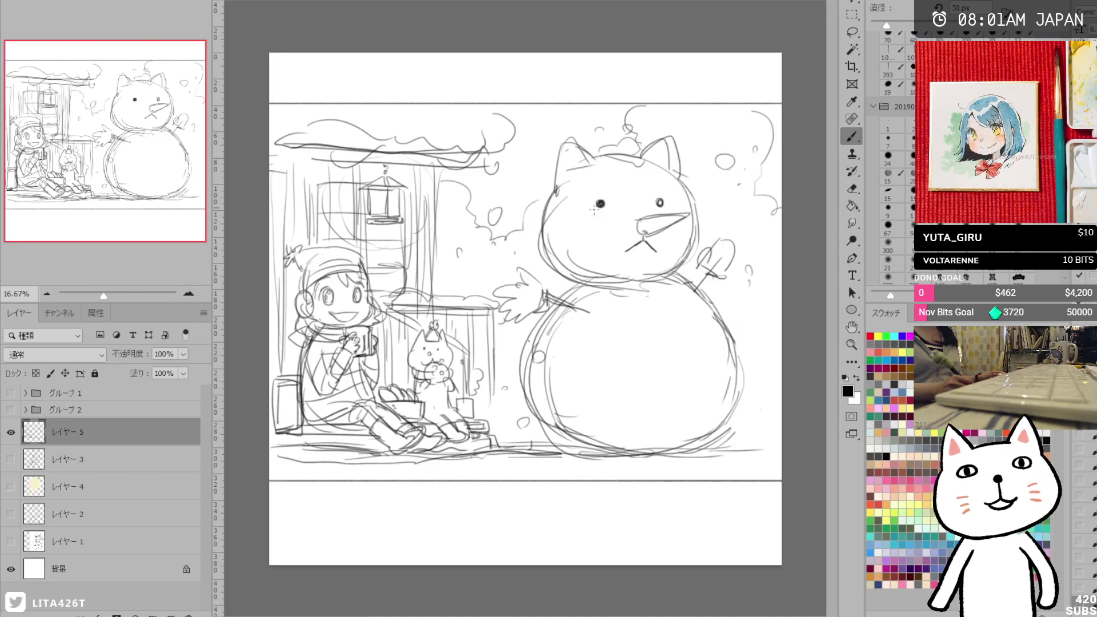
left_click_drag(457, 251, 476, 266)
left_click_drag(522, 232, 531, 261)
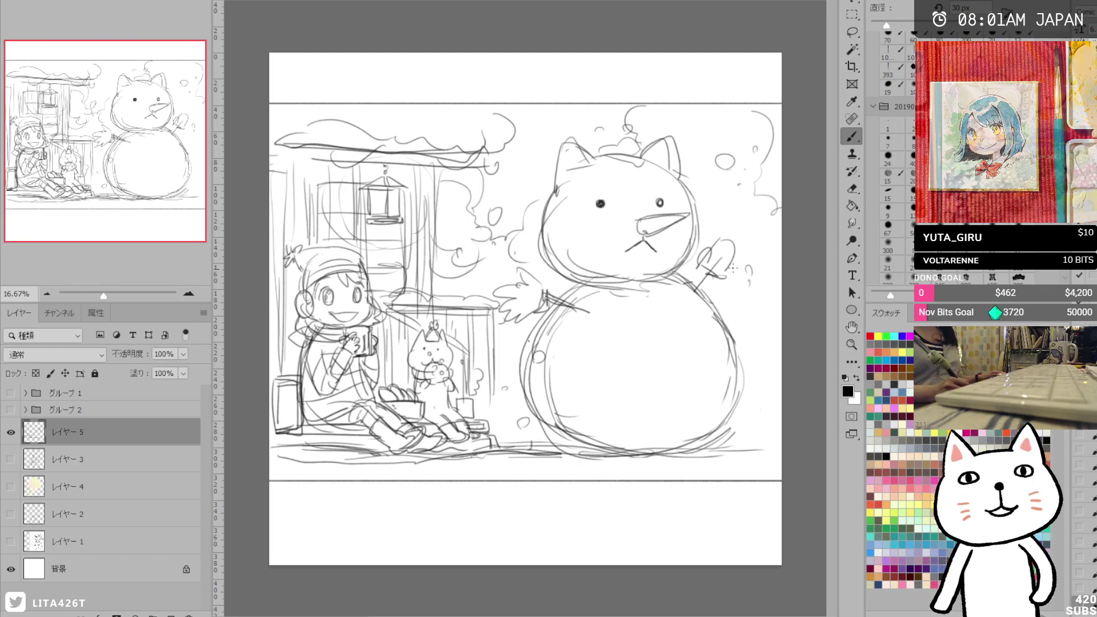
left_click_drag(742, 273, 779, 297)
Draw low snow mounds on the ground on both sides of the snow cat, and a bucket standing on the crate.
left_click_drag(741, 449, 780, 435)
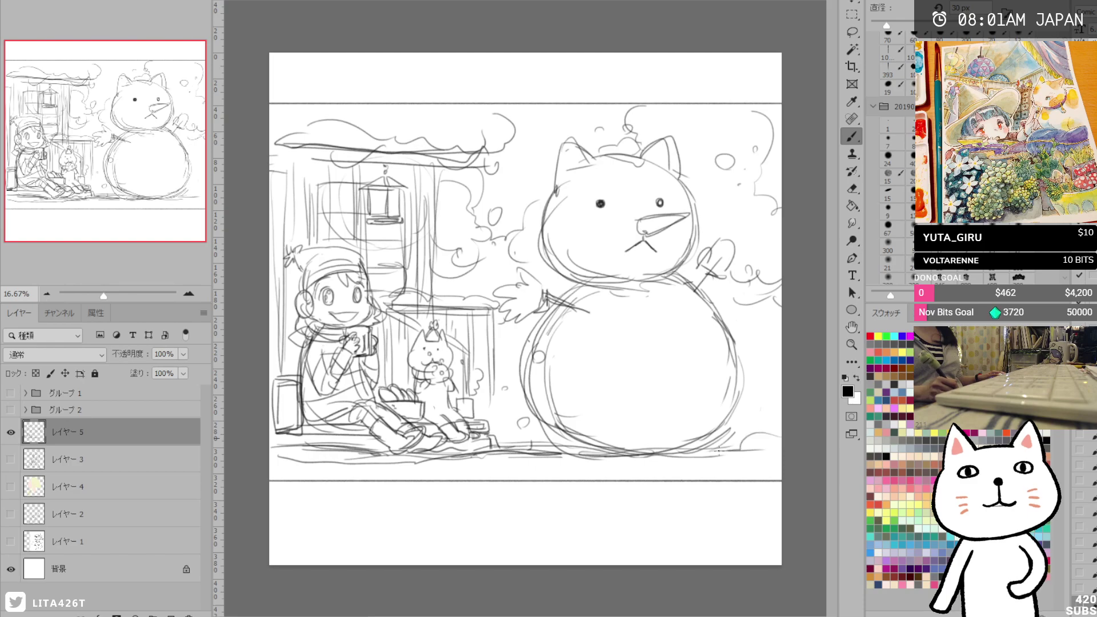
left_click_drag(522, 434, 546, 442)
left_click_drag(495, 409, 529, 415)
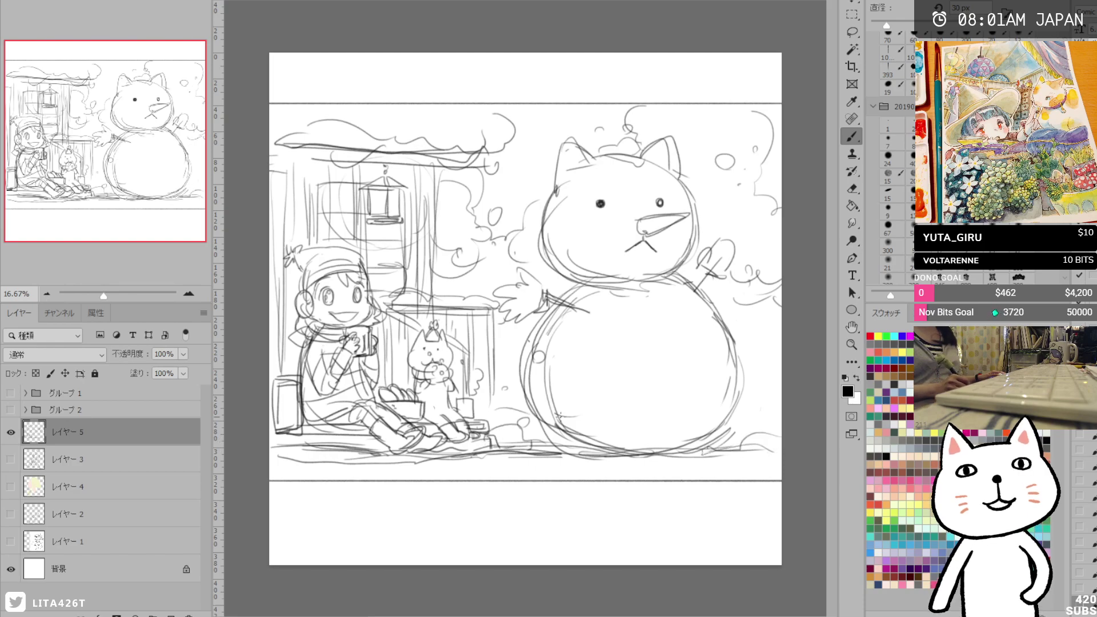
left_click_drag(738, 406, 780, 406)
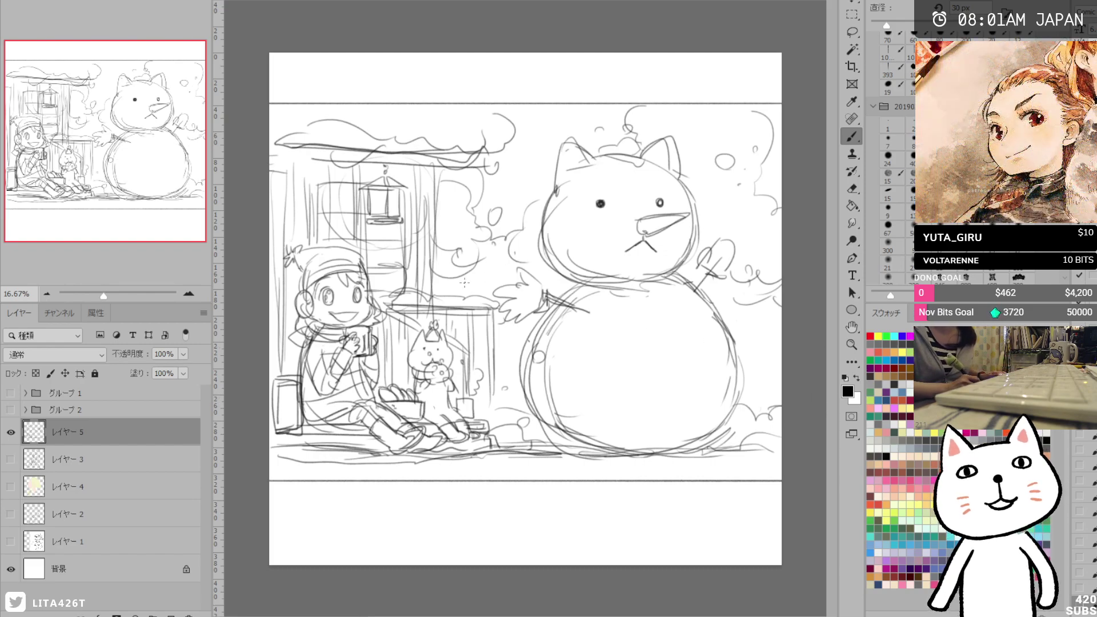
mouse_move(460, 279)
left_mouse_down()
mouse_move(485, 275)
mouse_move(461, 284)
mouse_move(478, 303)
left_mouse_up()
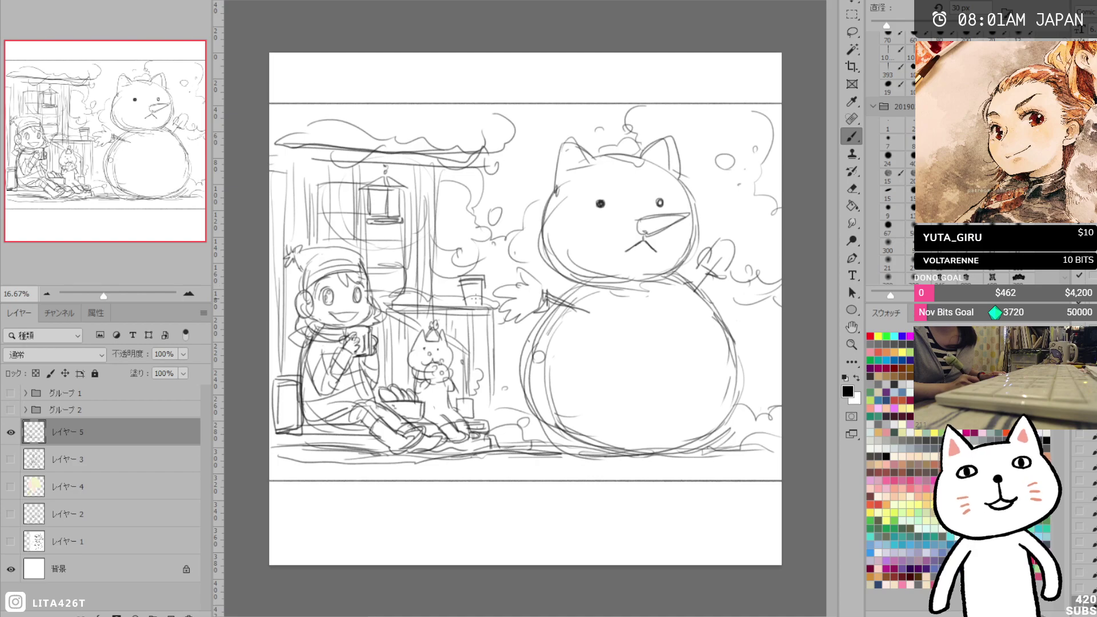
Draw a bucket on the ground beside the crate and an upturned bucket as a hat on the snow cat's head.
mouse_move(471, 399)
left_mouse_down()
mouse_move(503, 407)
mouse_move(479, 410)
mouse_move(485, 433)
mouse_move(500, 400)
mouse_move(471, 402)
mouse_move(515, 400)
mouse_move(493, 417)
mouse_move(470, 405)
mouse_move(510, 398)
mouse_move(476, 403)
mouse_move(497, 422)
mouse_move(509, 405)
mouse_move(512, 441)
left_mouse_up()
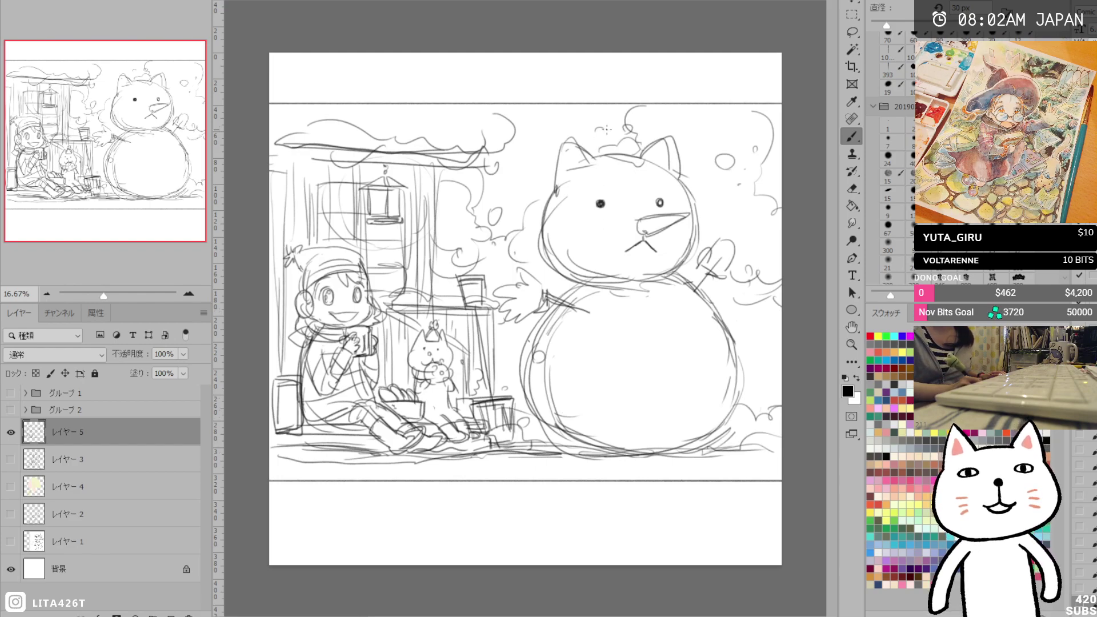
mouse_move(613, 117)
left_mouse_down()
mouse_move(638, 117)
mouse_move(612, 112)
mouse_move(650, 126)
mouse_move(640, 164)
left_mouse_up()
left_click_drag(612, 113, 650, 123)
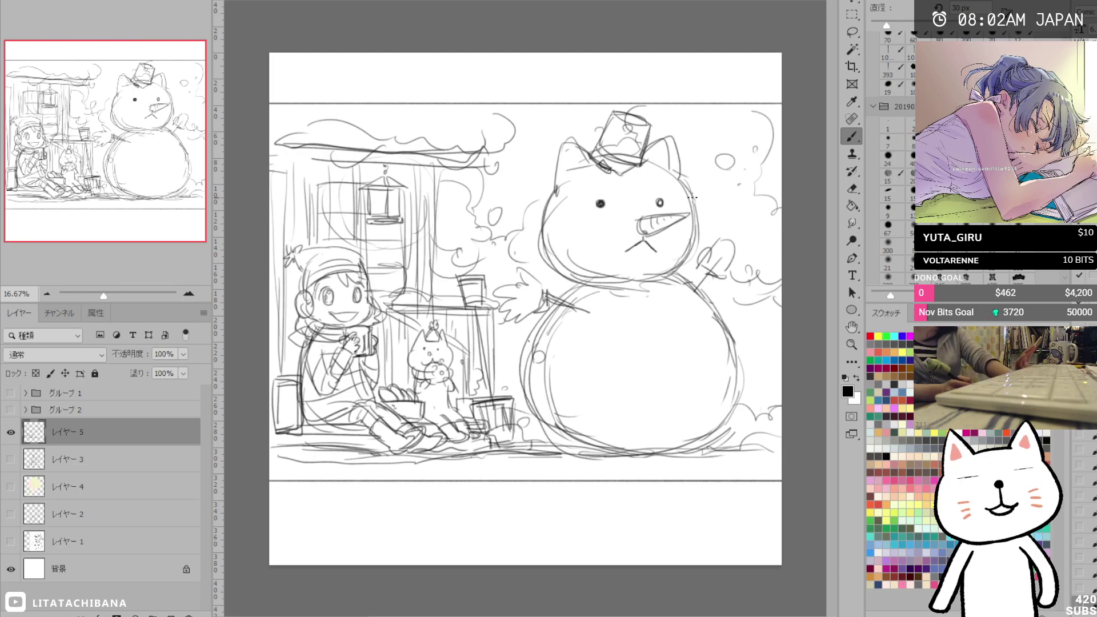
Erase the snow cat's carrot nose and replace it with a small rounded nose joined to a downturned mouth.
key("e")
mouse_move(685, 219)
left_mouse_down()
mouse_move(634, 227)
mouse_move(646, 217)
left_mouse_up()
key("b")
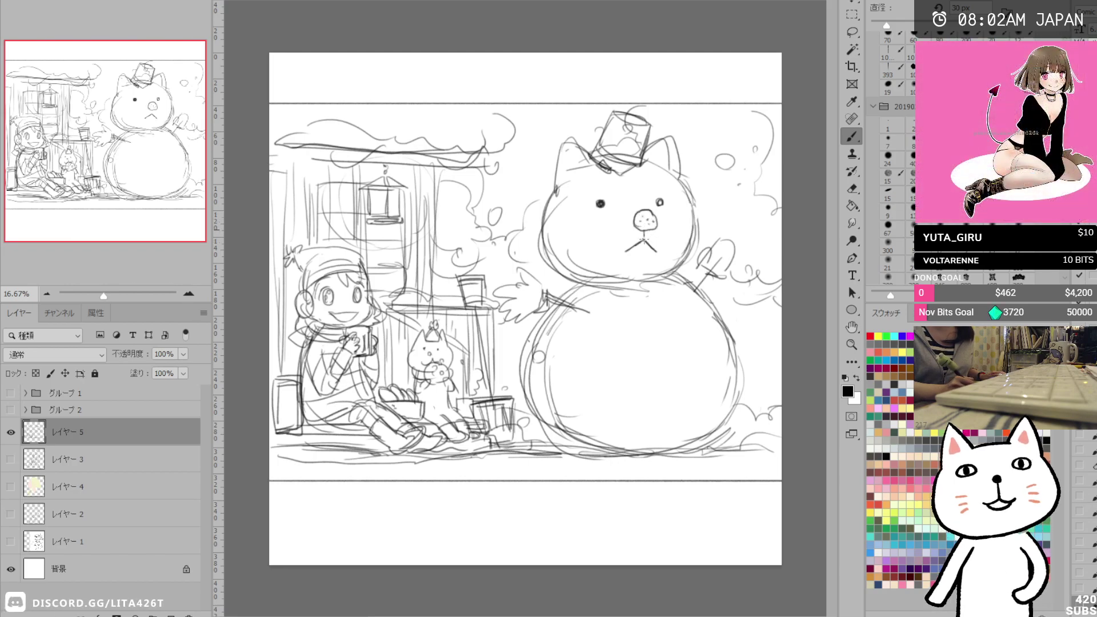
left_click_drag(643, 232, 627, 250)
key("e")
key("b")
Erase the snow cat's two eyes and redraw them as small dark dots slightly wider apart.
key("e")
left_click(601, 202)
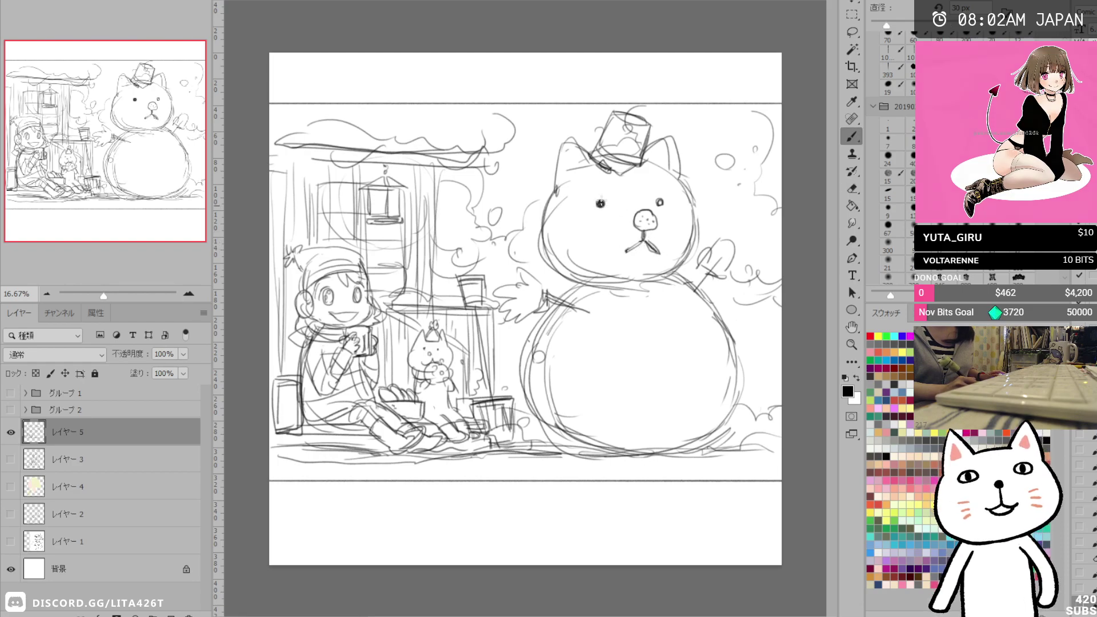
left_click(658, 200)
key("b")
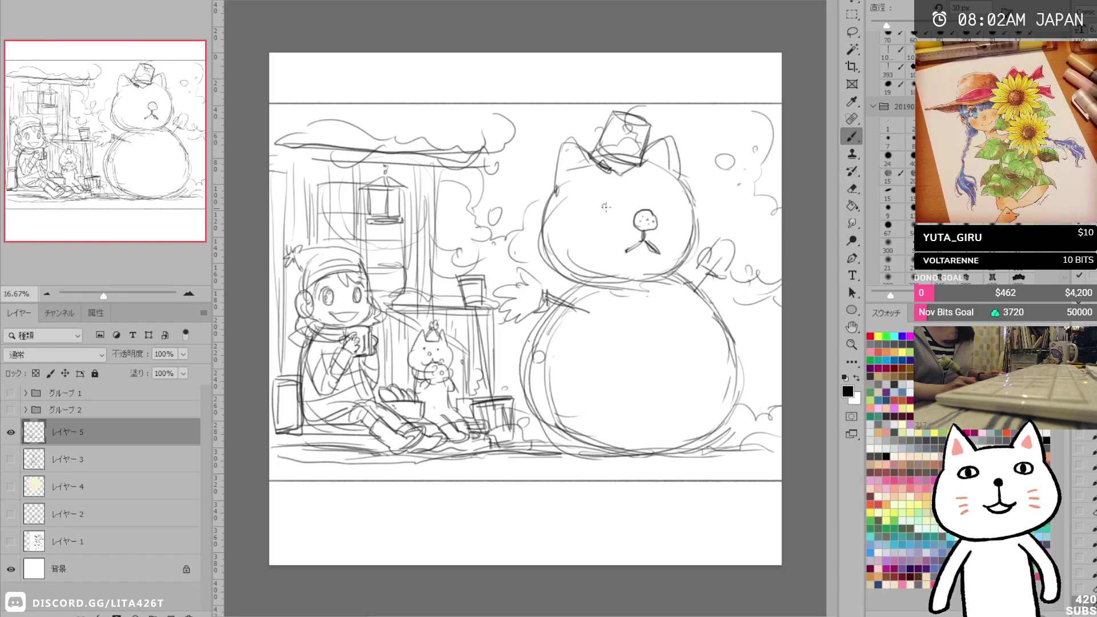
left_click(667, 205)
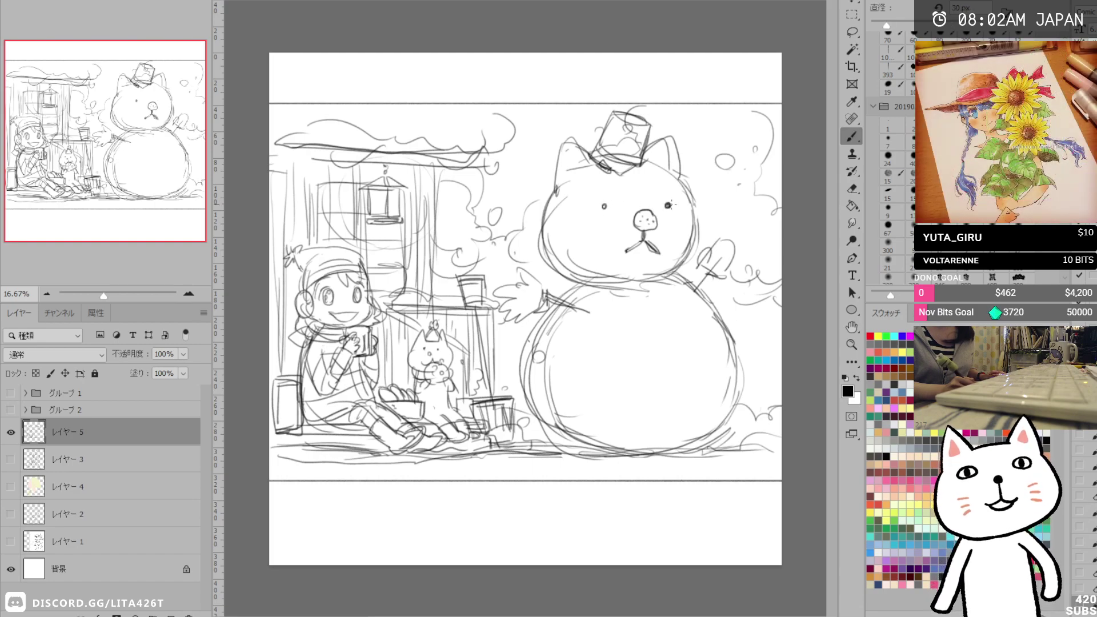
left_click(603, 206)
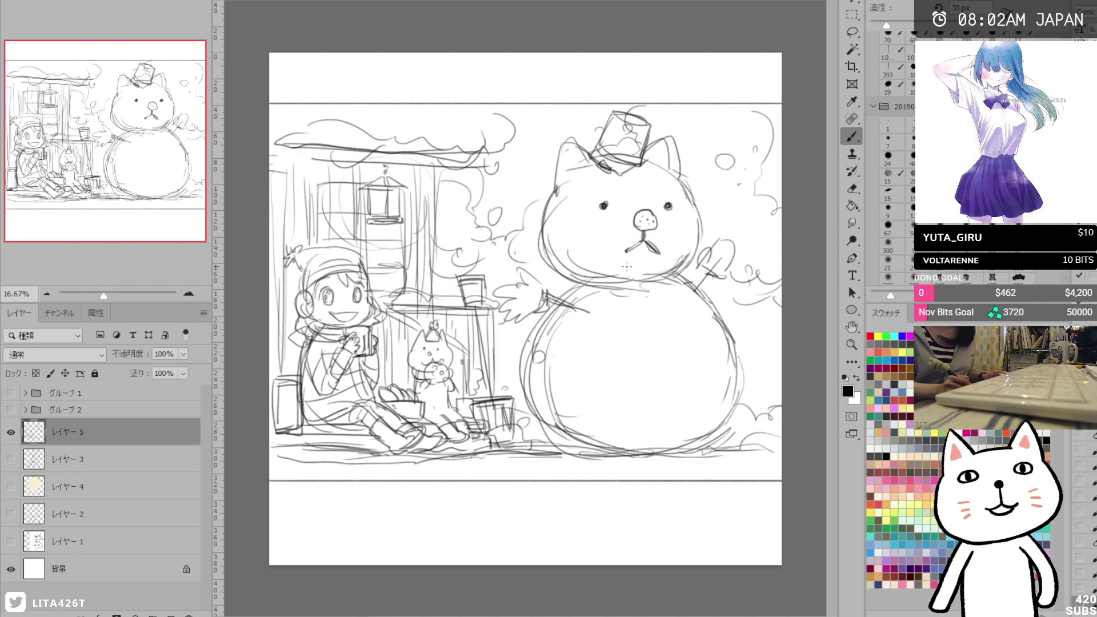
Clean up the snow cat's neck and ear lines and erase stray strokes inside the upper body.
key("e")
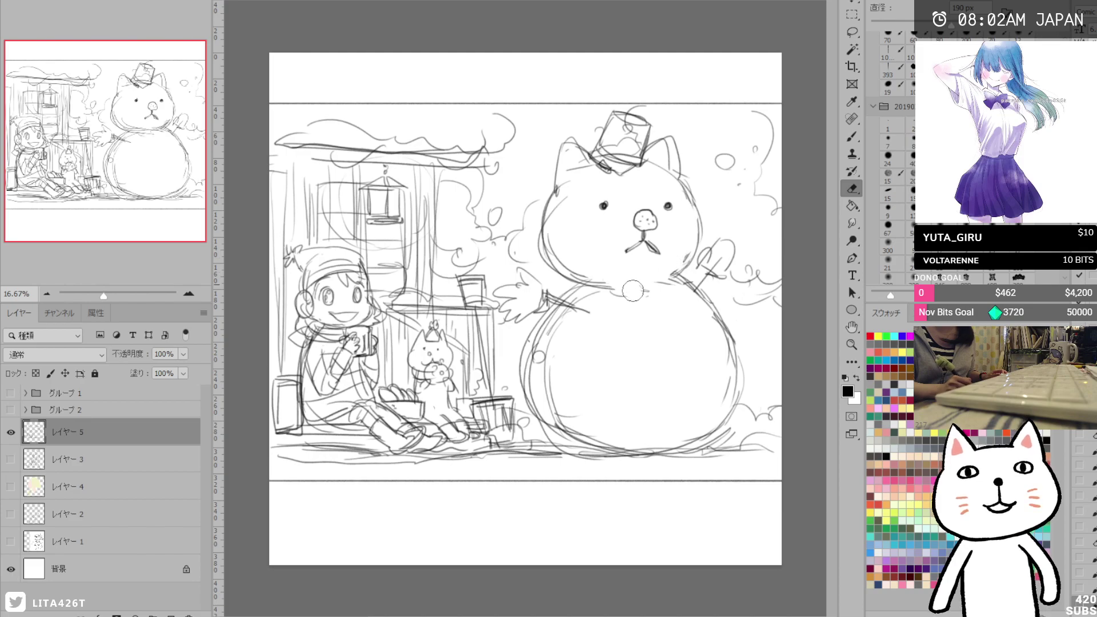
key("b")
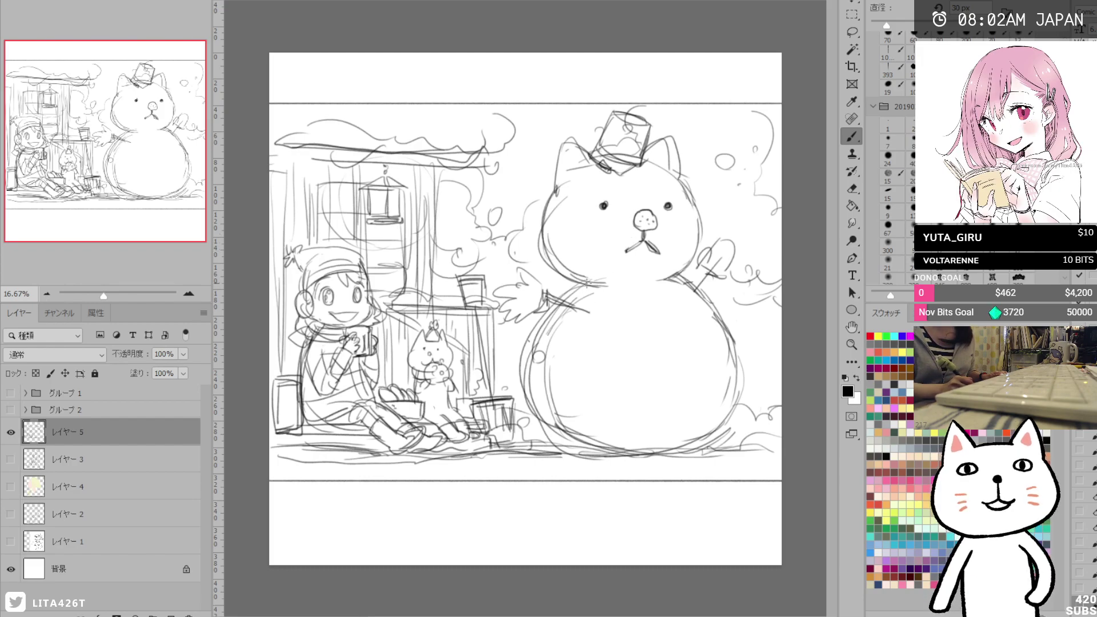
key("e")
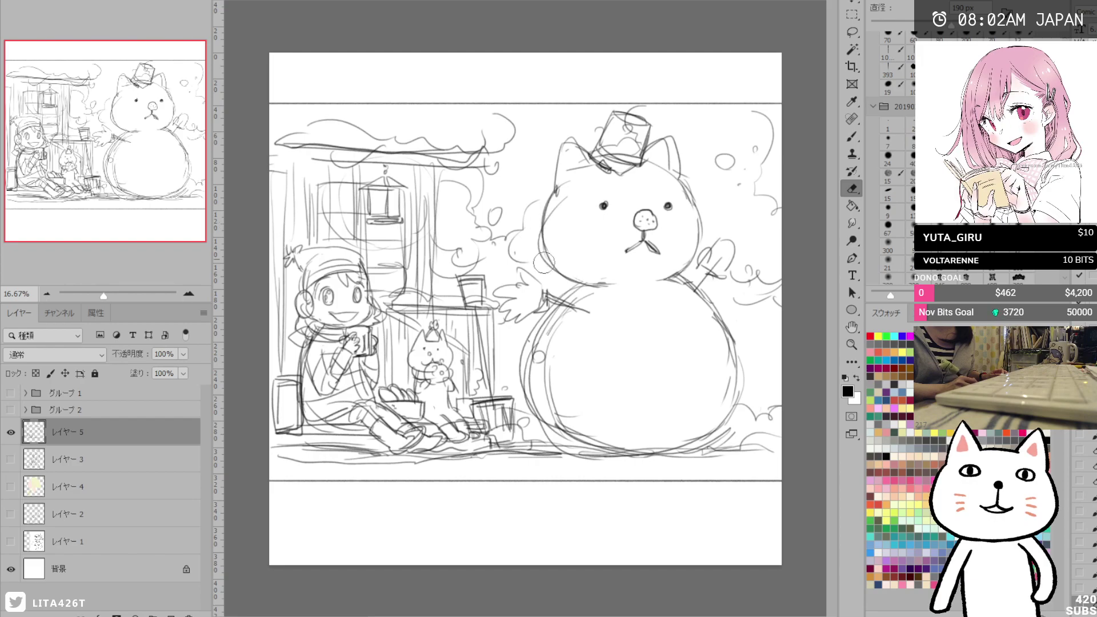
key("b")
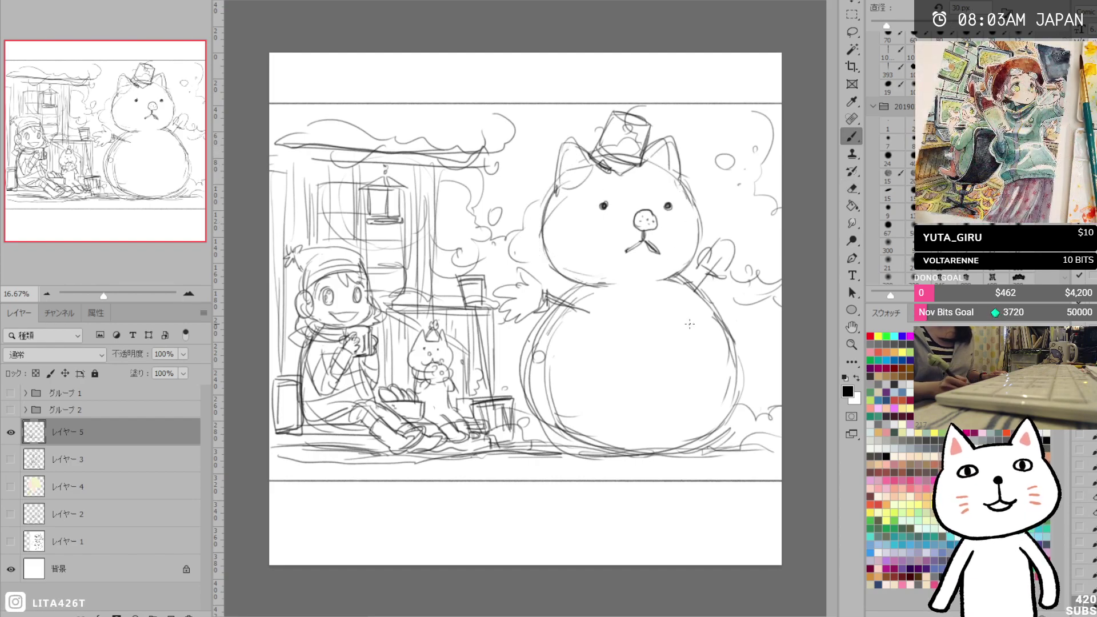
key("e")
mouse_move(703, 316)
left_mouse_down()
mouse_move(718, 345)
mouse_move(718, 399)
left_mouse_up()
key("b")
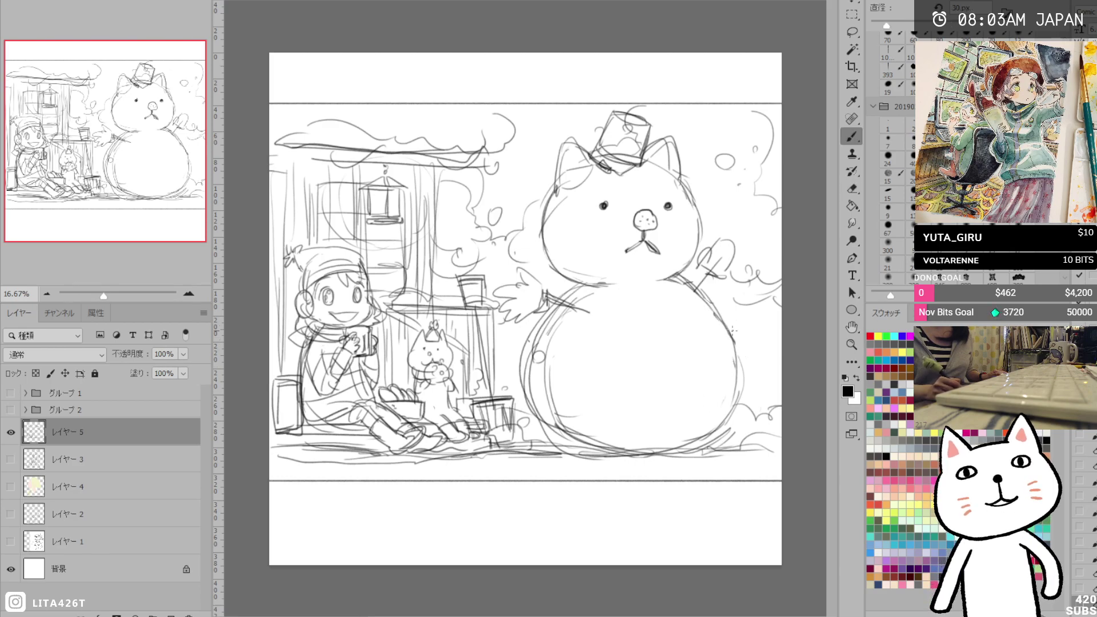
Erase the overlapping sketch lines inside the snow cat's lower body and along its base.
key("e")
mouse_move(554, 373)
left_mouse_down()
mouse_move(600, 439)
mouse_move(656, 455)
left_mouse_up()
key("b")
key("e")
key("b")
left_click_drag(560, 438, 583, 456)
key("e")
mouse_move(536, 419)
left_mouse_down()
mouse_move(584, 456)
mouse_move(579, 448)
left_mouse_up()
key("b")
key("e")
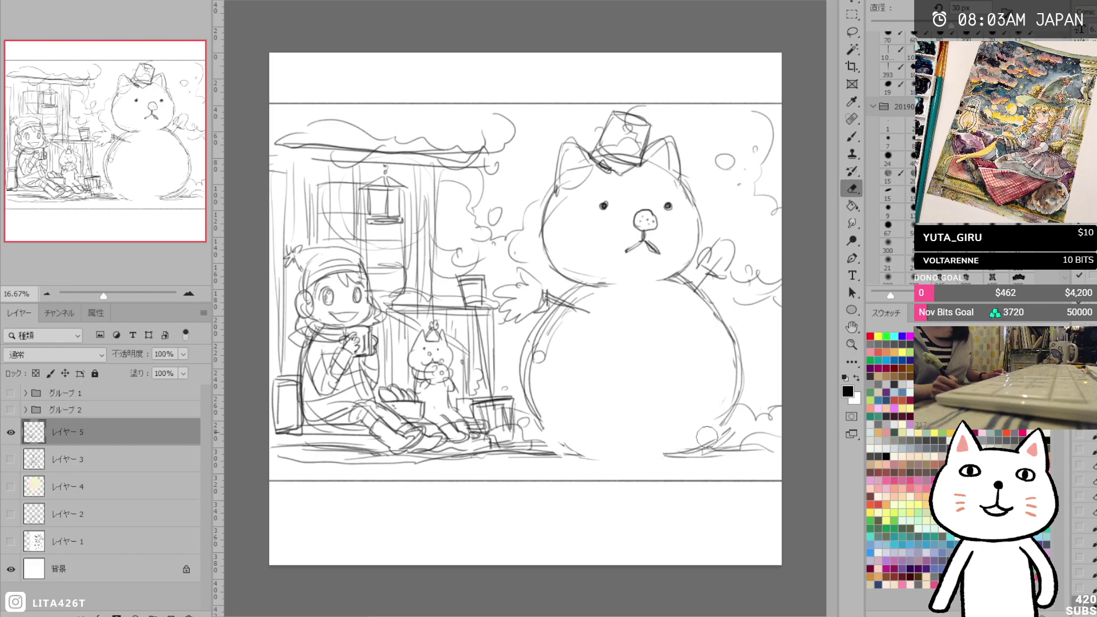
key("b")
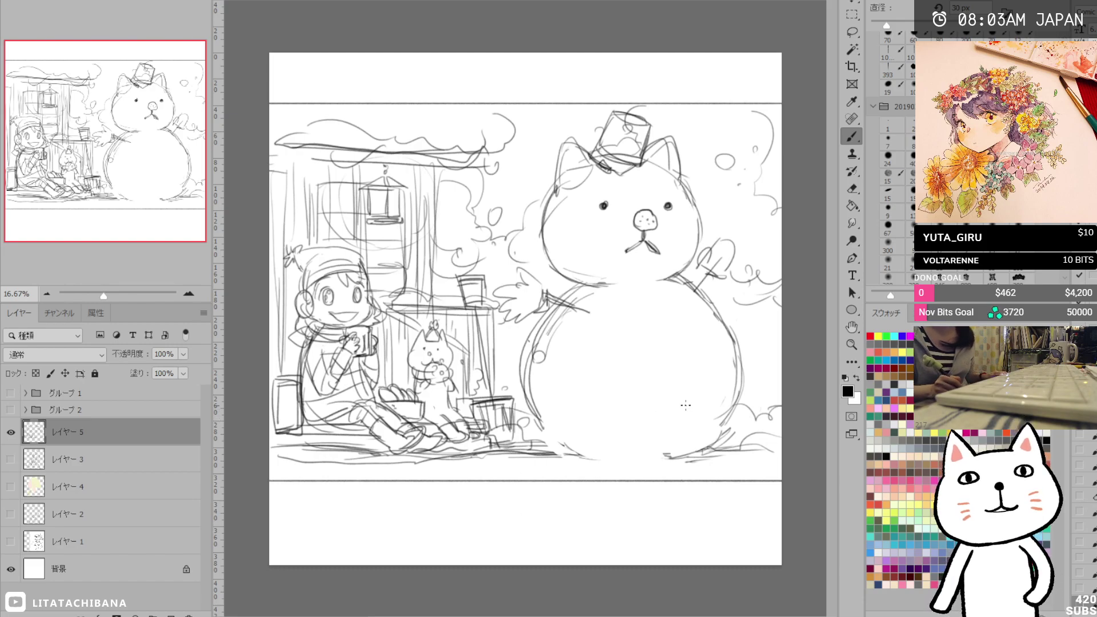
Draw a tiny eared snow figure on the ground beside the snow cat, in front of the snow mound.
key("e")
key("b")
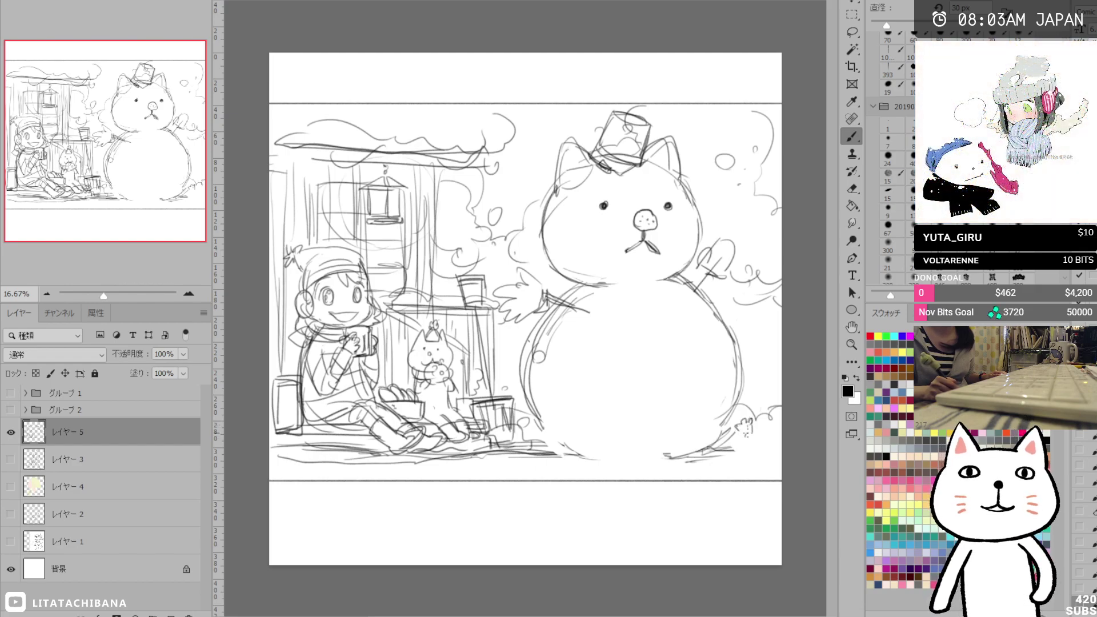
left_click_drag(753, 442, 756, 449)
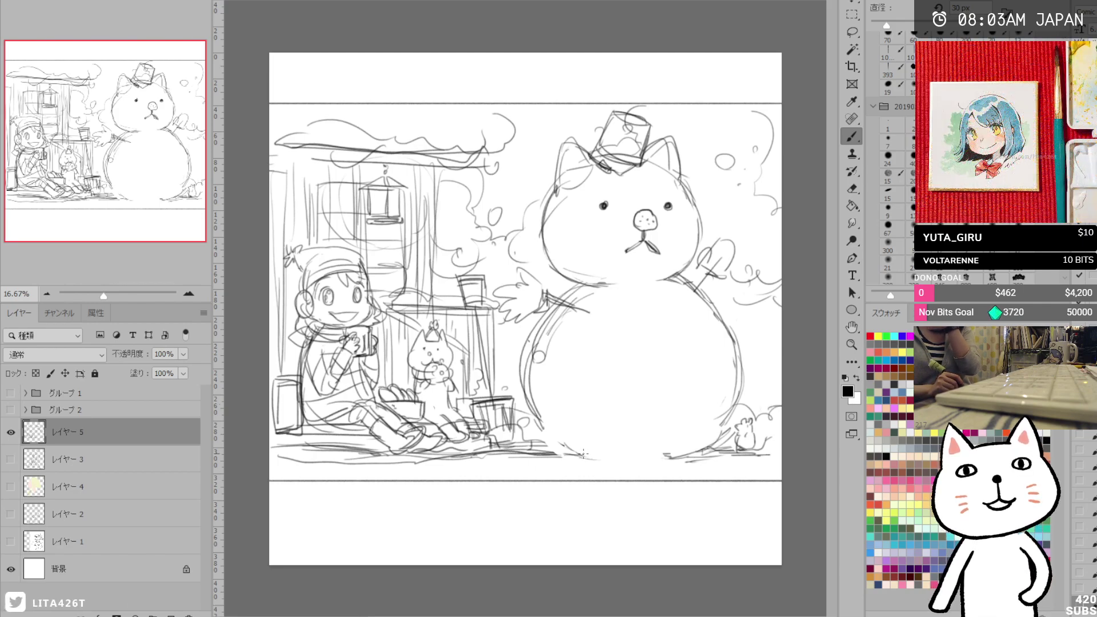
Hide the snow-cat sketch layer and rough out a large snow dome on a new layer.
left_click(10, 433)
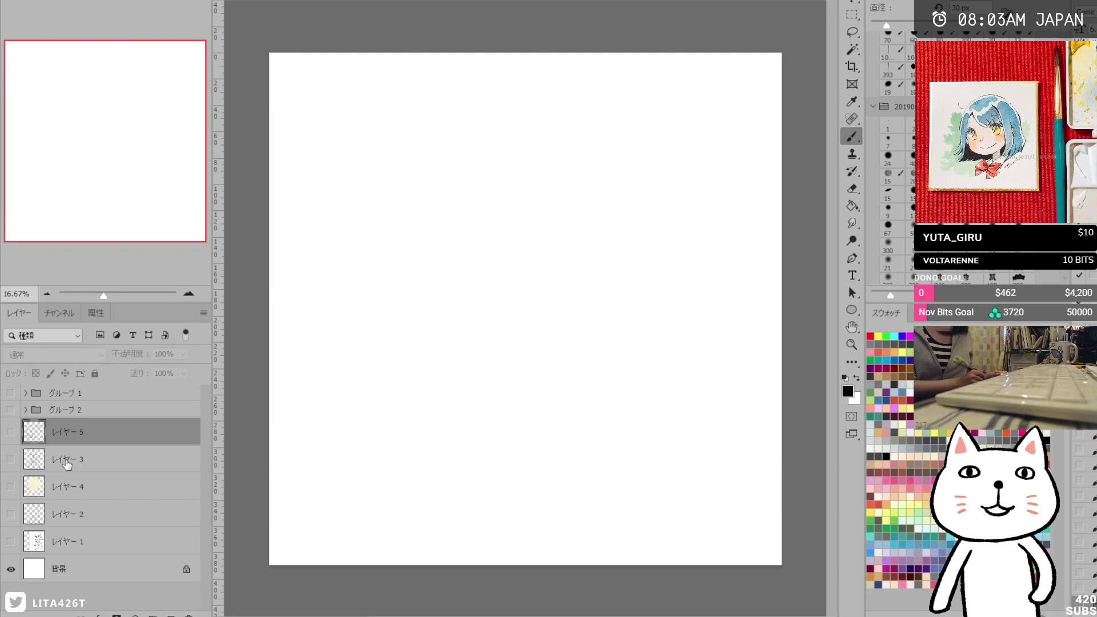
key("ctrl+shift+alt+n")
left_click_drag(542, 120, 356, 416)
left_click_drag(427, 195, 346, 400)
left_click_drag(362, 300, 595, 86)
left_click_drag(525, 98, 685, 135)
left_click_drag(631, 106, 722, 274)
mouse_move(717, 225)
left_mouse_down()
mouse_move(742, 313)
mouse_move(739, 381)
left_mouse_up()
left_click_drag(723, 207, 749, 363)
left_click_drag(744, 319, 729, 442)
left_click_drag(337, 309, 351, 451)
left_click_drag(371, 292, 353, 469)
mouse_move(349, 473)
left_mouse_down()
mouse_move(379, 479)
mouse_move(365, 472)
left_mouse_up()
Sketch the ground line under the dome and a tall arched opening in its front.
left_click_drag(379, 479, 513, 478)
left_click_drag(549, 481, 709, 483)
mouse_move(481, 471)
left_mouse_down()
mouse_move(733, 458)
mouse_move(616, 474)
left_mouse_up()
mouse_move(440, 452)
left_mouse_down()
mouse_move(457, 217)
mouse_move(661, 394)
mouse_move(648, 480)
left_mouse_up()
left_click_drag(519, 192, 419, 456)
left_click_drag(406, 403, 506, 191)
left_click_drag(629, 234, 617, 472)
mouse_move(419, 127)
left_mouse_down()
mouse_move(348, 291)
mouse_move(516, 92)
left_mouse_up()
Draw a low table with a draped blanket inside the dome's opening.
mouse_move(574, 382)
left_mouse_down()
mouse_move(487, 383)
mouse_move(601, 379)
mouse_move(483, 389)
left_mouse_up()
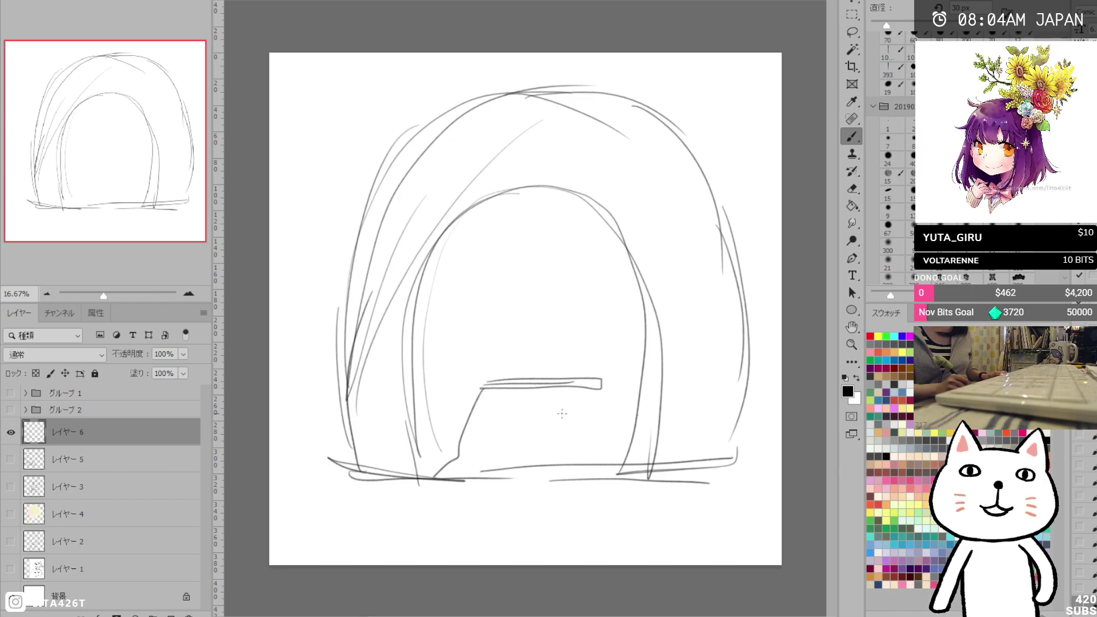
left_click_drag(603, 395, 606, 446)
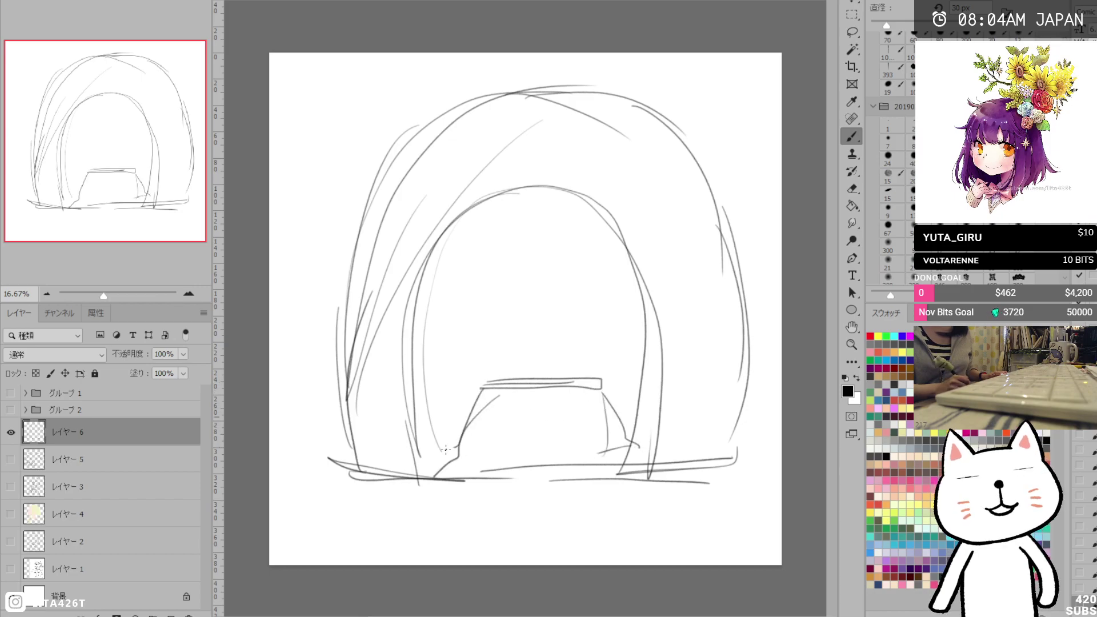
left_click_drag(450, 448, 616, 457)
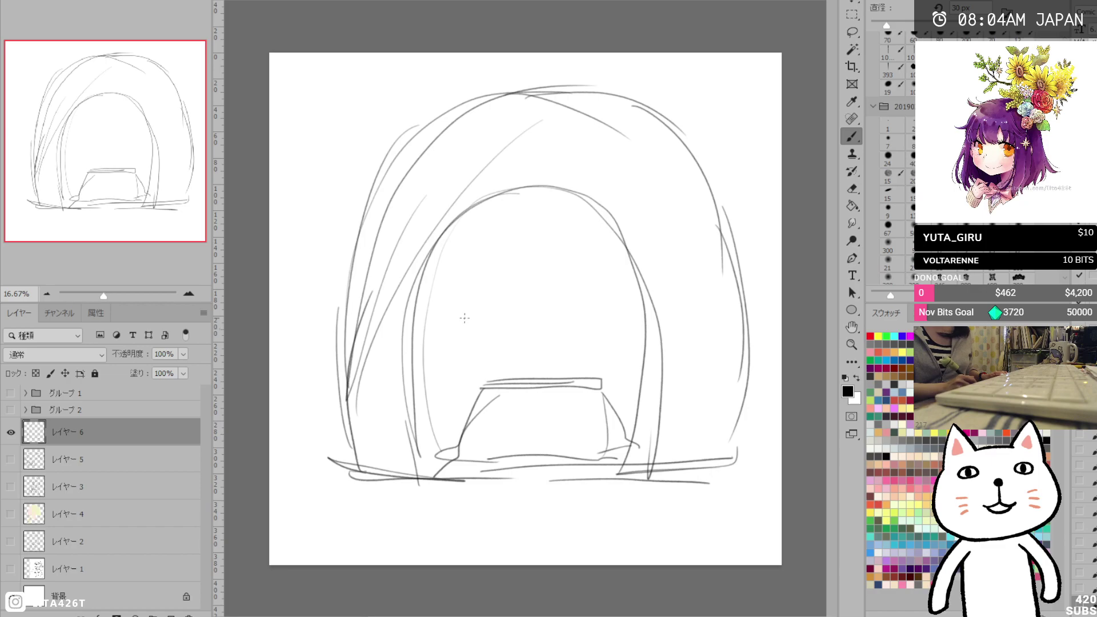
Sketch a smiling child sitting at the table's end with a cup on the tabletop.
mouse_move(465, 360)
left_mouse_down()
mouse_move(495, 362)
mouse_move(474, 349)
left_mouse_up()
left_click_drag(484, 346, 494, 348)
left_click_drag(455, 377, 438, 438)
left_click_drag(494, 370, 506, 381)
mouse_move(477, 375)
left_mouse_down()
mouse_move(499, 383)
mouse_move(510, 367)
mouse_move(522, 377)
left_mouse_up()
mouse_move(472, 327)
left_mouse_down()
mouse_move(453, 349)
mouse_move(448, 338)
mouse_move(497, 328)
mouse_move(510, 366)
left_mouse_up()
left_click_drag(461, 357, 444, 379)
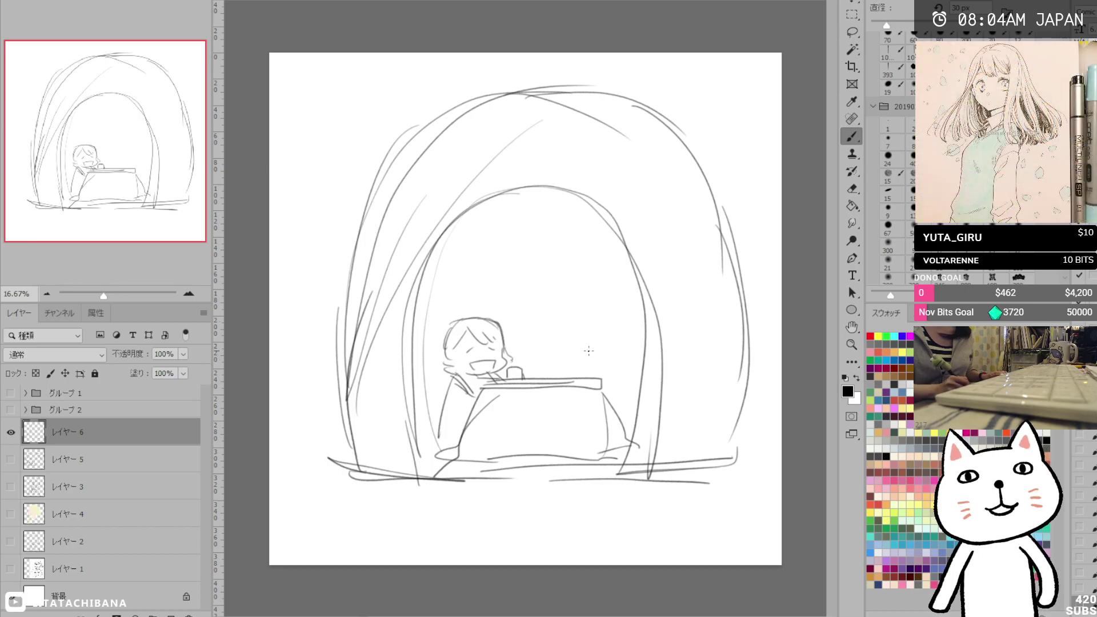
Draw a small cat resting on the floor in front of the table blanket.
left_click_drag(578, 361, 605, 354)
key("e")
key("b")
mouse_move(566, 429)
left_mouse_down()
mouse_move(596, 433)
mouse_move(567, 454)
mouse_move(607, 451)
mouse_move(566, 456)
mouse_move(611, 454)
mouse_move(565, 454)
mouse_move(609, 453)
left_mouse_up()
key("e")
key("b")
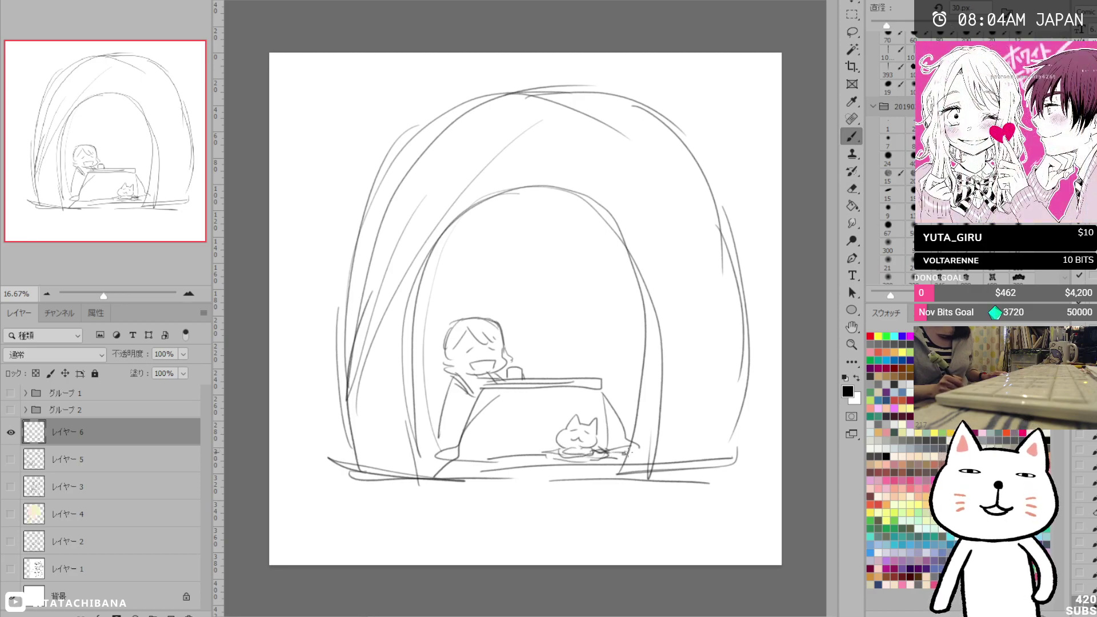
Erase the dome's rough side lines and redraw both side walls slightly wider down to the ground.
key("e")
mouse_move(392, 252)
left_mouse_down()
mouse_move(383, 305)
mouse_move(389, 247)
mouse_move(355, 297)
left_mouse_up()
key("b")
left_click_drag(360, 248, 327, 426)
mouse_move(409, 128)
left_mouse_down()
mouse_move(332, 340)
mouse_move(324, 466)
left_mouse_up()
key("e")
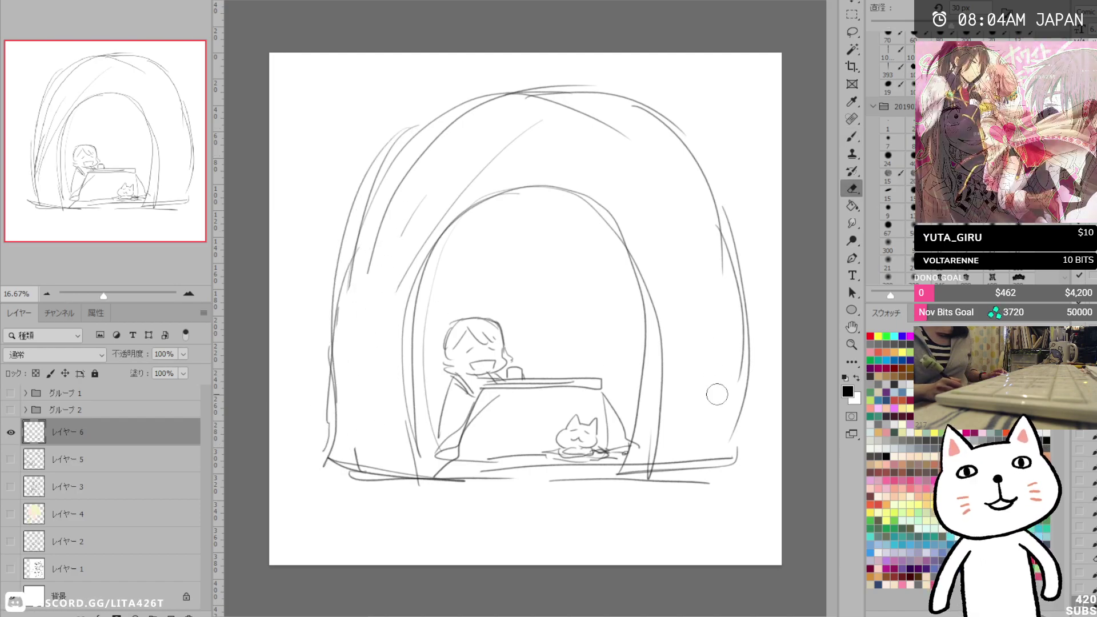
left_click_drag(740, 384, 741, 454)
key("b")
mouse_move(730, 225)
left_mouse_down()
mouse_move(752, 457)
mouse_move(711, 480)
left_mouse_up()
Strengthen the dome's base edge and sketch curved snow contours on the ground in front of it.
left_click_drag(325, 469, 447, 484)
left_click_drag(363, 498, 468, 494)
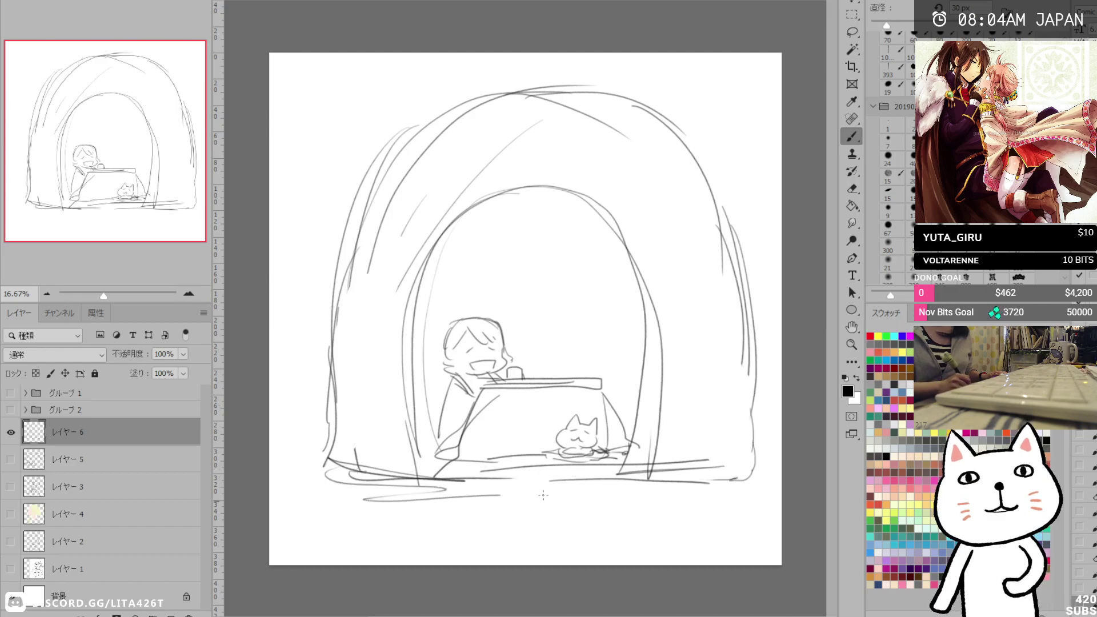
mouse_move(689, 490)
left_mouse_down()
mouse_move(446, 534)
mouse_move(580, 517)
left_mouse_up()
Scatter small falling snowflakes in the sky on both sides of the dome.
left_click_drag(315, 156, 344, 166)
left_click_drag(349, 112, 343, 119)
left_click_drag(333, 86, 361, 75)
left_click_drag(729, 148, 753, 198)
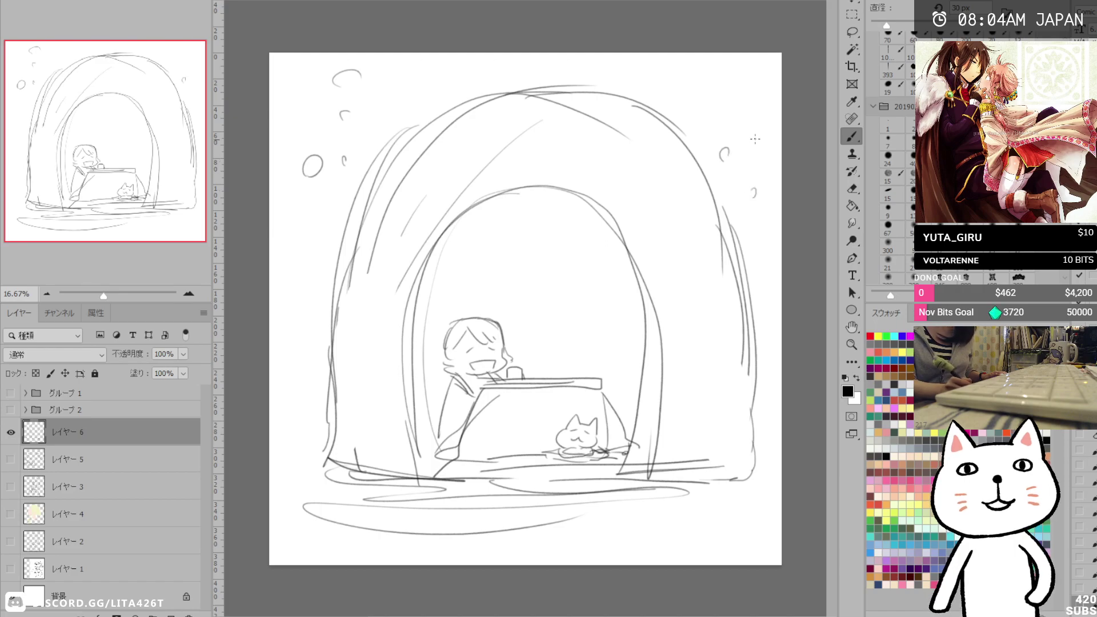
left_click_drag(755, 117, 749, 131)
left_click_drag(744, 239, 745, 247)
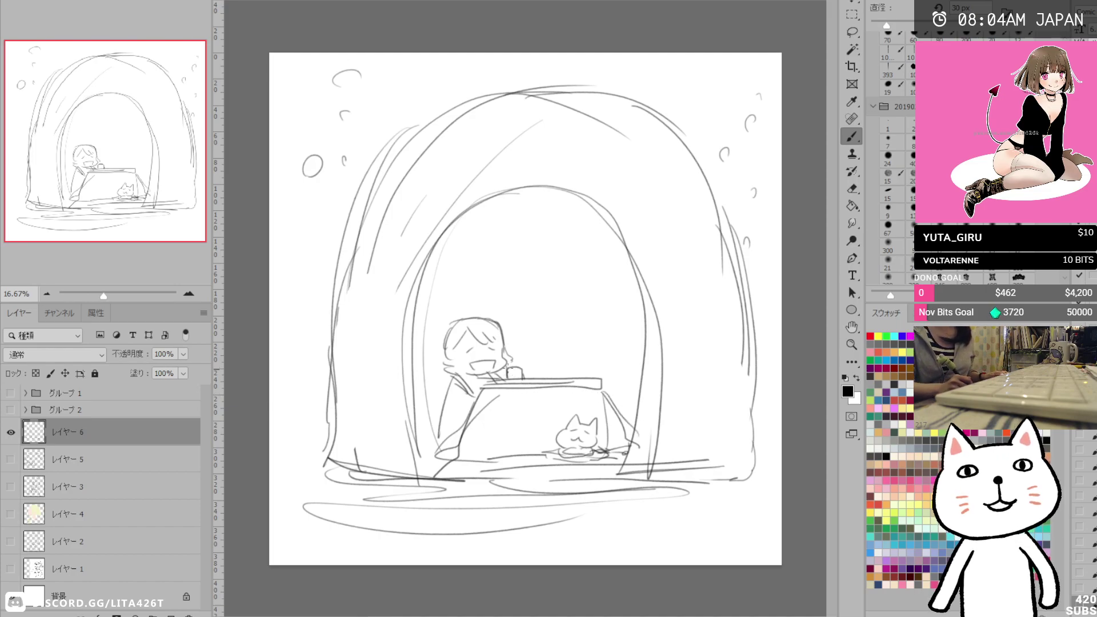
Draw a bowl of fruit, a teapot and a jar on the table, and give the child a cross-hatched jacket.
mouse_move(535, 368)
left_mouse_down()
mouse_move(563, 374)
mouse_move(535, 363)
mouse_move(566, 361)
left_mouse_up()
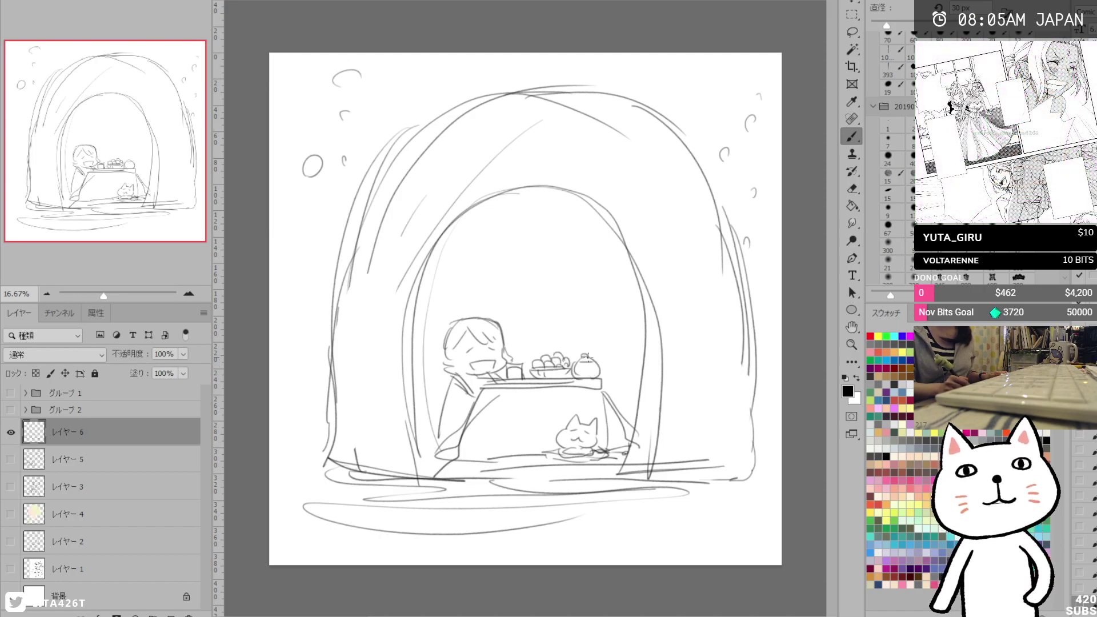
mouse_move(576, 352)
left_mouse_down()
mouse_move(596, 359)
mouse_move(569, 371)
mouse_move(604, 380)
left_mouse_up()
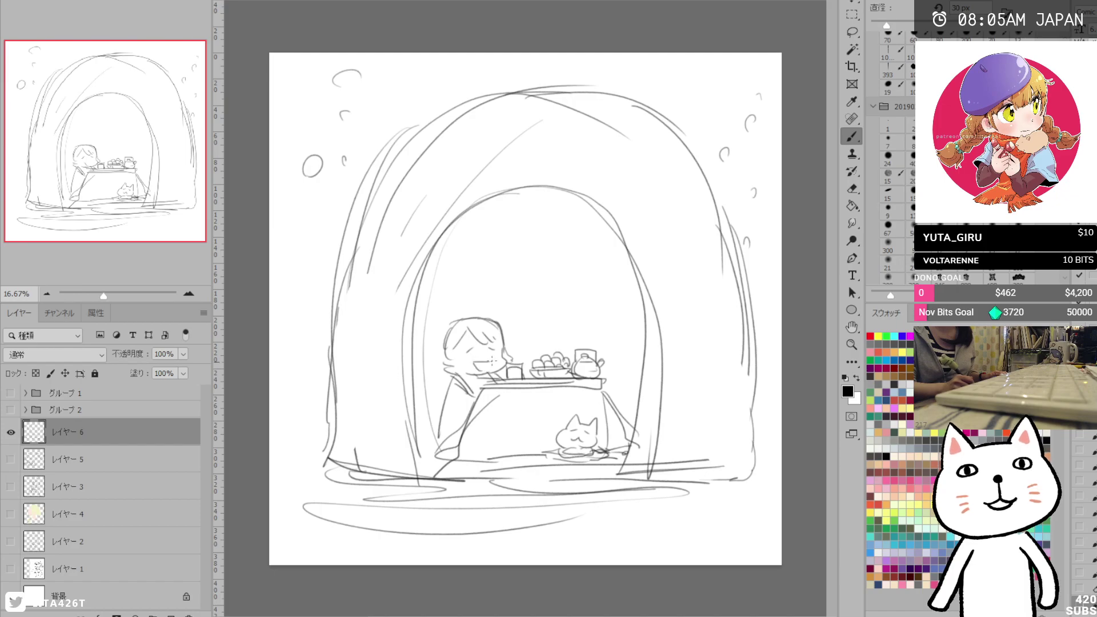
mouse_move(471, 360)
left_mouse_down()
mouse_move(501, 366)
mouse_move(454, 373)
mouse_move(494, 380)
mouse_move(429, 428)
left_mouse_up()
mouse_move(462, 390)
left_mouse_down()
mouse_move(436, 422)
mouse_move(445, 434)
mouse_move(463, 418)
mouse_move(422, 451)
left_mouse_up()
left_click_drag(426, 452, 449, 465)
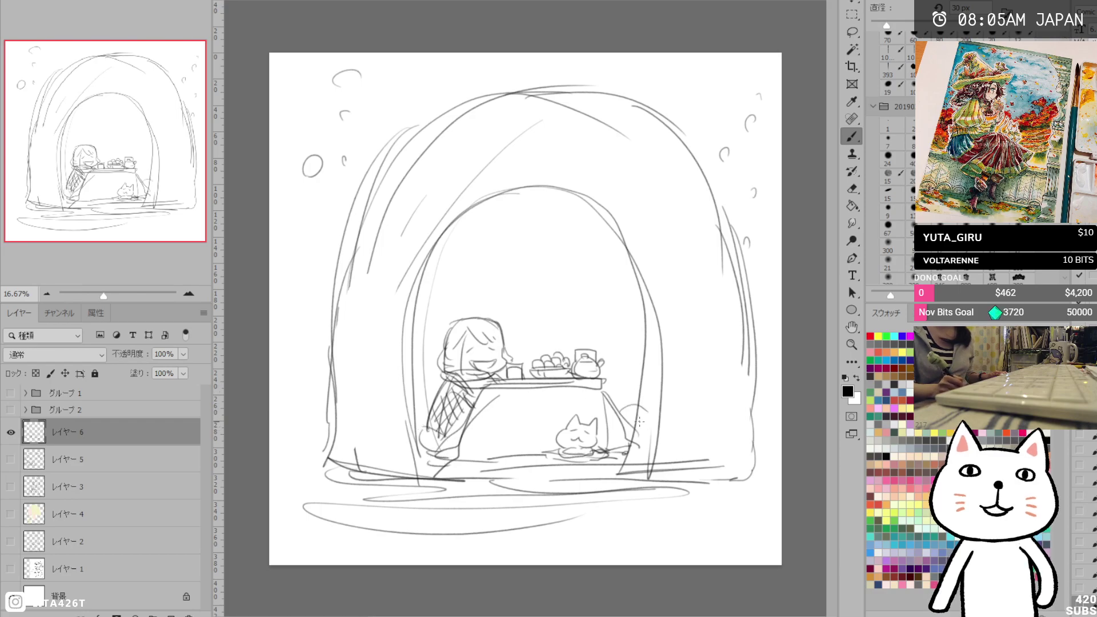
Add curved lines on the dome's inner wall and draw a lantern behind the fruit bowl on the table.
left_click_drag(488, 278, 534, 229)
left_click_drag(513, 253, 574, 259)
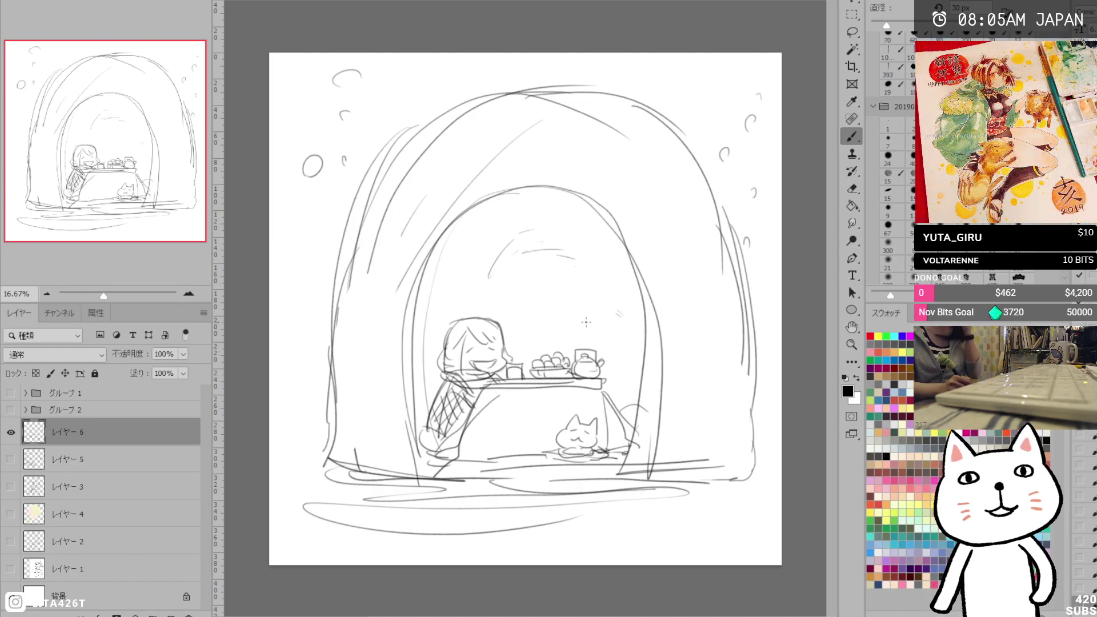
left_click_drag(584, 332, 634, 331)
key("e")
key("b")
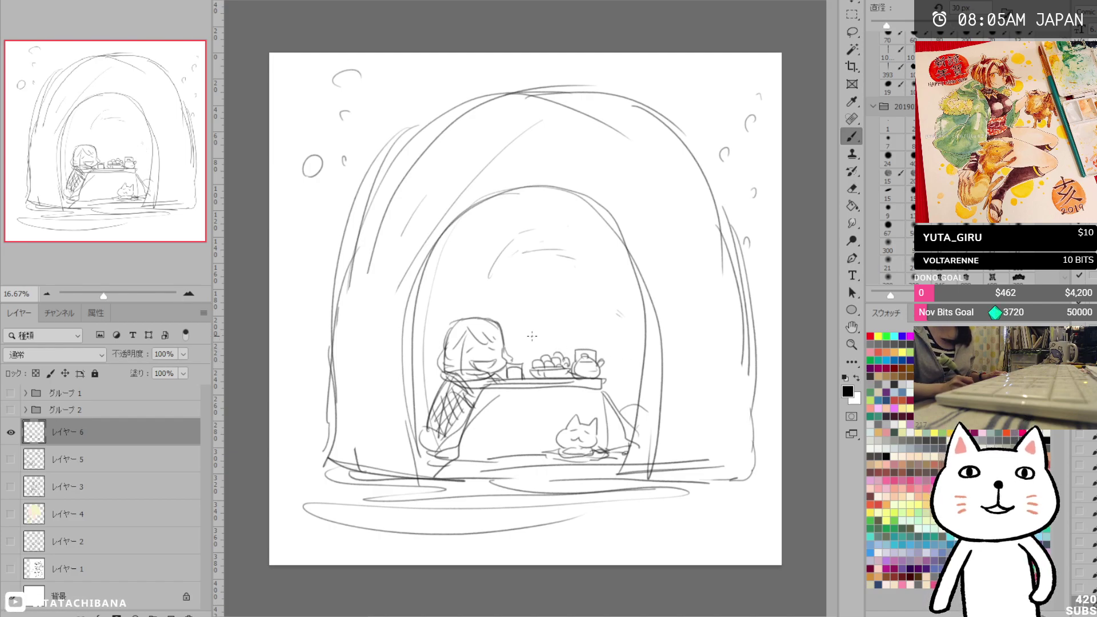
mouse_move(540, 321)
left_mouse_down()
mouse_move(537, 350)
mouse_move(549, 352)
mouse_move(533, 328)
mouse_move(568, 322)
mouse_move(554, 313)
mouse_move(542, 353)
mouse_move(551, 354)
left_mouse_up()
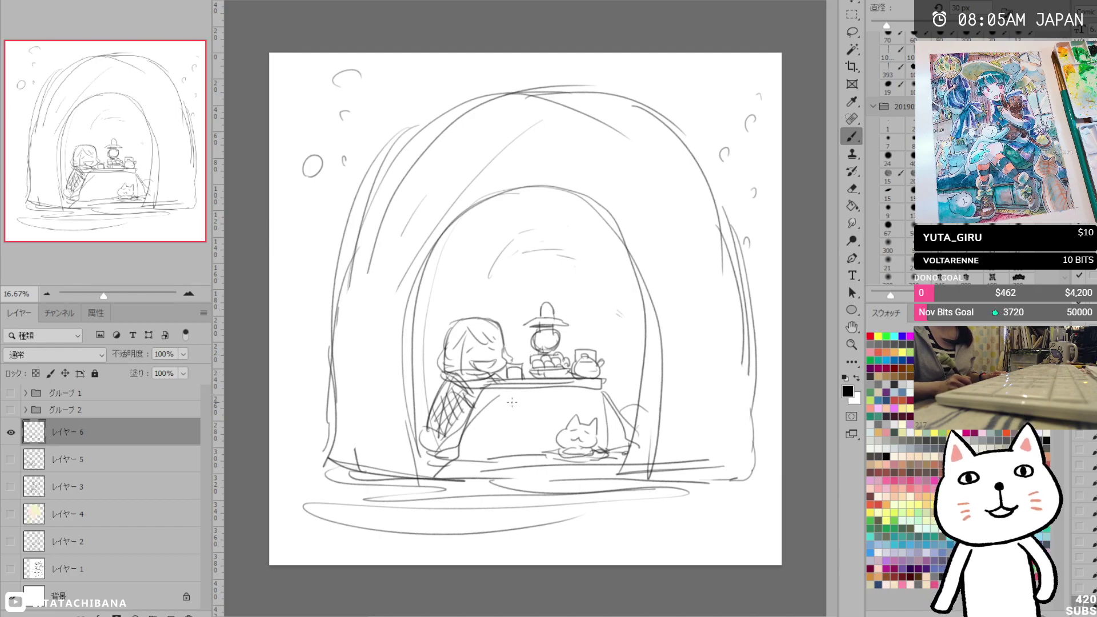
Reinforce the table blanket and floor edge, and extend the snowy ground lines around the dome.
left_click_drag(594, 406, 637, 449)
left_click_drag(447, 466, 675, 473)
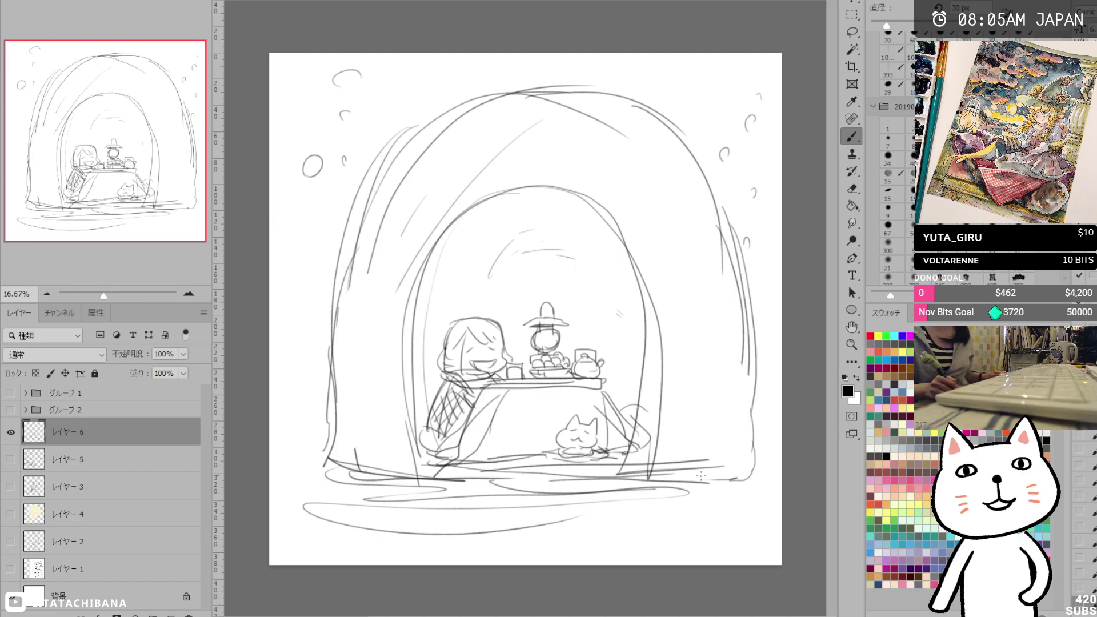
mouse_move(323, 448)
left_mouse_down()
mouse_move(297, 439)
mouse_move(334, 426)
left_mouse_up()
left_click_drag(753, 477, 780, 483)
mouse_move(768, 526)
left_mouse_down()
mouse_move(722, 543)
mouse_move(618, 538)
left_mouse_up()
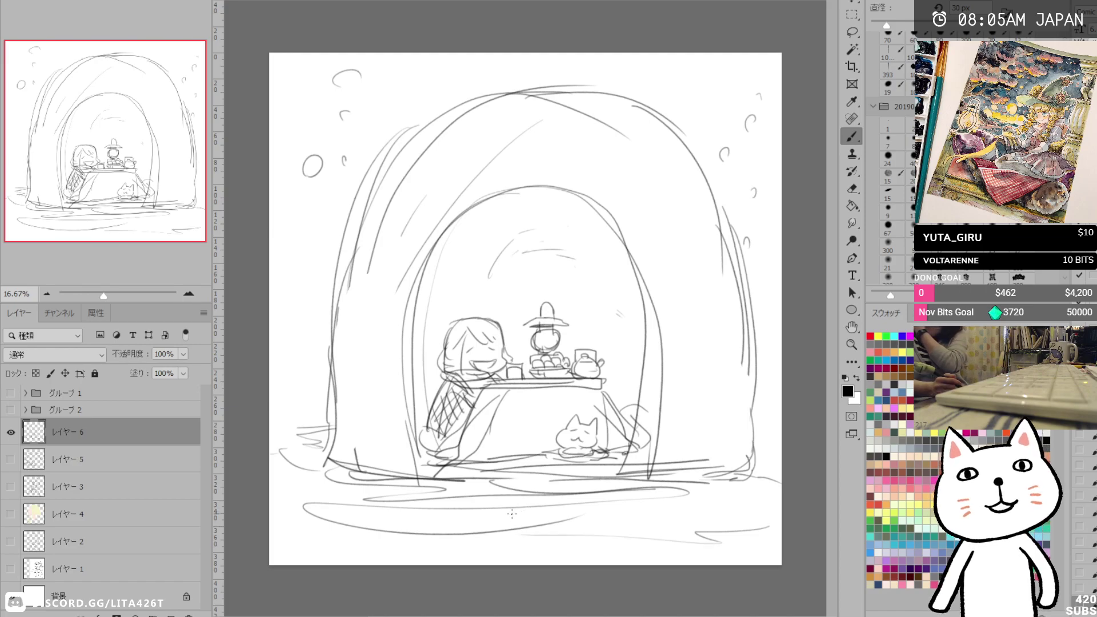
Handwrite the note "kamakura made by snow" beside the top of the dome with an arrow pointing to it.
left_click_drag(654, 93, 680, 80)
left_click_drag(688, 75, 755, 107)
left_click_drag(760, 100, 767, 109)
mouse_move(685, 102)
left_mouse_down()
mouse_move(733, 122)
mouse_move(730, 166)
left_mouse_up()
left_click_drag(736, 160, 753, 172)
left_click_drag(755, 166, 762, 175)
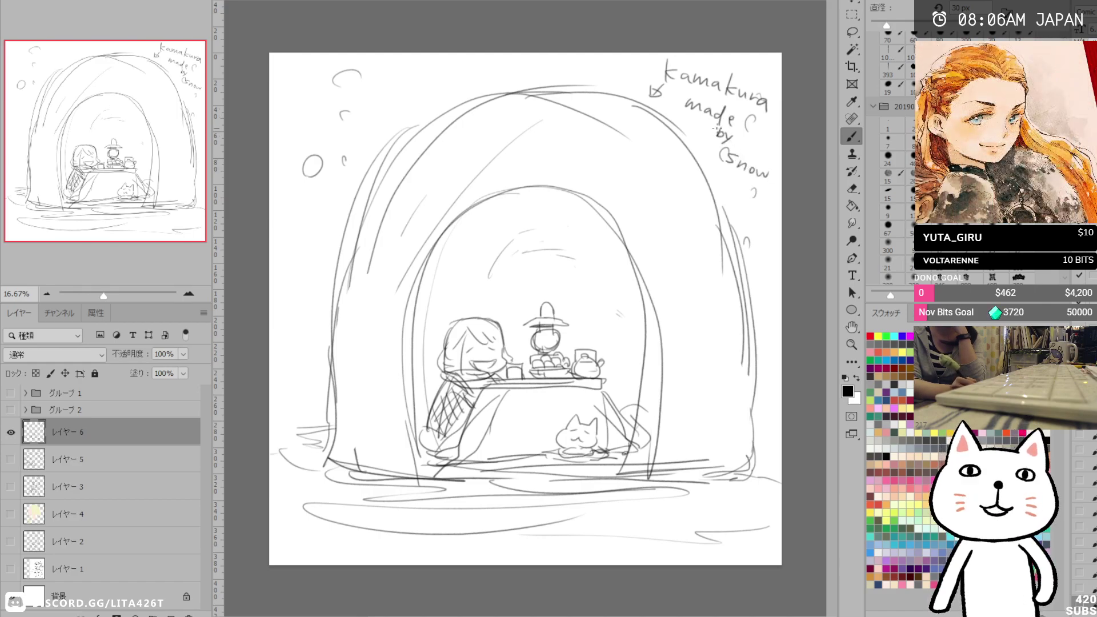
Change the handwritten "by" in the kamakura note to "from" and sketch an extra contour along the dome's lower right side.
left_click_drag(734, 137, 757, 147)
left_click_drag(758, 384, 721, 481)
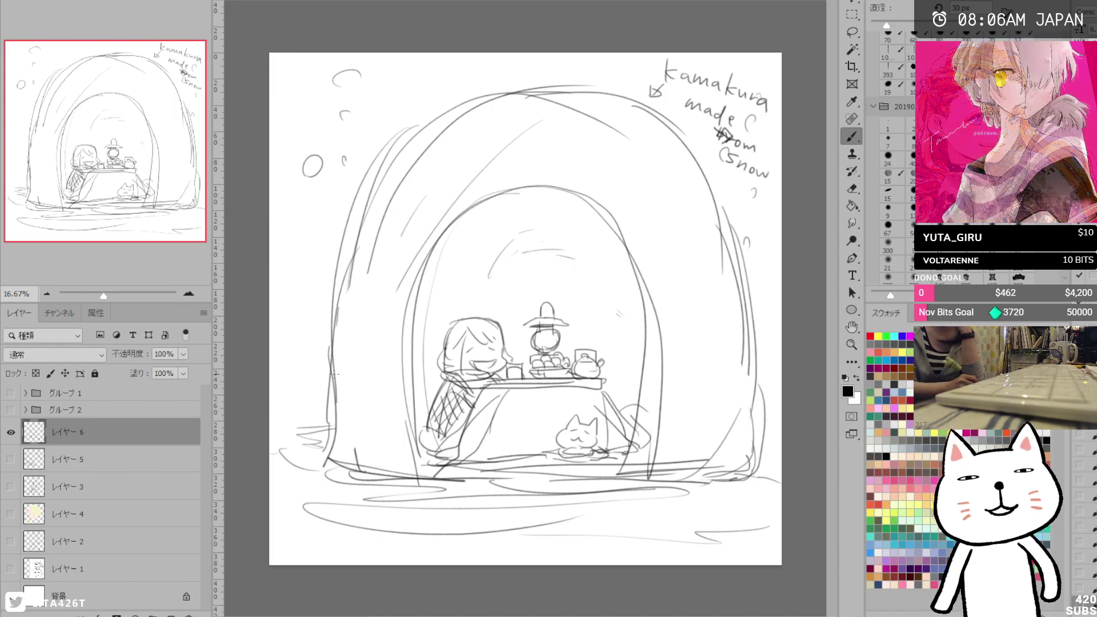
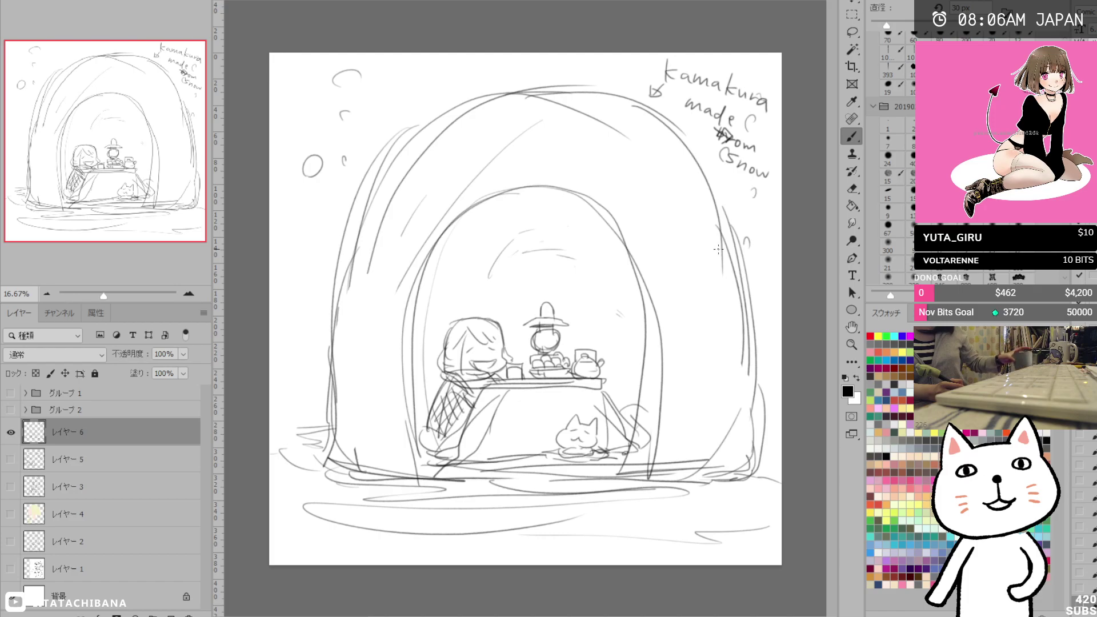
key("e")
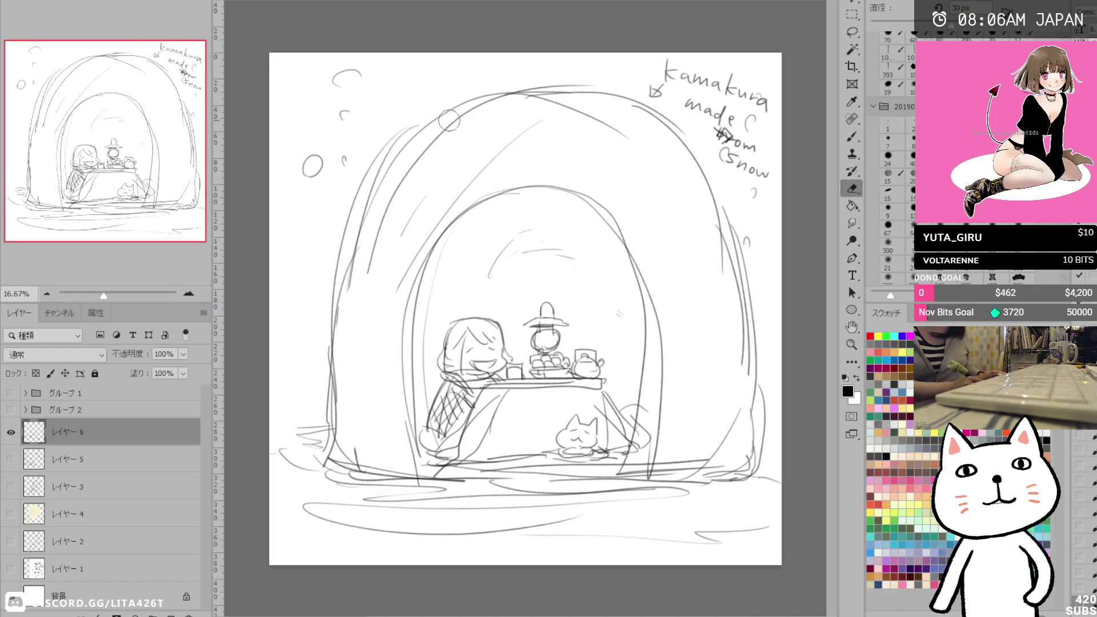
left_click_drag(428, 143, 390, 151)
key("ctrl+z")
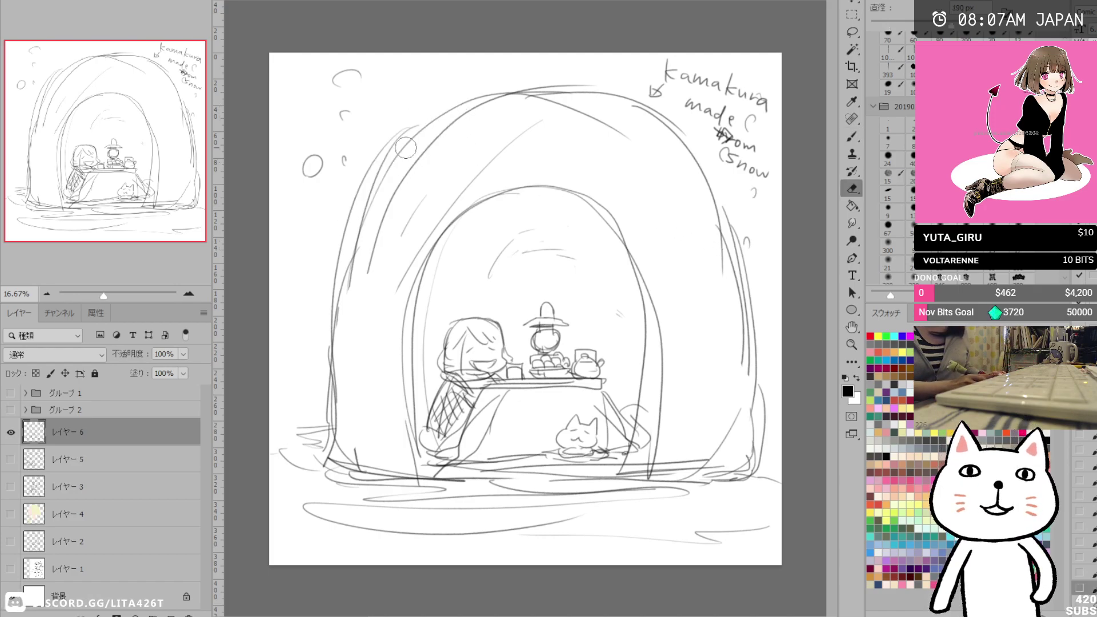
Copy the child, table and cat from the dome sketch onto a new layer and hide the original dome layer.
key("l")
mouse_move(586, 497)
left_mouse_down()
mouse_move(485, 517)
mouse_move(645, 303)
mouse_move(608, 477)
left_mouse_up()
key("ctrl+c")
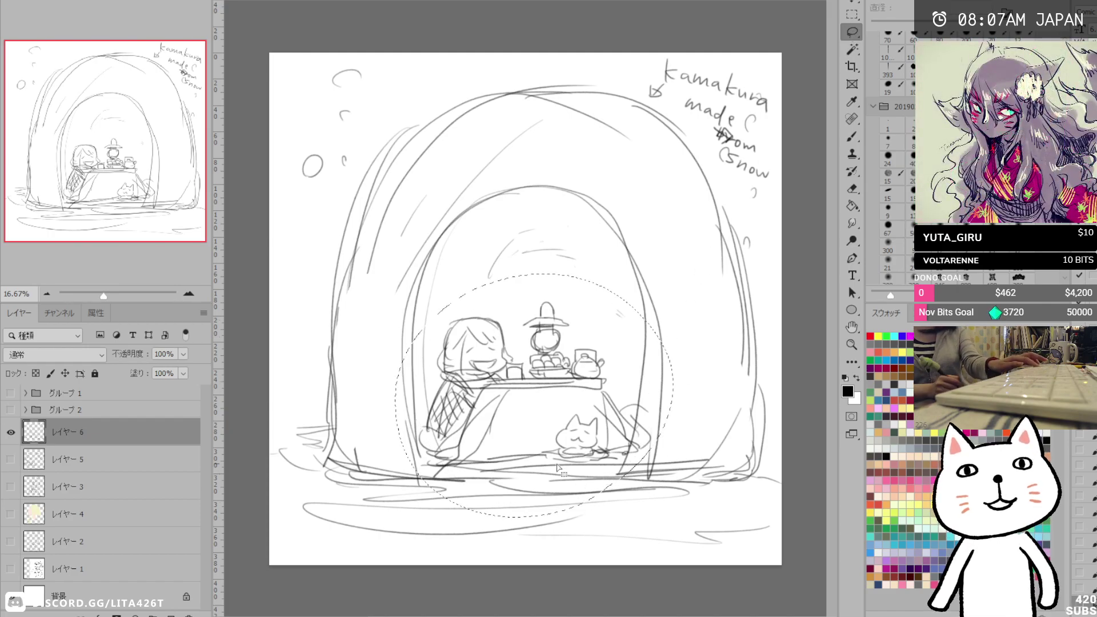
left_click(170, 614)
key("ctrl+v")
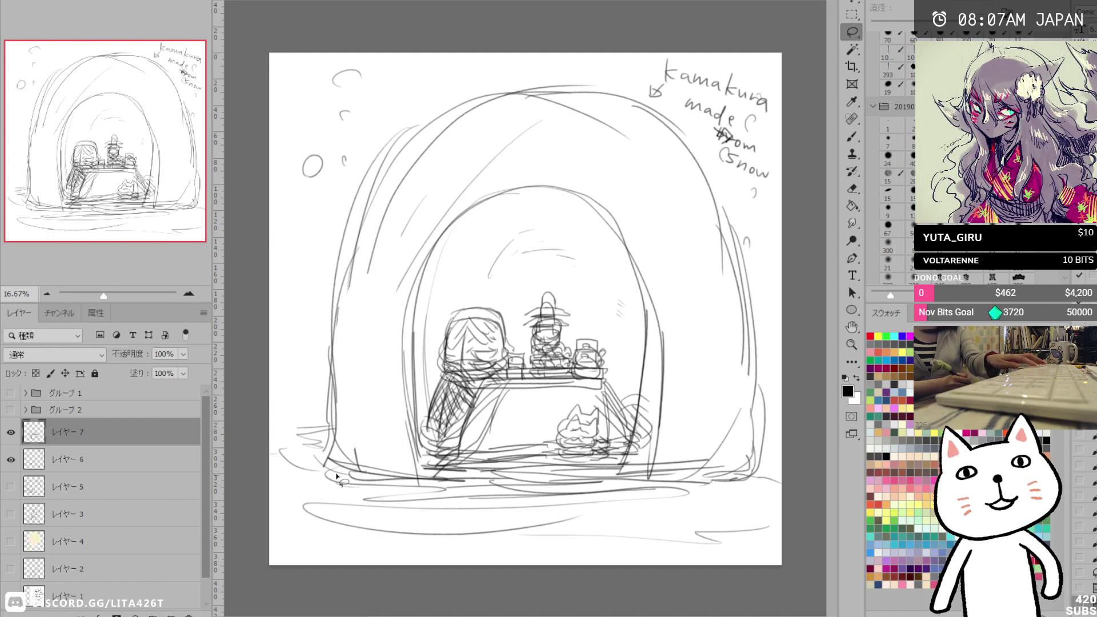
left_click(10, 459)
Move the copied table scene toward the canvas's left side and enlarge it to fill most of the width.
left_click(848, 3)
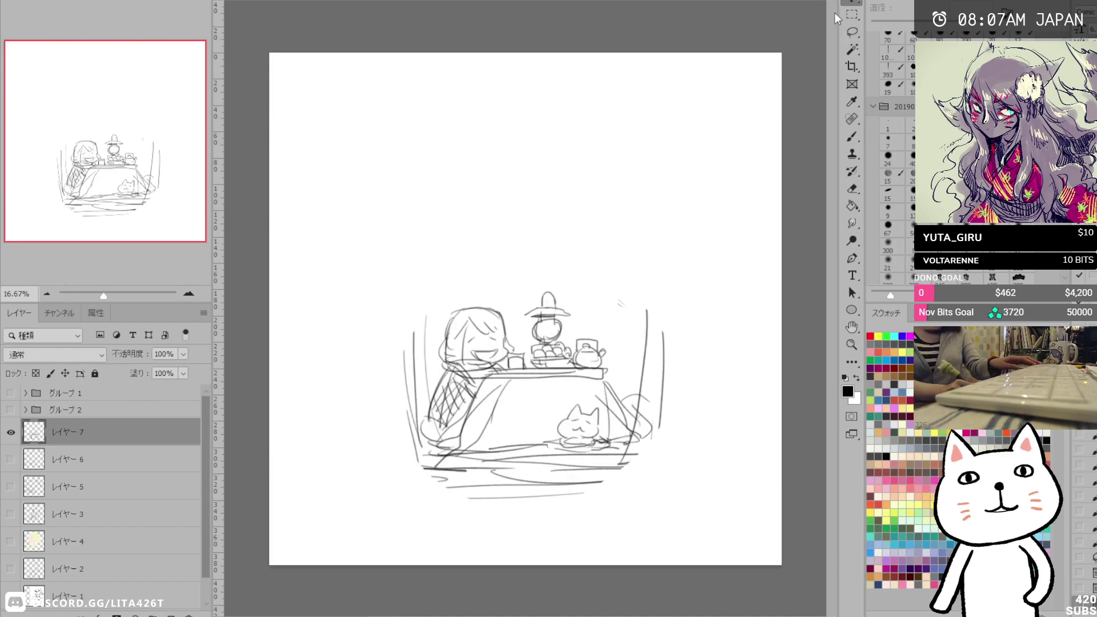
left_click_drag(508, 385, 405, 343)
key("ctrl+t")
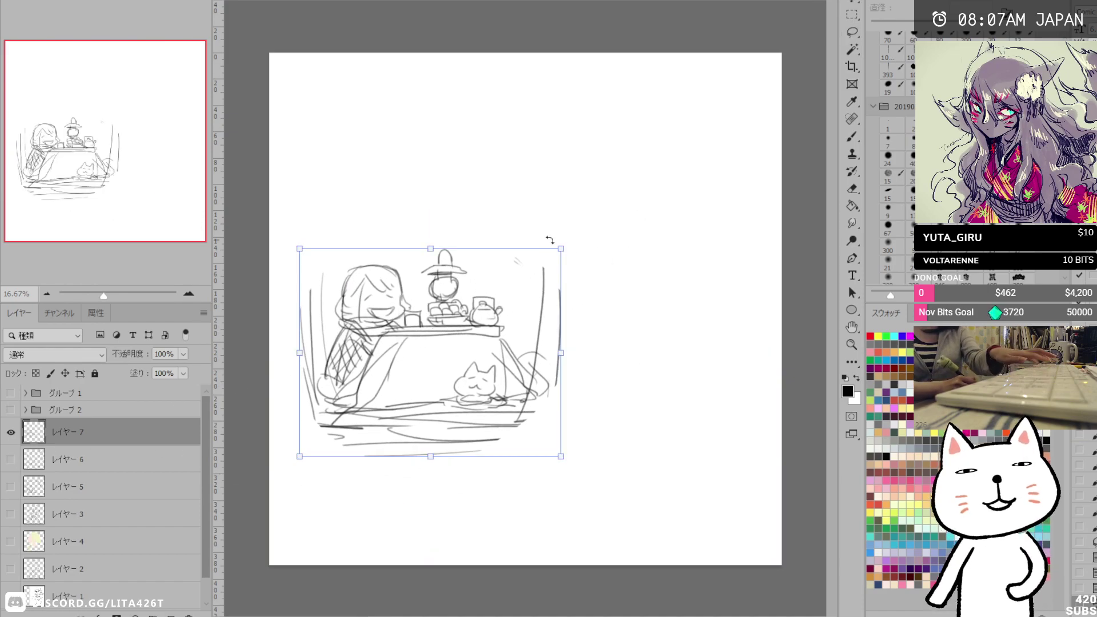
left_click_drag(568, 235, 668, 140)
left_click_drag(542, 286, 529, 331)
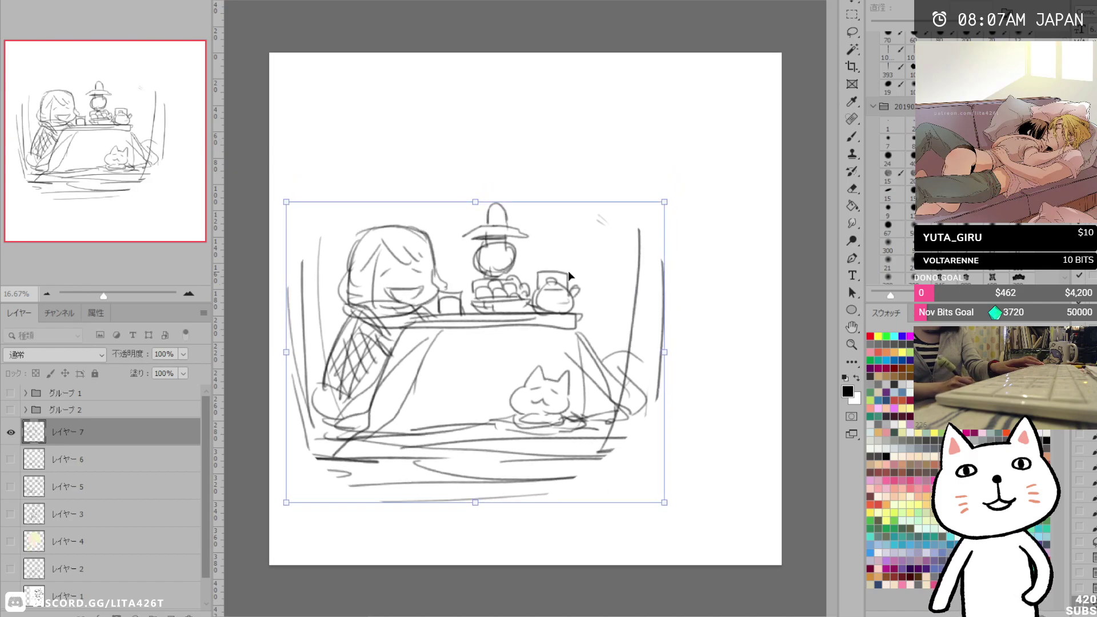
left_click(849, 13)
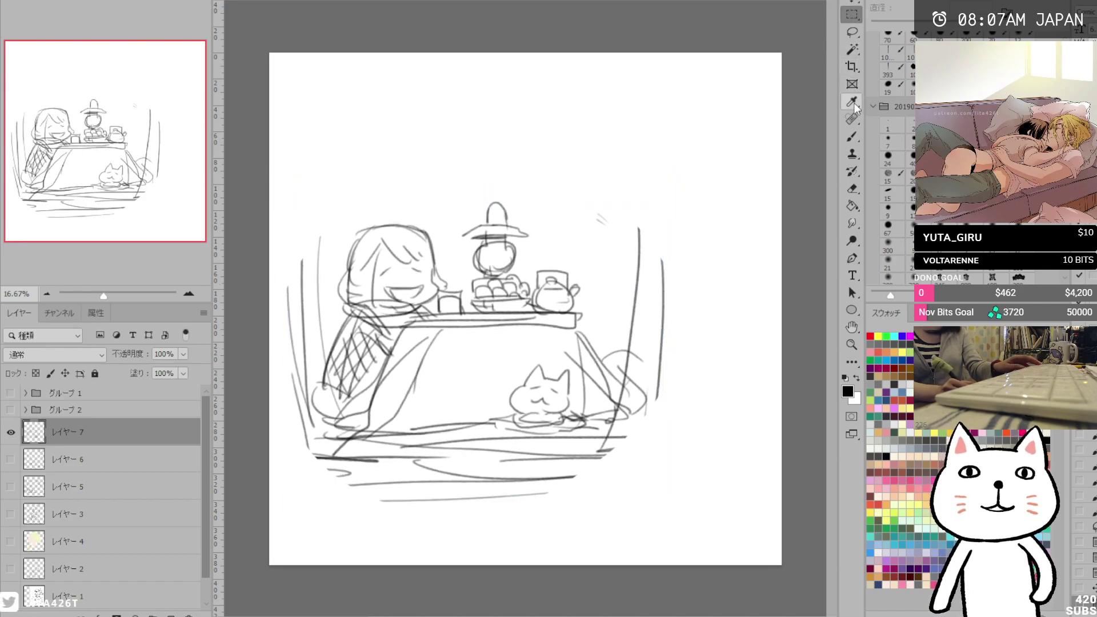
Draw straight horizontal frame lines across the full canvas, one above and one below the table scene.
left_click(851, 136)
left_click_drag(262, 131, 789, 131)
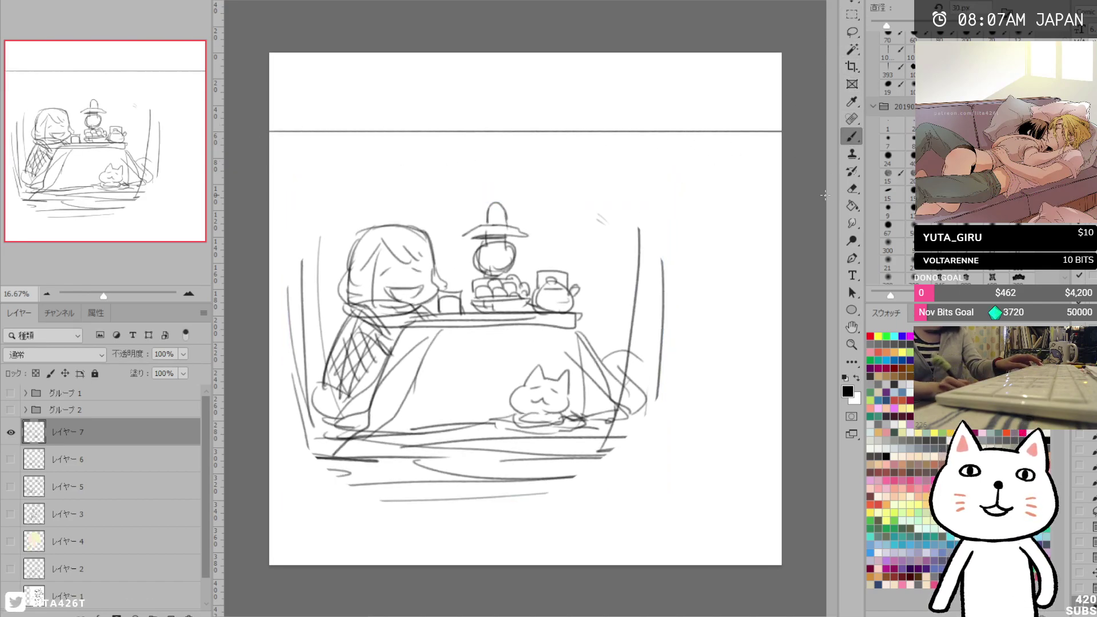
left_click_drag(789, 493, 262, 493)
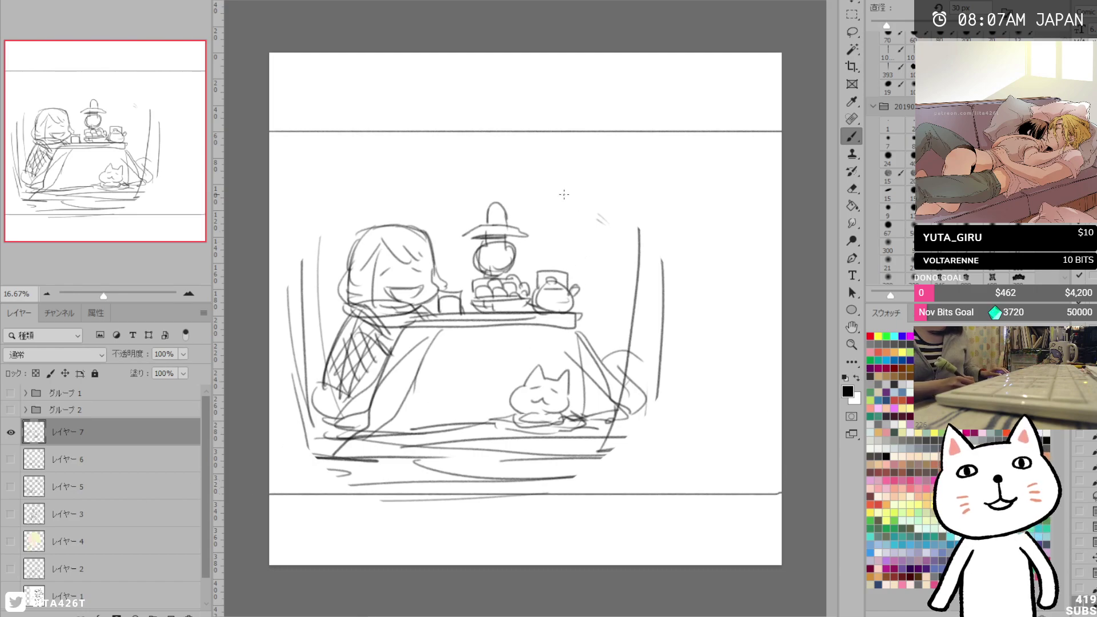
Sketch a large two-pane window on the wall behind the right end of the table.
left_click_drag(535, 273, 528, 160)
mouse_move(677, 152)
left_mouse_down()
mouse_move(753, 270)
mouse_move(597, 307)
left_mouse_up()
mouse_move(521, 164)
left_mouse_down()
mouse_move(700, 153)
mouse_move(756, 288)
mouse_move(577, 311)
left_mouse_up()
left_click_drag(633, 155, 649, 322)
Draw a stacked snowman with animal ears and a face outside the window's right pane.
mouse_move(698, 255)
left_mouse_down()
mouse_move(735, 271)
mouse_move(710, 247)
mouse_move(716, 283)
mouse_move(695, 283)
mouse_move(737, 284)
left_mouse_up()
left_click_drag(672, 308, 741, 303)
mouse_move(740, 247)
left_mouse_down()
mouse_move(740, 256)
mouse_move(721, 249)
left_mouse_up()
left_click_drag(702, 208, 673, 287)
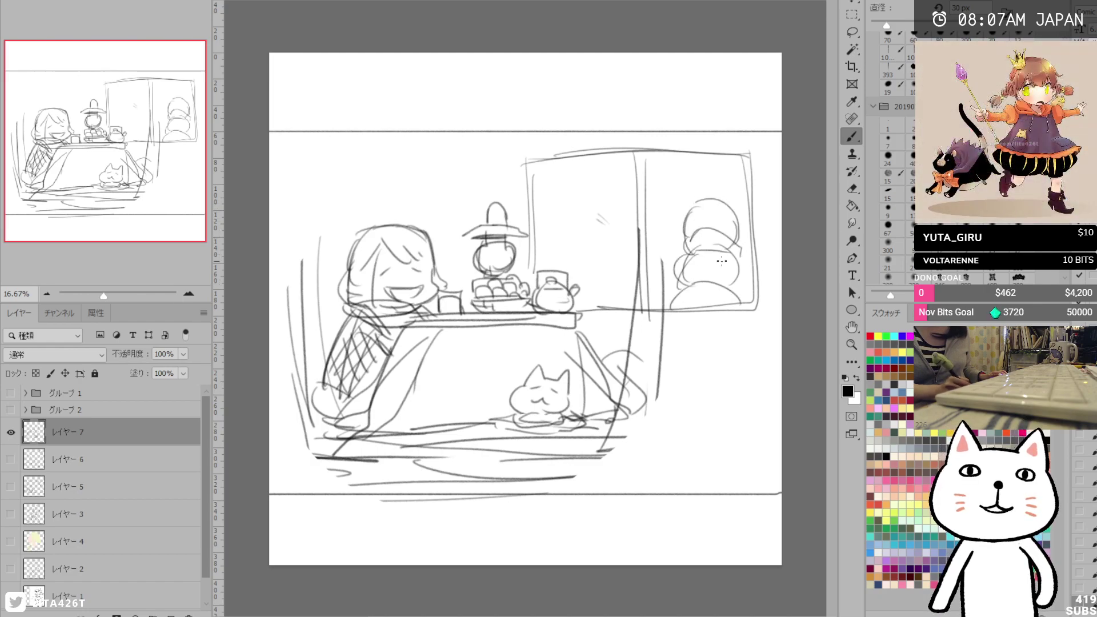
left_click(698, 213)
left_click(722, 214)
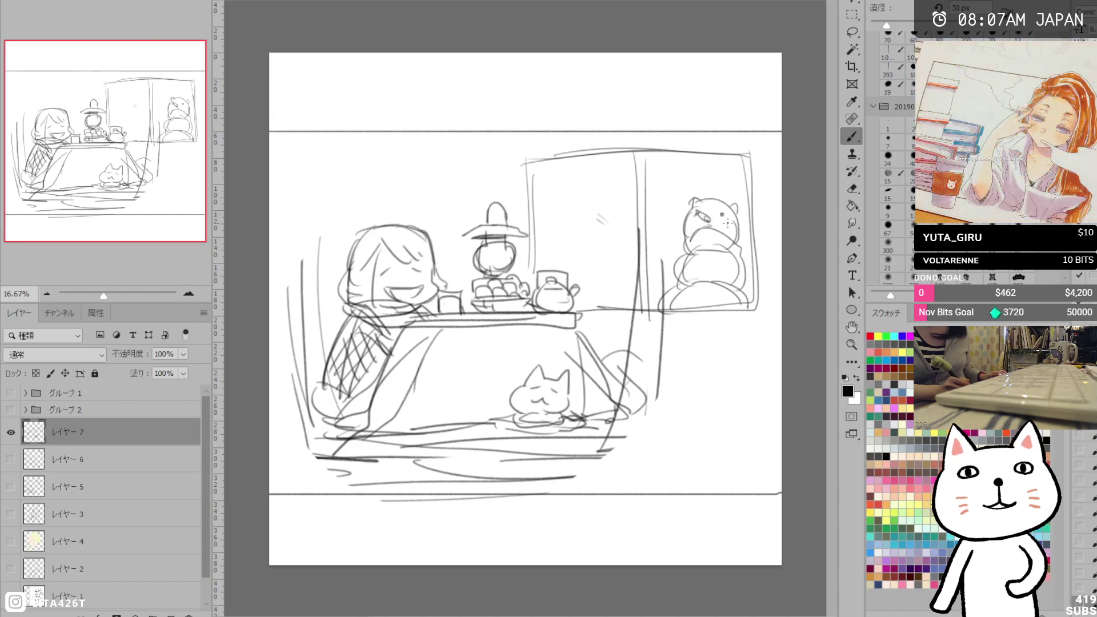
Add bushy tree outlines and small snowflakes outside the window, and reinforce the window frame.
mouse_move(544, 189)
left_mouse_down()
mouse_move(576, 232)
mouse_move(549, 261)
left_mouse_up()
mouse_move(621, 268)
left_mouse_down()
mouse_move(656, 226)
mouse_move(681, 231)
left_mouse_up()
left_click_drag(646, 189, 616, 195)
left_click_drag(620, 206, 623, 222)
left_click_drag(688, 173, 692, 175)
mouse_move(531, 154)
left_mouse_down()
mouse_move(536, 247)
mouse_move(751, 155)
mouse_move(627, 309)
mouse_move(599, 308)
left_mouse_up()
left_click_drag(515, 162, 550, 171)
Draw the base lines of the wall and the floor edge running from the table to the right frame edge.
left_click_drag(620, 396, 734, 396)
left_click_drag(640, 406, 781, 400)
left_click_drag(451, 436, 781, 451)
Draw a heater with vertical slats and a base below the window, and outline a rounded rug under the table.
left_click_drag(691, 351, 692, 396)
mouse_move(741, 349)
left_mouse_down()
mouse_move(731, 401)
mouse_move(731, 339)
mouse_move(755, 410)
left_mouse_up()
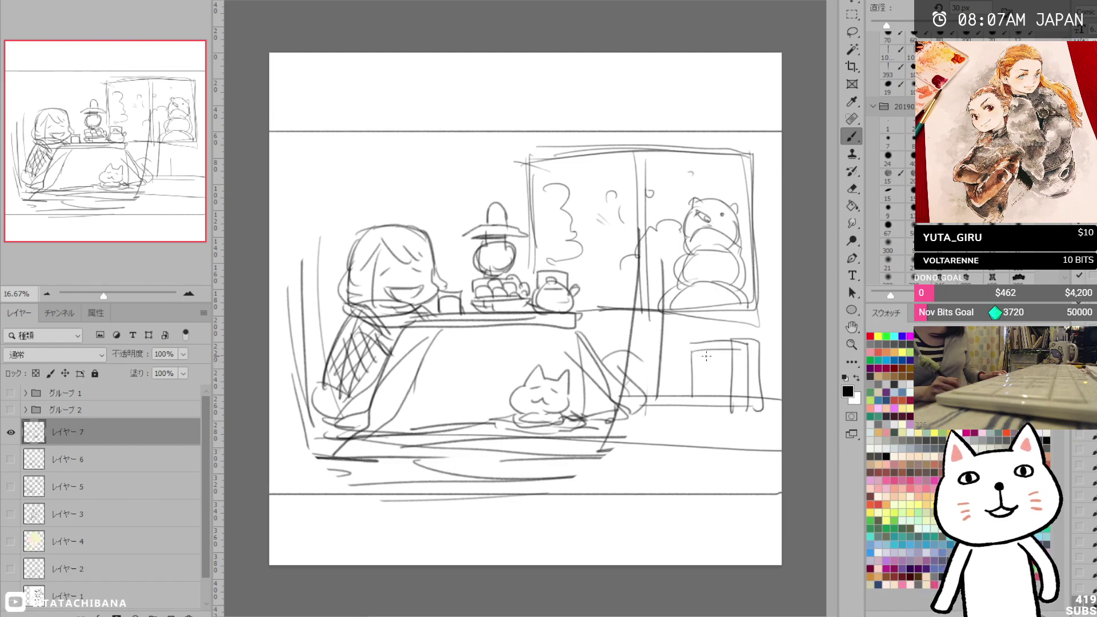
mouse_move(690, 336)
left_mouse_down()
mouse_move(682, 411)
mouse_move(727, 412)
mouse_move(699, 409)
left_mouse_up()
left_click_drag(714, 357, 711, 410)
mouse_move(723, 357)
left_mouse_down()
mouse_move(721, 399)
mouse_move(678, 424)
left_mouse_up()
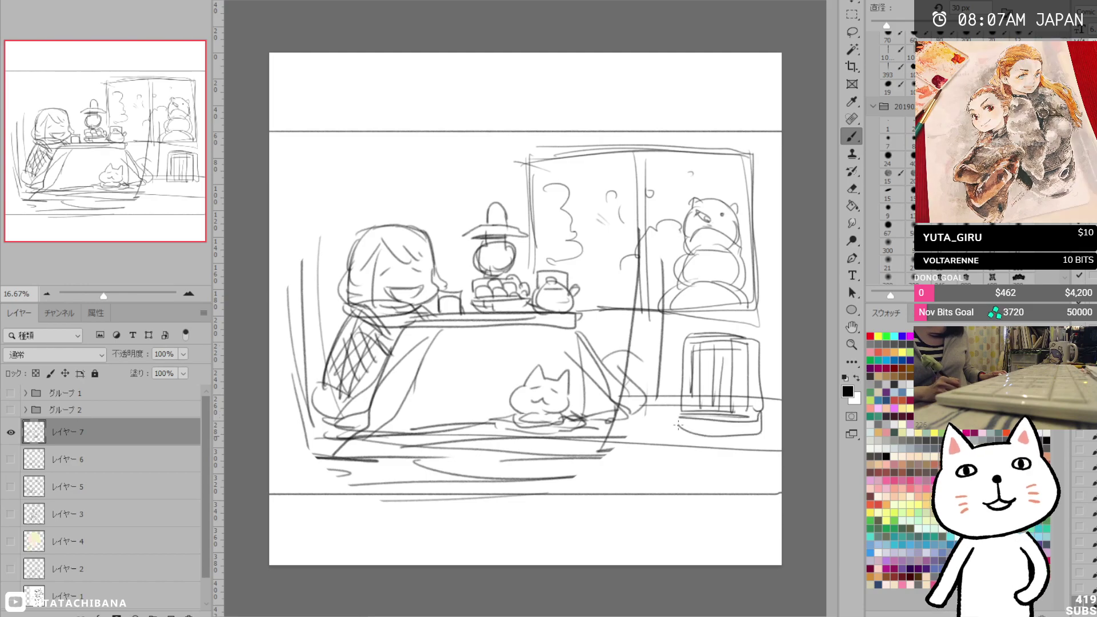
left_click_drag(752, 400, 751, 422)
mouse_move(615, 407)
left_mouse_down()
mouse_move(639, 430)
mouse_move(530, 453)
mouse_move(357, 450)
mouse_move(439, 472)
mouse_move(620, 447)
left_mouse_up()
left_click_drag(329, 438, 363, 456)
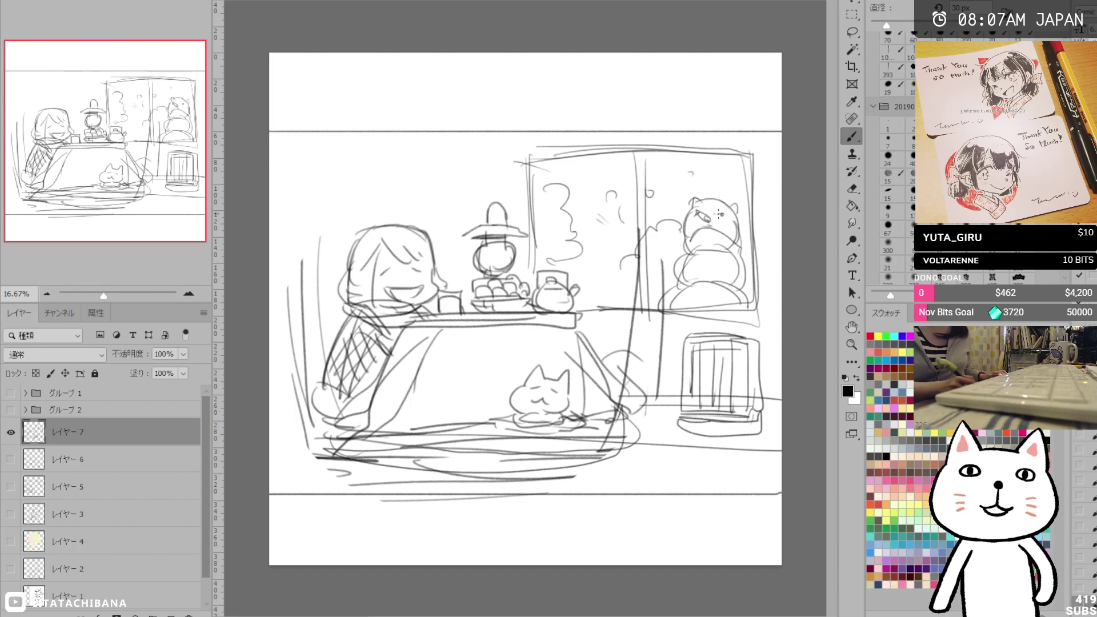
Erase the hair lines covering the side of the child's face and redraw the side hair, ear and cheek marks.
left_click(850, 344)
left_click(406, 316)
left_click_drag(420, 299, 423, 364)
key("e")
mouse_move(391, 310)
left_mouse_down()
mouse_move(409, 291)
mouse_move(391, 267)
mouse_move(420, 281)
left_mouse_up()
key("b")
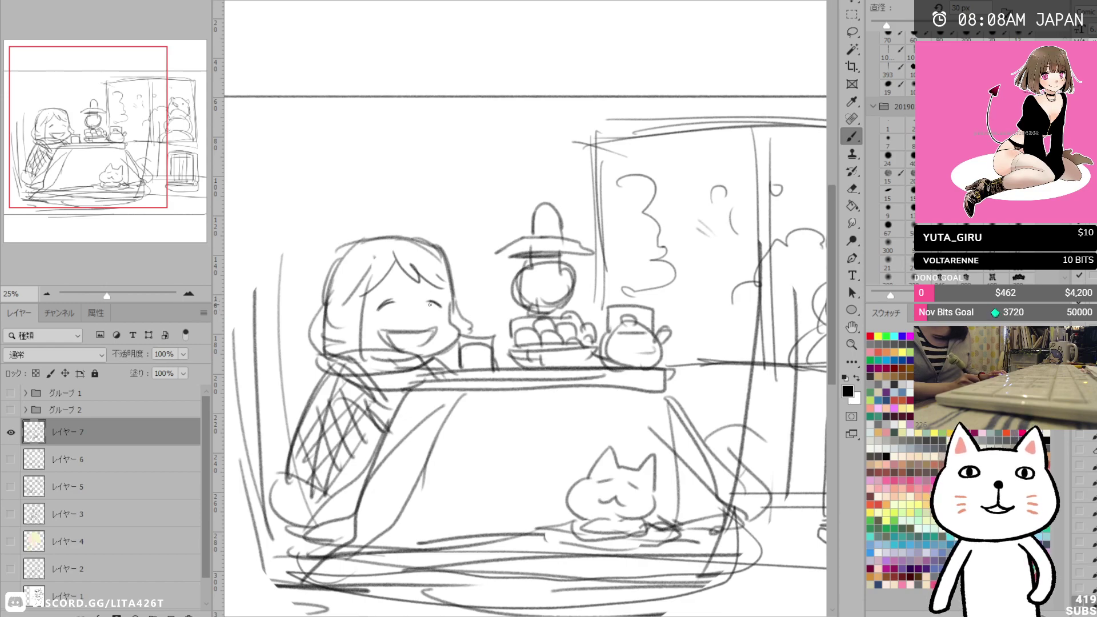
left_click_drag(378, 318, 344, 334)
left_click_drag(361, 288, 347, 359)
left_click_drag(375, 293, 370, 353)
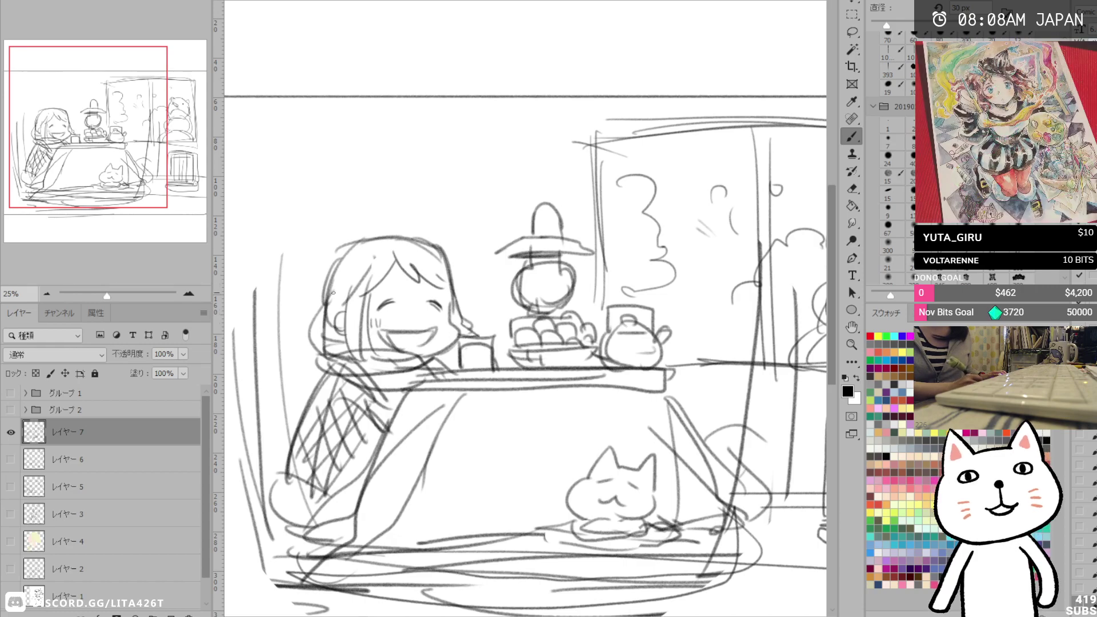
Erase the outer back line of the child's hair and redraw it with flicked-out ends.
key("e")
left_click_drag(332, 283, 327, 341)
key("b")
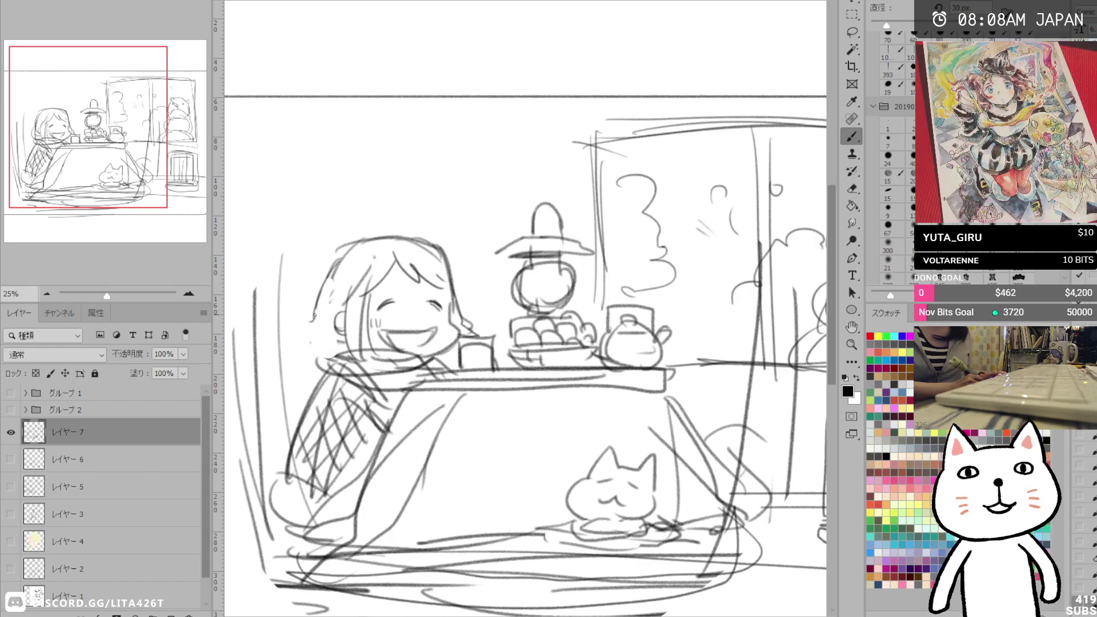
scroll(424, 250, "up", 3)
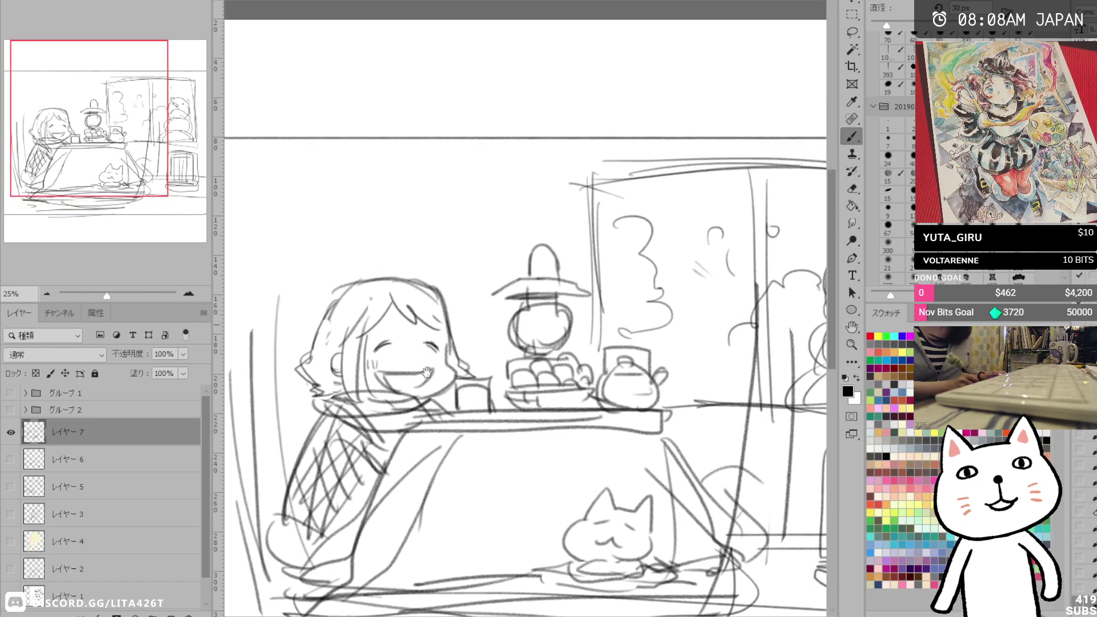
Erase the rough lines under the child's chin and redraw the collar above the table edge.
key("e")
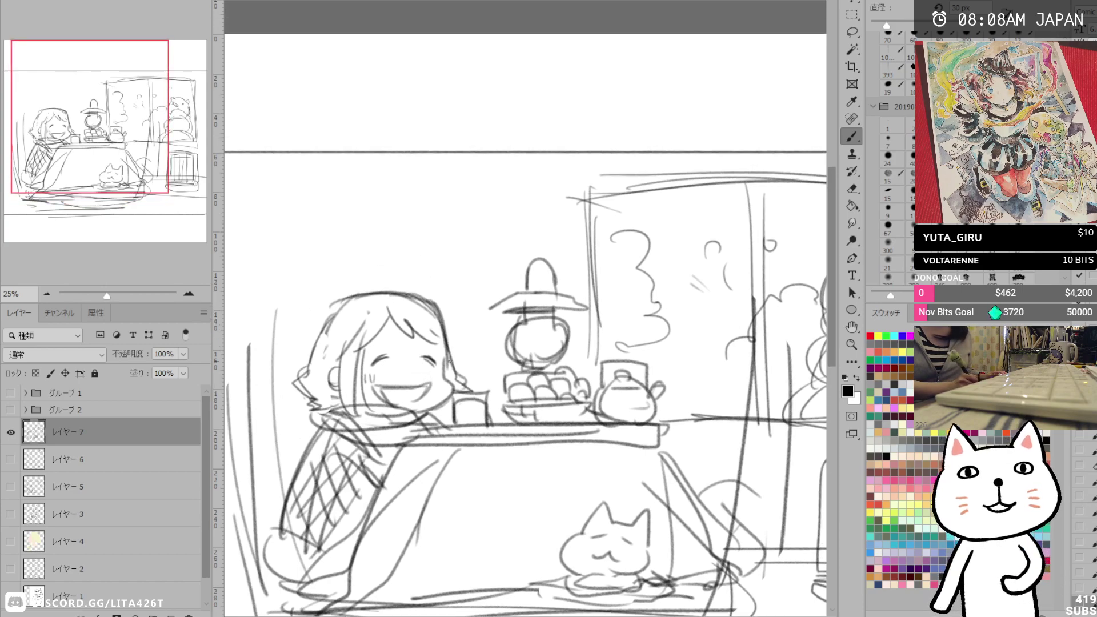
left_click_drag(343, 413, 413, 417)
key("b")
mouse_move(346, 408)
left_mouse_down()
mouse_move(438, 416)
mouse_move(382, 425)
left_mouse_up()
Strengthen the tabletop's edges and corners and add fold lines to the hanging table blanket.
key("space")
mouse_move(465, 445)
left_mouse_down()
mouse_move(387, 366)
mouse_move(445, 279)
left_mouse_up()
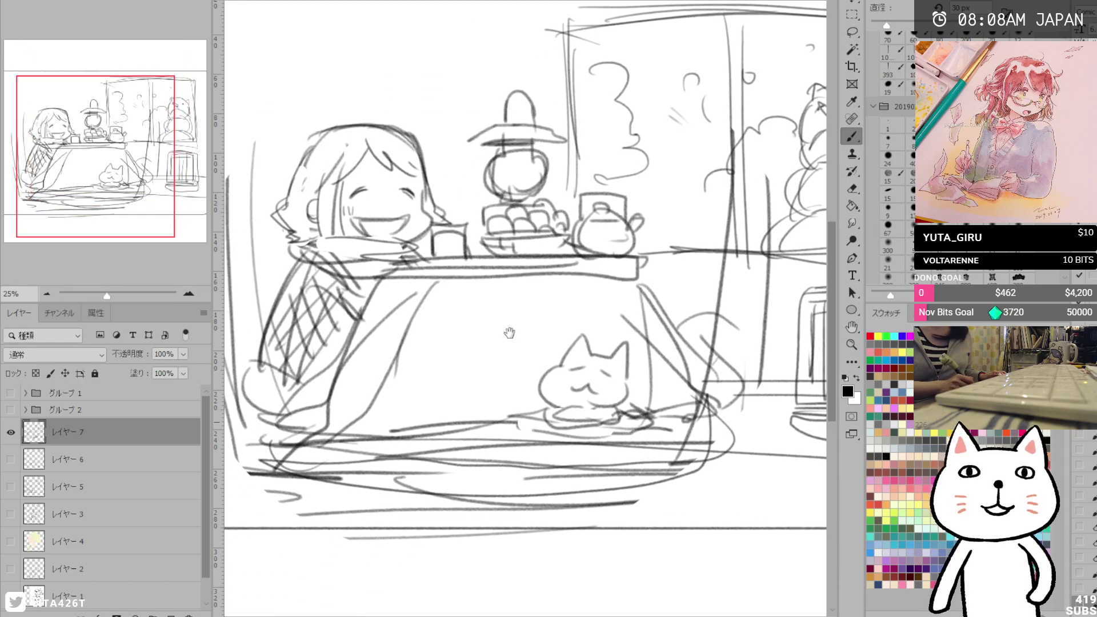
mouse_move(579, 280)
left_mouse_down()
mouse_move(378, 283)
mouse_move(433, 281)
mouse_move(413, 262)
mouse_move(378, 276)
mouse_move(415, 261)
mouse_move(387, 284)
left_mouse_up()
left_click_drag(460, 392, 442, 452)
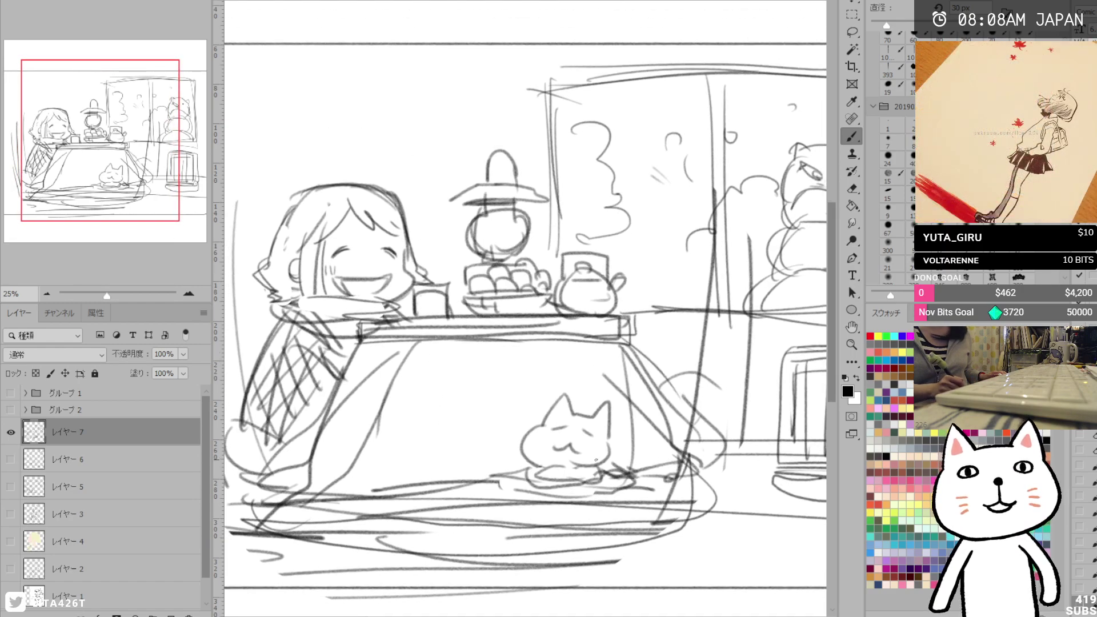
Erase the messy lines at the blanket's right corner and redraw the corner spreading onto the floor.
key("e")
mouse_move(604, 460)
left_mouse_down()
mouse_move(660, 484)
mouse_move(640, 468)
mouse_move(663, 482)
mouse_move(715, 454)
mouse_move(727, 497)
mouse_move(699, 503)
mouse_move(656, 486)
mouse_move(706, 500)
left_mouse_up()
key("b")
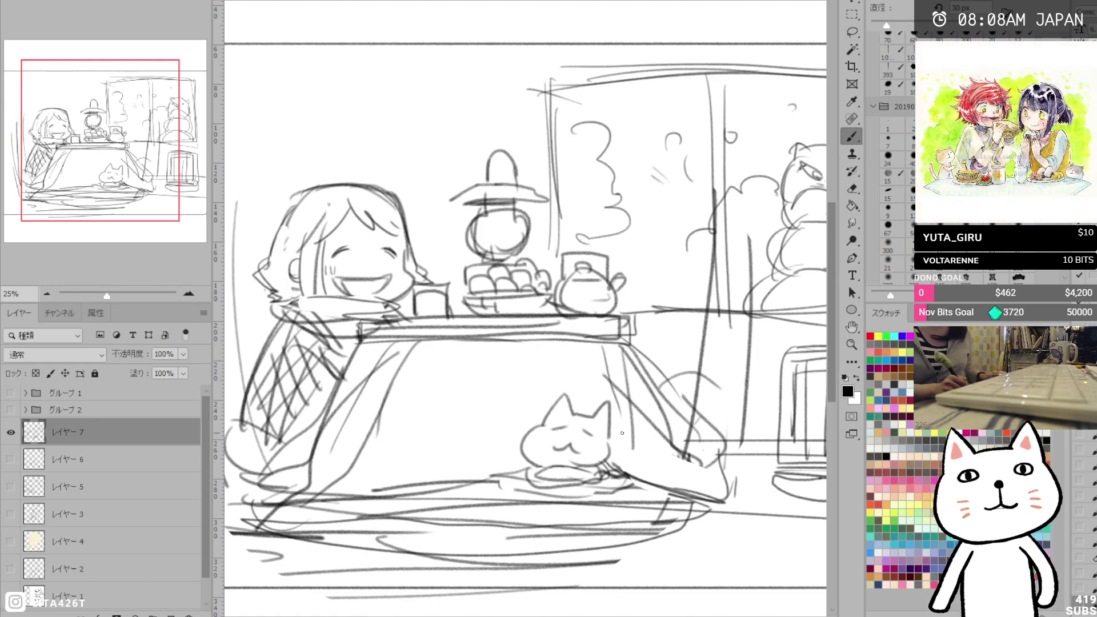
Erase the old floor lines under the table, then draw a wavy blanket hem and an oval mat beneath the cat.
key("e")
mouse_move(280, 517)
left_mouse_down()
mouse_move(498, 509)
mouse_move(394, 526)
mouse_move(628, 546)
mouse_move(373, 566)
mouse_move(467, 527)
mouse_move(421, 508)
mouse_move(410, 486)
mouse_move(369, 487)
mouse_move(492, 482)
left_mouse_up()
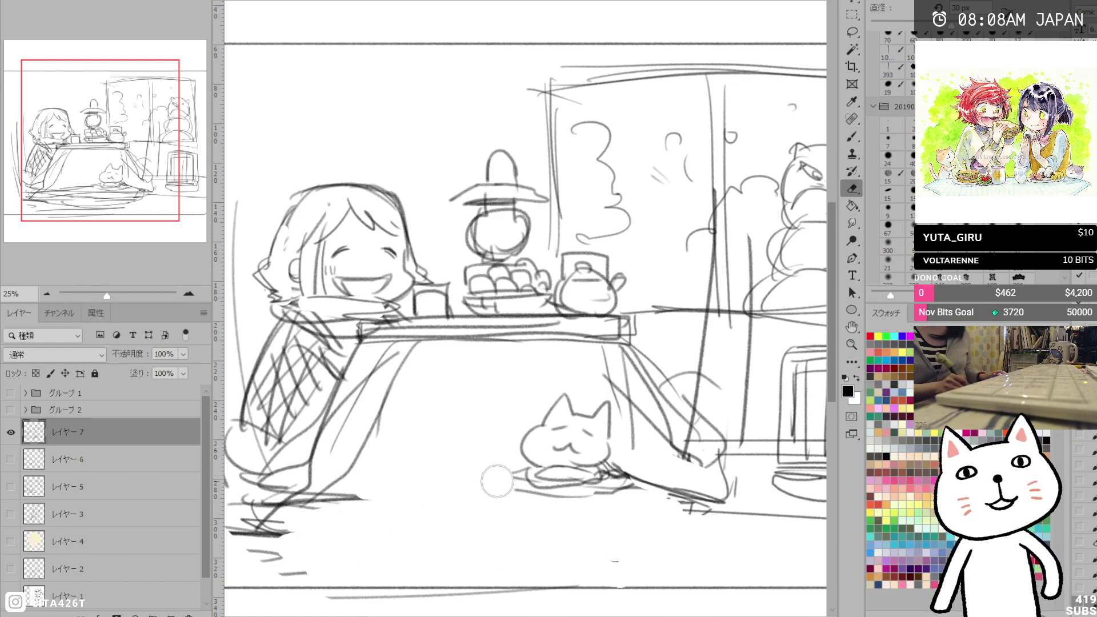
key("b")
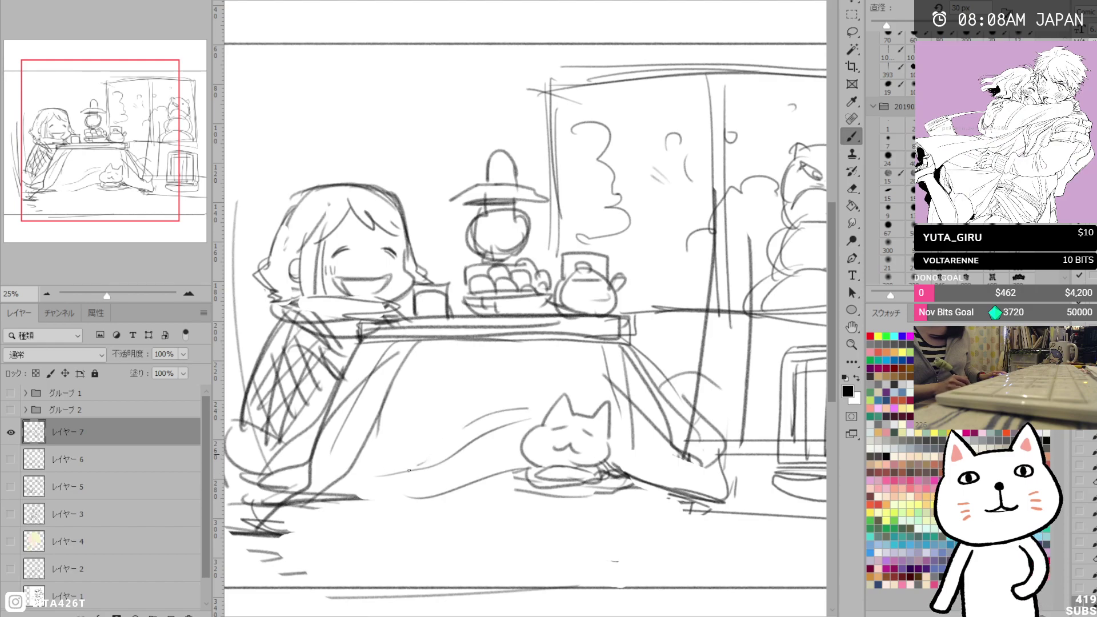
mouse_move(317, 513)
left_mouse_down()
mouse_move(523, 487)
mouse_move(602, 503)
mouse_move(644, 481)
mouse_move(614, 503)
left_mouse_up()
mouse_move(504, 481)
left_mouse_down()
mouse_move(466, 498)
mouse_move(628, 515)
left_mouse_up()
left_click_drag(372, 509, 514, 514)
Erase the leftover dome wall lines behind the child and redraw the outline of the child's back.
key("e")
mouse_move(372, 364)
left_mouse_down()
mouse_move(345, 206)
mouse_move(362, 308)
mouse_move(340, 448)
mouse_move(374, 371)
left_mouse_up()
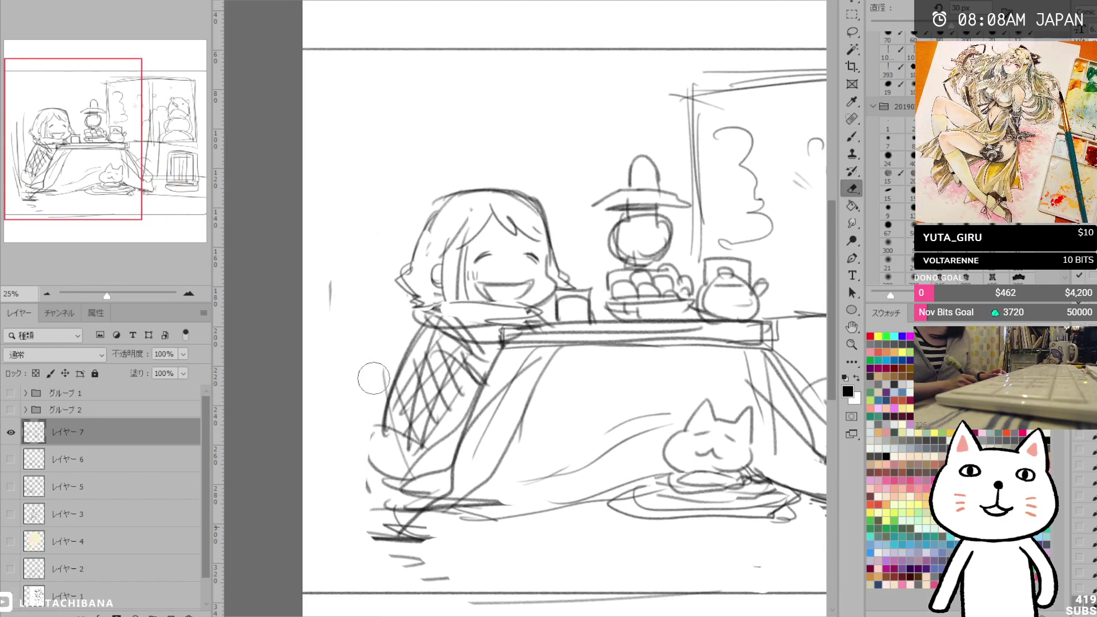
key("b")
mouse_move(407, 318)
left_mouse_down()
mouse_move(362, 453)
mouse_move(407, 456)
left_mouse_up()
Lasso the child, table and cat together, move them slightly left away from the window, and deselect.
left_click_drag(591, 484, 455, 458)
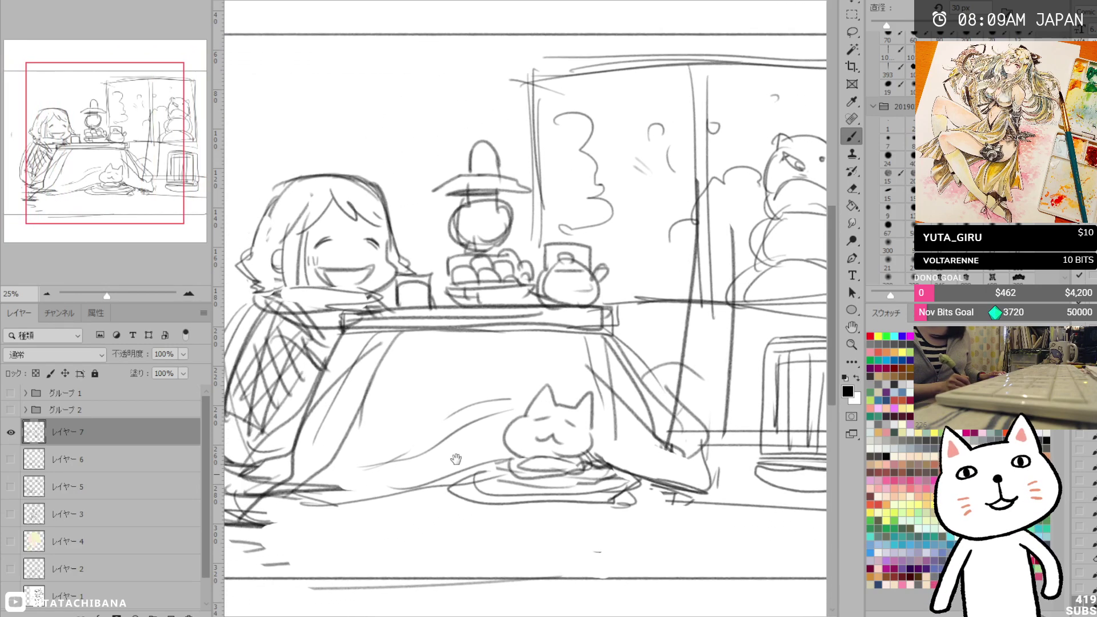
scroll(528, 347, "down", 1)
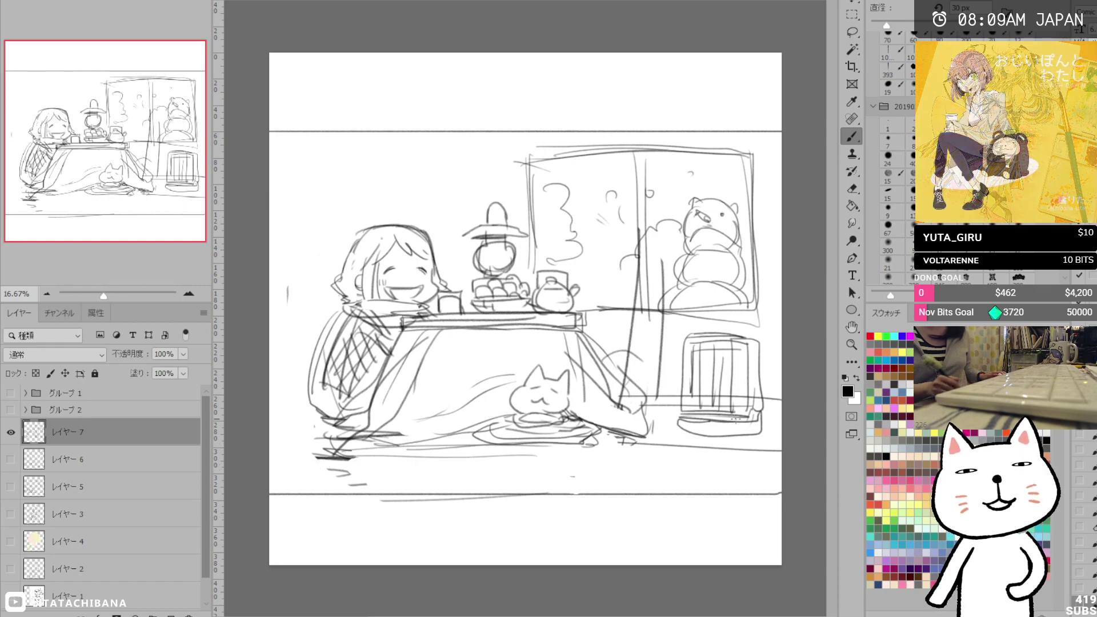
key("l")
mouse_move(397, 194)
left_mouse_down()
mouse_move(488, 183)
mouse_move(537, 253)
left_mouse_up()
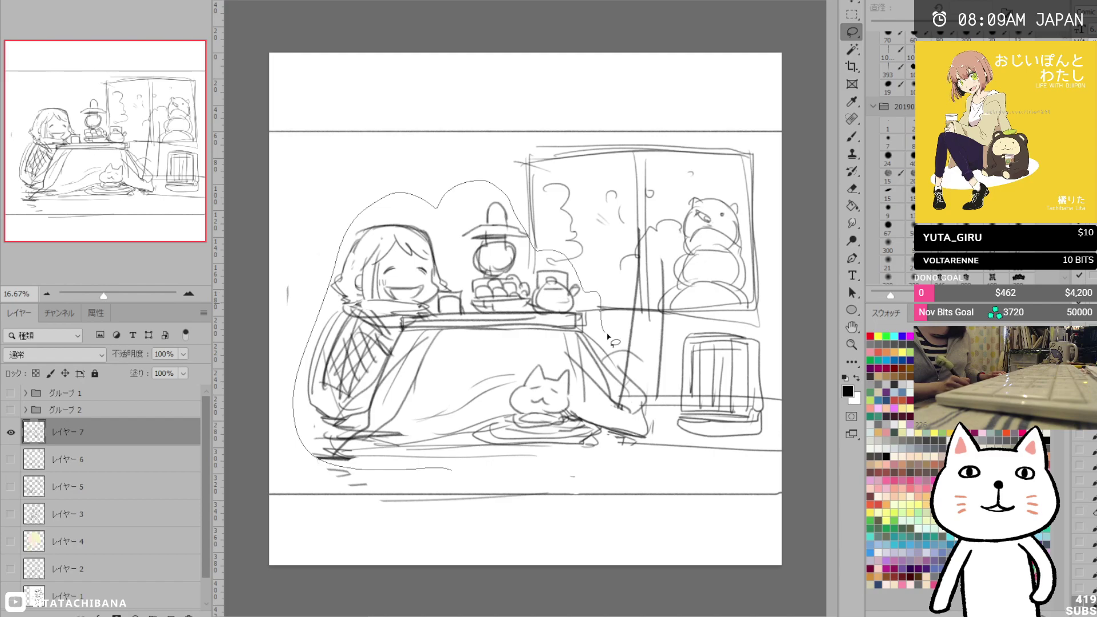
left_click_drag(607, 336, 657, 385)
left_click_drag(387, 454, 390, 457)
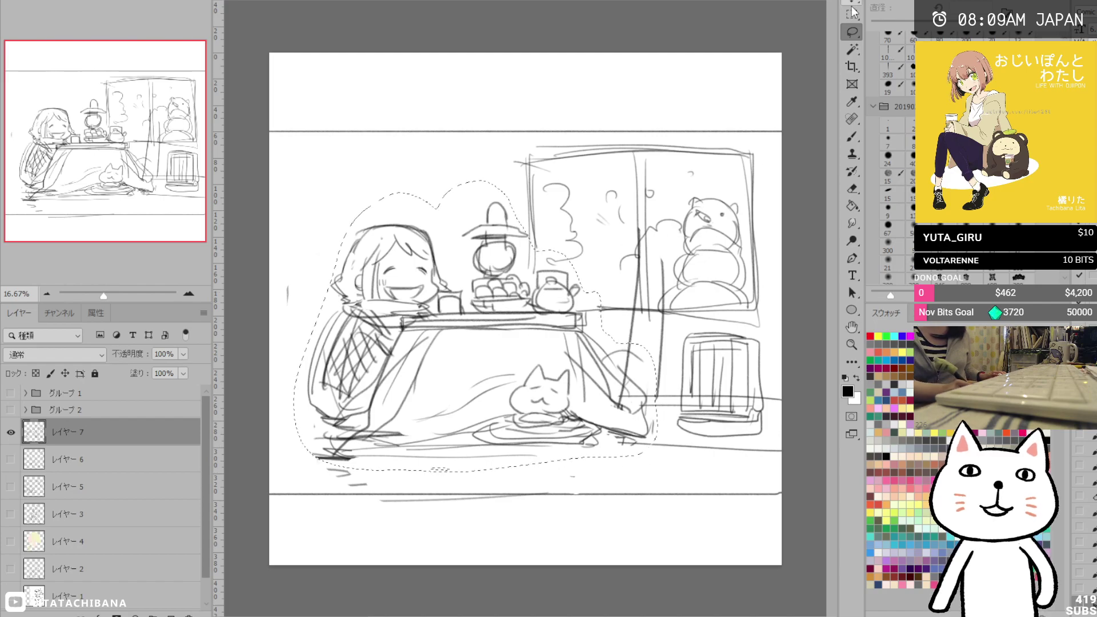
key("v")
left_click_drag(455, 320, 437, 320)
key("ctrl+d")
Extend the window frame's left corner and sketch a gathered curtain along the window's left side.
key("b")
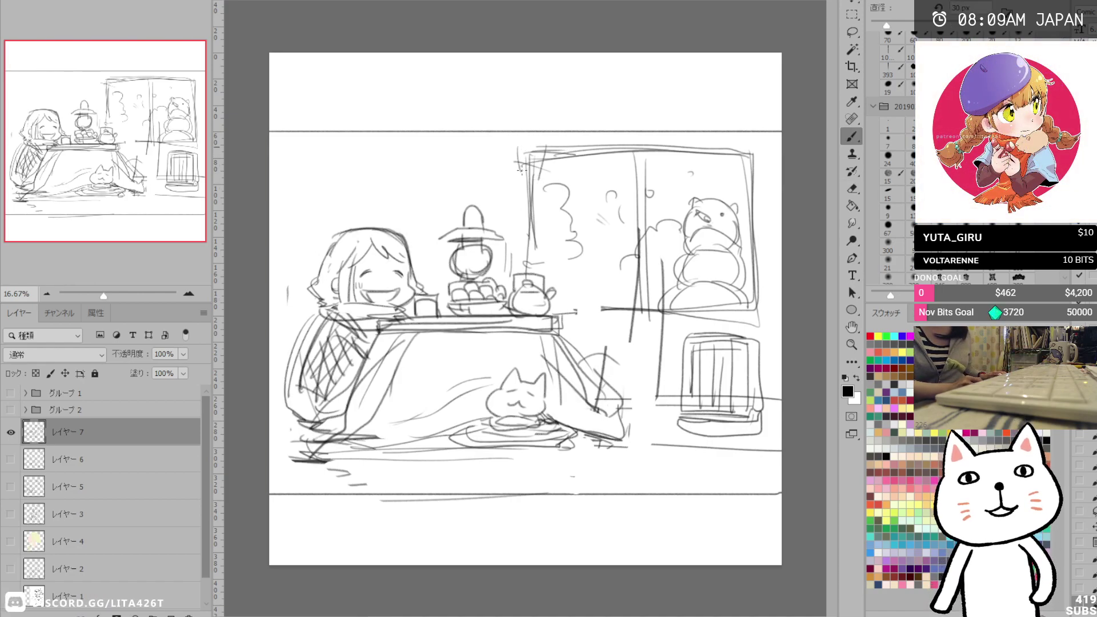
left_click_drag(518, 150, 520, 266)
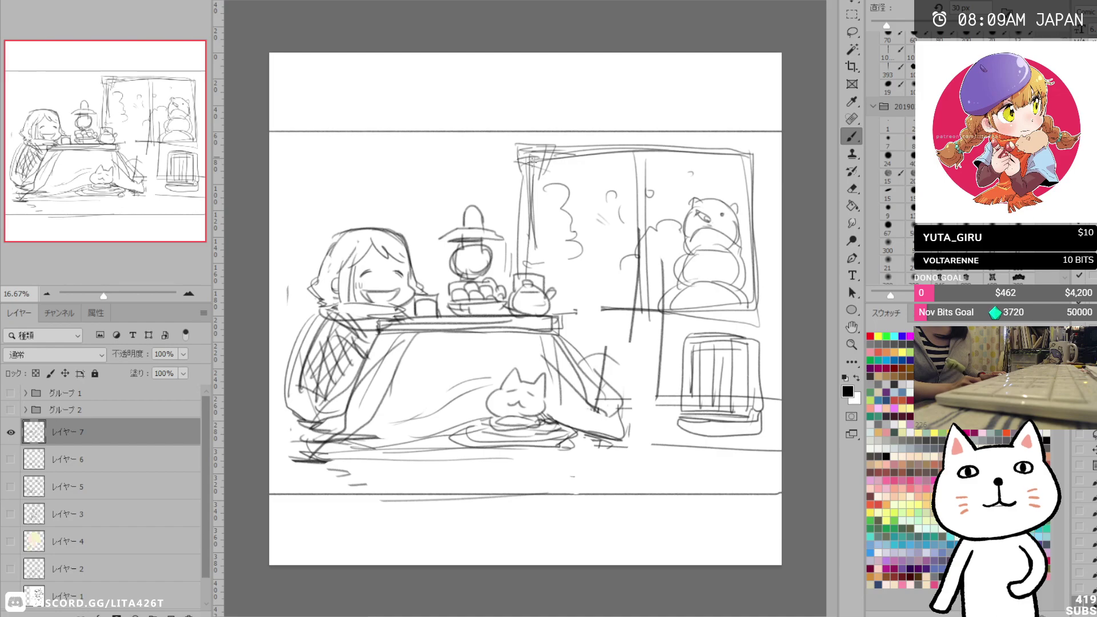
left_click_drag(529, 162, 532, 203)
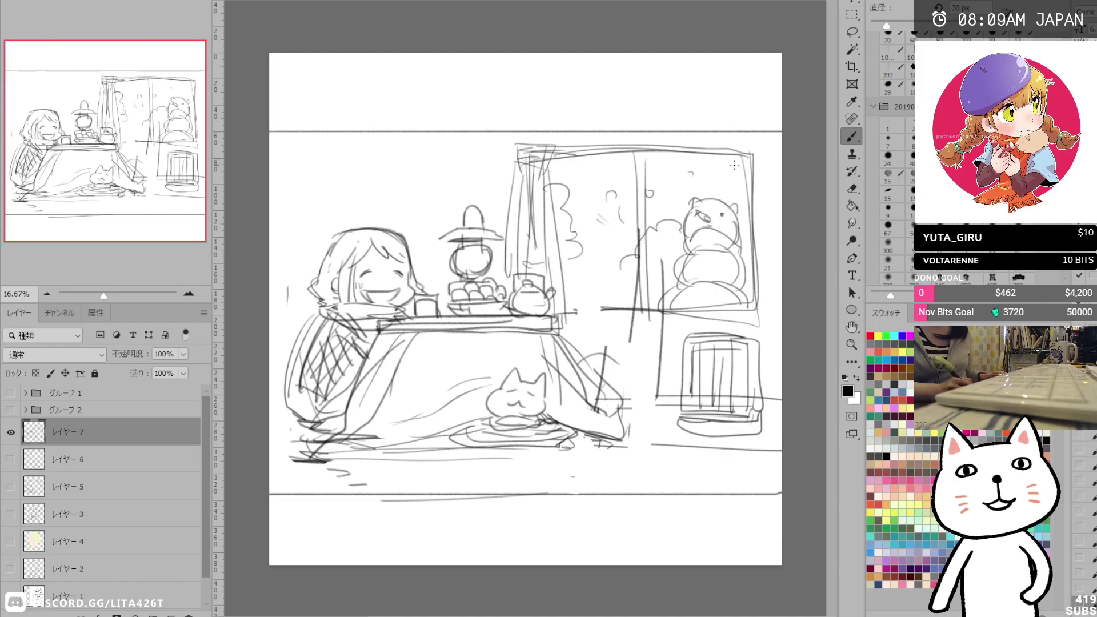
Sketch a curtain along the window's right side and a curtain rod with rounded ends across the window top.
mouse_move(738, 141)
left_mouse_down()
mouse_move(768, 140)
mouse_move(767, 291)
left_mouse_up()
left_click_drag(777, 141, 778, 293)
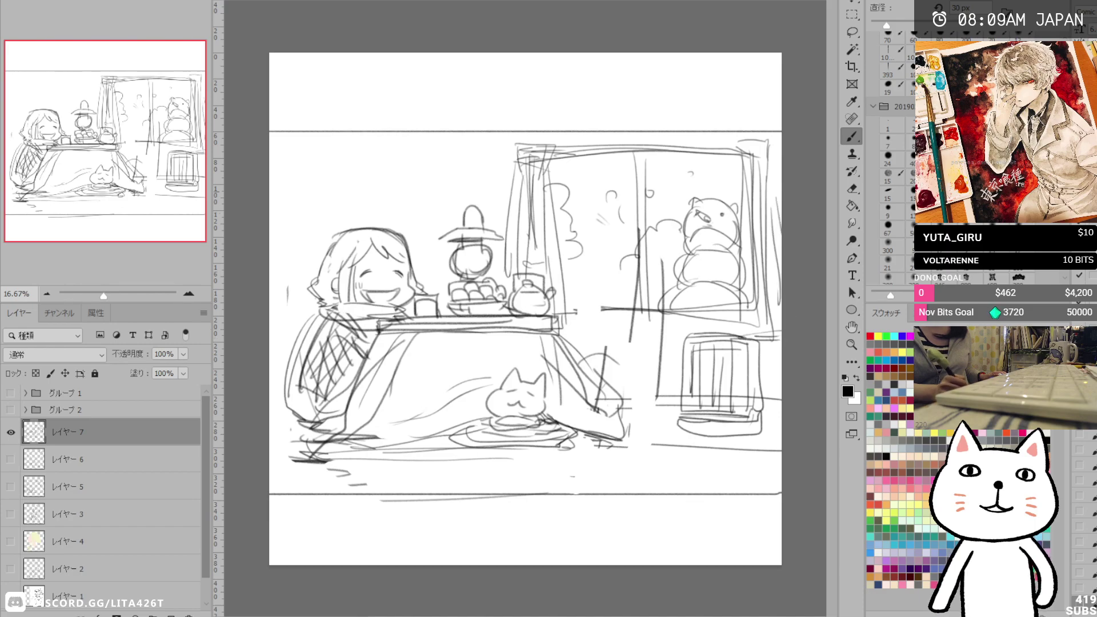
mouse_move(508, 144)
left_mouse_down()
mouse_move(770, 142)
mouse_move(521, 150)
mouse_move(553, 137)
mouse_move(552, 147)
left_mouse_up()
left_click_drag(770, 141, 771, 141)
left_click_drag(518, 143, 518, 158)
left_click_drag(479, 144, 509, 142)
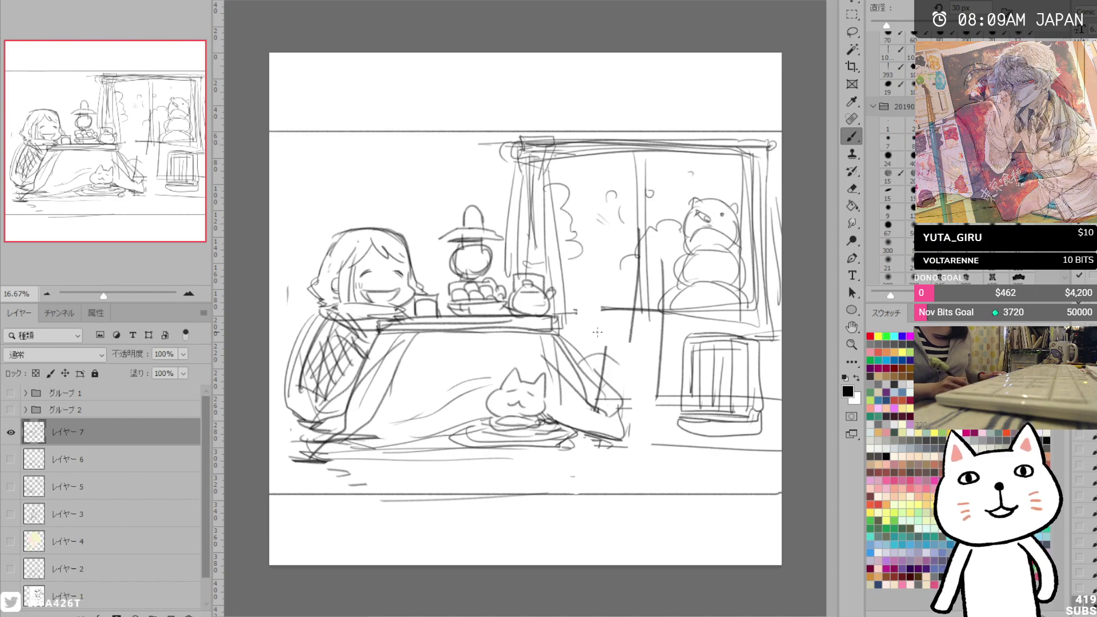
Erase the heavy sill and divider lines in the lower window and extend the wall's base line to the right edge.
key("e")
left_click_drag(633, 331, 660, 260)
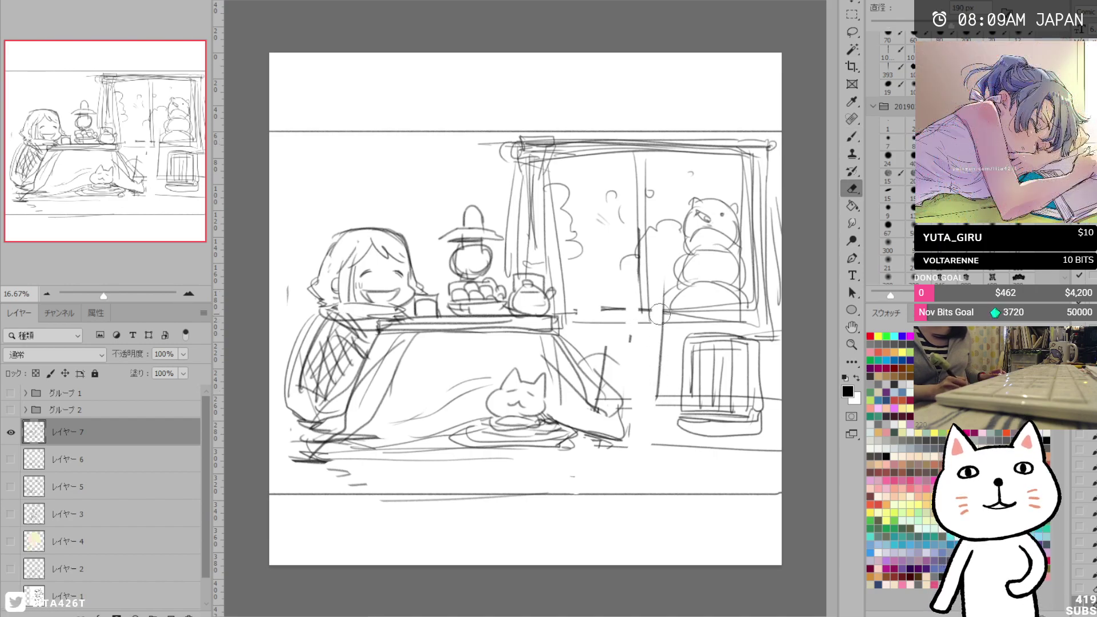
key("b")
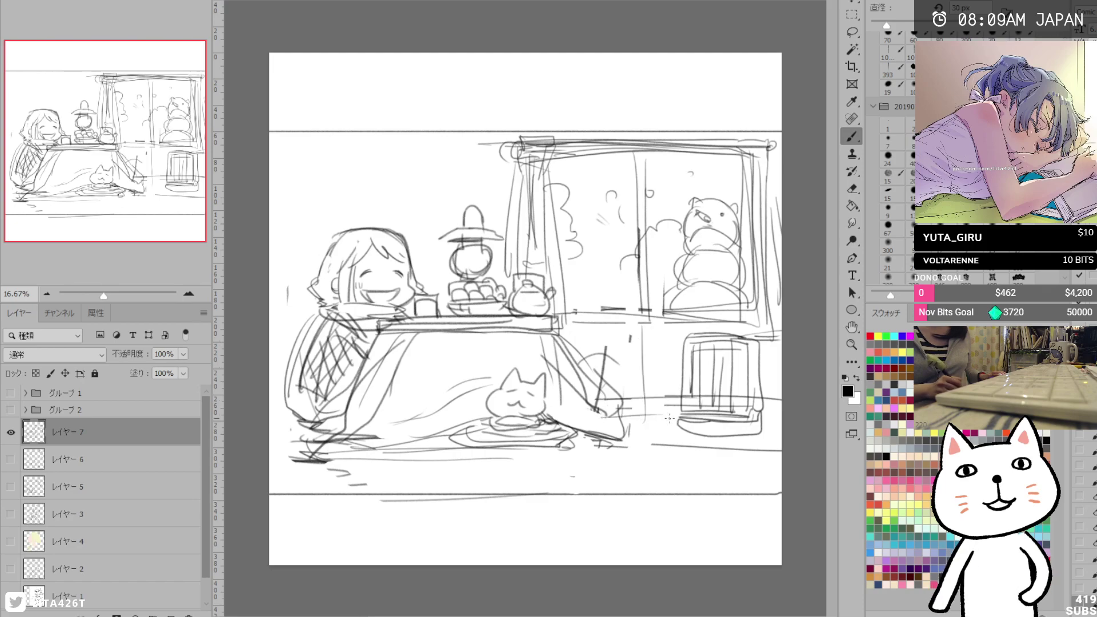
left_click_drag(763, 402, 782, 399)
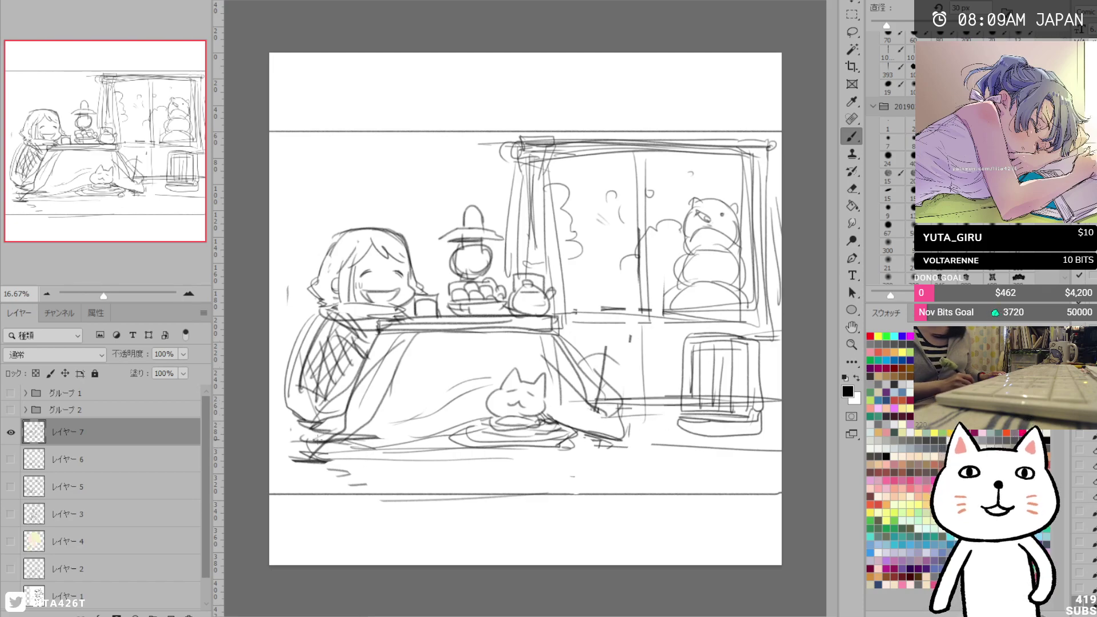
Sketch floor lines and a large rug beneath the table, with its front corner below the heater.
left_click_drag(269, 441, 302, 423)
left_click_drag(269, 477, 717, 483)
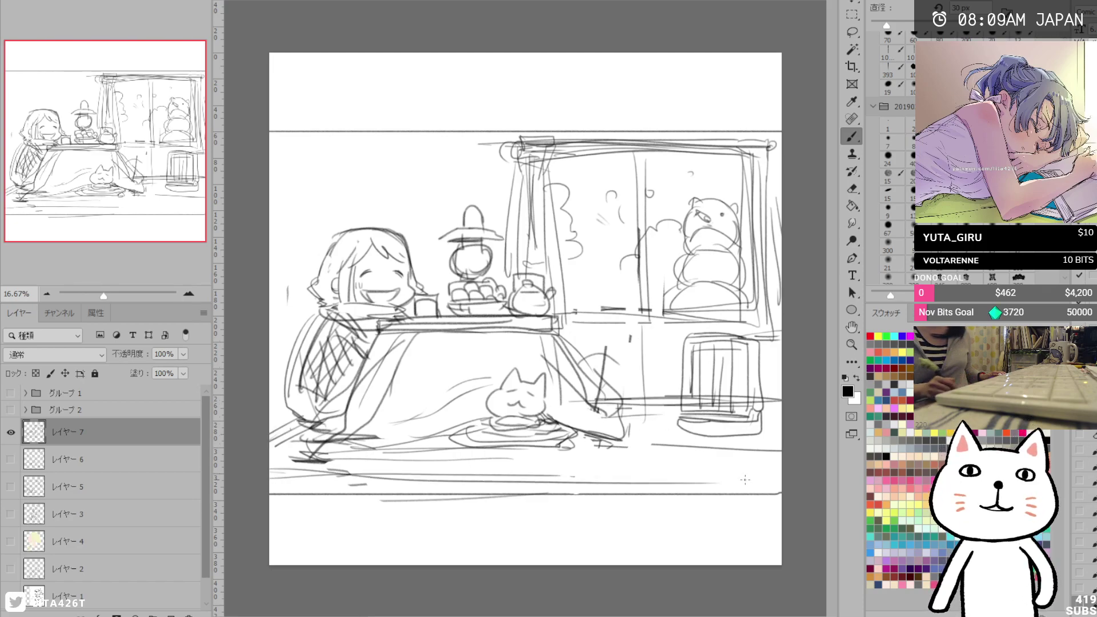
mouse_move(657, 409)
left_mouse_down()
mouse_move(682, 454)
mouse_move(305, 473)
mouse_move(558, 473)
left_mouse_up()
left_click_drag(685, 445, 781, 475)
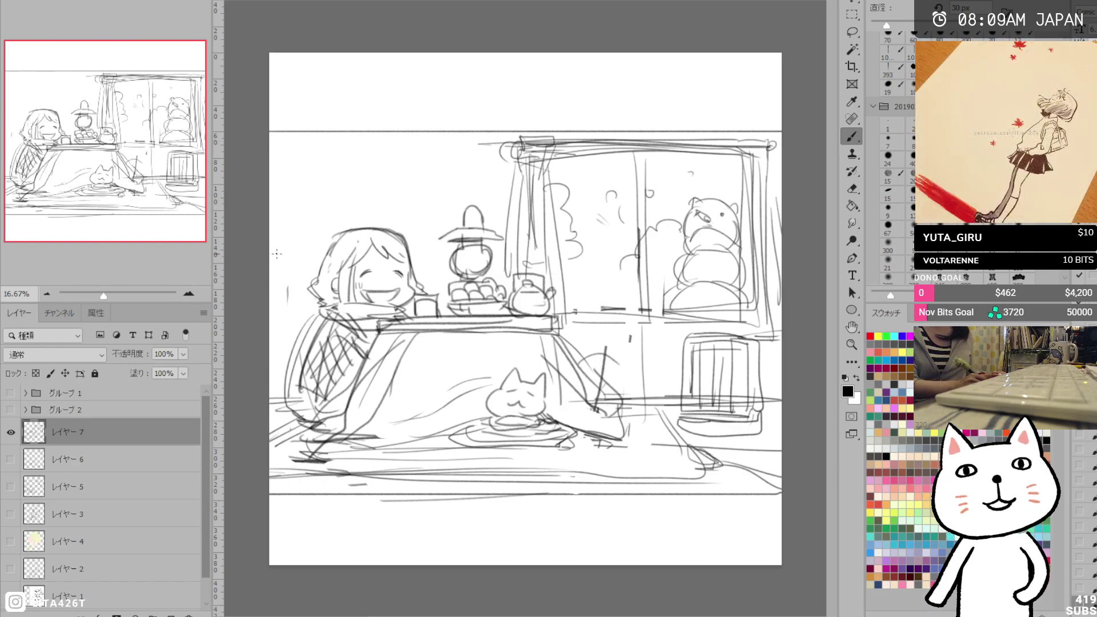
Sketch a chest of drawers with round knobs behind the child and clean up its lower lines.
left_click_drag(273, 252, 321, 257)
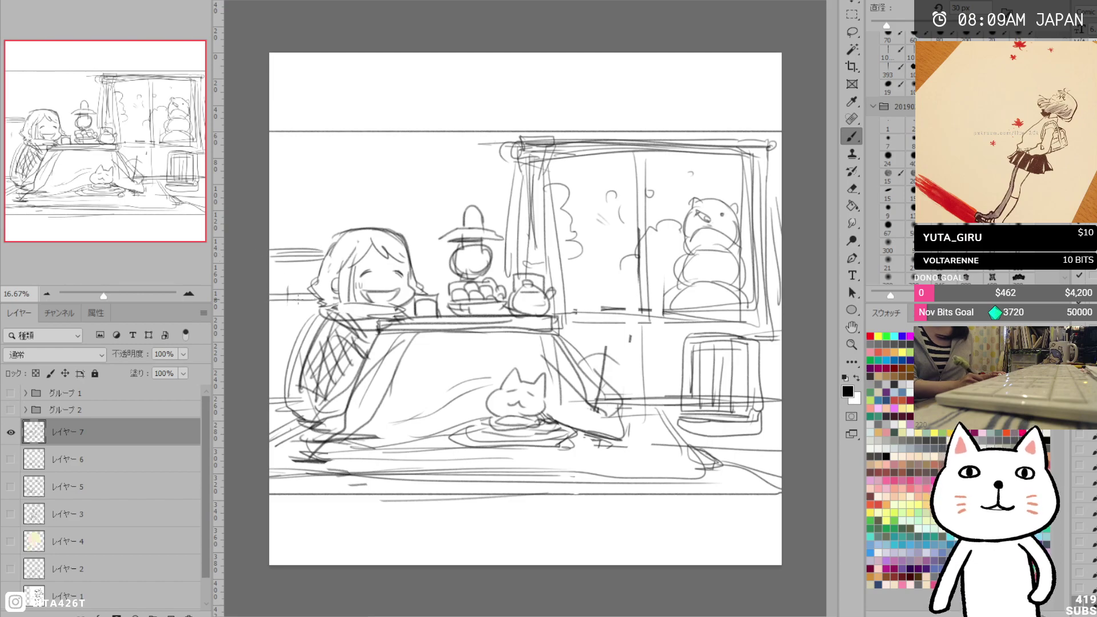
left_click_drag(264, 336, 312, 334)
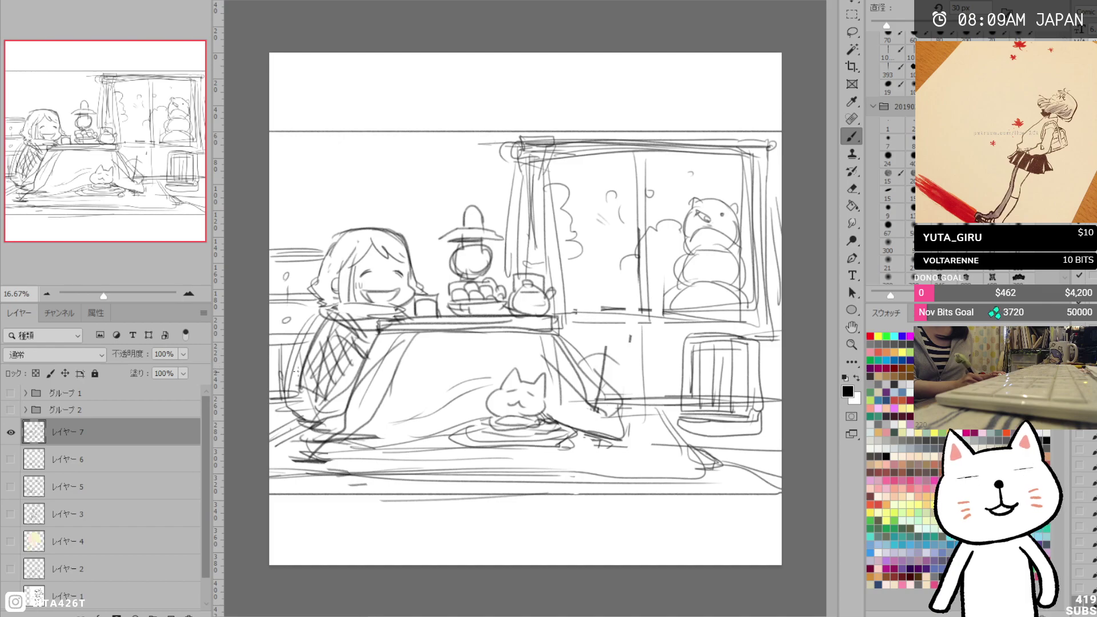
key("e")
left_click_drag(279, 374, 275, 350)
key("b")
key("bracketleft")
key("bracketleft")
key("bracketleft")
key("bracketleft")
key("bracketleft")
key("bracketleft")
key("bracketleft")
key("bracketleft")
key("bracketleft")
key("bracketleft")
key("bracketleft")
key("bracketleft")
key("bracketleft")
key("bracketleft")
key("bracketleft")
key("bracketleft")
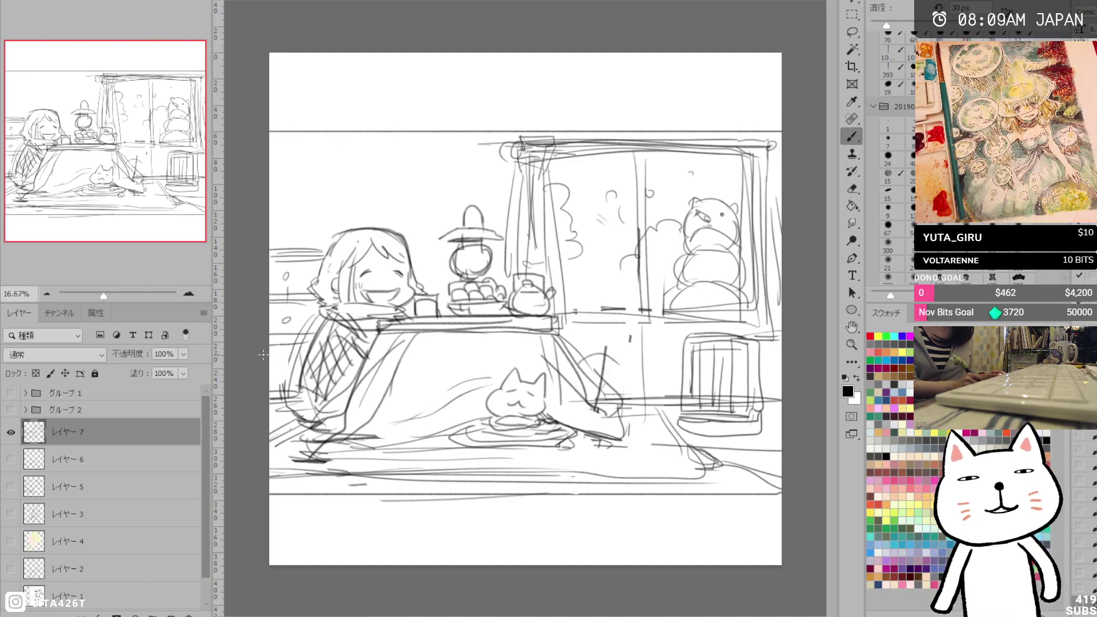
key("e")
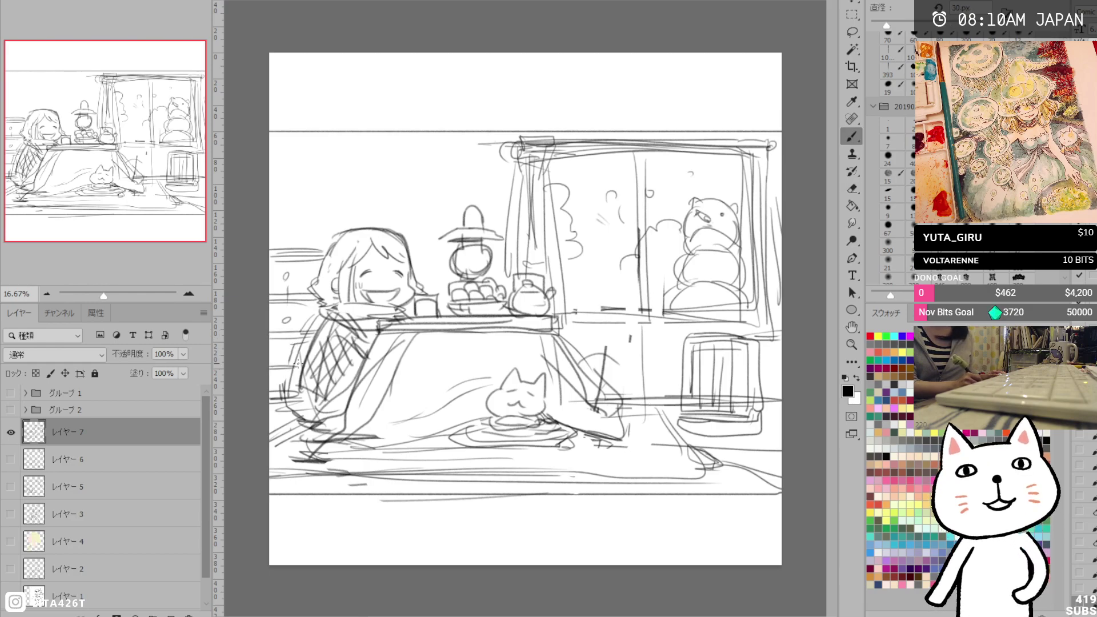
key("e")
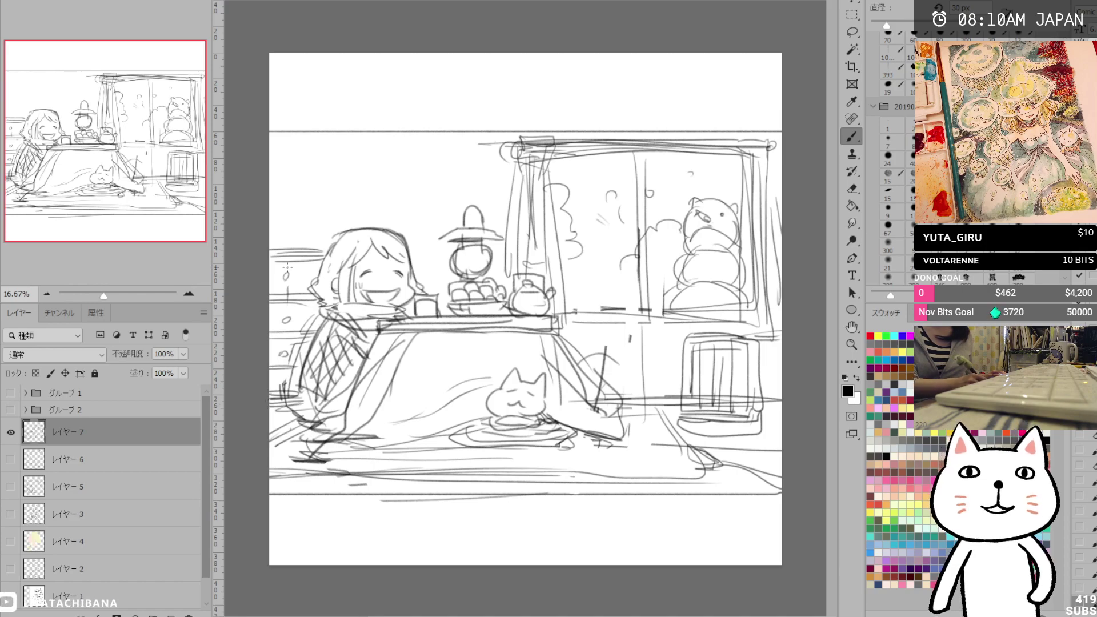
key("b")
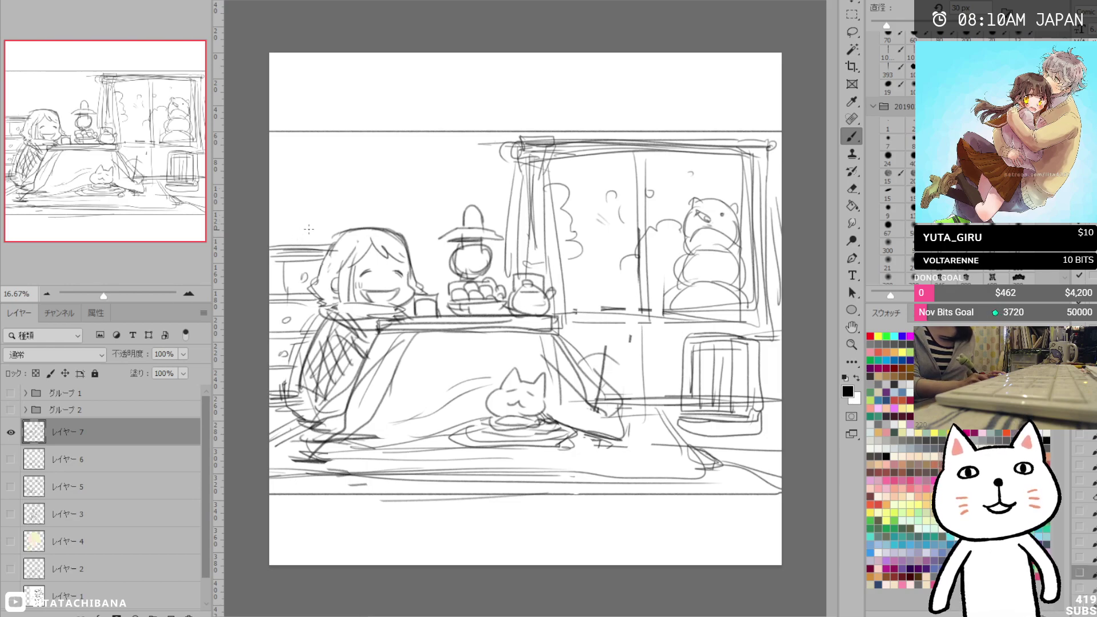
Sketch books and a small box on top of the chest, and erase the oil lamp standing on the table.
left_click_drag(285, 212, 284, 249)
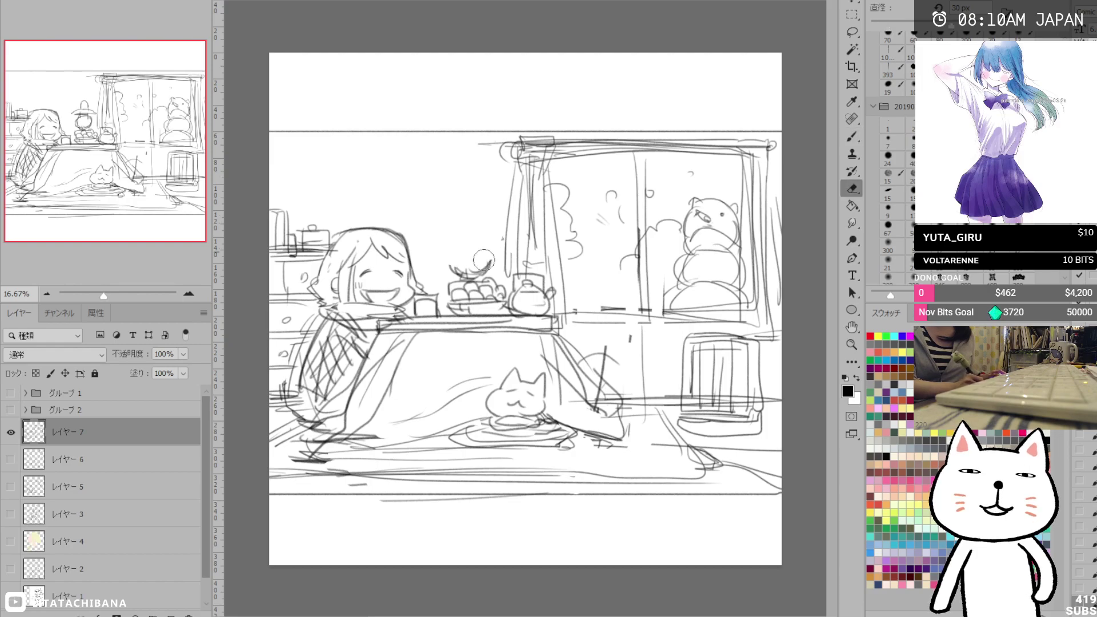
key("b")
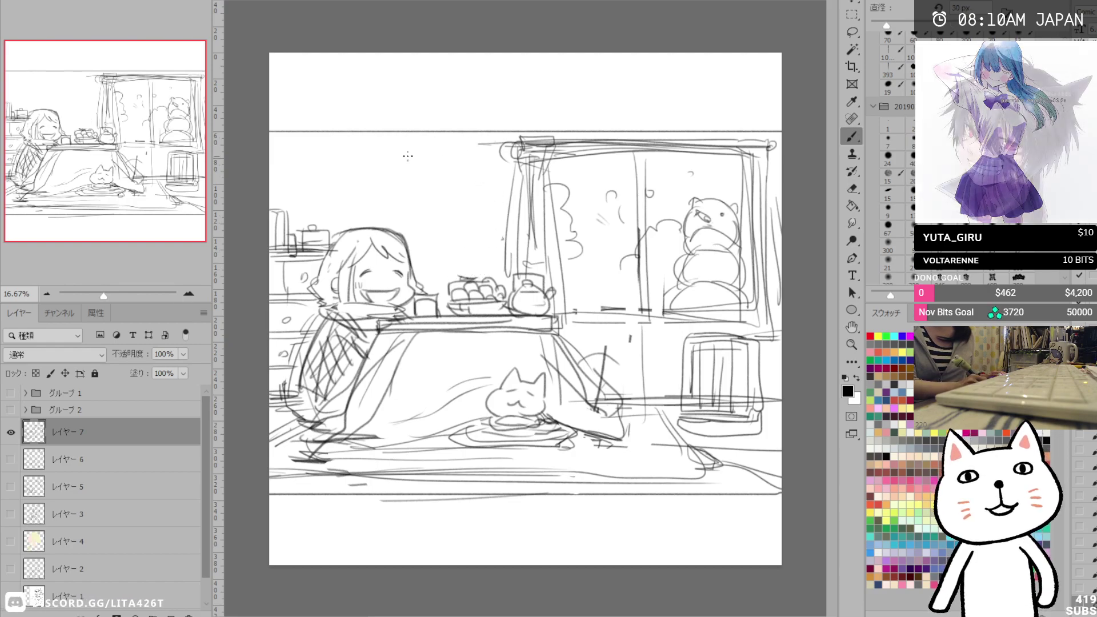
Sketch a hanging ceiling lamp with a pull cord above the table and a vertical wall post behind the child.
left_click_drag(386, 187, 494, 157)
mouse_move(394, 150)
left_mouse_down()
mouse_move(471, 150)
mouse_move(390, 186)
mouse_move(451, 151)
mouse_move(469, 188)
left_mouse_up()
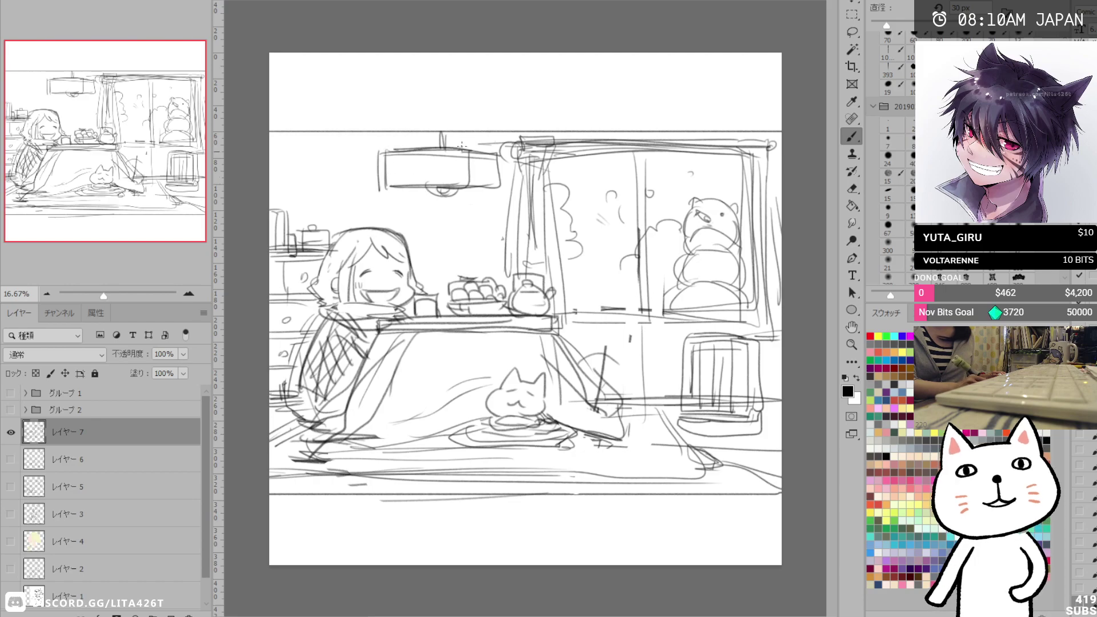
left_click_drag(468, 193, 468, 219)
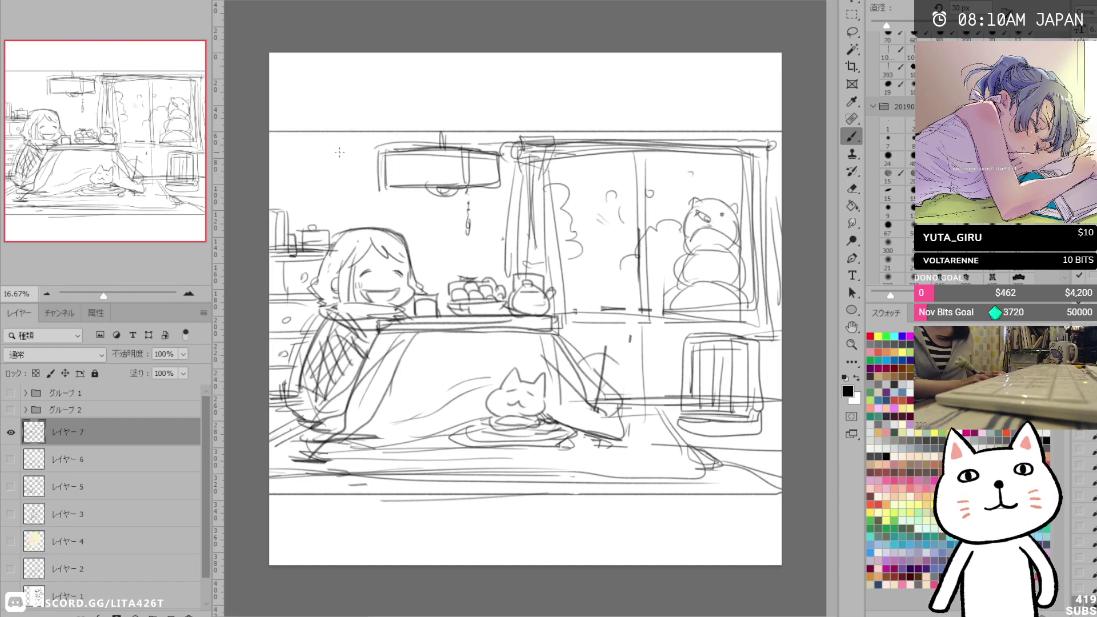
mouse_move(340, 133)
left_mouse_down()
mouse_move(340, 229)
mouse_move(354, 237)
left_mouse_up()
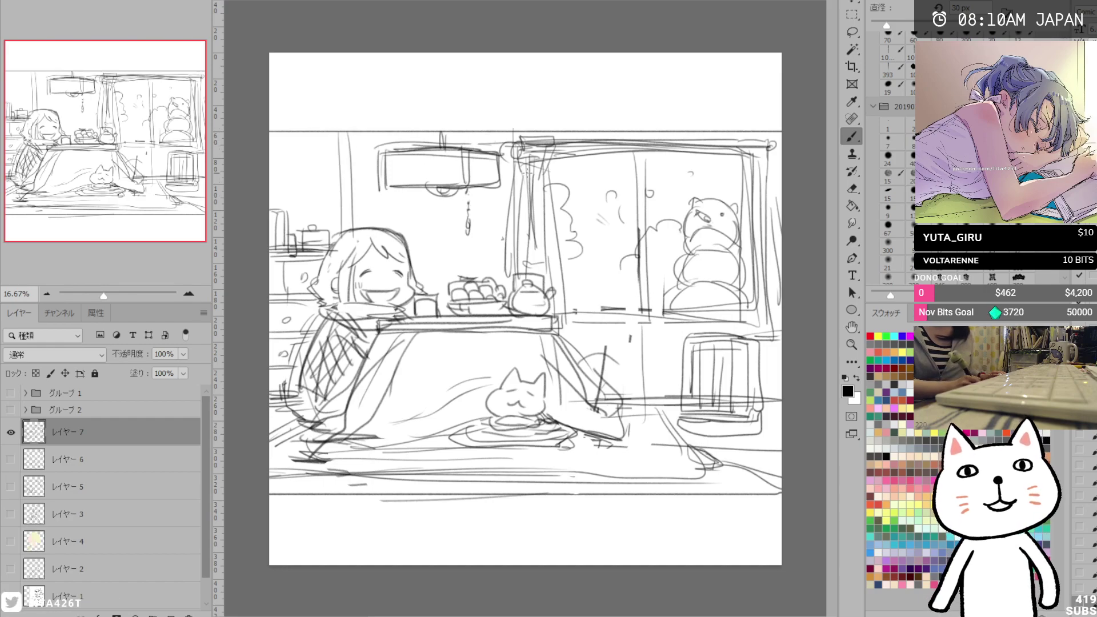
Extend the window's right frame and central divider down to the floor, erasing the remaining sill lines.
left_click_drag(713, 160, 714, 395)
key("ctrl+z")
left_click_drag(765, 140, 770, 378)
left_click_drag(770, 159, 771, 401)
key("e")
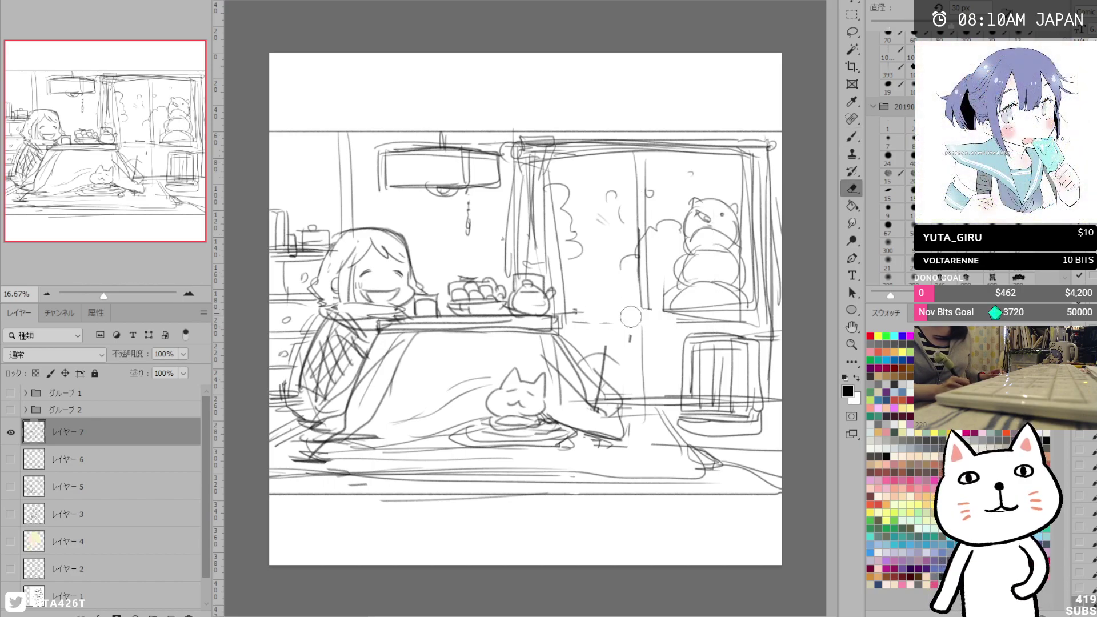
key("b")
mouse_move(653, 161)
left_mouse_down()
mouse_move(653, 407)
mouse_move(642, 409)
left_mouse_up()
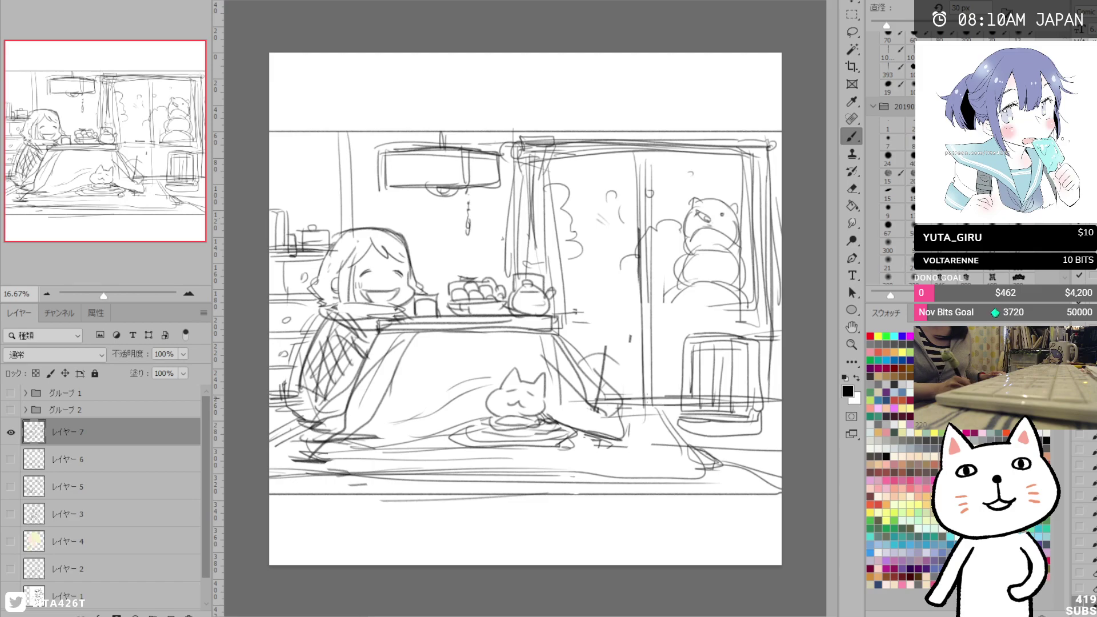
Erase the bear-shaped snowman and sketch a larger stacked snowman with a face and pointed nose outside the window.
key("e")
mouse_move(679, 219)
left_mouse_down()
mouse_move(705, 195)
mouse_move(716, 229)
left_mouse_up()
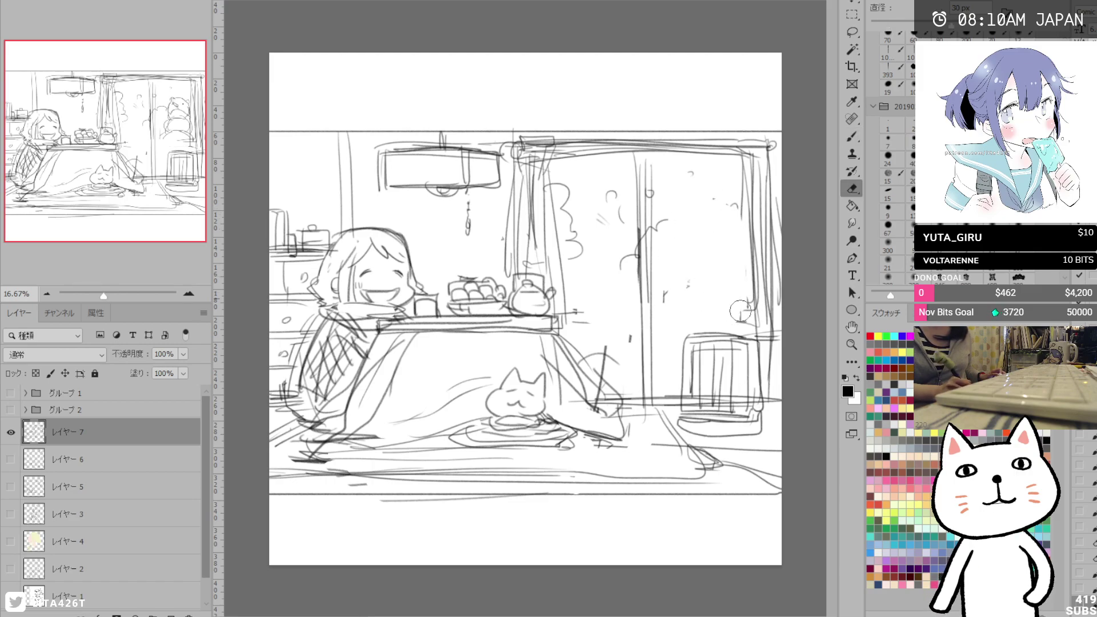
key("b")
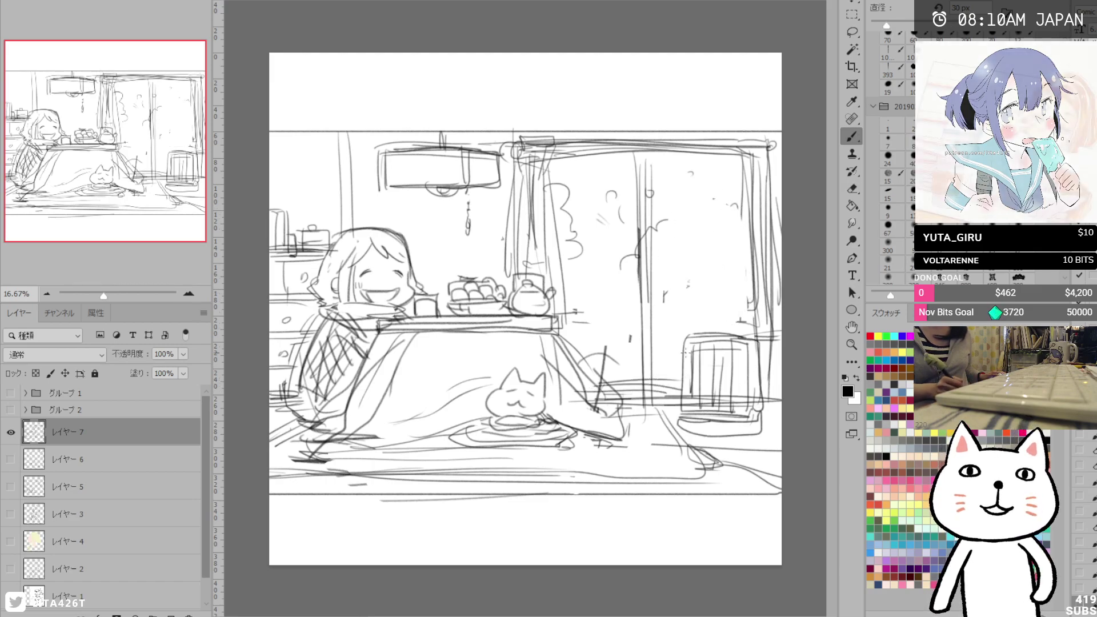
mouse_move(690, 260)
left_mouse_down()
mouse_move(729, 247)
mouse_move(740, 290)
mouse_move(689, 306)
mouse_move(652, 376)
left_mouse_up()
left_click_drag(692, 309, 746, 323)
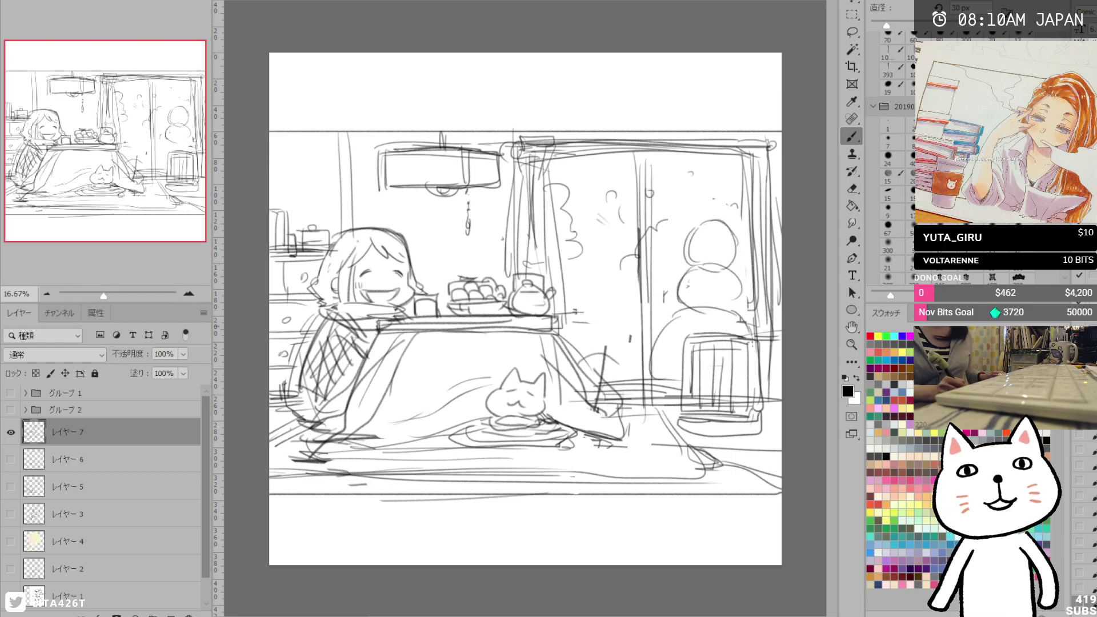
mouse_move(697, 242)
left_mouse_down()
mouse_move(696, 253)
mouse_move(701, 239)
left_mouse_up()
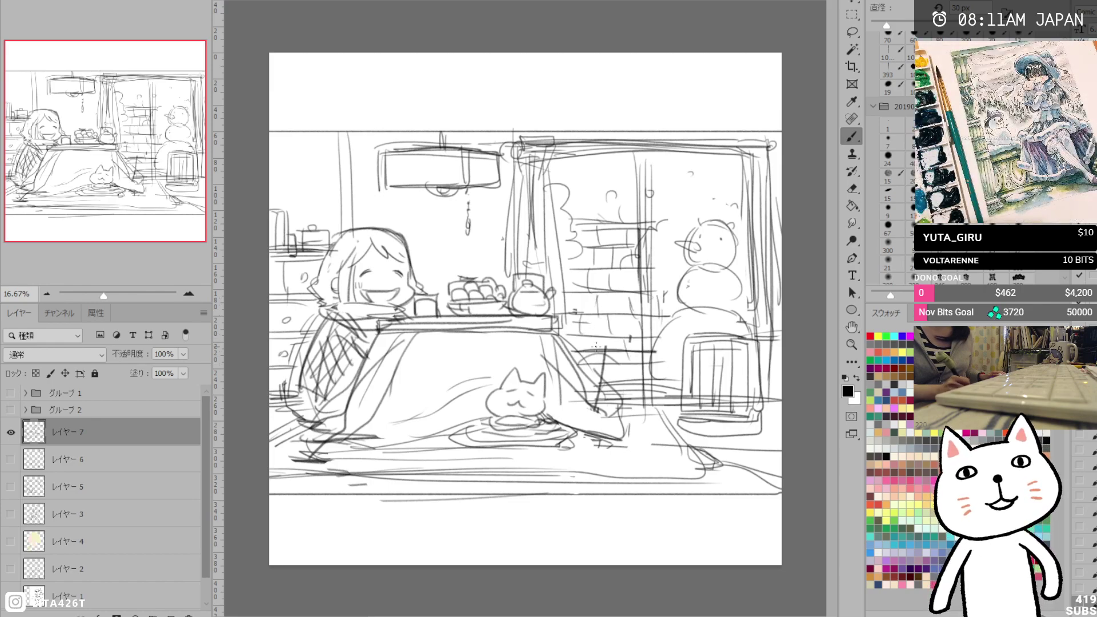
Sketch a brick wall with wavy snow along its top and snowy bushes behind the snowman.
left_click_drag(670, 343, 684, 341)
left_click_drag(570, 198, 641, 205)
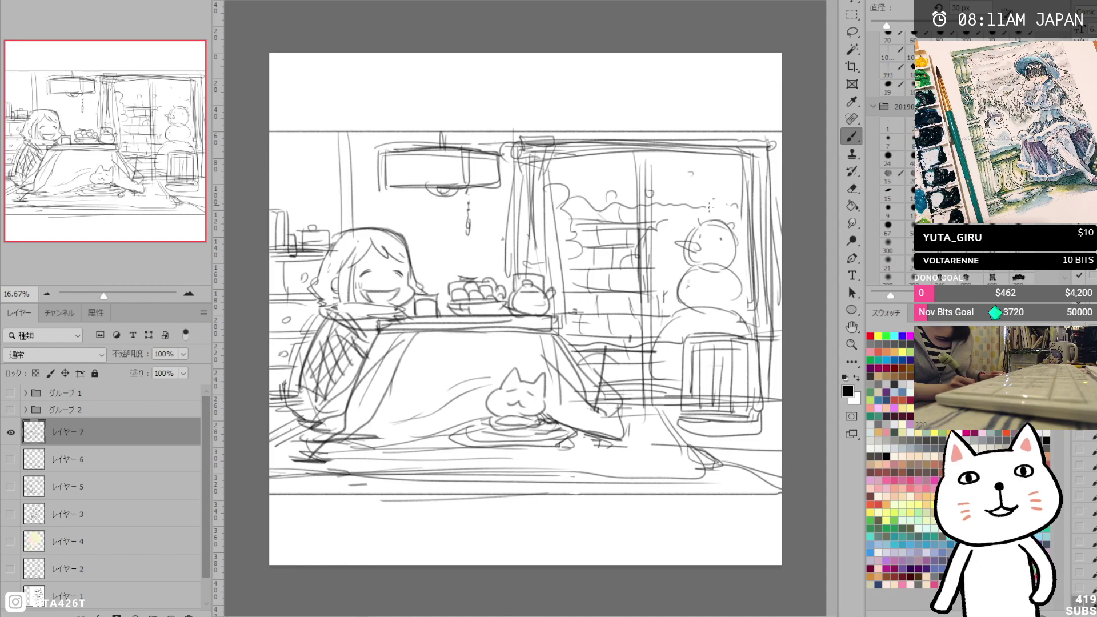
left_click_drag(713, 186, 692, 195)
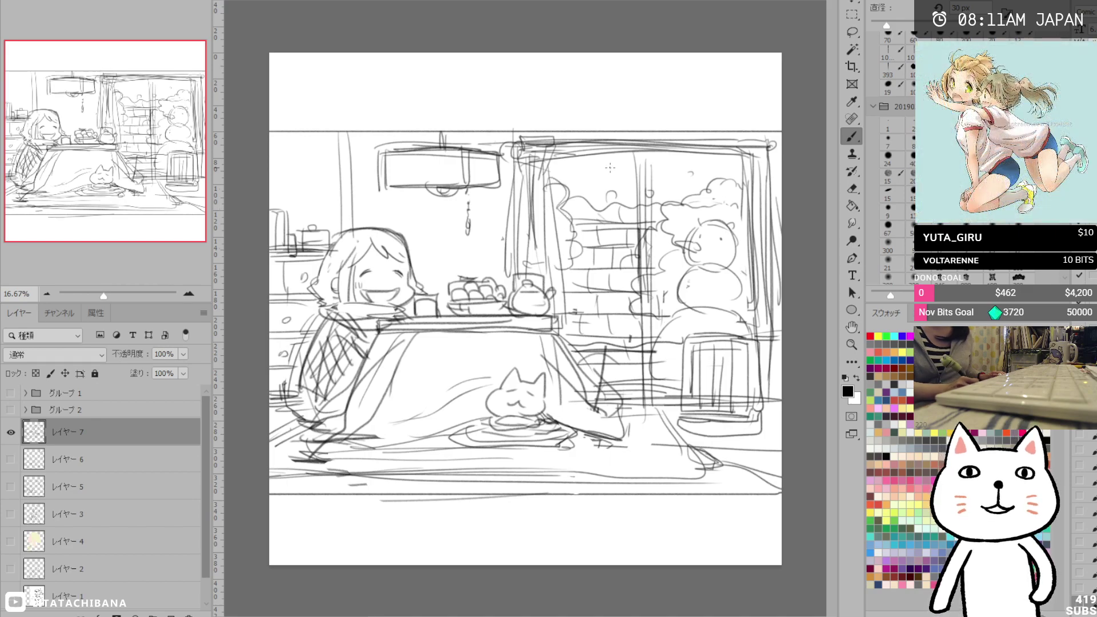
Sketch snow-covered tree branches across the upper part of both window panes, and add fold lines to the table blanket.
mouse_move(636, 190)
left_mouse_down()
mouse_move(671, 161)
mouse_move(653, 176)
mouse_move(698, 195)
left_mouse_up()
left_click_drag(674, 159, 732, 163)
mouse_move(666, 180)
left_mouse_down()
mouse_move(666, 190)
mouse_move(727, 174)
mouse_move(663, 189)
mouse_move(697, 200)
mouse_move(629, 193)
mouse_move(727, 166)
left_mouse_up()
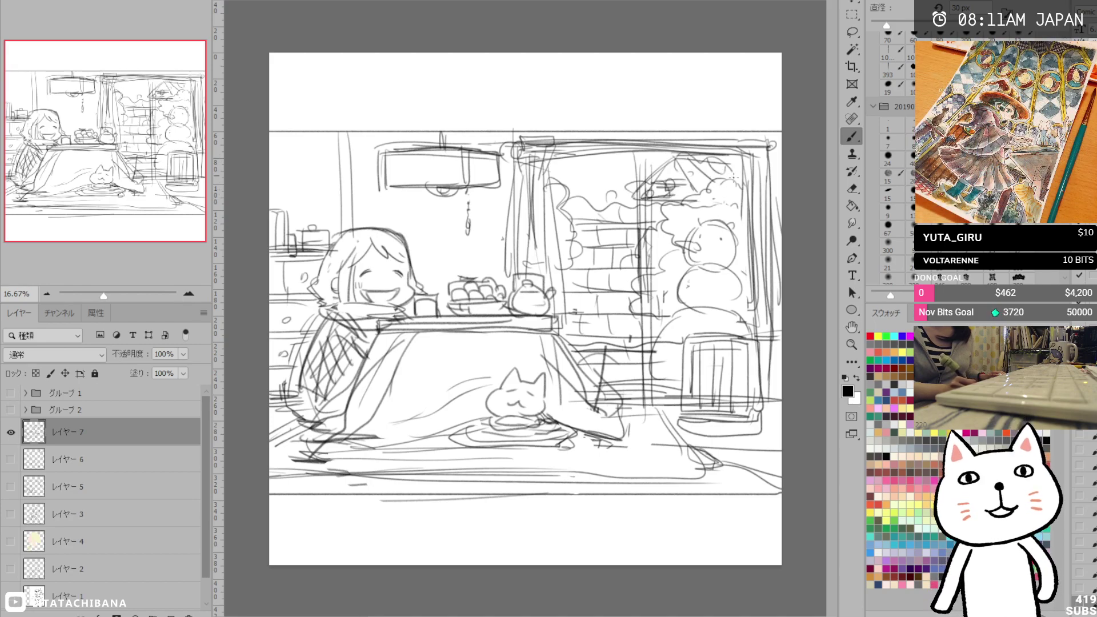
left_click_drag(626, 171, 626, 167)
left_click_drag(565, 182, 592, 184)
mouse_move(582, 185)
left_mouse_down()
mouse_move(612, 182)
mouse_move(601, 167)
mouse_move(588, 173)
mouse_move(655, 165)
left_mouse_up()
left_click_drag(565, 156, 574, 155)
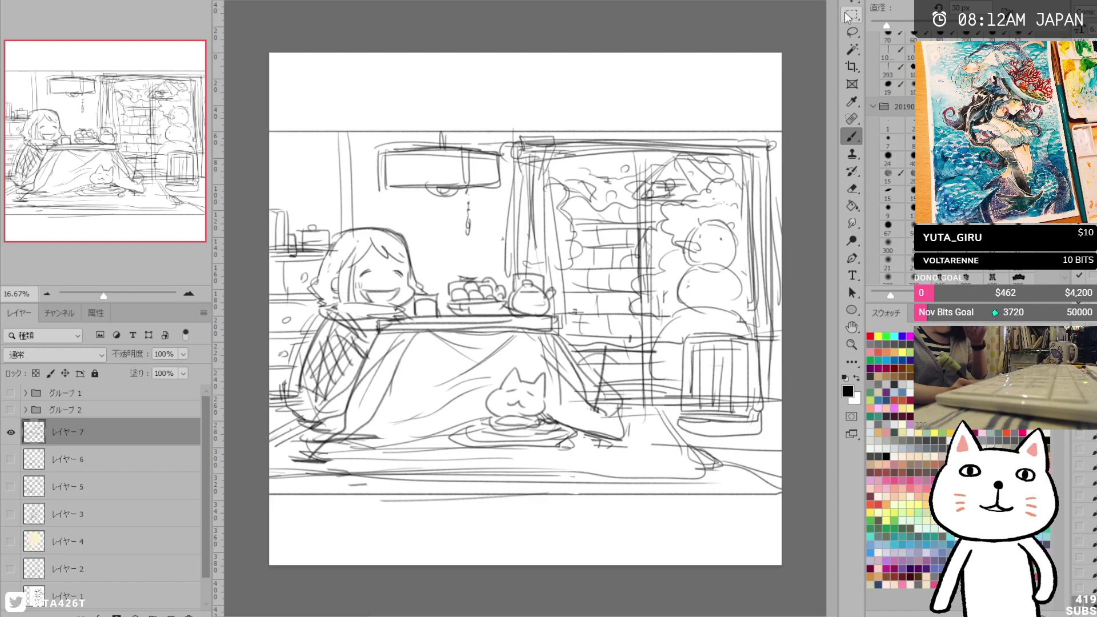
Draw a higher top border for the scene, erase the old border line, and extend the lamp's cord up to it.
left_click_drag(793, 116, 274, 115)
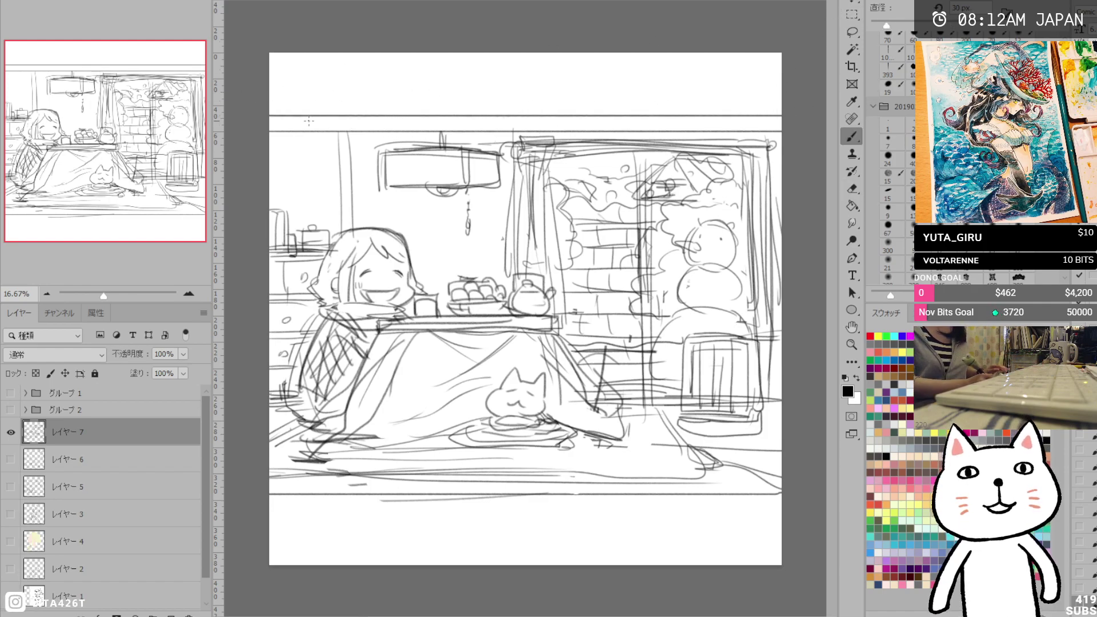
key("e")
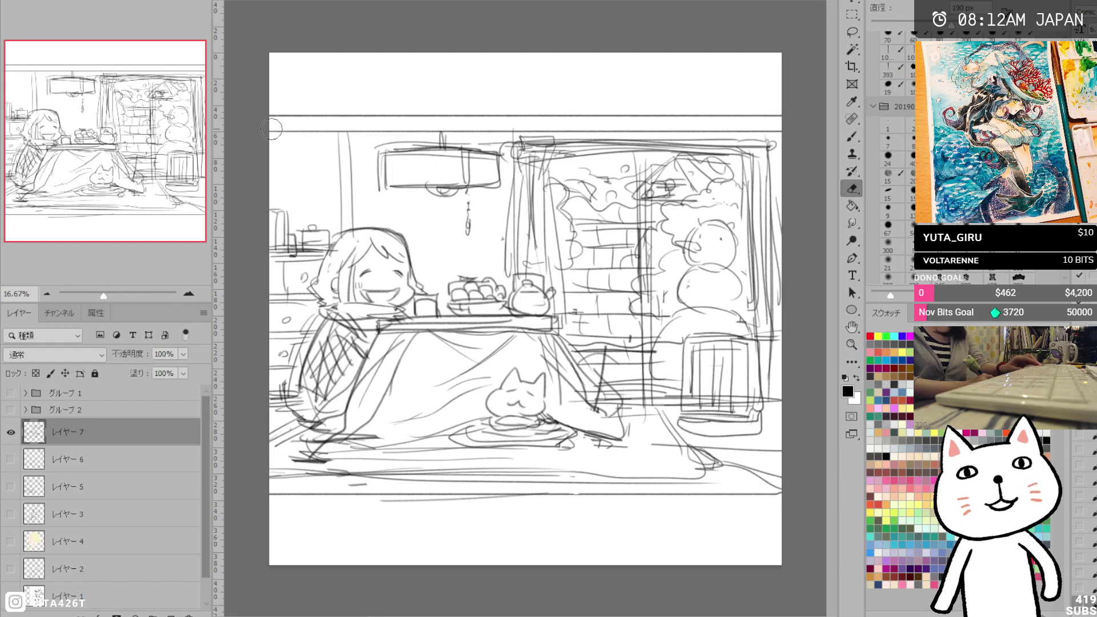
left_click_drag(272, 128, 777, 132)
key("b")
left_click_drag(441, 117, 441, 146)
left_click_drag(531, 137, 743, 137)
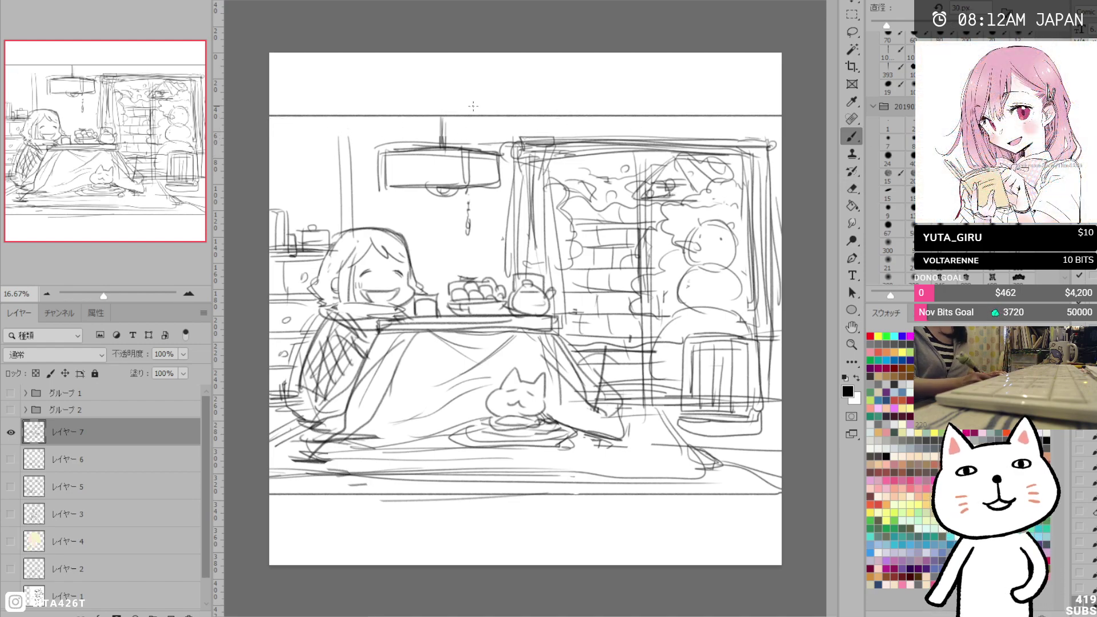
Sketch a long box-shaped wall unit above the right end of the curtain rod.
left_click_drag(776, 134, 681, 135)
left_click_drag(778, 114, 778, 140)
mouse_move(656, 121)
left_mouse_down()
mouse_move(779, 133)
mouse_move(650, 132)
left_mouse_up()
Extend the wall post up to the new border and draw a horizontal beam across the wall behind the ceiling lamp.
left_click_drag(349, 109, 350, 220)
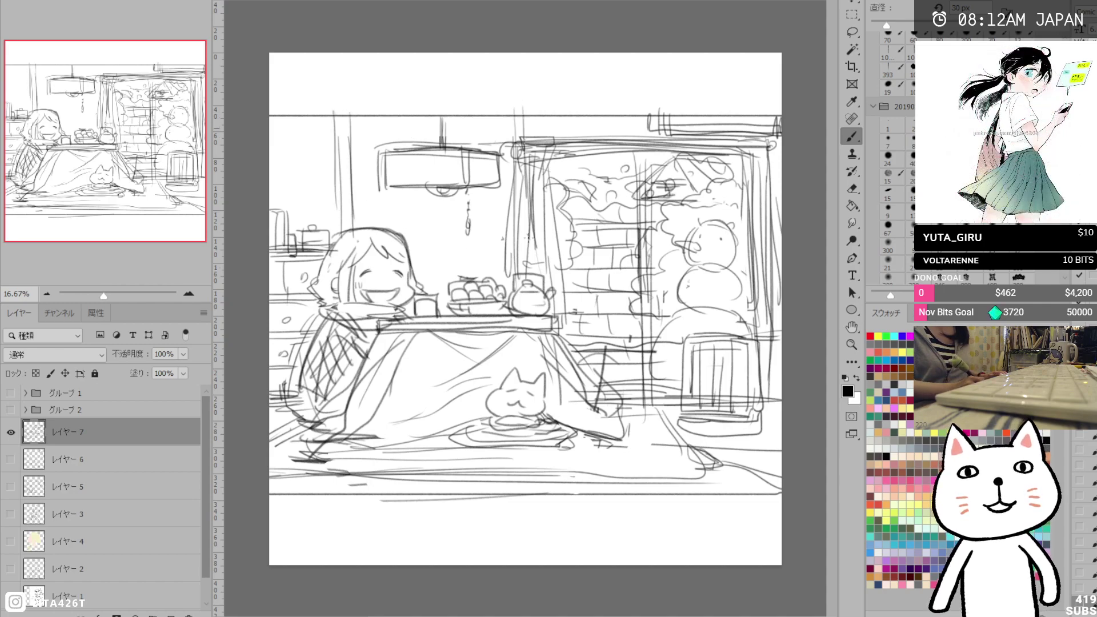
left_click_drag(282, 134, 531, 132)
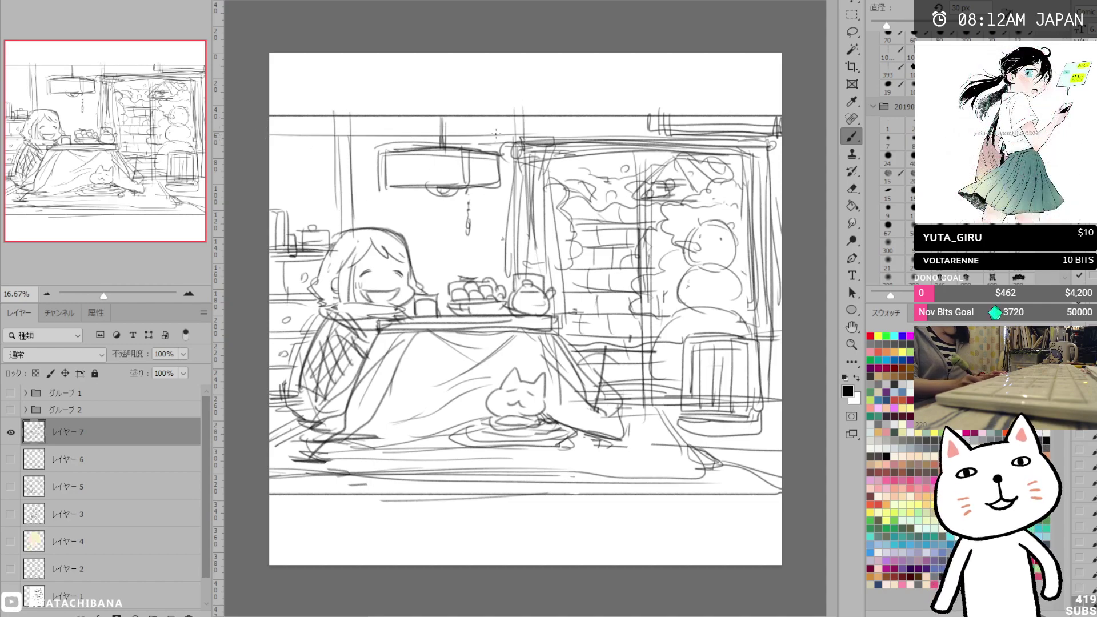
left_click_drag(285, 147, 511, 135)
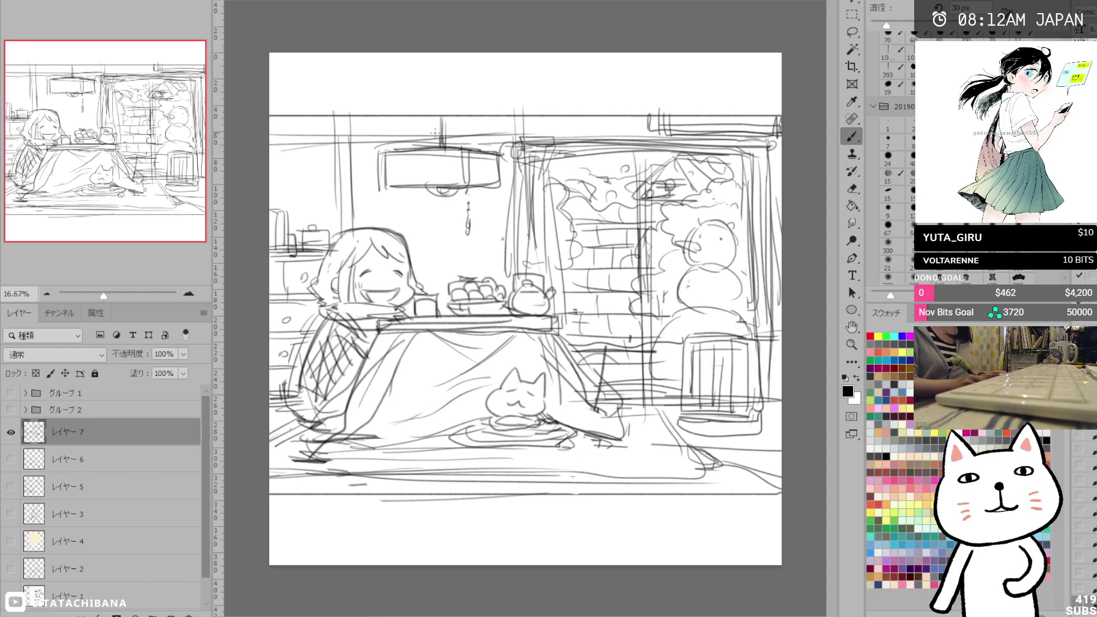
Darken the ceiling lamp's cord and sketch a box frame around the fruit on the kotatsu table, erasing its stray edges.
left_click_drag(393, 131, 753, 145)
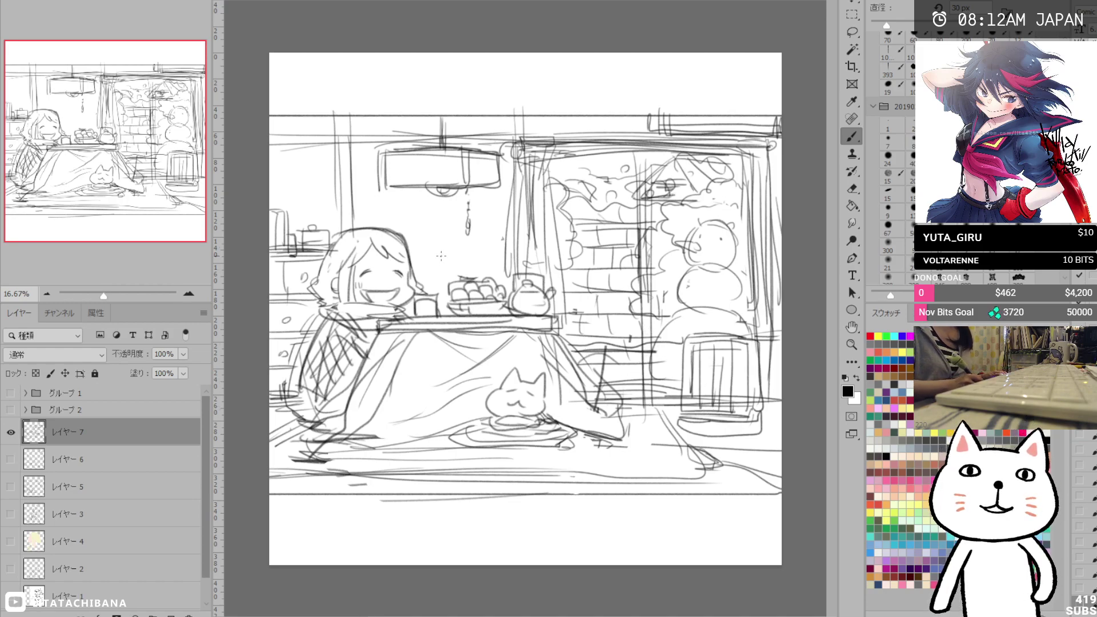
mouse_move(441, 273)
left_mouse_down()
mouse_move(503, 266)
mouse_move(505, 292)
left_mouse_up()
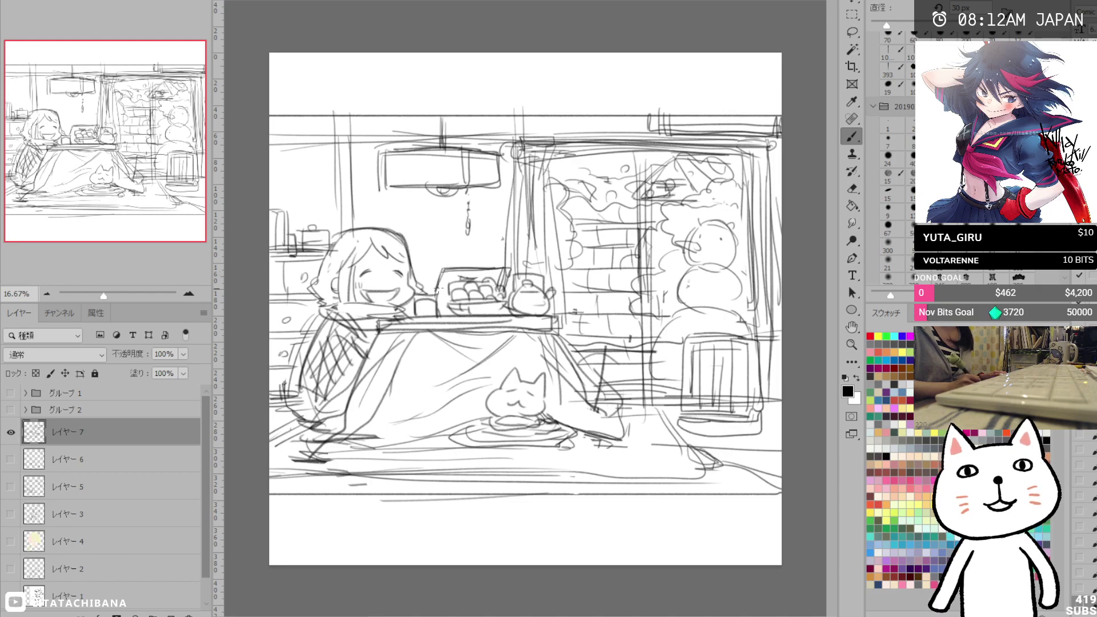
key("e")
mouse_move(443, 271)
left_mouse_down()
mouse_move(492, 267)
mouse_move(464, 272)
mouse_move(505, 284)
mouse_move(442, 273)
mouse_move(504, 273)
mouse_move(497, 293)
mouse_move(454, 313)
left_mouse_up()
key("b")
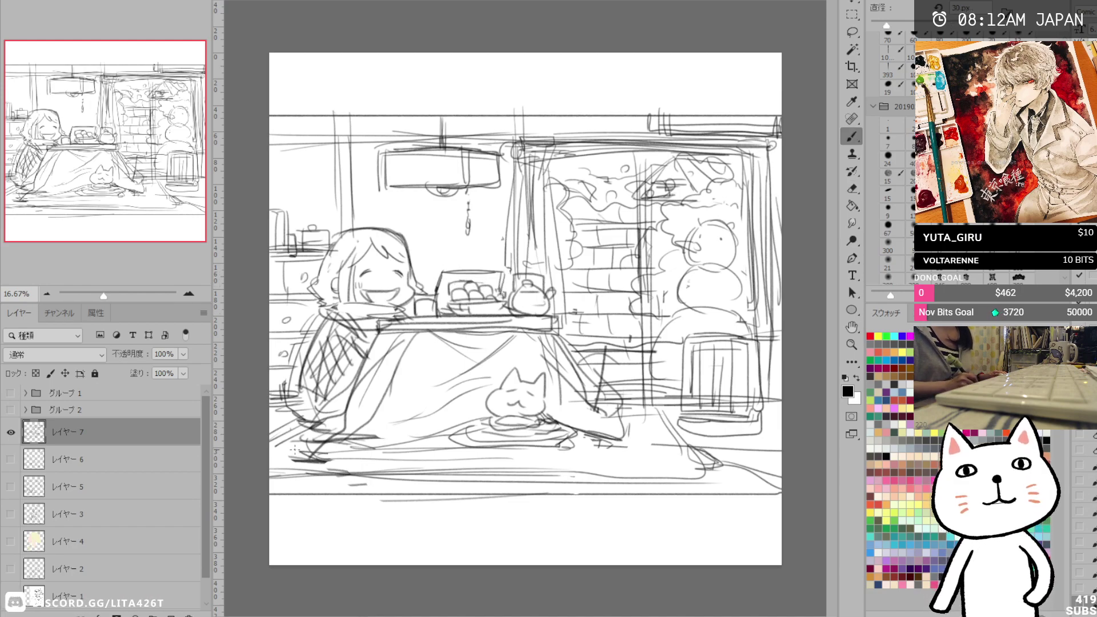
Darken the shaded shape on the floor below the girl and touch up the mug and box frame on the table.
mouse_move(320, 447)
left_mouse_down()
mouse_move(346, 447)
mouse_move(294, 454)
mouse_move(337, 454)
mouse_move(292, 457)
mouse_move(304, 468)
mouse_move(290, 461)
mouse_move(270, 479)
left_mouse_up()
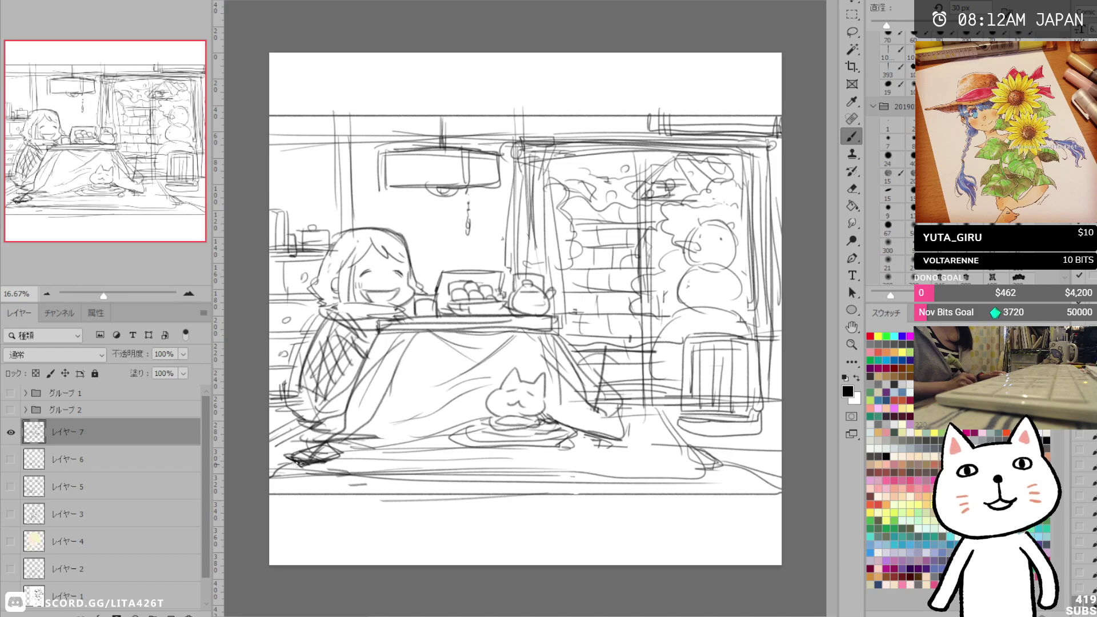
left_click_drag(345, 447, 322, 460)
left_click_drag(441, 273, 435, 298)
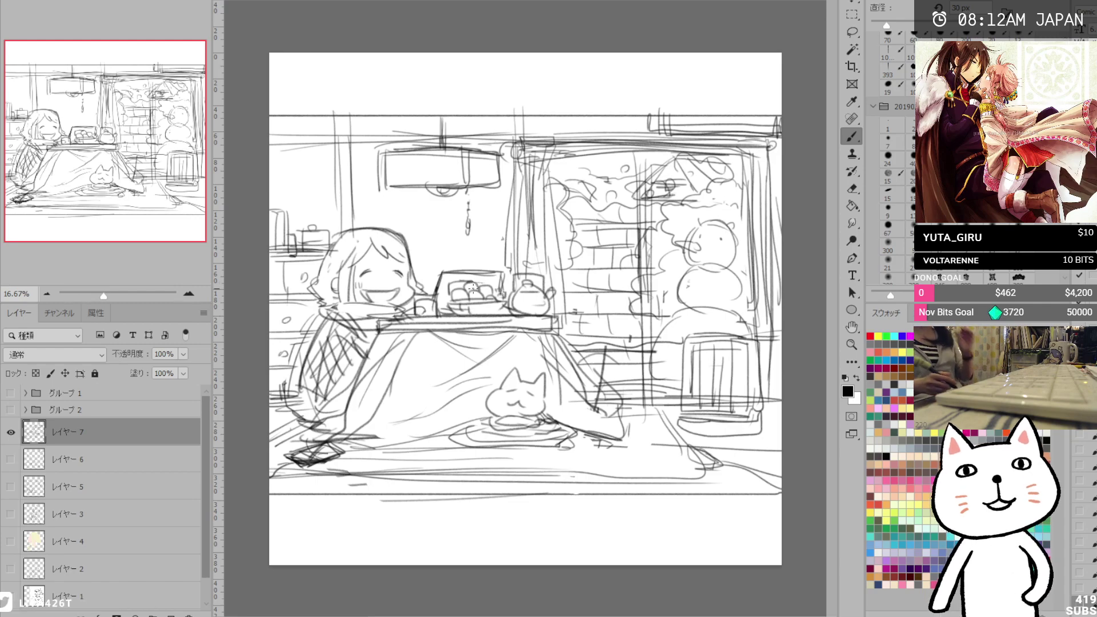
Sketch a slanted, hatched panel with a flat base on the floor in front of the window, beside the kotatsu.
mouse_move(622, 468)
left_mouse_down()
mouse_move(638, 397)
mouse_move(734, 386)
left_mouse_up()
left_click_drag(734, 386, 710, 450)
left_click_drag(620, 473, 720, 454)
left_click_drag(724, 404, 706, 457)
mouse_move(631, 431)
left_mouse_down()
mouse_move(665, 399)
mouse_move(708, 395)
mouse_move(722, 452)
left_mouse_up()
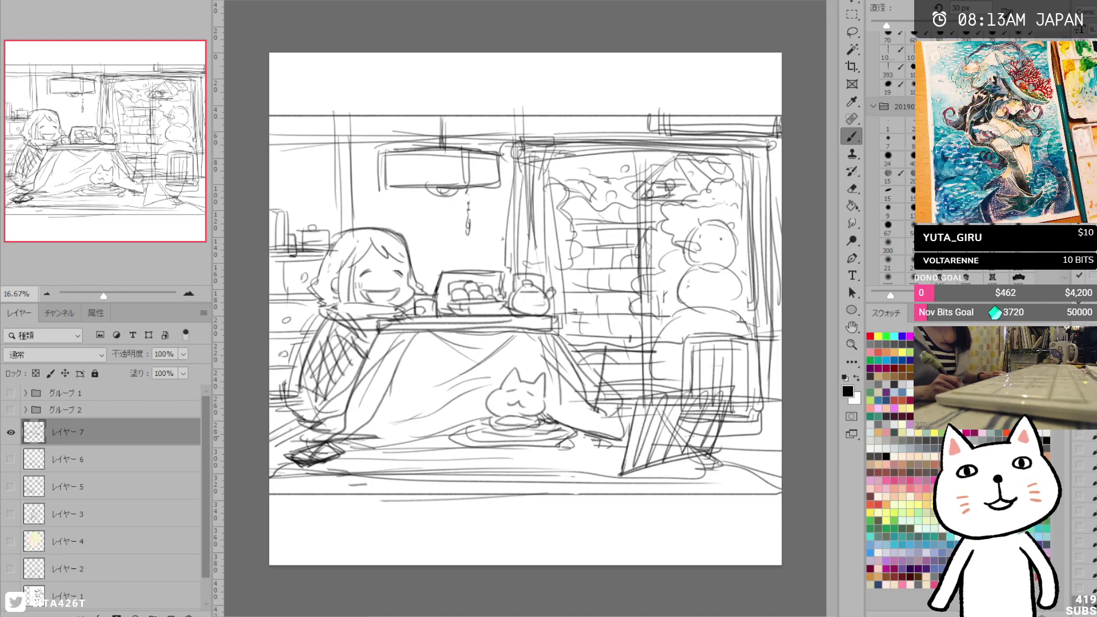
left_click_drag(584, 451, 631, 447)
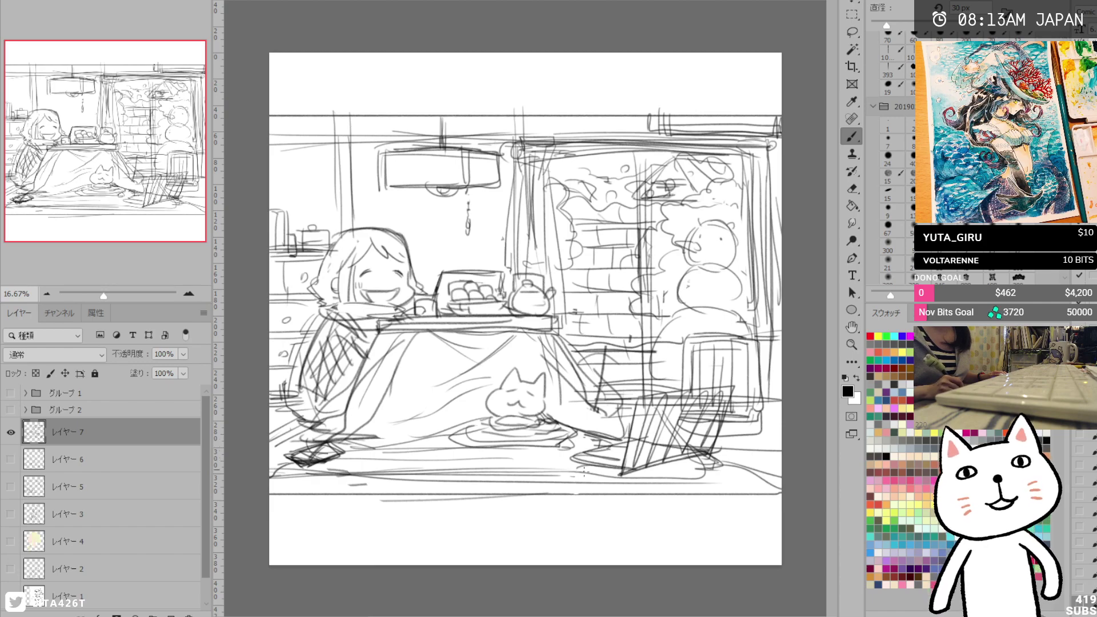
Erase the box frame around the fruit on the kotatsu table.
key("e")
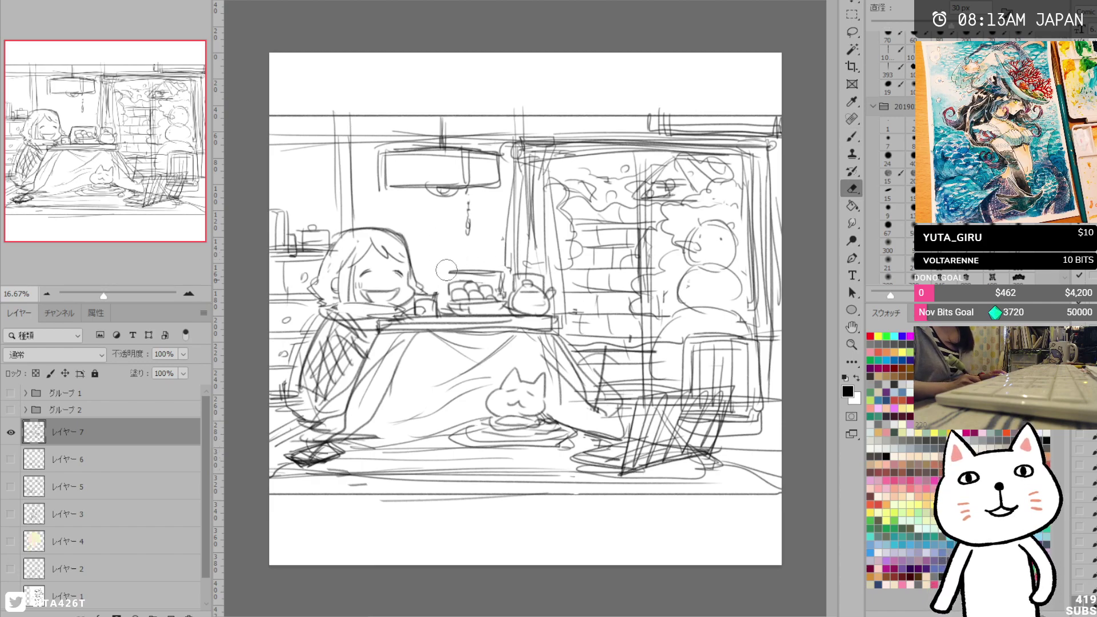
key("b")
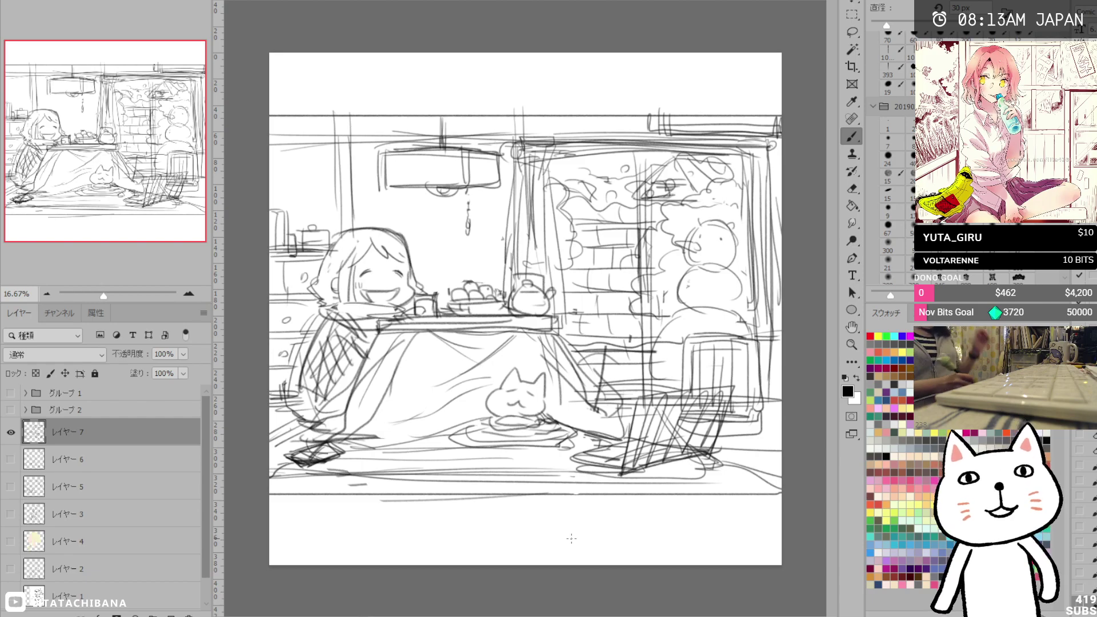
Compare the kotatsu sketch on レイヤー 7 with the snowman sketch on レイヤー 5 by alternating which one is visible.
left_click(11, 433)
left_click(10, 488)
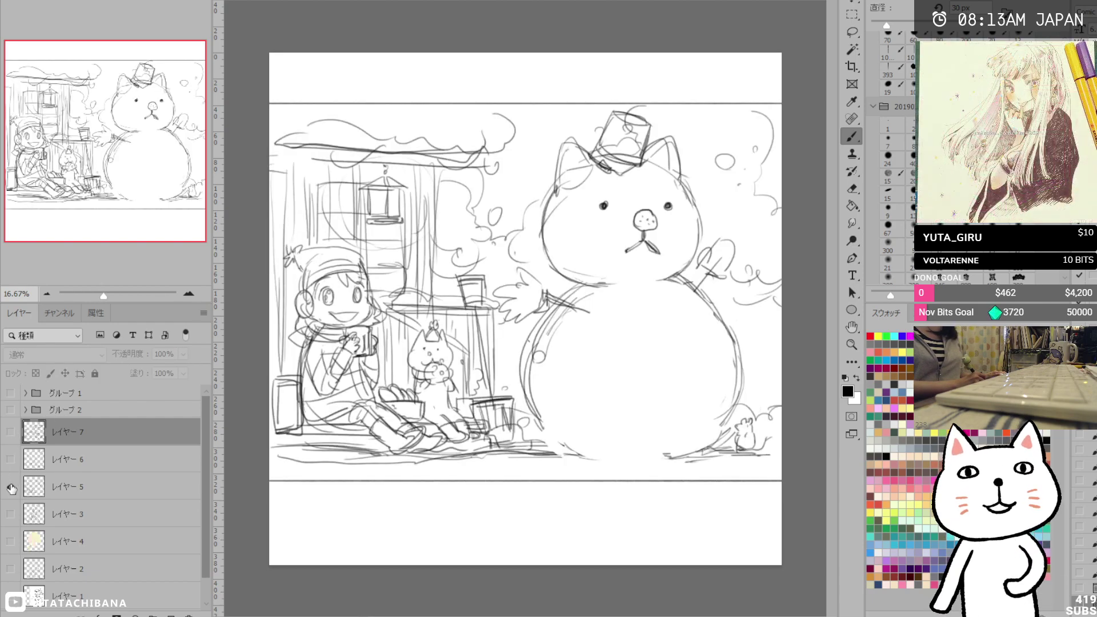
left_click(10, 487)
left_click(11, 432)
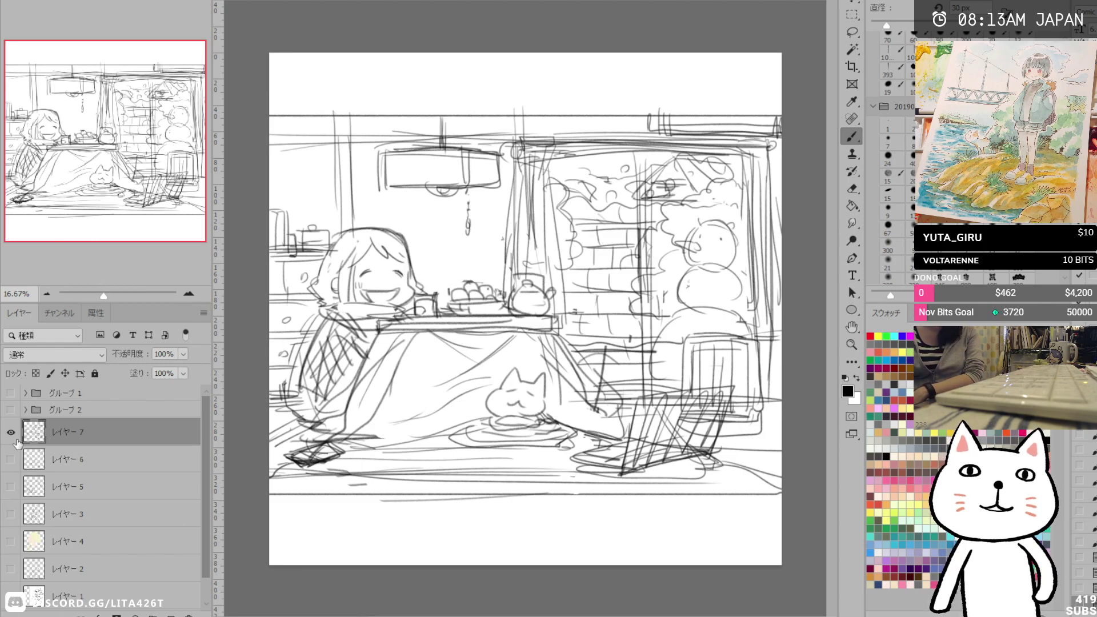
left_click(10, 432)
left_click(10, 487)
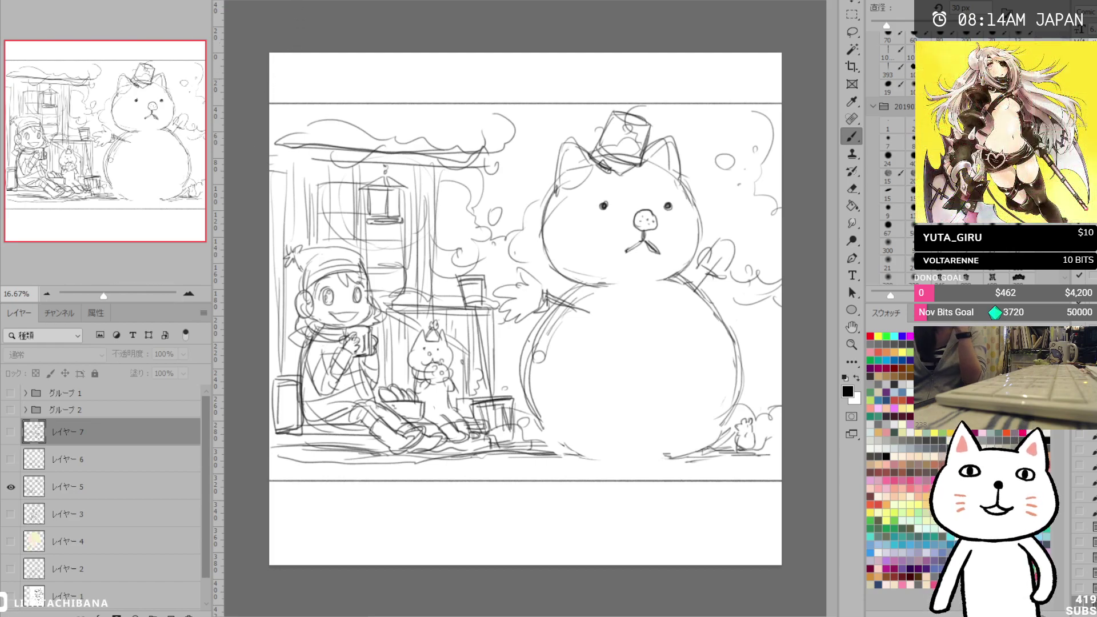
left_click(14, 489)
left_click(12, 433)
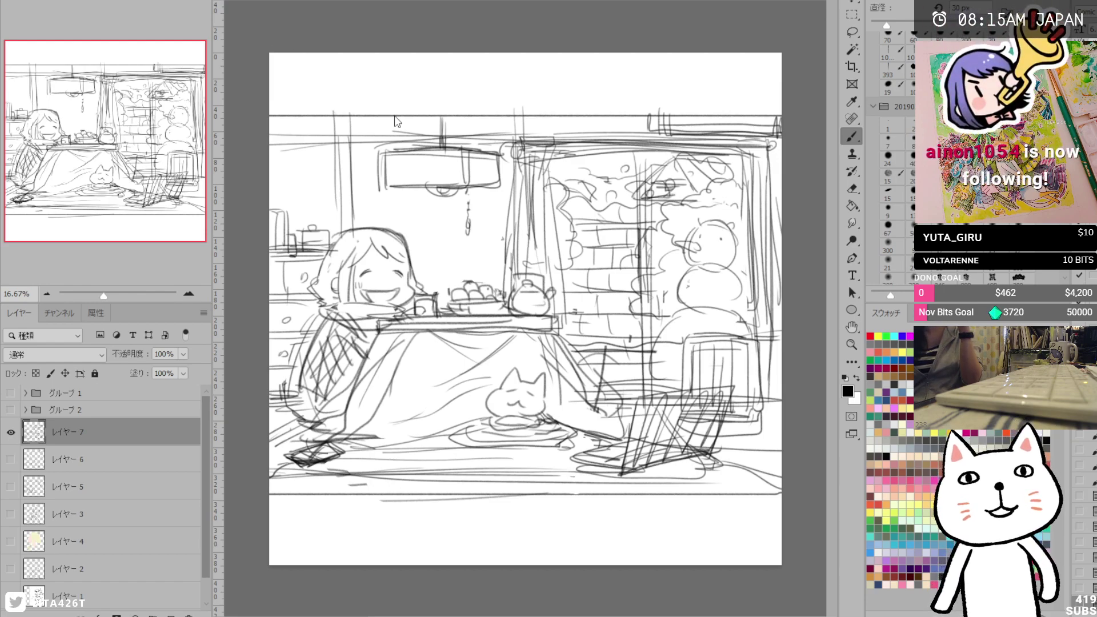
View the NYA NYA NYA cover document and browse the page images in the [BOOK] INKTOBER2021 folder as extra large icons.
key("ctrl+Tab")
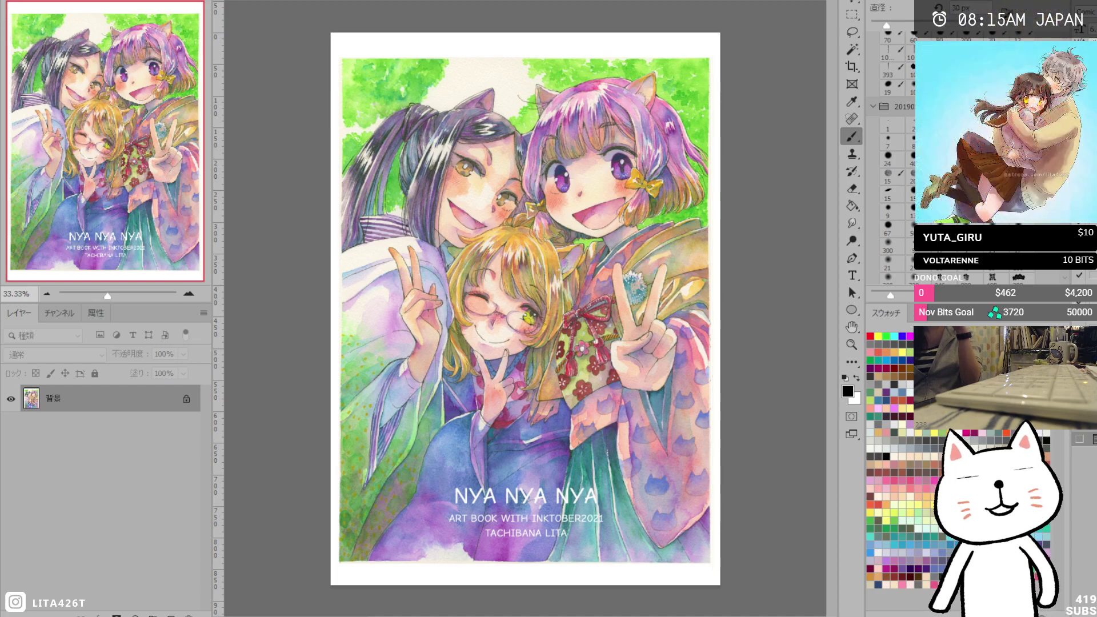
key("ctrl+Tab")
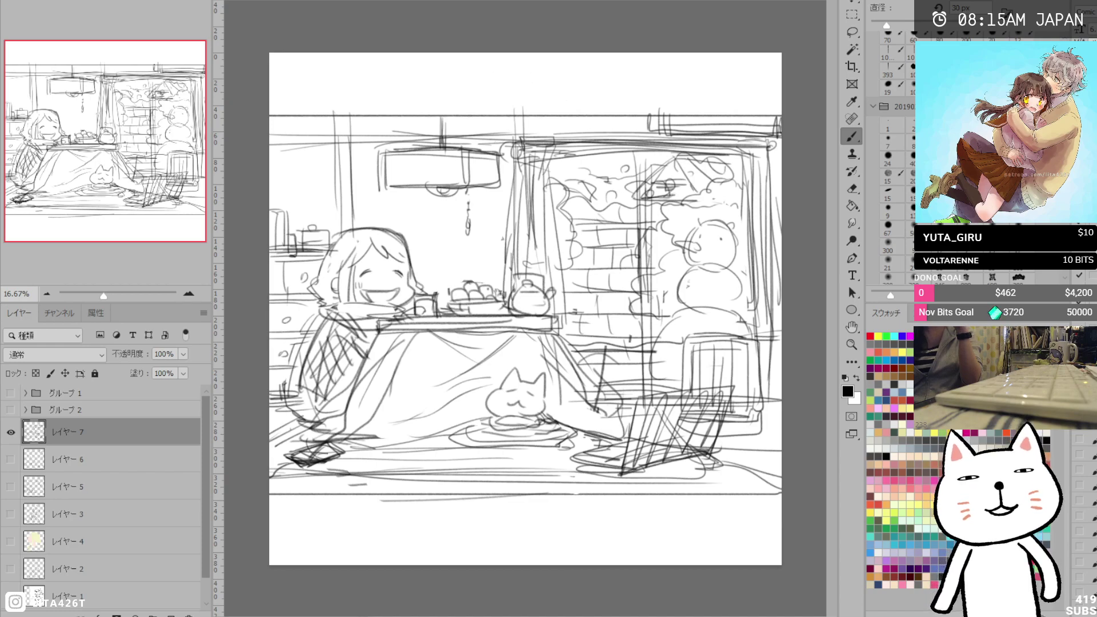
key("ctrl+o")
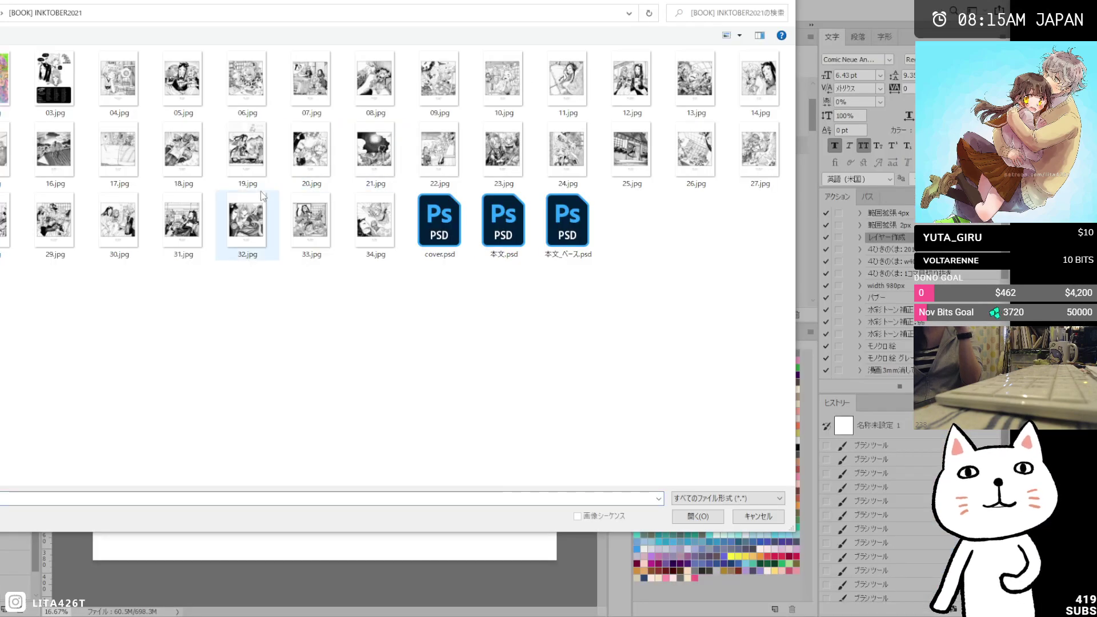
left_click(740, 36)
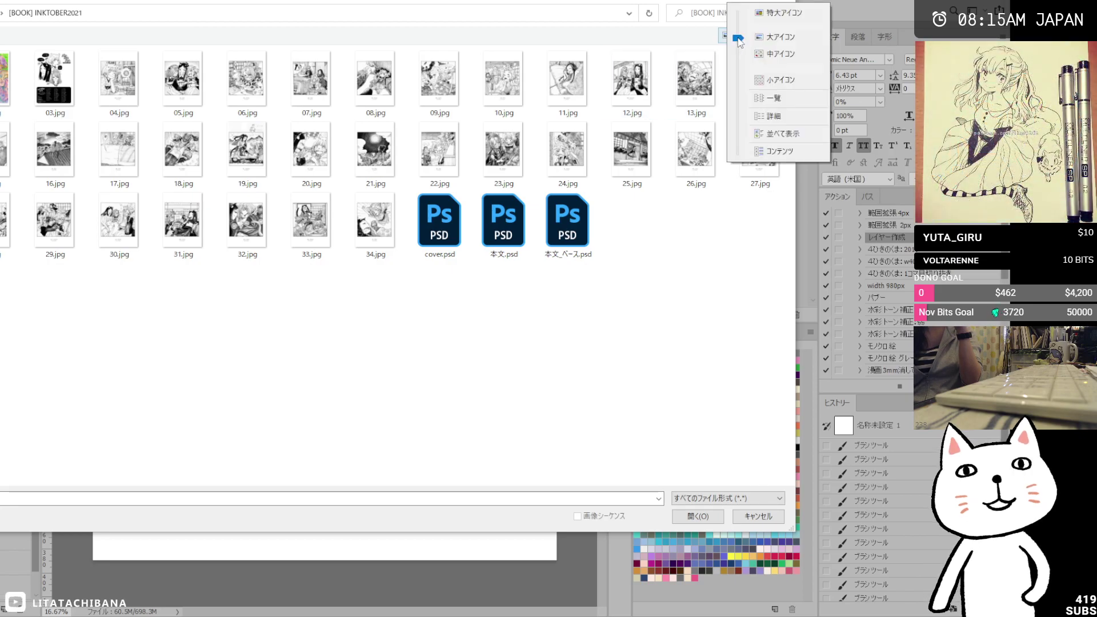
left_click(784, 12)
scroll(553, 222, "down", 15)
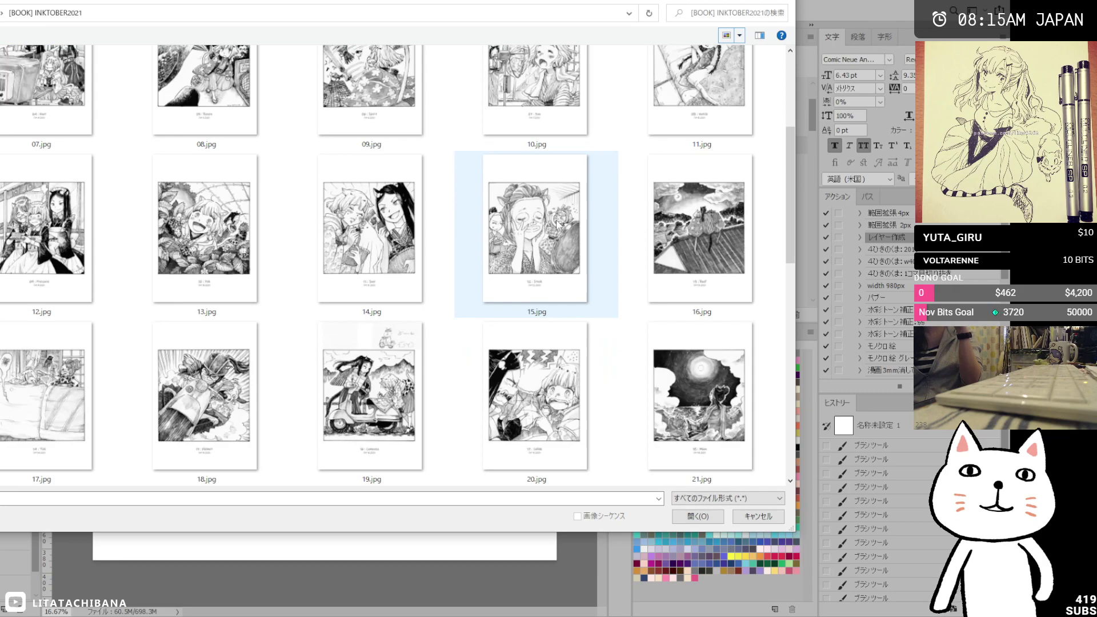
scroll(557, 224, "up", 15)
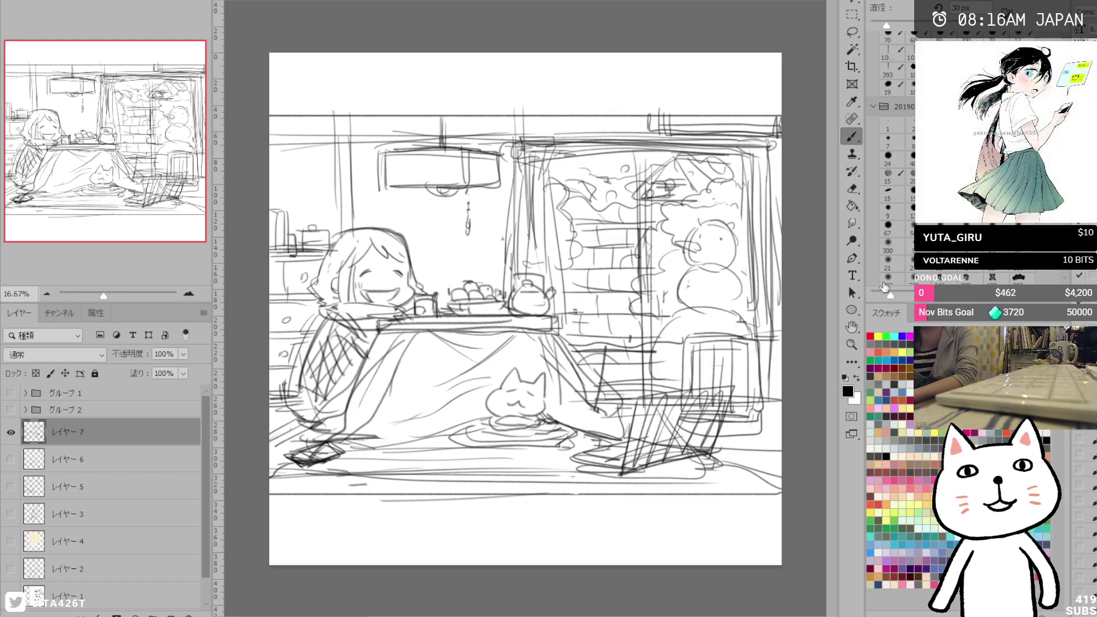
left_click(883, 284)
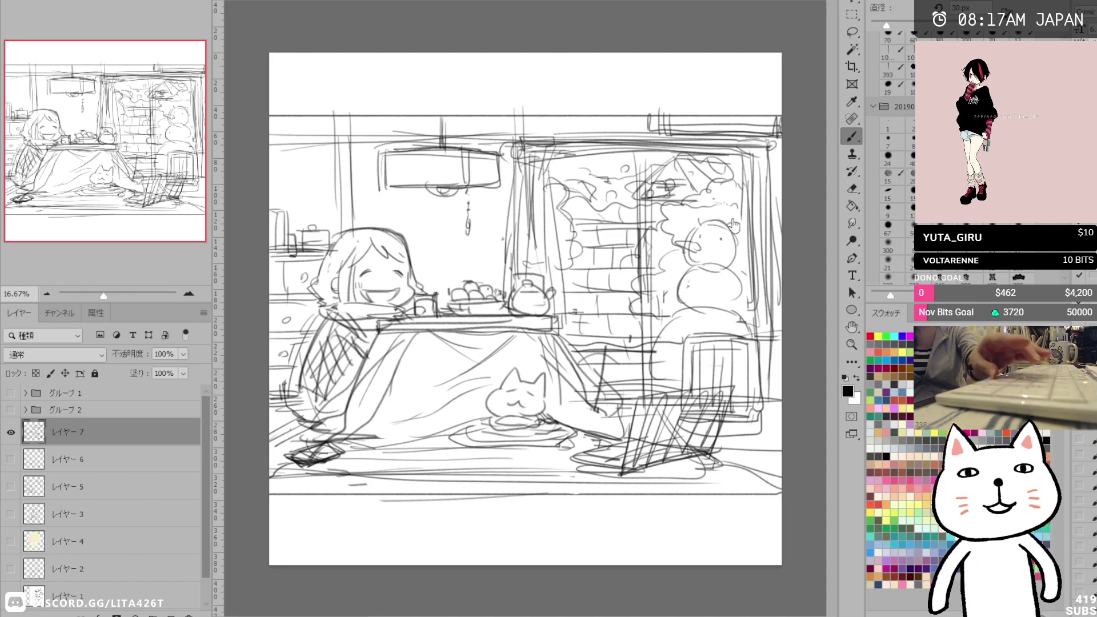
key("ctrl+Tab")
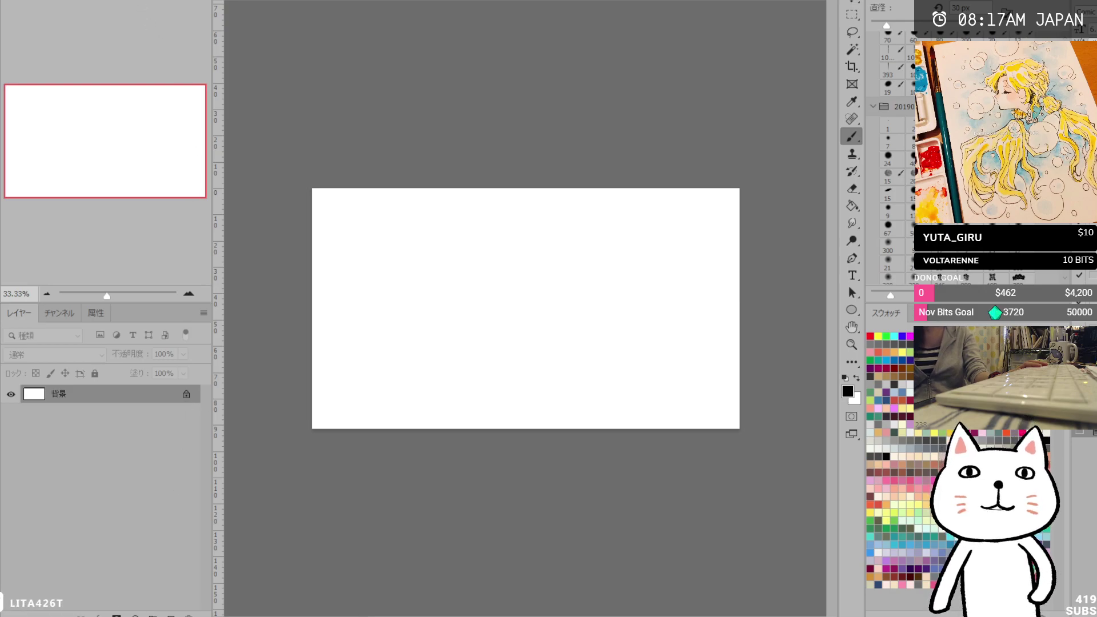
key("h")
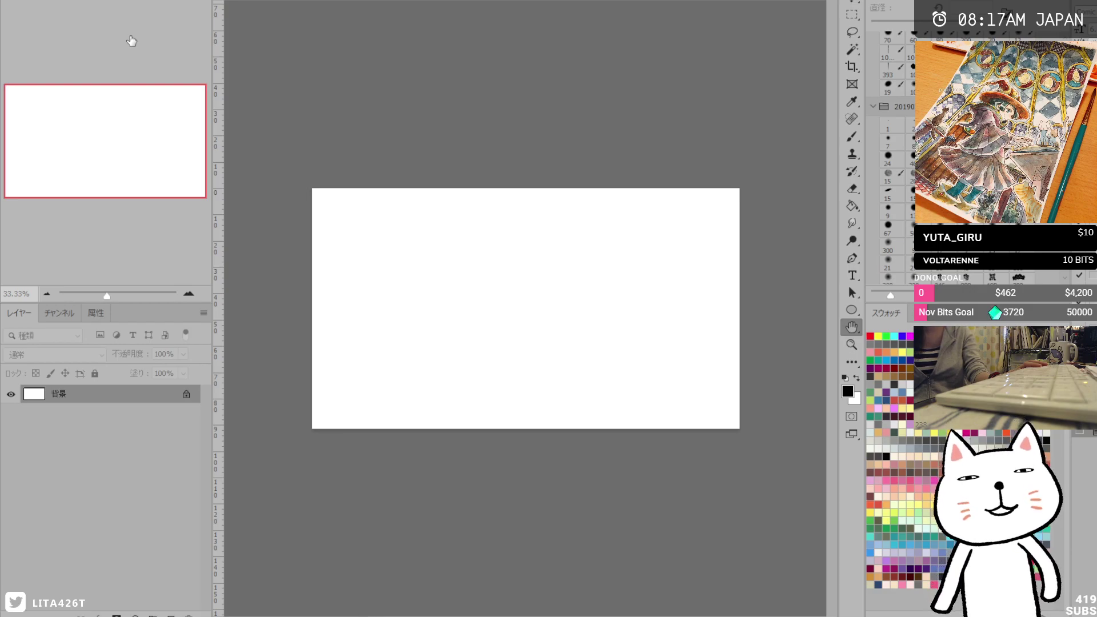
key("b")
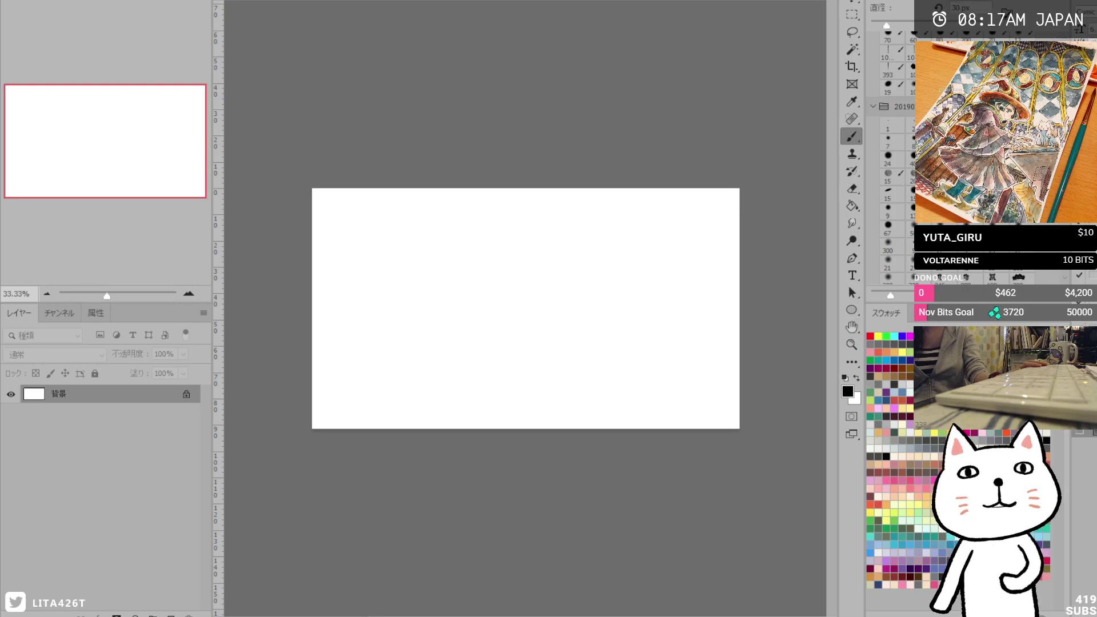
key("ctrl+Tab")
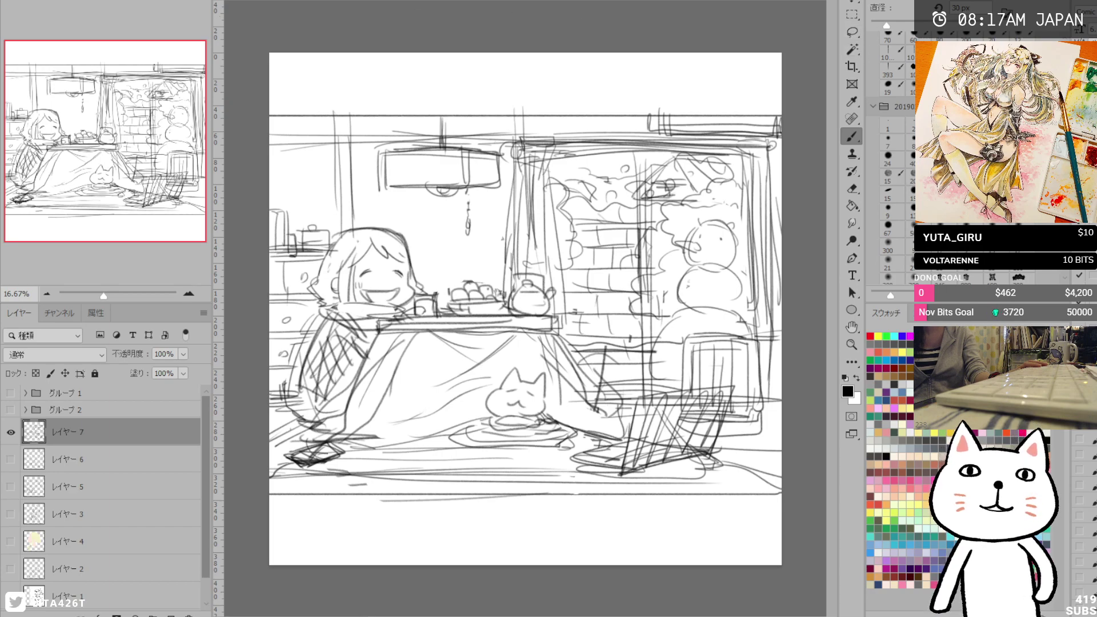
Add a new layer to the blank landscape document and fill it with light grey.
key("ctrl+Tab")
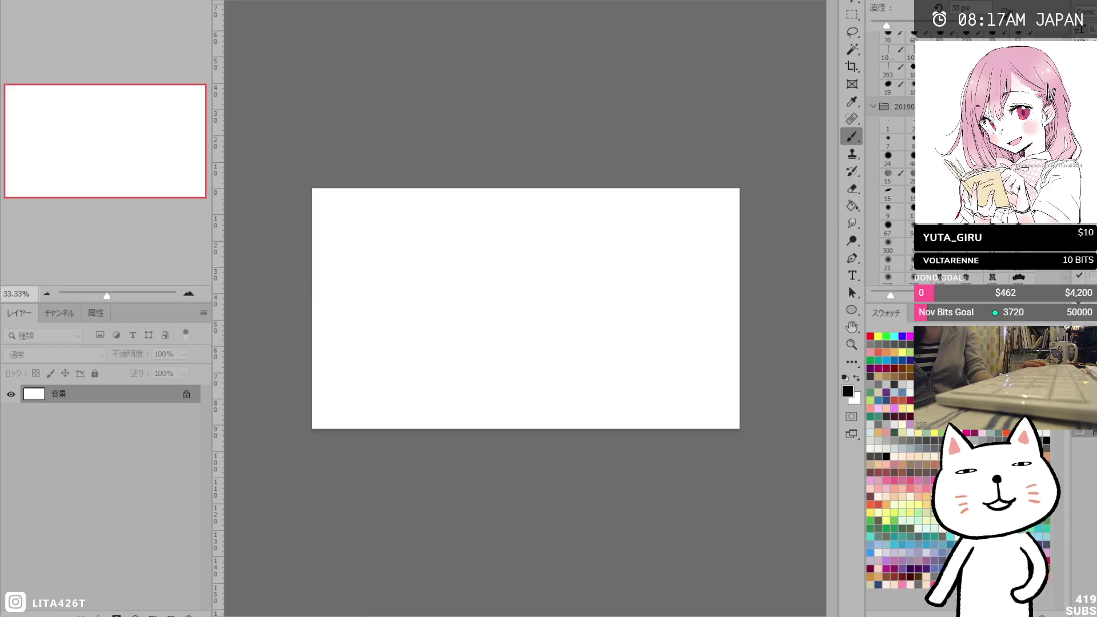
key("ctrl+shift+alt+n")
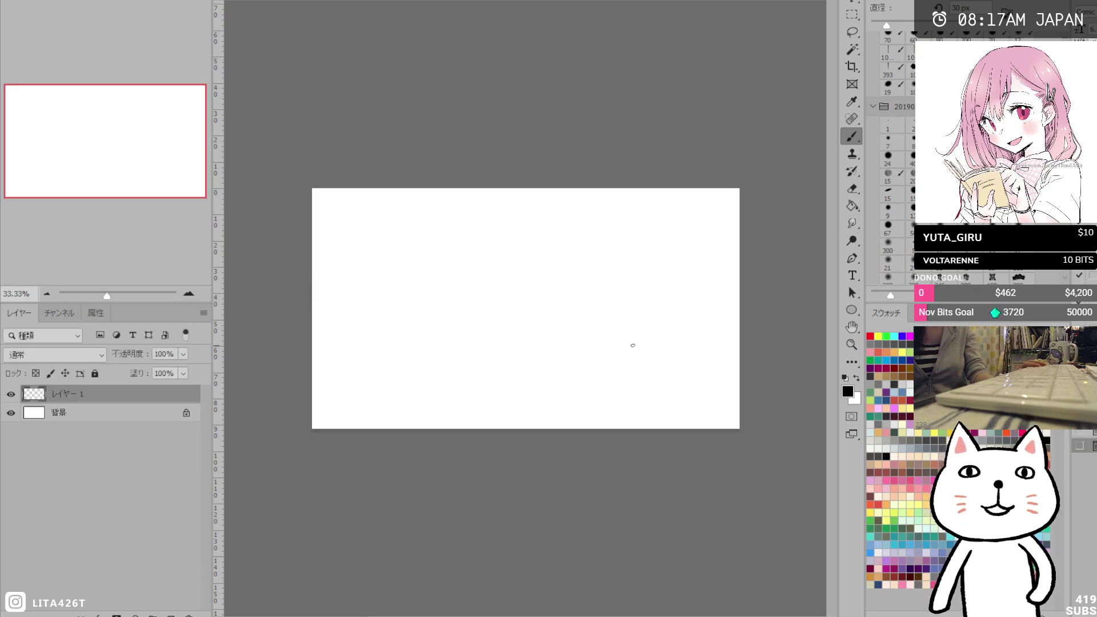
key("g")
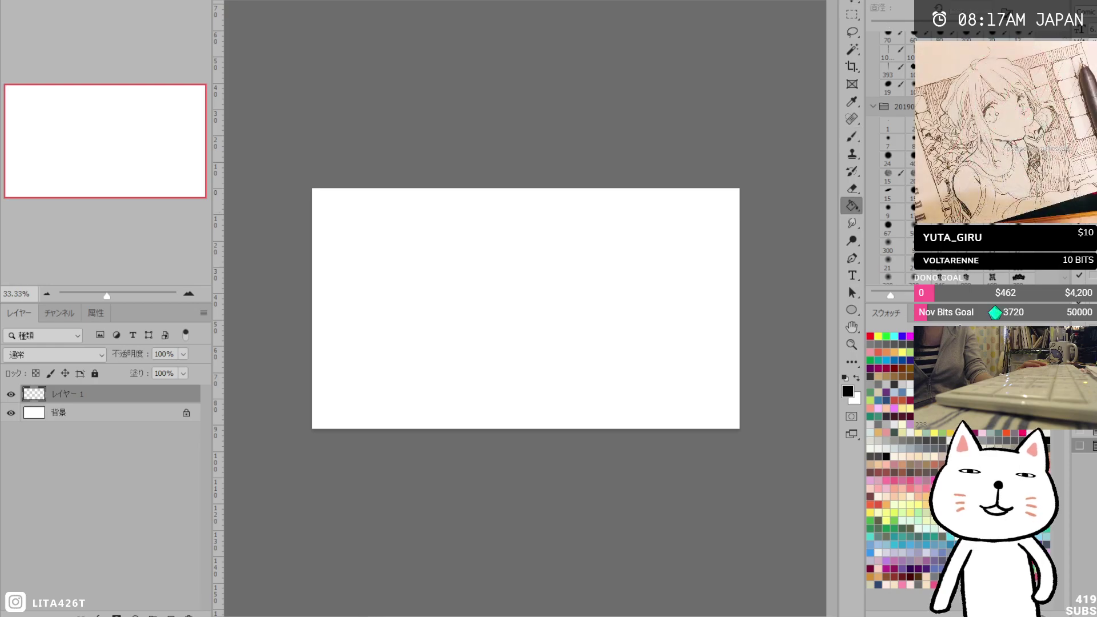
left_click(680, 300)
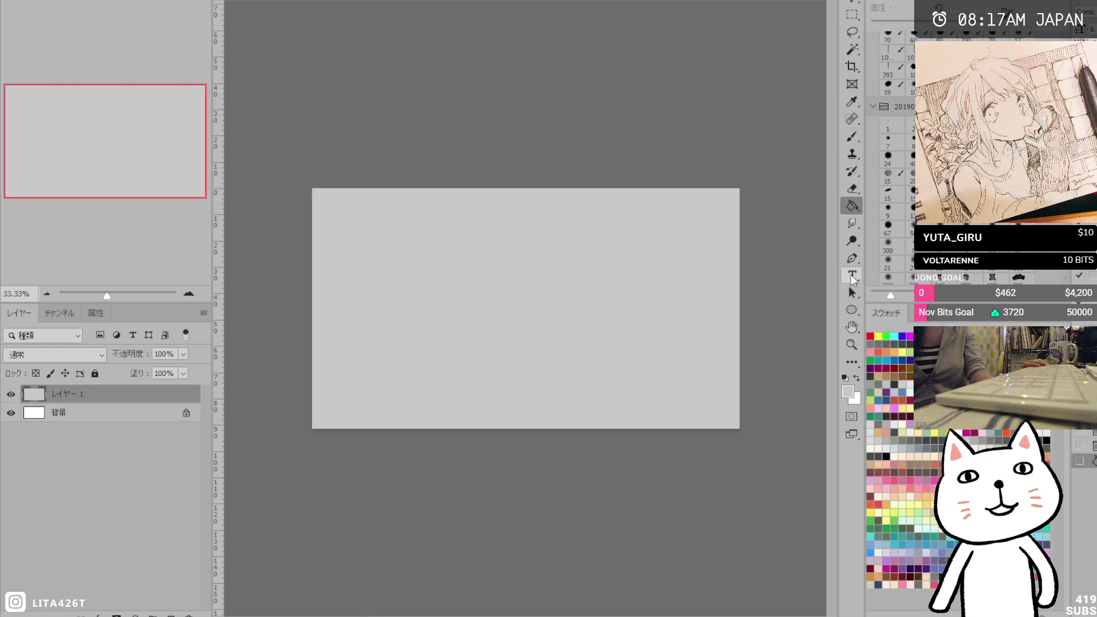
Add the text "1920 x 1080" to the grey canvas and make it black.
left_click(851, 276)
left_click(438, 268)
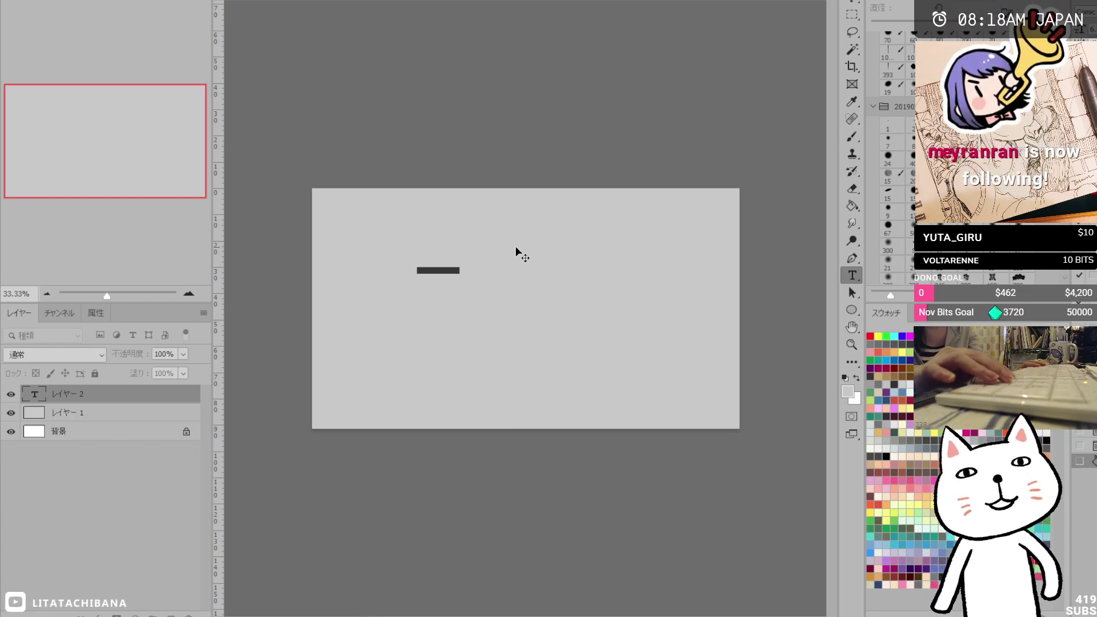
key("BackSpace")
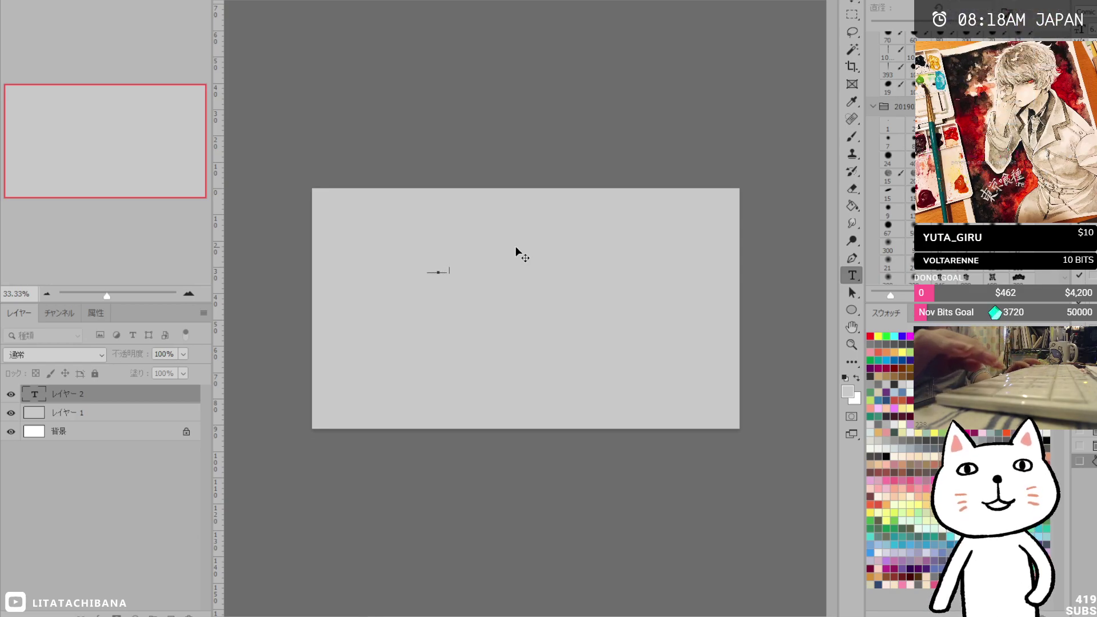
type("--")
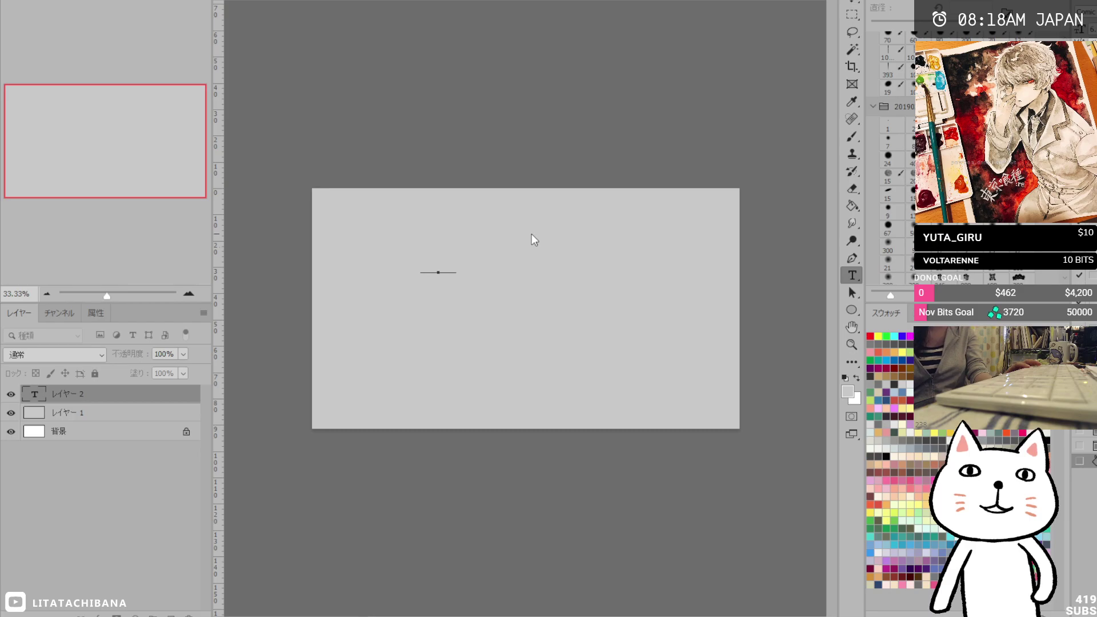
left_click(852, 101)
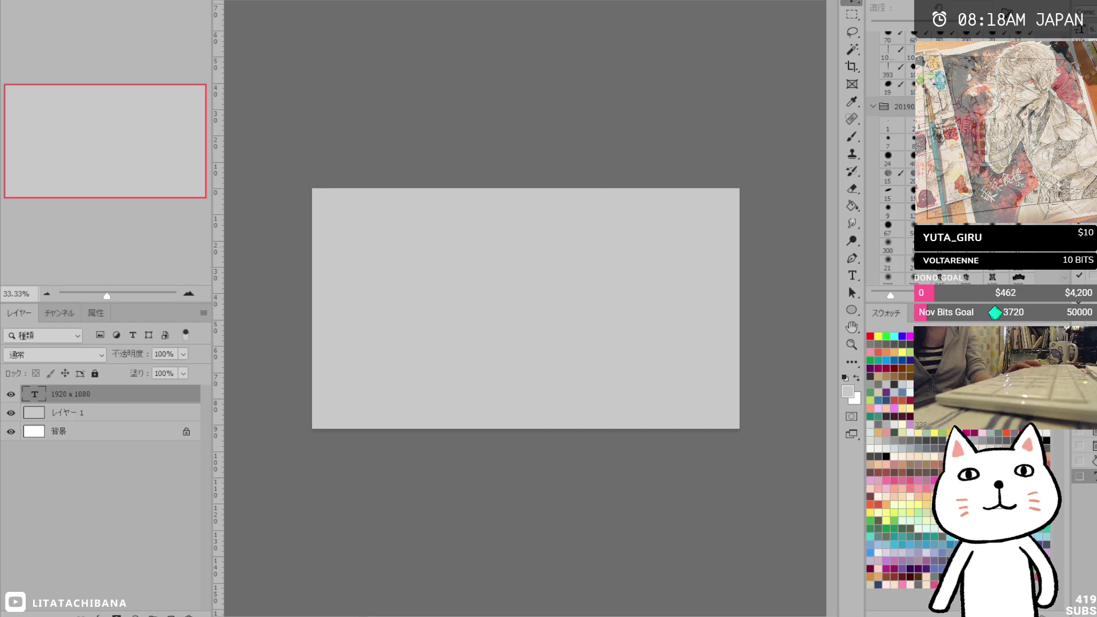
left_click(893, 217)
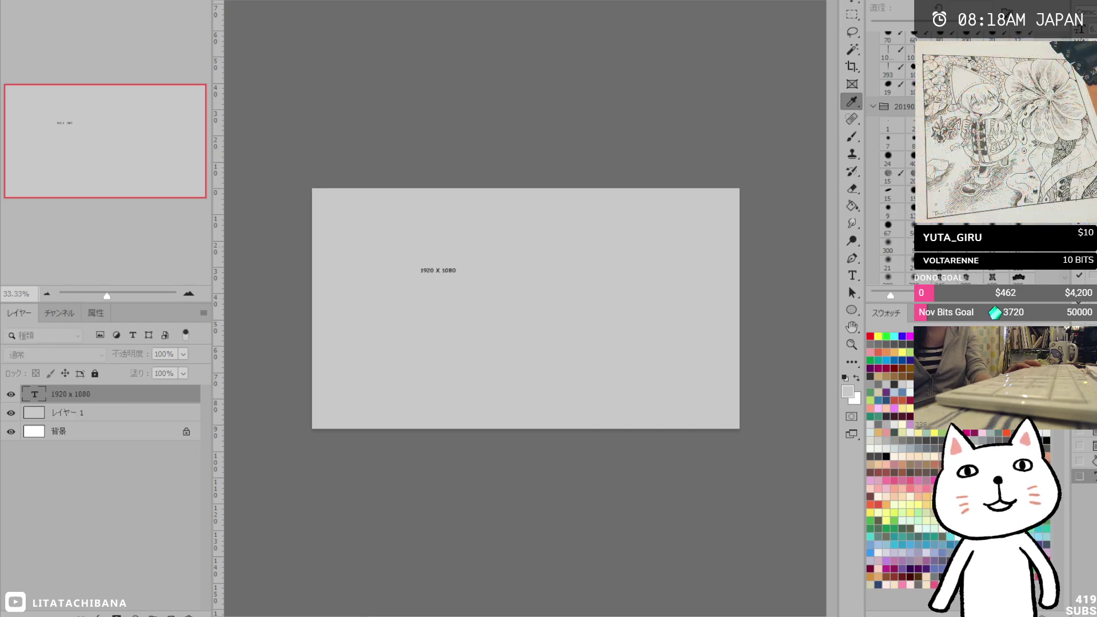
key("Return")
Enlarge the "1920 x 1080" text to a little over half the canvas width and move it to the centre.
key("ctrl+t")
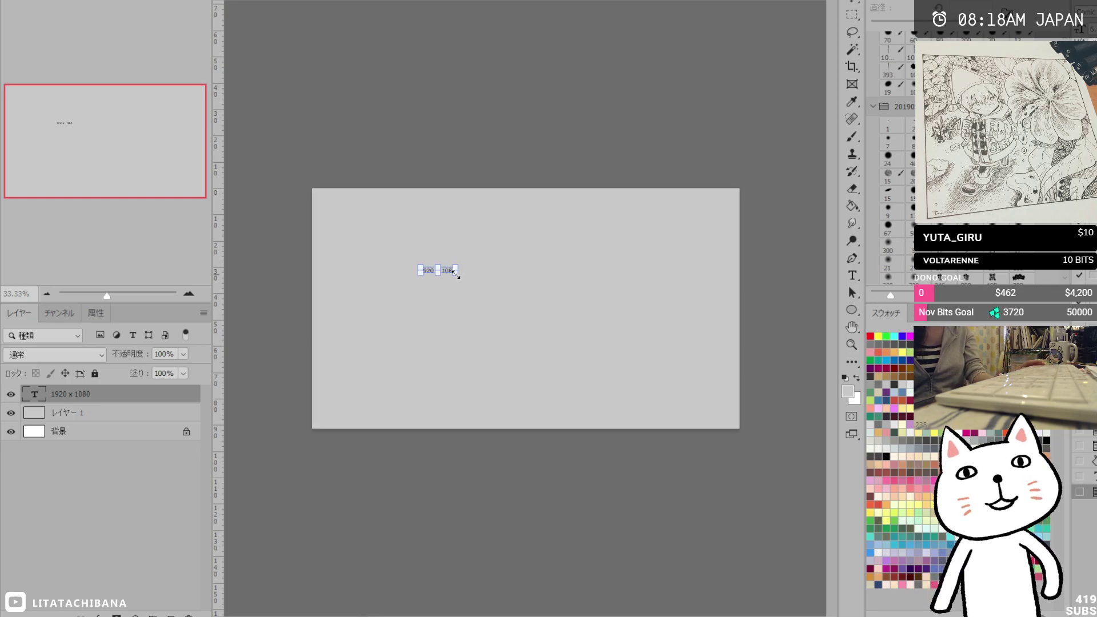
left_click_drag(456, 272, 655, 312)
key("Return")
left_click_drag(552, 292, 539, 306)
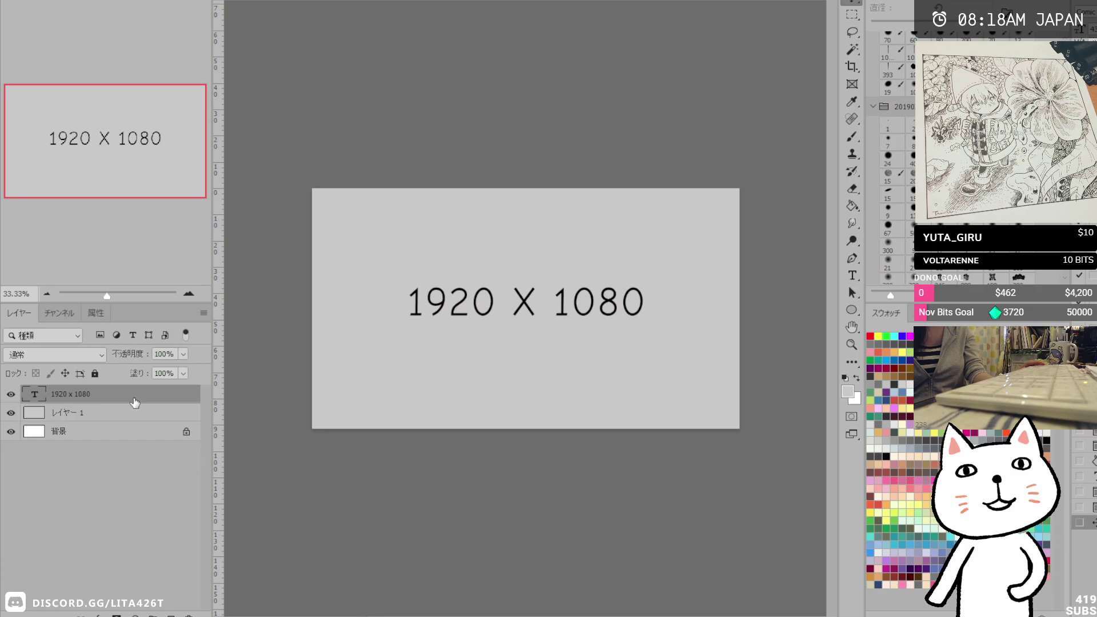
Merge the "1920 x 1080" text into the grey layer and open the blank portrait paper template document.
key("ctrl+e")
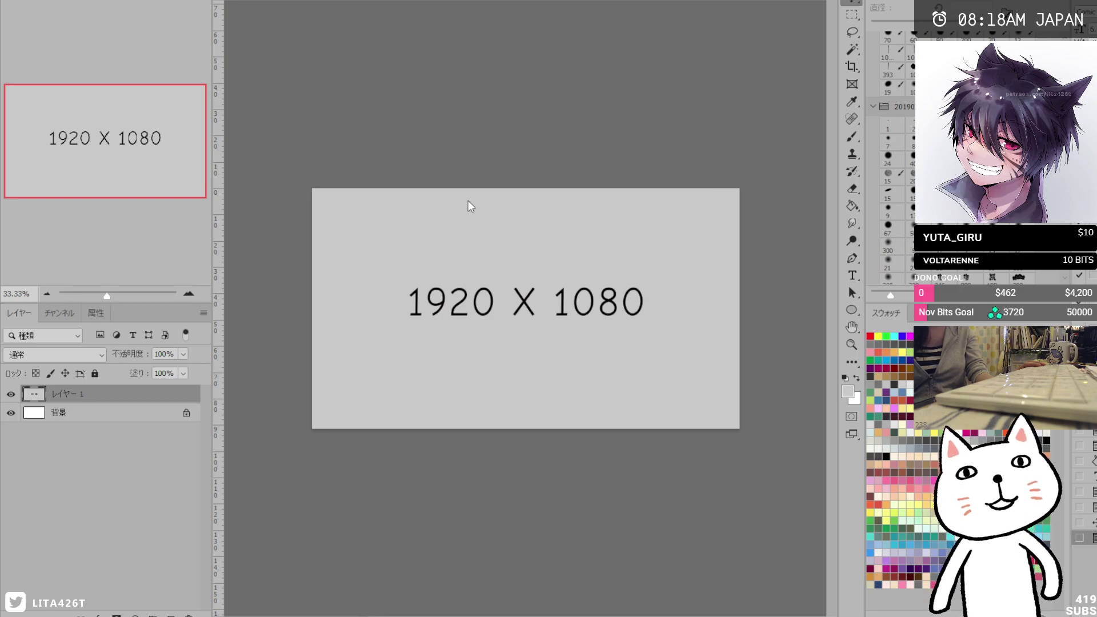
double_click(379, 203)
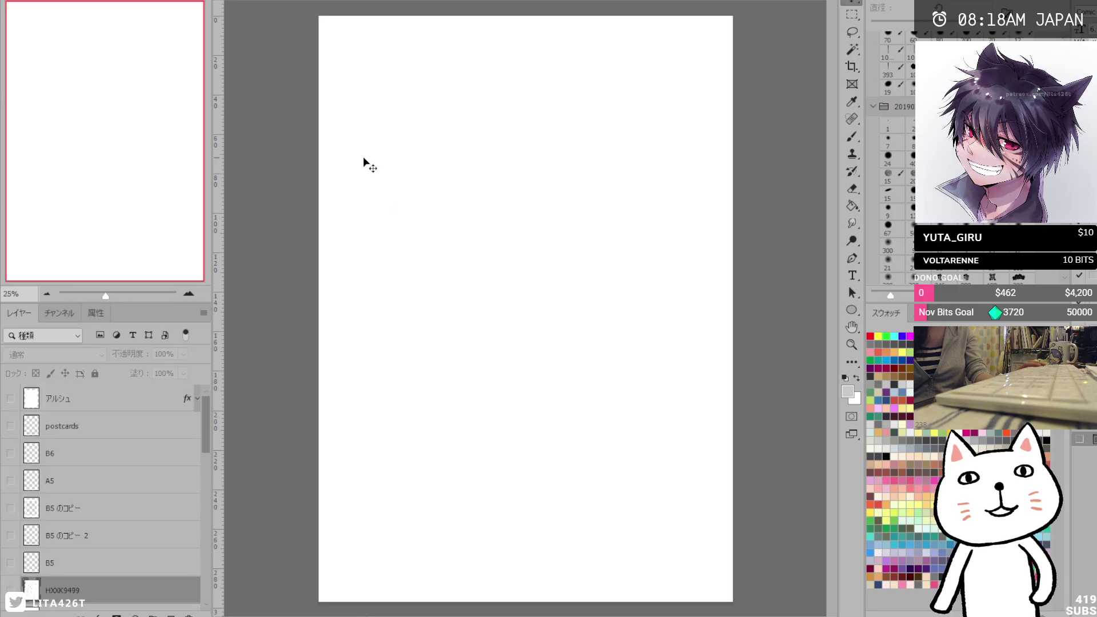
Show the template's guides, briefly check the アルシュ layer, and rotate the canvas to landscape.
key("ctrl+;")
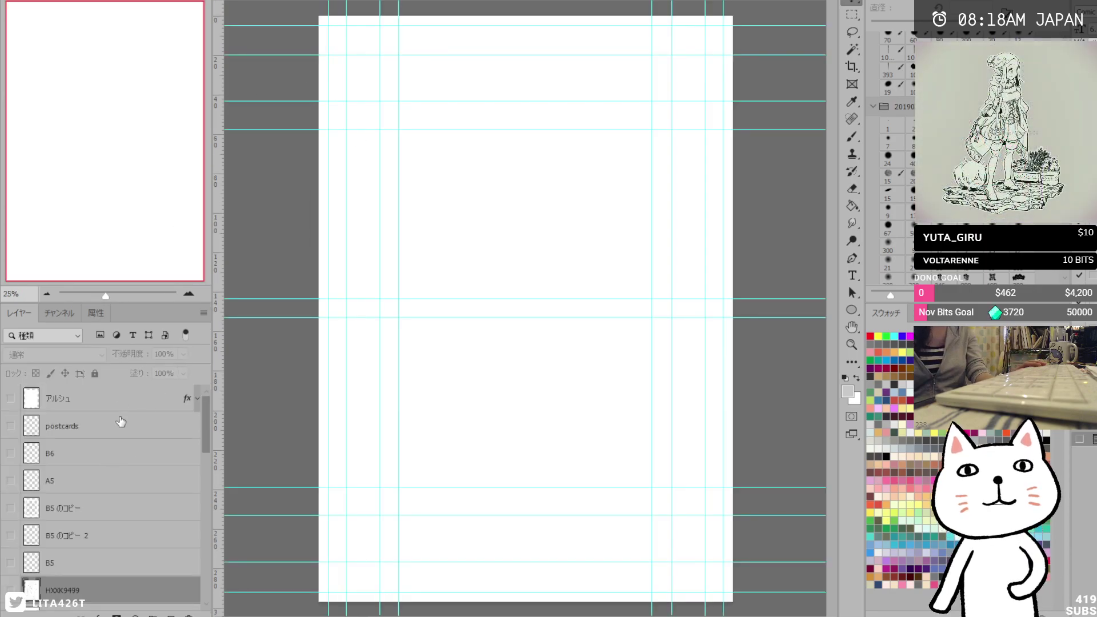
left_click(11, 399)
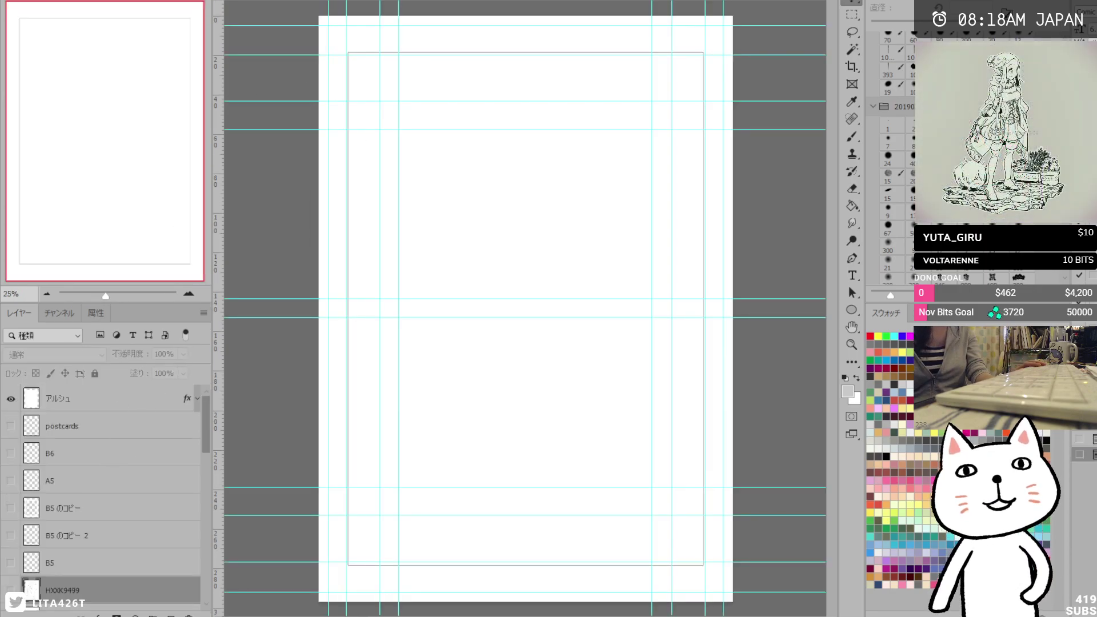
left_click(11, 399)
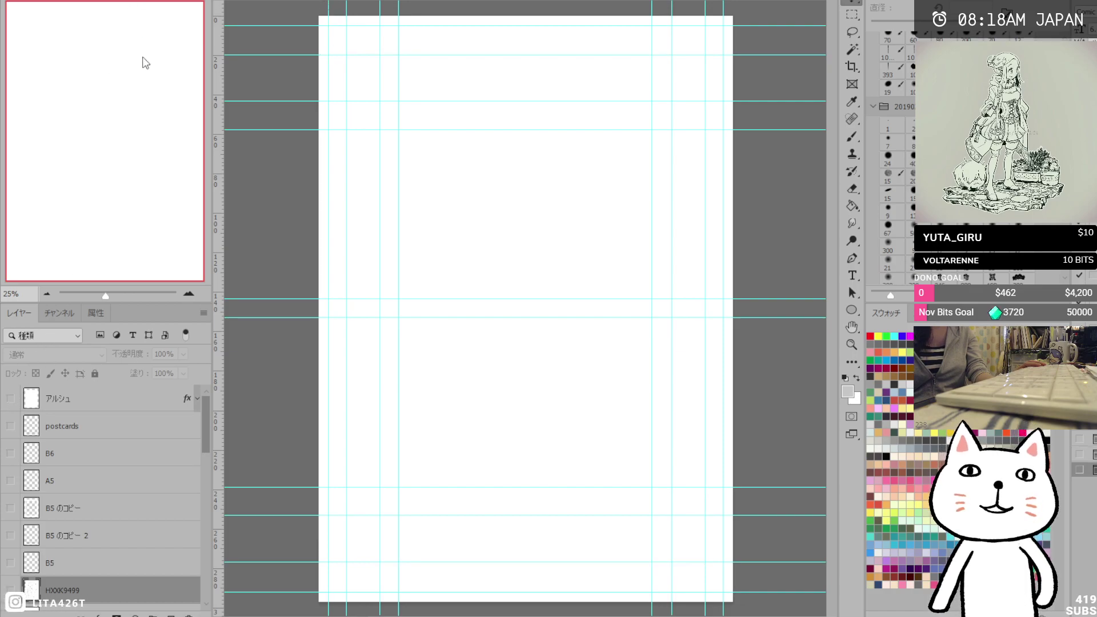
left_click(313, 72)
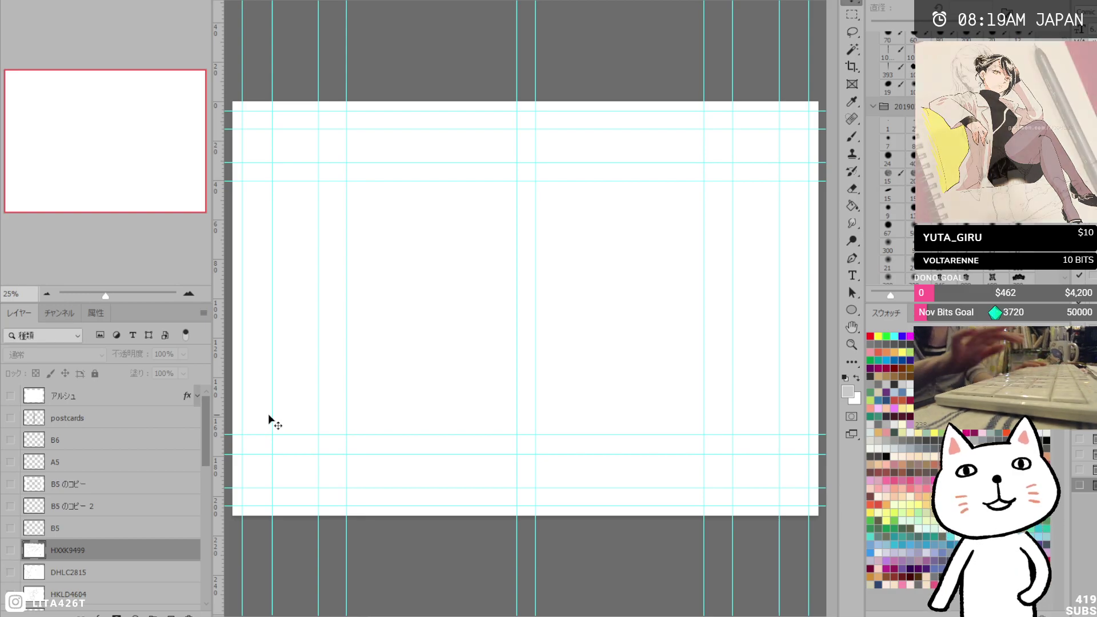
Copy the grey 1920 x 1080 placeholder into the landscape template and enlarge it to about 93% of the canvas width, centred.
key("ctrl+Tab")
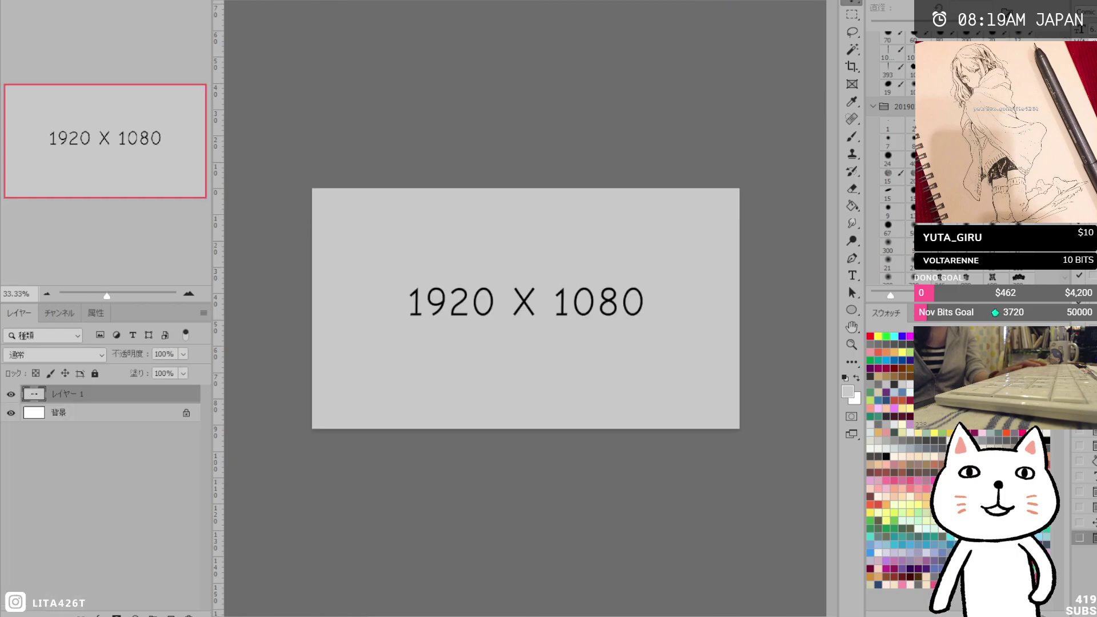
key("ctrl+Tab")
key("ctrl+v")
left_click_drag(685, 219, 799, 153)
left_click_drag(374, 394, 265, 473)
left_click_drag(532, 375, 534, 375)
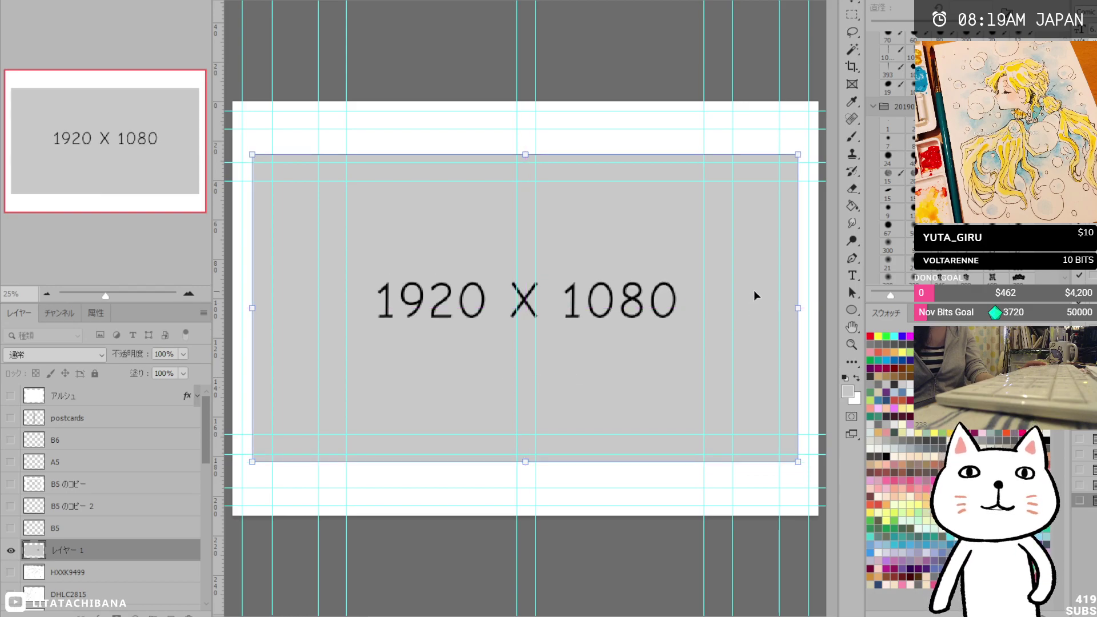
left_click(852, 3)
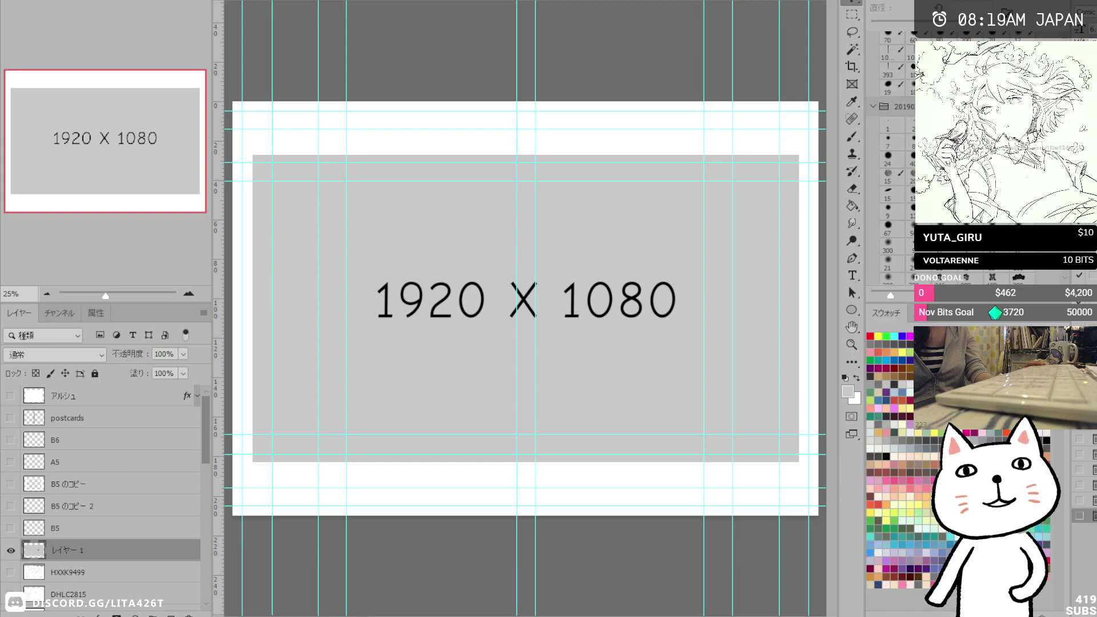
Copy the kotatsu sketch into the template and shrink it to about four fifths of the canvas width, centred over the placeholder.
key("ctrl+Tab")
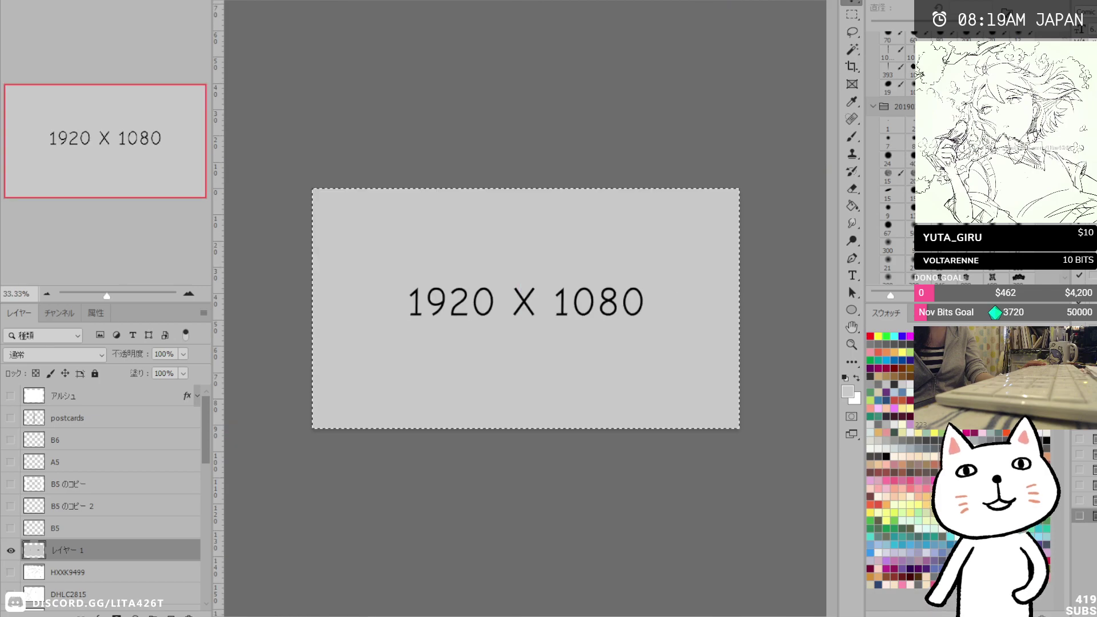
key("ctrl+Tab")
key("ctrl+Tab")
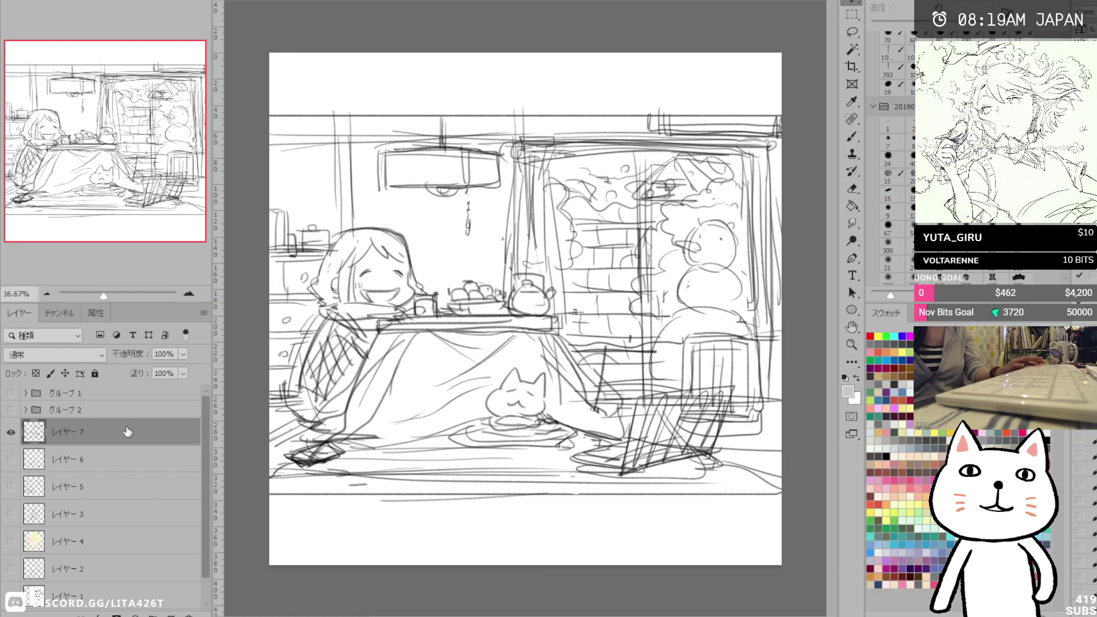
key("ctrl+Tab")
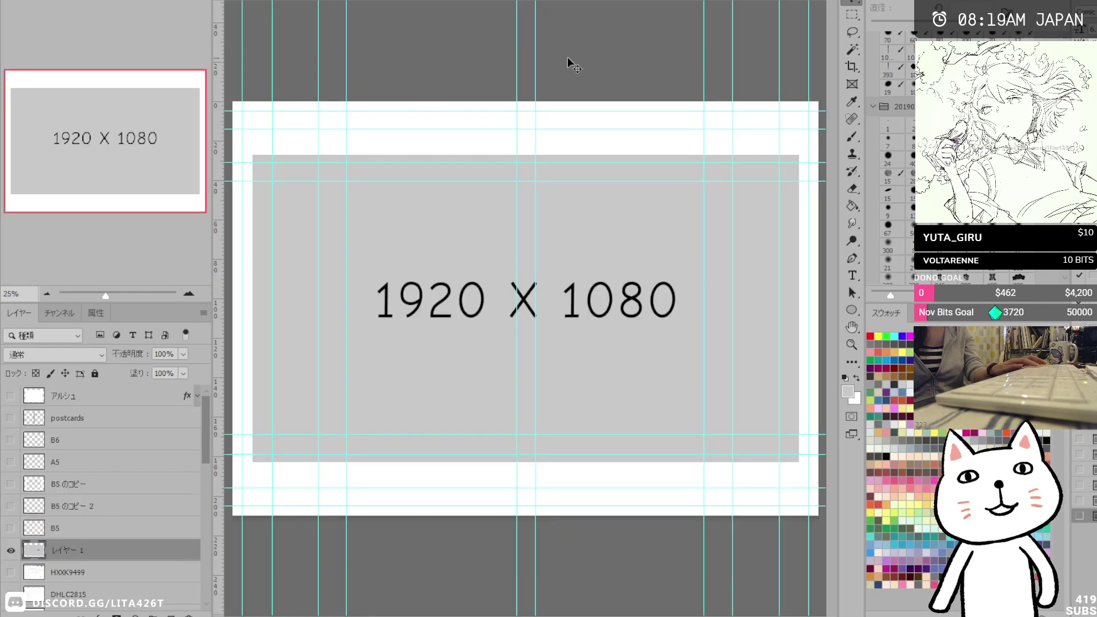
key("ctrl+v")
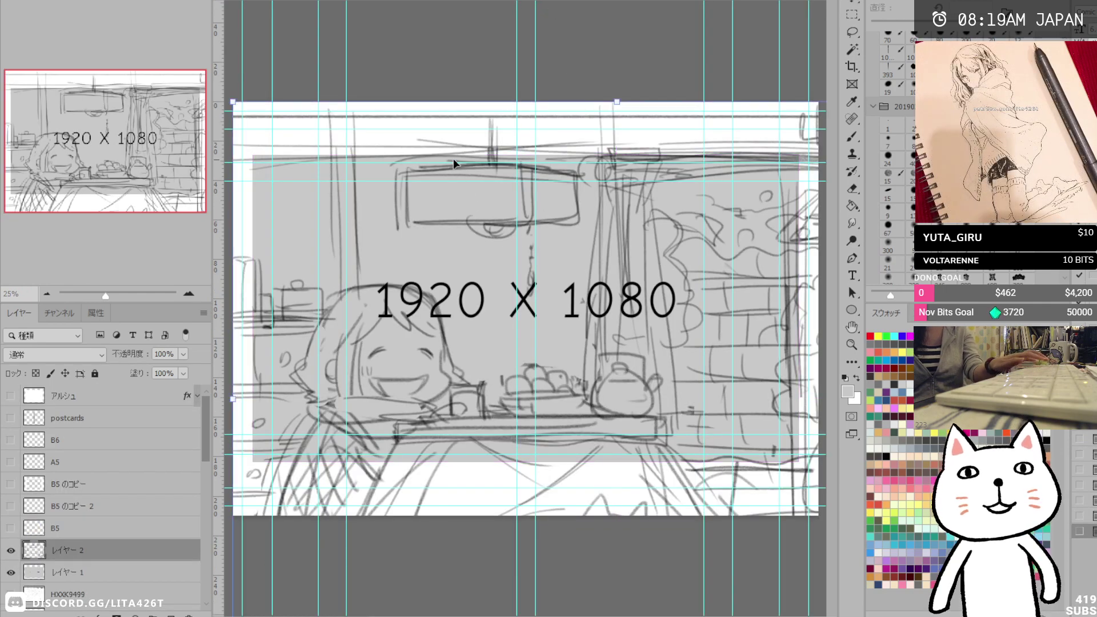
left_click_drag(616, 101, 618, 338)
mouse_move(631, 395)
left_mouse_down()
mouse_move(520, 195)
mouse_move(508, 202)
mouse_move(537, 198)
left_mouse_up()
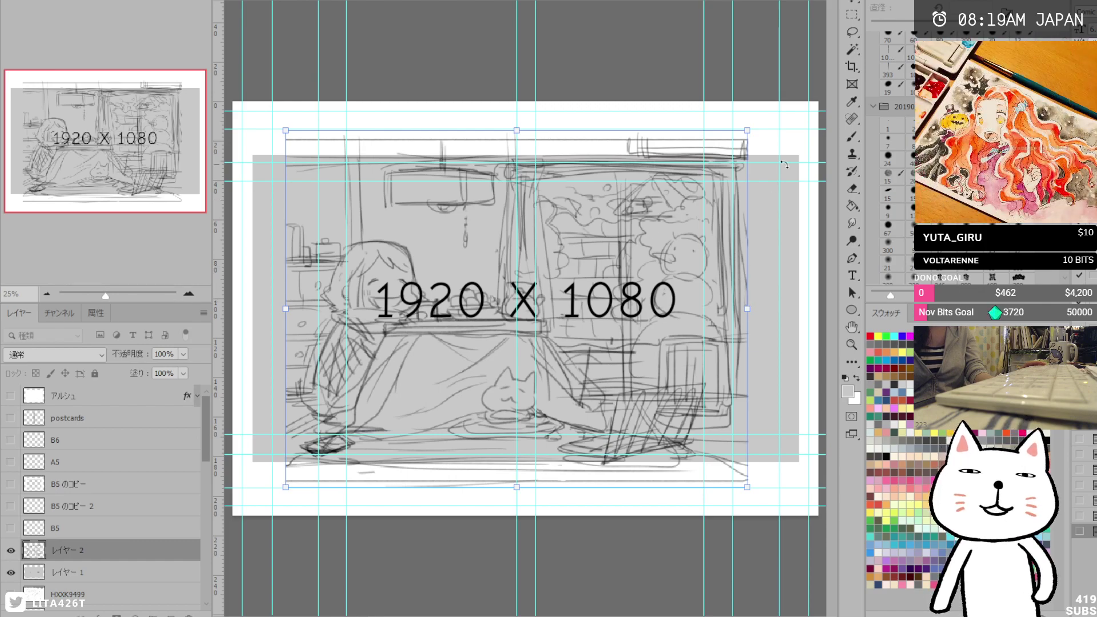
key("Return")
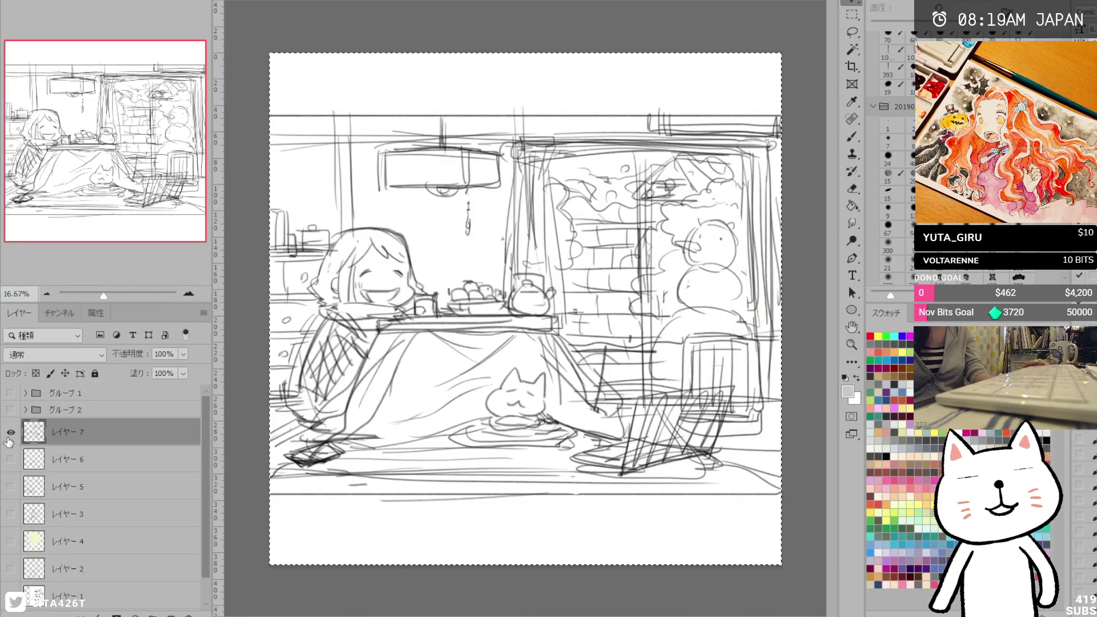
Hide レイヤー 7 in the sketch document, show the snowman sketch on レイヤー 5, and copy it into the template.
left_click(11, 433)
left_click(11, 487)
left_click(120, 485)
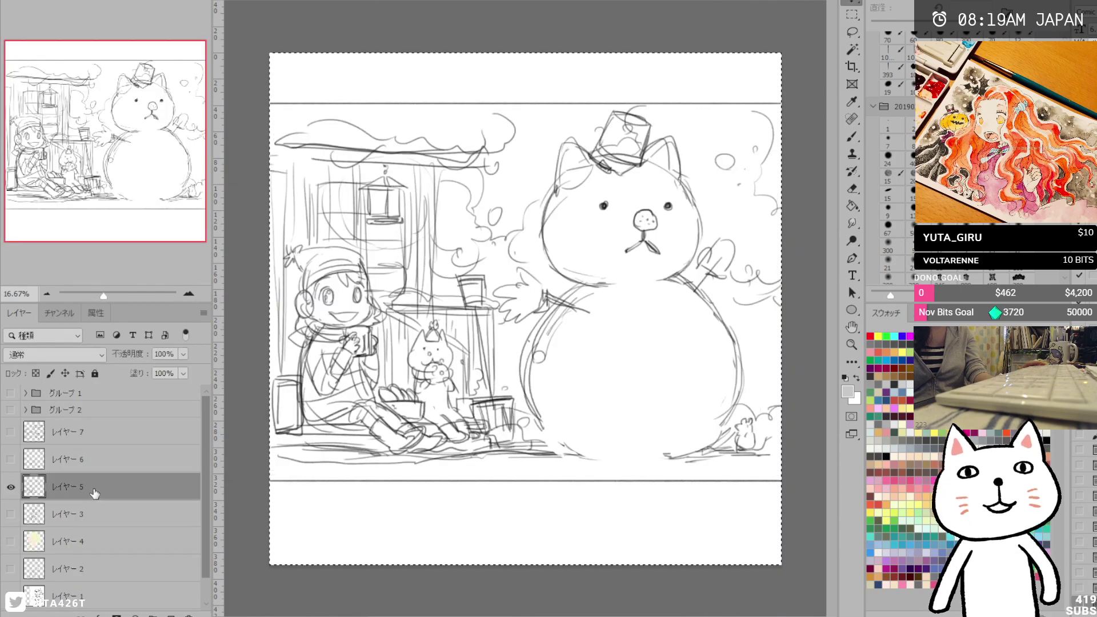
left_click(549, 2)
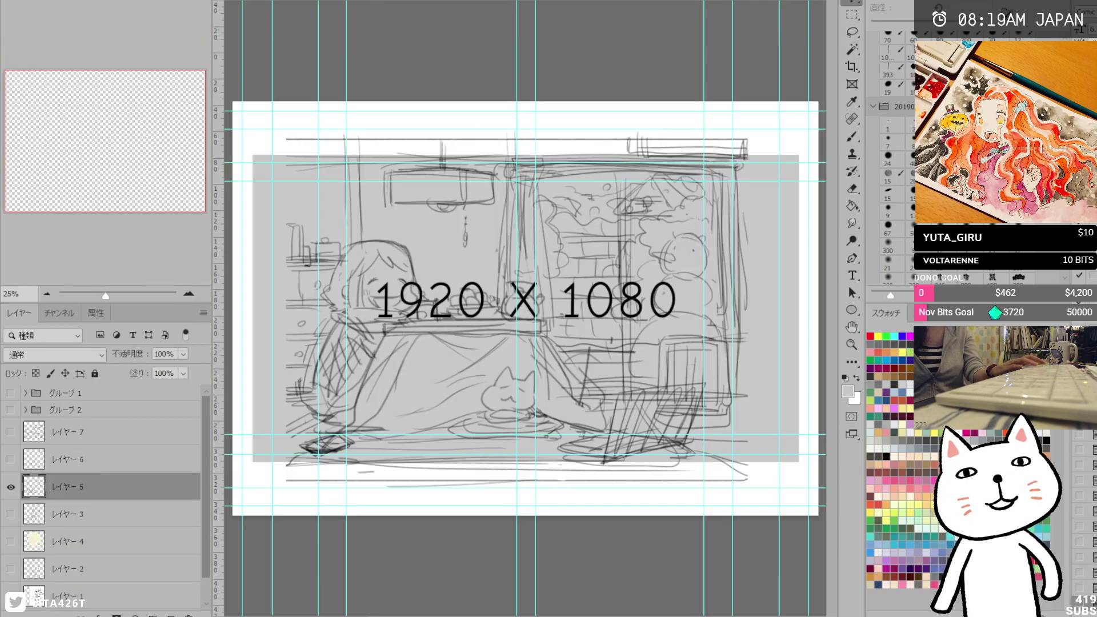
key("ctrl+v")
Scale the pasted snowman sketch down to about 83% of the canvas width and centre it over the placeholder.
key("ctrl+t")
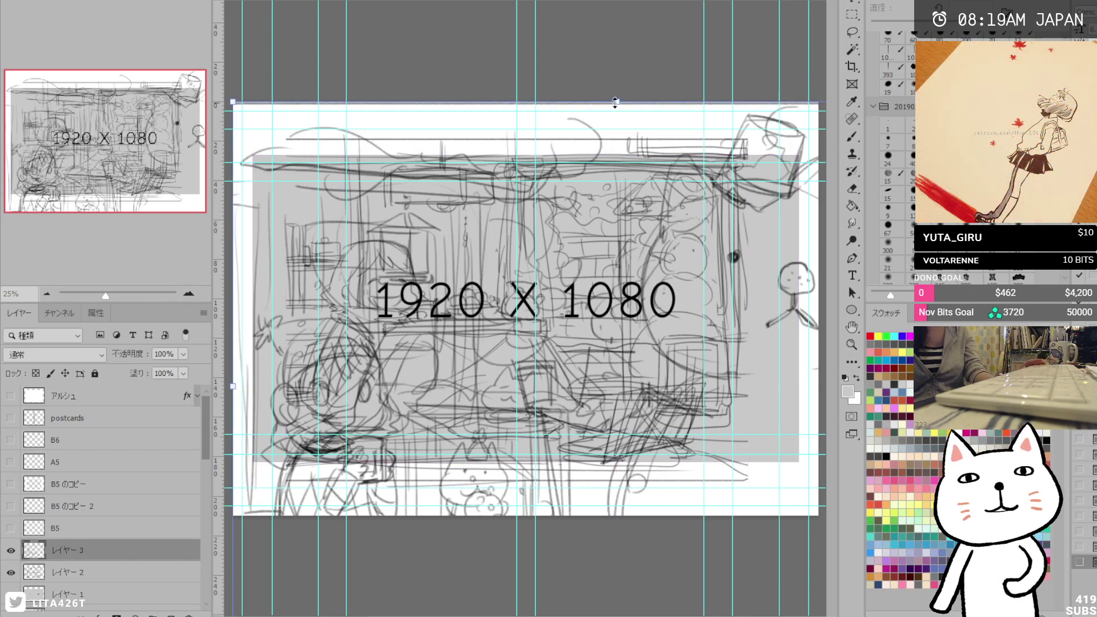
left_click_drag(616, 102, 616, 421)
left_click_drag(653, 470, 553, 197)
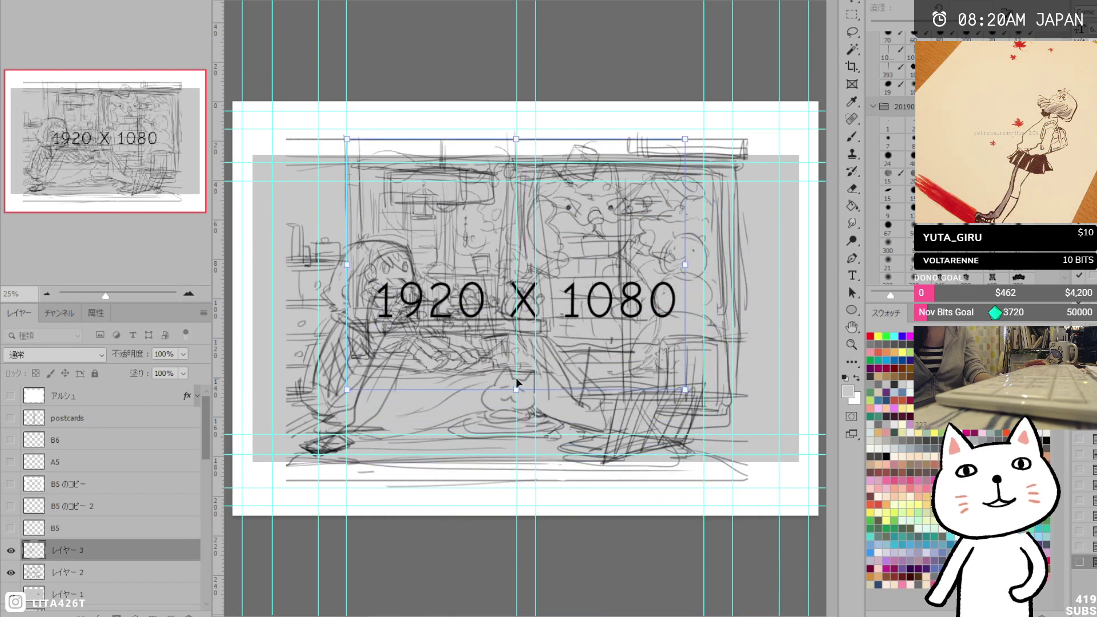
left_click_drag(513, 388, 515, 499)
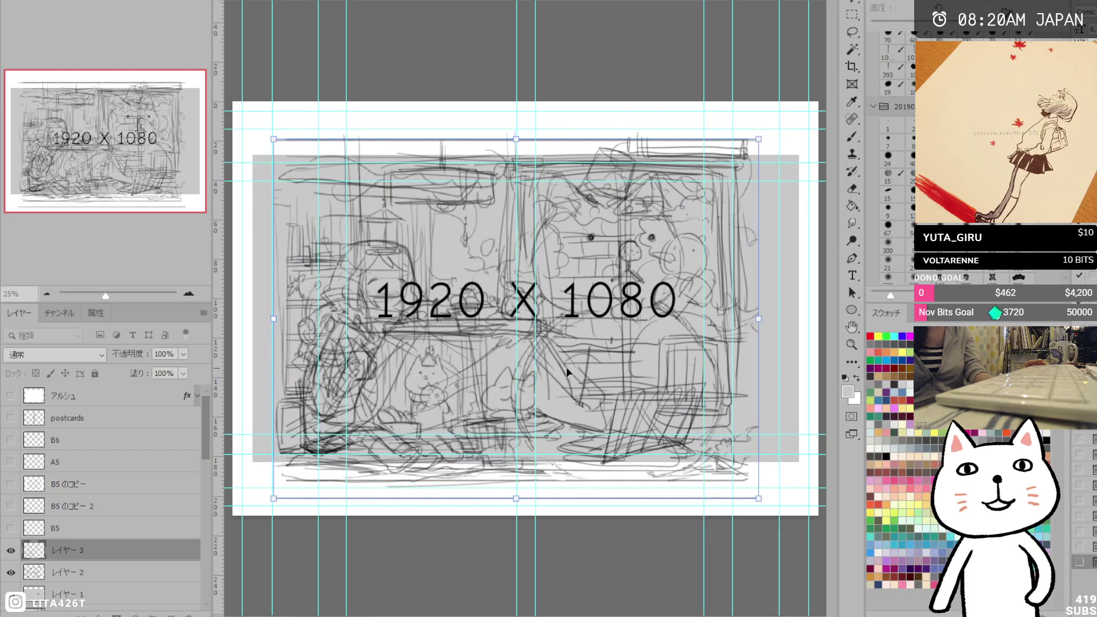
key("Return")
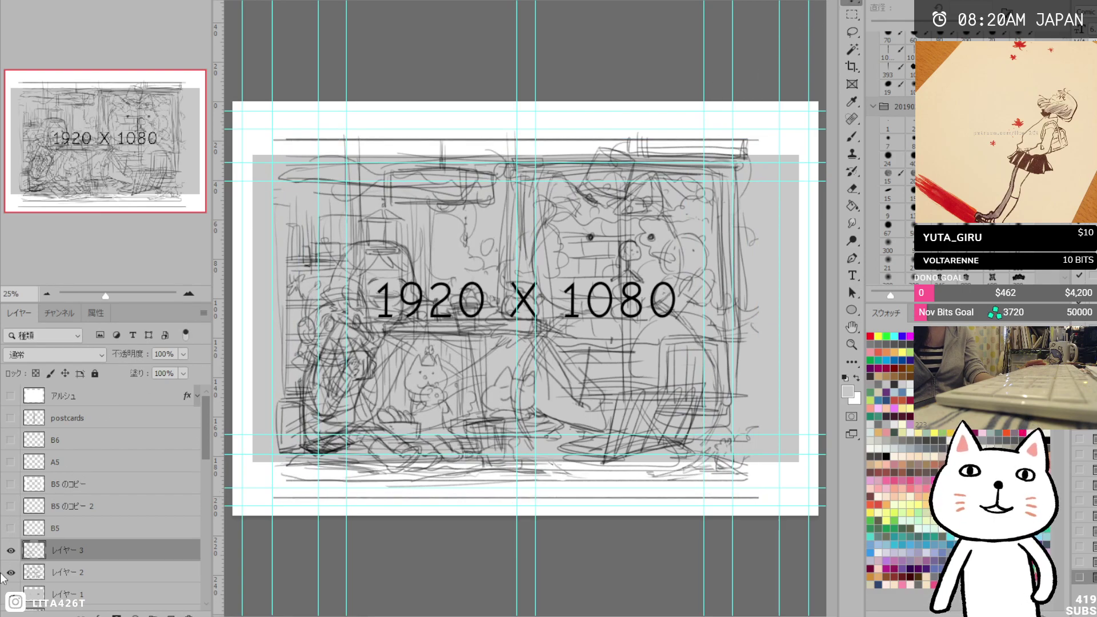
Hide the kotatsu sketch on レイヤー 2 and save the template document.
left_click(13, 572)
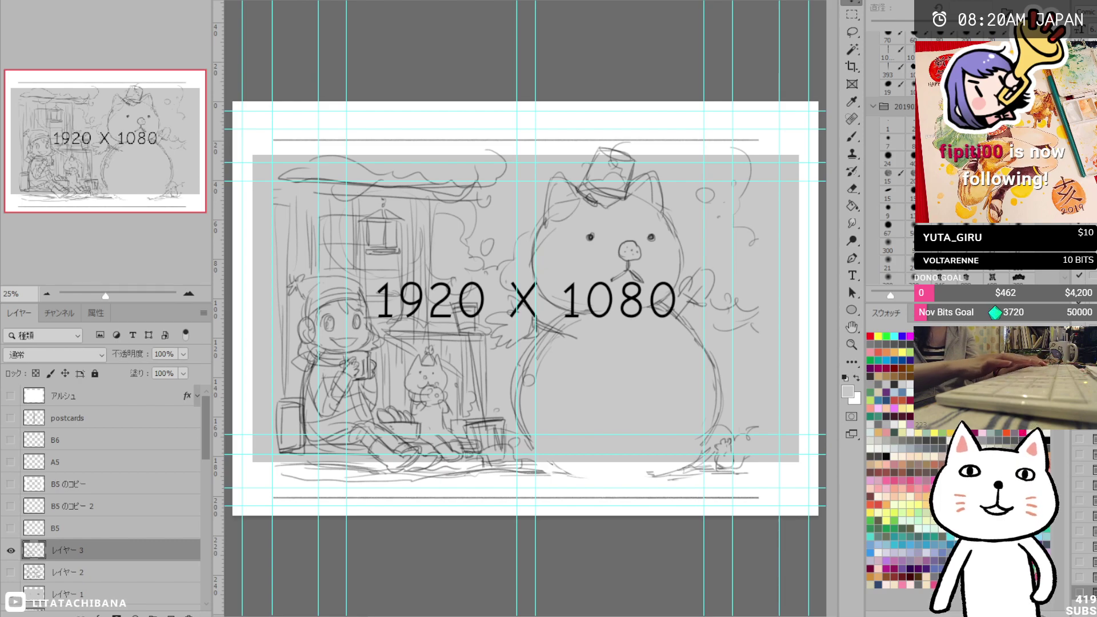
key("ctrl+s")
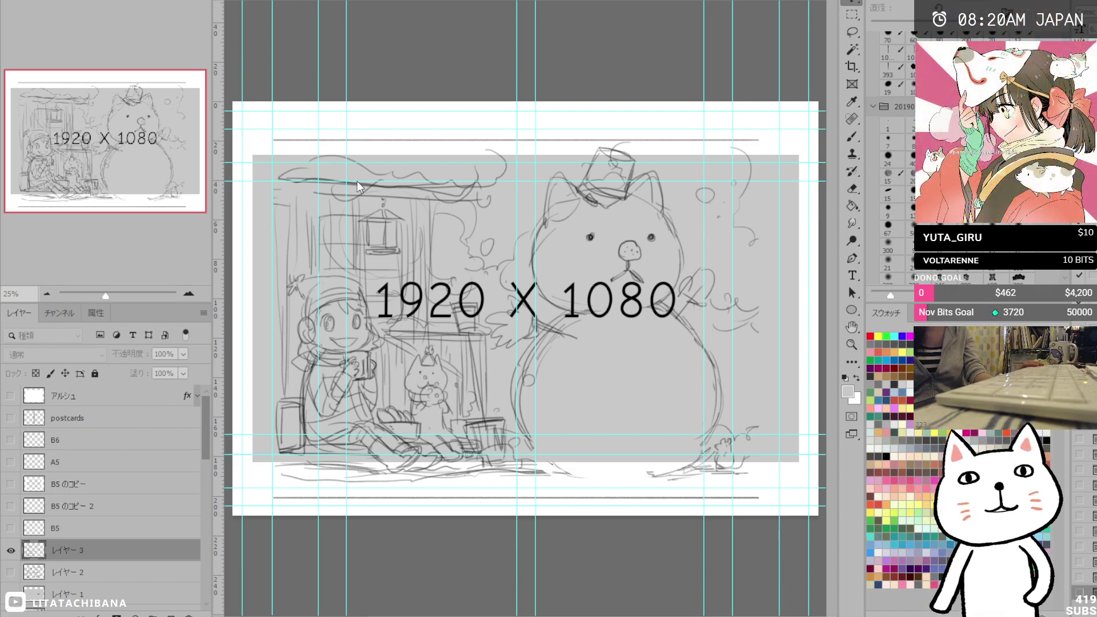
left_click(824, 150)
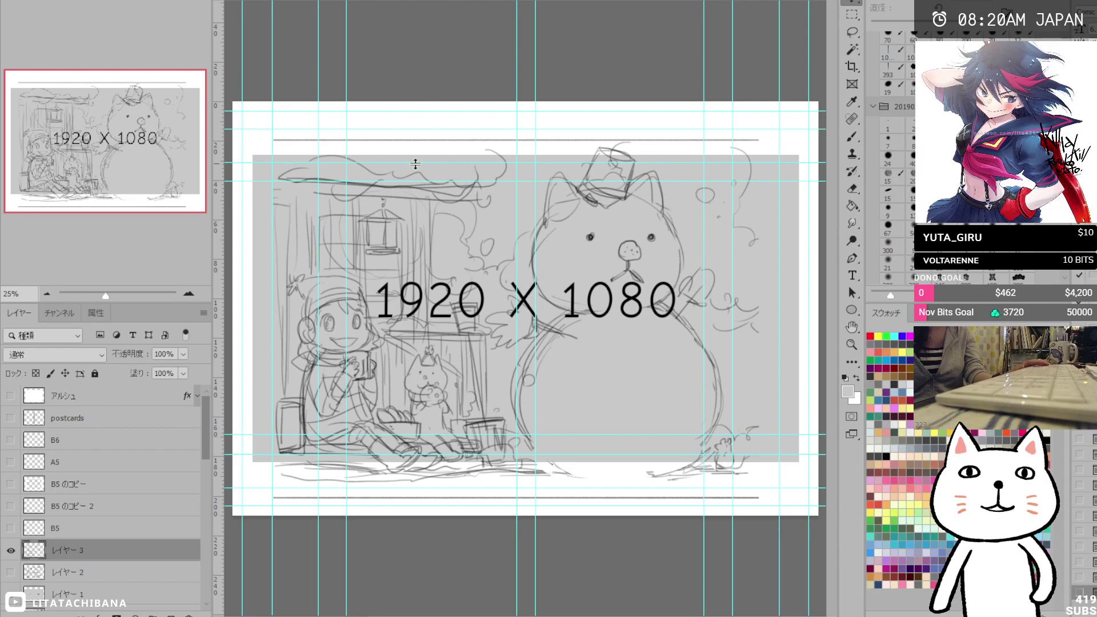
Cover the placeholder's "1920 x 1080" text with a grey-filled rectangle on a new layer and merge it down into レイヤー 1.
scroll(123, 485, "down", 1)
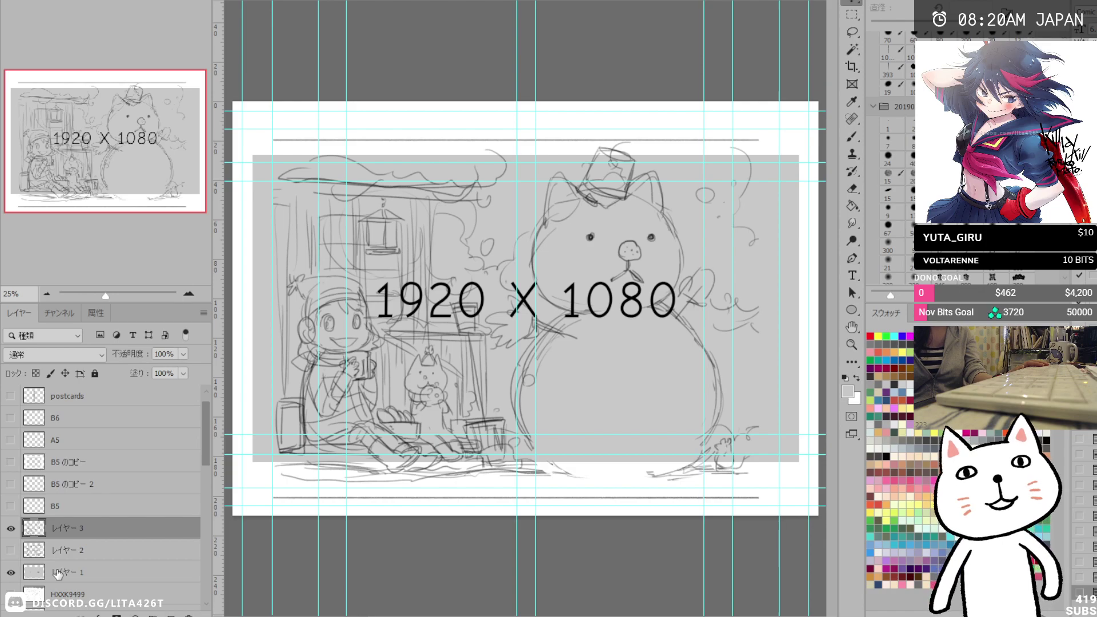
left_click(91, 571)
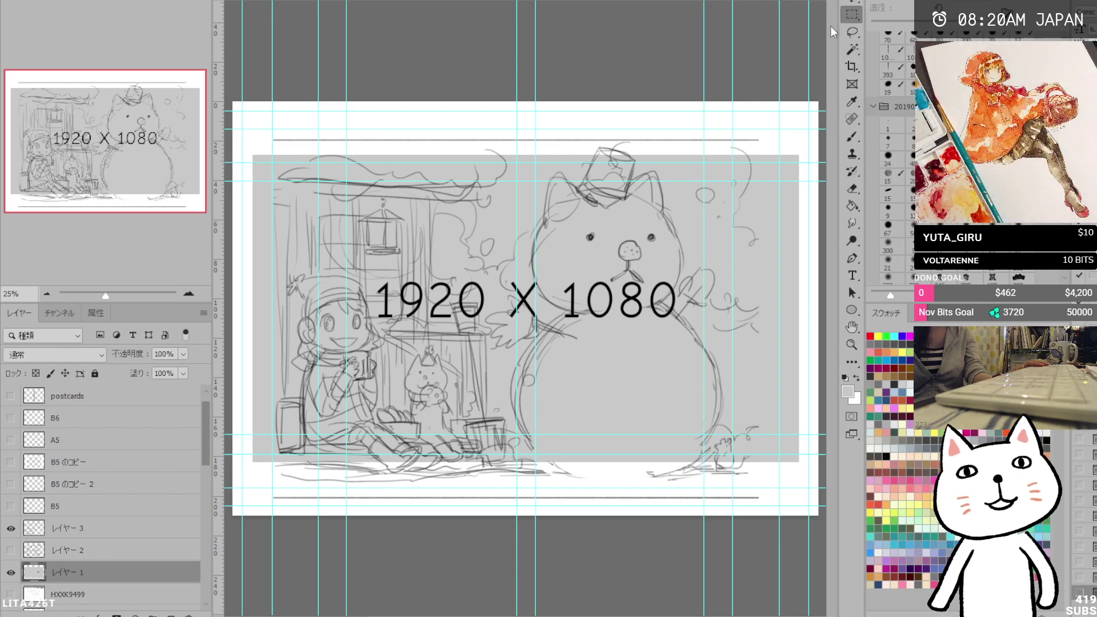
left_click(853, 206)
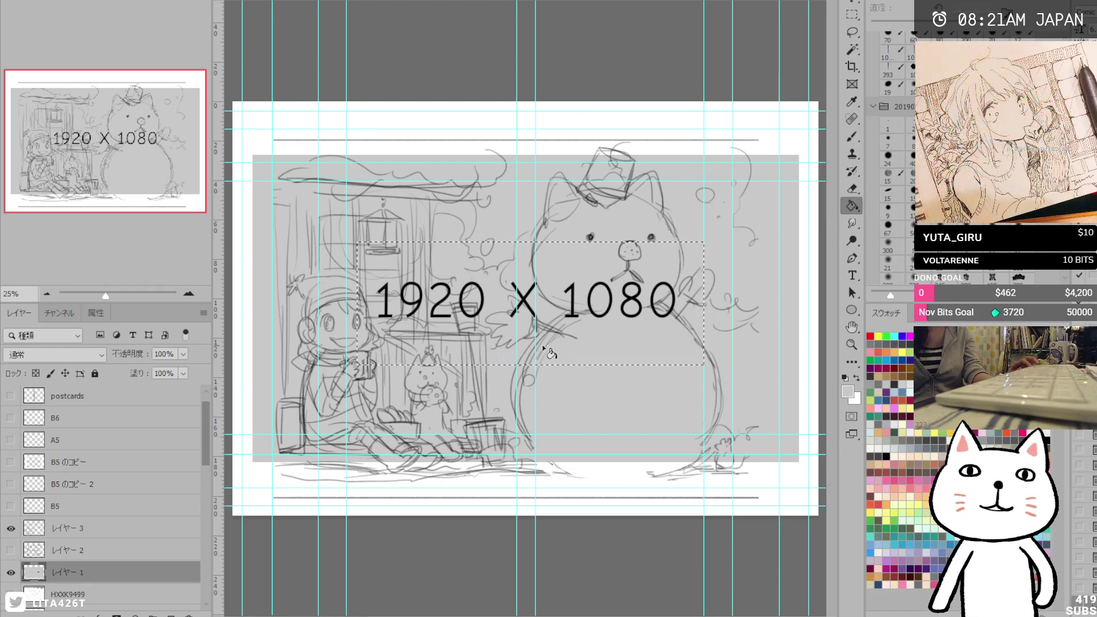
left_click(169, 608)
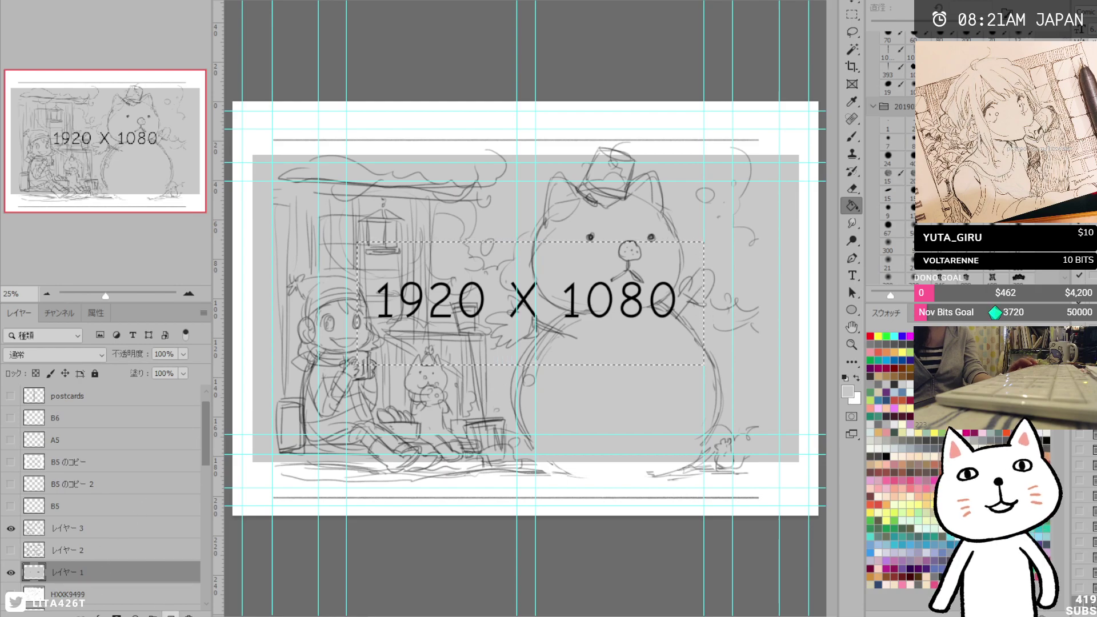
left_click(597, 325)
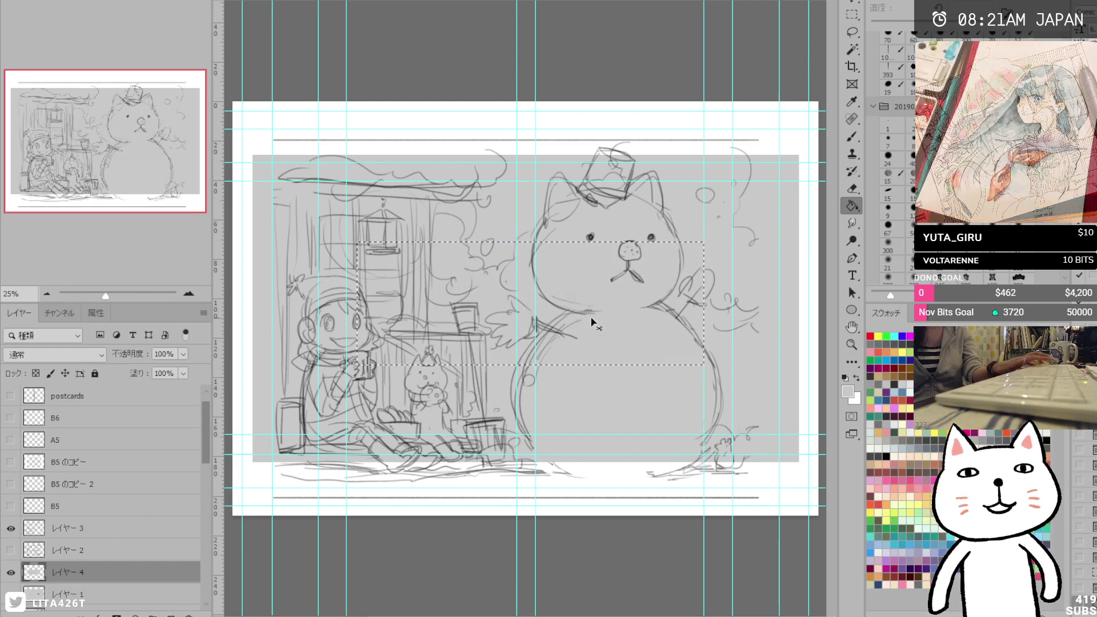
key("ctrl+e")
key("ctrl+d")
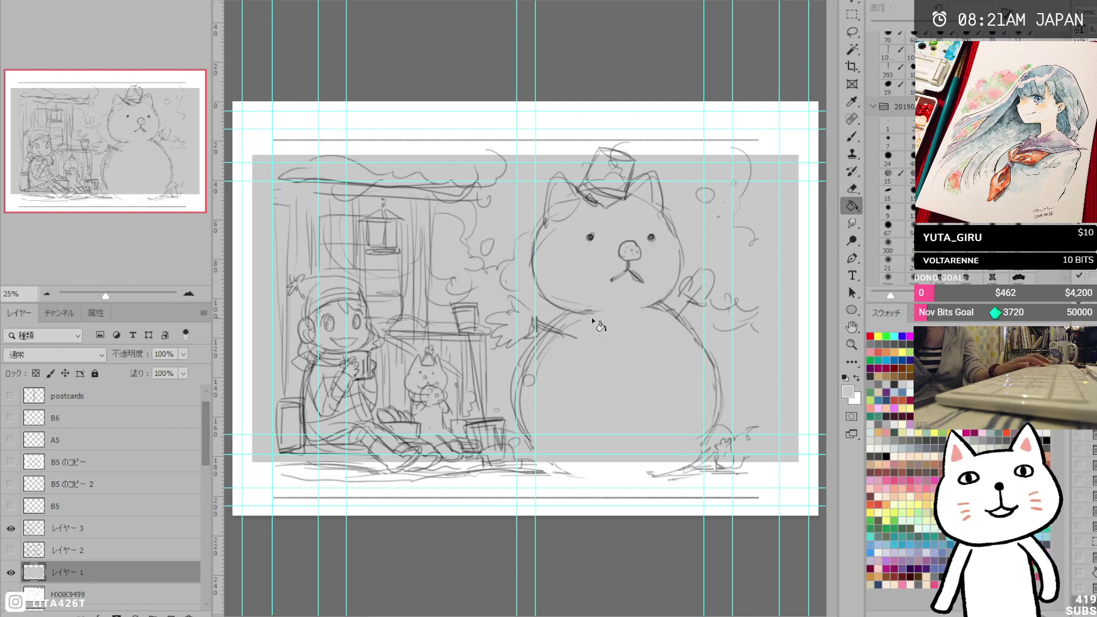
Rename the grey placeholder layer as 1280x1080.
double_click(73, 573)
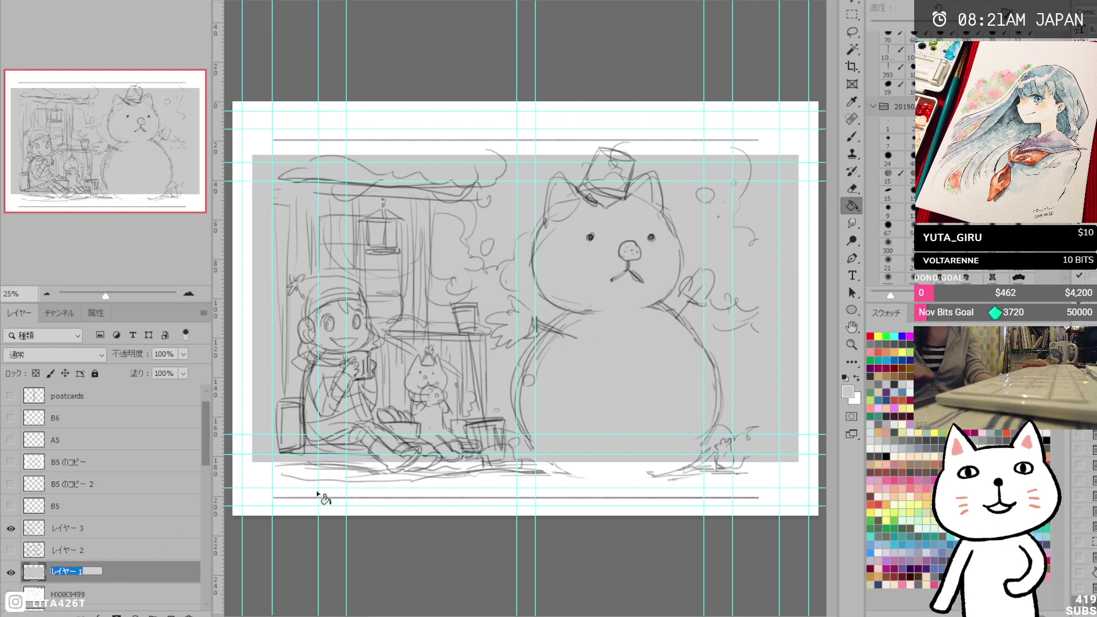
type("1280x")
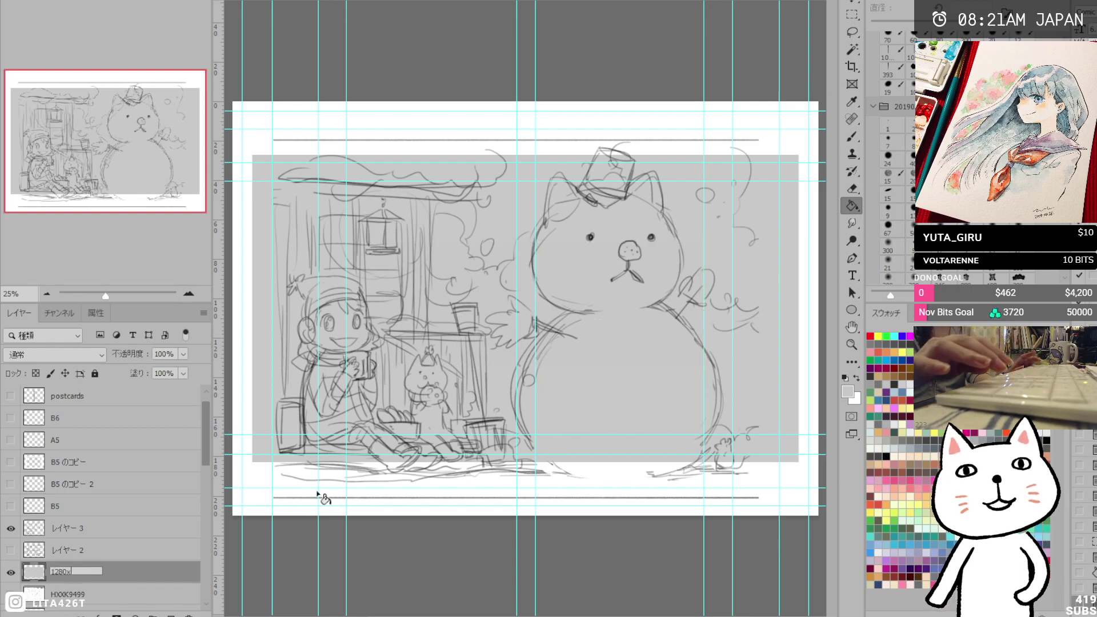
type("10808")
key("Return")
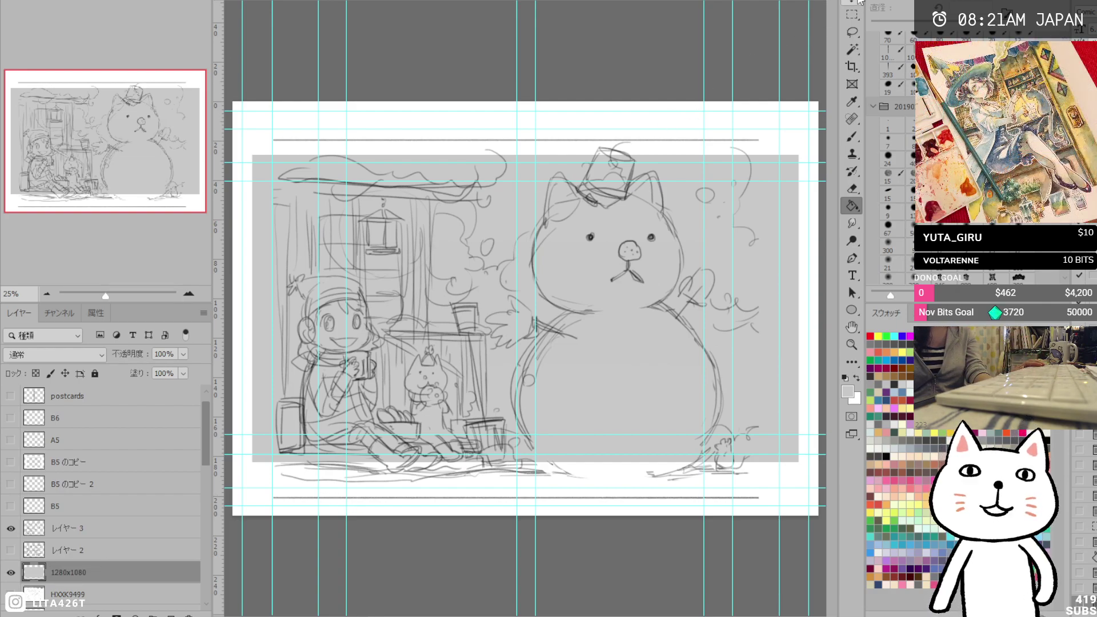
Hide the guides, then scale the snowman sketch on レイヤー 3 down to the grey placeholder's height and centre it there.
key("ctrl+semicolon")
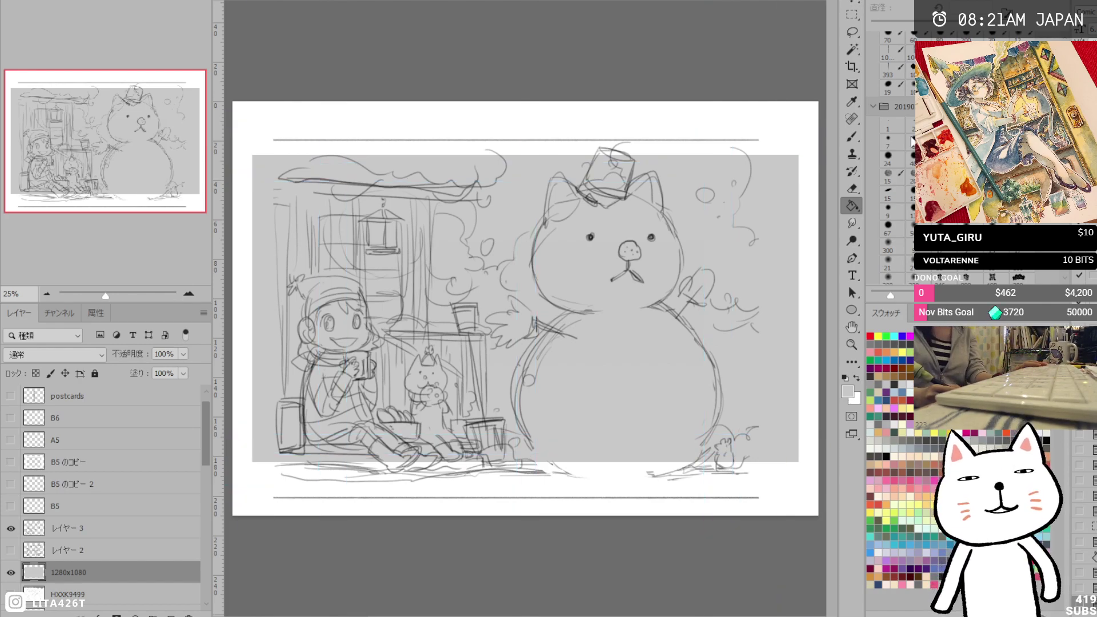
key("v")
left_click(171, 526)
key("ctrl+t")
left_click_drag(758, 498, 722, 472)
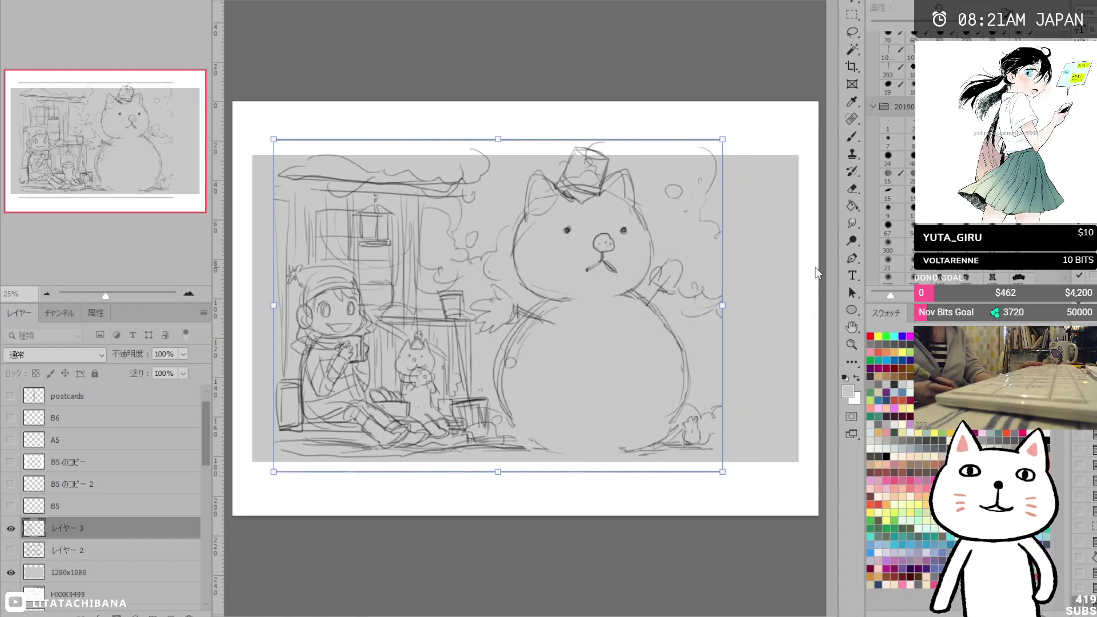
left_click_drag(723, 138, 702, 154)
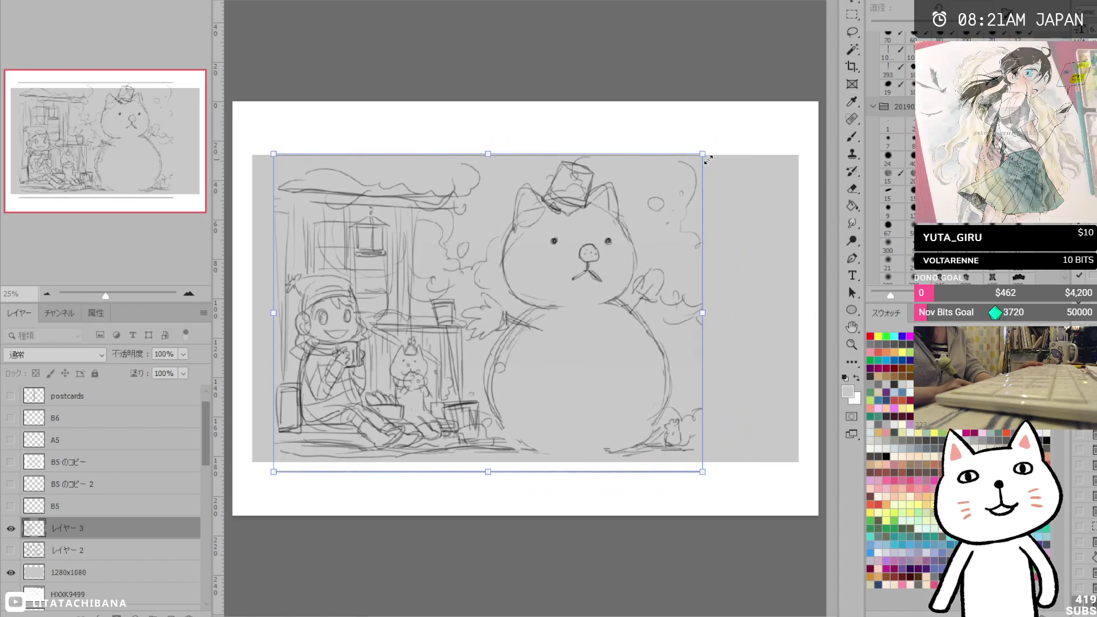
left_click(853, 3)
left_click_drag(592, 275, 627, 278)
Lasso the cat snowman on レイヤー 3 and move it sideways, away from the seated child.
left_click(852, 32)
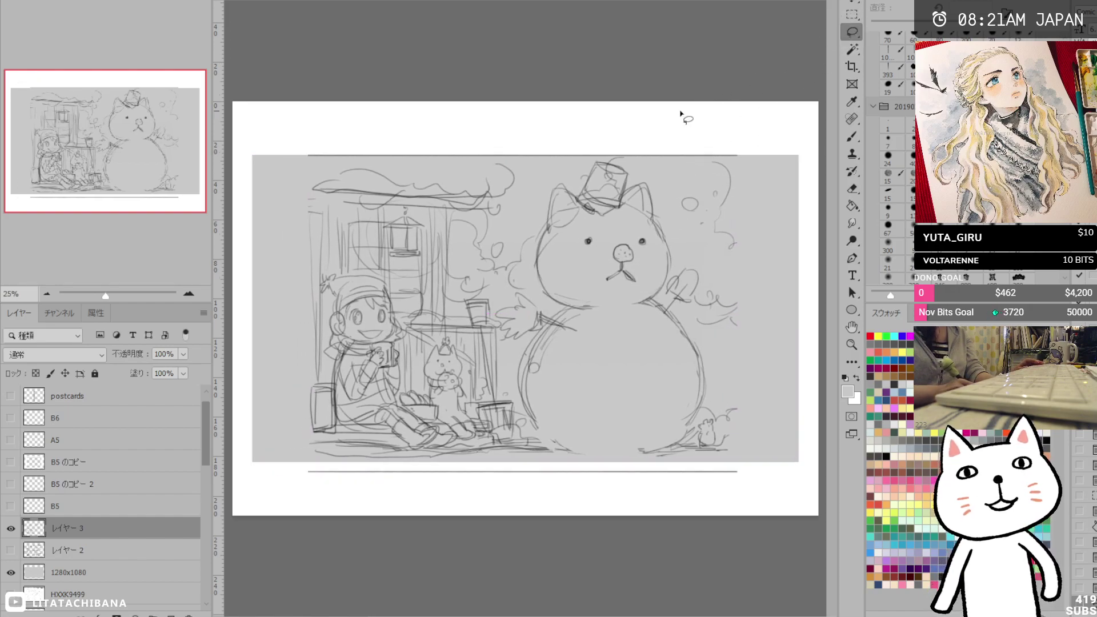
left_click_drag(621, 132, 552, 197)
mouse_move(492, 319)
left_mouse_down()
mouse_move(503, 381)
mouse_move(537, 450)
mouse_move(670, 485)
mouse_move(801, 407)
mouse_move(770, 228)
mouse_move(714, 130)
mouse_move(676, 120)
mouse_move(592, 131)
left_mouse_up()
key("v")
left_click_drag(611, 254, 656, 258)
Select the seated child and house part of the sketch, move it away from the snowman, and deselect.
key("m")
mouse_move(289, 133)
left_mouse_down()
mouse_move(375, 316)
mouse_move(509, 467)
mouse_move(535, 470)
left_mouse_up()
key("v")
left_click_drag(429, 305, 395, 305)
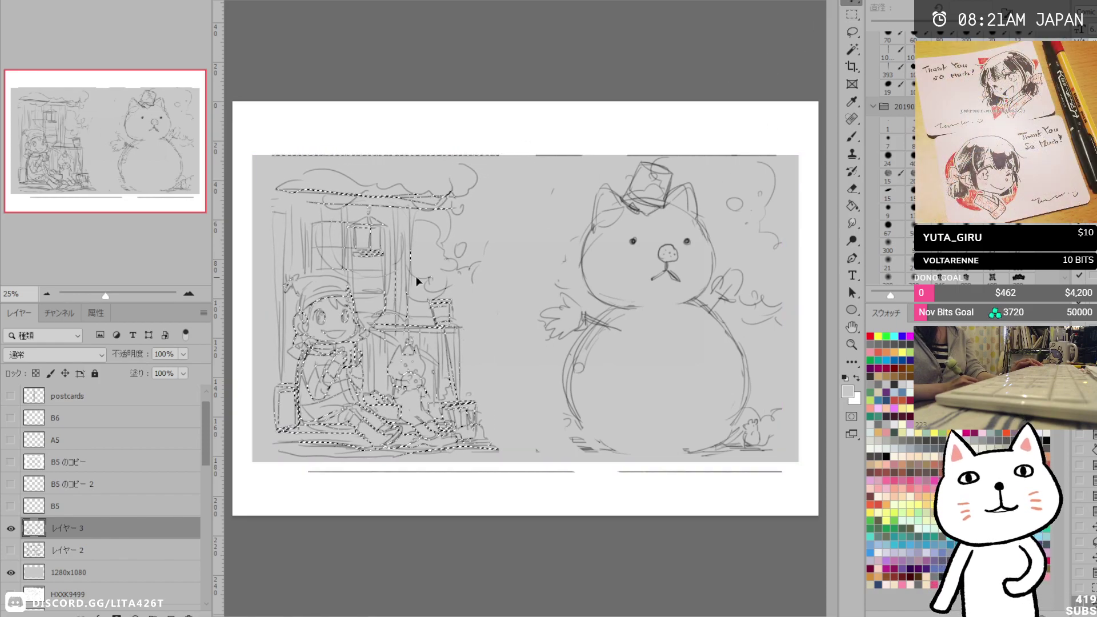
key("ctrl+d")
Brush rough black tree foliage into the gap between the house and the cat snowman.
key("b")
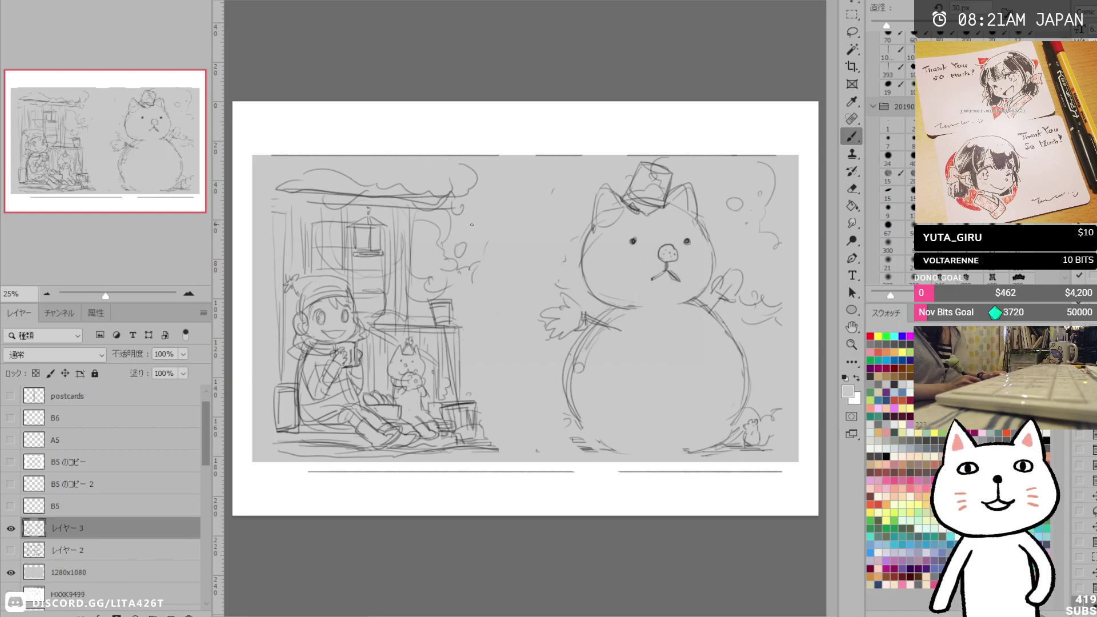
key("d")
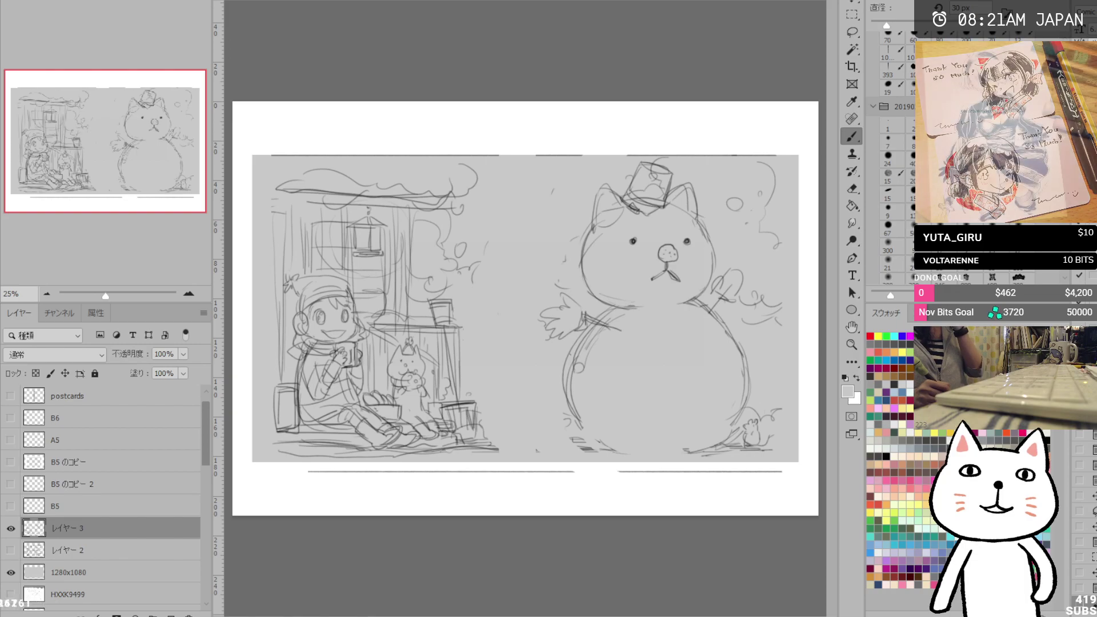
mouse_move(499, 195)
left_mouse_down()
mouse_move(480, 218)
mouse_move(505, 226)
mouse_move(507, 249)
mouse_move(508, 227)
mouse_move(530, 228)
mouse_move(524, 253)
left_mouse_up()
left_click_drag(487, 205, 480, 228)
mouse_move(538, 273)
left_mouse_down()
mouse_move(524, 302)
mouse_move(485, 334)
left_mouse_up()
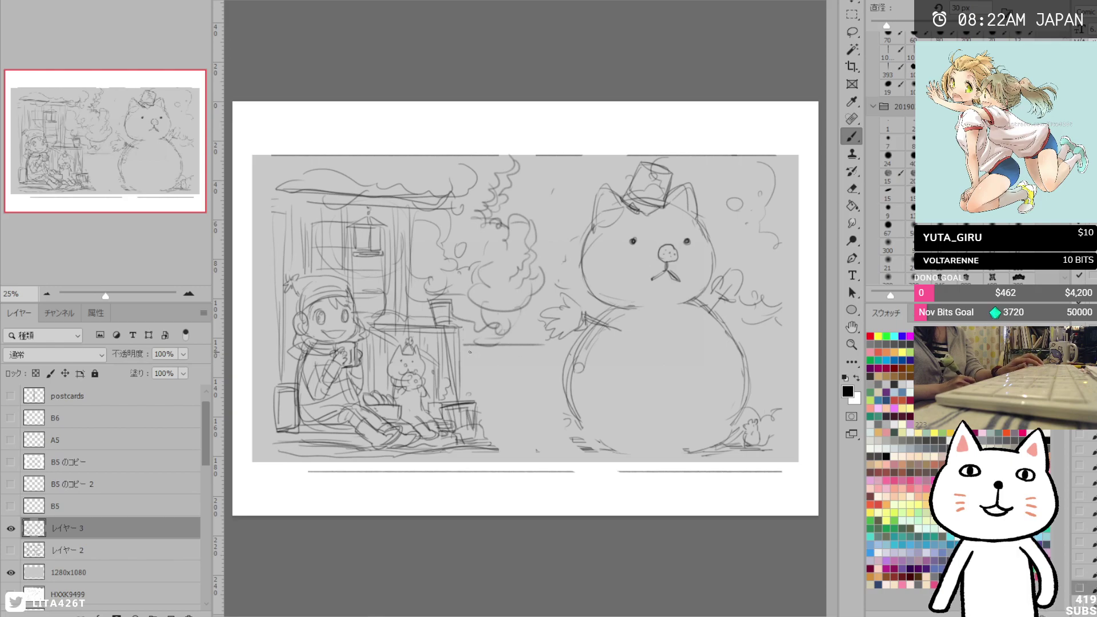
Sketch a fence with a rail, vertical posts and a ground line below the tree, between the house and the snowman.
left_click_drag(470, 352, 545, 348)
mouse_move(477, 352)
left_mouse_down()
mouse_move(475, 402)
mouse_move(503, 404)
left_mouse_up()
left_click_drag(531, 346, 531, 396)
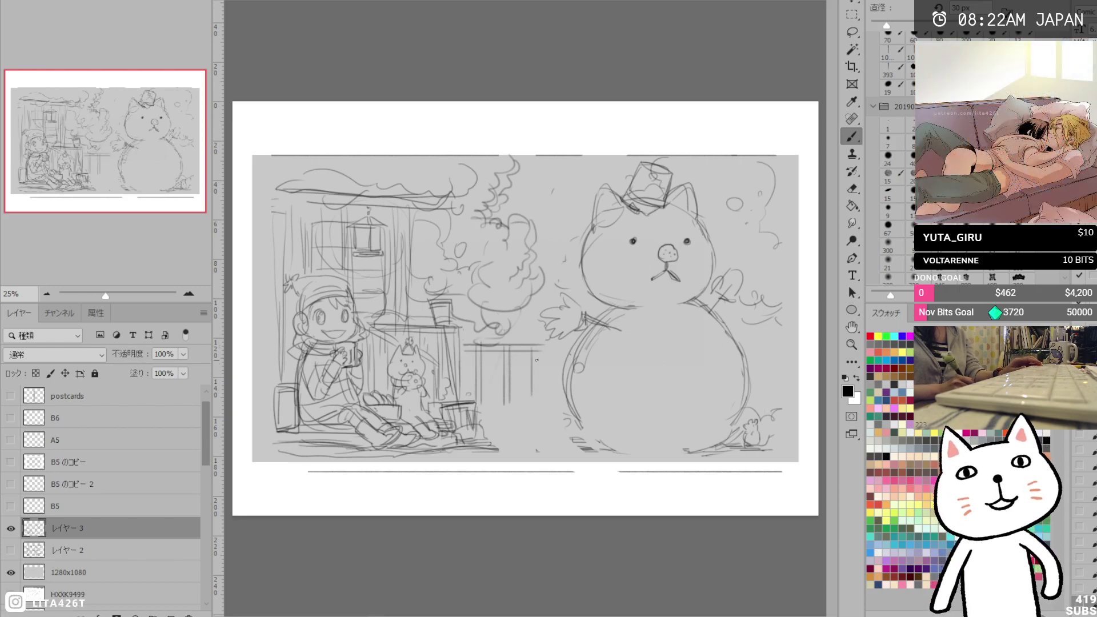
mouse_move(489, 334)
left_mouse_down()
mouse_move(557, 353)
mouse_move(563, 395)
left_mouse_up()
mouse_move(496, 411)
left_mouse_down()
mouse_move(477, 412)
mouse_move(531, 414)
left_mouse_up()
left_click_drag(481, 417, 543, 419)
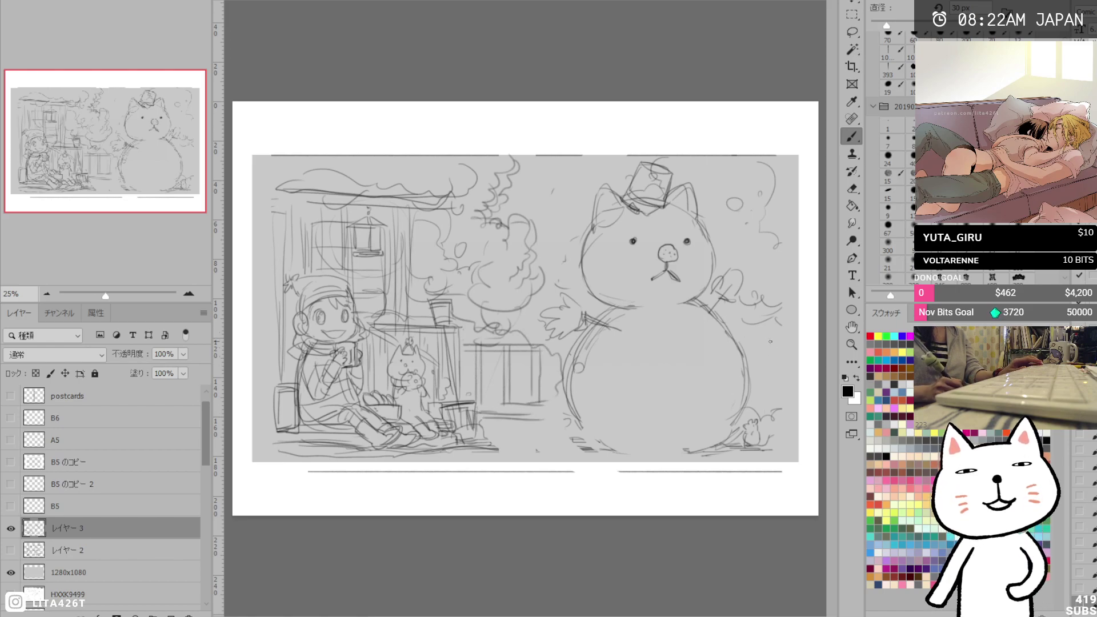
Continue the fence behind the snowman to the placeholder's far edge, erasing the rail where it crosses the snowman's body.
left_click_drag(546, 345, 803, 343)
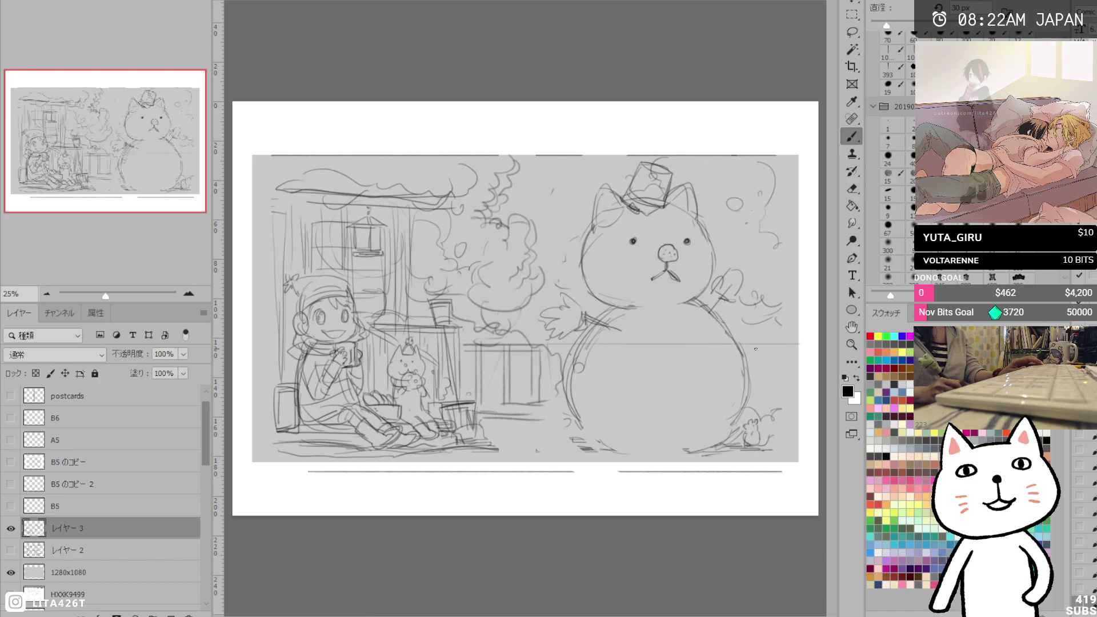
key("e")
mouse_move(604, 345)
left_mouse_down()
mouse_move(737, 347)
mouse_move(761, 409)
left_mouse_up()
key("b")
left_click_drag(785, 355, 785, 409)
left_click_drag(794, 351, 794, 394)
mouse_move(737, 337)
left_mouse_down()
mouse_move(809, 341)
mouse_move(771, 352)
mouse_move(806, 355)
mouse_move(804, 387)
left_mouse_up()
left_click_drag(778, 421, 804, 423)
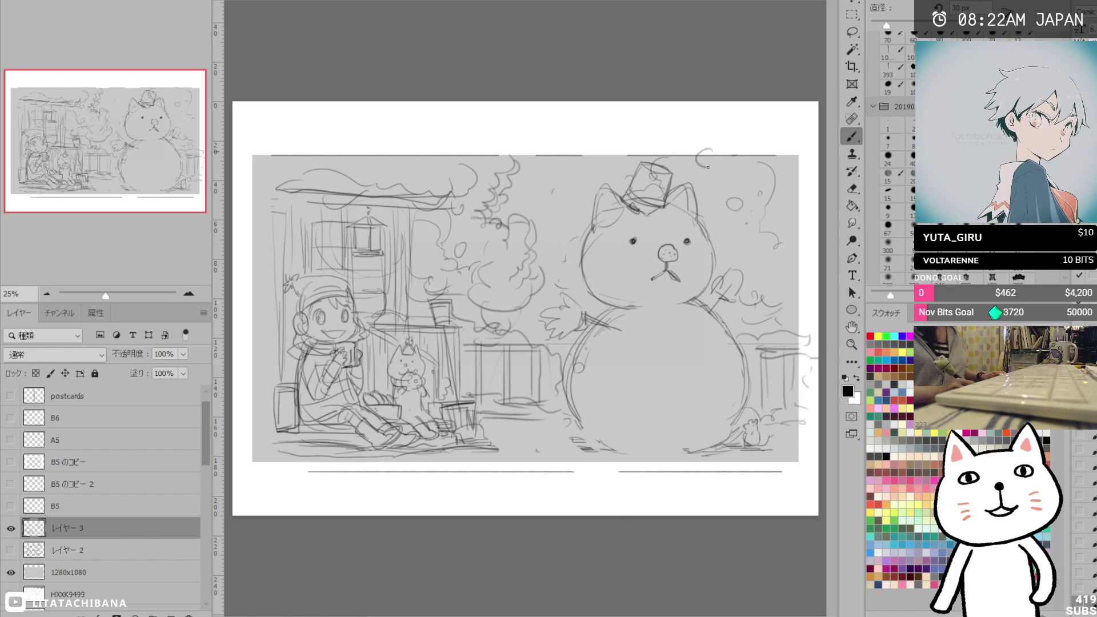
Sketch tree foliage behind the snowman on the side away from the house, erasing the old stray lines there.
mouse_move(741, 237)
left_mouse_down()
mouse_move(779, 215)
mouse_move(792, 237)
mouse_move(741, 242)
mouse_move(753, 265)
mouse_move(766, 214)
mouse_move(806, 157)
left_mouse_up()
key("e")
mouse_move(754, 231)
left_mouse_down()
mouse_move(779, 240)
mouse_move(754, 238)
mouse_move(761, 214)
mouse_move(791, 237)
mouse_move(734, 263)
mouse_move(783, 236)
left_mouse_up()
key("b")
key("e")
key("b")
key("b")
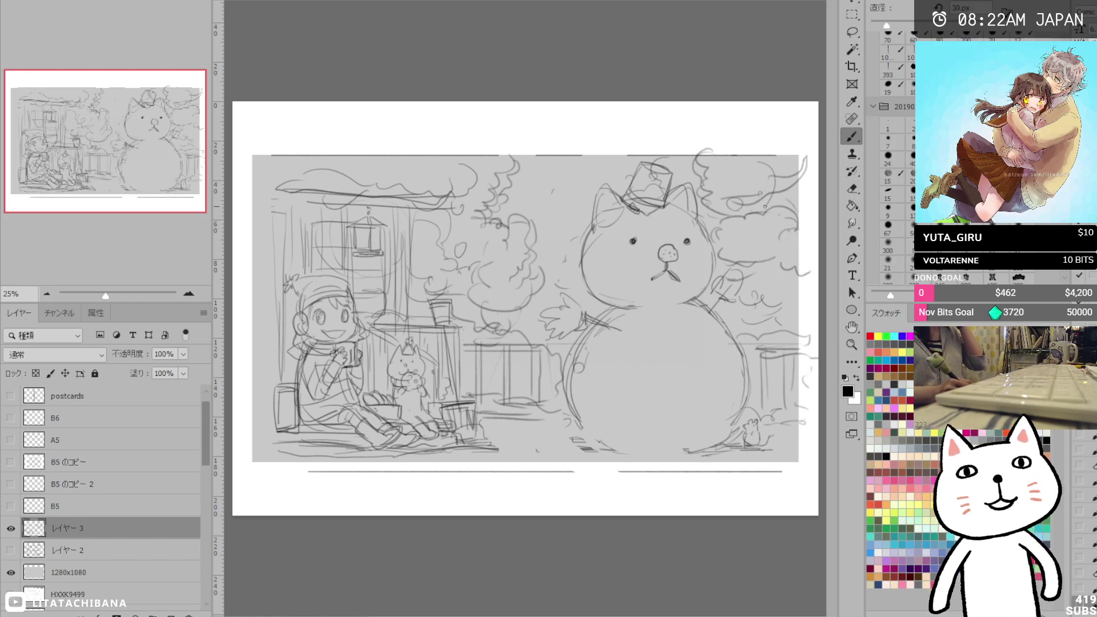
left_click_drag(798, 188, 809, 182)
key("e")
left_click_drag(710, 160, 712, 200)
key("b")
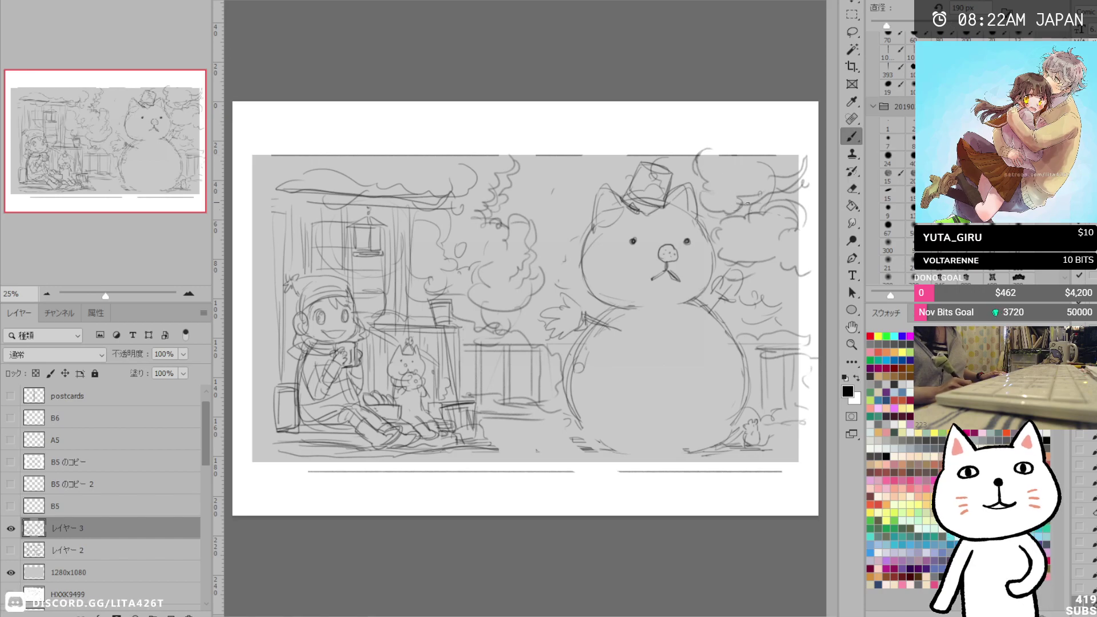
Clean up the lines at the roof's end, then redraw the nearby tree and the roof's snow out to the placeholder edge.
key("e")
mouse_move(476, 181)
left_mouse_down()
mouse_move(497, 165)
mouse_move(488, 204)
left_mouse_up()
key("b")
mouse_move(511, 159)
left_mouse_down()
mouse_move(516, 184)
mouse_move(482, 211)
left_mouse_up()
mouse_move(466, 166)
left_mouse_down()
mouse_move(477, 181)
mouse_move(459, 195)
left_mouse_up()
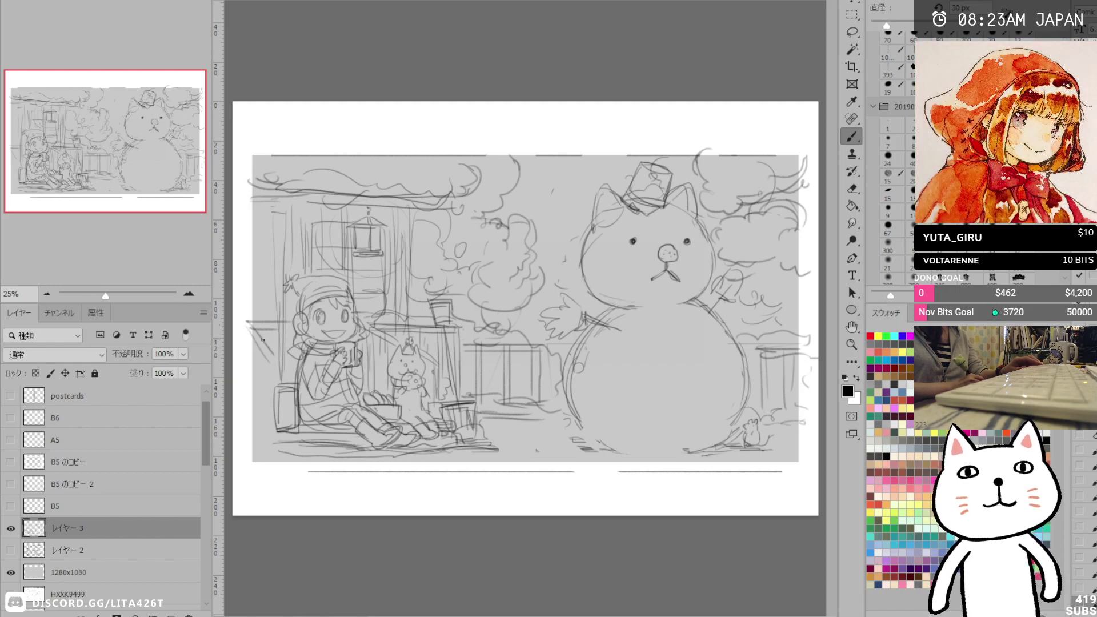
Sketch the porch railing's posts behind the child and add snowflakes between the tree and the snowman.
mouse_move(264, 349)
left_mouse_down()
mouse_move(268, 435)
mouse_move(273, 382)
left_mouse_up()
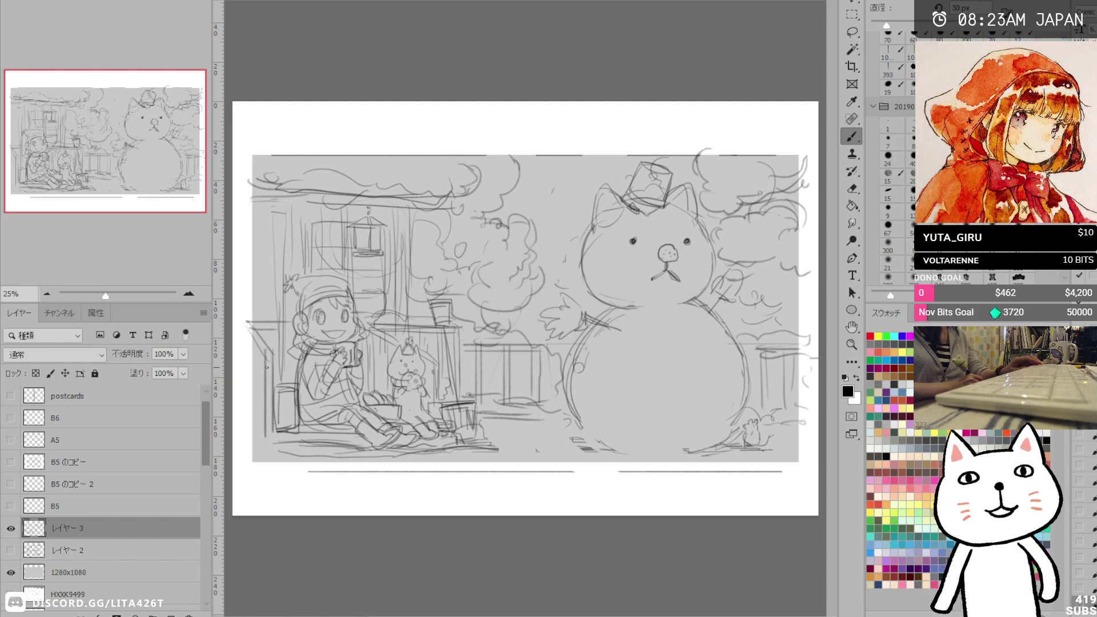
mouse_move(255, 337)
left_mouse_down()
mouse_move(254, 426)
mouse_move(261, 409)
left_mouse_up()
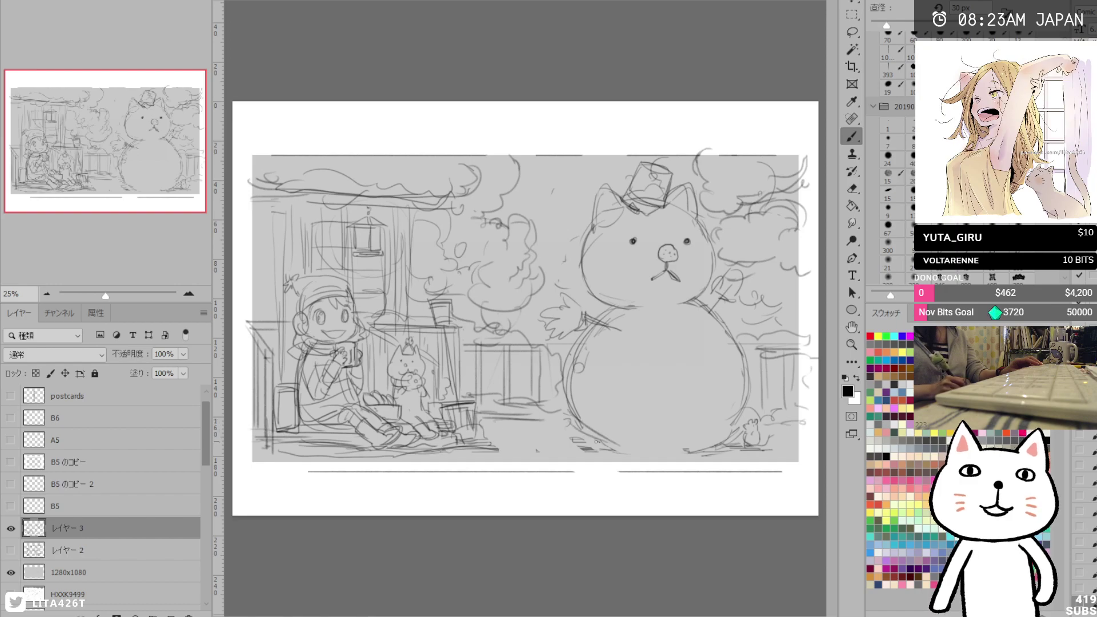
left_click_drag(549, 203, 553, 210)
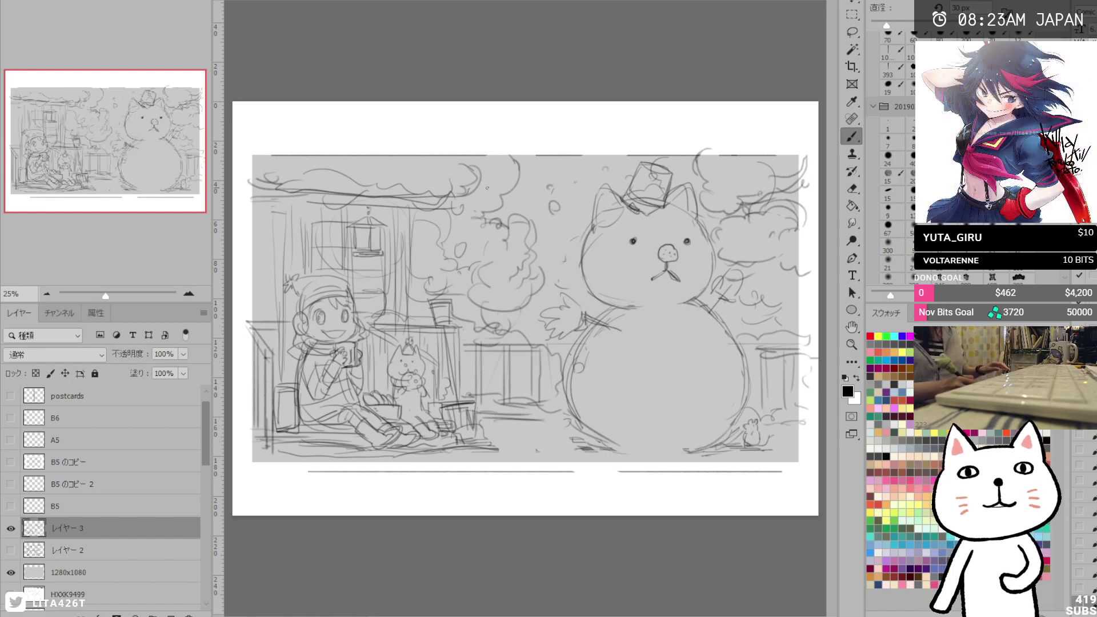
Set the 1280x1080 layer to Multiply (乗算) and outline it with a thin dark stroke layer effect.
left_click_drag(252, 156, 796, 155)
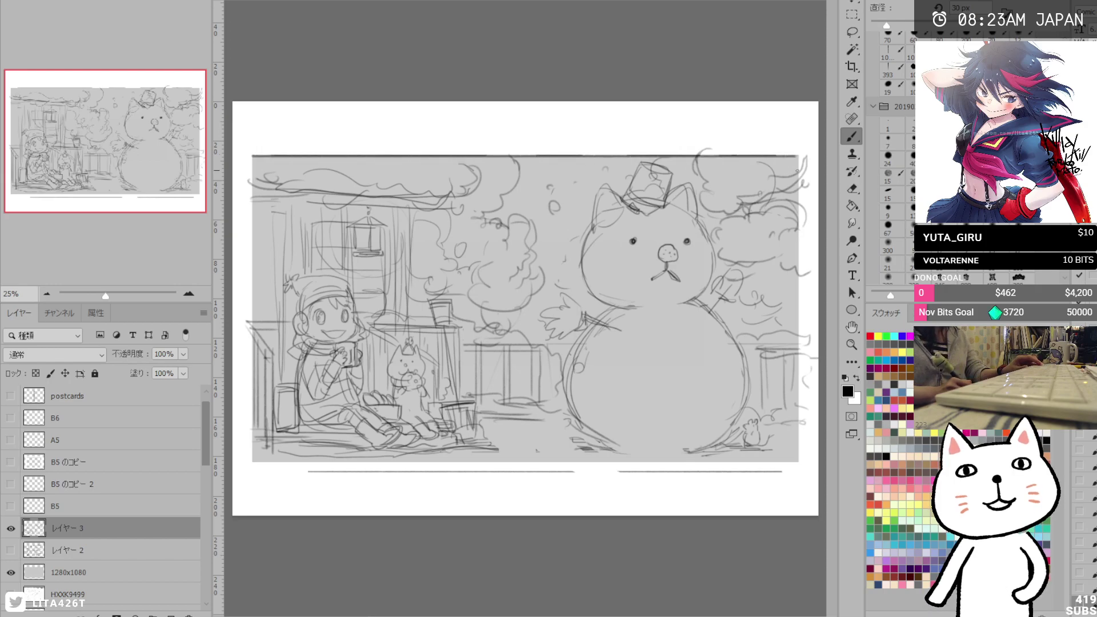
key("ctrl+z")
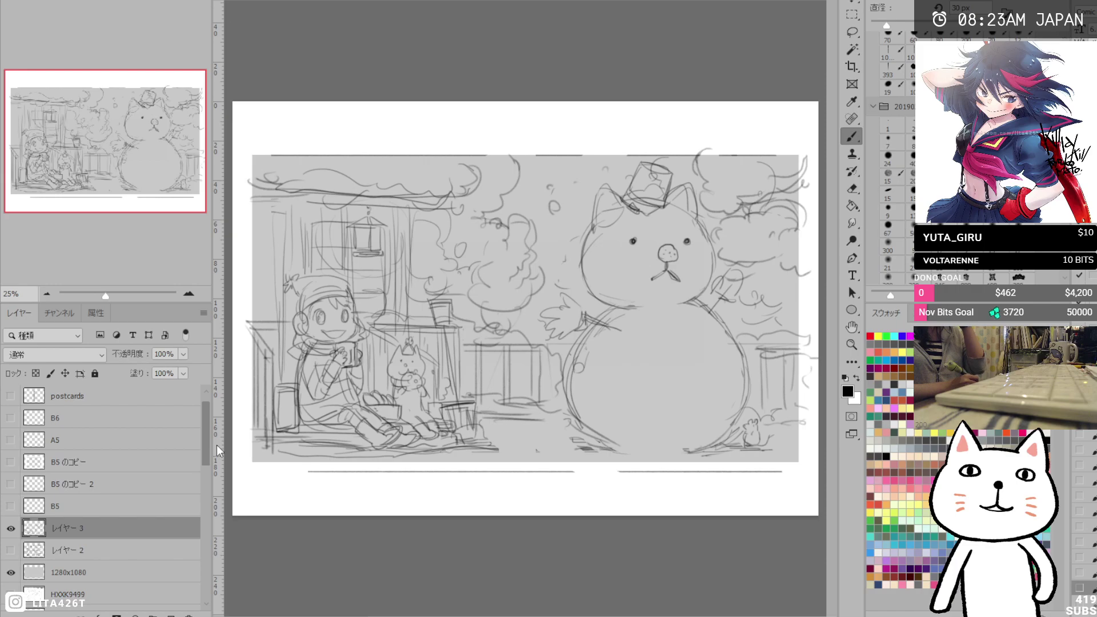
left_click(159, 573)
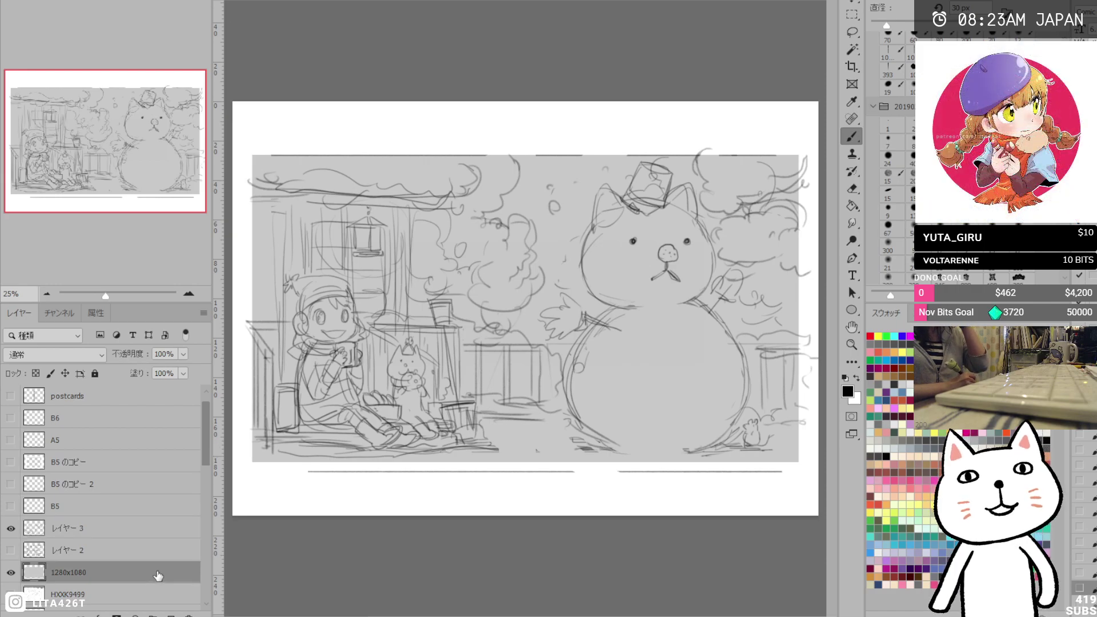
key("h")
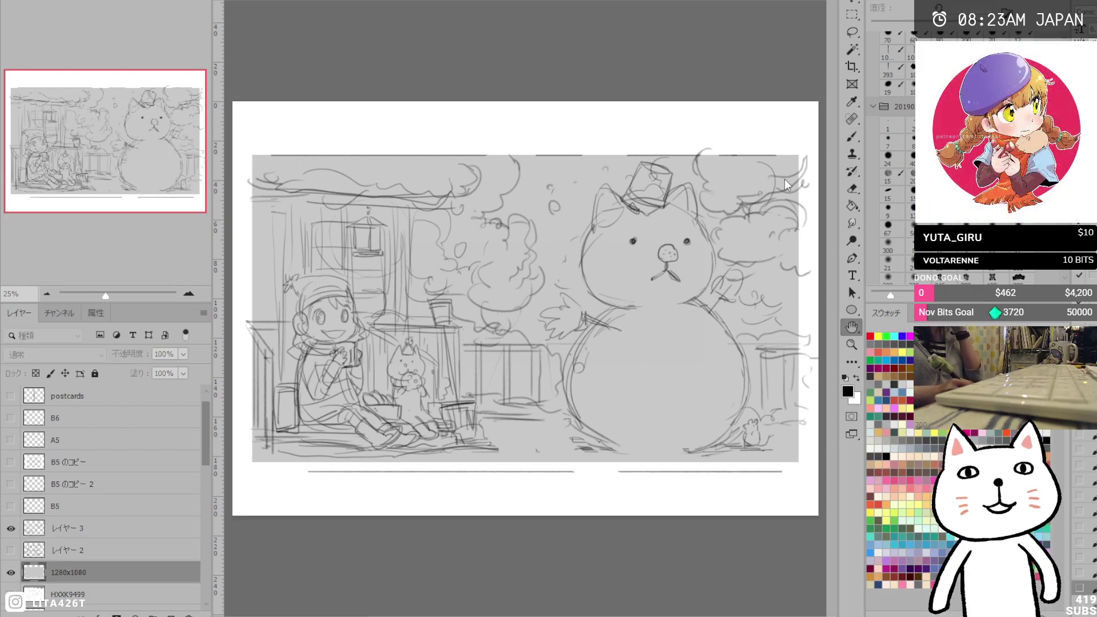
key("F2")
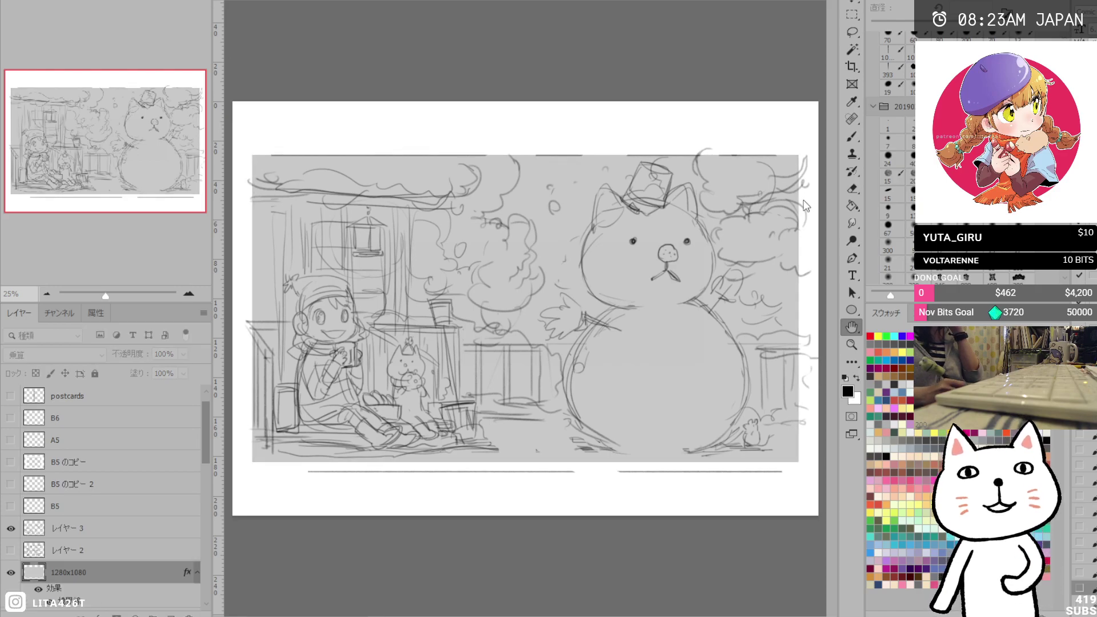
key("i")
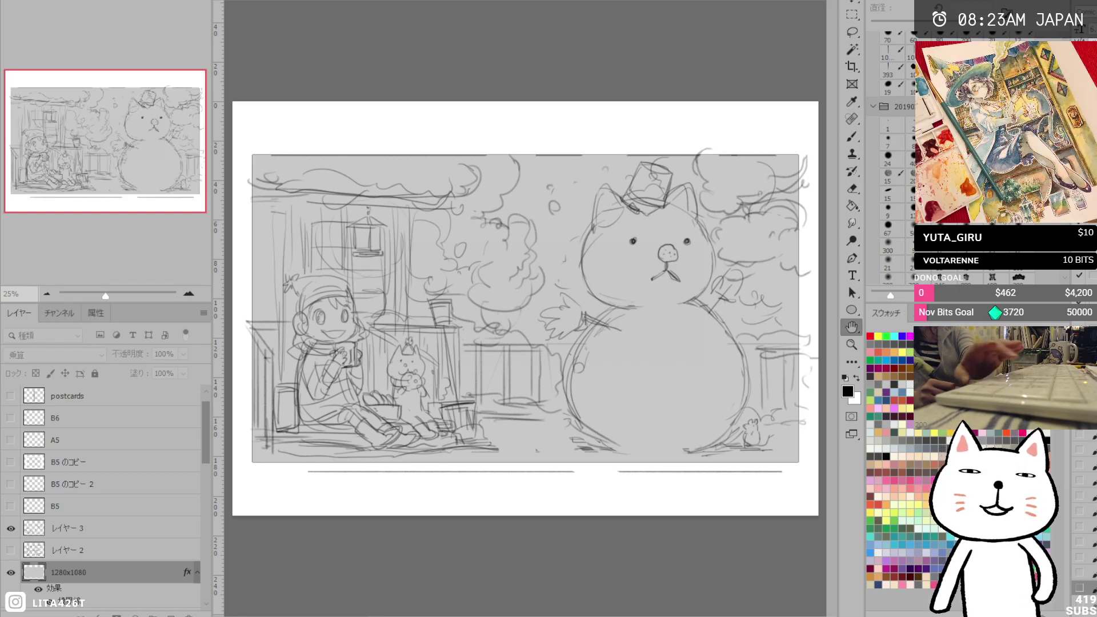
key("Return")
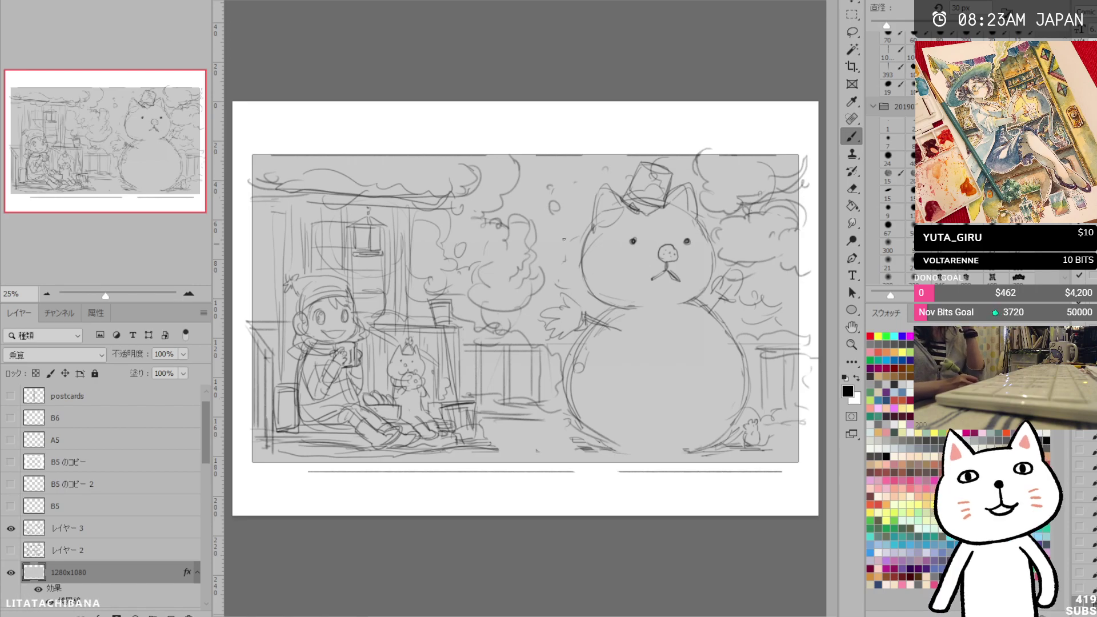
Fill the 1280x1080 rectangle with white and erase the leftover border lines beneath it on レイヤー 3.
key("g")
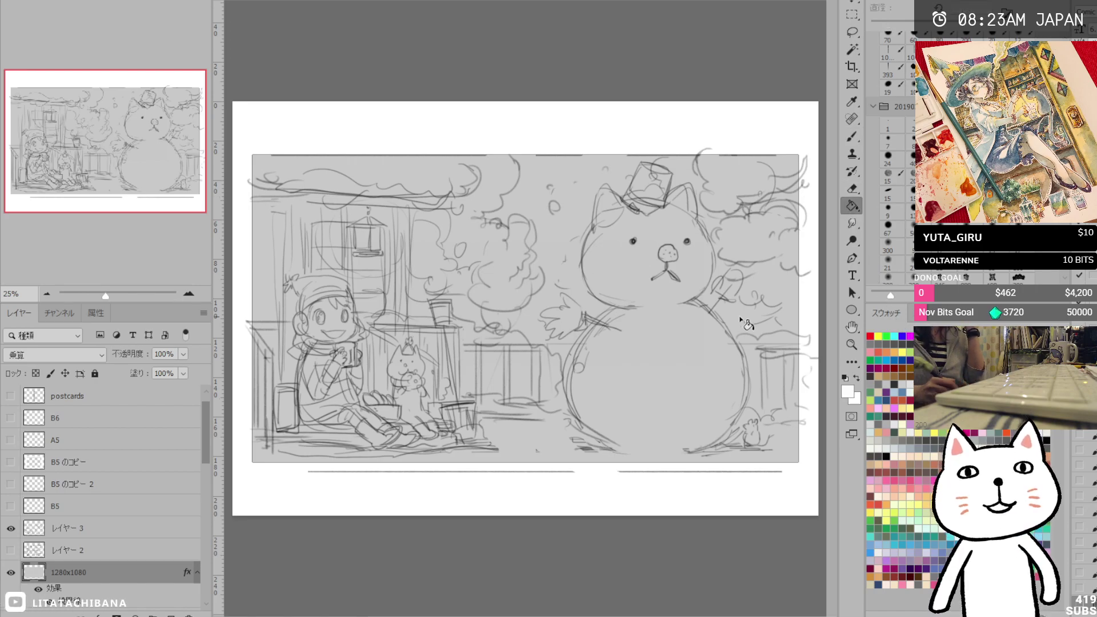
left_click(759, 324)
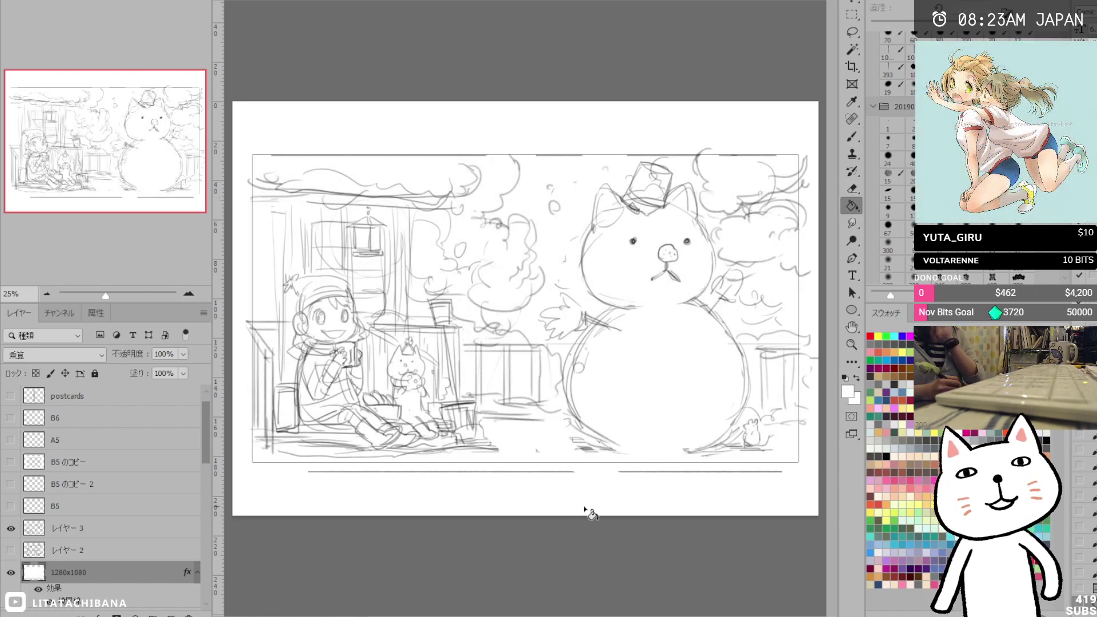
left_click(146, 525)
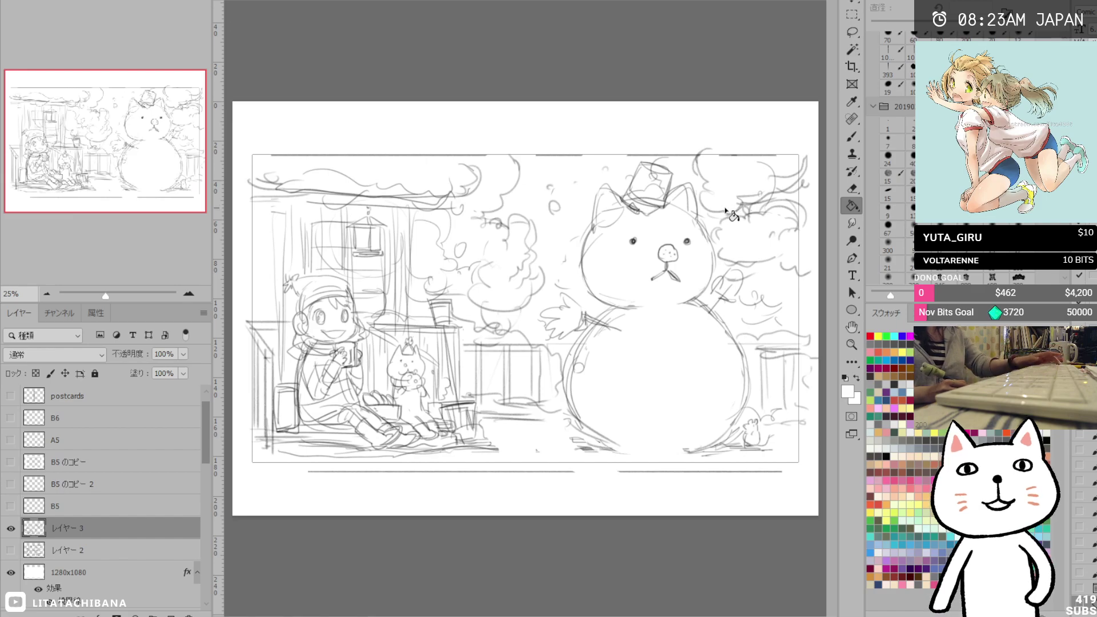
key("e")
left_click_drag(311, 473, 794, 473)
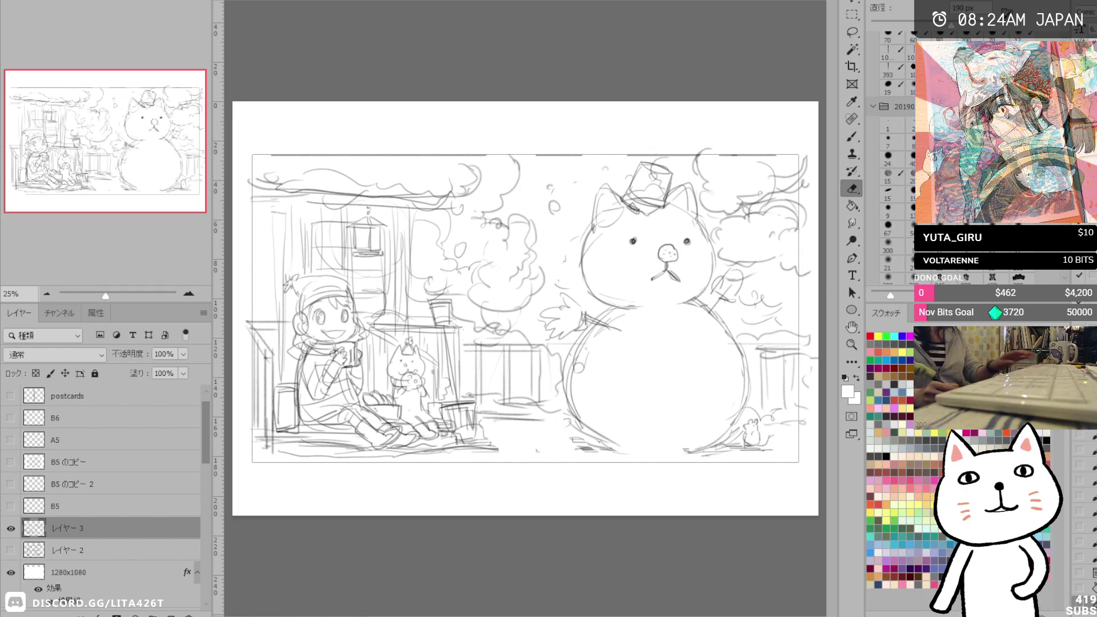
Draw the ground line beneath the snowman and clean up the rough strokes around its base.
key("b")
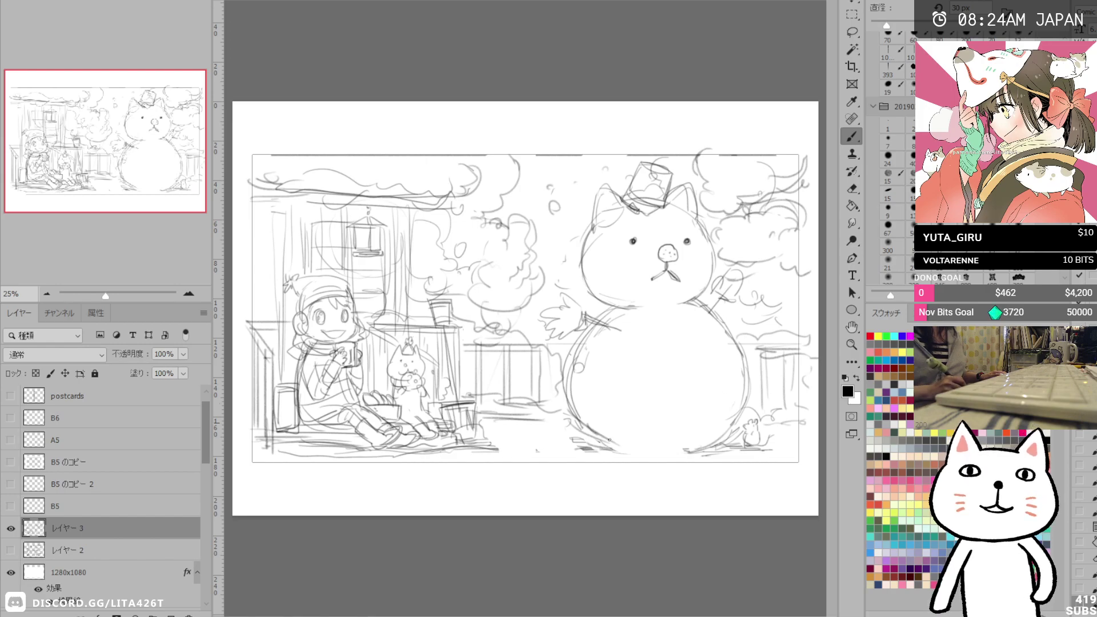
mouse_move(594, 447)
left_mouse_down()
mouse_move(734, 450)
mouse_move(695, 447)
left_mouse_up()
key("e")
key("b")
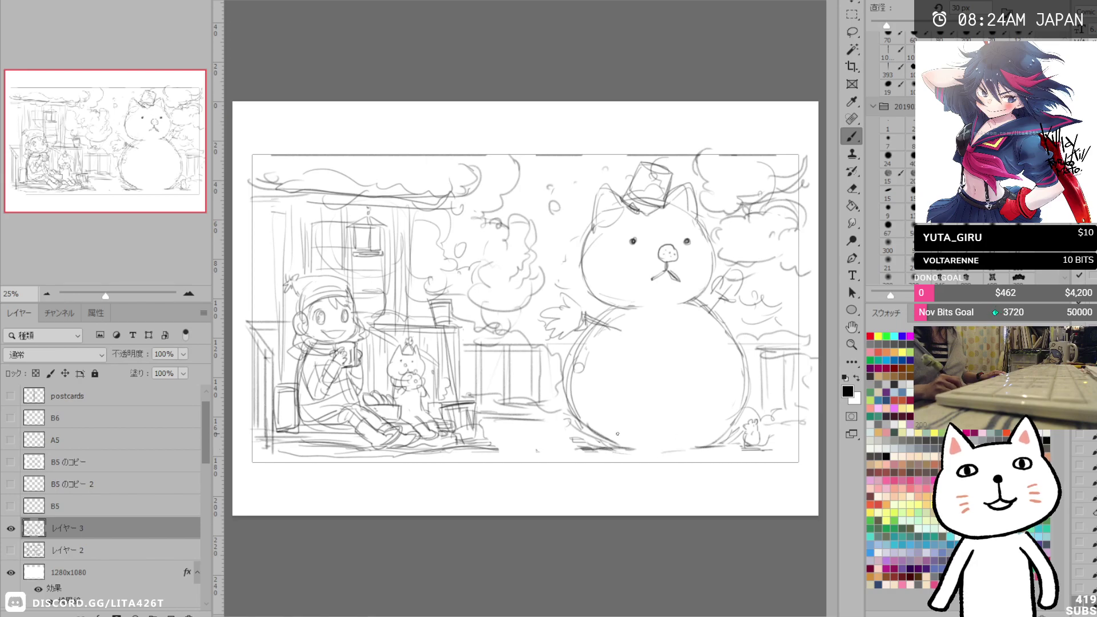
key("e")
left_click_drag(603, 449, 557, 445)
key("b")
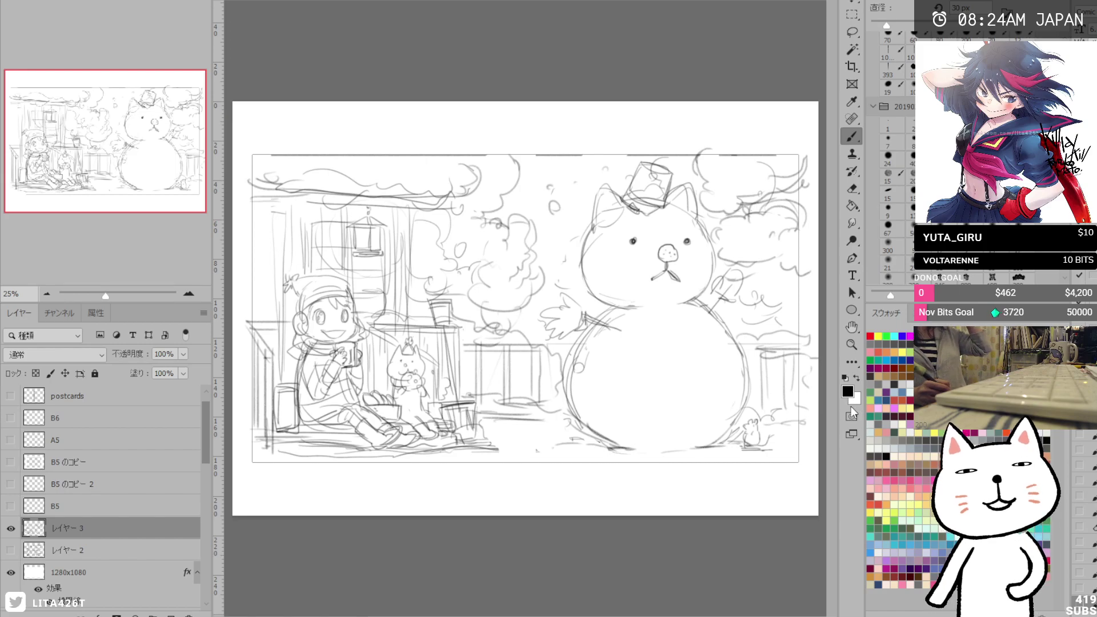
Erase the child's mouth.
left_click(850, 345)
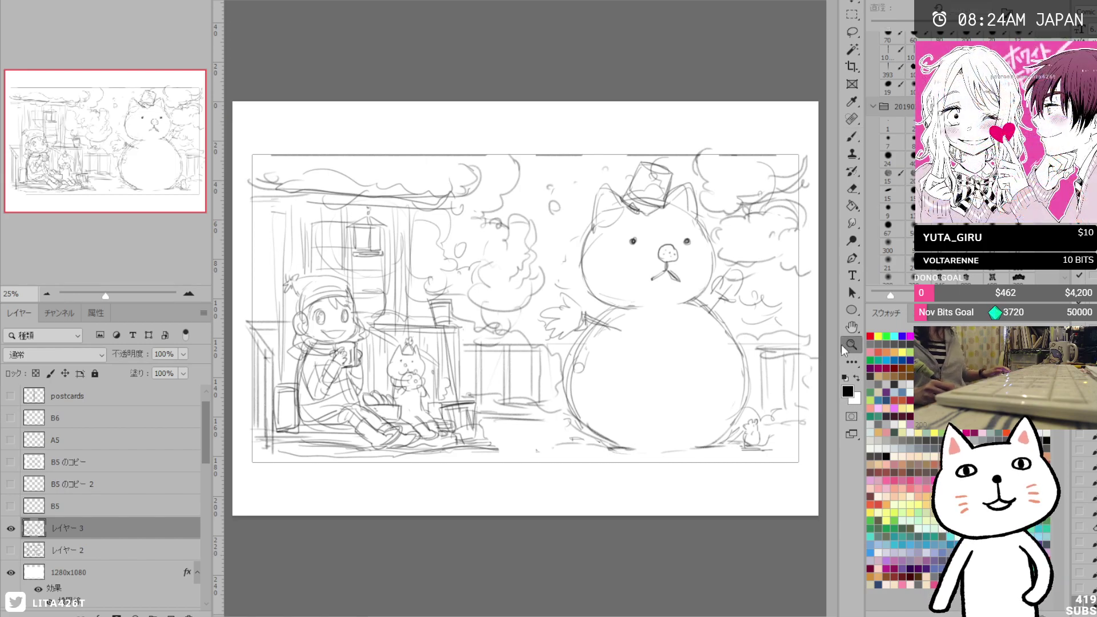
left_click_drag(325, 339, 526, 337)
key("e")
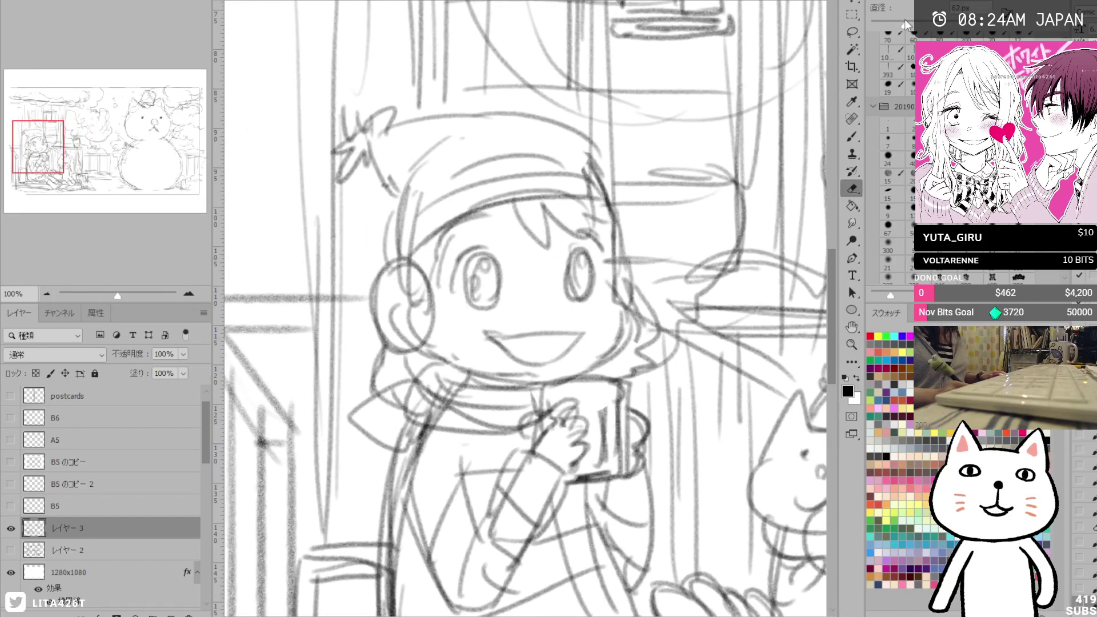
mouse_move(508, 329)
left_mouse_down()
mouse_move(547, 335)
mouse_move(521, 346)
mouse_move(553, 350)
mouse_move(483, 343)
mouse_move(543, 365)
left_mouse_up()
Redraw the child's mouth as a wide open smile with a 20 px brush and clean up its corners.
key("b")
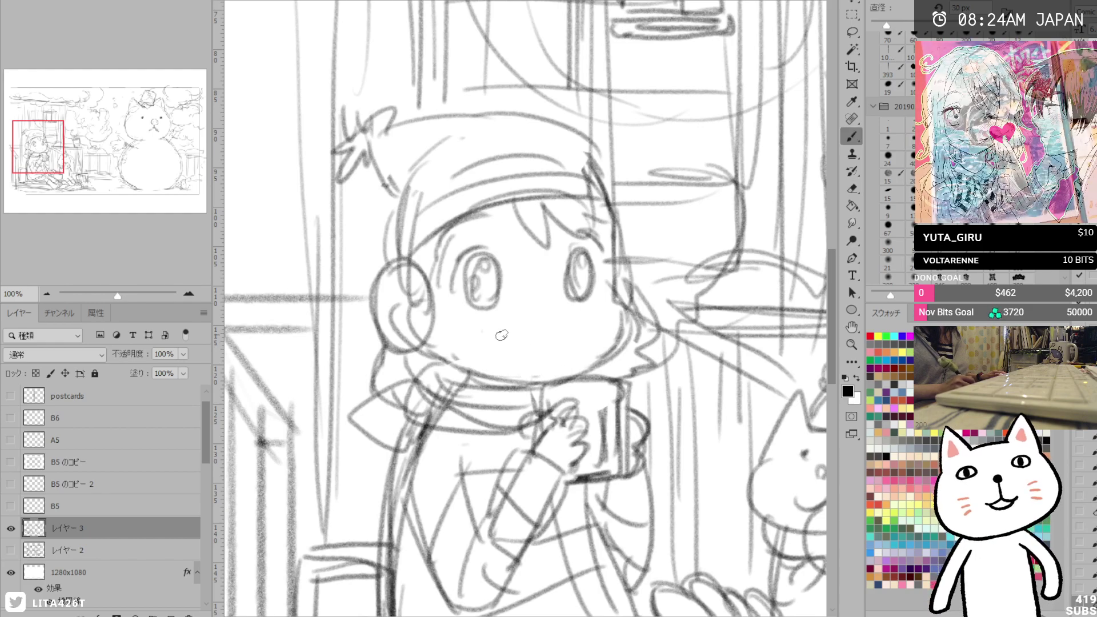
key("bracketleft")
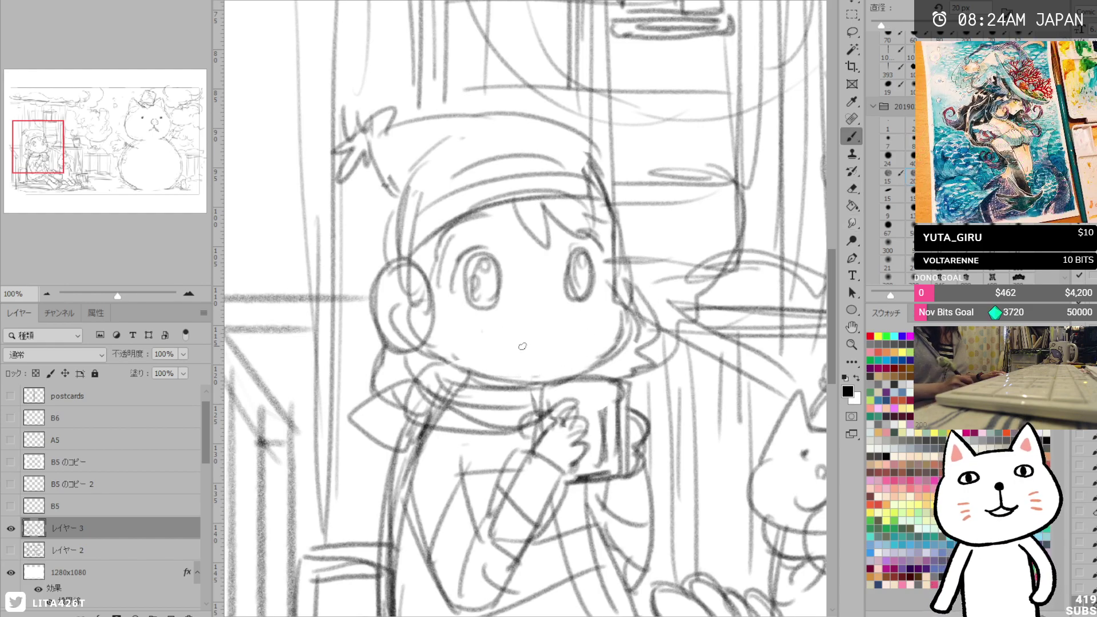
mouse_move(501, 333)
left_mouse_down()
mouse_move(571, 332)
mouse_move(549, 366)
left_mouse_up()
left_click_drag(485, 336, 507, 366)
left_click_drag(481, 336, 509, 332)
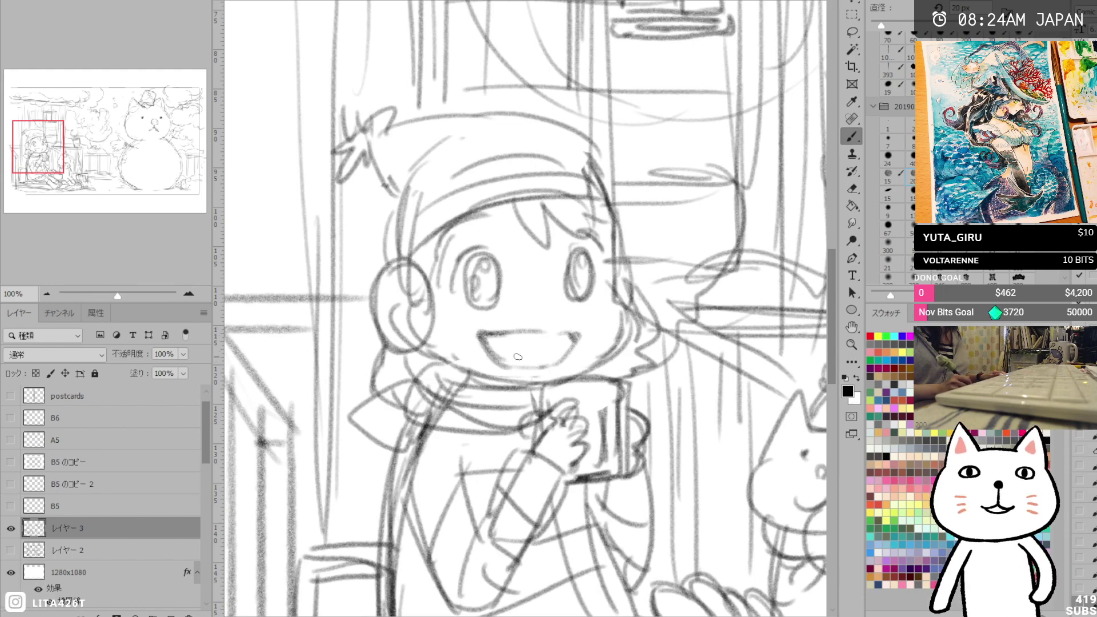
key("e")
left_click_drag(503, 347, 486, 351)
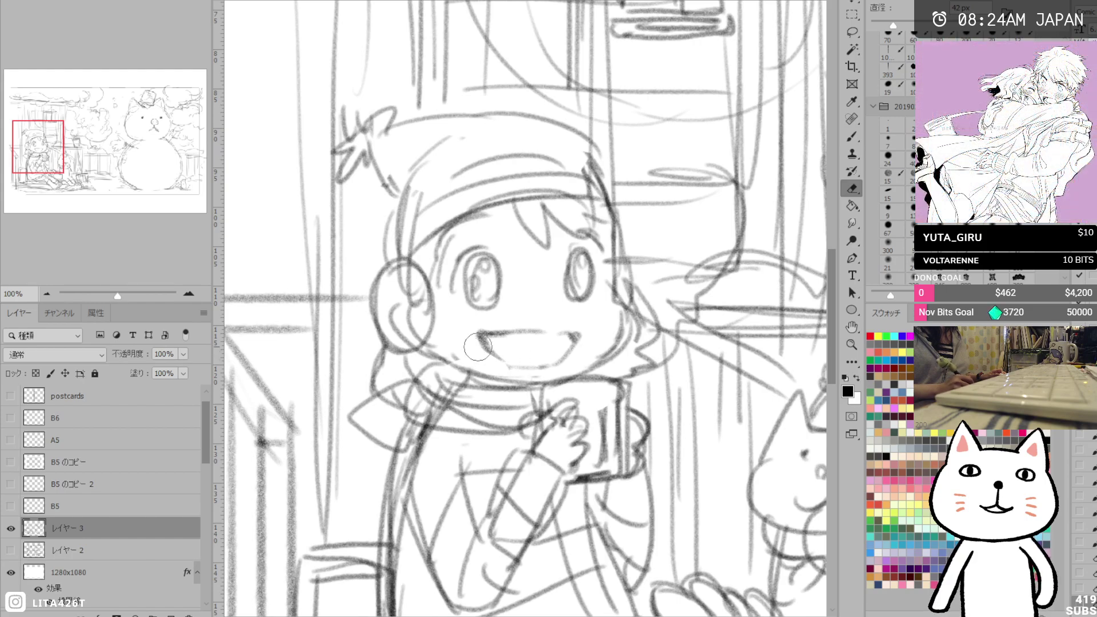
key("b")
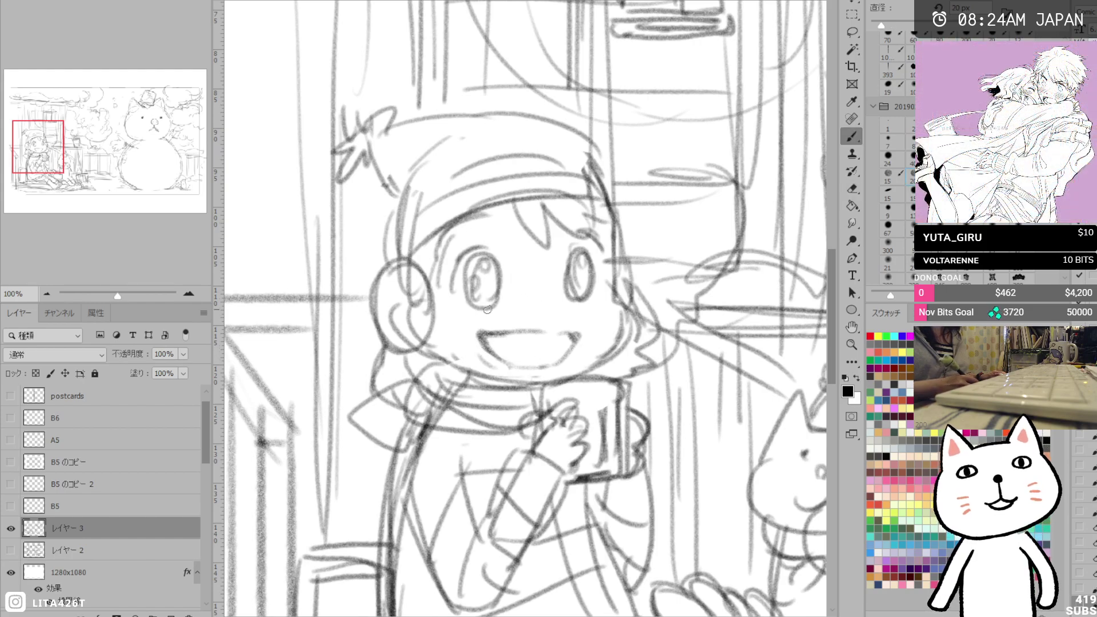
key("e")
left_click_drag(479, 361, 460, 340)
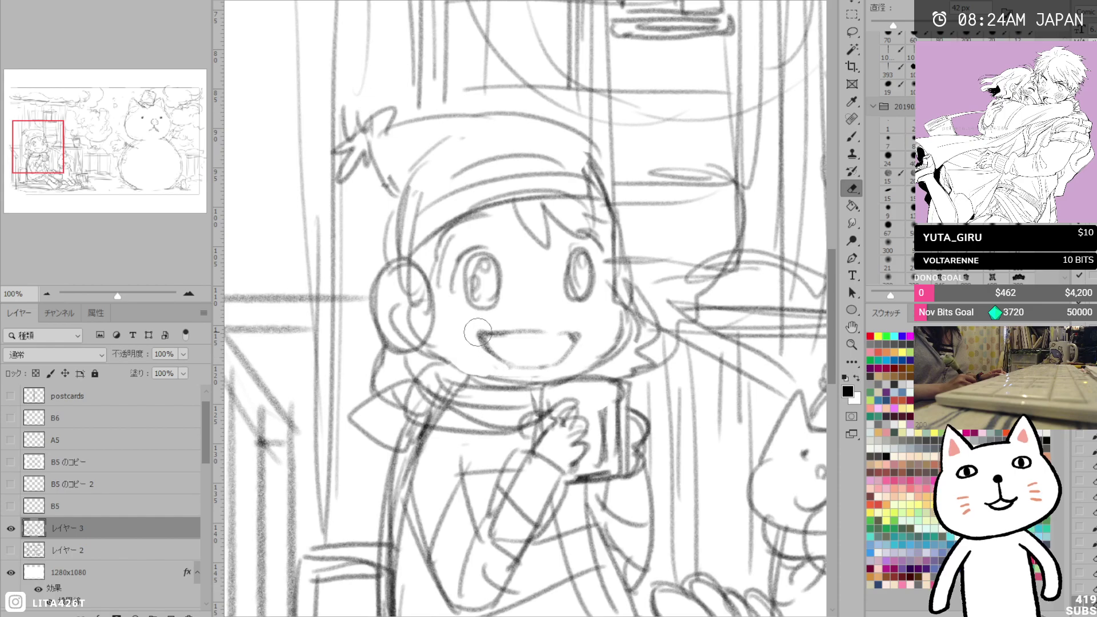
Sketch fuller earmuffs on both sides of the child's face.
key("b")
mouse_move(408, 260)
left_mouse_down()
mouse_move(433, 306)
mouse_move(406, 338)
mouse_move(388, 276)
mouse_move(376, 335)
mouse_move(446, 342)
left_mouse_up()
mouse_move(624, 266)
left_mouse_down()
mouse_move(642, 288)
mouse_move(623, 352)
left_mouse_up()
left_click_drag(609, 258, 636, 289)
Clean up the old line above the child's left-hand eye and darken the outlines of both eyes.
key("e")
mouse_move(474, 249)
left_mouse_down()
mouse_move(449, 288)
mouse_move(476, 239)
left_mouse_up()
key("b")
mouse_move(443, 286)
left_mouse_down()
mouse_move(474, 241)
mouse_move(491, 244)
mouse_move(491, 309)
left_mouse_up()
mouse_move(567, 289)
left_mouse_down()
mouse_move(586, 262)
mouse_move(586, 299)
left_mouse_up()
left_click_drag(575, 255, 574, 300)
Erase the old lash line at the right-hand eye and draw thick curved upper lashes over both eyes.
key("e")
left_click_drag(583, 237, 603, 258)
key("b")
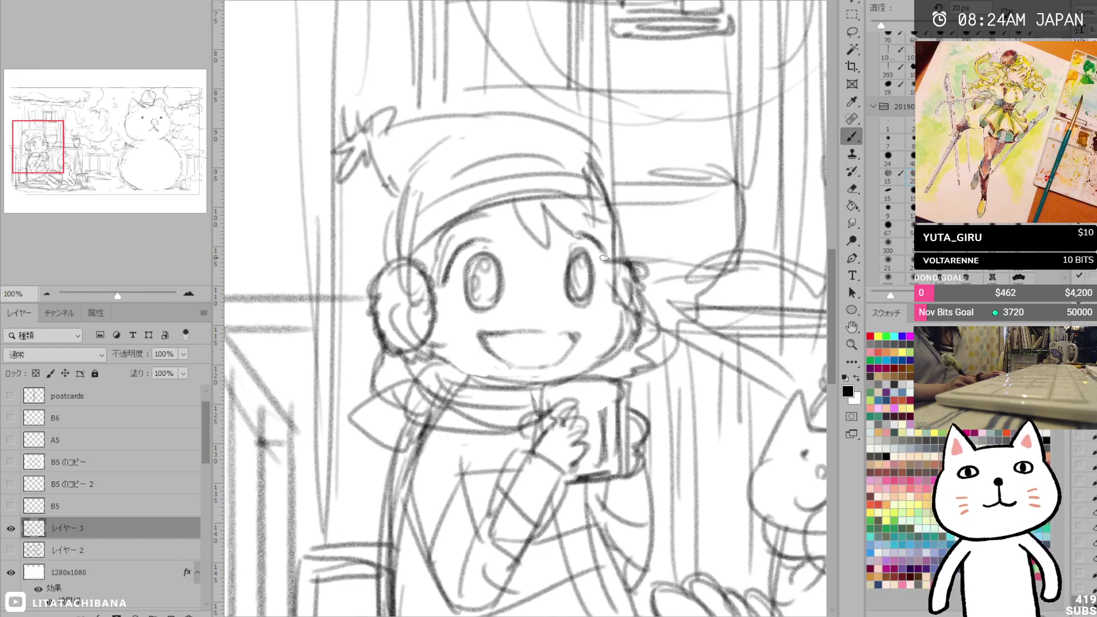
mouse_move(477, 237)
left_mouse_down()
mouse_move(449, 268)
mouse_move(494, 234)
left_mouse_up()
left_click_drag(439, 279, 489, 234)
left_click_drag(574, 232, 604, 249)
Redraw the child's bangs and the curved edge of the hat brim across the forehead.
mouse_move(533, 204)
left_mouse_down()
mouse_move(516, 237)
mouse_move(562, 252)
left_mouse_up()
mouse_move(548, 217)
left_mouse_down()
mouse_move(610, 247)
mouse_move(620, 273)
left_mouse_up()
left_click_drag(453, 222, 603, 200)
mouse_move(406, 233)
left_mouse_down()
mouse_move(462, 189)
mouse_move(611, 185)
left_mouse_up()
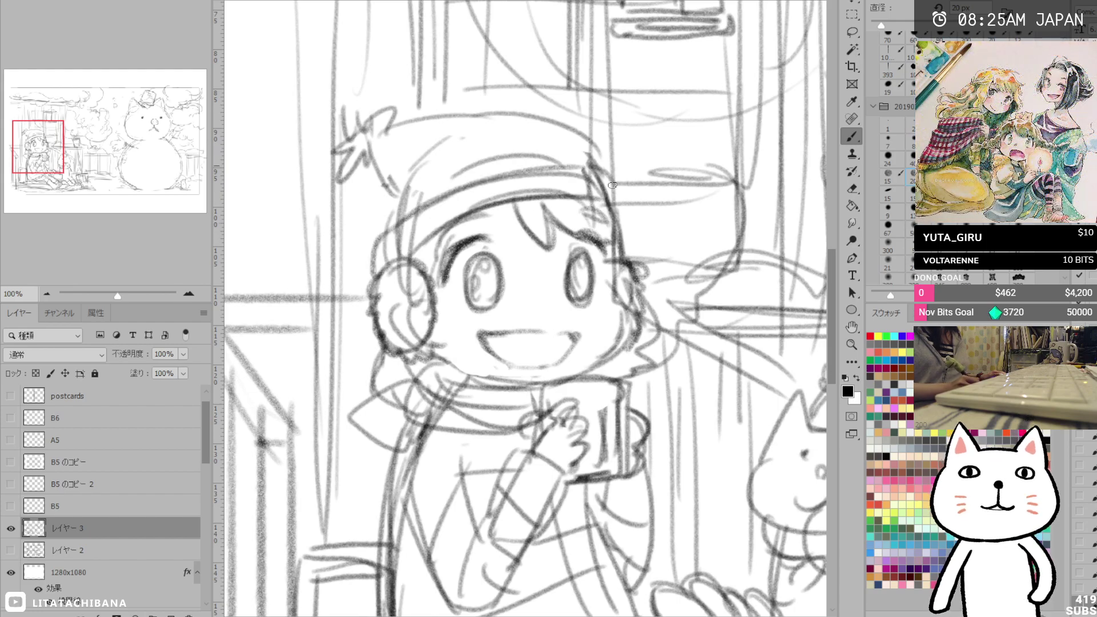
Sketch an earmuff headband arching over the child's hat.
mouse_move(495, 119)
left_mouse_down()
mouse_move(425, 189)
mouse_move(492, 126)
mouse_move(416, 216)
left_mouse_up()
mouse_move(495, 118)
left_mouse_down()
mouse_move(414, 195)
mouse_move(456, 131)
mouse_move(408, 210)
left_mouse_up()
left_click_drag(443, 139, 400, 240)
mouse_move(418, 179)
left_mouse_down()
mouse_move(499, 111)
mouse_move(471, 128)
mouse_move(534, 121)
mouse_move(574, 138)
mouse_move(500, 122)
mouse_move(453, 142)
mouse_move(500, 136)
mouse_move(457, 141)
mouse_move(474, 138)
mouse_move(421, 186)
left_mouse_up()
Erase the old hat outline and redraw the crown with its back slanting toward the pompom.
key("e")
key("b")
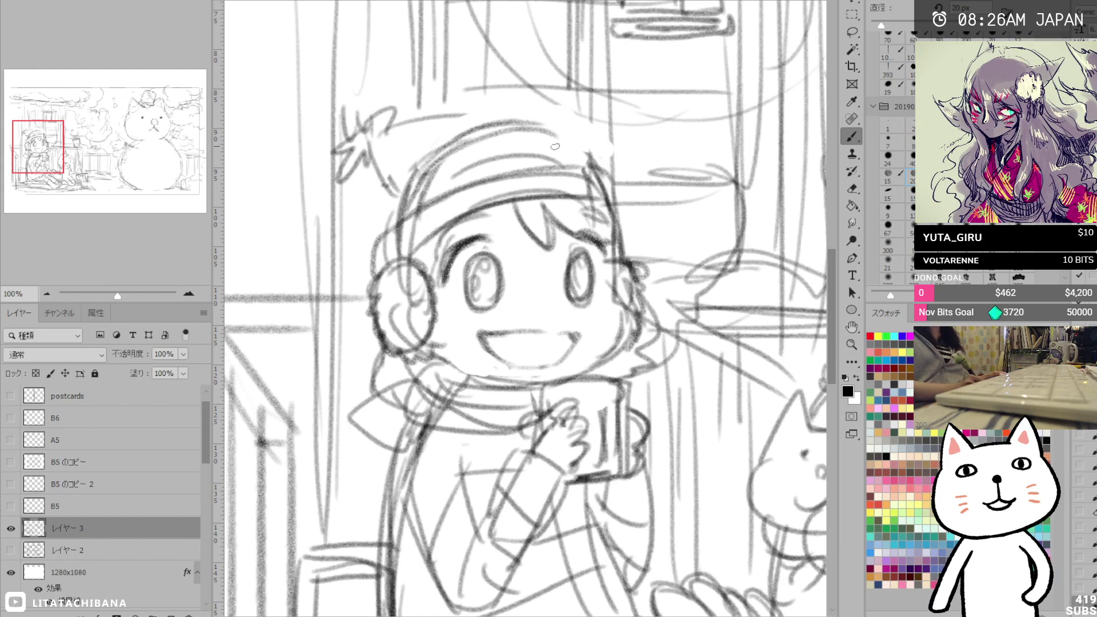
key("e")
mouse_move(446, 118)
left_mouse_down()
mouse_move(400, 137)
mouse_move(371, 177)
mouse_move(388, 228)
left_mouse_up()
key("b")
mouse_move(385, 136)
left_mouse_down()
mouse_move(447, 123)
mouse_move(557, 140)
mouse_move(559, 153)
left_mouse_up()
left_click_drag(474, 126, 377, 223)
key("e")
key("b")
Erase the old pompom and draw a fluffy, scalloped one at the hat's tip.
key("e")
mouse_move(379, 126)
left_mouse_down()
mouse_move(323, 177)
mouse_move(338, 122)
mouse_move(355, 127)
left_mouse_up()
key("b")
left_click_drag(350, 166, 365, 246)
mouse_move(348, 140)
left_mouse_down()
mouse_move(350, 123)
mouse_move(348, 155)
mouse_move(350, 130)
mouse_move(312, 170)
left_mouse_up()
key("ctrl+z")
mouse_move(336, 133)
left_mouse_down()
mouse_move(326, 165)
mouse_move(349, 171)
left_mouse_up()
left_click_drag(349, 134, 371, 131)
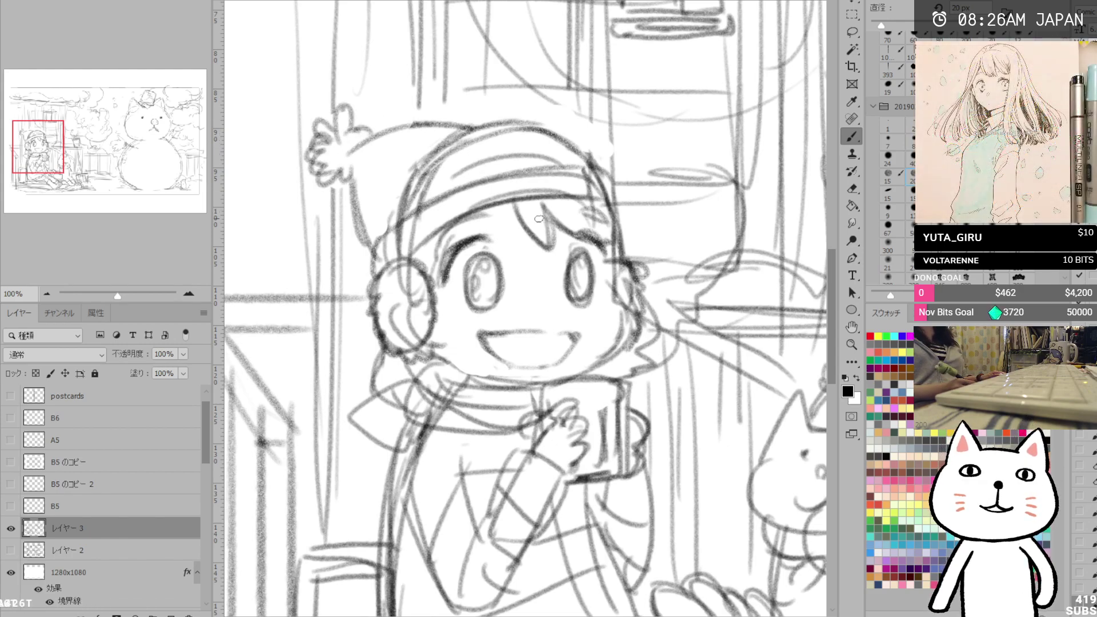
Erase the earmuffs and headband, and redraw the hat's crown outline.
key("e")
mouse_move(485, 132)
left_mouse_down()
mouse_move(459, 149)
mouse_move(548, 154)
mouse_move(560, 133)
mouse_move(416, 179)
mouse_move(396, 217)
mouse_move(398, 285)
mouse_move(380, 342)
mouse_move(401, 280)
mouse_move(423, 282)
mouse_move(417, 322)
left_mouse_up()
left_click_drag(641, 268, 631, 300)
key("b")
mouse_move(430, 123)
left_mouse_down()
mouse_move(534, 130)
mouse_move(571, 146)
left_mouse_up()
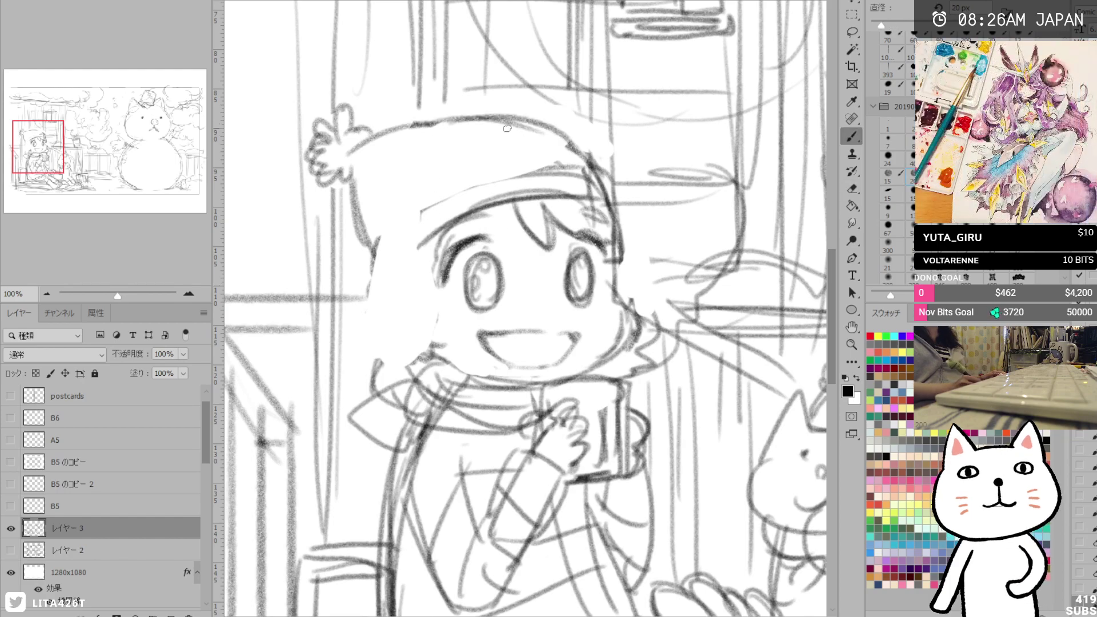
left_click_drag(503, 126, 573, 156)
Draw ear flaps hanging from both sides of the hat and outline its folded brim.
left_click_drag(437, 243, 423, 339)
mouse_move(360, 225)
left_mouse_down()
mouse_move(383, 279)
mouse_move(376, 259)
mouse_move(378, 334)
mouse_move(376, 309)
mouse_move(440, 366)
left_mouse_up()
mouse_move(426, 287)
left_mouse_down()
mouse_move(405, 368)
mouse_move(433, 360)
left_mouse_up()
mouse_move(620, 236)
left_mouse_down()
mouse_move(643, 287)
mouse_move(633, 349)
left_mouse_up()
left_click_drag(378, 265, 370, 354)
left_click_drag(388, 291, 448, 233)
mouse_move(386, 290)
left_mouse_down()
mouse_move(441, 236)
mouse_move(428, 232)
left_mouse_up()
mouse_move(378, 255)
left_mouse_down()
mouse_move(520, 172)
mouse_move(583, 170)
left_mouse_up()
left_click_drag(446, 199, 532, 170)
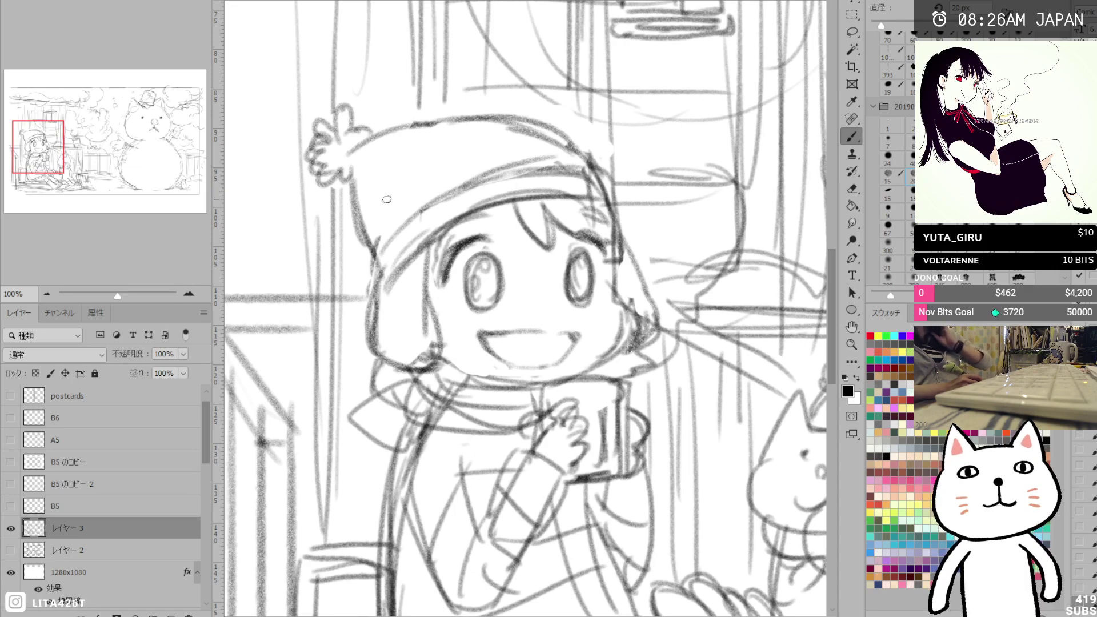
mouse_move(427, 251)
left_mouse_down()
mouse_move(418, 367)
mouse_move(422, 349)
left_mouse_up()
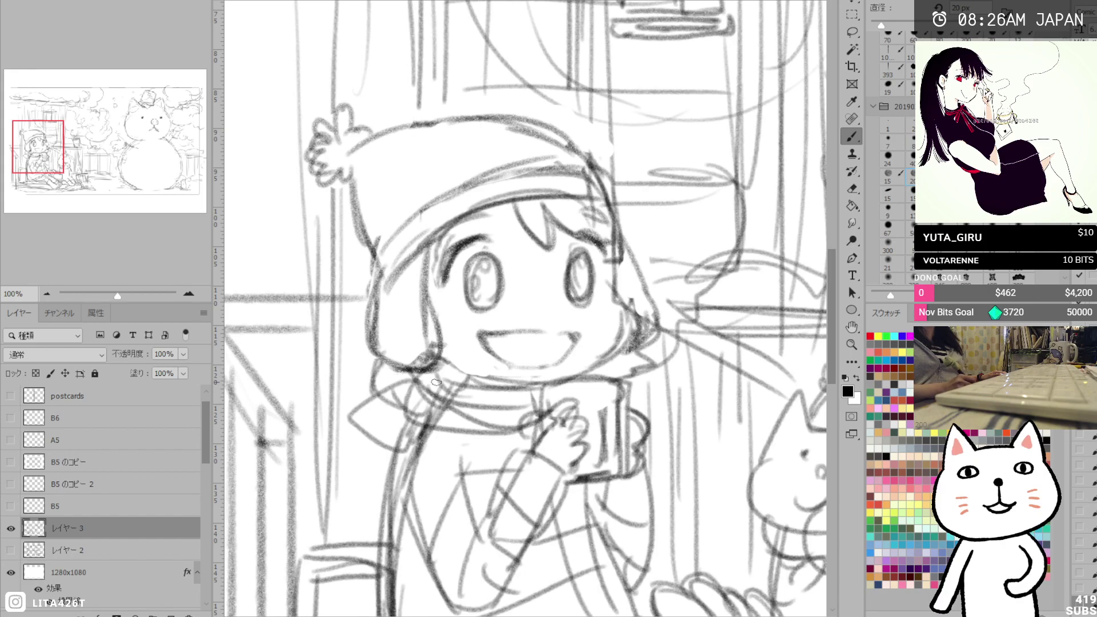
Erase the rough scarf folds and redraw the jawline and a smooth scarf outline beneath the ear flap.
key("e")
mouse_move(423, 389)
left_mouse_down()
mouse_move(514, 403)
mouse_move(502, 385)
left_mouse_up()
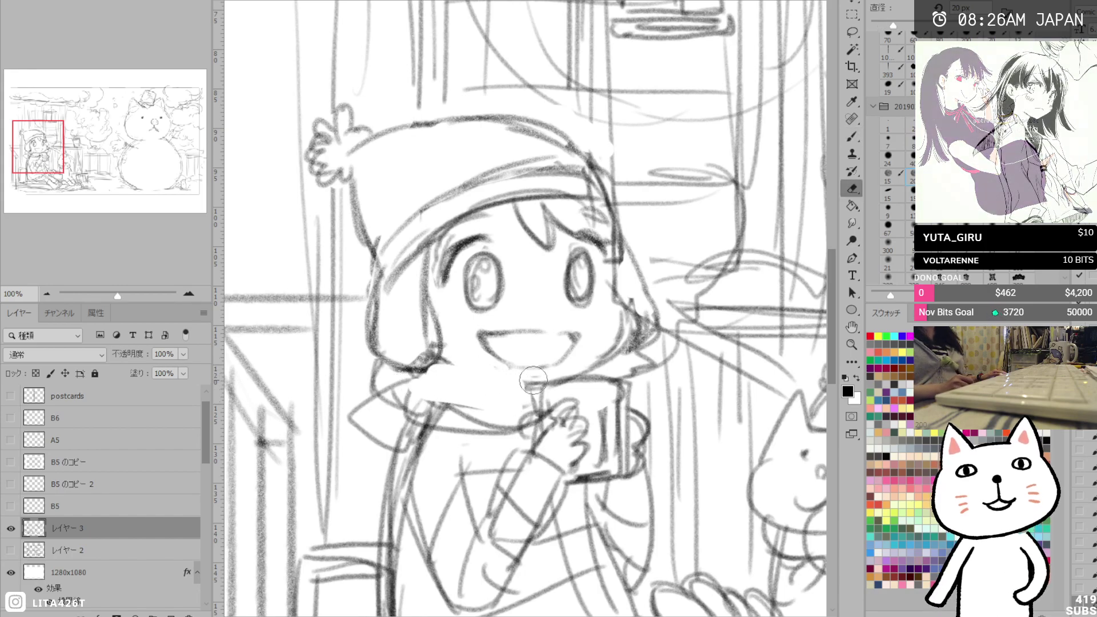
left_click(442, 357)
key("b")
left_click_drag(440, 359, 534, 386)
left_click_drag(437, 333, 426, 368)
key("b")
mouse_move(404, 392)
left_mouse_down()
mouse_move(459, 419)
mouse_move(408, 397)
mouse_move(500, 419)
mouse_move(411, 400)
mouse_move(398, 384)
mouse_move(428, 384)
mouse_move(434, 360)
mouse_move(418, 337)
mouse_move(413, 359)
mouse_move(403, 351)
mouse_move(414, 371)
mouse_move(382, 362)
mouse_move(451, 428)
left_mouse_up()
key("e")
key("b")
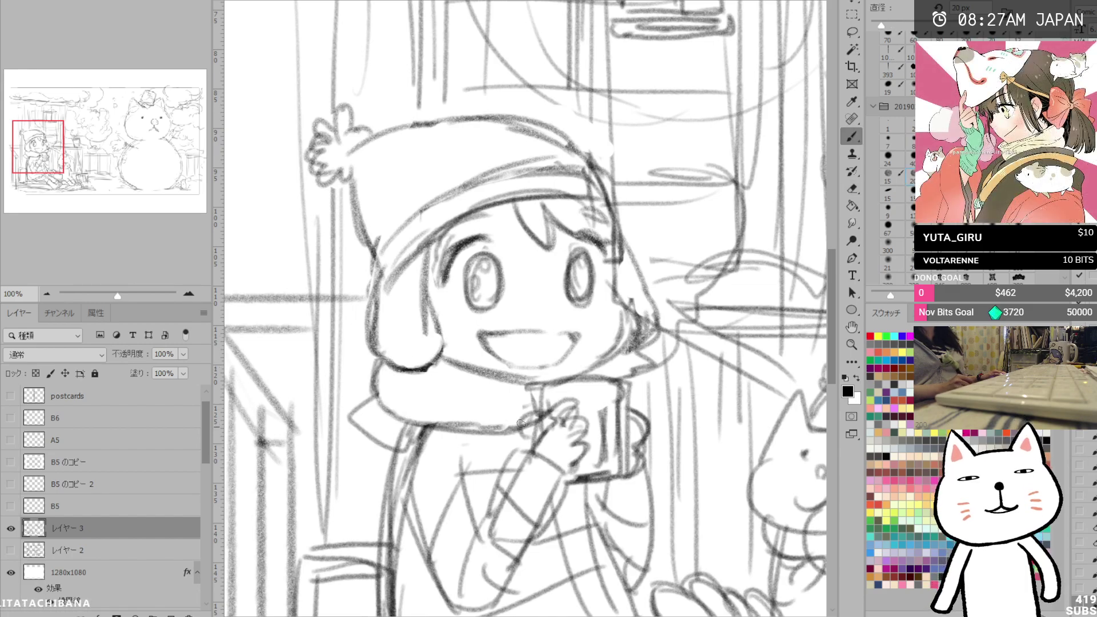
Clean up the hat's right-hand ear flap and redraw the hair strand beneath the brim.
key("e")
mouse_move(625, 303)
left_mouse_down()
mouse_move(620, 349)
mouse_move(624, 314)
mouse_move(622, 326)
left_mouse_up()
key("b")
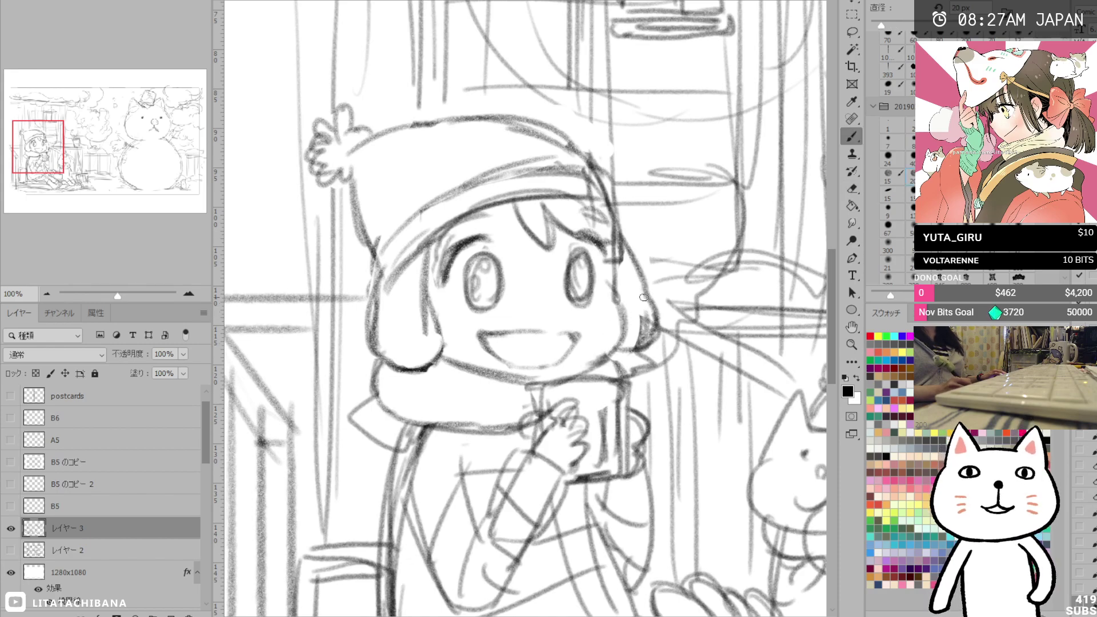
key("e")
key("bracketright")
key("bracketright")
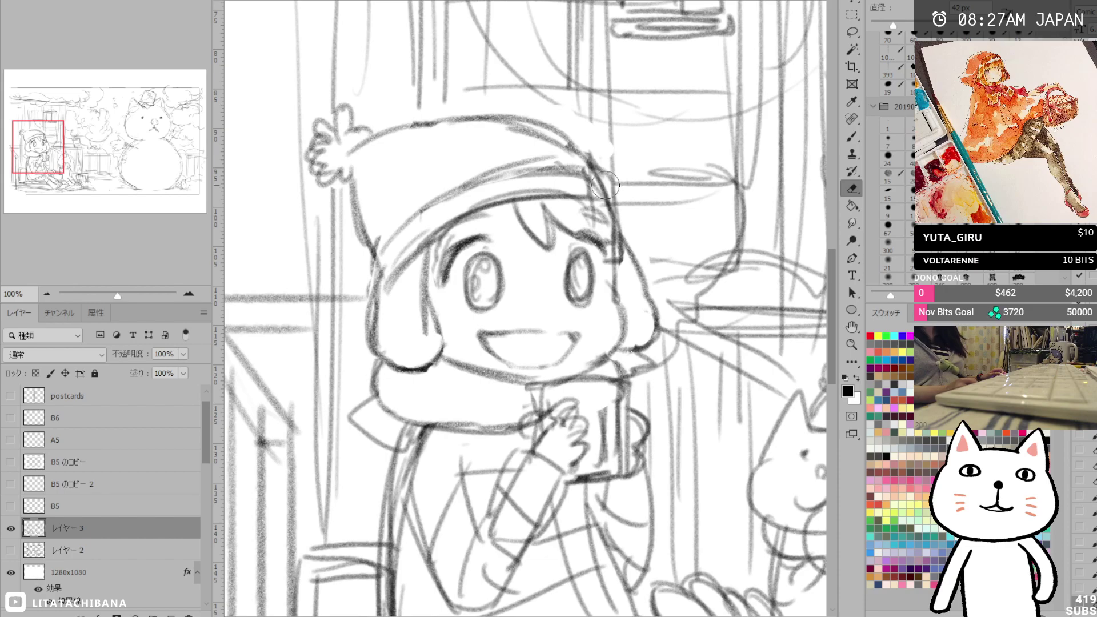
mouse_move(609, 218)
left_mouse_down()
mouse_move(622, 268)
mouse_move(607, 199)
mouse_move(628, 242)
left_mouse_up()
key("b")
left_click_drag(617, 233, 607, 260)
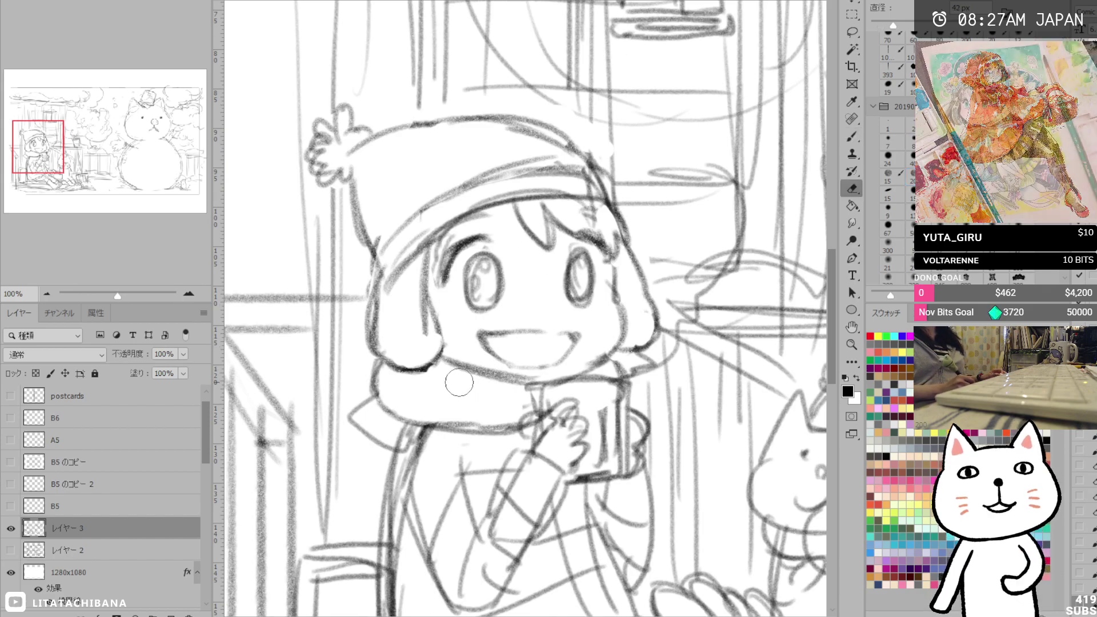
Erase the lines inside the child's mug and redraw its rim and base.
key("e")
mouse_move(548, 394)
left_mouse_down()
mouse_move(617, 389)
mouse_move(571, 383)
mouse_move(603, 427)
left_mouse_up()
key("b")
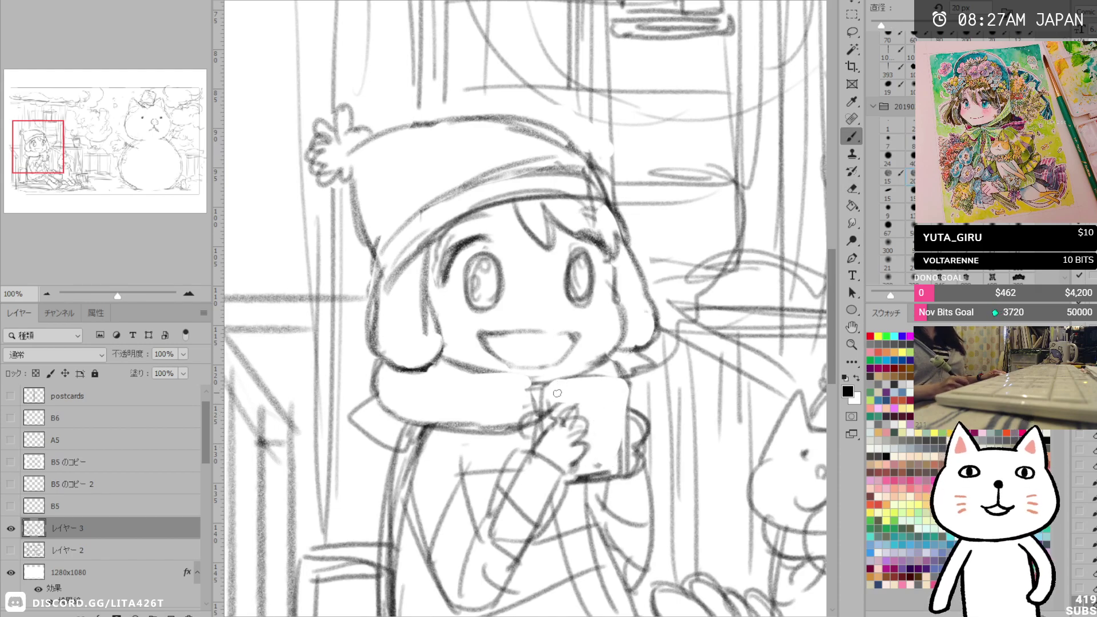
left_click_drag(582, 382, 627, 385)
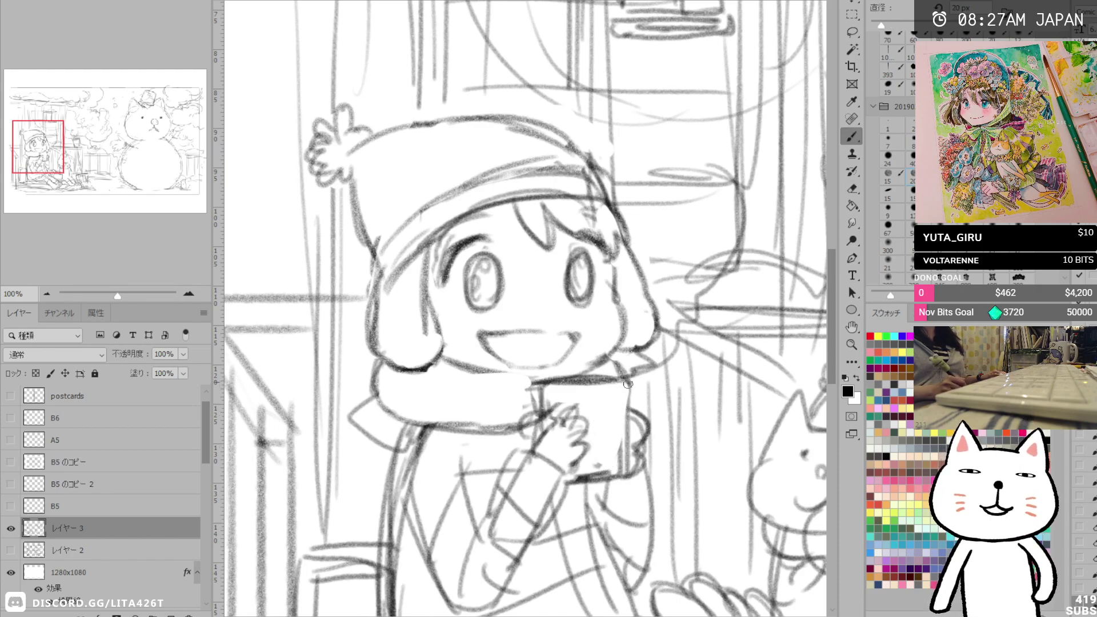
left_click_drag(573, 477, 621, 472)
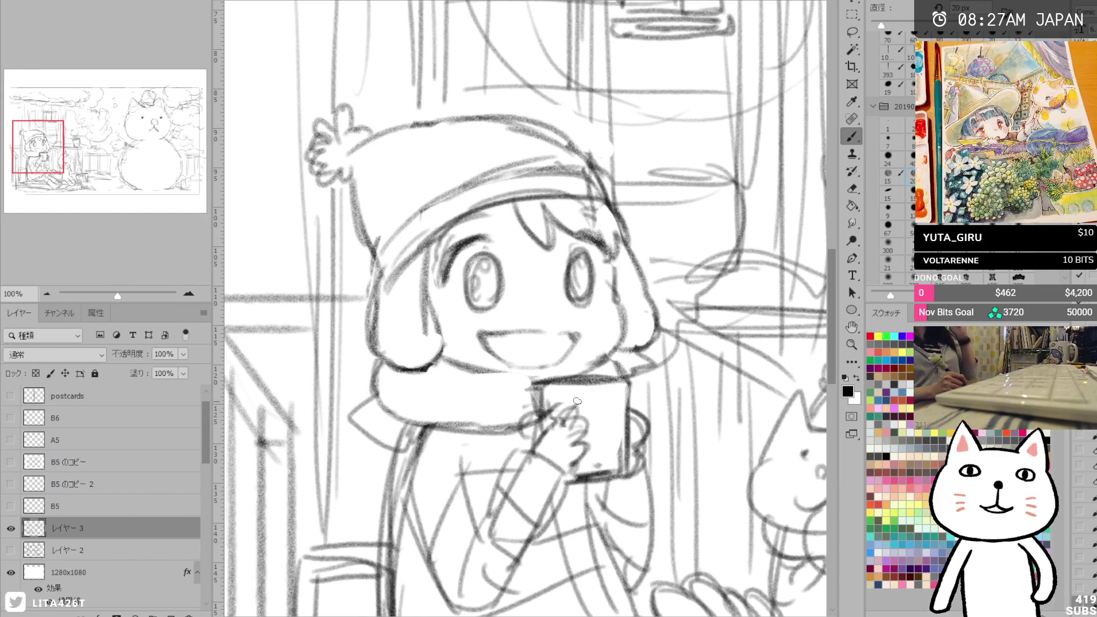
Erase the child's hand on the mug and redraw it larger with curled fingers.
key("e")
mouse_move(573, 414)
left_mouse_down()
mouse_move(555, 434)
mouse_move(576, 442)
mouse_move(534, 410)
mouse_move(524, 427)
mouse_move(524, 414)
mouse_move(553, 403)
mouse_move(533, 435)
left_mouse_up()
key("b")
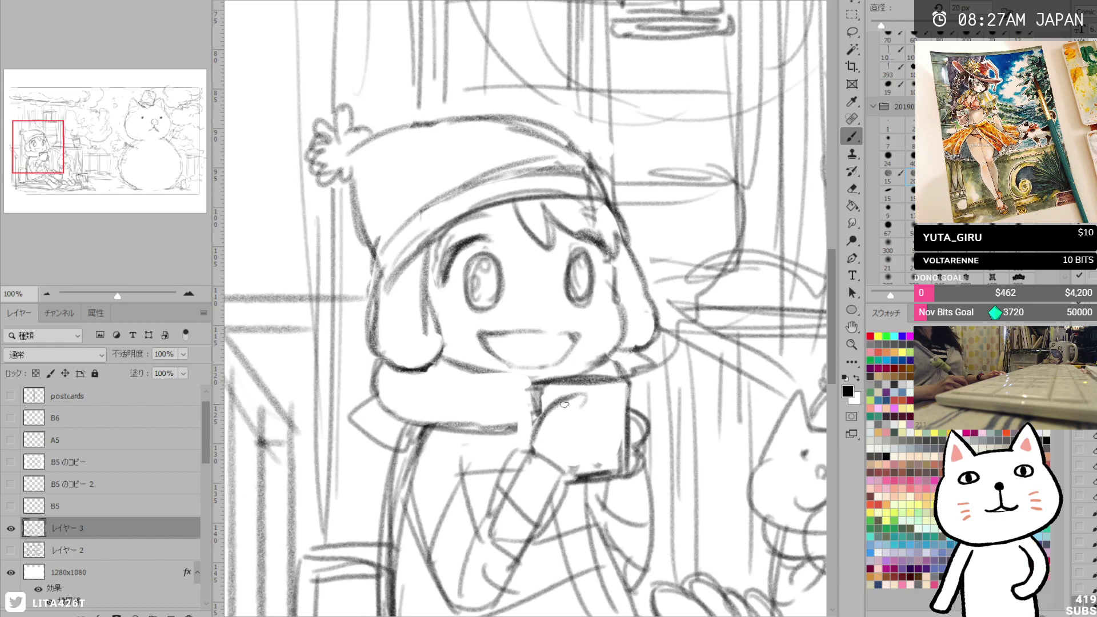
mouse_move(571, 412)
left_mouse_down()
mouse_move(601, 406)
mouse_move(572, 434)
mouse_move(598, 436)
left_mouse_up()
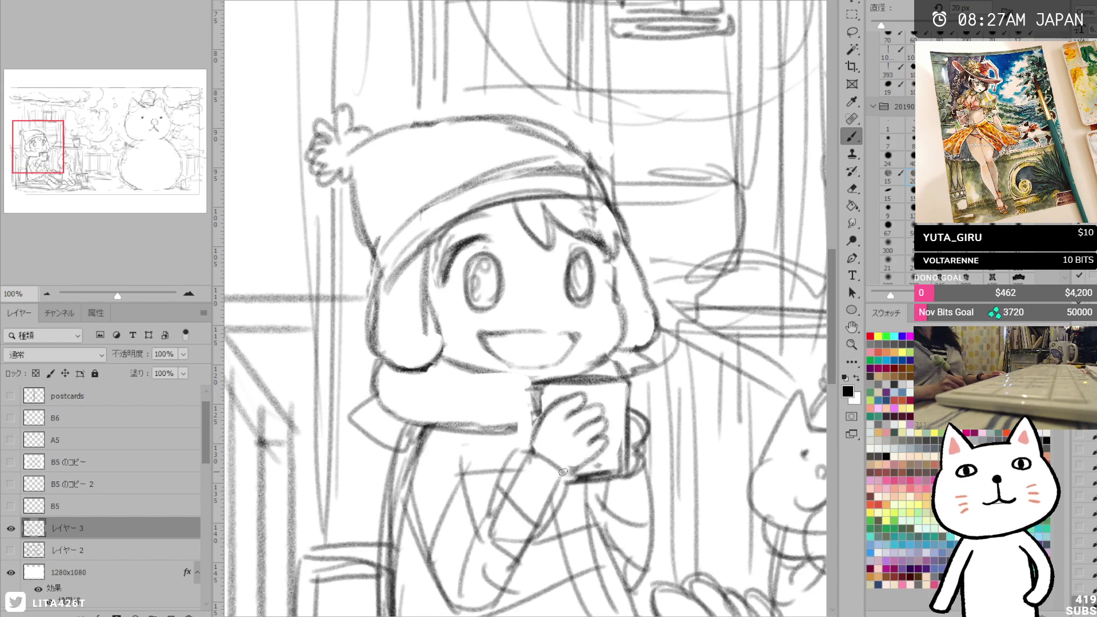
Erase the fingers and reshape the hand into a rounded mitten with a thumb.
key("e")
mouse_move(583, 414)
left_mouse_down()
mouse_move(585, 437)
mouse_move(575, 412)
mouse_move(592, 416)
mouse_move(570, 399)
mouse_move(610, 413)
mouse_move(605, 436)
mouse_move(573, 469)
left_mouse_up()
key("b")
key("e")
mouse_move(542, 424)
left_mouse_down()
mouse_move(529, 444)
mouse_move(543, 400)
mouse_move(527, 452)
left_mouse_up()
key("b")
key("e")
key("b")
left_click_drag(550, 407, 529, 438)
Redraw the mug's handle and side as clean curves and clean up its bottom edge.
key("e")
mouse_move(640, 416)
left_mouse_down()
mouse_move(635, 475)
mouse_move(641, 417)
mouse_move(638, 463)
mouse_move(648, 463)
left_mouse_up()
key("b")
mouse_move(628, 392)
left_mouse_down()
mouse_move(622, 483)
mouse_move(565, 481)
left_mouse_up()
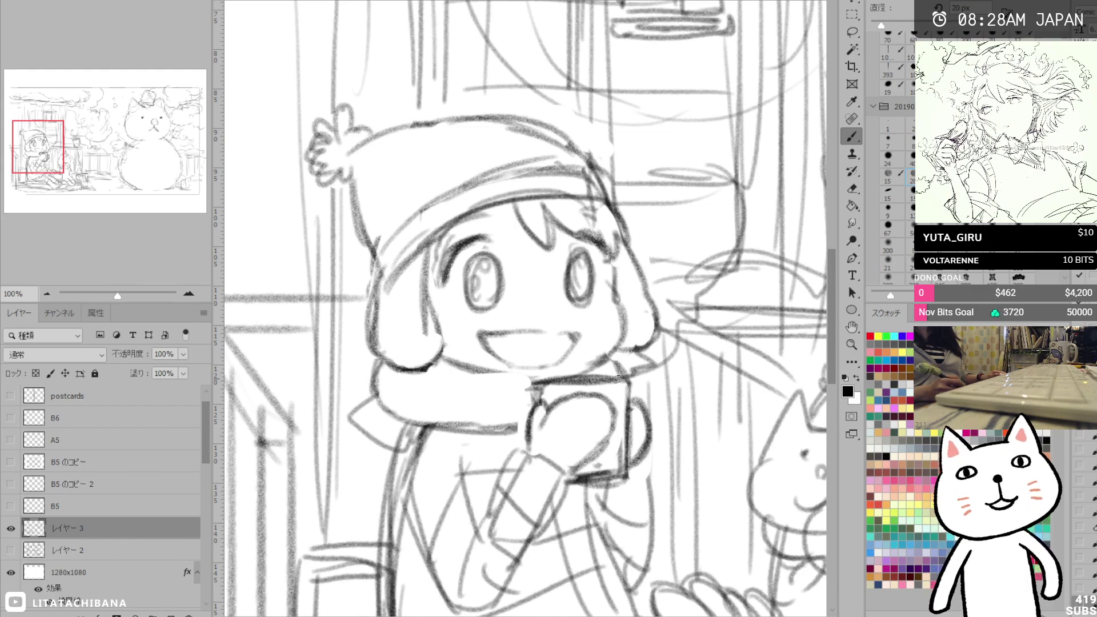
key("e")
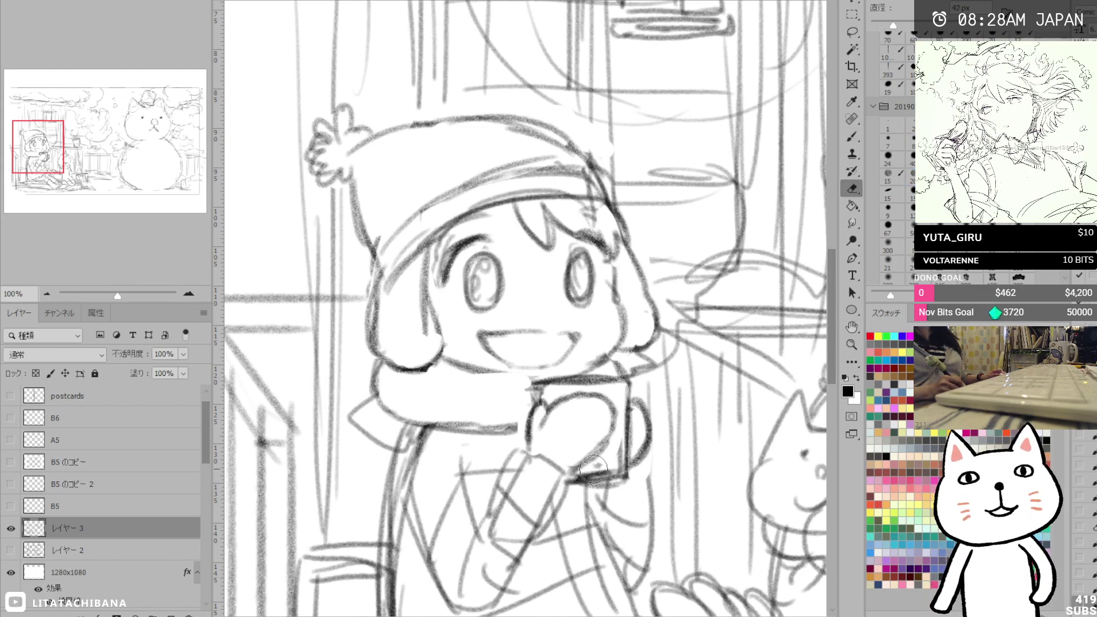
mouse_move(590, 474)
left_mouse_down()
mouse_move(615, 462)
mouse_move(599, 470)
mouse_move(624, 480)
left_mouse_up()
key("b")
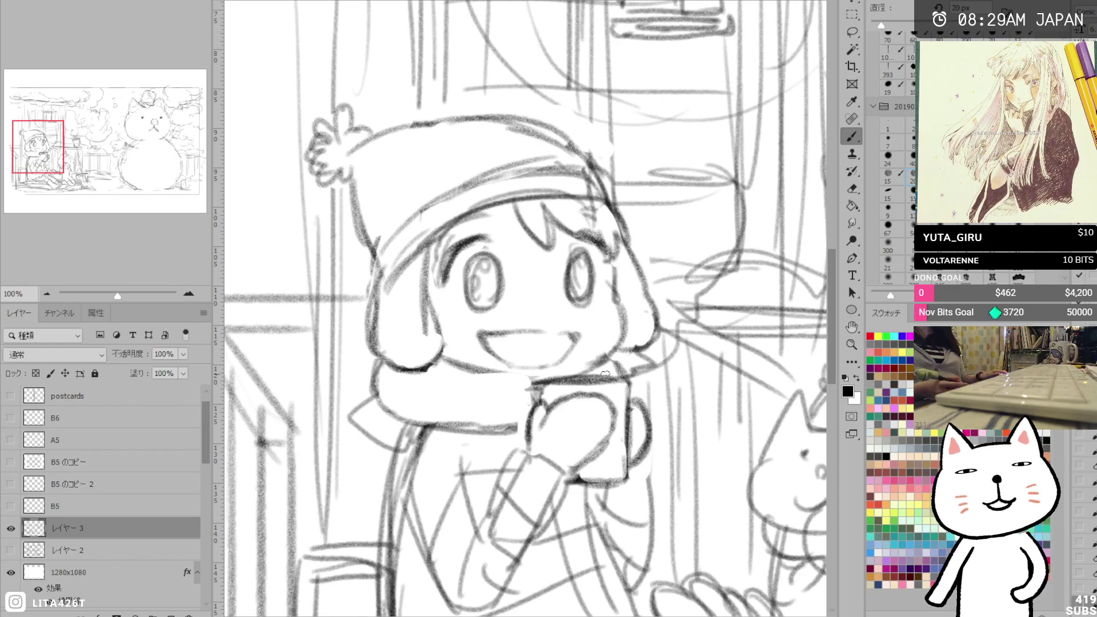
Strengthen the child's chin line and redraw the scarf's lower edge.
left_click_drag(483, 371, 542, 380)
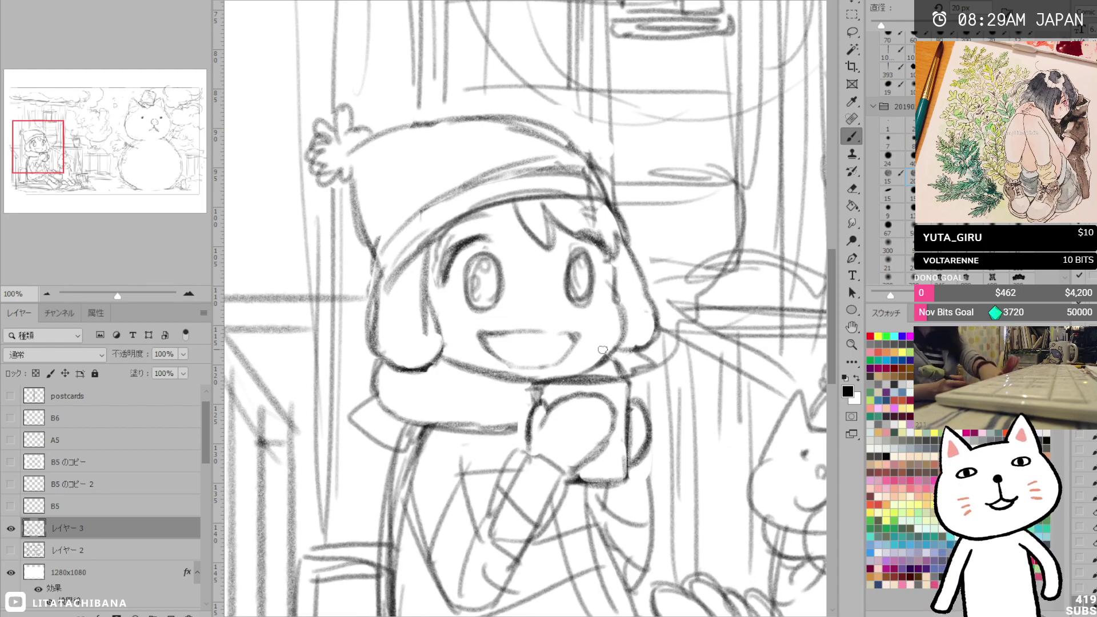
left_click_drag(545, 390, 599, 328)
key("e")
left_click_drag(500, 355, 556, 364)
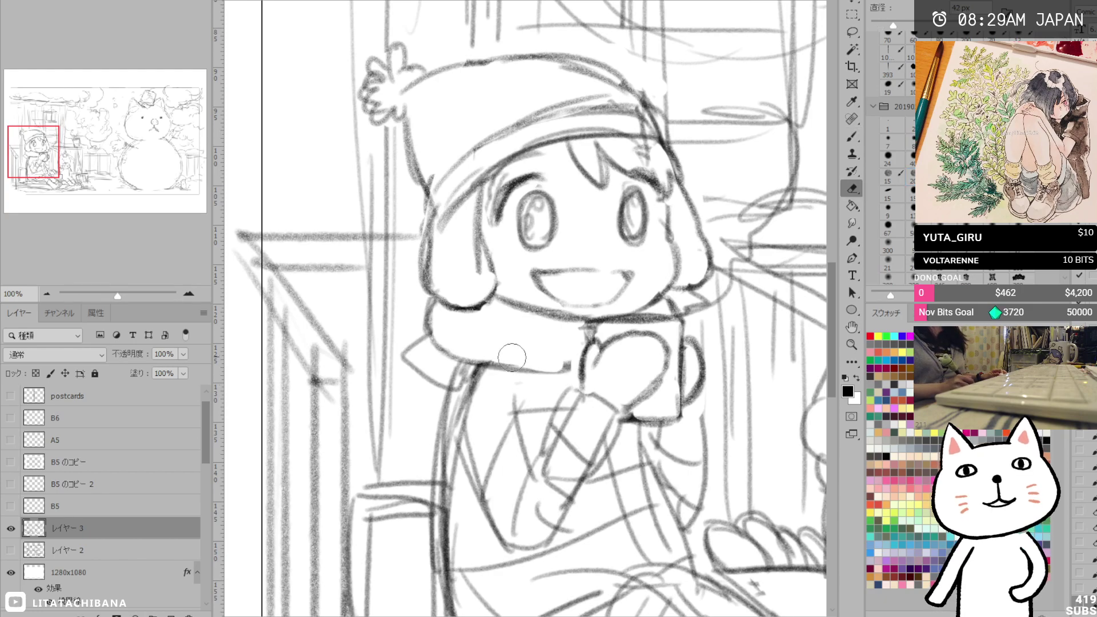
key("b")
mouse_move(480, 364)
left_mouse_down()
mouse_move(558, 373)
mouse_move(584, 356)
mouse_move(584, 325)
mouse_move(584, 345)
mouse_move(626, 364)
mouse_move(607, 395)
mouse_move(569, 410)
mouse_move(570, 399)
mouse_move(568, 427)
left_mouse_up()
Redraw the sleeve cuff below the mitten and outline the forearm.
key("e")
key("b")
mouse_move(574, 382)
left_mouse_down()
mouse_move(546, 426)
mouse_move(628, 410)
left_mouse_up()
left_click_drag(625, 408, 617, 440)
mouse_move(549, 427)
left_mouse_down()
mouse_move(613, 455)
mouse_move(591, 486)
mouse_move(544, 433)
mouse_move(529, 470)
left_mouse_up()
mouse_move(530, 470)
left_mouse_down()
mouse_move(600, 472)
mouse_move(558, 494)
mouse_move(536, 476)
mouse_move(528, 482)
mouse_move(543, 483)
mouse_move(527, 507)
mouse_move(543, 474)
mouse_move(582, 486)
left_mouse_up()
Redraw the sleeve's bent elbow and replace the crossed lines on the upper arm with curved stripes.
key("e")
key("b")
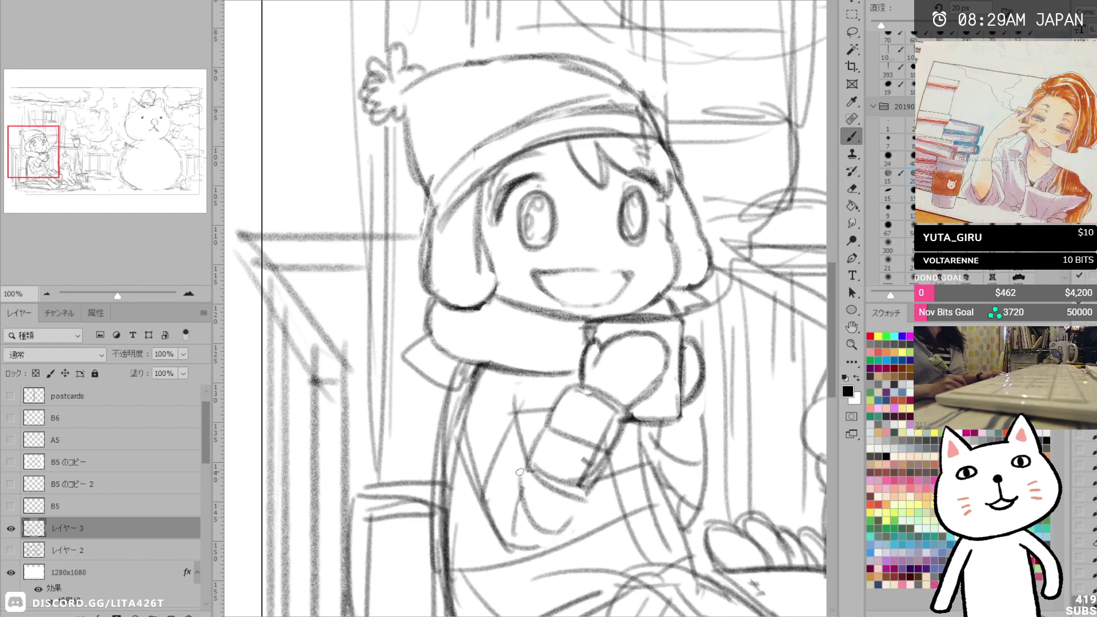
mouse_move(523, 464)
left_mouse_down()
mouse_move(499, 528)
mouse_move(571, 550)
left_mouse_up()
key("e")
left_click_drag(503, 422, 486, 479)
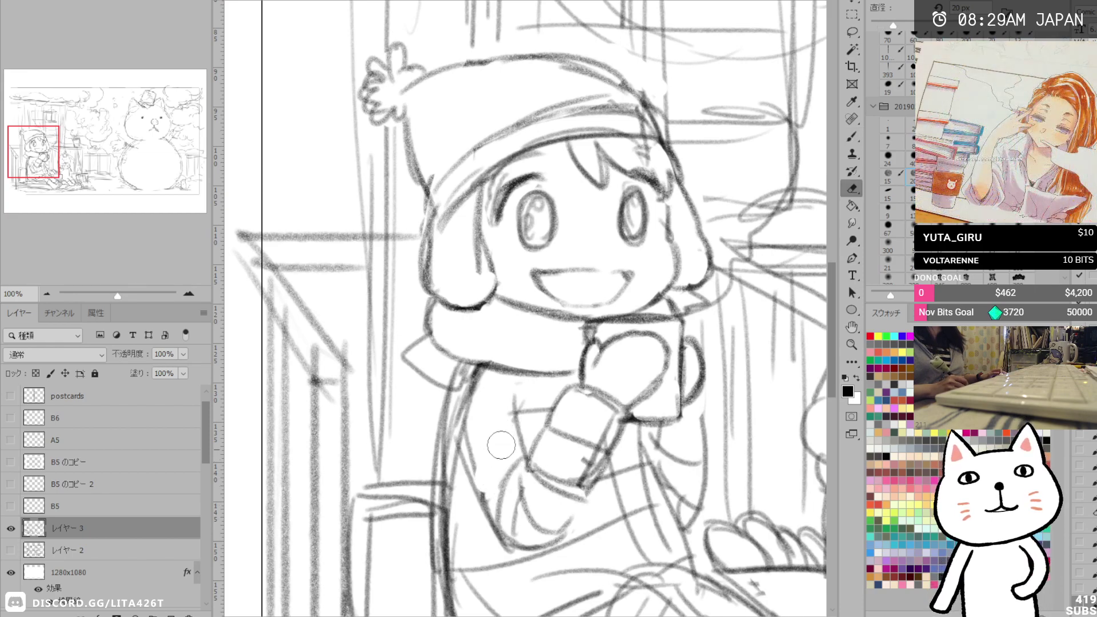
key("b")
mouse_move(512, 427)
left_mouse_down()
mouse_move(483, 433)
mouse_move(464, 463)
left_mouse_up()
left_click_drag(457, 449, 499, 530)
left_click_drag(474, 405, 513, 409)
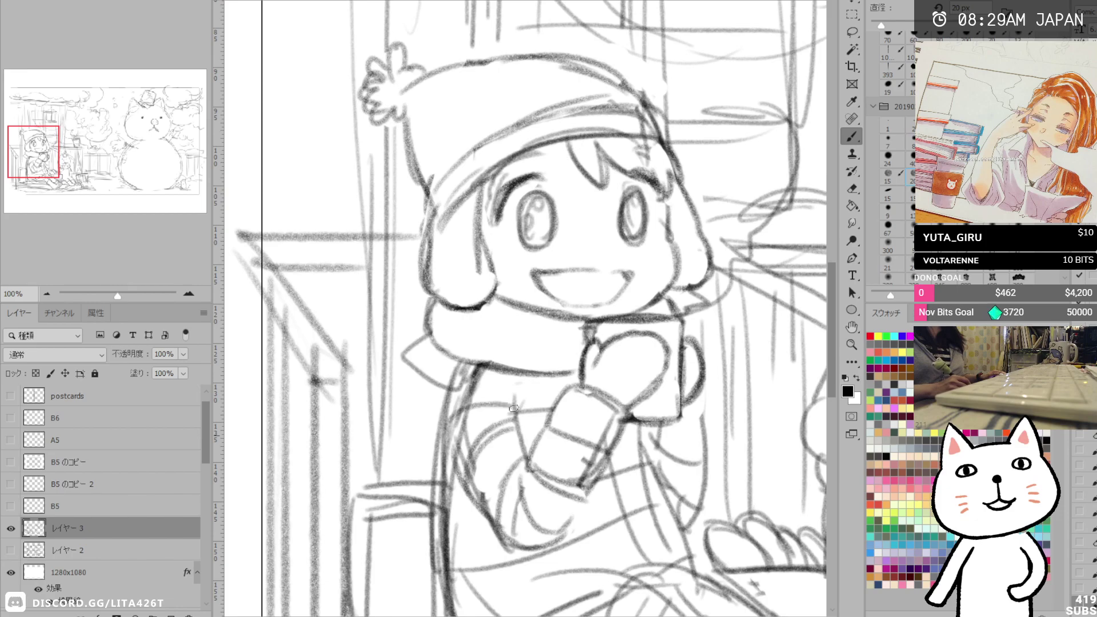
Erase the rough shoulder lines and redraw the shoulder contour and top sleeve stripe beneath the scarf.
key("e")
mouse_move(479, 372)
left_mouse_down()
mouse_move(459, 453)
mouse_move(465, 492)
left_mouse_up()
key("b")
left_click_drag(450, 422, 512, 396)
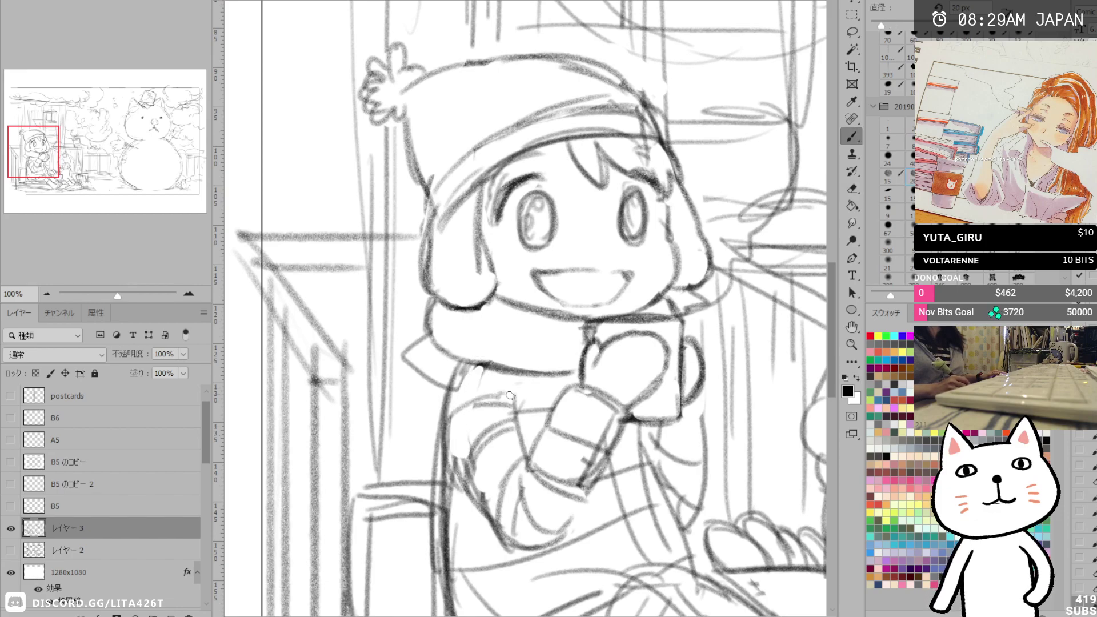
left_click_drag(453, 417, 447, 444)
left_click_drag(454, 387, 512, 389)
Erase the rough lines around the near sleeve's elbow and the stray strokes along the forearm.
key("e")
left_click_drag(460, 457, 505, 537)
key("b")
key("e")
mouse_move(449, 475)
left_mouse_down()
mouse_move(516, 551)
mouse_move(562, 534)
left_mouse_up()
mouse_move(610, 440)
left_mouse_down()
mouse_move(581, 500)
mouse_move(590, 474)
mouse_move(554, 530)
mouse_move(528, 539)
left_mouse_up()
key("b")
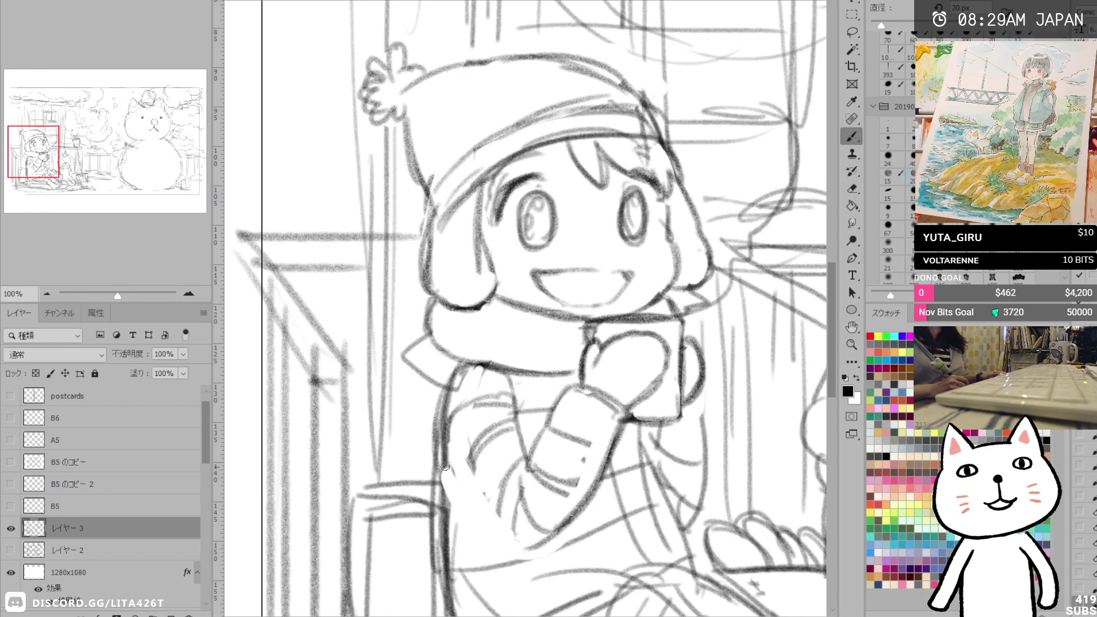
Redraw the near sleeve's elbow as one smooth curve and strengthen the outline and folds of the far sleeve.
left_click_drag(448, 473, 523, 542)
left_click_drag(451, 489, 506, 536)
key("e")
key("b")
mouse_move(691, 522)
left_mouse_down()
mouse_move(700, 422)
mouse_move(694, 510)
left_mouse_up()
left_click_drag(698, 403, 700, 489)
mouse_move(654, 429)
left_mouse_down()
mouse_move(707, 448)
mouse_move(698, 405)
mouse_move(650, 460)
mouse_move(690, 511)
mouse_move(656, 491)
left_mouse_up()
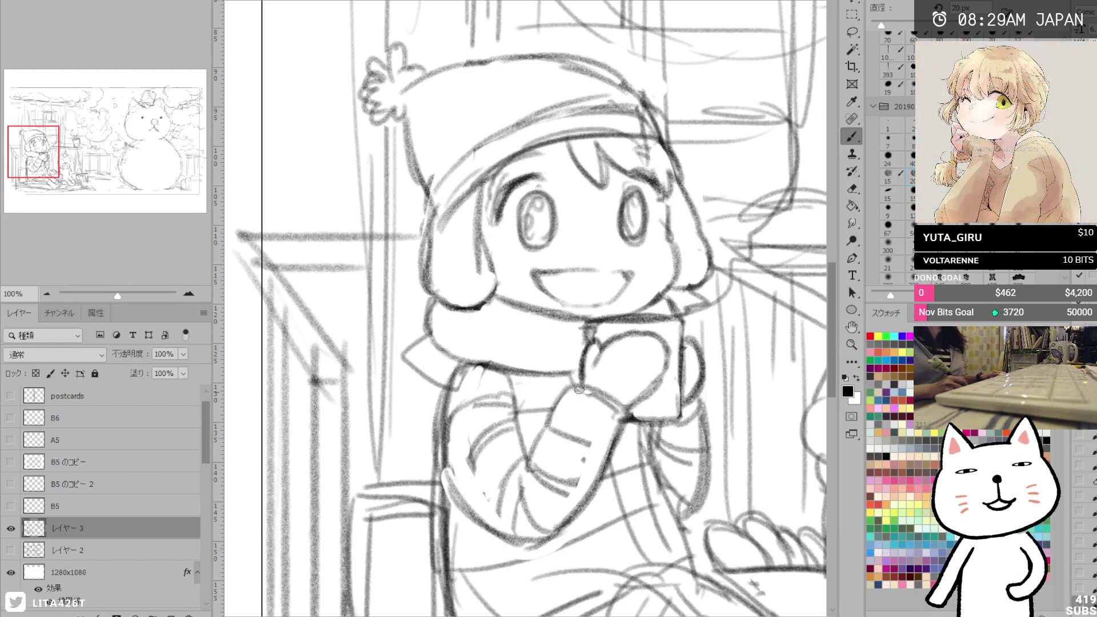
Erase stray sketch lines around the child's thigh and knee.
left_click(50, 293)
left_click_drag(560, 379, 488, 276)
key("e")
mouse_move(498, 418)
left_mouse_down()
mouse_move(537, 414)
mouse_move(549, 427)
mouse_move(556, 416)
mouse_move(520, 389)
mouse_move(561, 414)
mouse_move(468, 423)
mouse_move(517, 426)
mouse_move(551, 446)
left_mouse_up()
key("b")
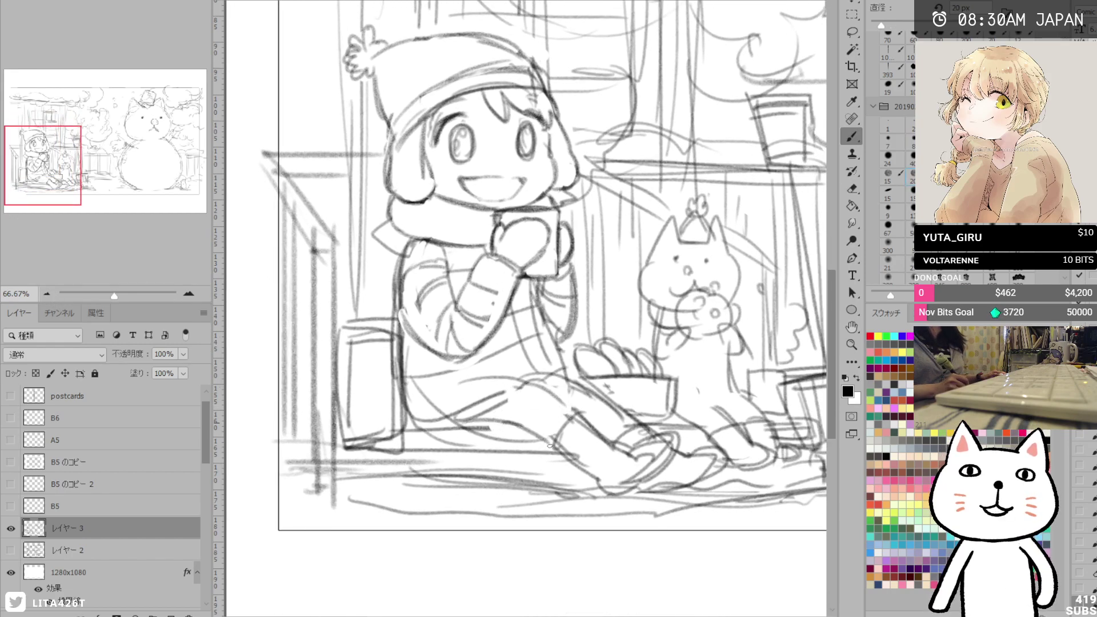
Select the child's head and hat with the Lasso and scale them down slightly with Free Transform.
left_click(47, 294)
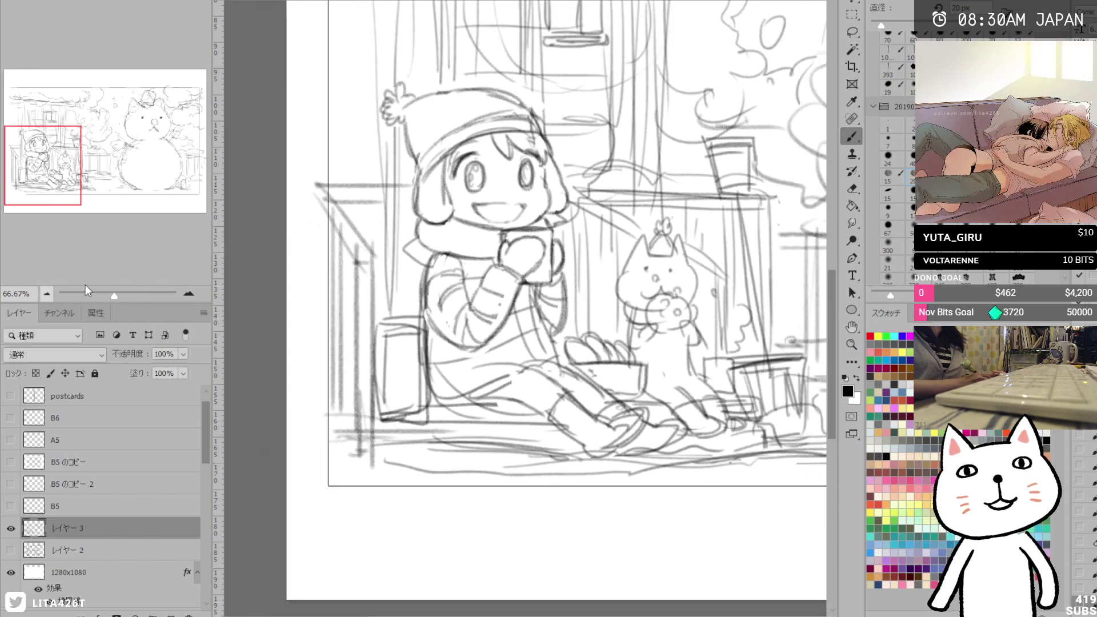
left_click(47, 294)
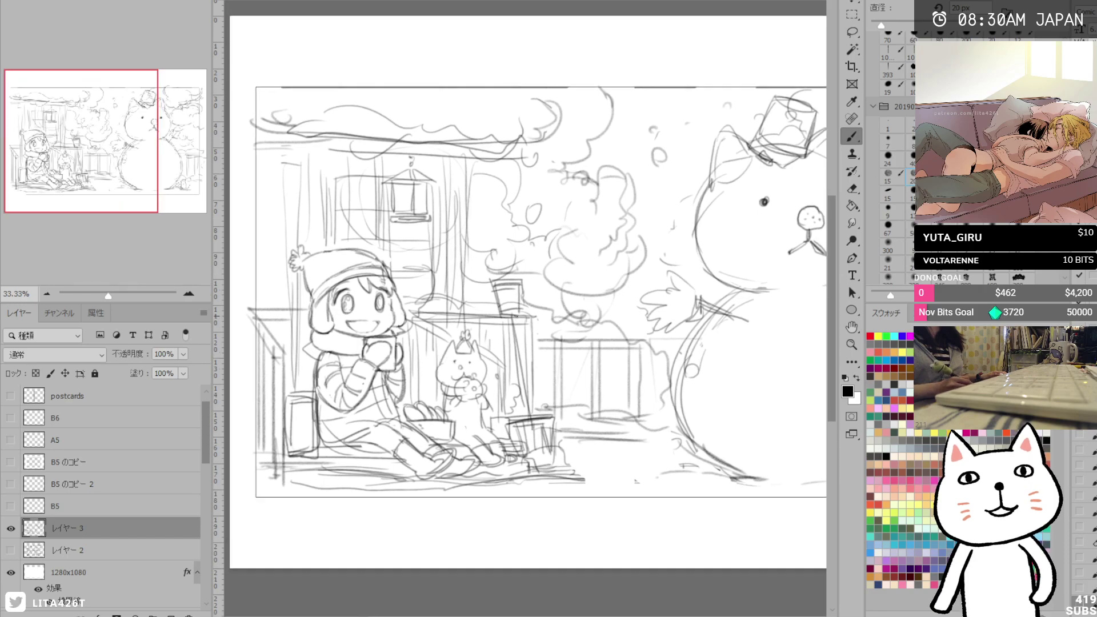
key("z")
key("ctrl+plus")
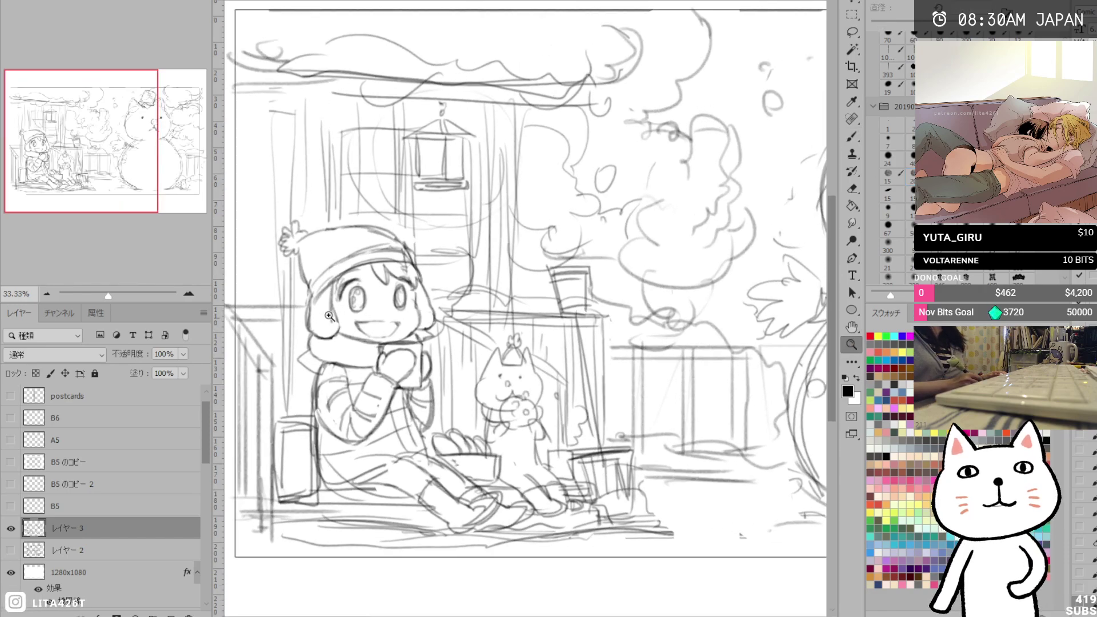
key("l")
mouse_move(400, 209)
left_mouse_down()
mouse_move(354, 197)
mouse_move(268, 223)
mouse_move(283, 291)
mouse_move(342, 349)
mouse_move(452, 331)
left_mouse_up()
mouse_move(432, 236)
left_mouse_down()
mouse_move(355, 193)
mouse_move(291, 193)
mouse_move(261, 246)
mouse_move(295, 320)
mouse_move(371, 353)
mouse_move(442, 334)
left_mouse_up()
key("ctrl+t")
left_click_drag(455, 192, 436, 212)
mouse_move(380, 278)
left_mouse_down()
mouse_move(383, 268)
mouse_move(384, 279)
left_mouse_up()
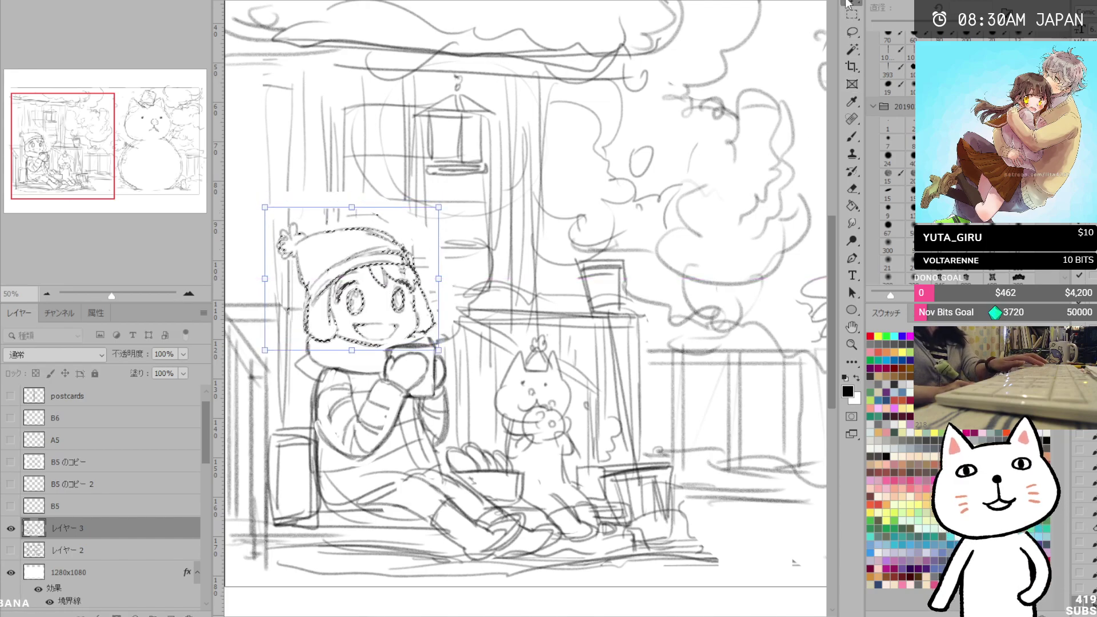
key("Return")
key("e")
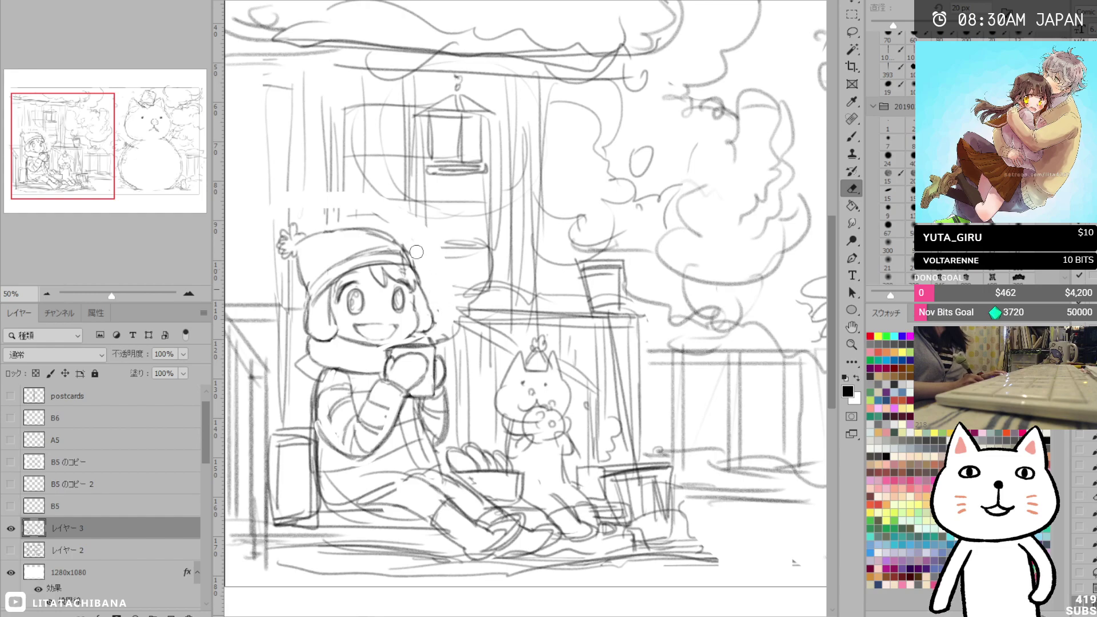
Redraw the window frame with its crossbars and the vertical wall posts behind the child.
key("b")
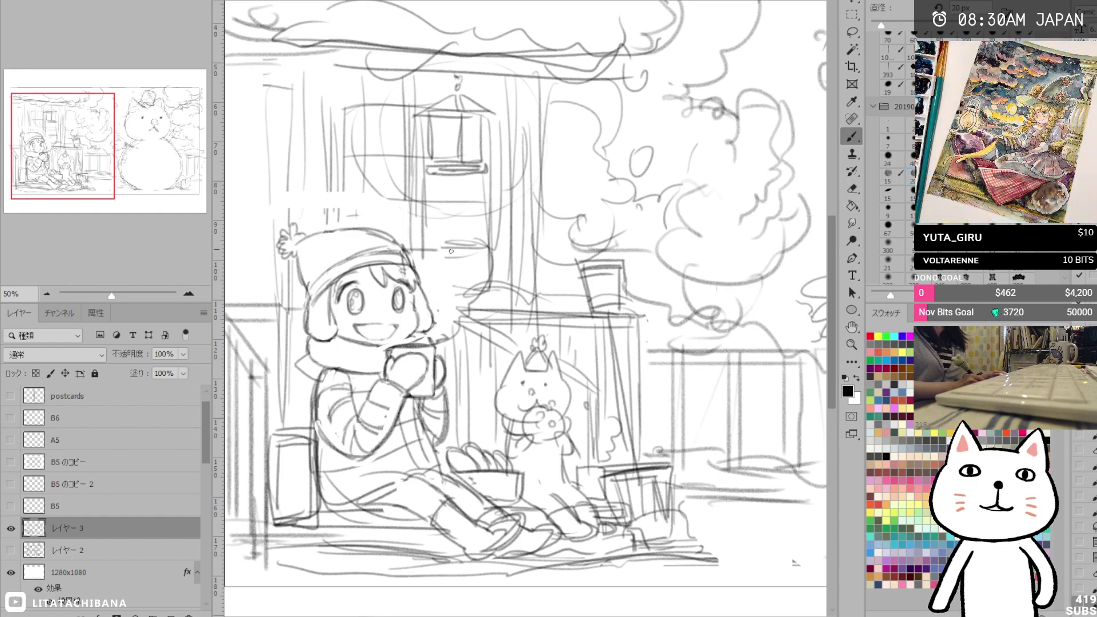
mouse_move(333, 106)
left_mouse_down()
mouse_move(503, 122)
mouse_move(489, 252)
left_mouse_up()
left_click_drag(331, 108, 337, 225)
left_click_drag(347, 104, 433, 102)
left_click_drag(330, 155, 466, 149)
left_click_drag(335, 207, 474, 203)
mouse_move(407, 104)
left_mouse_down()
mouse_move(408, 261)
mouse_move(477, 249)
left_mouse_up()
left_click_drag(492, 116, 500, 253)
mouse_move(515, 82)
left_mouse_down()
mouse_move(517, 317)
mouse_move(536, 306)
left_mouse_up()
left_click_drag(542, 79, 549, 256)
left_click_drag(491, 314, 540, 294)
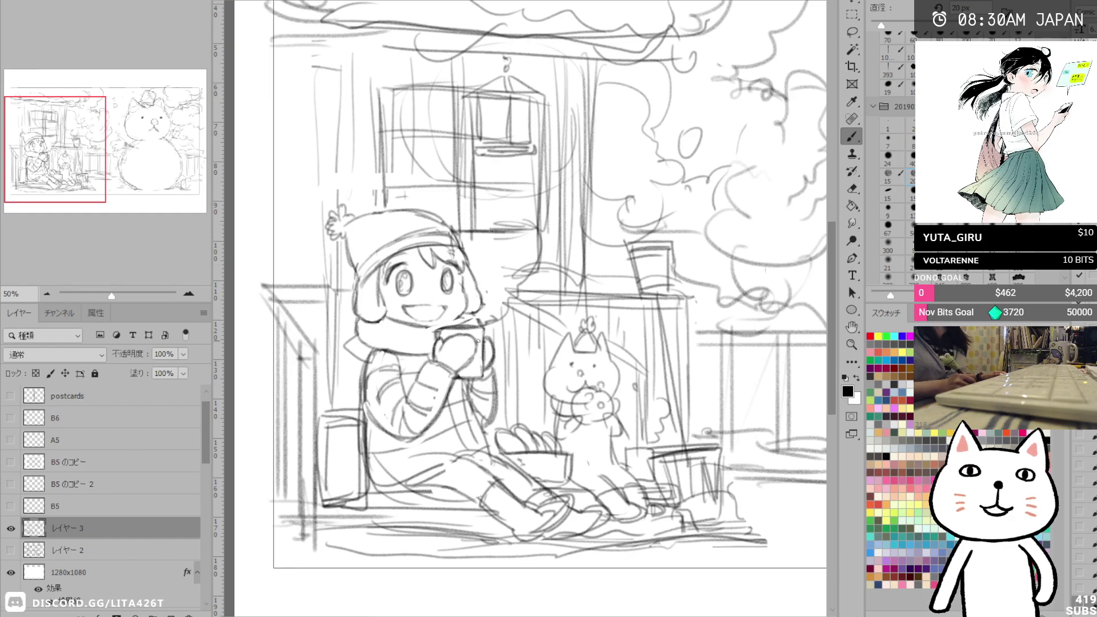
Erase the background lines beside the child's face, then redraw the legs and boots with stripes across the trousers.
key("e")
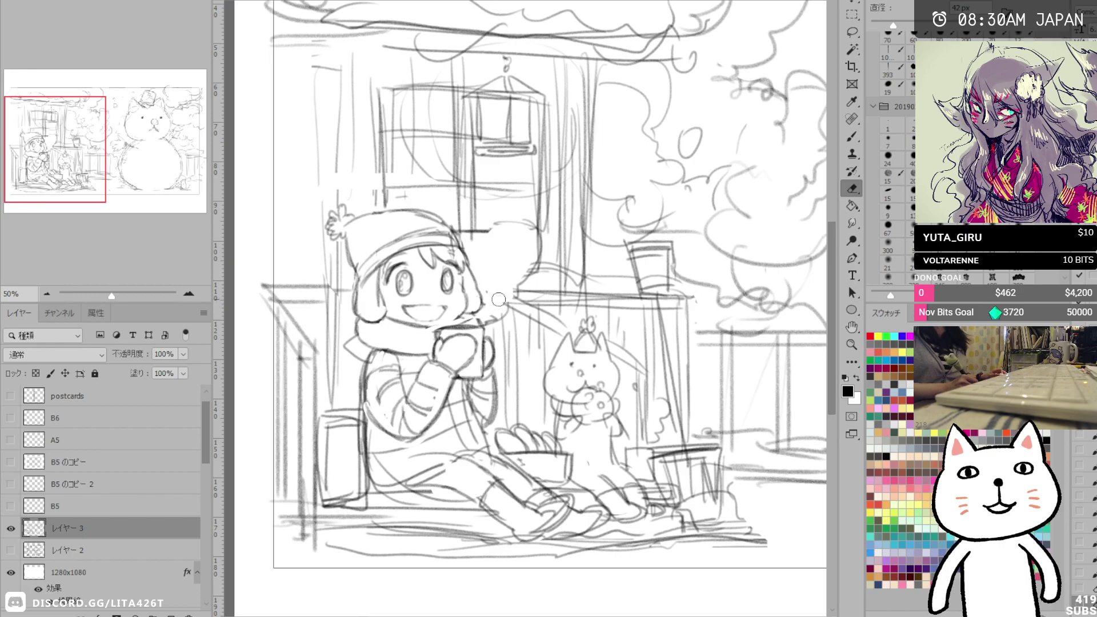
key("b")
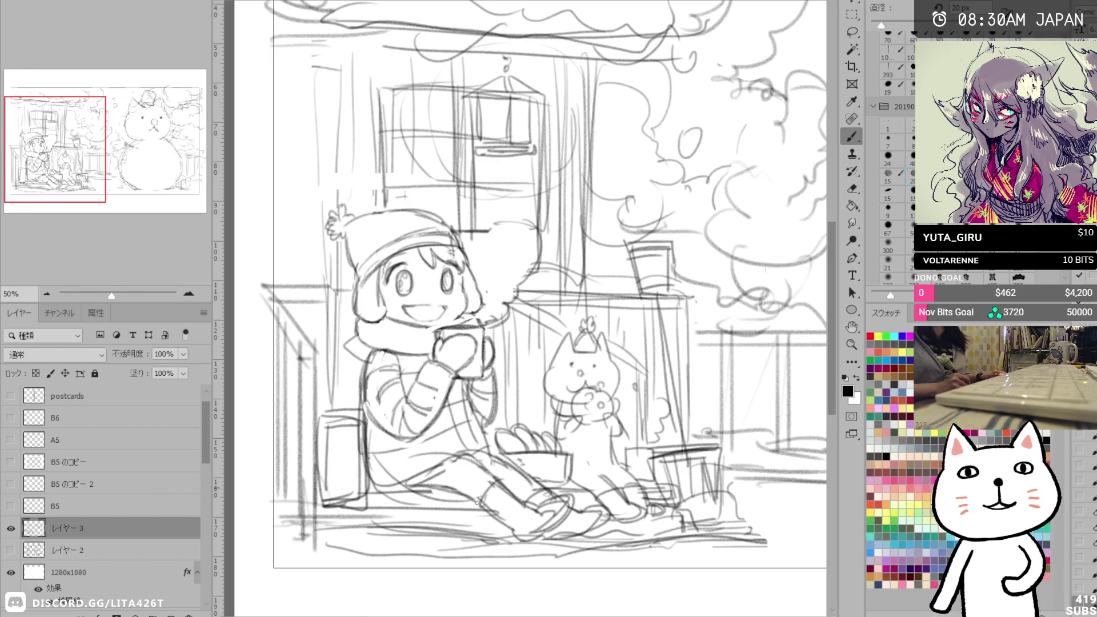
mouse_move(475, 449)
left_mouse_down()
mouse_move(524, 488)
mouse_move(512, 492)
mouse_move(538, 482)
mouse_move(571, 512)
mouse_move(561, 508)
mouse_move(605, 516)
mouse_move(565, 537)
mouse_move(580, 511)
mouse_move(561, 523)
mouse_move(594, 530)
mouse_move(553, 537)
left_mouse_up()
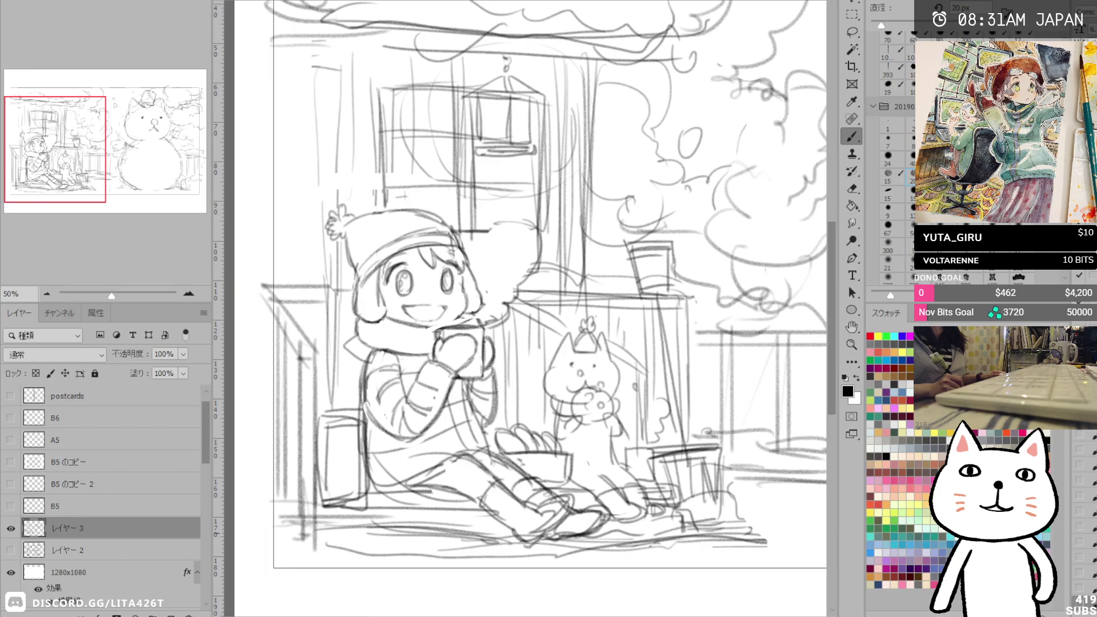
left_click_drag(495, 484, 485, 506)
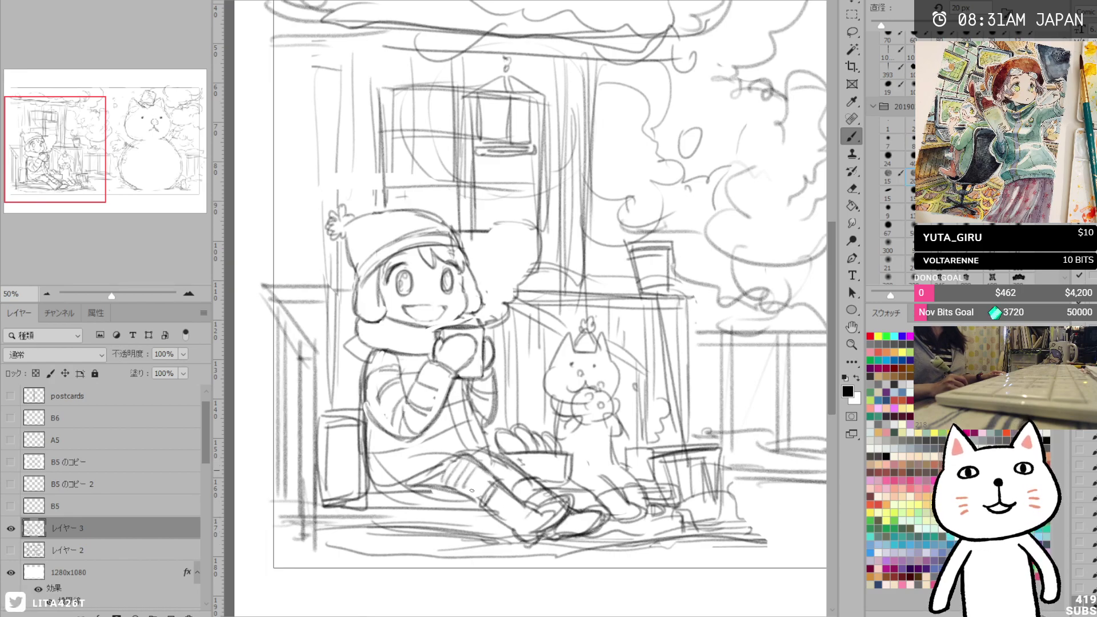
Erase the old stripes inside the near sleeve and redraw them as curved bands around the arm.
key("e")
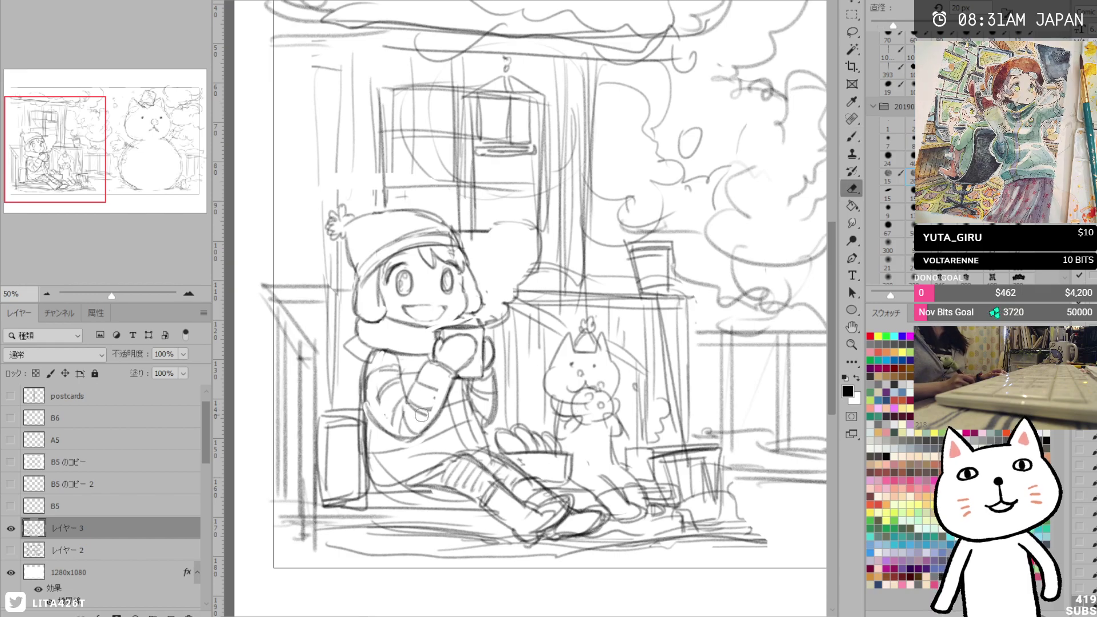
left_click_drag(437, 417, 396, 440)
key("b")
left_click_drag(450, 388, 420, 422)
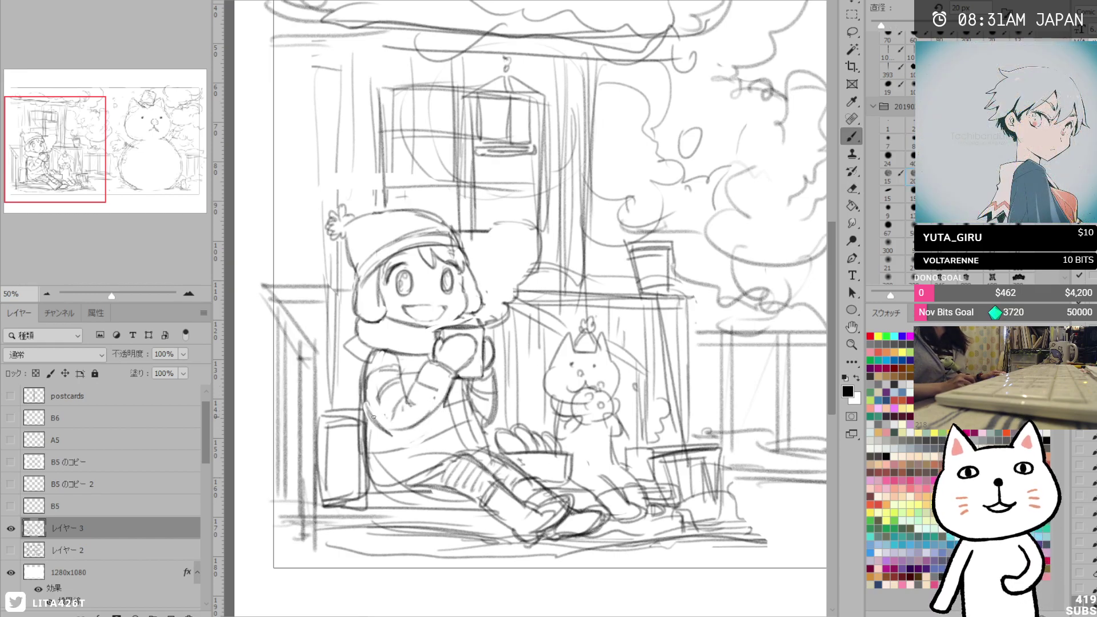
key("e")
key("b")
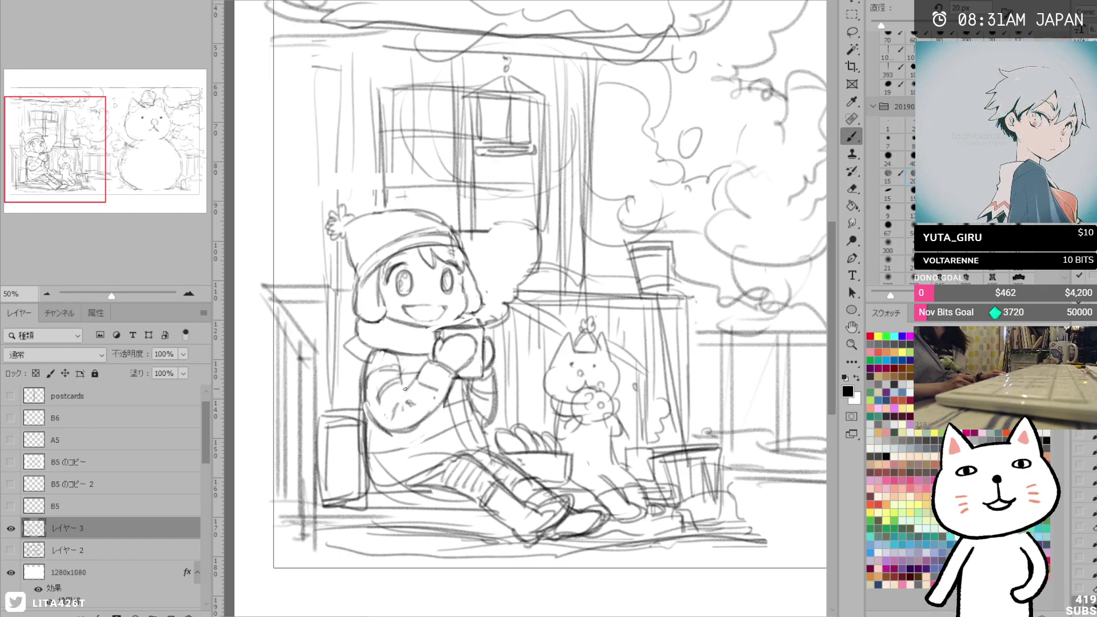
left_click_drag(402, 389, 389, 430)
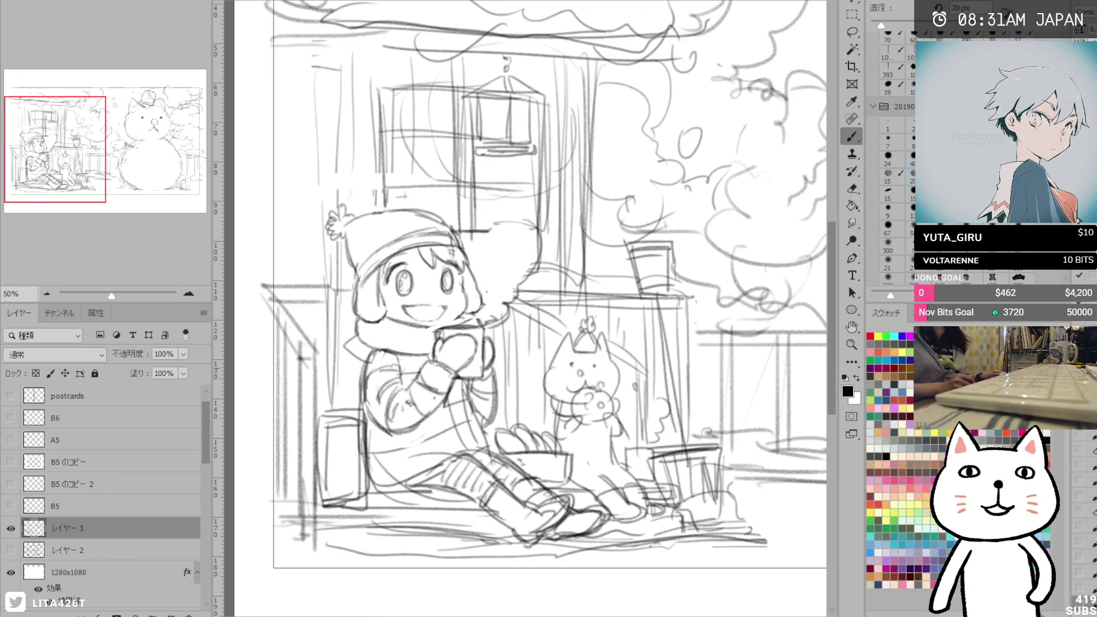
key("e")
left_click_drag(400, 371, 410, 381)
key("b")
key("e")
key("b")
Draw diagonal stripes across the body of the coat and crossing lines down its front.
mouse_move(400, 428)
left_mouse_down()
mouse_move(363, 390)
mouse_move(397, 427)
mouse_move(369, 402)
mouse_move(371, 387)
mouse_move(397, 484)
mouse_move(395, 447)
mouse_move(377, 456)
mouse_move(470, 413)
mouse_move(473, 422)
mouse_move(382, 501)
left_mouse_up()
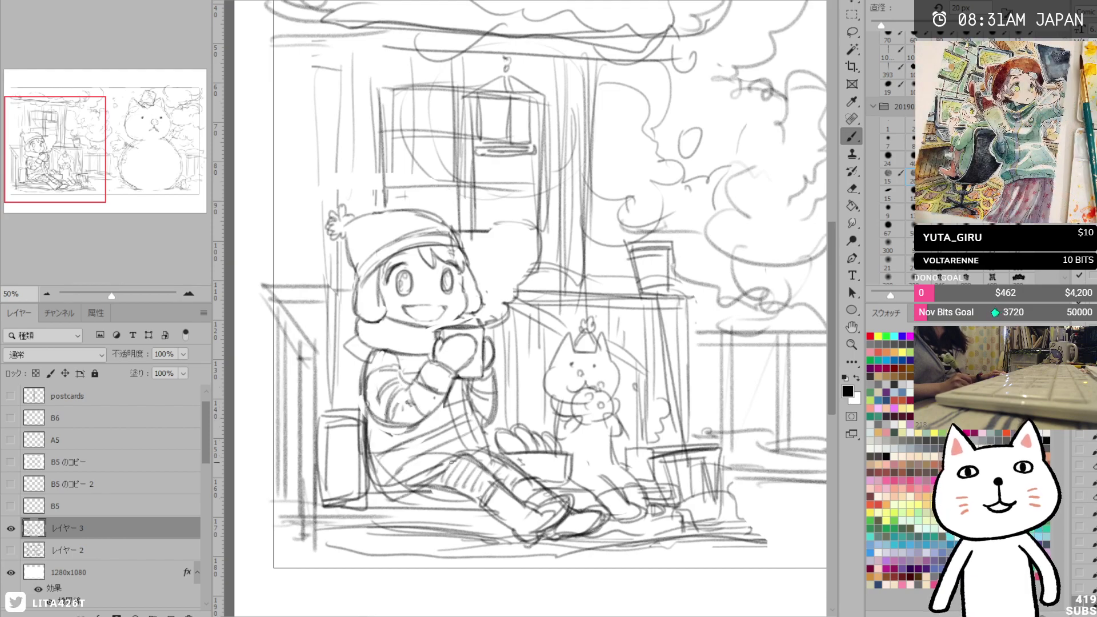
key("e")
left_click_drag(435, 449, 470, 434)
key("b")
left_click_drag(384, 446, 474, 419)
mouse_move(444, 398)
left_mouse_down()
mouse_move(466, 454)
mouse_move(453, 387)
mouse_move(474, 436)
mouse_move(489, 443)
mouse_move(451, 467)
mouse_move(386, 470)
left_mouse_up()
mouse_move(472, 432)
left_mouse_down()
mouse_move(378, 477)
mouse_move(458, 409)
left_mouse_up()
Erase the box behind the child and draw a rounded thermos with a lid and carrying handle in its place.
key("space")
key("e")
mouse_move(408, 377)
left_mouse_down()
mouse_move(398, 457)
mouse_move(426, 386)
mouse_move(429, 397)
mouse_move(416, 462)
mouse_move(430, 387)
left_mouse_up()
key("b")
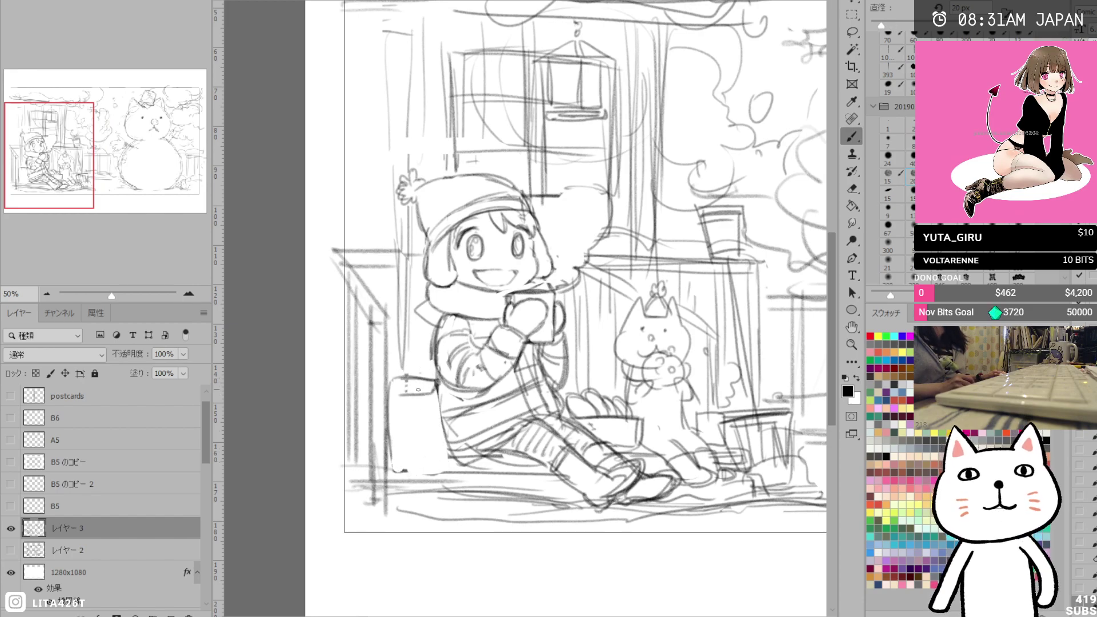
left_click_drag(436, 381, 447, 462)
left_click_drag(398, 393, 391, 461)
left_click_drag(432, 394, 442, 463)
left_click_drag(442, 415, 443, 462)
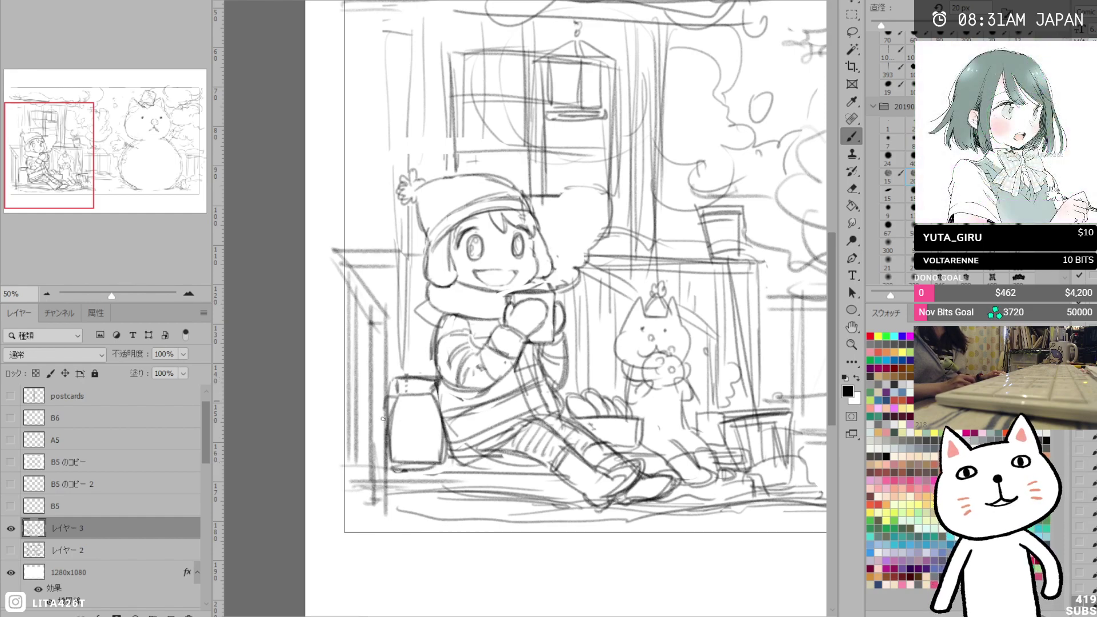
left_click_drag(377, 396, 390, 455)
mouse_move(398, 375)
left_mouse_down()
mouse_move(429, 380)
mouse_move(430, 364)
left_mouse_up()
mouse_move(400, 370)
left_mouse_down()
mouse_move(426, 381)
mouse_move(403, 393)
left_mouse_up()
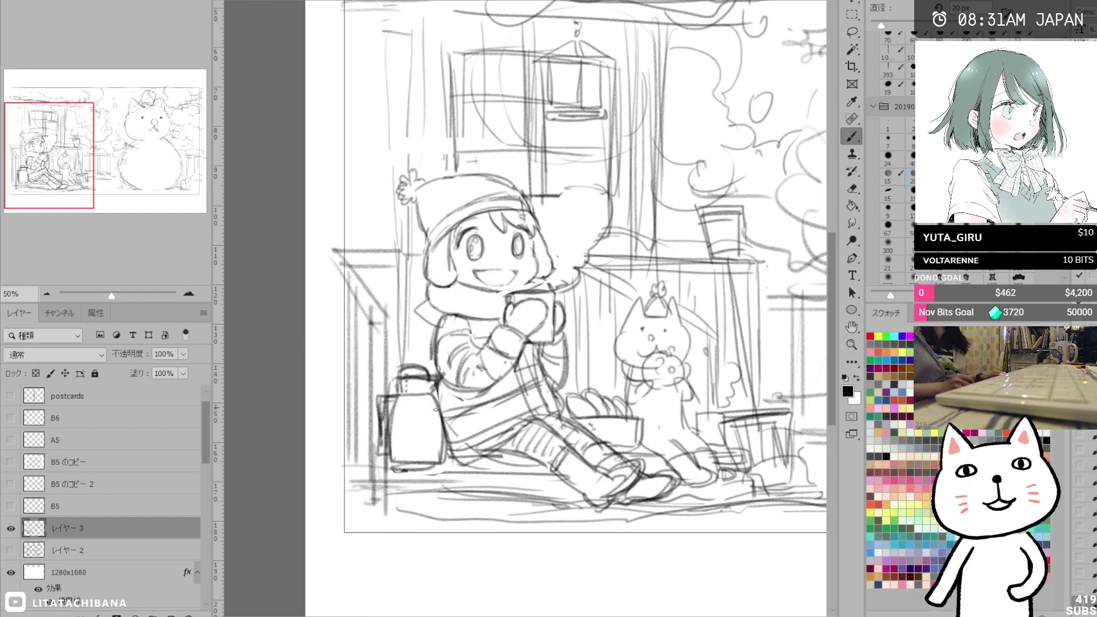
Draw the top and front edges of the low bench beneath the thermos and the child, extending them past the cat.
left_click_drag(389, 462, 527, 459)
mouse_move(380, 480)
left_mouse_down()
mouse_move(571, 473)
mouse_move(532, 505)
left_mouse_up()
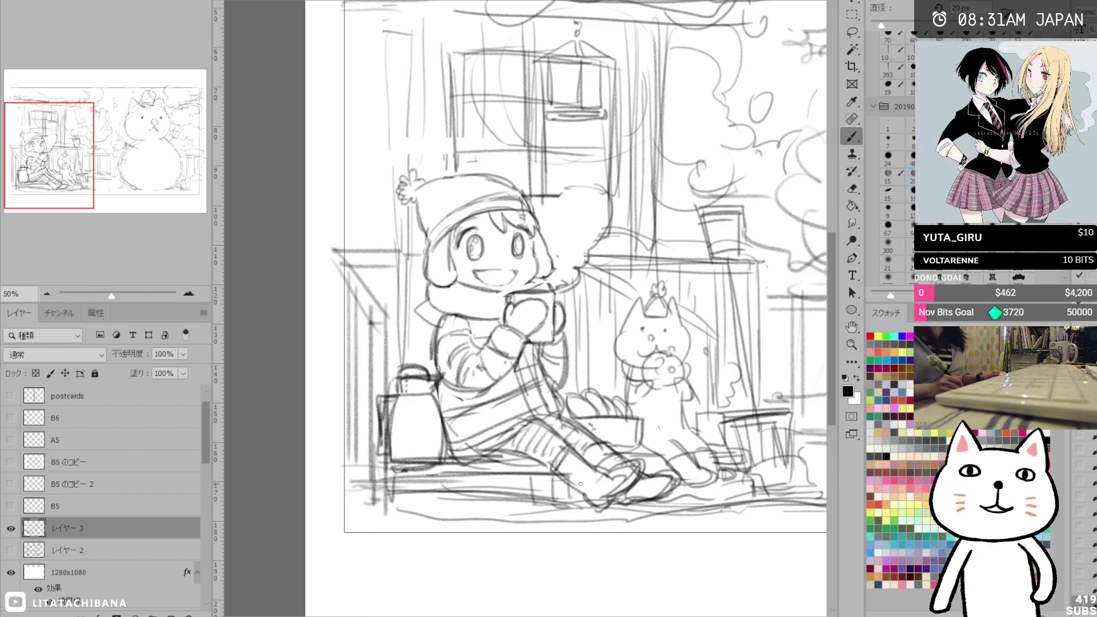
mouse_move(619, 473)
left_mouse_down()
mouse_move(761, 474)
mouse_move(765, 496)
left_mouse_up()
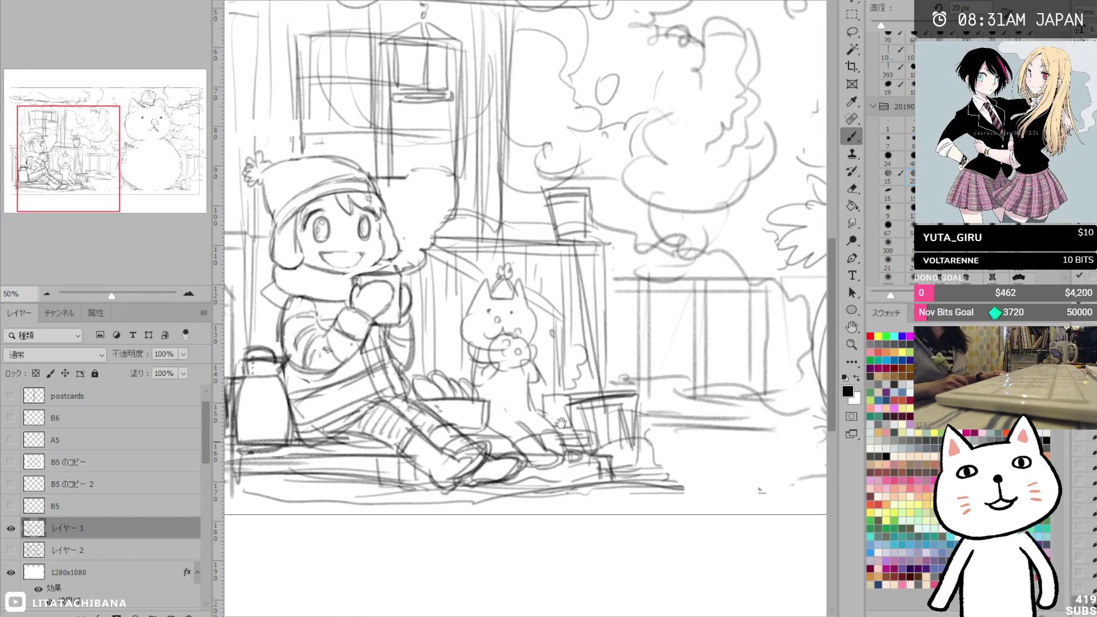
Redraw the cat's paws and clothing around its round snack and replace the tall bread basket with a low plate of buns.
left_click_drag(712, 394, 558, 377)
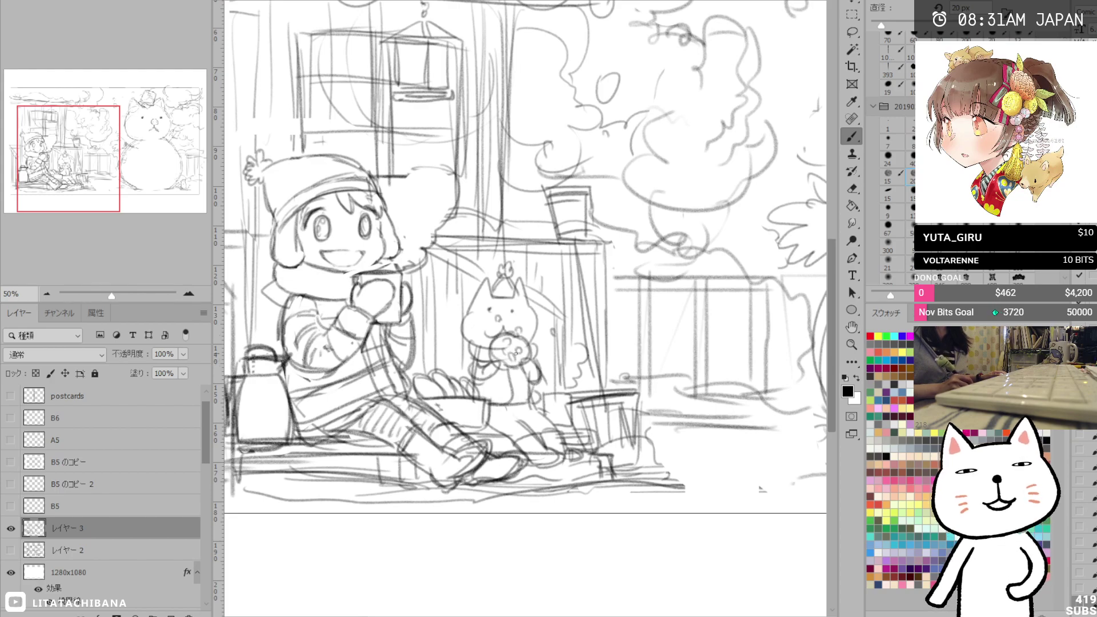
key("e")
mouse_move(419, 379)
left_mouse_down()
mouse_move(458, 374)
mouse_move(476, 381)
mouse_move(485, 407)
mouse_move(442, 416)
mouse_move(501, 414)
mouse_move(469, 427)
mouse_move(440, 416)
mouse_move(497, 417)
mouse_move(441, 394)
mouse_move(437, 410)
mouse_move(490, 404)
mouse_move(469, 396)
mouse_move(491, 387)
mouse_move(440, 377)
mouse_move(458, 391)
mouse_move(480, 384)
mouse_move(473, 396)
mouse_move(497, 414)
left_mouse_up()
key("b")
key("ctrl+z")
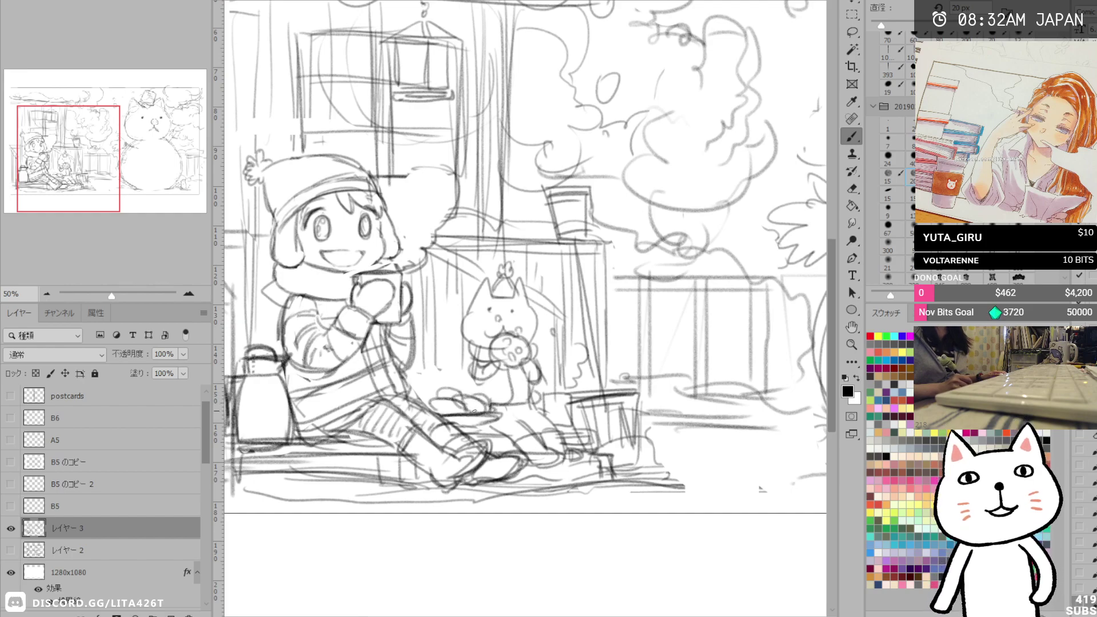
left_click_drag(421, 402, 443, 397)
Redraw the arched opening and vertical planks behind the cat, and add a mug beside it.
left_click_drag(429, 257, 437, 379)
mouse_move(455, 273)
left_mouse_down()
mouse_move(458, 379)
mouse_move(468, 369)
left_mouse_up()
mouse_move(440, 250)
left_mouse_down()
mouse_move(570, 316)
mouse_move(556, 323)
left_mouse_up()
mouse_move(554, 314)
left_mouse_down()
mouse_move(555, 401)
mouse_move(572, 401)
mouse_move(571, 420)
mouse_move(546, 400)
left_mouse_up()
key("e")
key("b")
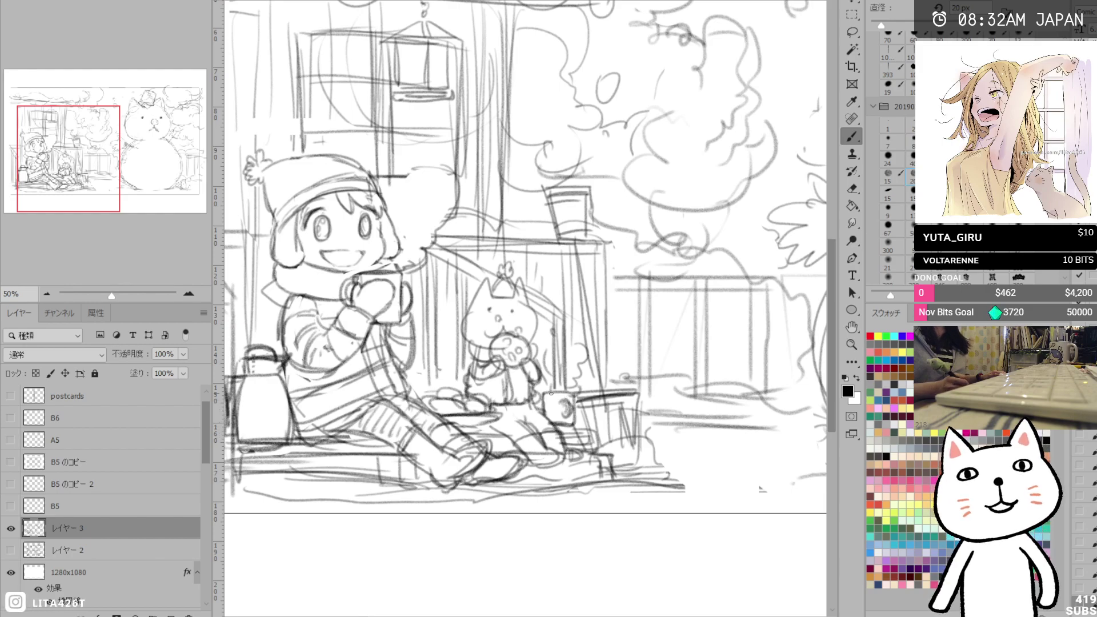
Delete the hidden layers from B5 up through アルシュ.
left_click_drag(634, 315, 591, 356)
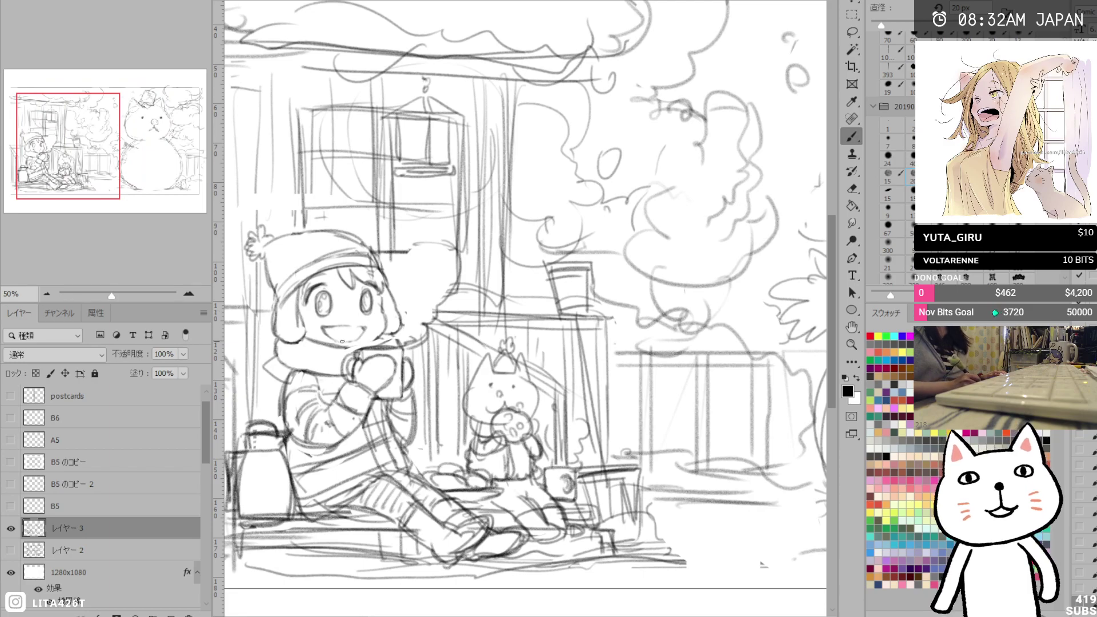
left_click(47, 293)
left_click(46, 293)
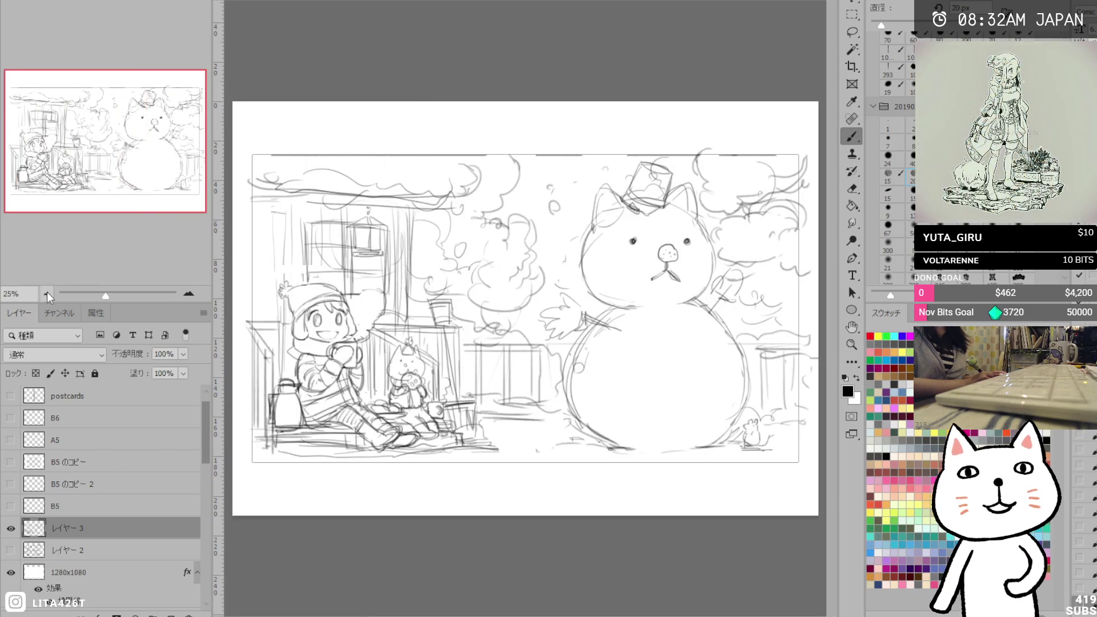
key("e")
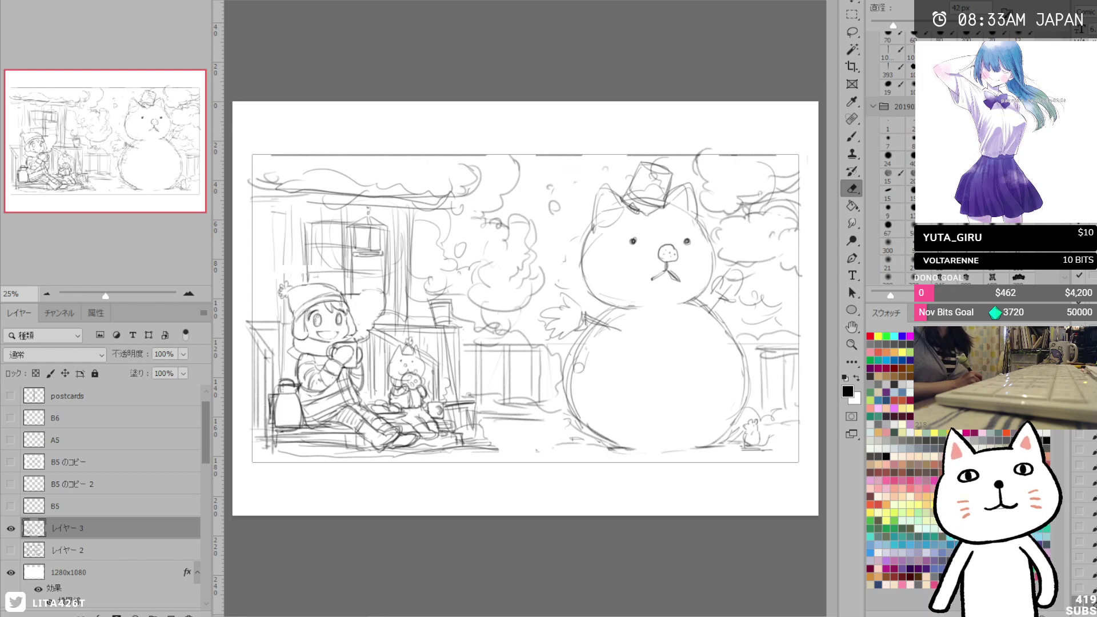
left_click(87, 507)
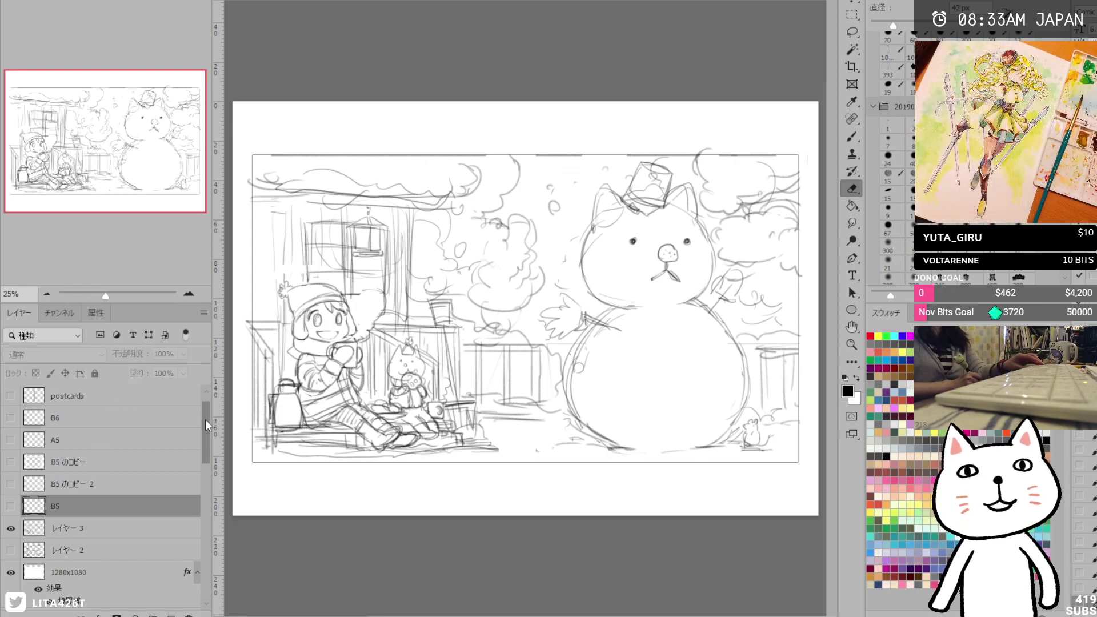
scroll(126, 409, "up", 1)
left_click(134, 401, "shift")
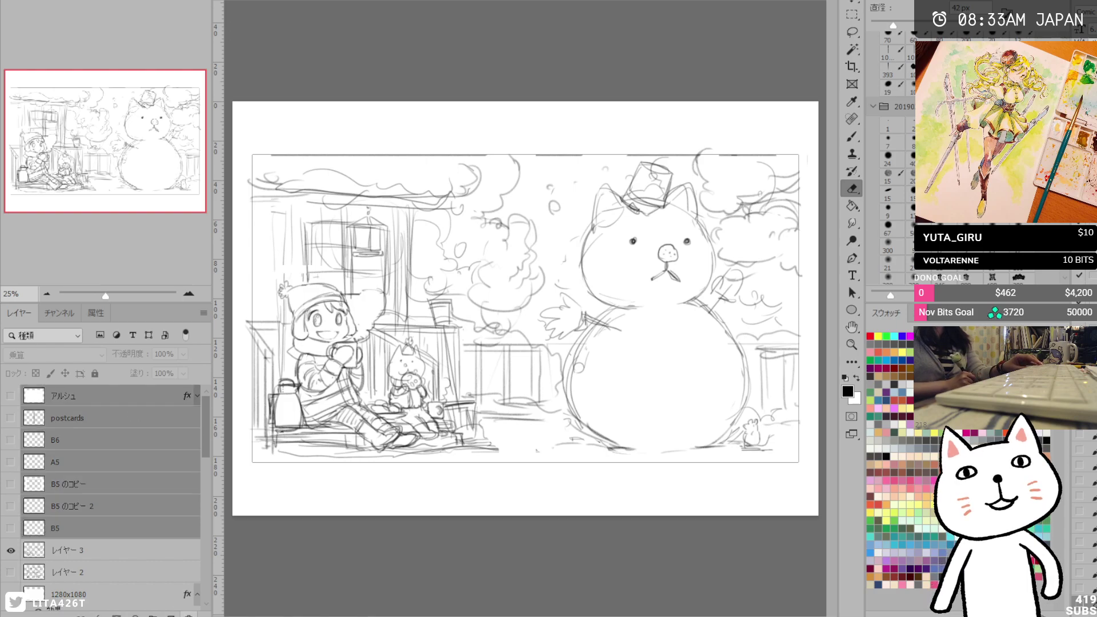
key("Delete")
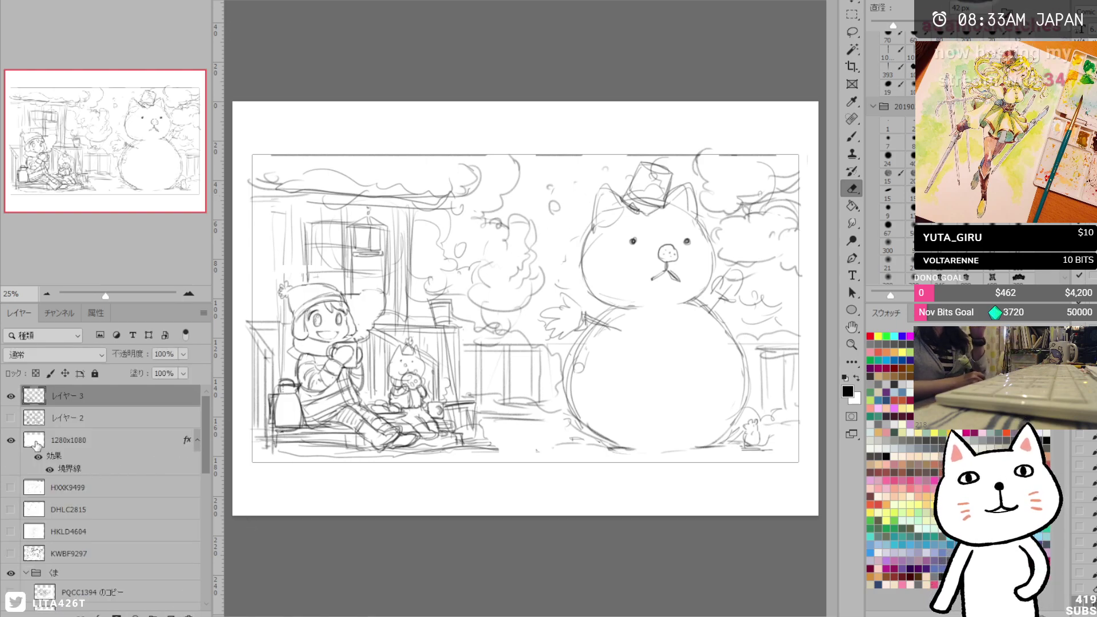
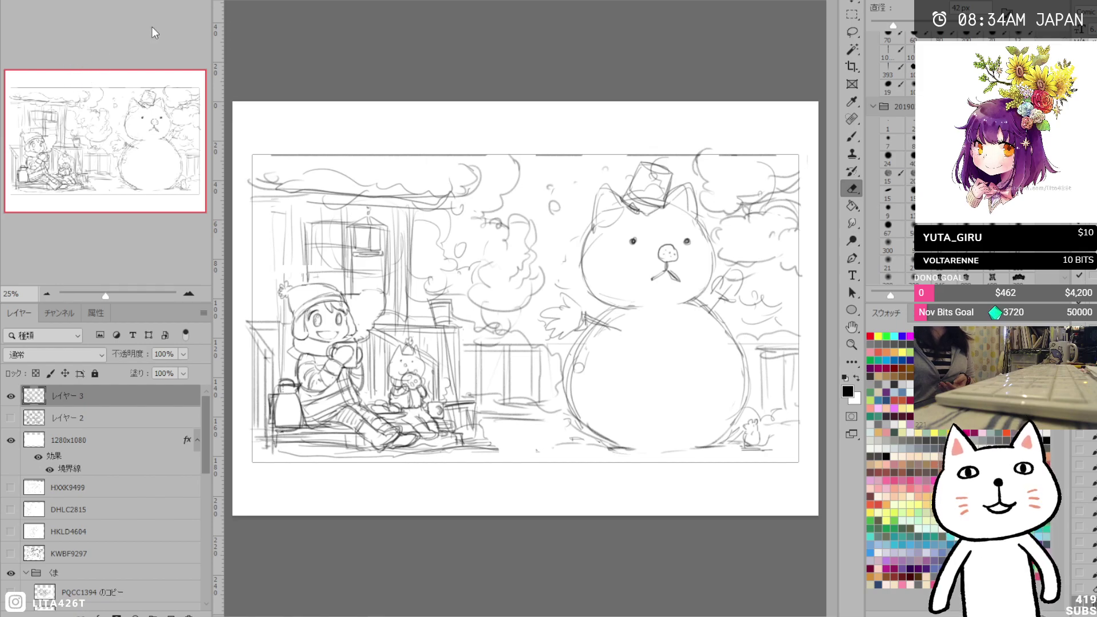
Switch to the open NYA NYA NYA art book cover illustration.
key("ctrl+Tab")
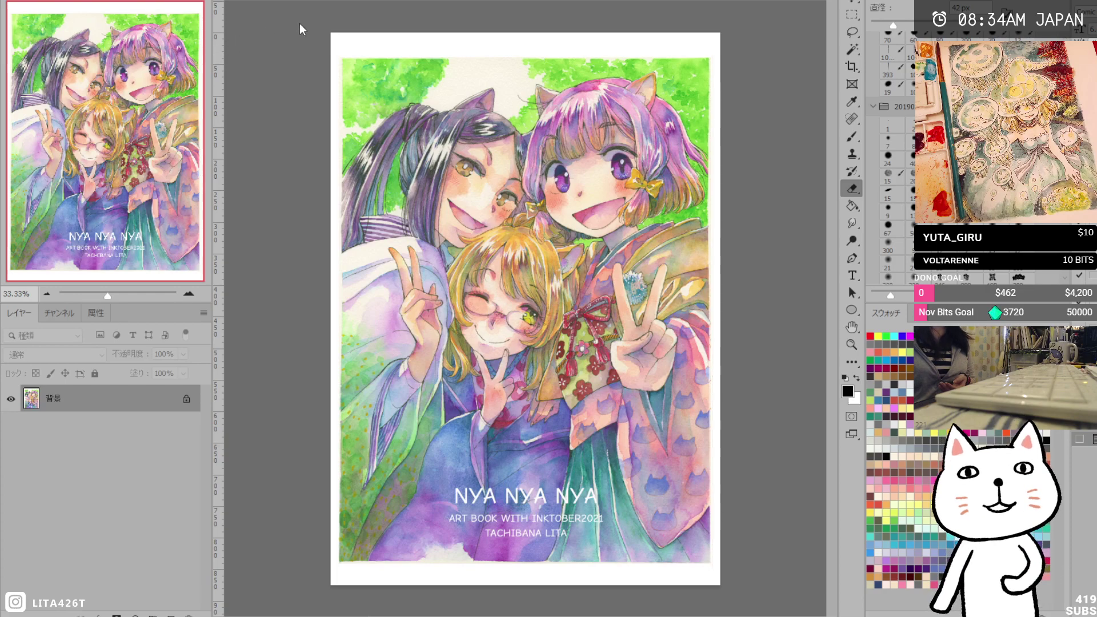
Look through the open cover art, the 01 : Crystal ink drawing and the square snowman sketch.
key("ctrl+Tab")
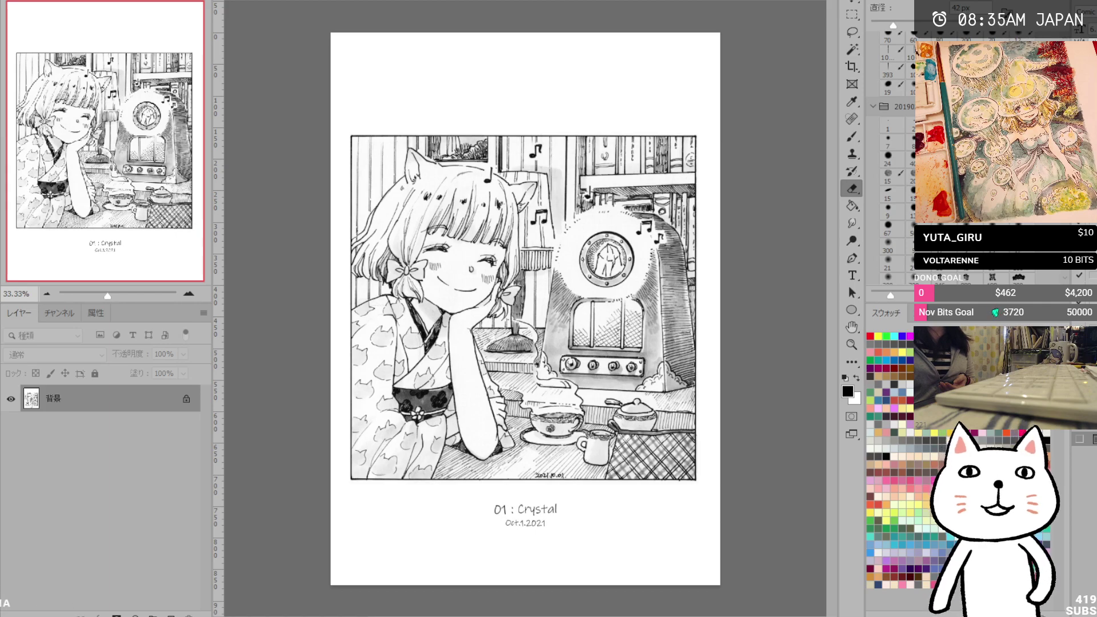
key("ctrl+shift+Tab")
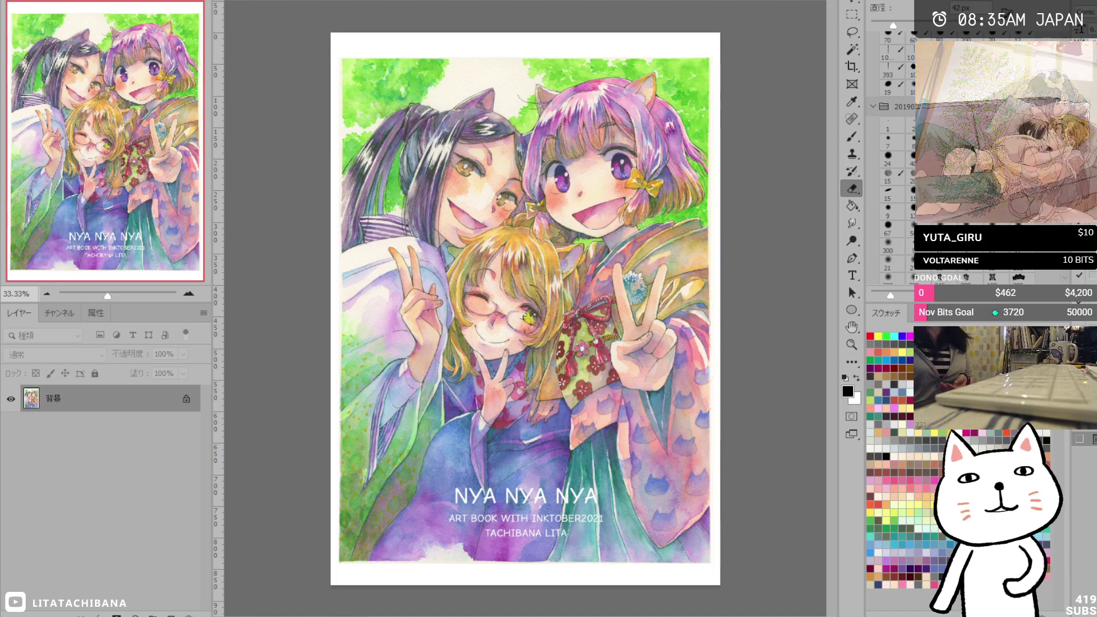
key("ctrl+Tab")
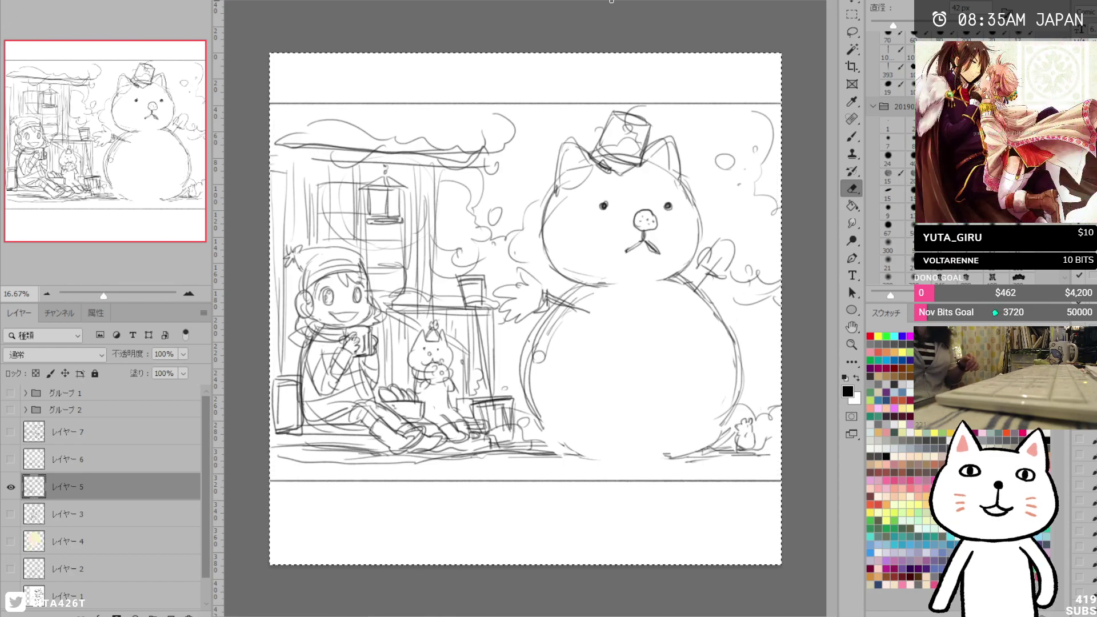
key("ctrl+Tab")
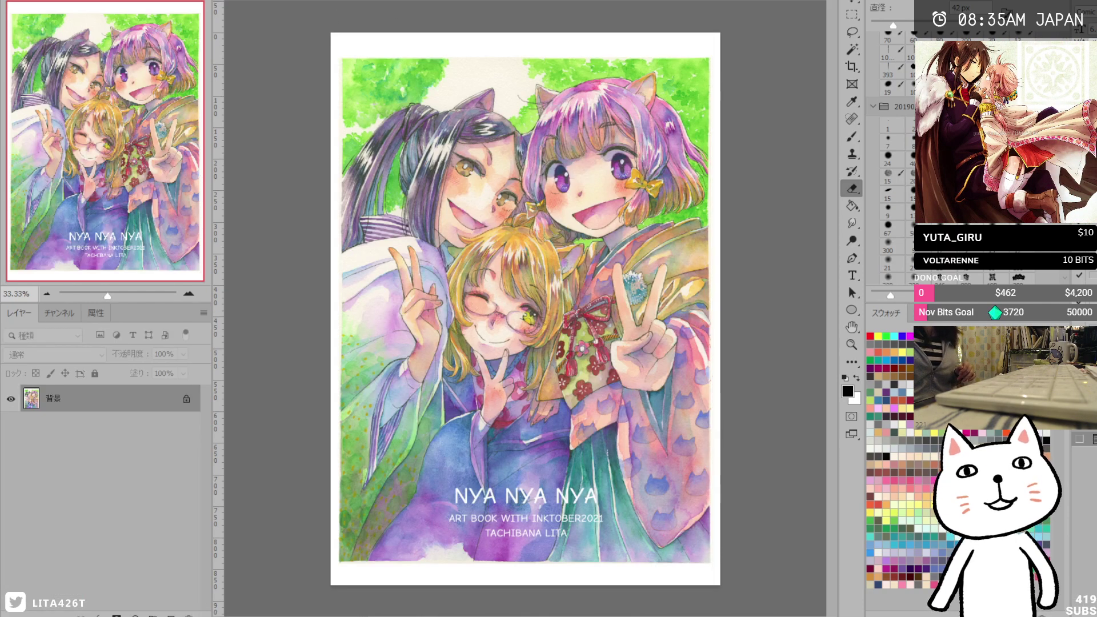
Return to the widescreen snowman sketch, hide レイヤー 3 and show the kotatsu room sketch on レイヤー 2.
key("ctrl+Tab")
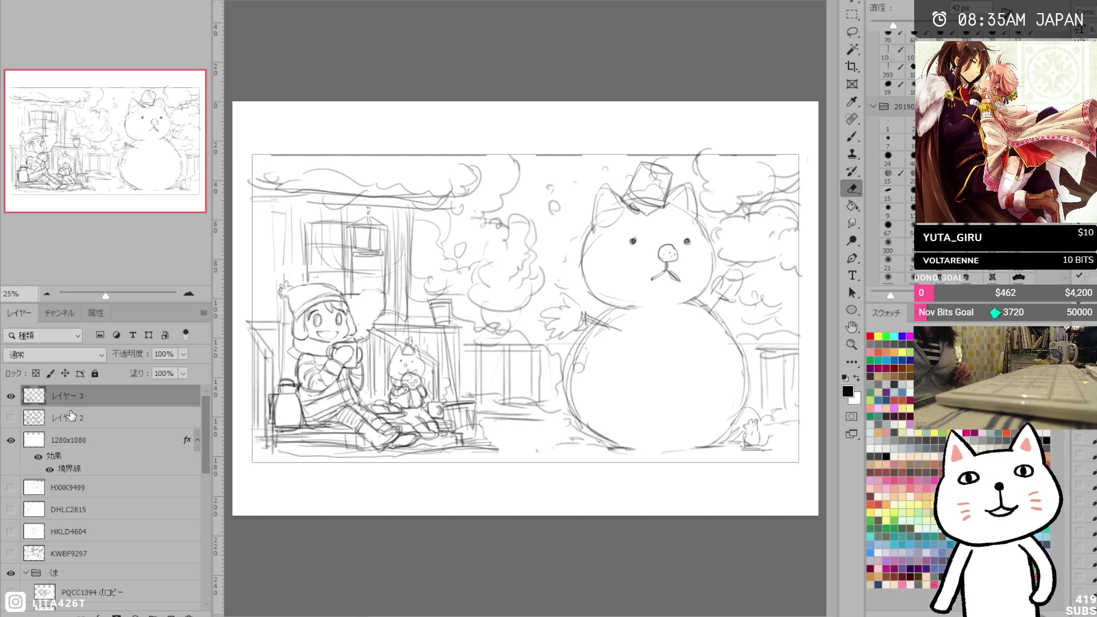
left_click(11, 395)
left_click(10, 418)
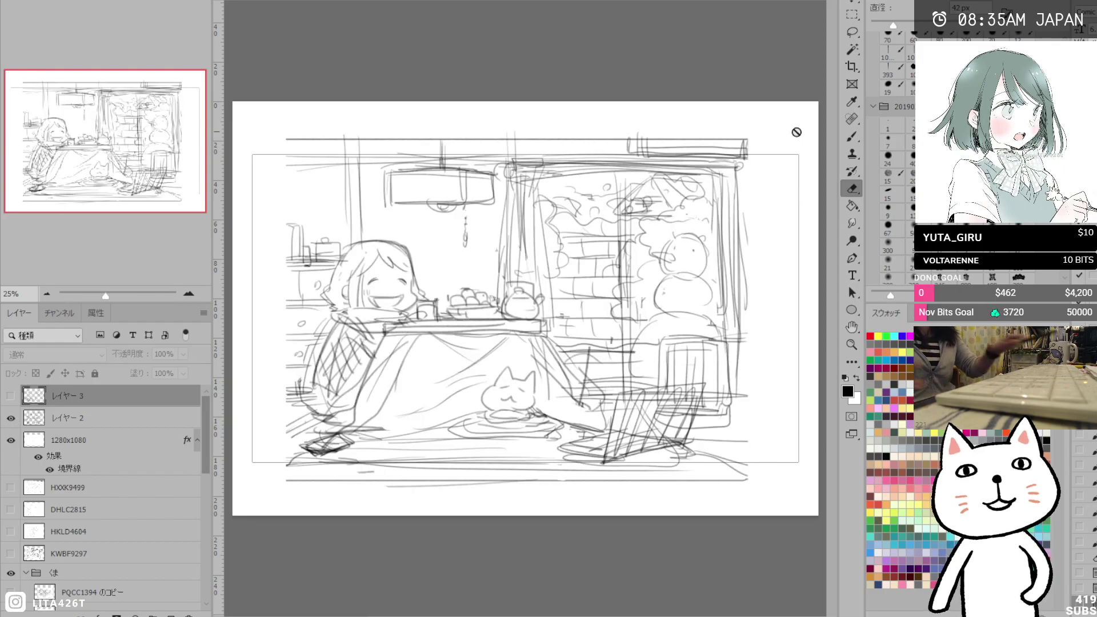
Select the window with its curtains and stove on レイヤー 2 freehand and move it right, away from the kotatsu.
key("m")
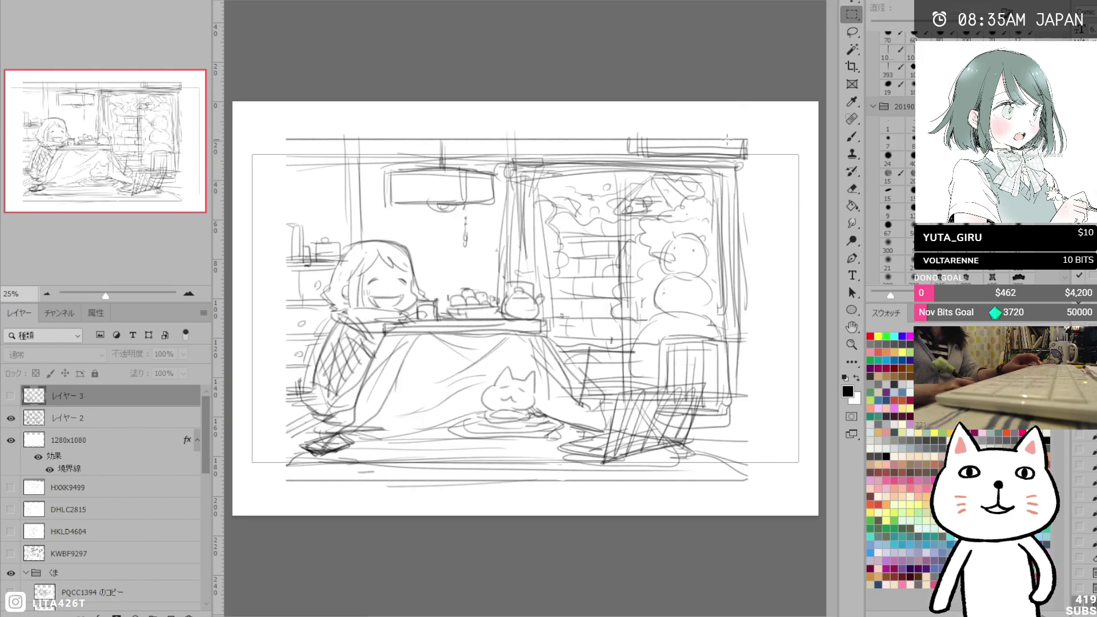
key("l")
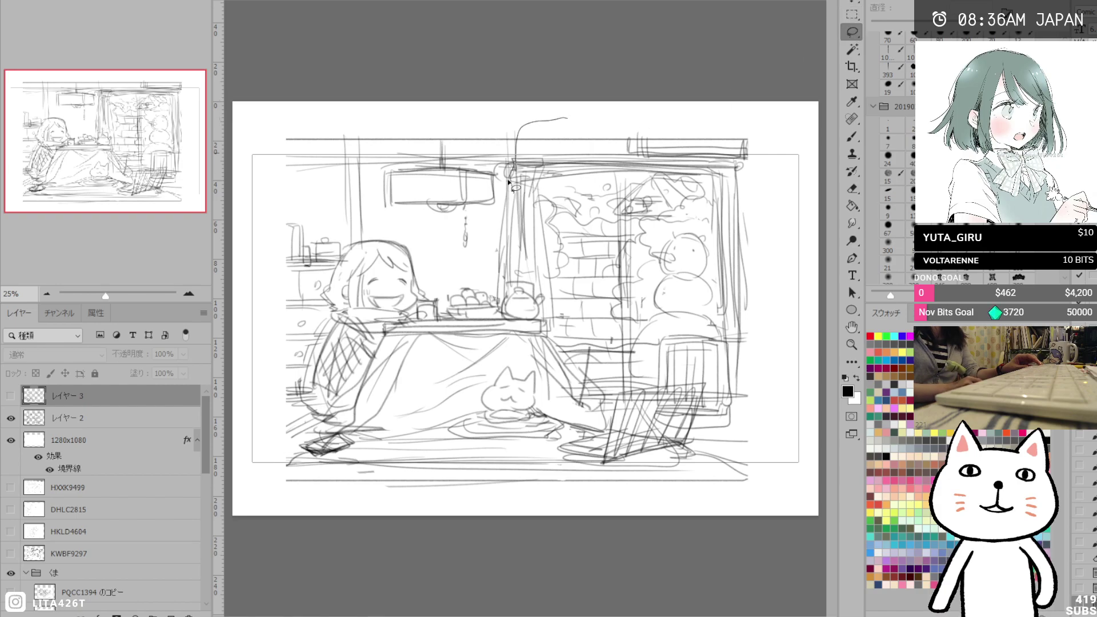
mouse_move(489, 266)
left_mouse_down()
mouse_move(496, 298)
mouse_move(512, 278)
mouse_move(537, 282)
mouse_move(549, 328)
mouse_move(586, 356)
mouse_move(600, 392)
mouse_move(625, 379)
mouse_move(693, 380)
left_mouse_up()
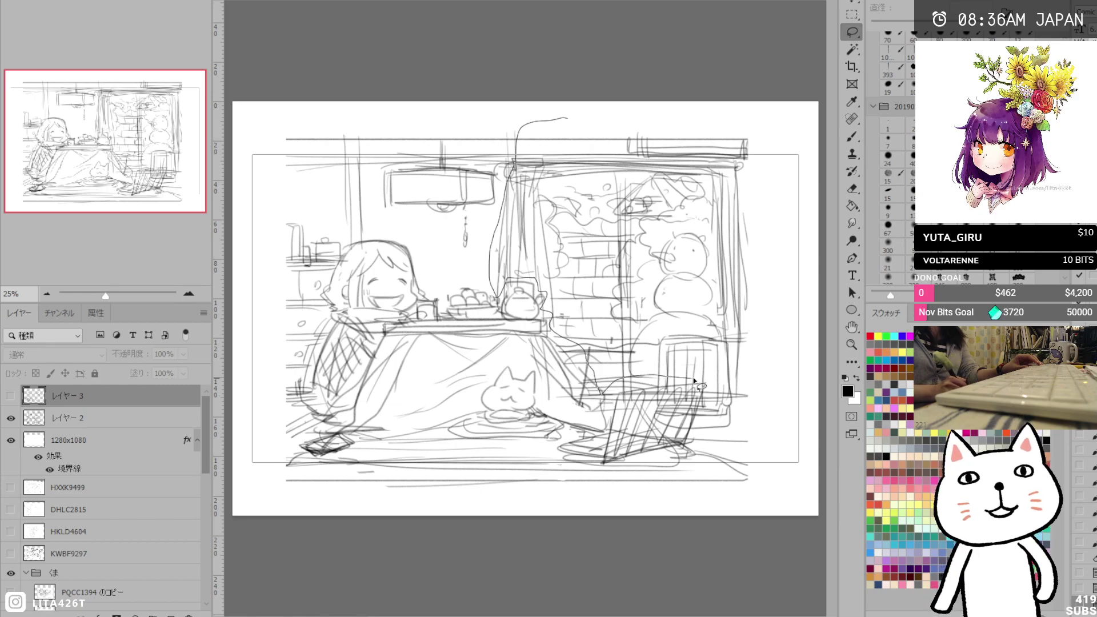
mouse_move(713, 451)
left_mouse_down()
mouse_move(789, 448)
mouse_move(752, 115)
mouse_move(517, 123)
mouse_move(496, 311)
left_mouse_up()
left_click(852, 3)
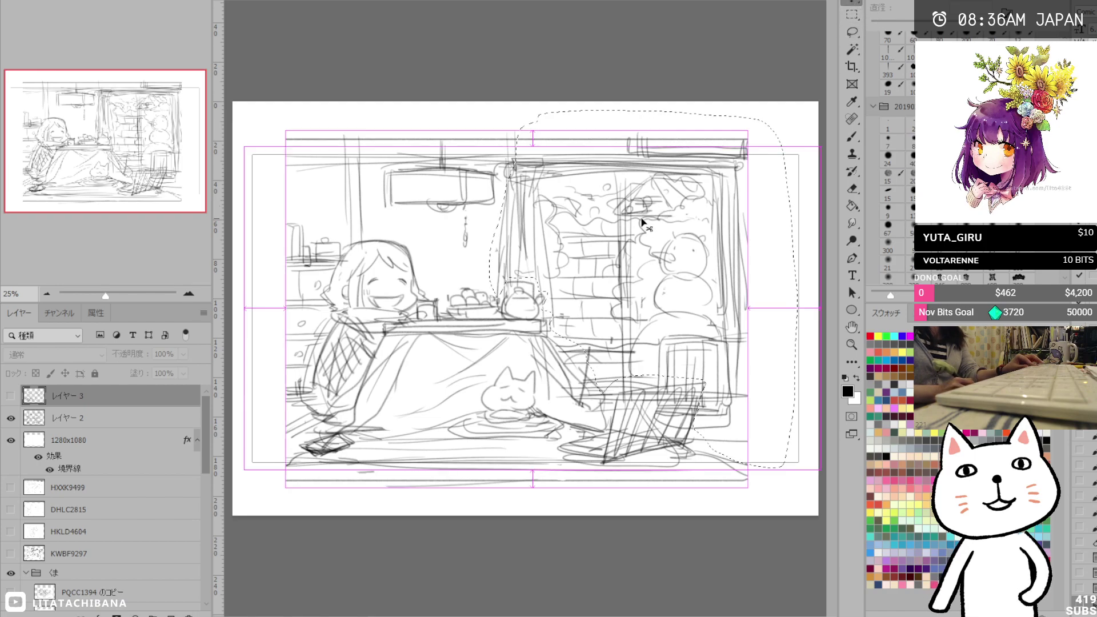
mouse_move(640, 247)
left_mouse_down()
mouse_move(695, 251)
mouse_move(682, 249)
left_mouse_up()
Select the child, kotatsu, cat, lamp and basket freehand, move them to the frame's left edge and clear the selection.
left_click(851, 32)
mouse_move(272, 116)
left_mouse_down()
mouse_move(426, 124)
mouse_move(534, 182)
mouse_move(531, 213)
left_mouse_up()
left_click_drag(522, 261, 569, 330)
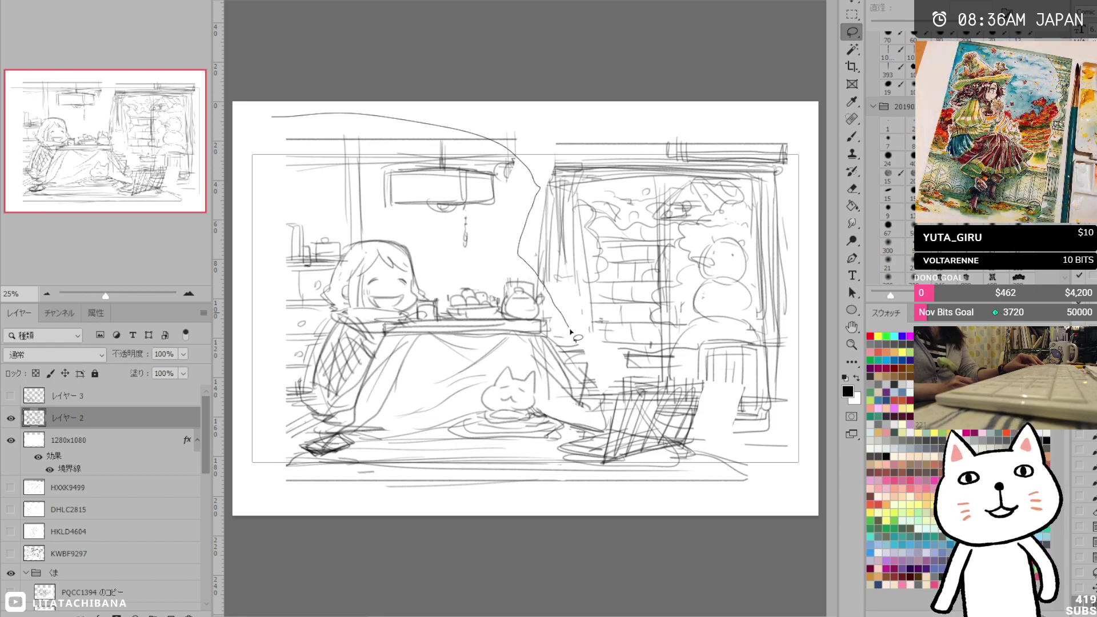
mouse_move(703, 440)
left_mouse_down()
mouse_move(718, 497)
mouse_move(323, 489)
left_mouse_up()
mouse_move(285, 341)
left_mouse_down()
mouse_move(272, 151)
mouse_move(283, 111)
mouse_move(266, 338)
mouse_move(294, 409)
left_mouse_up()
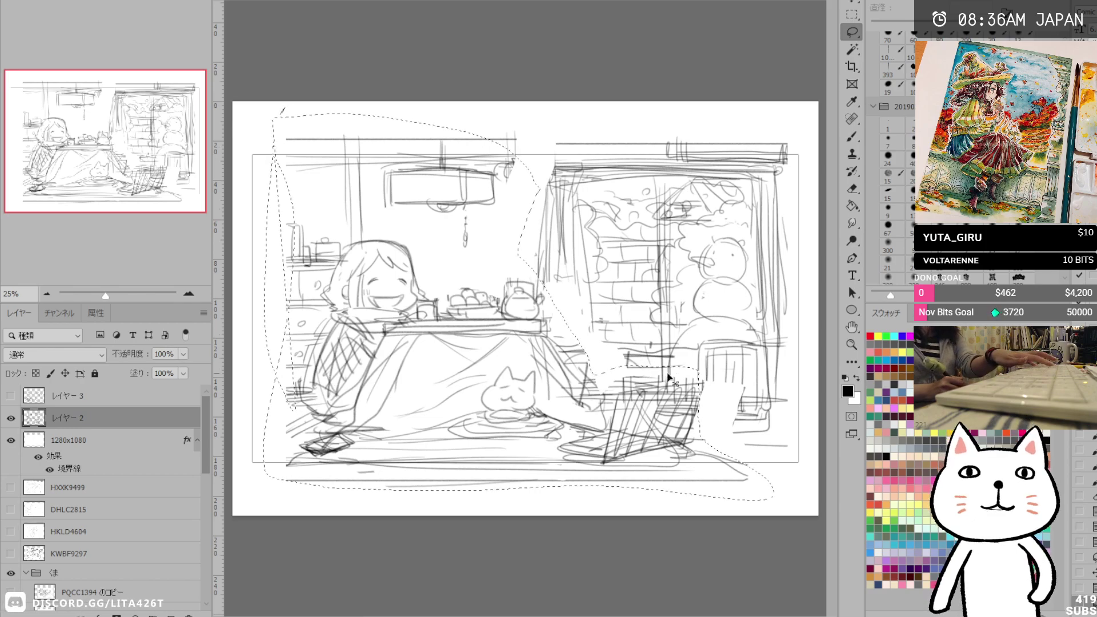
key("ctrl+t")
left_click_drag(772, 499, 761, 490)
left_click_drag(675, 448, 646, 445)
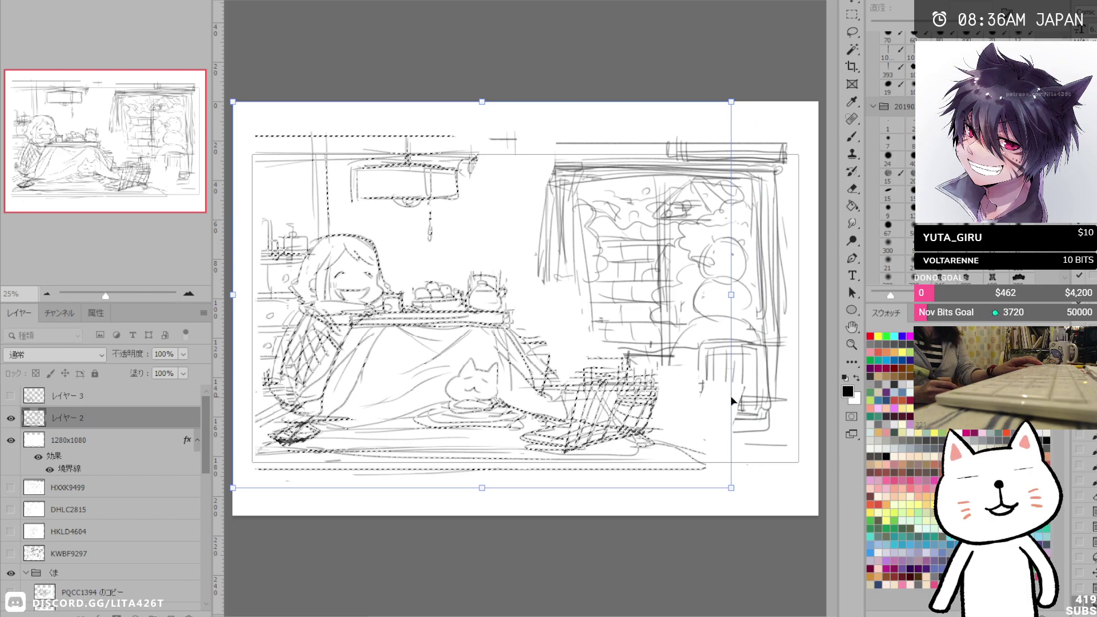
key("Return")
key("ctrl+d")
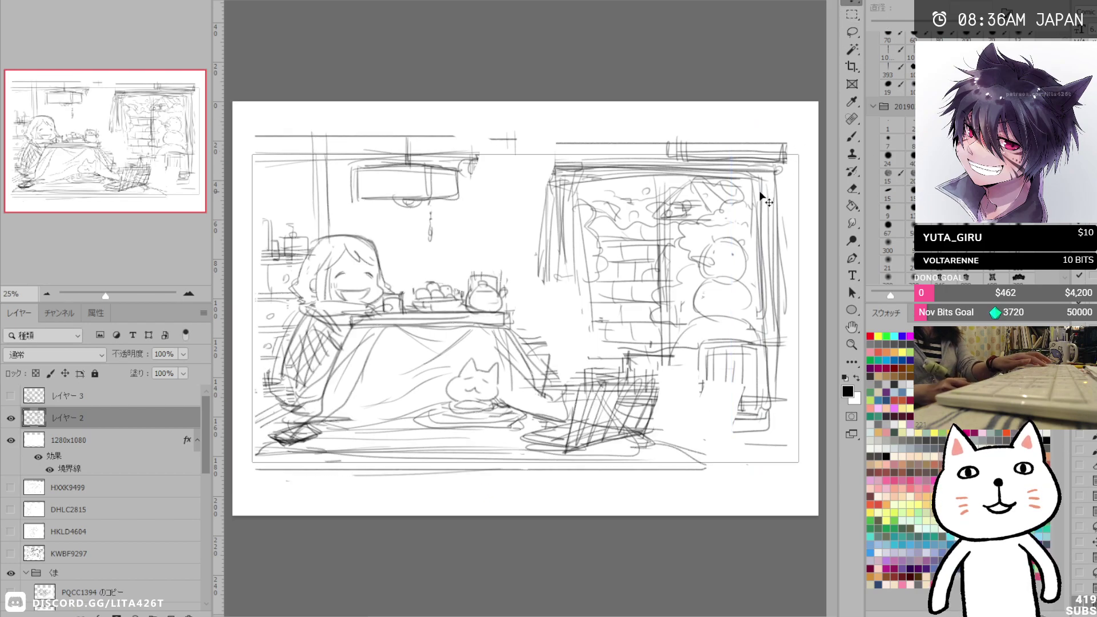
Erase the stray ceiling line above the frame and extend the window's left curtain down behind the basket.
key("b")
key("e")
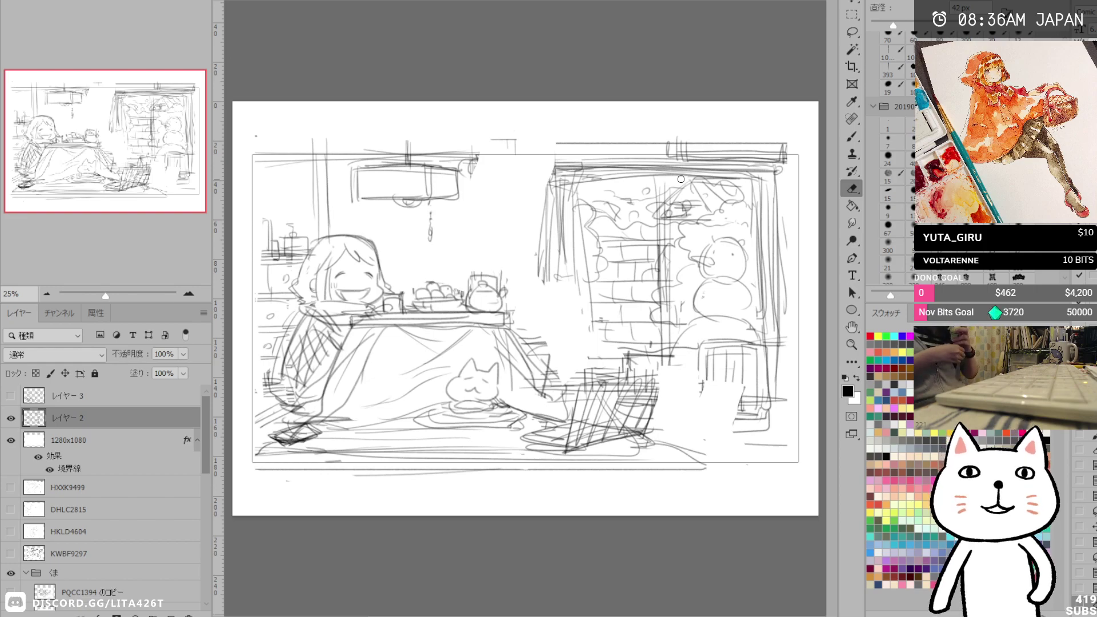
left_click(850, 345)
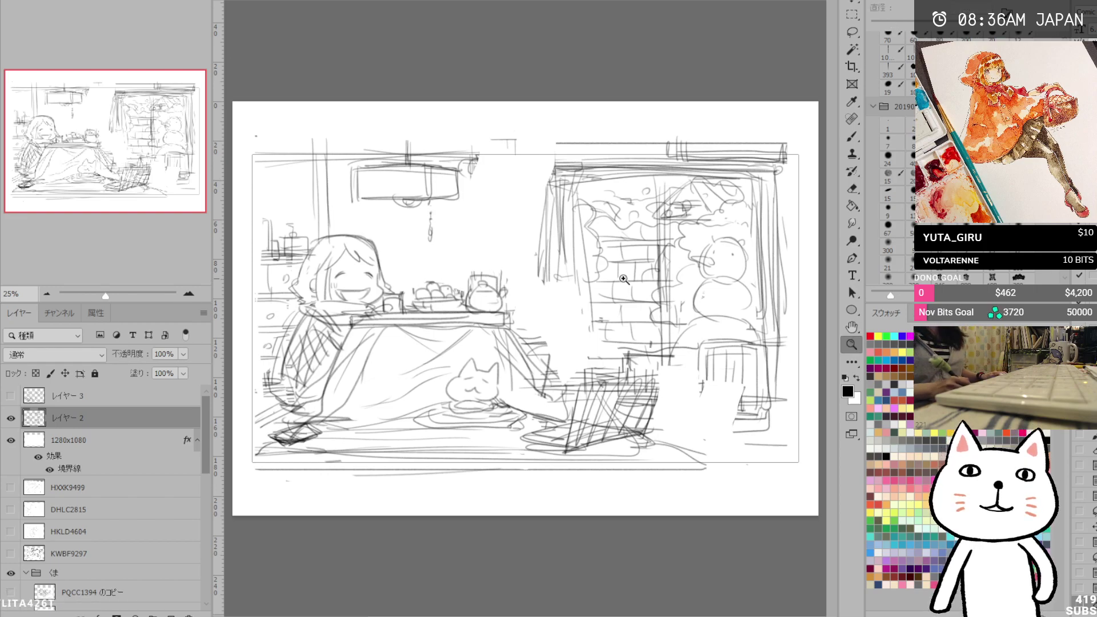
left_click(622, 307)
key("b")
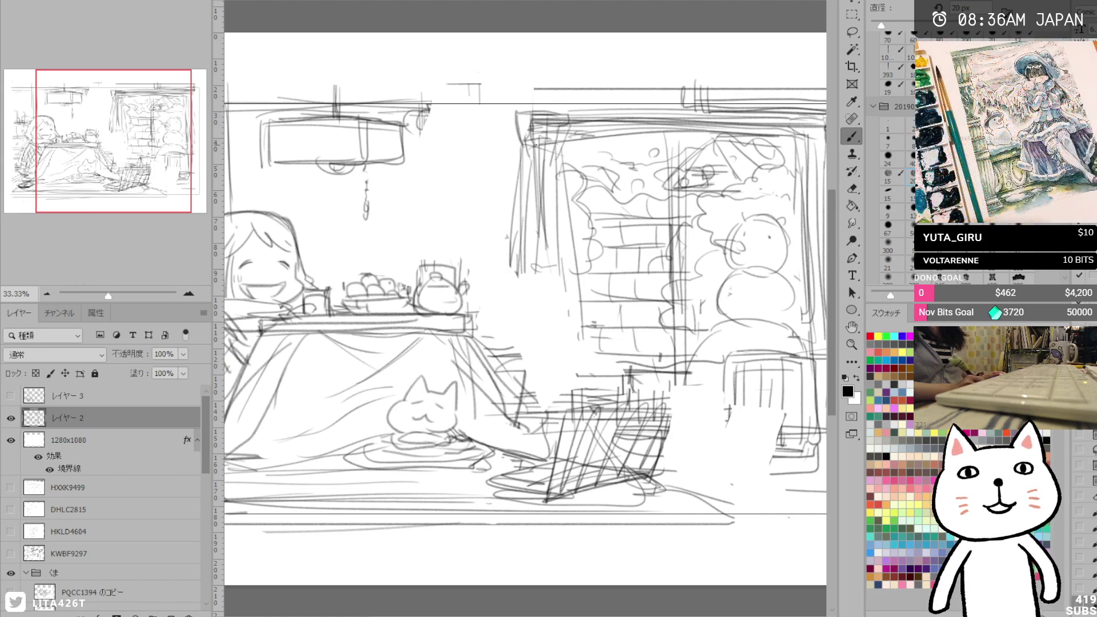
left_click_drag(514, 217, 512, 310)
left_click_drag(520, 150, 507, 357)
mouse_move(534, 152)
left_mouse_down()
mouse_move(520, 351)
mouse_move(546, 154)
mouse_move(554, 372)
left_mouse_up()
mouse_move(545, 171)
left_mouse_down()
mouse_move(553, 398)
mouse_move(583, 384)
mouse_move(463, 380)
left_mouse_up()
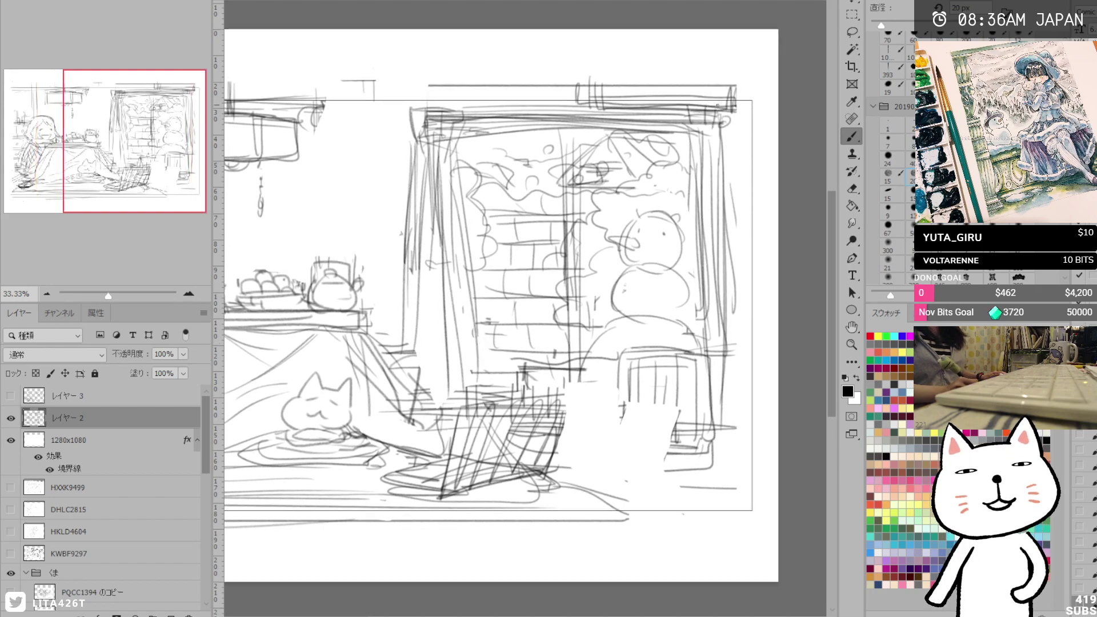
Select the window and its curtains freehand, scale them down slightly to fit inside the frame, and clear the selection.
left_click(852, 31)
mouse_move(764, 73)
left_mouse_down()
mouse_move(515, 65)
mouse_move(405, 76)
mouse_move(381, 170)
mouse_move(386, 316)
mouse_move(429, 380)
mouse_move(462, 392)
left_mouse_up()
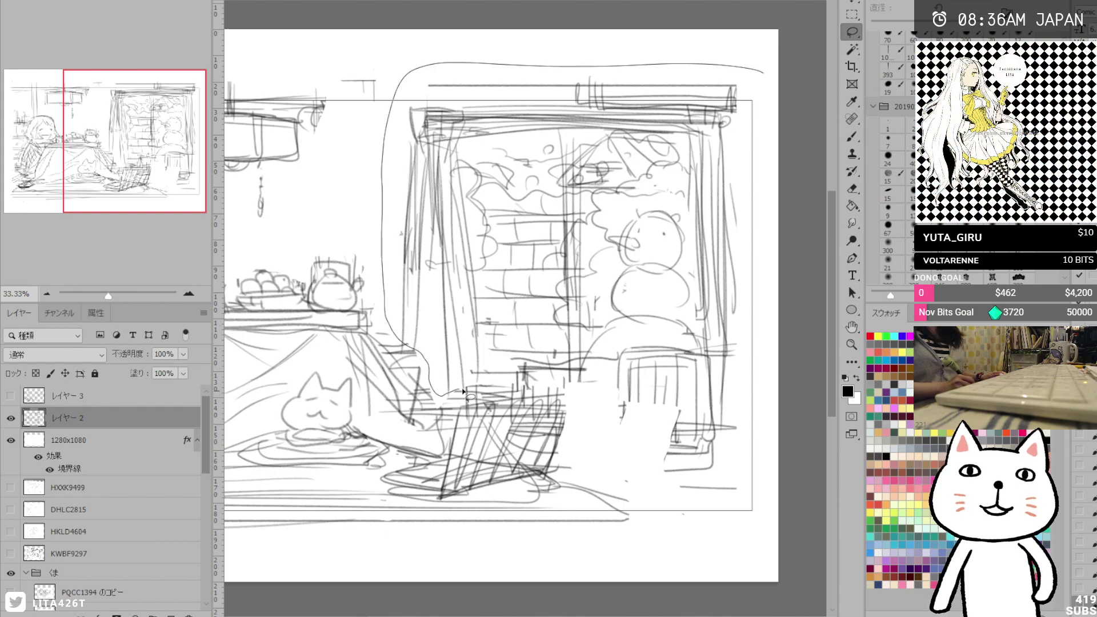
left_click_drag(753, 70, 761, 79)
key("ctrl+t")
left_click_drag(694, 116, 707, 120)
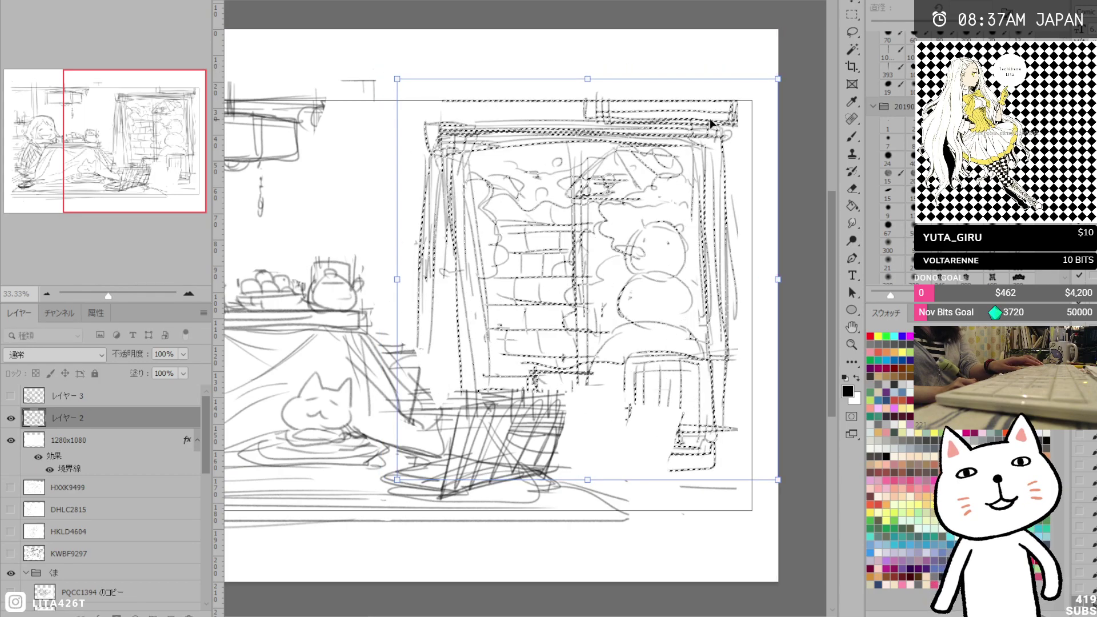
key("Return")
key("ctrl+d")
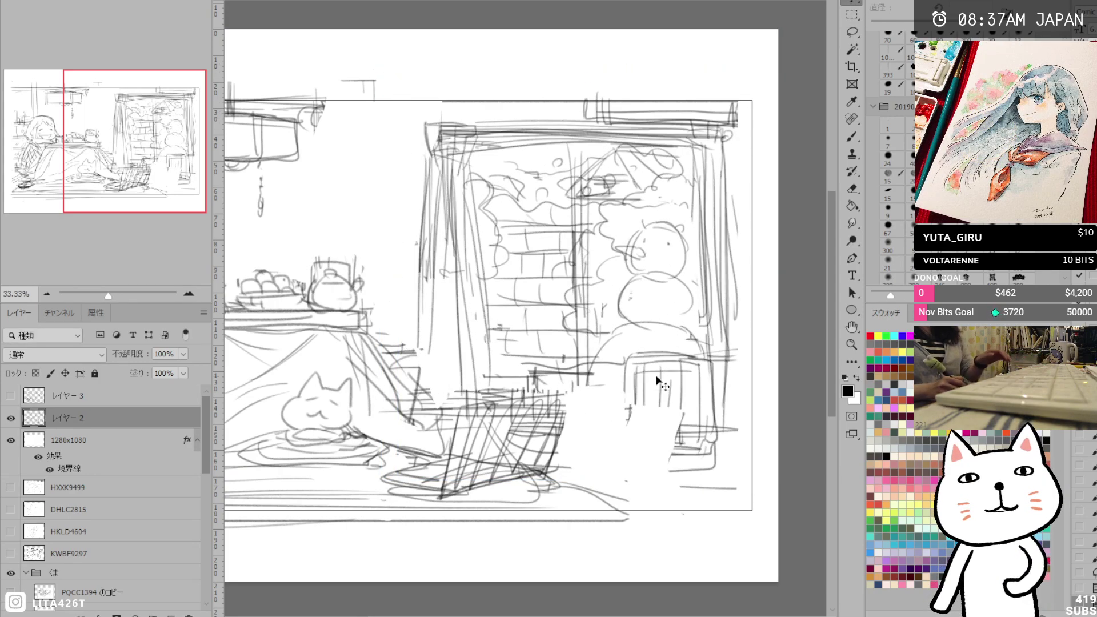
Erase the stove in front of the window's lower right corner.
mouse_move(618, 392)
left_mouse_down()
mouse_move(695, 394)
mouse_move(664, 391)
mouse_move(652, 342)
mouse_move(644, 389)
left_mouse_up()
key("b")
key("e")
mouse_move(643, 327)
left_mouse_down()
mouse_move(702, 326)
mouse_move(639, 374)
mouse_move(739, 412)
mouse_move(729, 423)
mouse_move(643, 419)
left_mouse_up()
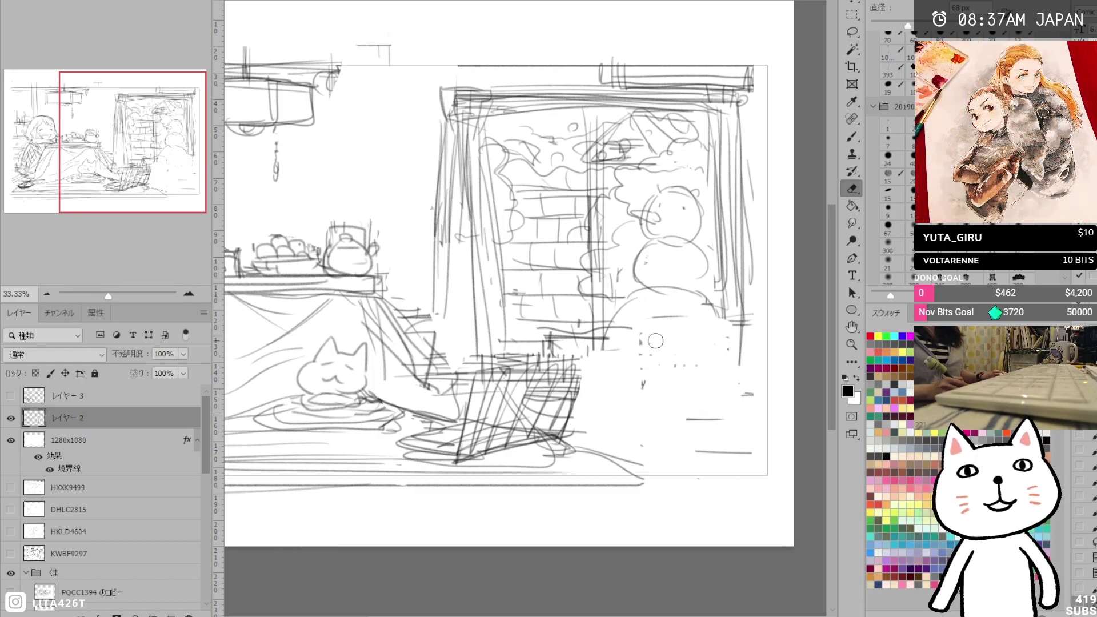
Draw the window's lower sill and floor line, and extend the right curtain down to the floor.
key("b")
left_click_drag(579, 382, 660, 386)
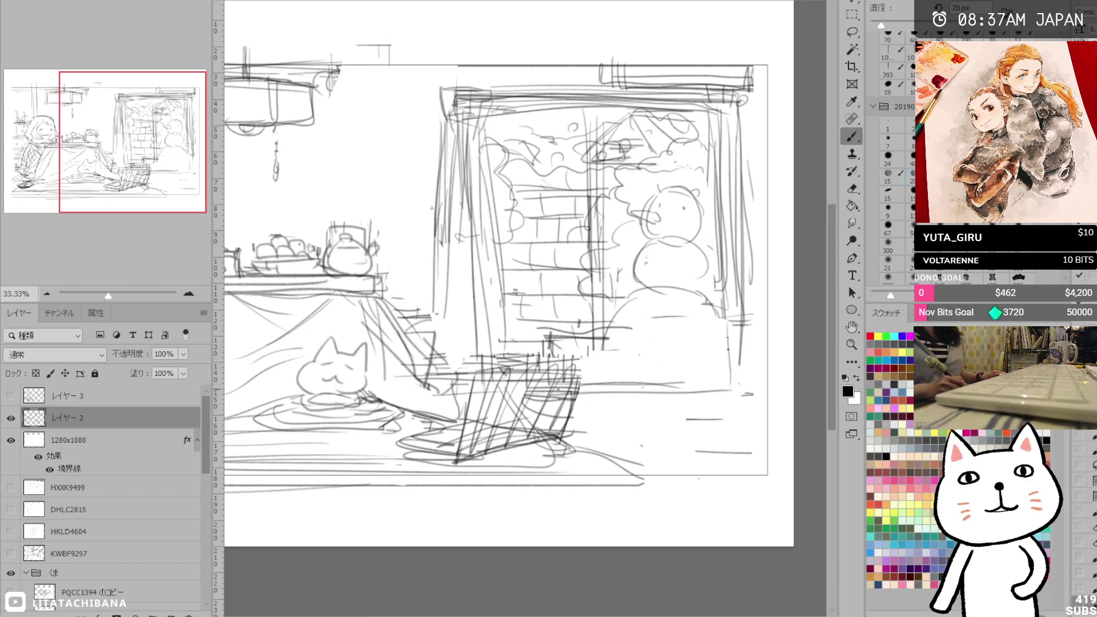
left_click_drag(726, 286, 730, 393)
left_click_drag(747, 252, 758, 402)
mouse_move(719, 262)
left_mouse_down()
mouse_move(713, 402)
mouse_move(748, 410)
mouse_move(752, 369)
left_mouse_up()
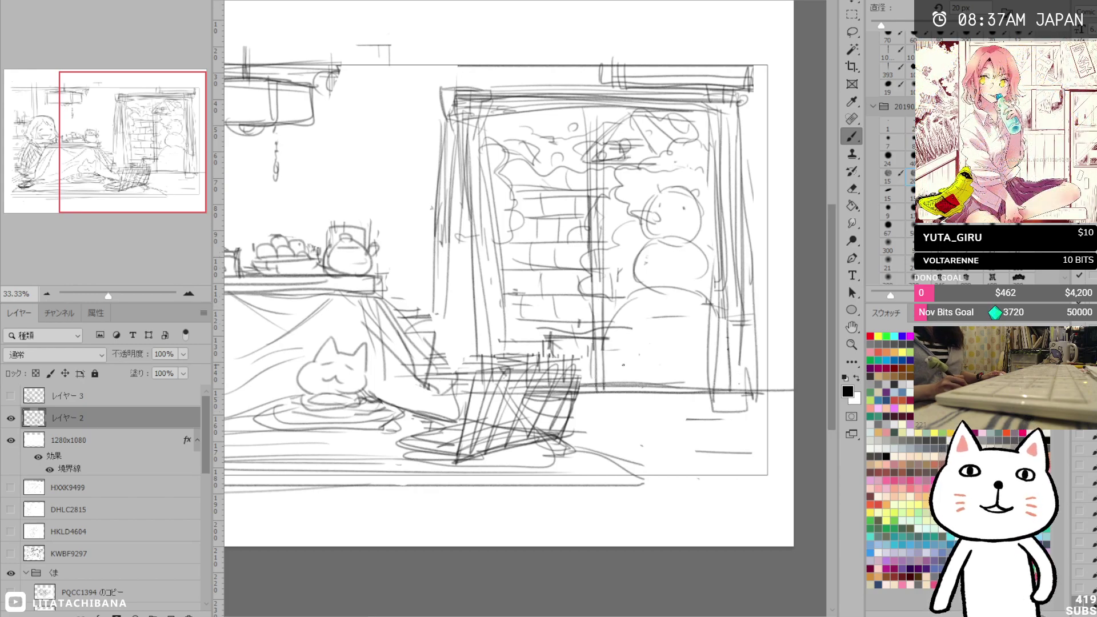
Clean up the left curtain, then redraw its gathered top and the curtain rod with round end knobs.
left_click_drag(506, 325, 515, 382)
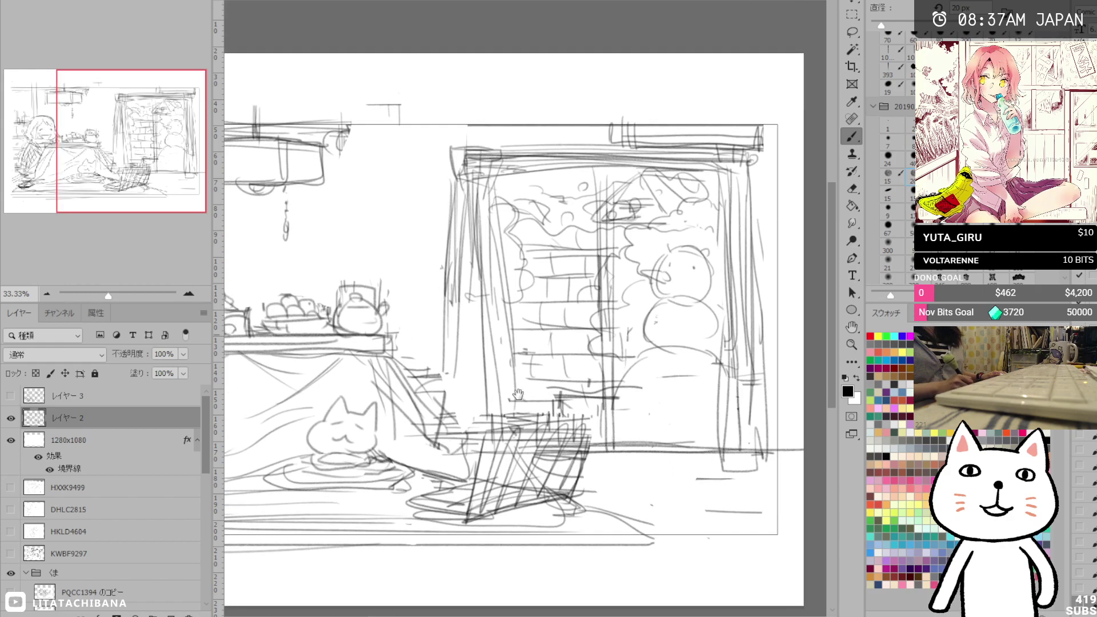
key("e")
key("b")
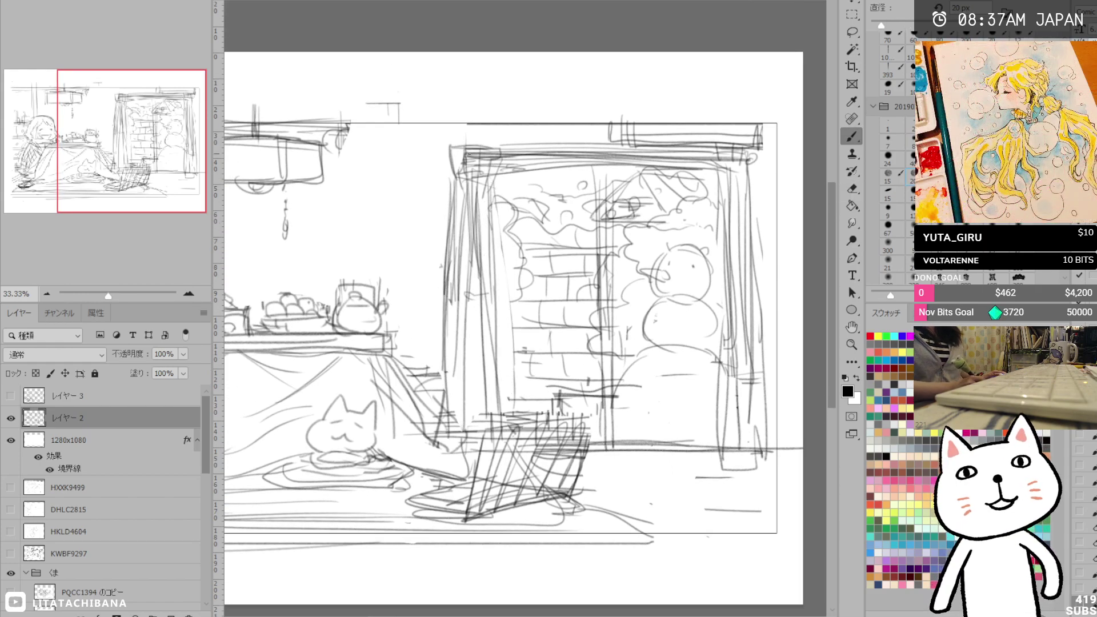
key("e")
key("b")
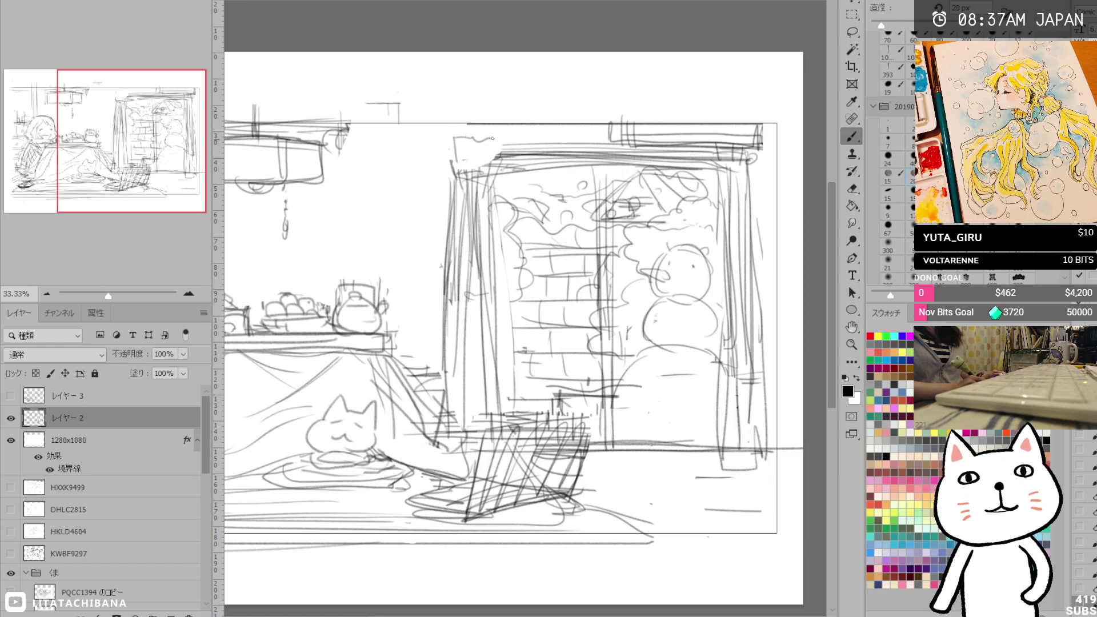
mouse_move(462, 138)
left_mouse_down()
mouse_move(464, 158)
mouse_move(475, 157)
mouse_move(454, 162)
mouse_move(457, 204)
left_mouse_up()
left_click_drag(457, 167, 721, 160)
left_click_drag(568, 168, 755, 169)
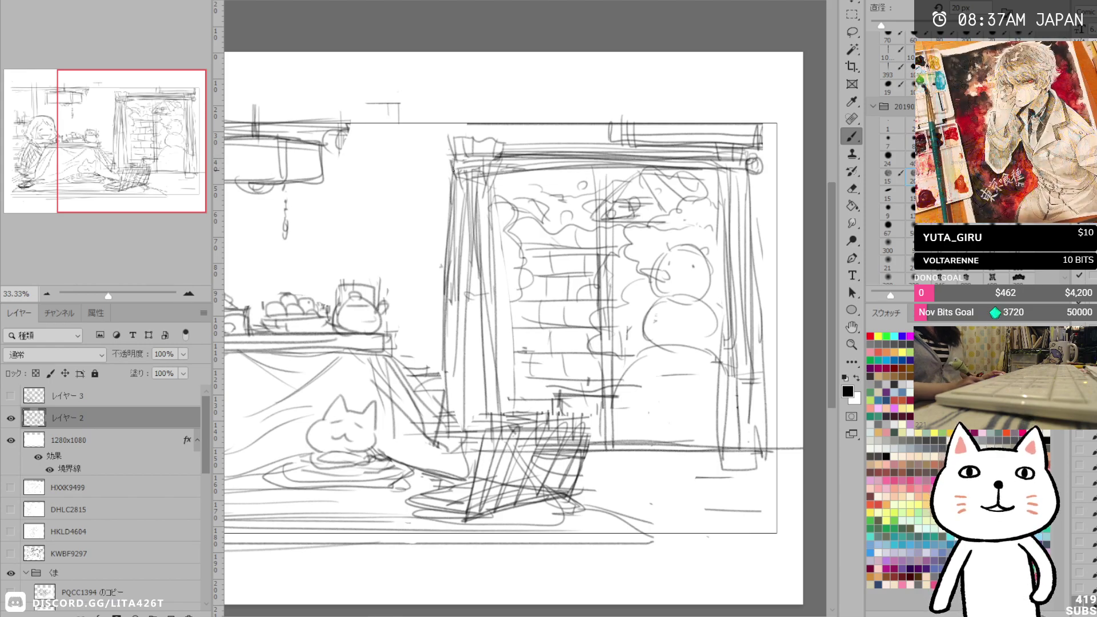
left_click_drag(450, 156, 439, 165)
Draw the snowman's large round lower body outside the window.
left_click_drag(606, 318, 608, 260)
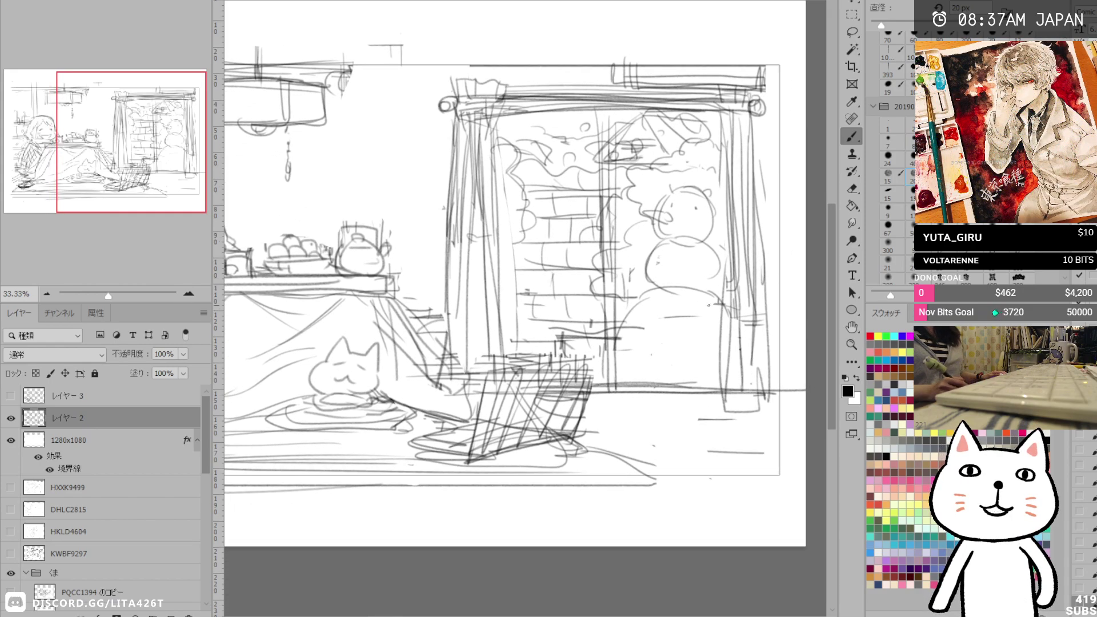
mouse_move(663, 317)
left_mouse_down()
mouse_move(657, 374)
mouse_move(710, 372)
left_mouse_up()
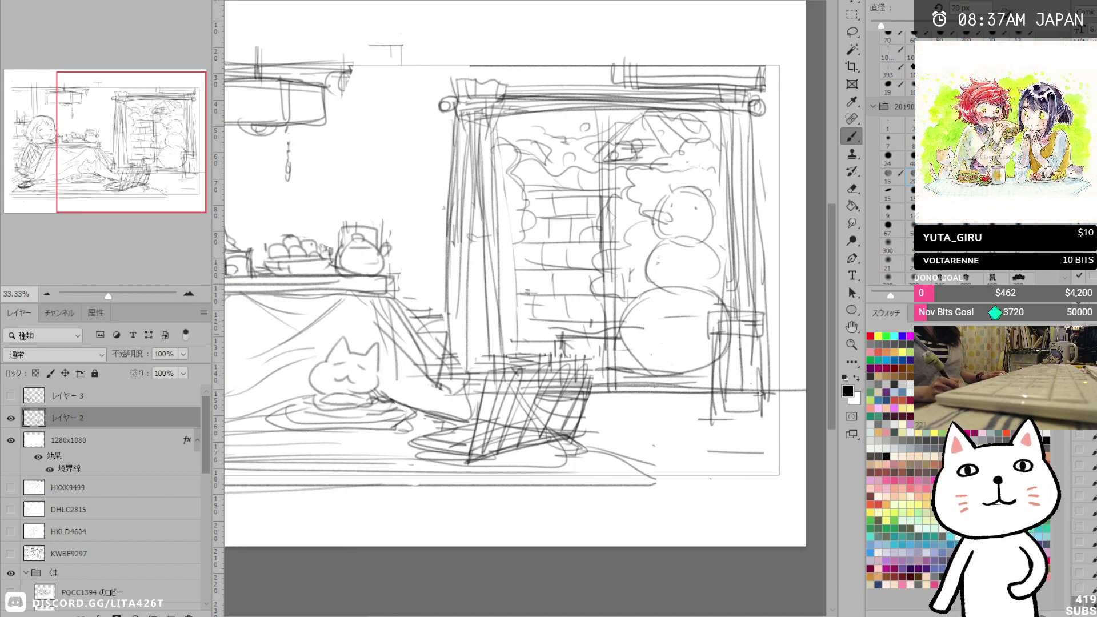
Sketch a tall stove on a flat base with a kettle on top, in front of the right curtain.
left_click_drag(704, 354, 701, 414)
left_click_drag(707, 332, 709, 433)
mouse_move(697, 417)
left_mouse_down()
mouse_move(764, 402)
mouse_move(723, 431)
mouse_move(712, 422)
mouse_move(766, 438)
left_mouse_up()
mouse_move(689, 428)
left_mouse_down()
mouse_move(689, 454)
mouse_move(776, 429)
left_mouse_up()
mouse_move(691, 453)
left_mouse_down()
mouse_move(711, 433)
mouse_move(765, 451)
left_mouse_up()
left_click_drag(766, 321, 765, 350)
mouse_move(764, 286)
left_mouse_down()
mouse_move(722, 273)
mouse_move(714, 284)
mouse_move(759, 268)
mouse_move(762, 307)
left_mouse_up()
mouse_move(721, 268)
left_mouse_down()
mouse_move(749, 244)
mouse_move(725, 283)
mouse_move(710, 267)
mouse_move(719, 285)
mouse_move(746, 263)
mouse_move(760, 303)
left_mouse_up()
left_click_drag(736, 309, 767, 308)
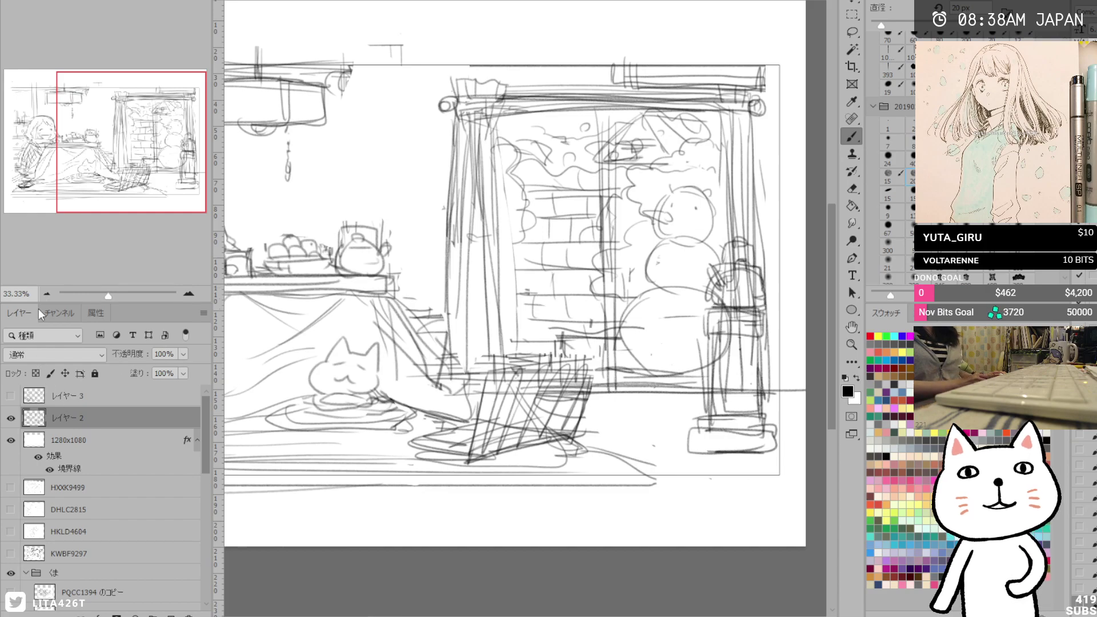
Erase the stove and kettle, and redraw the right curtain down to the floor with its hem.
key("ctrl+minus")
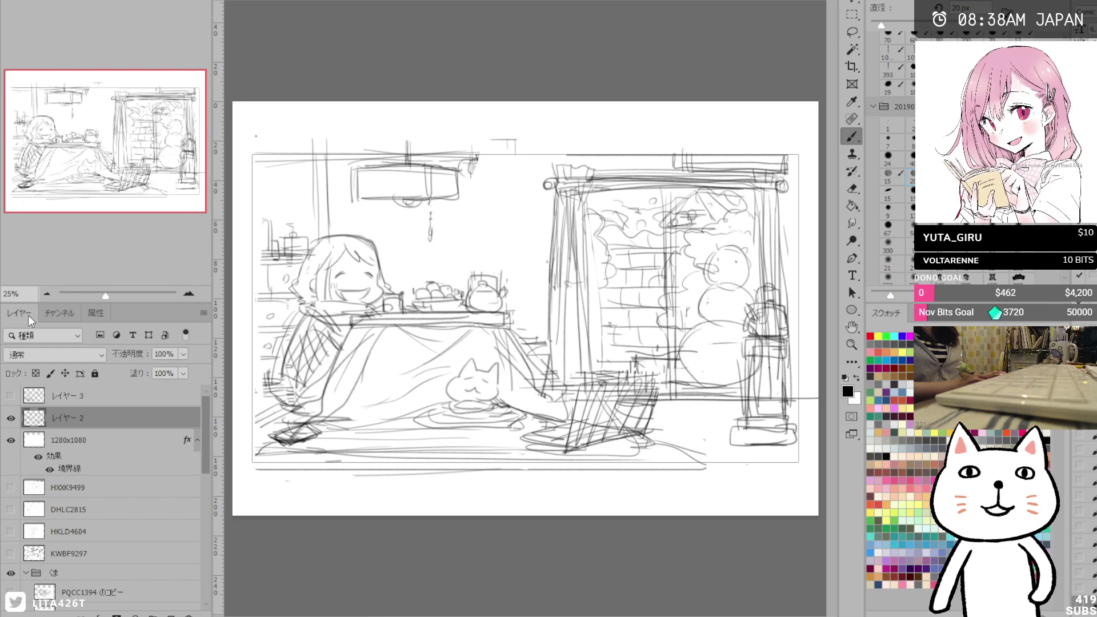
key("e")
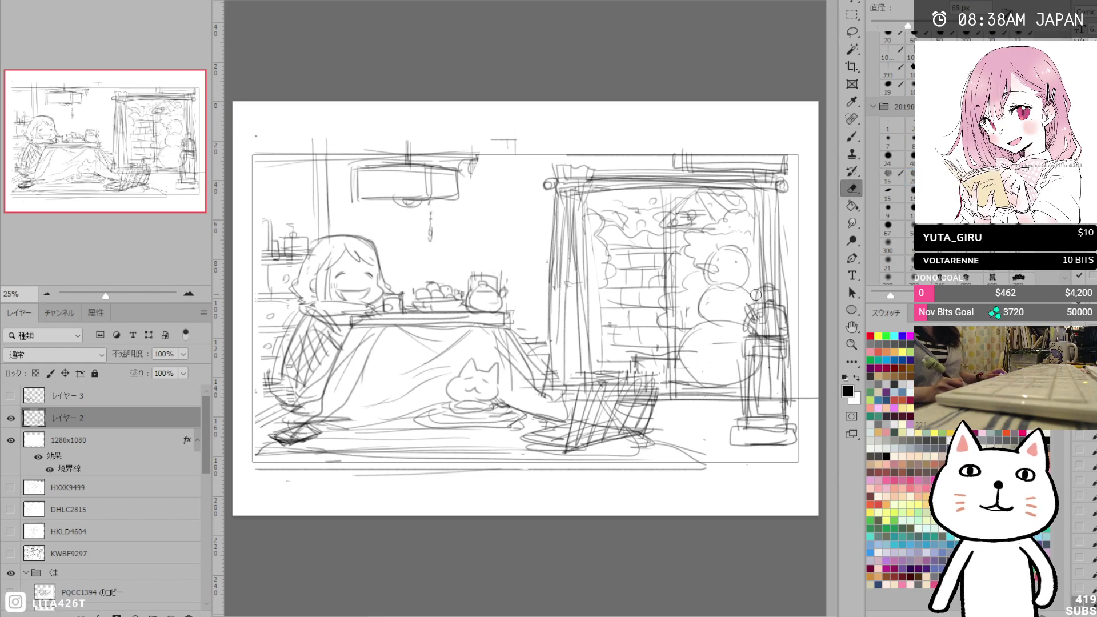
mouse_move(744, 343)
left_mouse_down()
mouse_move(762, 324)
mouse_move(773, 352)
mouse_move(766, 273)
mouse_move(769, 353)
mouse_move(788, 376)
mouse_move(759, 349)
mouse_move(743, 418)
mouse_move(763, 410)
mouse_move(796, 431)
mouse_move(772, 446)
mouse_move(815, 396)
left_mouse_up()
key("b")
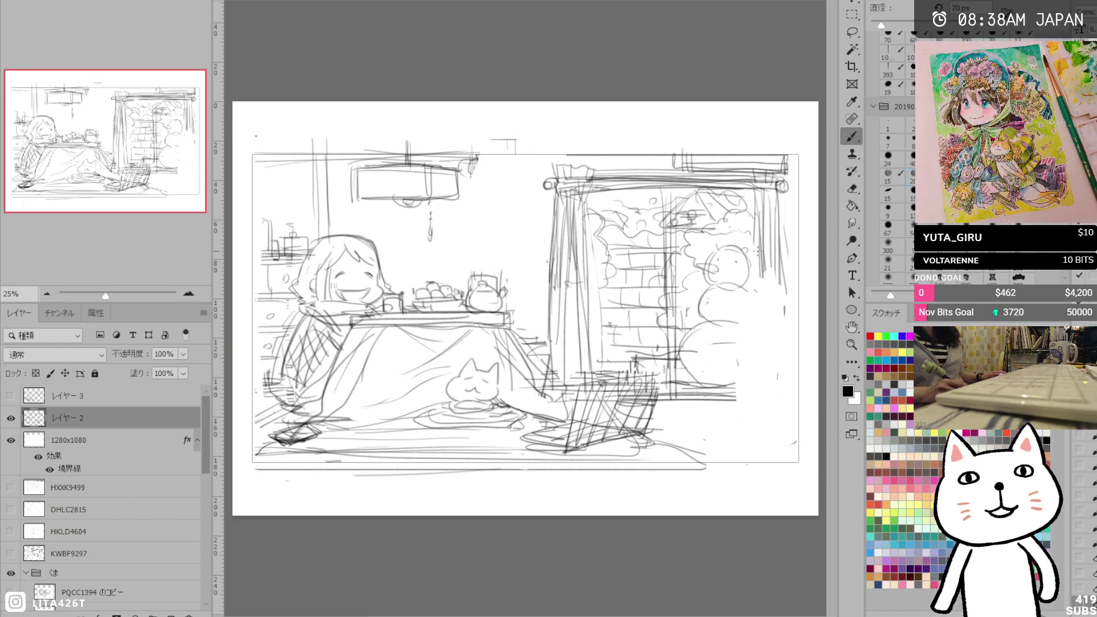
left_click_drag(746, 247, 749, 403)
left_click_drag(769, 272, 769, 395)
left_click_drag(768, 339, 765, 401)
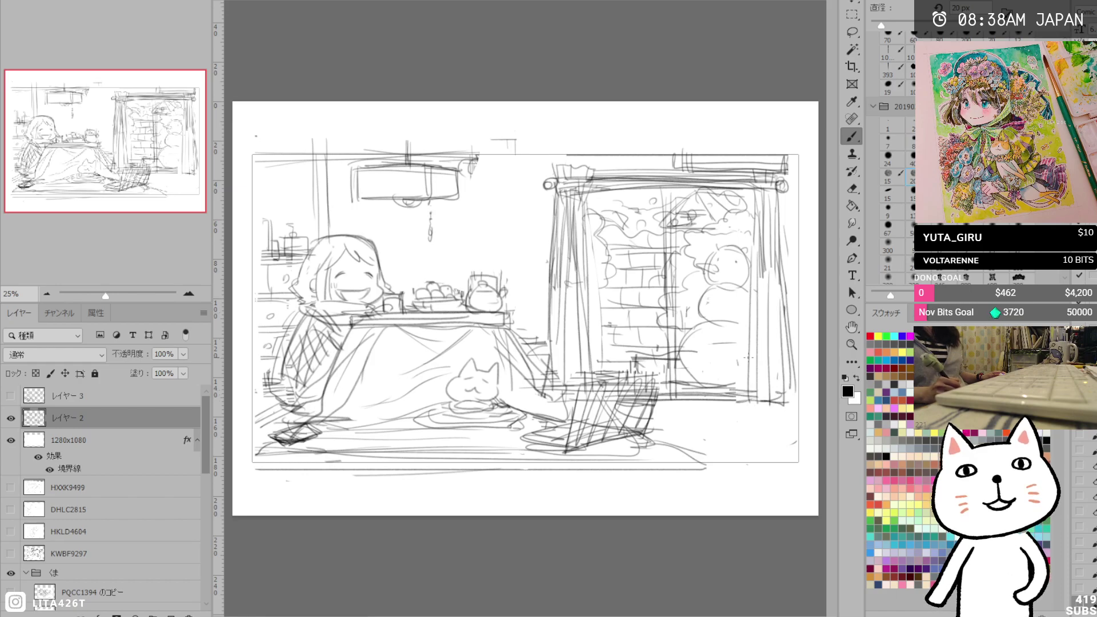
Lasso the cat with its cushion and move them left along the kotatsu quilt, closer to the girl.
left_click_drag(667, 403, 773, 404)
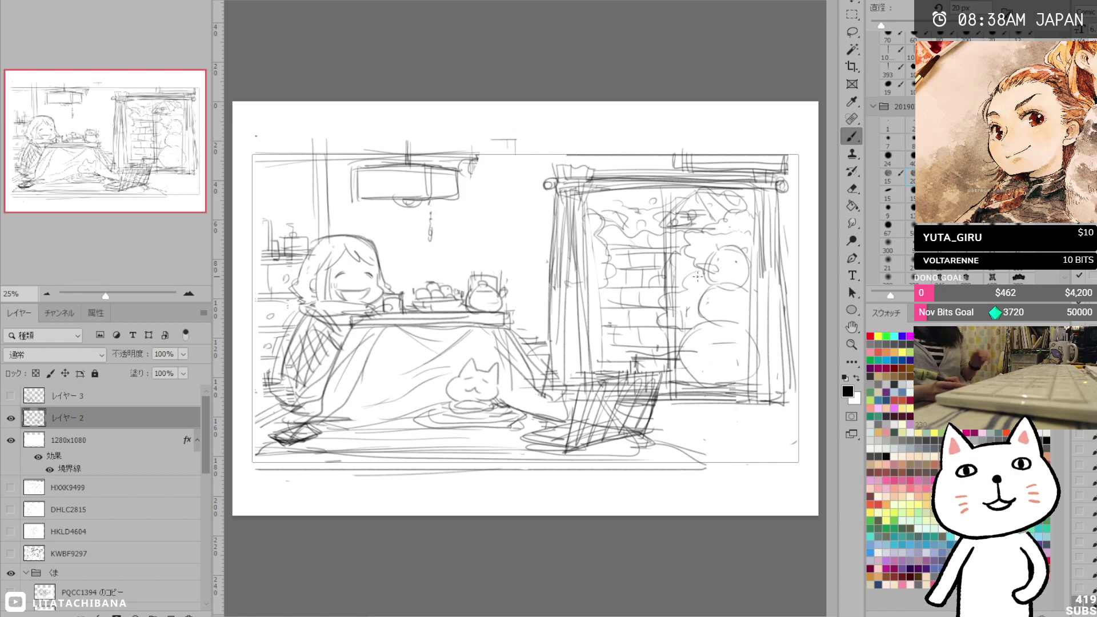
key("z")
left_click(604, 395)
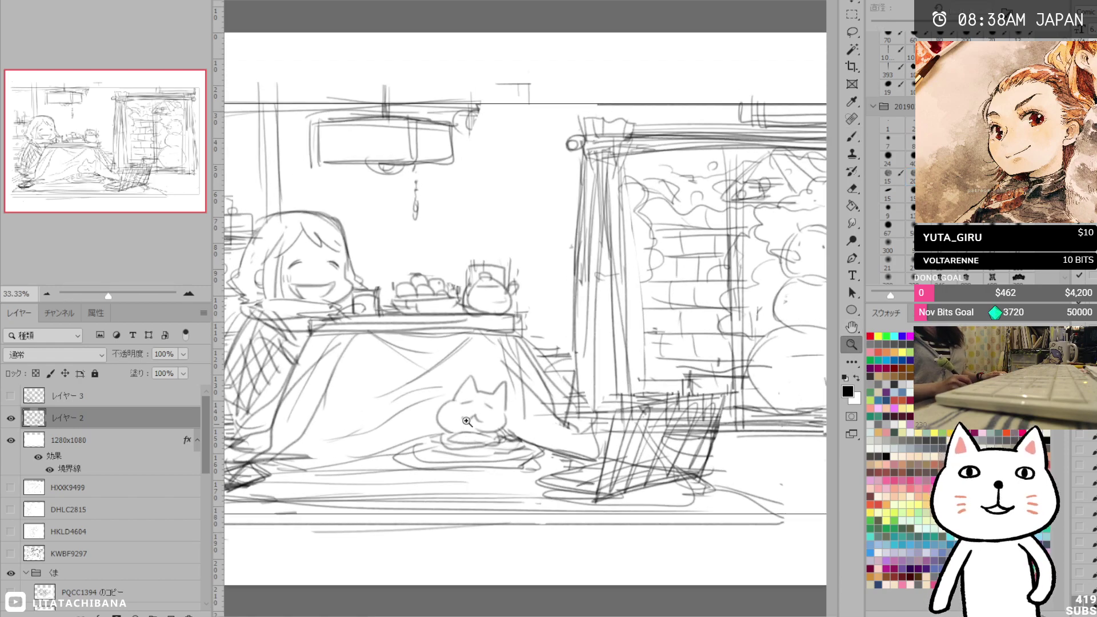
key("l")
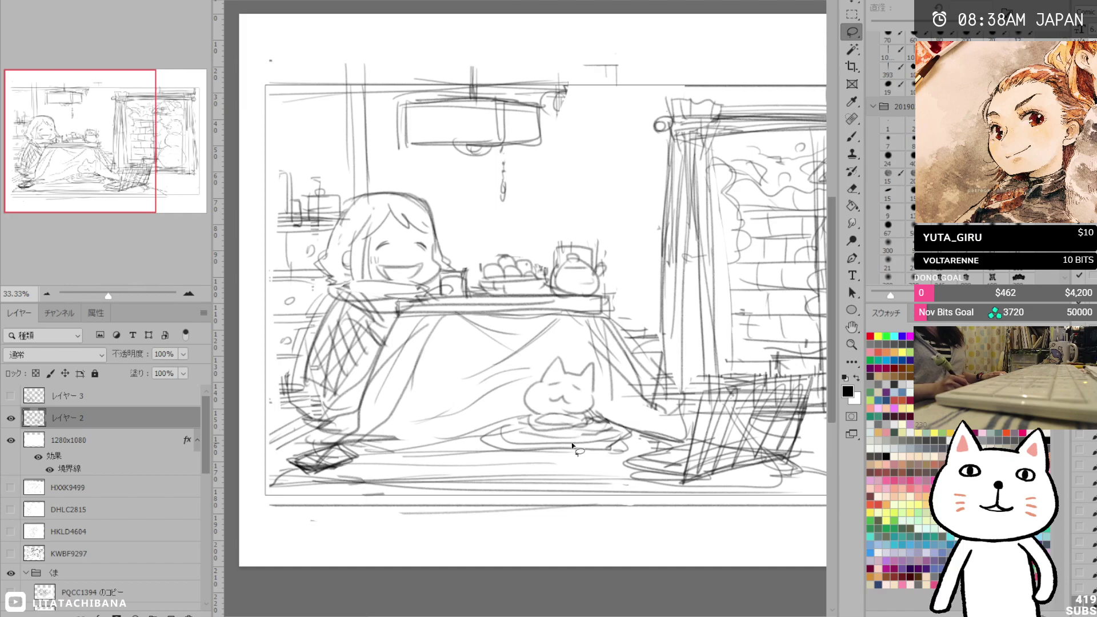
mouse_move(575, 451)
left_mouse_down()
mouse_move(536, 454)
mouse_move(494, 385)
left_mouse_up()
left_click_drag(631, 428, 606, 457)
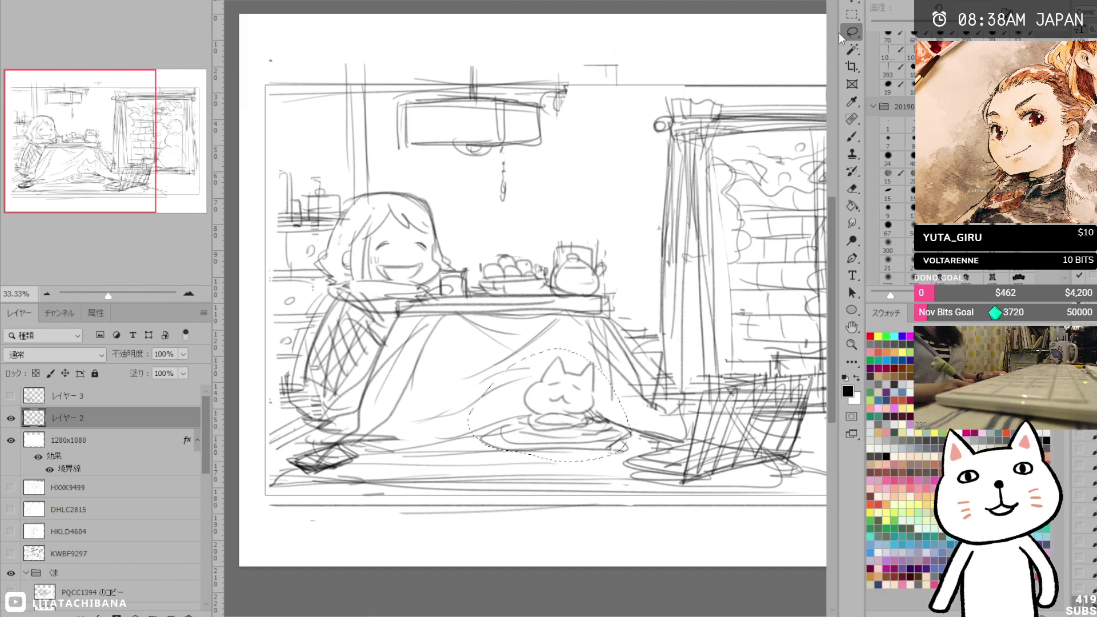
left_click_drag(532, 388, 429, 391)
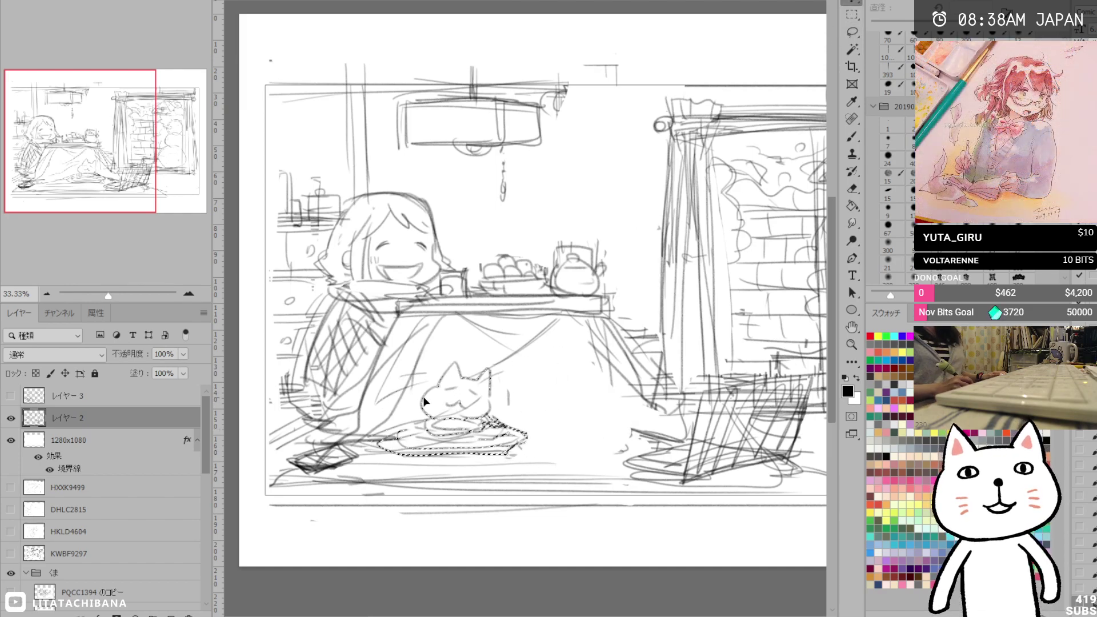
key("ctrl+d")
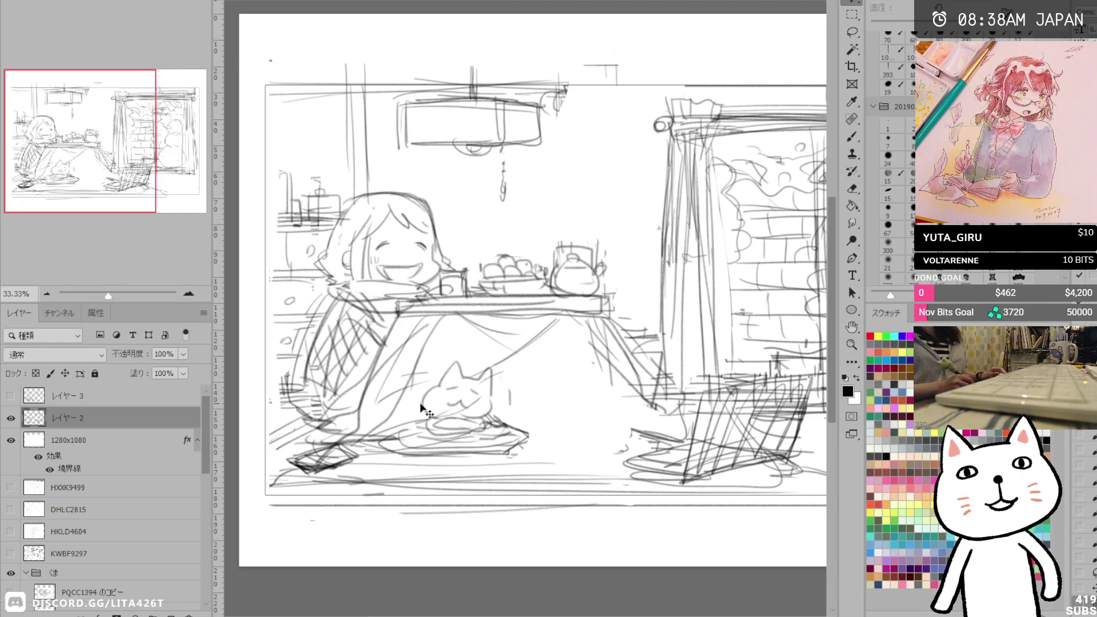
Erase the cat's head and redraw it wider, with pointed ears, small eyes, nose and mouth.
key("e")
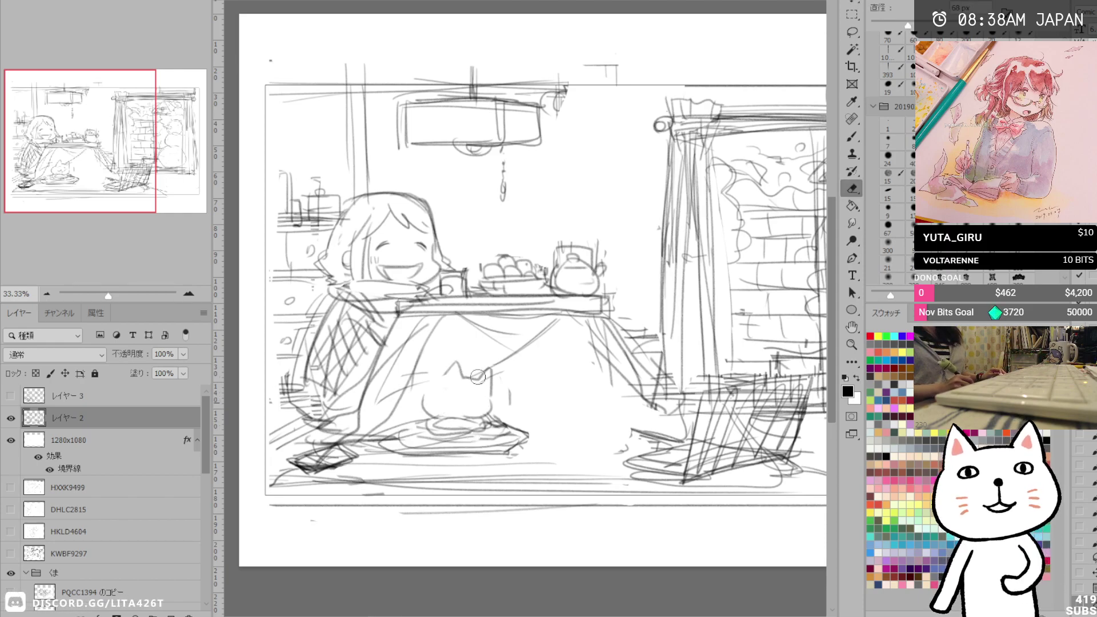
key("b")
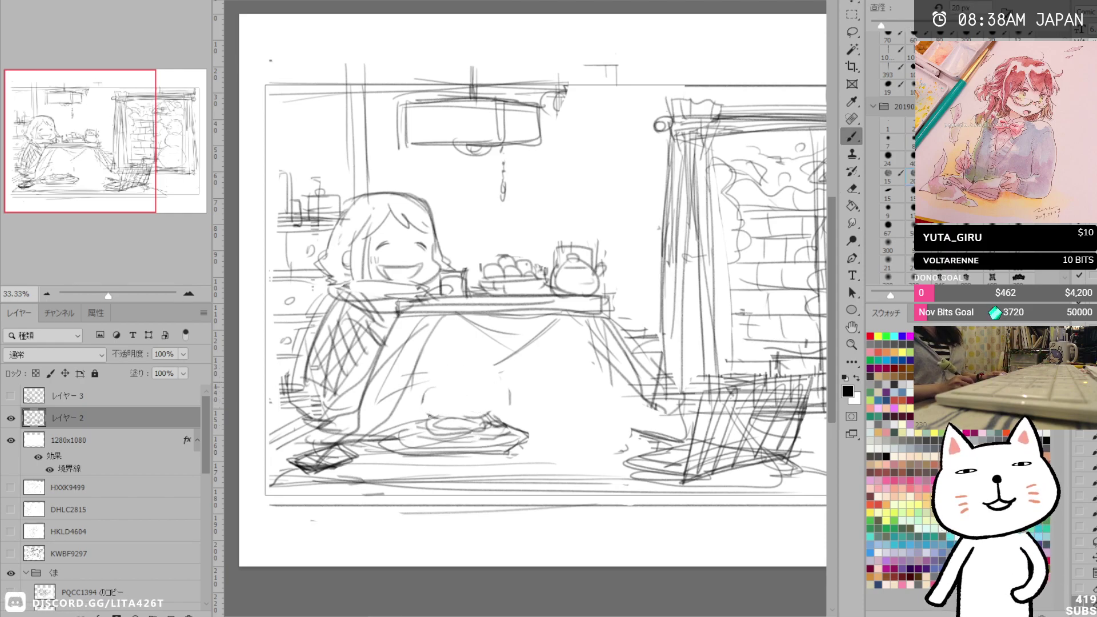
mouse_move(429, 382)
left_mouse_down()
mouse_move(484, 378)
mouse_move(495, 402)
left_mouse_up()
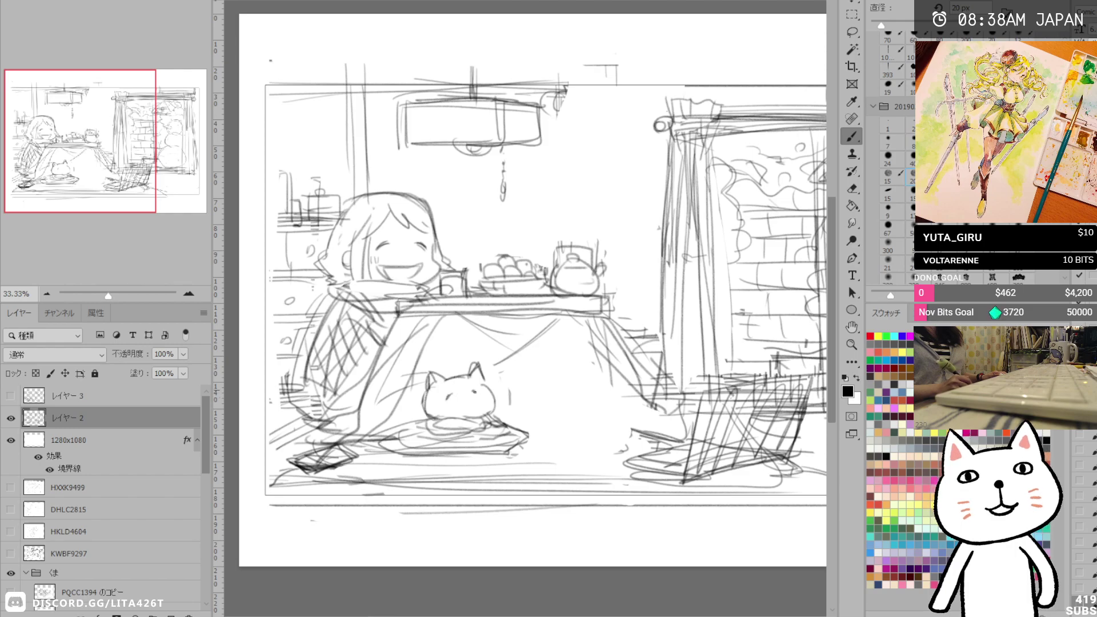
left_click_drag(465, 399, 476, 407)
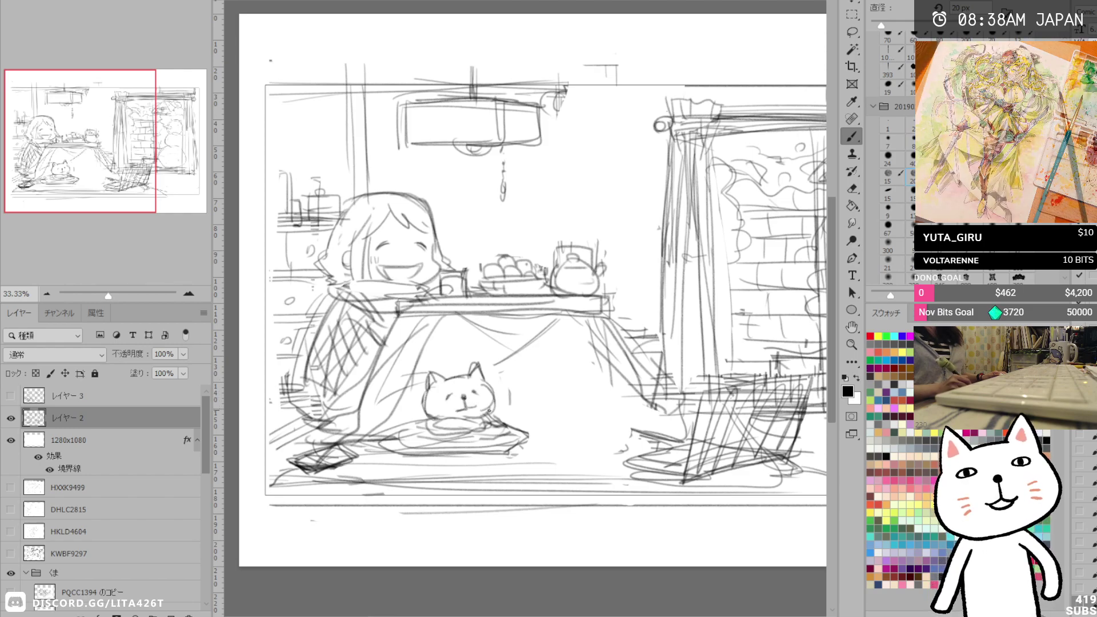
Tidy the cat's paws and cushion, and redraw the kotatsu quilt's bottom hem to the right of the cat.
key("e")
mouse_move(480, 429)
left_mouse_down()
mouse_move(435, 423)
mouse_move(519, 425)
mouse_move(505, 455)
mouse_move(524, 434)
mouse_move(510, 446)
left_mouse_up()
key("b")
key("e")
key("b")
mouse_move(470, 452)
left_mouse_down()
mouse_move(497, 450)
mouse_move(391, 441)
left_mouse_up()
left_click_drag(504, 423, 631, 436)
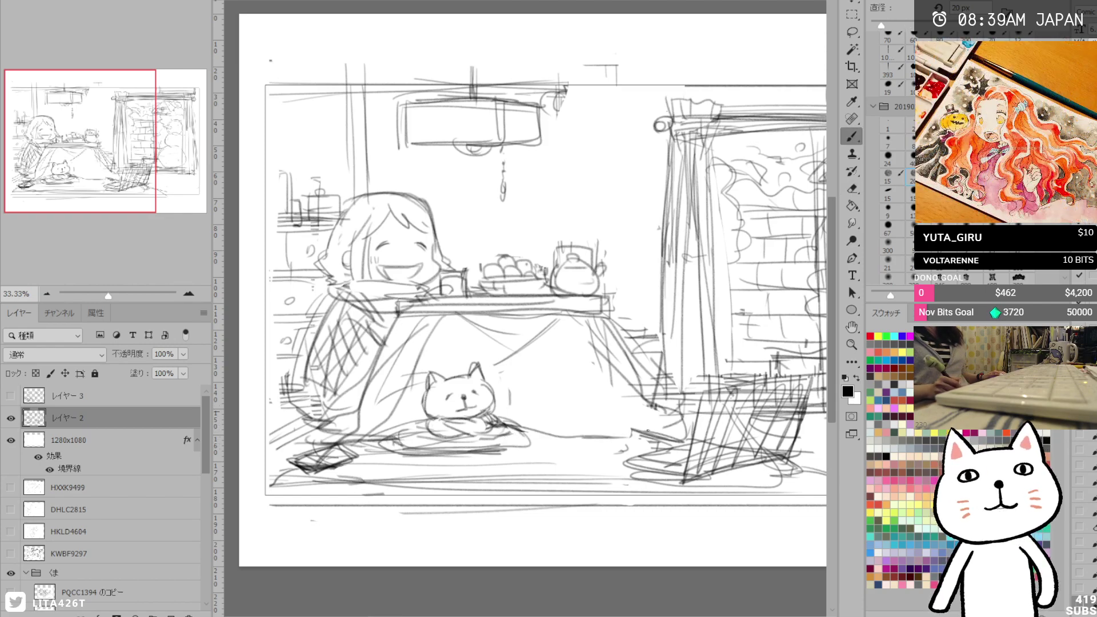
mouse_move(517, 438)
left_mouse_down()
mouse_move(648, 435)
mouse_move(510, 446)
left_mouse_up()
Draw the floor edge line below the window and a slanted corner line beneath the right curtain.
mouse_move(449, 462)
left_mouse_down()
mouse_move(624, 459)
mouse_move(450, 440)
left_mouse_up()
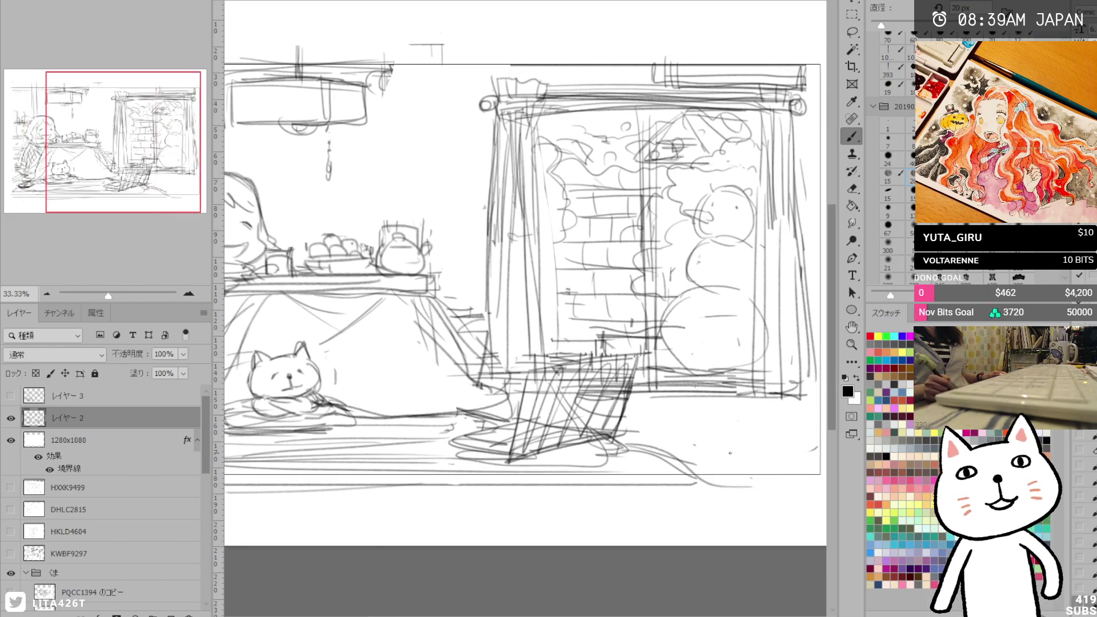
scroll(520, 268, "right", 2)
left_click_drag(595, 429, 771, 424)
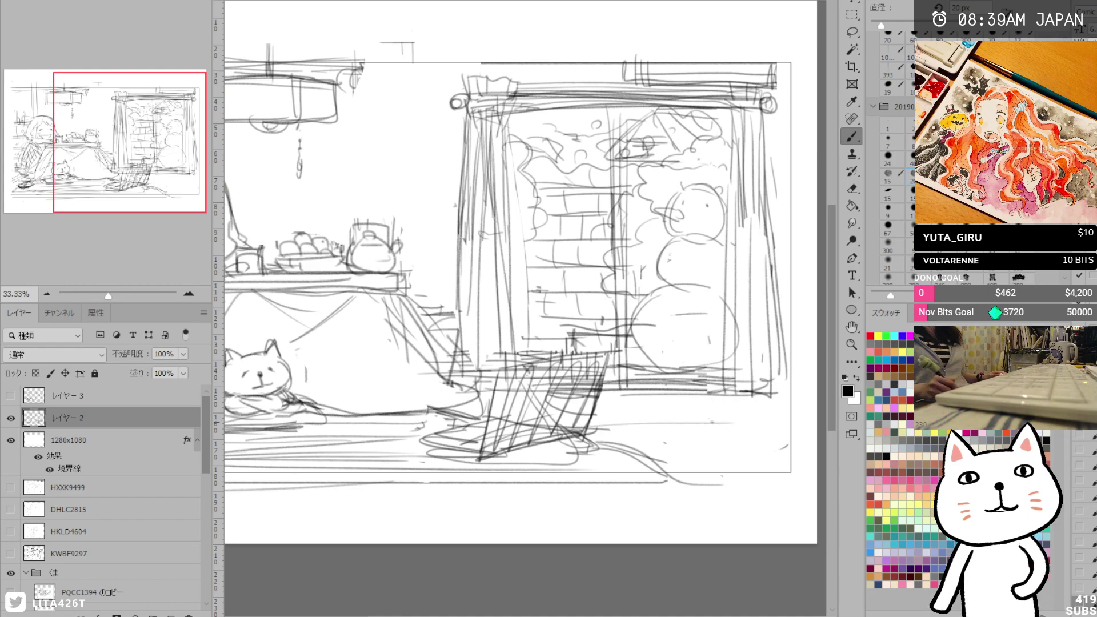
left_click_drag(588, 430, 781, 430)
left_click_drag(752, 396, 807, 432)
left_click_drag(706, 428, 804, 432)
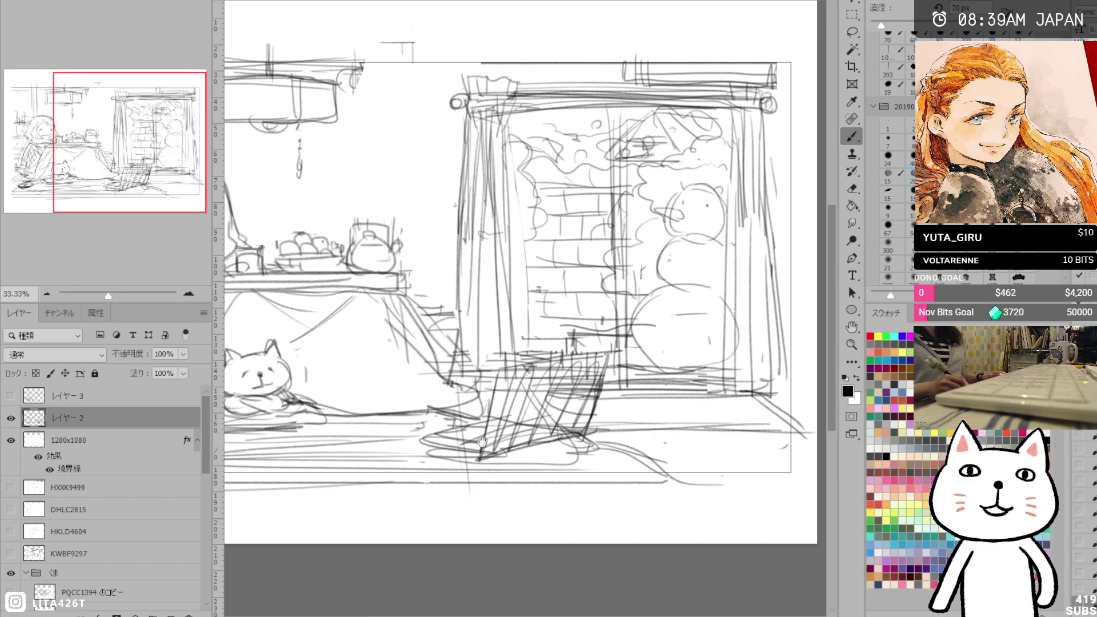
Sketch a tall narrow stand in front of the left curtain, then erase it.
left_click_drag(498, 439, 693, 437)
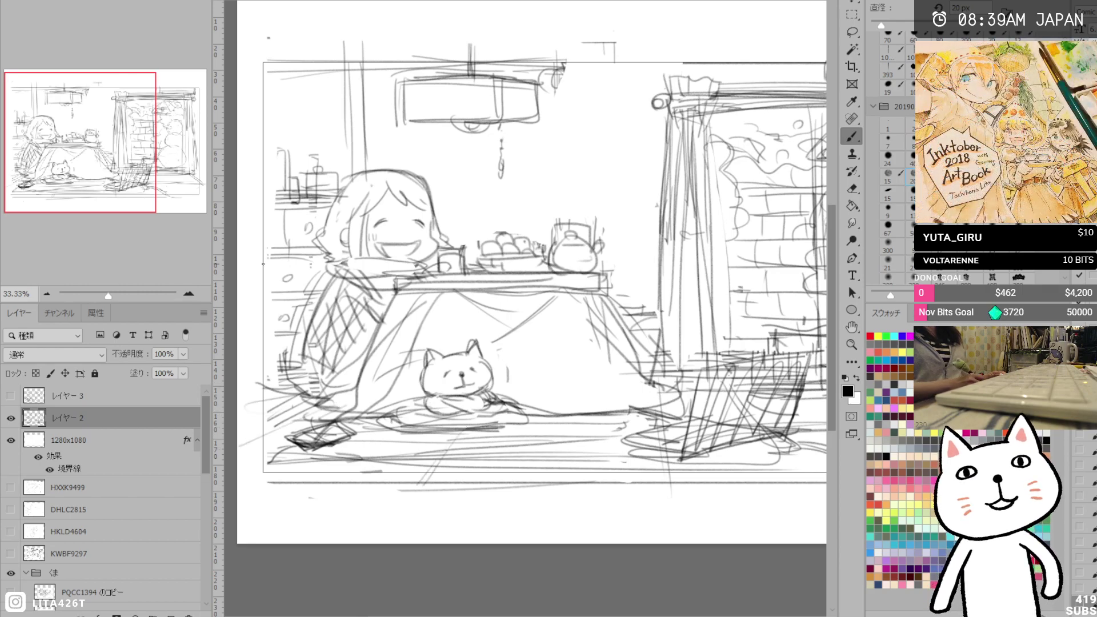
left_click_drag(552, 297, 466, 301)
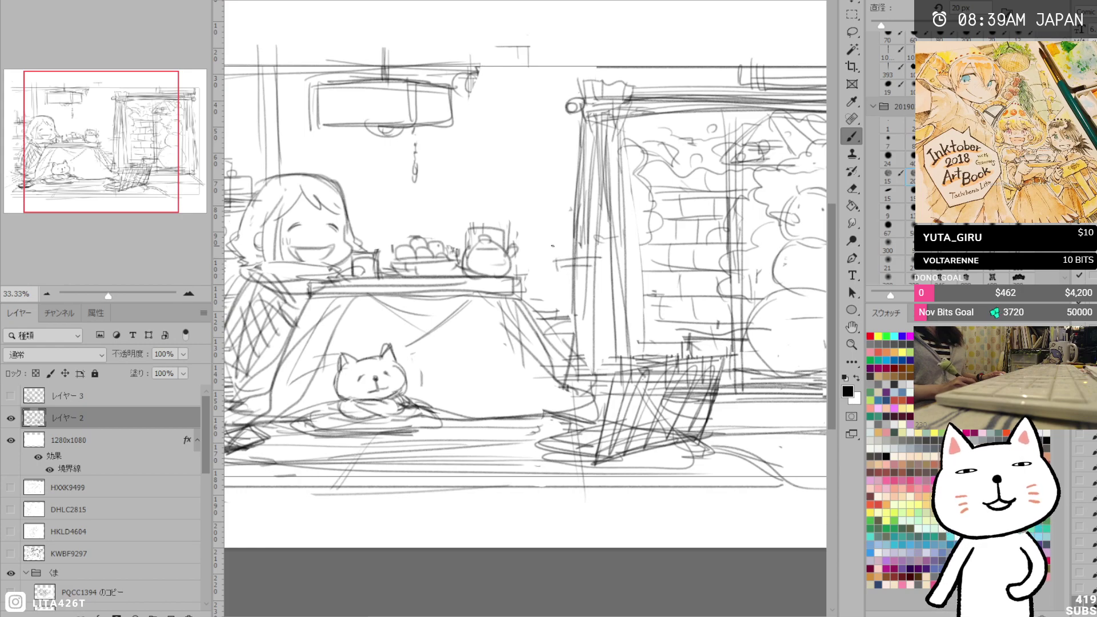
left_click_drag(598, 259, 603, 364)
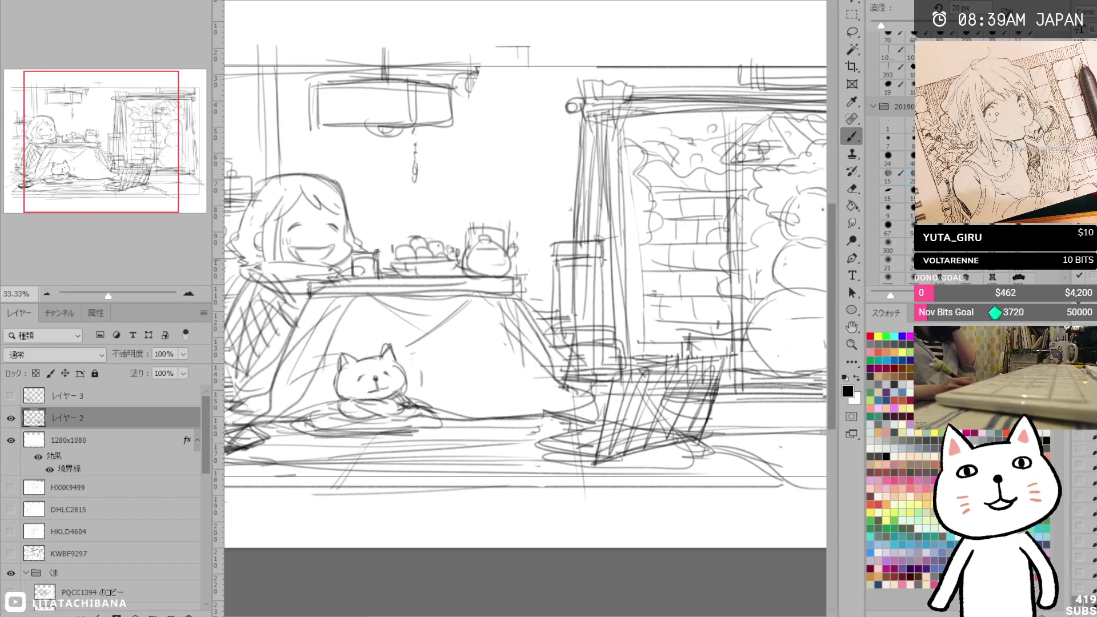
key("e")
mouse_move(562, 240)
left_mouse_down()
mouse_move(550, 330)
mouse_move(577, 345)
left_mouse_up()
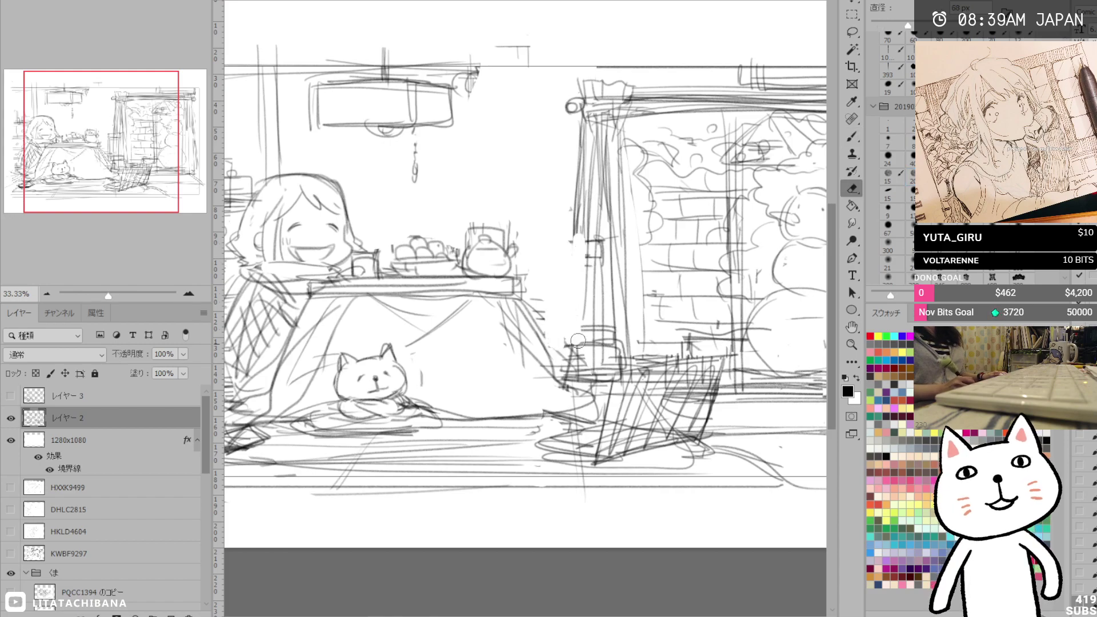
mouse_move(598, 247)
left_mouse_down()
mouse_move(605, 373)
mouse_move(583, 374)
mouse_move(620, 368)
left_mouse_up()
Redraw the lower part of the left curtain with long folds and a hem near the floor.
key("b")
mouse_move(577, 194)
left_mouse_down()
mouse_move(572, 362)
mouse_move(600, 342)
left_mouse_up()
left_click_drag(620, 266, 617, 368)
left_click_drag(551, 380, 625, 365)
Draw a rounded pipe hanging from the right end of the box-shaped unit above the curtain rod.
left_click_drag(489, 404, 578, 399)
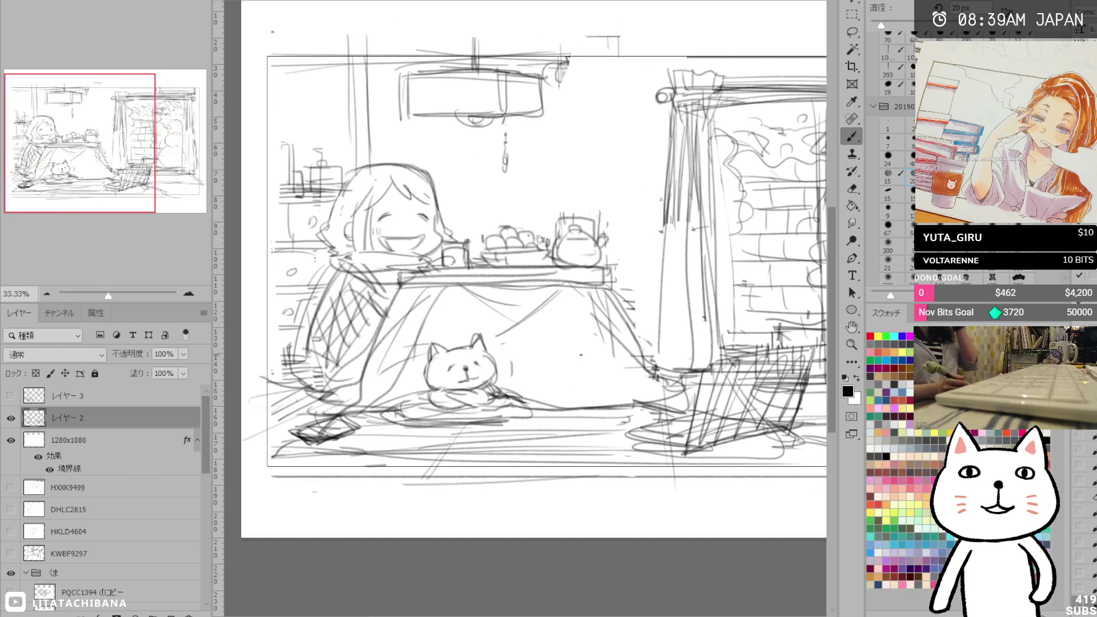
left_click_drag(648, 311, 377, 333)
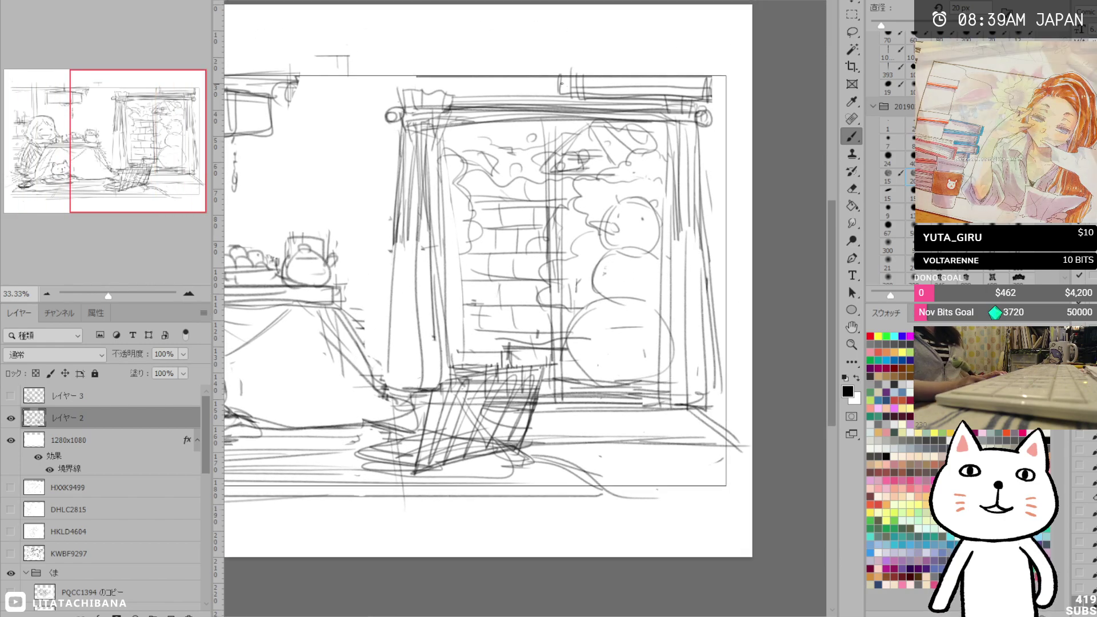
mouse_move(713, 80)
left_mouse_down()
mouse_move(724, 80)
mouse_move(715, 105)
mouse_move(722, 88)
left_mouse_up()
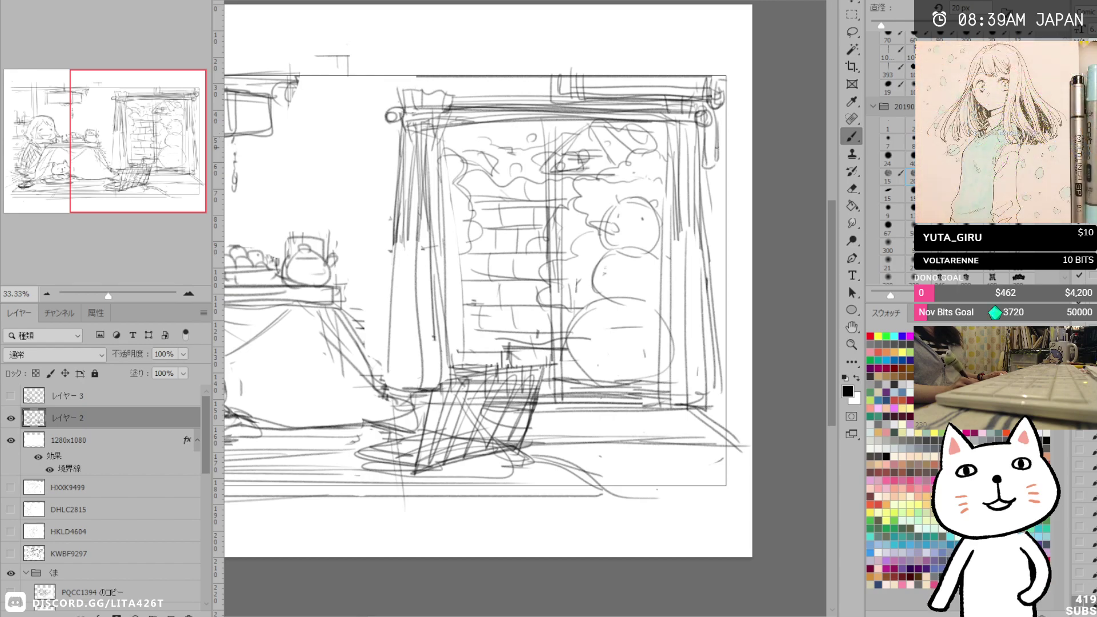
key("e")
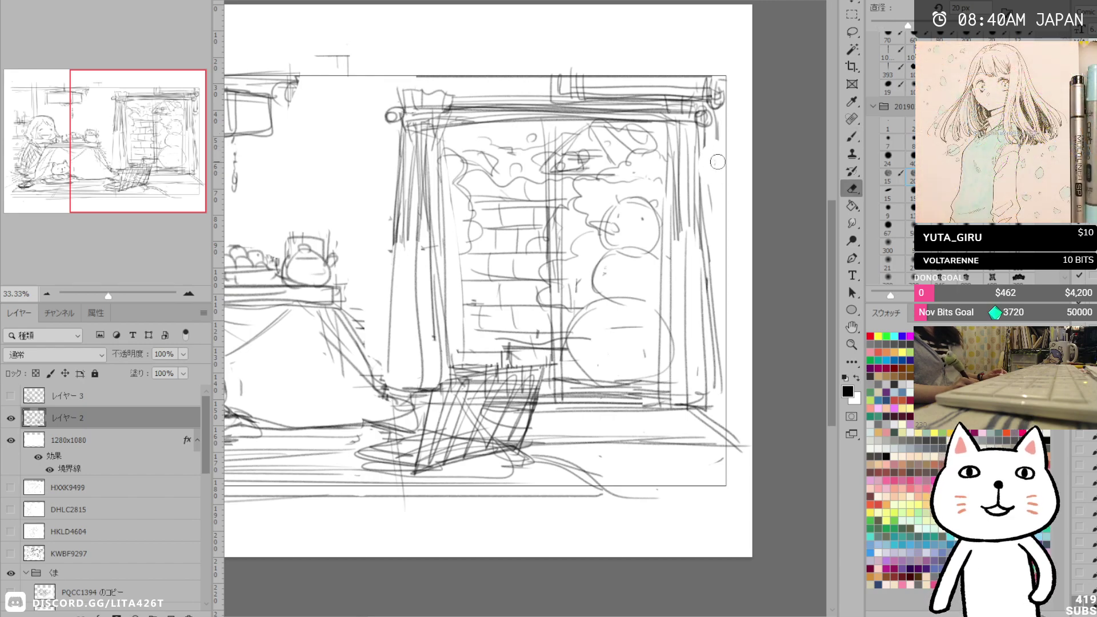
key("b")
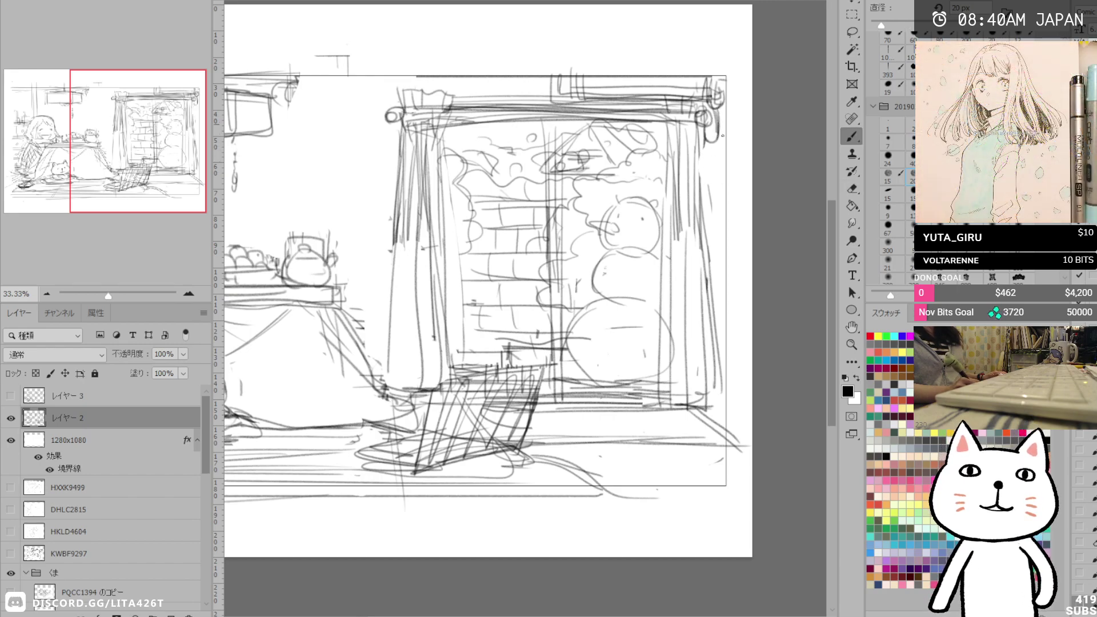
left_click_drag(720, 129, 703, 153)
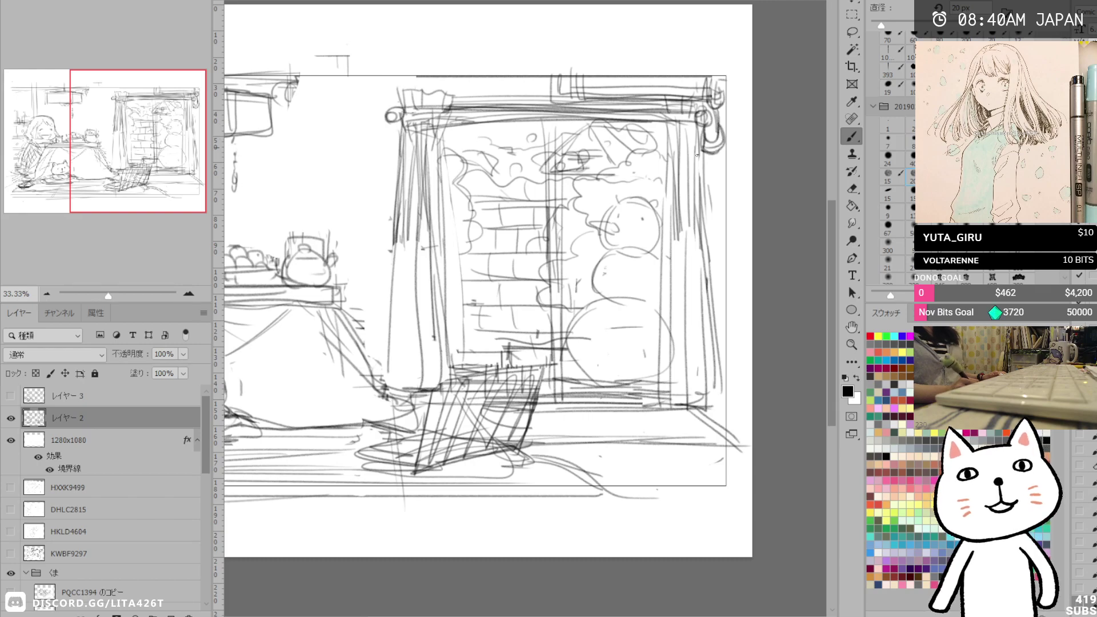
Sharpen the crosshatched panel in the right foreground and draw a low flat stand with side edges beneath it.
mouse_move(439, 380)
left_mouse_down()
mouse_move(606, 343)
mouse_move(629, 353)
left_mouse_up()
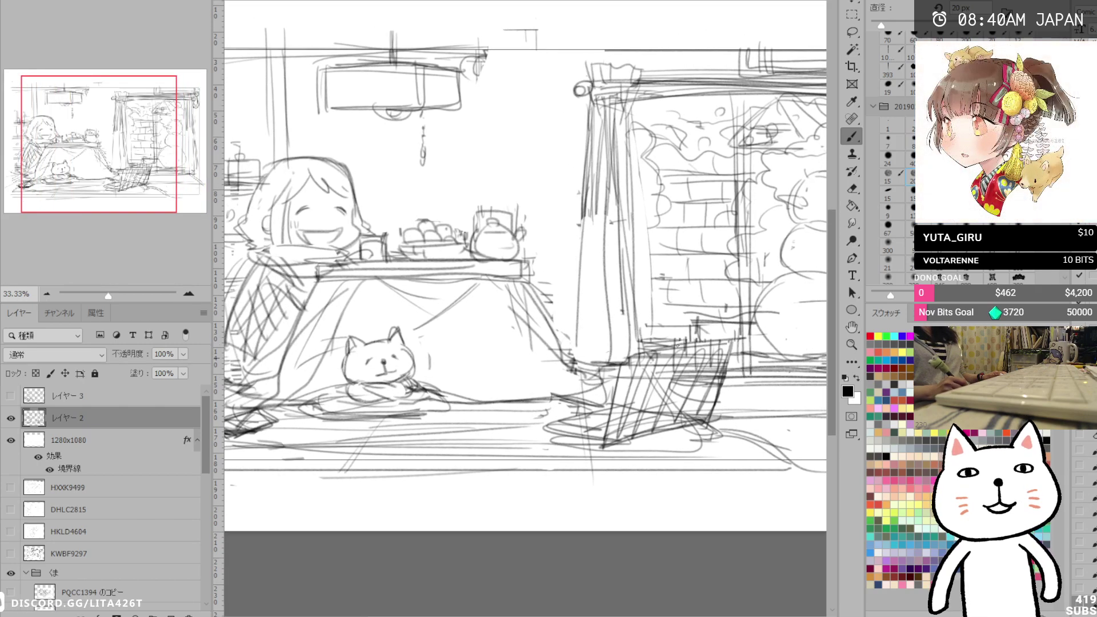
left_click_drag(674, 417, 614, 429)
left_click_drag(436, 398, 593, 416)
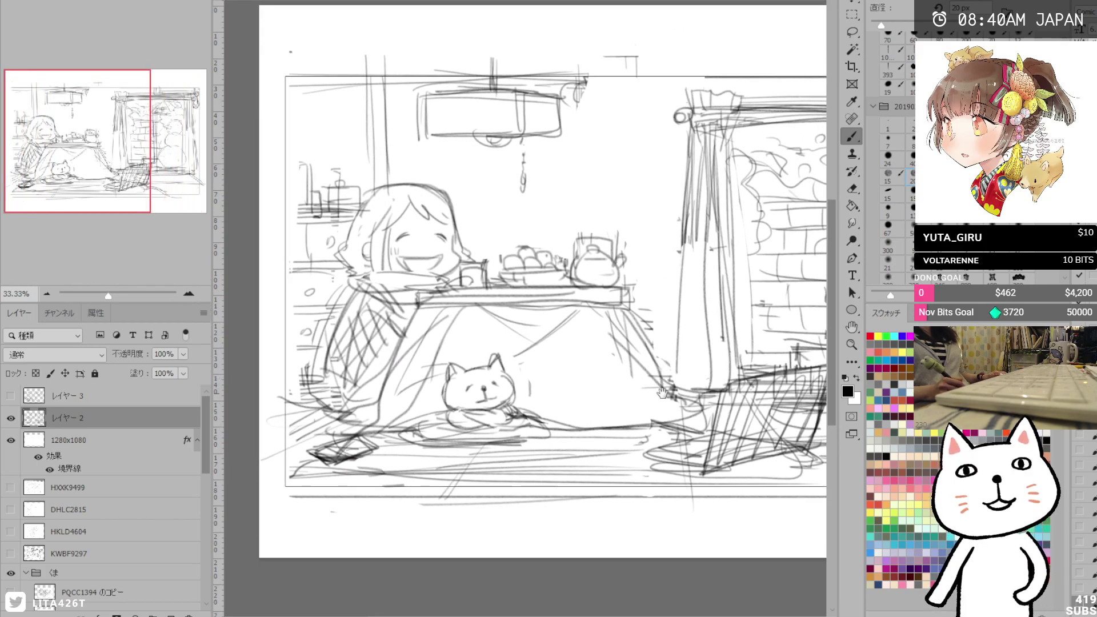
left_click_drag(672, 396, 590, 379)
mouse_move(561, 440)
left_mouse_down()
mouse_move(620, 453)
mouse_move(629, 469)
mouse_move(711, 450)
left_mouse_up()
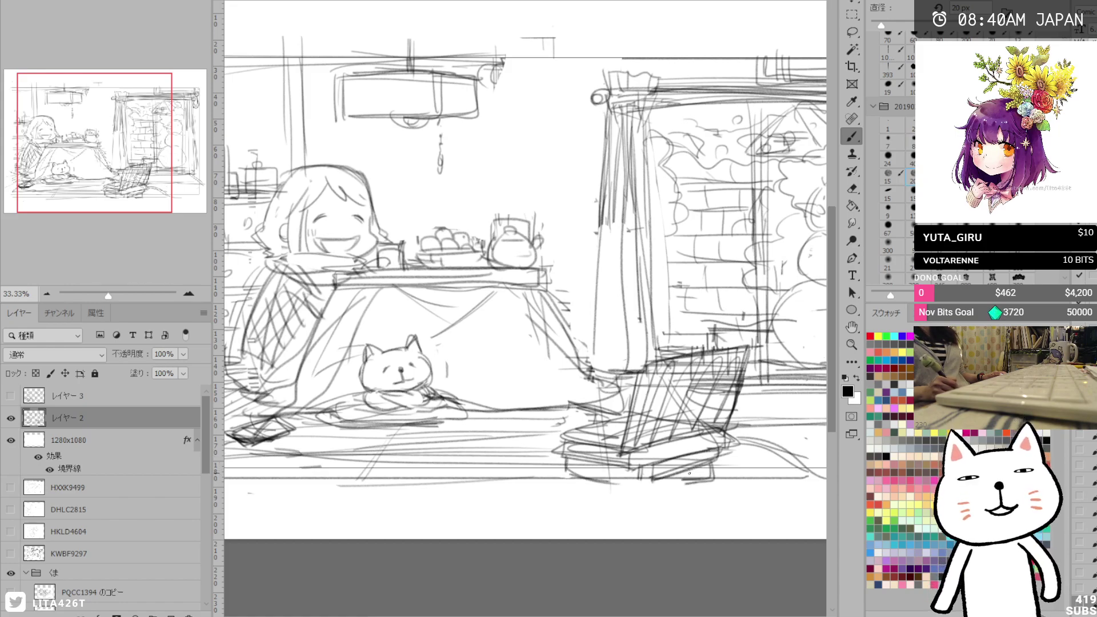
left_click_drag(718, 458, 717, 479)
left_click_drag(716, 459, 714, 482)
left_click_drag(565, 457, 620, 481)
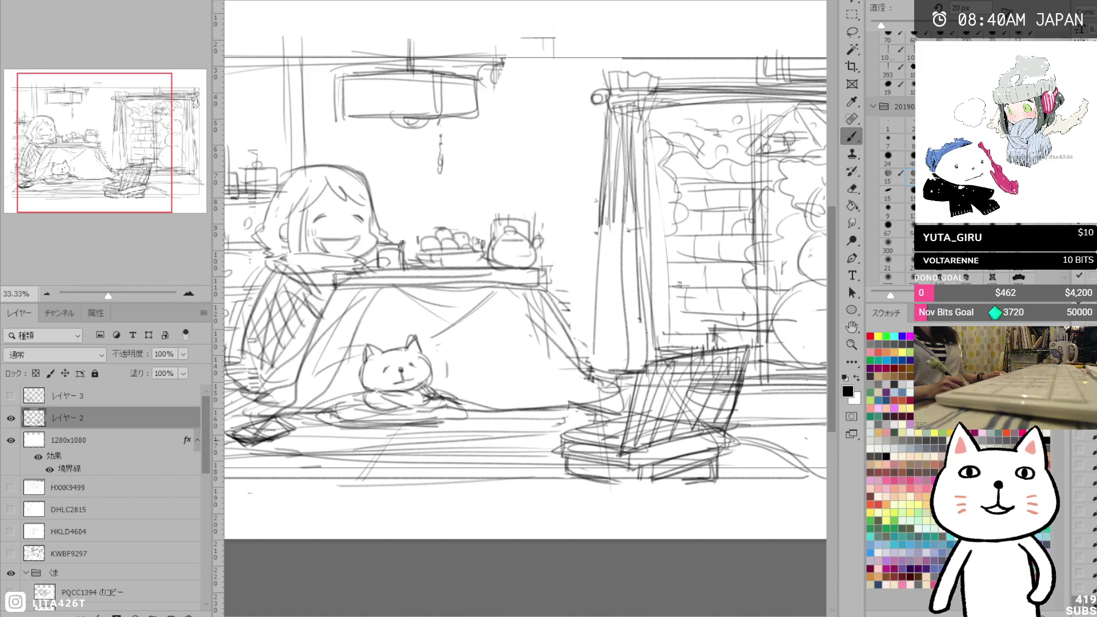
mouse_move(640, 429)
left_mouse_down()
mouse_move(593, 457)
mouse_move(603, 451)
left_mouse_up()
left_click_drag(534, 454, 583, 464)
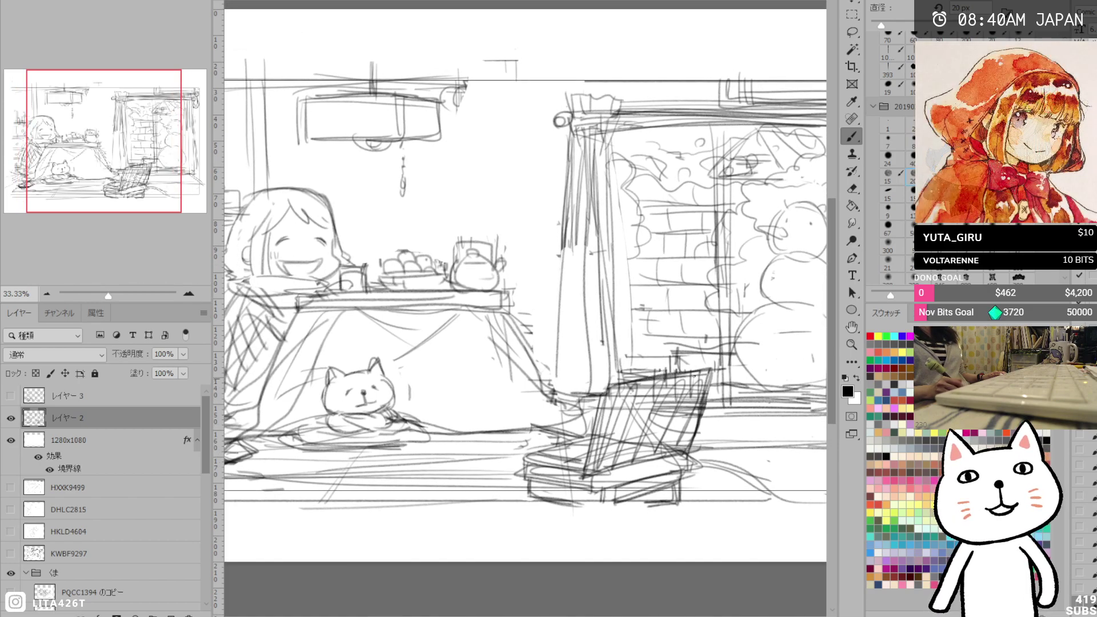
Redraw the teapot's spout on the kotatsu tabletop and clean up the lines around it.
left_click_drag(619, 434, 713, 445)
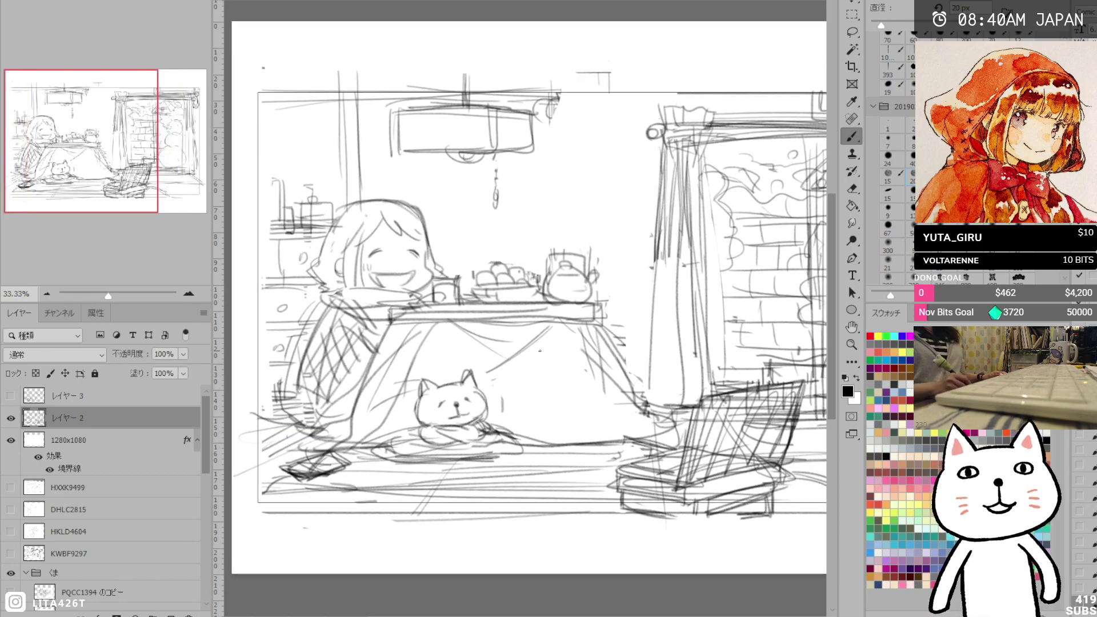
mouse_move(588, 281)
left_mouse_down()
mouse_move(579, 300)
mouse_move(597, 281)
mouse_move(603, 295)
left_mouse_up()
key("e")
key("b")
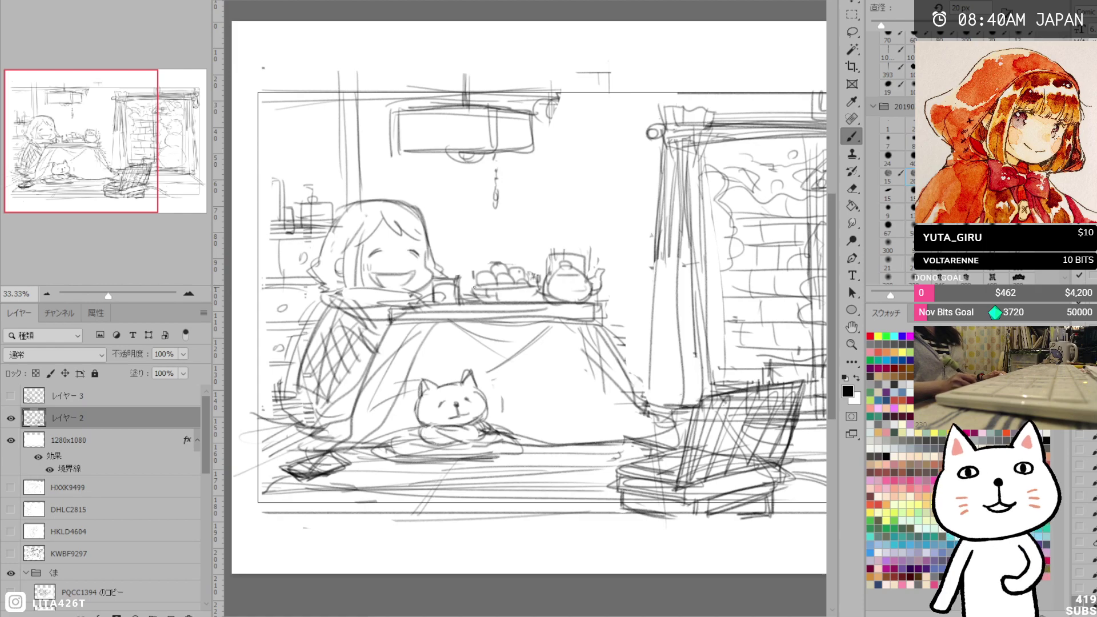
Draw the girl's hand around the mug and refine her sleeve resting on the tabletop.
mouse_move(435, 275)
left_mouse_down()
mouse_move(416, 302)
mouse_move(431, 297)
mouse_move(415, 301)
mouse_move(437, 286)
mouse_move(430, 295)
mouse_move(444, 297)
mouse_move(413, 304)
mouse_move(437, 304)
mouse_move(395, 307)
left_mouse_up()
key("e")
key("b")
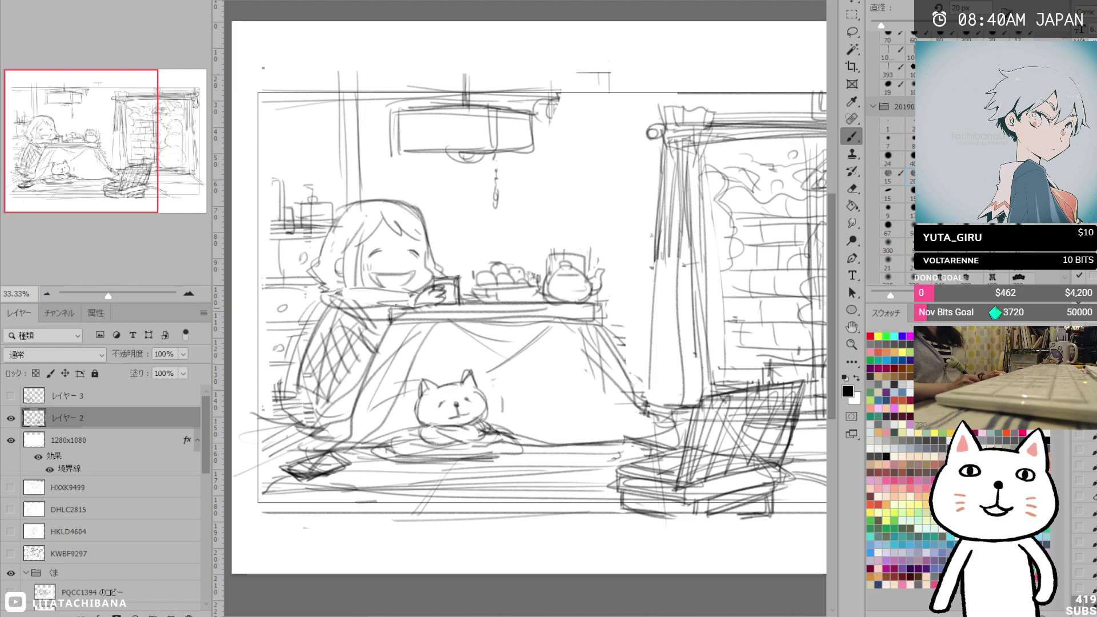
mouse_move(391, 309)
left_mouse_down()
mouse_move(393, 322)
mouse_move(346, 304)
mouse_move(409, 290)
left_mouse_up()
key("e")
key("b")
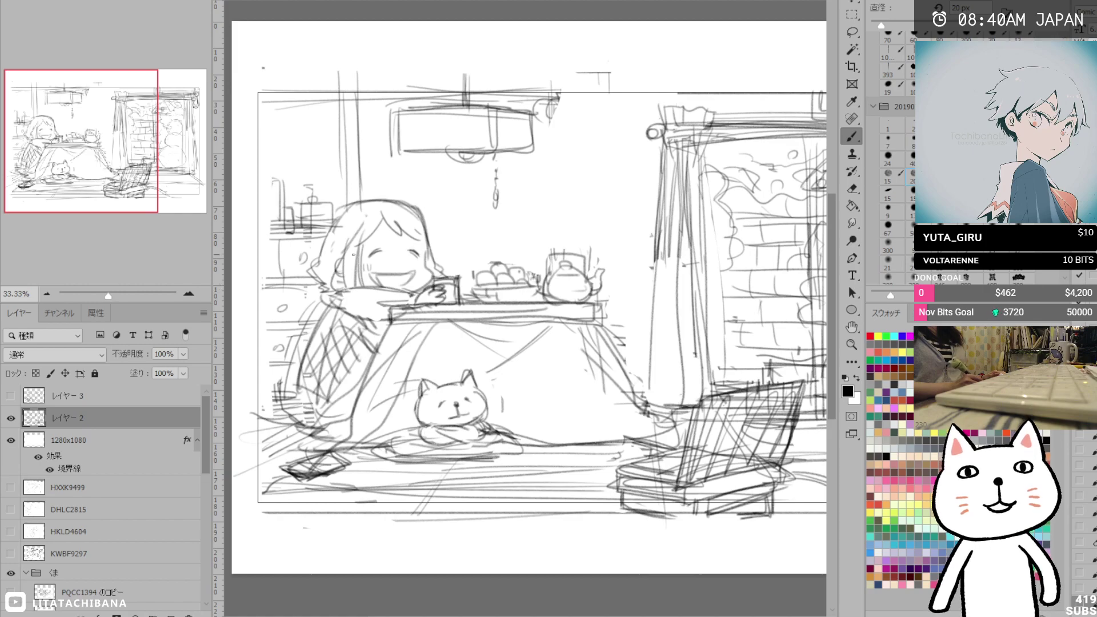
Erase the sleeve lines below the girl's chin along with her closed eyes and open mouth.
key("e")
mouse_move(331, 313)
left_mouse_down()
mouse_move(353, 317)
mouse_move(352, 293)
mouse_move(384, 293)
left_mouse_up()
key("b")
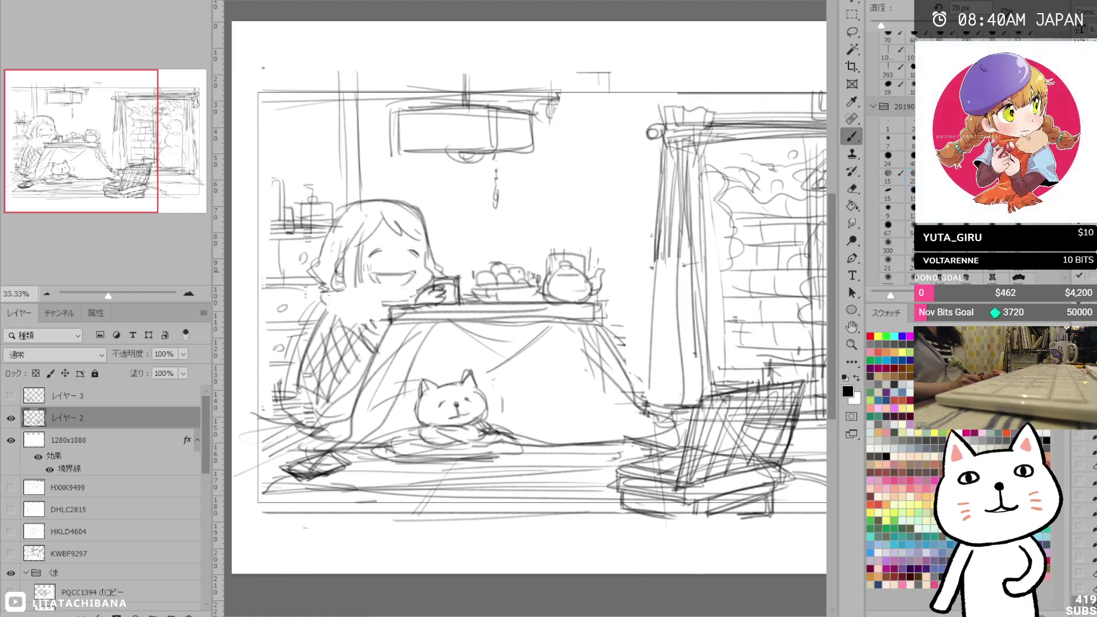
key("e")
key("b")
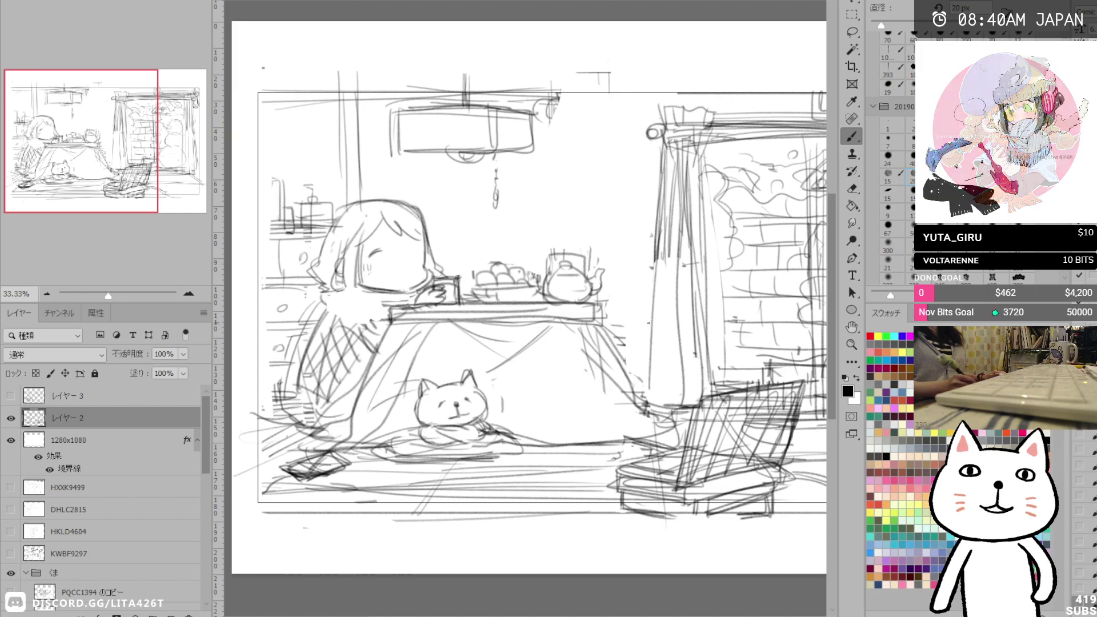
key("z")
left_click(408, 284)
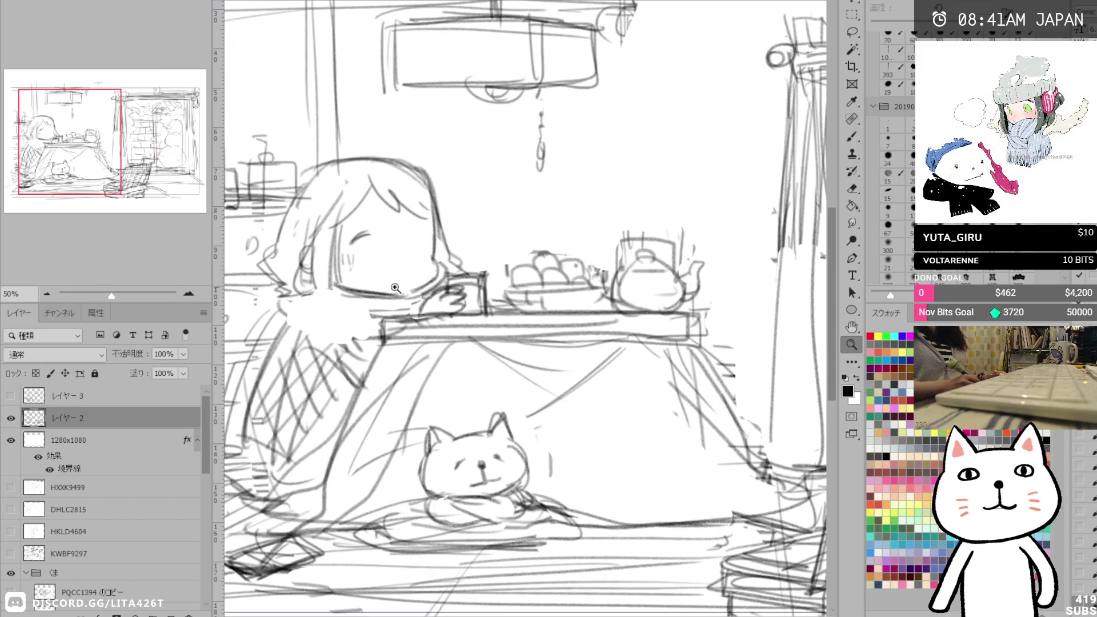
key("e")
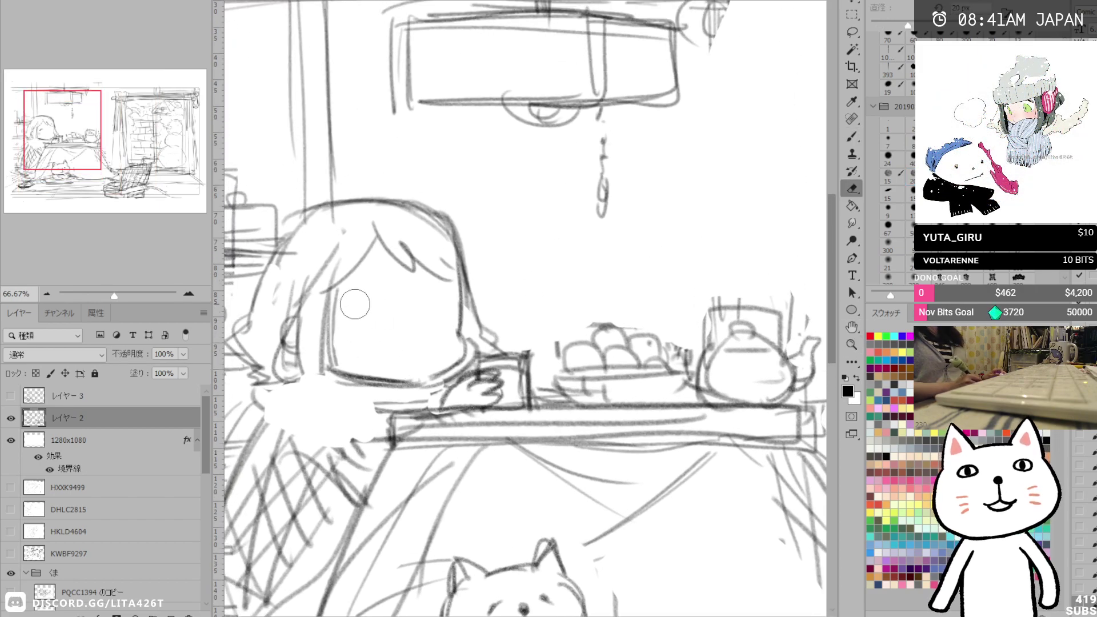
Draw the girl's face with round open eyes, raised eyebrows and a small closed smile.
key("b")
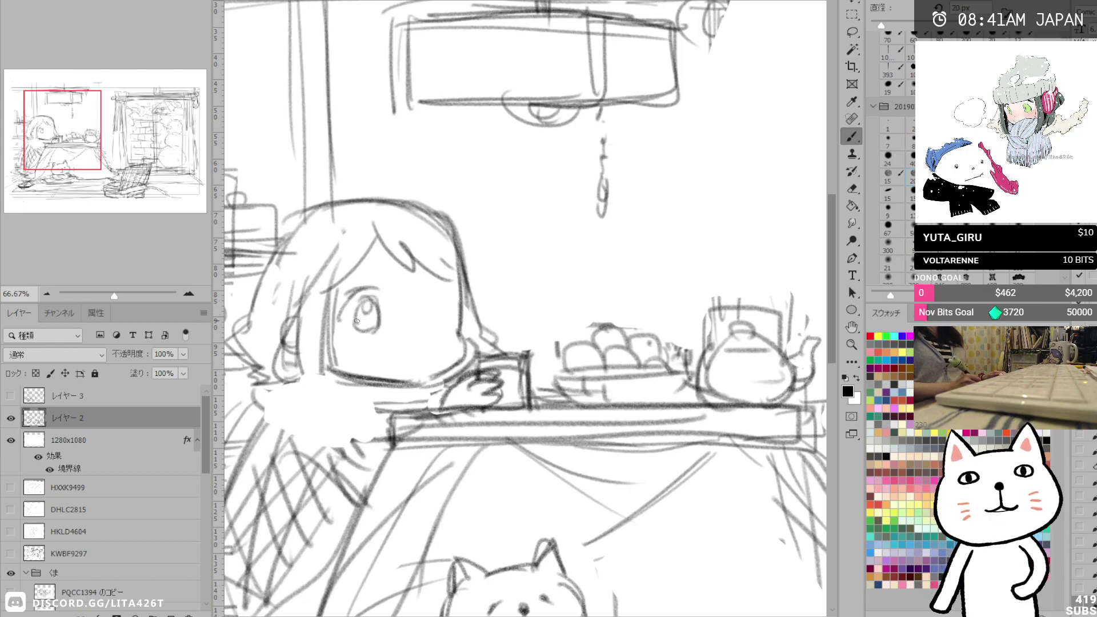
left_click_drag(433, 301, 427, 305)
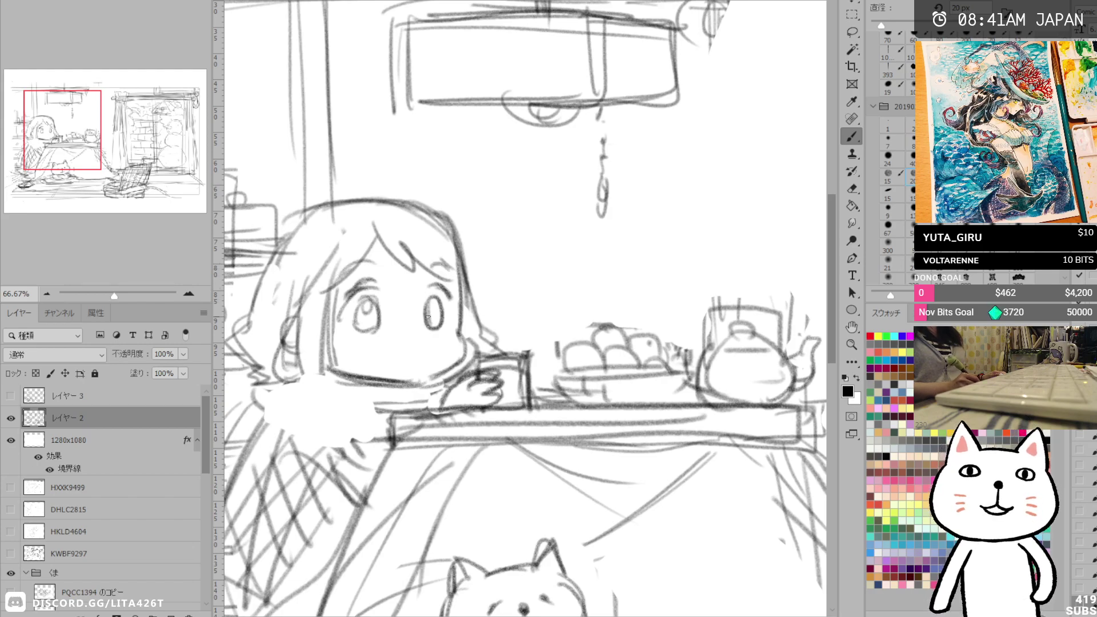
left_click_drag(435, 310, 433, 302)
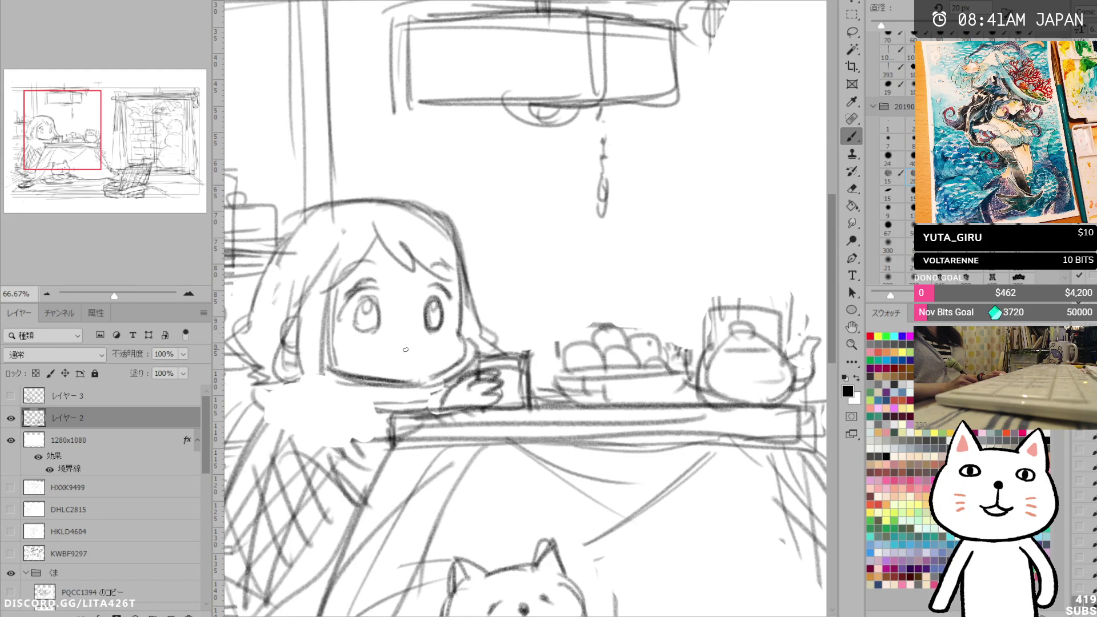
mouse_move(377, 359)
left_mouse_down()
mouse_move(401, 370)
mouse_move(430, 355)
mouse_move(407, 367)
mouse_move(378, 357)
mouse_move(428, 356)
left_mouse_up()
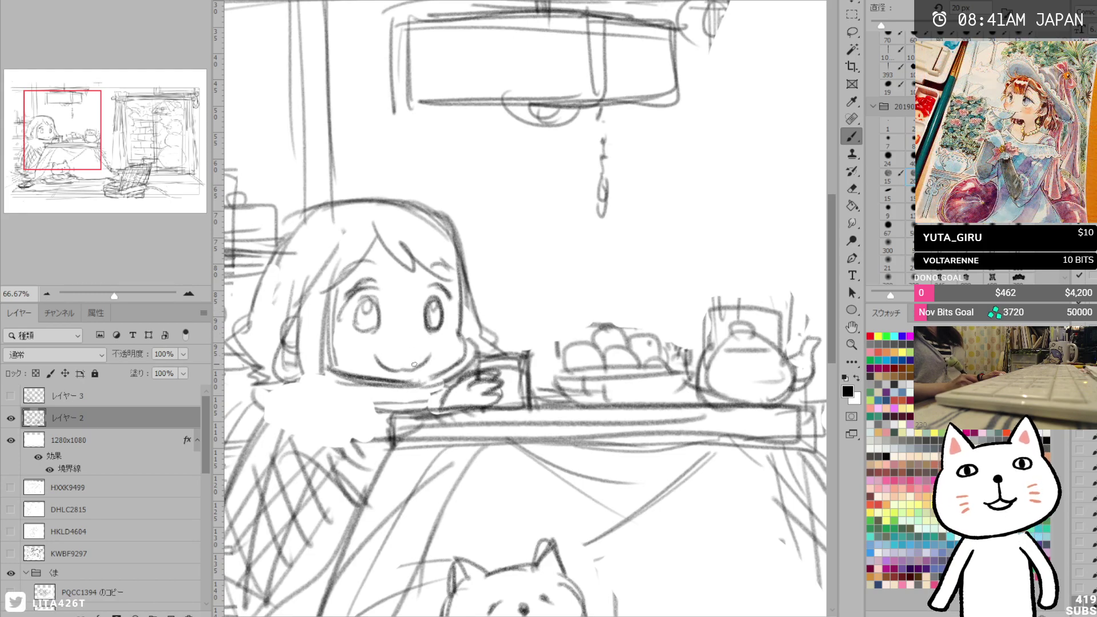
left_click_drag(457, 288, 462, 351)
left_click_drag(357, 327, 377, 328)
Redraw the scarf-like collar beneath the girl's chin and clean up the lines where it meets the tabletop.
mouse_move(273, 386)
left_mouse_down()
mouse_move(262, 420)
mouse_move(337, 424)
mouse_move(294, 426)
mouse_move(341, 403)
left_mouse_up()
key("ctrl+z")
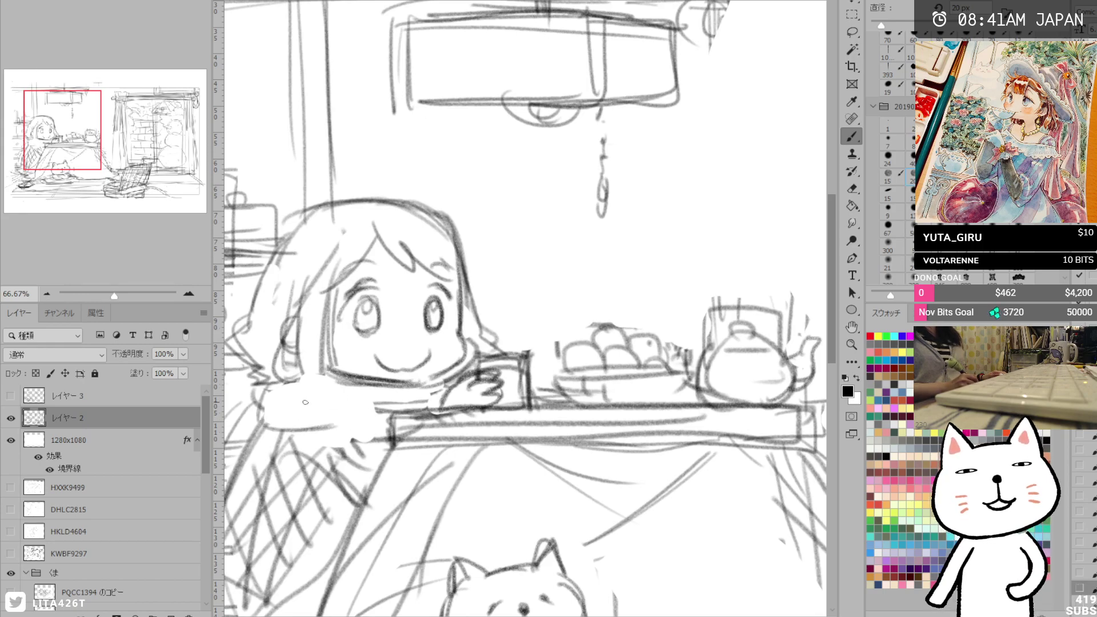
mouse_move(411, 382)
left_mouse_down()
mouse_move(310, 378)
mouse_move(366, 339)
mouse_move(394, 420)
left_mouse_up()
left_click_drag(405, 357, 394, 468)
key("e")
mouse_move(386, 371)
left_mouse_down()
mouse_move(390, 421)
mouse_move(394, 389)
mouse_move(380, 381)
mouse_move(409, 375)
left_mouse_up()
key("b")
left_click_drag(343, 358, 409, 366)
key("e")
mouse_move(326, 365)
left_mouse_down()
mouse_move(394, 361)
mouse_move(382, 349)
mouse_move(394, 362)
mouse_move(360, 332)
mouse_move(399, 296)
left_mouse_up()
key("b")
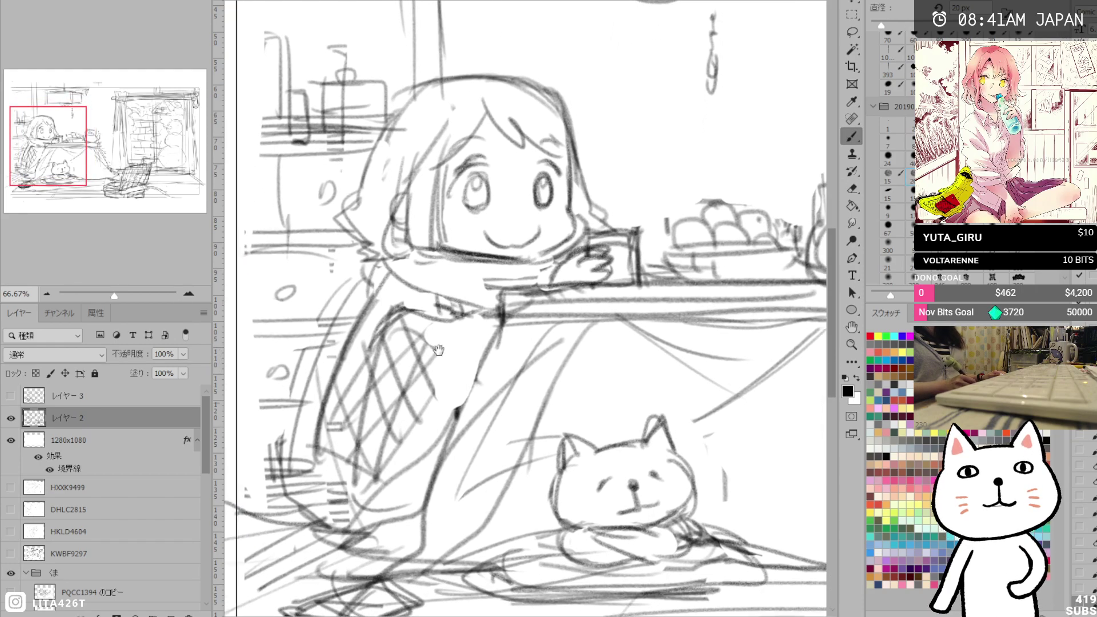
Erase the crosshatching on the girl's jacket and redraw the sleeve's shoulder, inner edge and rounded lower end.
mouse_move(387, 369)
left_mouse_down()
mouse_move(367, 406)
mouse_move(393, 350)
mouse_move(372, 434)
mouse_move(400, 469)
left_mouse_up()
key("e")
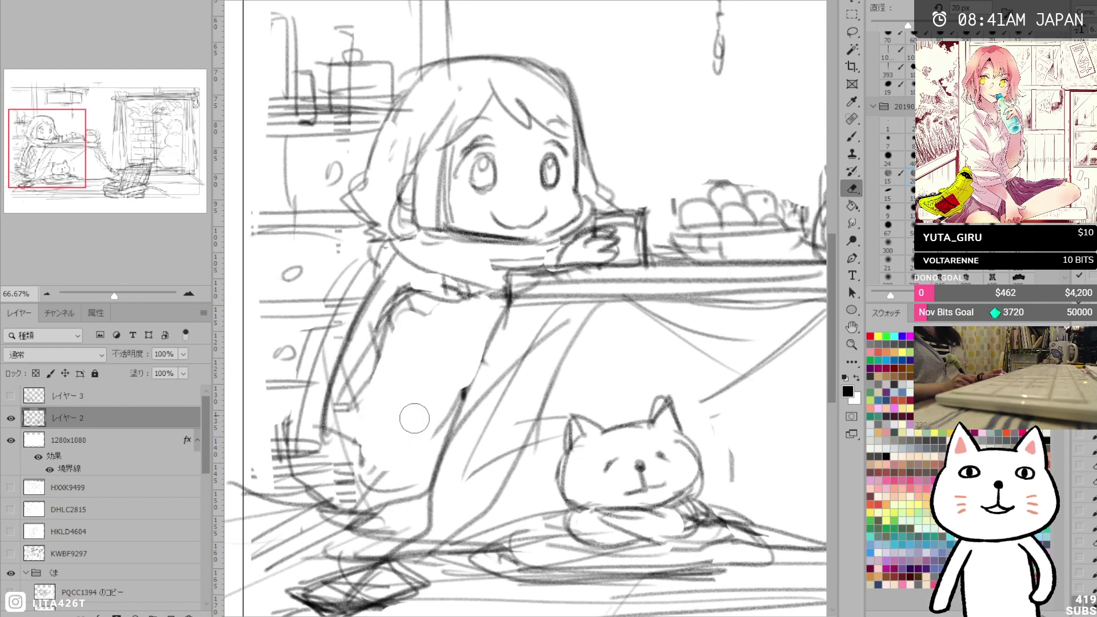
key("b")
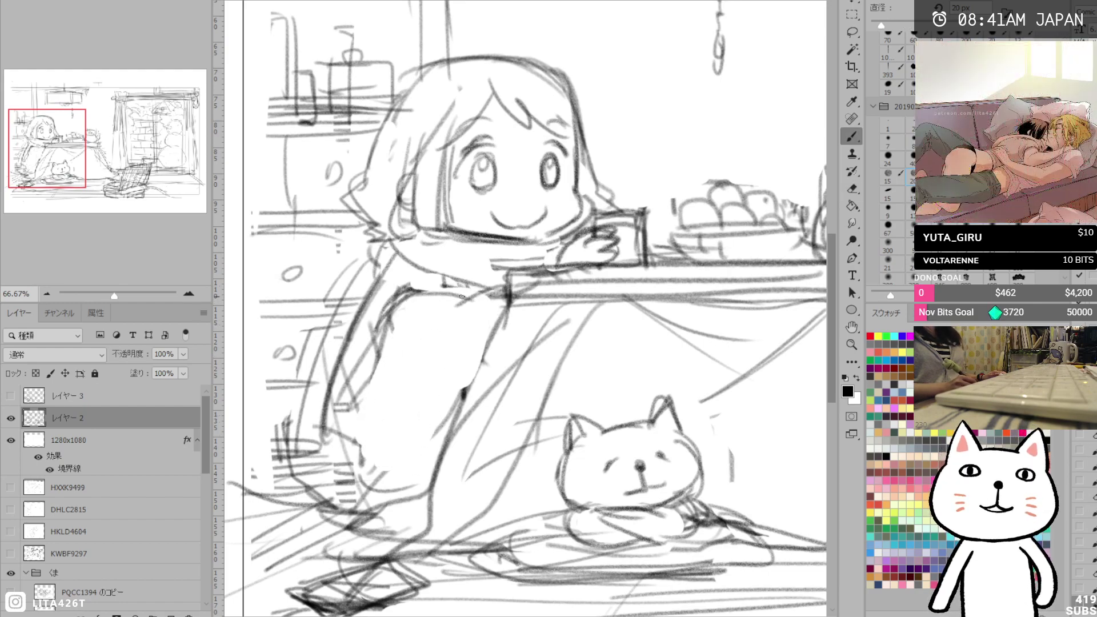
mouse_move(392, 327)
left_mouse_down()
mouse_move(386, 385)
mouse_move(350, 464)
left_mouse_up()
left_click_drag(350, 462, 434, 489)
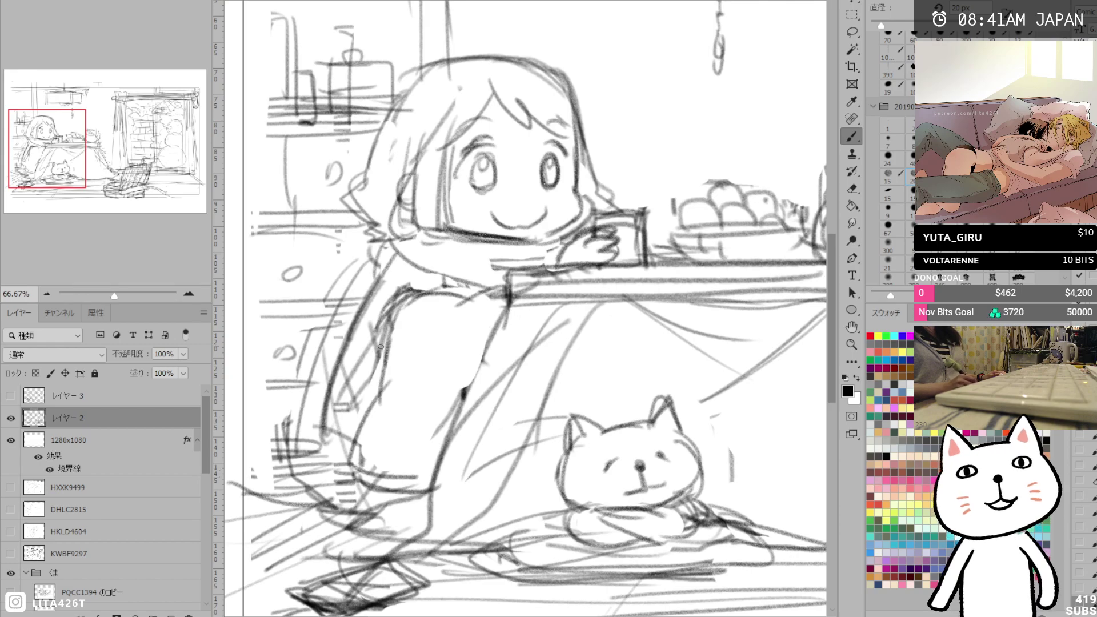
mouse_move(435, 280)
left_mouse_down()
mouse_move(445, 298)
mouse_move(469, 296)
mouse_move(381, 342)
left_mouse_up()
key("e")
left_click_drag(417, 294, 386, 353)
key("b")
Rework the girl's jacket outline from the collar down, erasing stray side lines and drawing a smoother back curve.
mouse_move(439, 281)
left_mouse_down()
mouse_move(406, 310)
mouse_move(361, 309)
mouse_move(302, 464)
mouse_move(377, 500)
left_mouse_up()
key("e")
left_click_drag(375, 337, 314, 457)
mouse_move(374, 366)
left_mouse_down()
mouse_move(342, 459)
mouse_move(348, 491)
left_mouse_up()
key("b")
left_click_drag(302, 439, 354, 491)
mouse_move(343, 400)
left_mouse_down()
mouse_move(394, 482)
mouse_move(429, 489)
mouse_move(331, 511)
left_mouse_up()
Sketch dense horizontal strokes beneath the girl to form the floor cushion she sits on.
left_click_drag(403, 524, 273, 525)
mouse_move(375, 521)
left_mouse_down()
mouse_move(299, 499)
mouse_move(413, 526)
left_mouse_up()
left_click_drag(282, 529, 417, 536)
left_click_drag(284, 532, 409, 535)
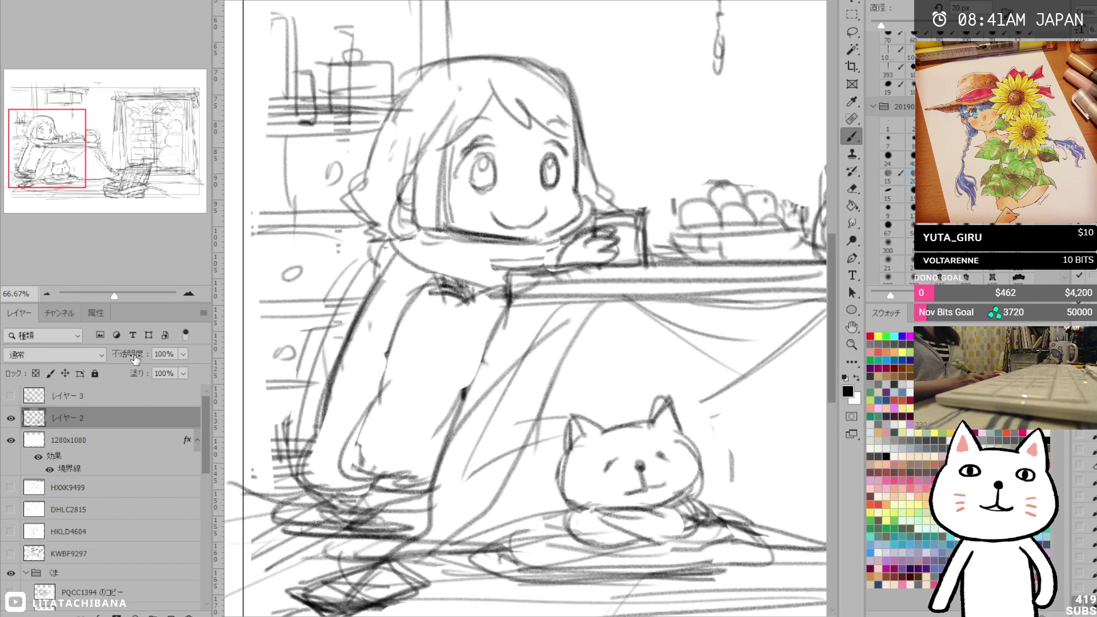
Add small hash-mark patterns to the girl's jacket and draw upright books on the shelf behind her.
left_click_drag(113, 301, 111, 300)
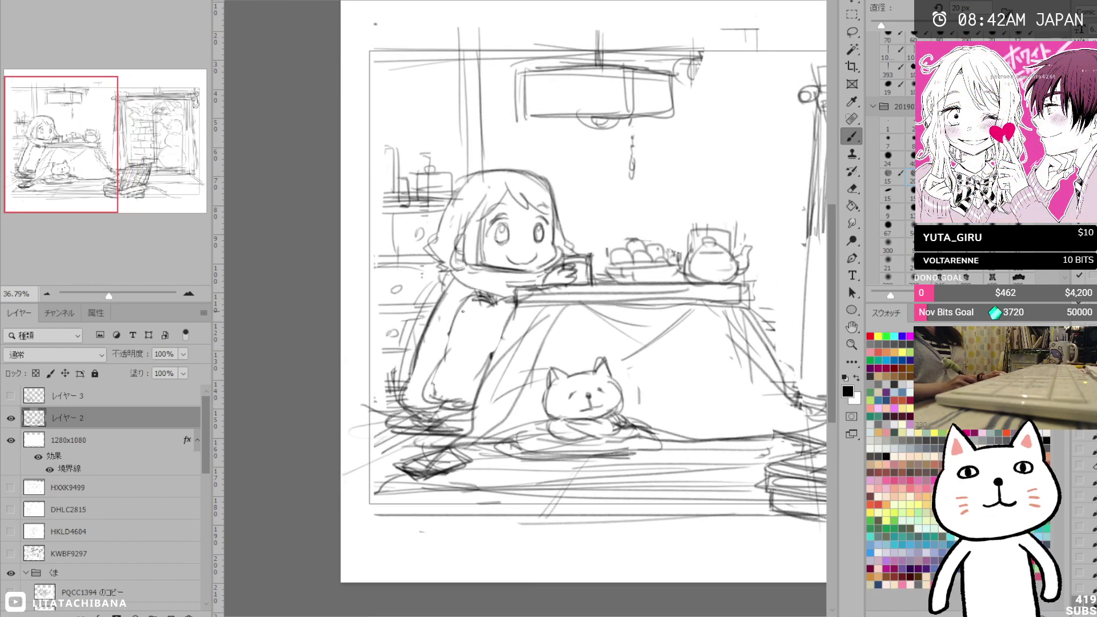
mouse_move(466, 308)
left_mouse_down()
mouse_move(474, 338)
mouse_move(493, 311)
mouse_move(498, 334)
mouse_move(461, 370)
left_mouse_up()
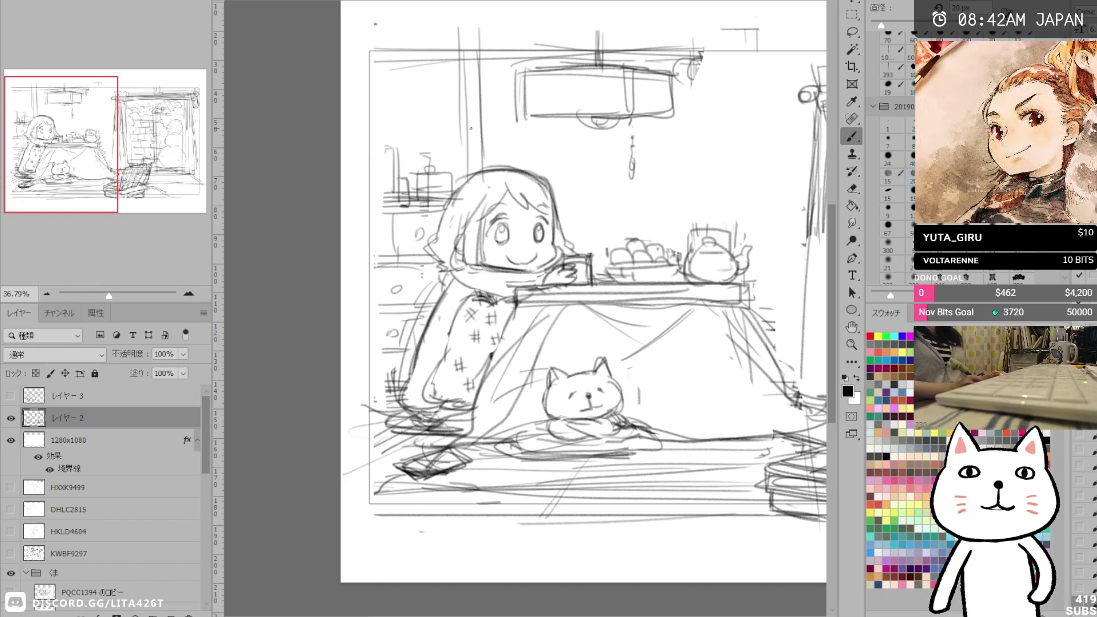
left_click_drag(509, 230, 422, 207)
left_click_drag(281, 178, 351, 175)
left_click_drag(275, 193, 345, 189)
mouse_move(287, 125)
left_mouse_down()
mouse_move(305, 118)
mouse_move(295, 174)
left_mouse_up()
mouse_move(288, 117)
left_mouse_down()
mouse_move(289, 161)
mouse_move(290, 121)
mouse_move(309, 163)
mouse_move(314, 143)
mouse_move(321, 175)
left_mouse_up()
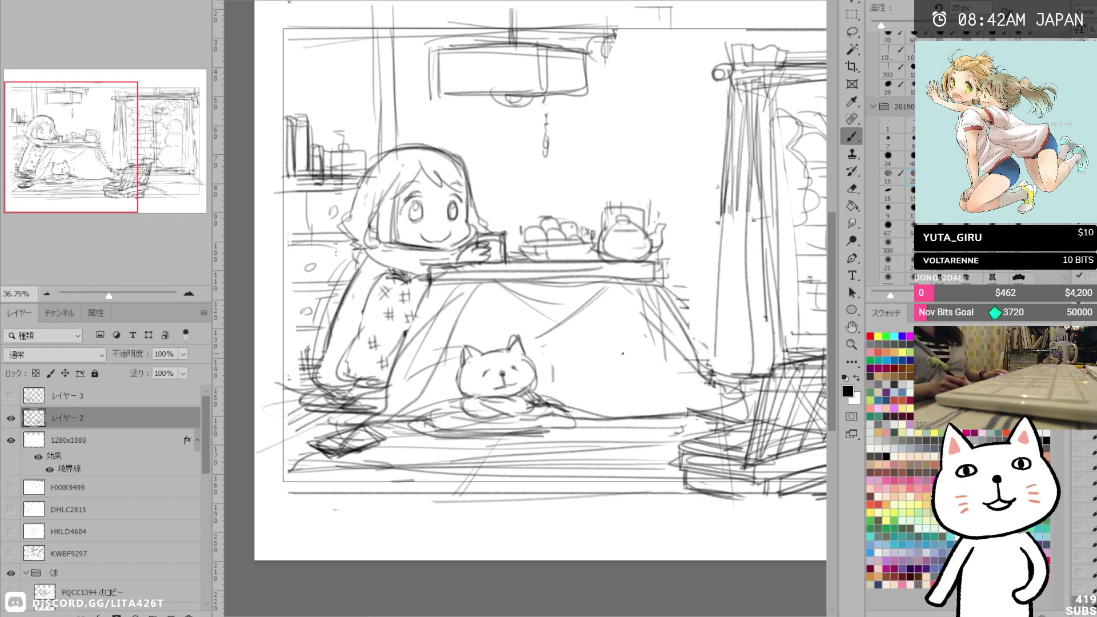
Draw vertical slats on the fruit basket and a small rectangular container between the fruit and the teapot.
left_click_drag(525, 378, 424, 377)
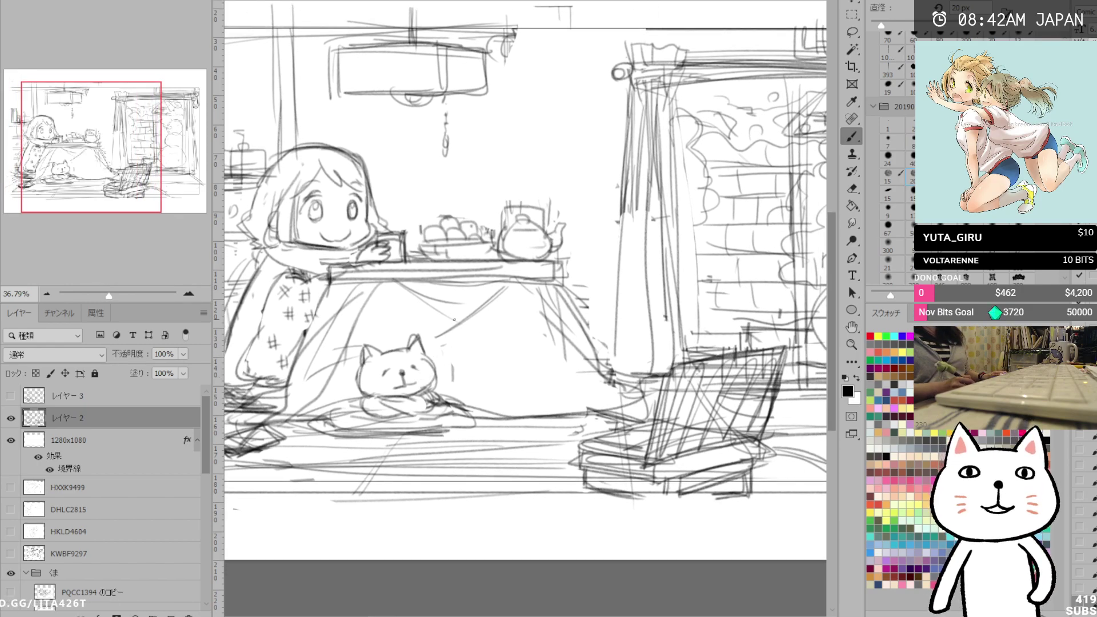
left_click_drag(417, 246, 419, 258)
left_click_drag(425, 247, 433, 259)
mouse_move(439, 248)
left_mouse_down()
mouse_move(440, 259)
mouse_move(454, 259)
left_mouse_up()
mouse_move(460, 247)
left_mouse_down()
mouse_move(457, 259)
mouse_move(494, 246)
left_mouse_up()
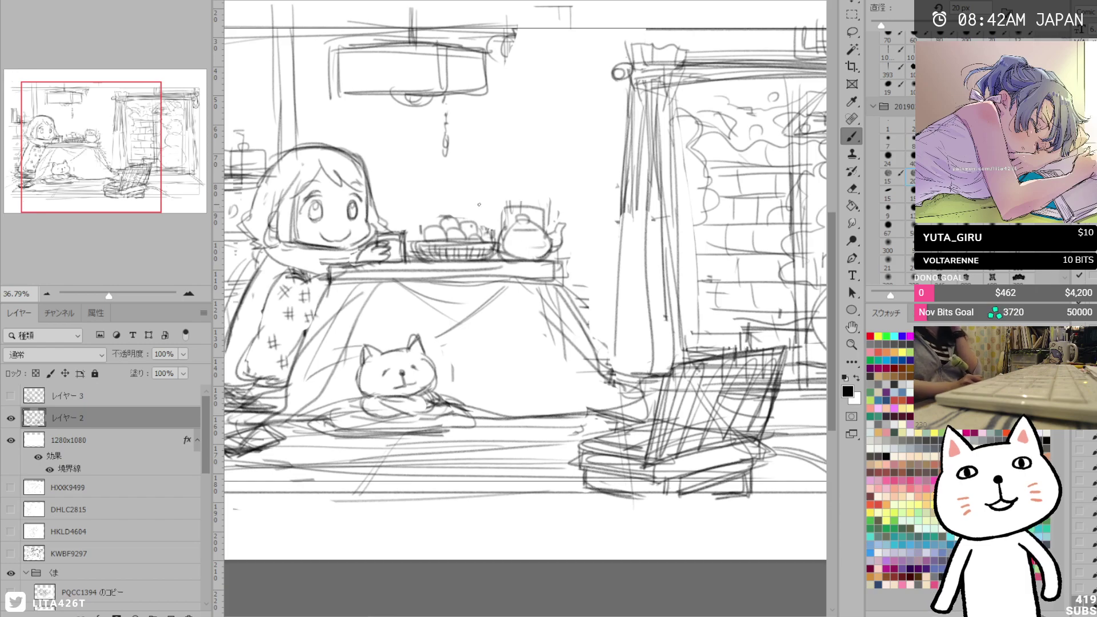
mouse_move(469, 207)
left_mouse_down()
mouse_move(498, 206)
mouse_move(495, 235)
left_mouse_up()
Draw an upright box and a small rounded object on the floor between the kotatsu and the curtain.
left_click_drag(537, 408, 568, 356)
mouse_move(622, 266)
left_mouse_down()
mouse_move(662, 265)
mouse_move(660, 252)
left_mouse_up()
left_click_drag(660, 252, 668, 319)
mouse_move(654, 307)
left_mouse_down()
mouse_move(672, 324)
mouse_move(678, 313)
left_mouse_up()
mouse_move(677, 310)
left_mouse_down()
mouse_move(677, 326)
mouse_move(693, 302)
mouse_move(690, 316)
mouse_move(679, 312)
left_mouse_up()
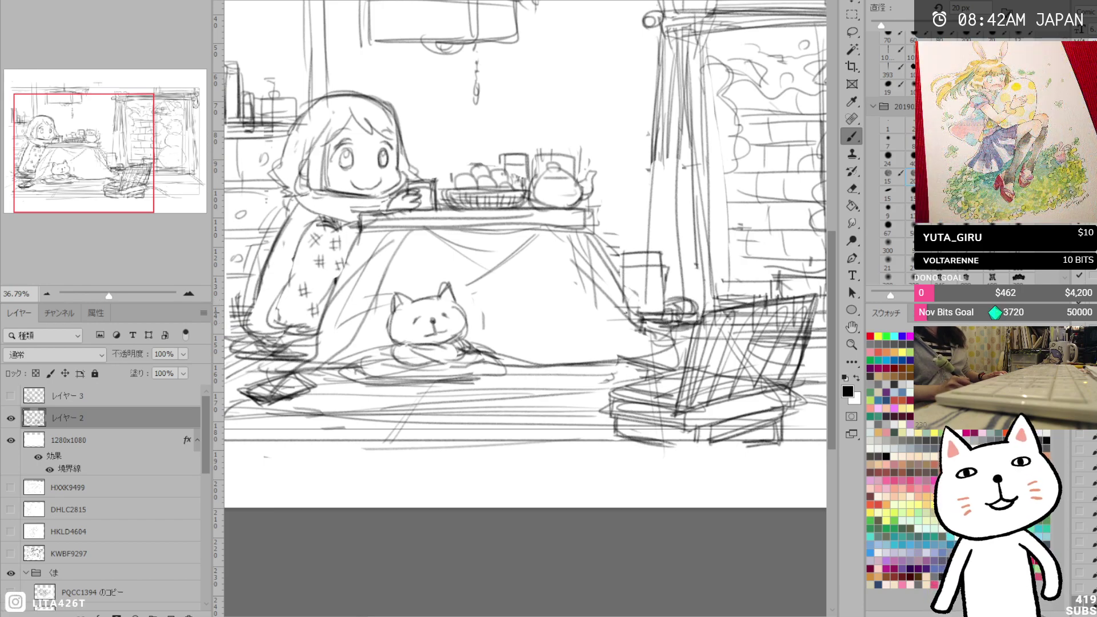
left_click_drag(622, 261, 637, 366)
left_click_drag(680, 336, 607, 275)
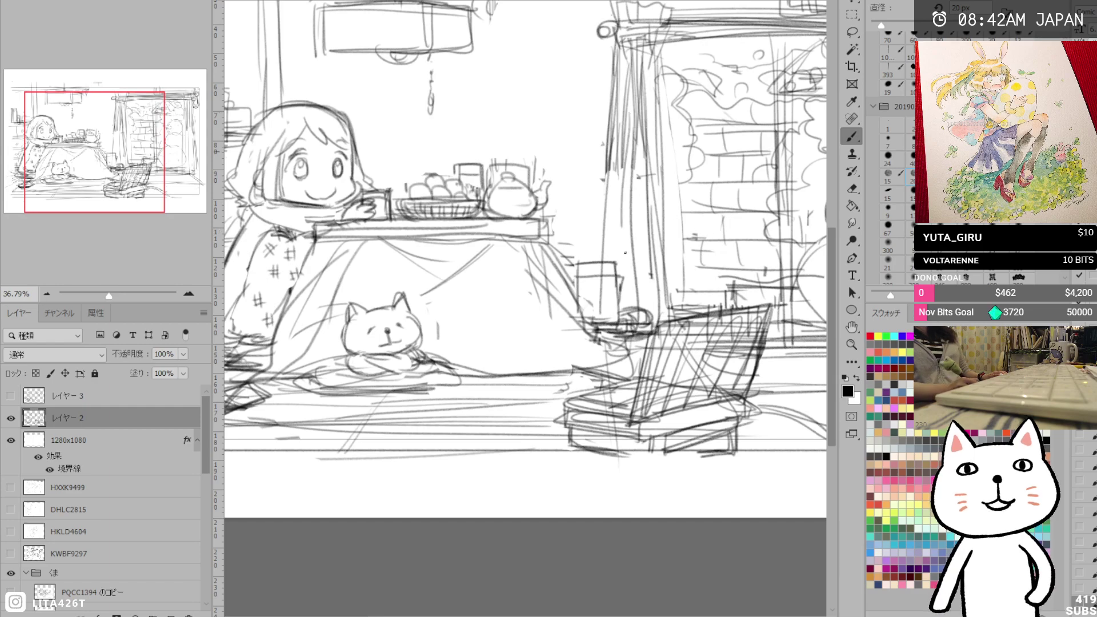
left_click(47, 293)
left_click_drag(284, 271, 316, 378)
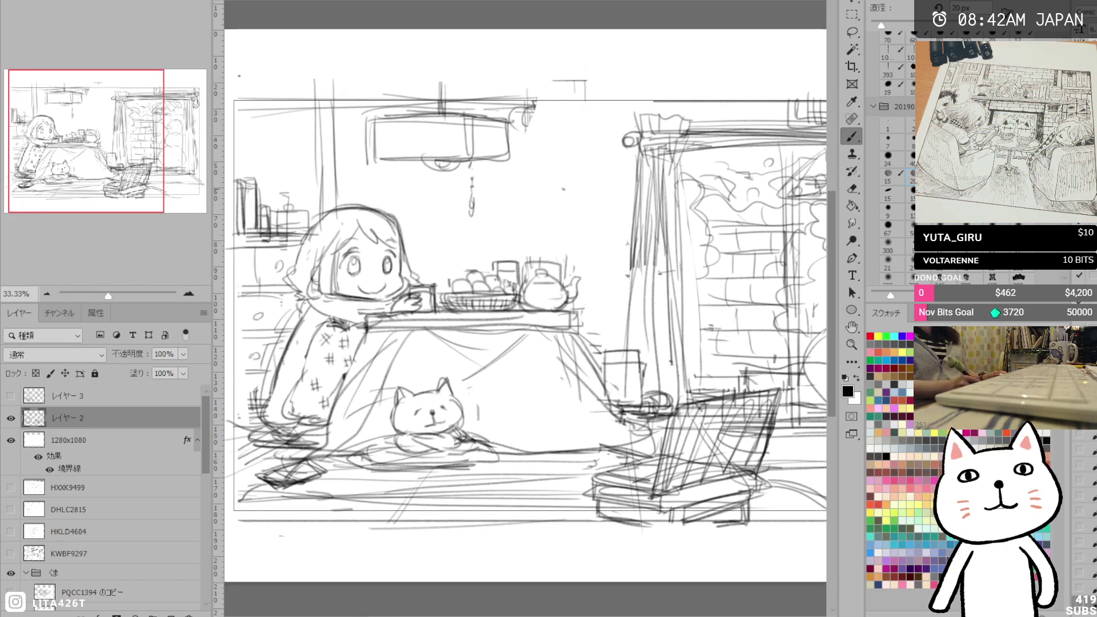
mouse_move(541, 171)
left_mouse_down()
mouse_move(540, 240)
mouse_move(598, 171)
left_mouse_up()
left_click_drag(596, 172, 596, 234)
key("e")
key("b")
left_click_drag(542, 171, 537, 234)
key("e")
left_click_drag(595, 171, 533, 171)
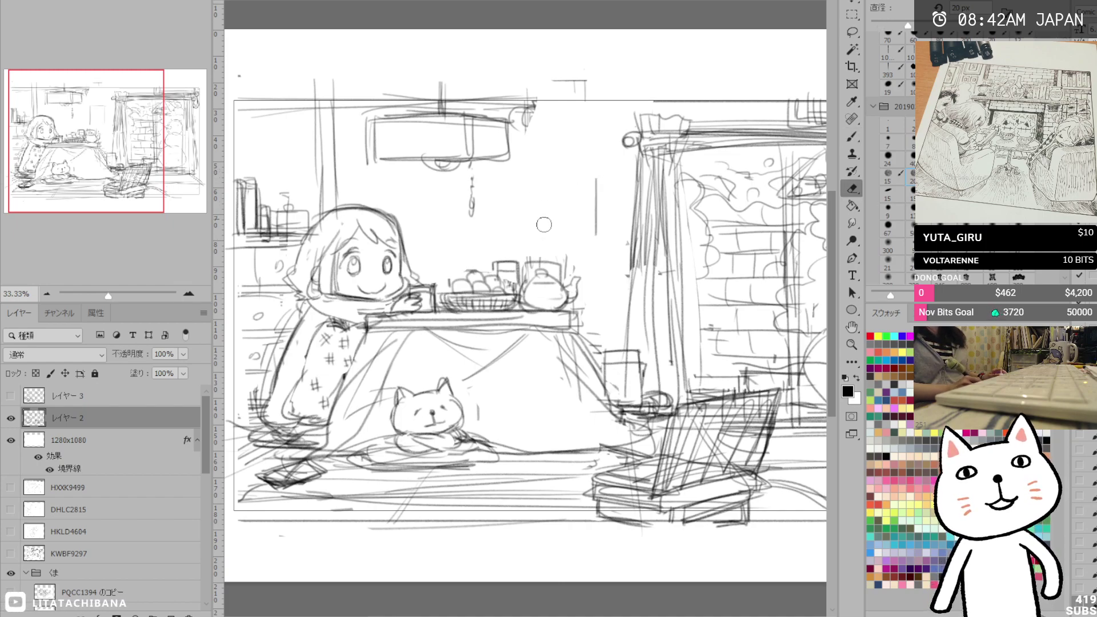
left_click_drag(592, 239, 595, 175)
key("b")
left_click_drag(538, 207, 590, 206)
mouse_move(536, 199)
left_mouse_down()
mouse_move(599, 199)
mouse_move(600, 272)
mouse_move(534, 259)
mouse_move(597, 188)
mouse_move(600, 201)
mouse_move(601, 174)
left_mouse_up()
key("e")
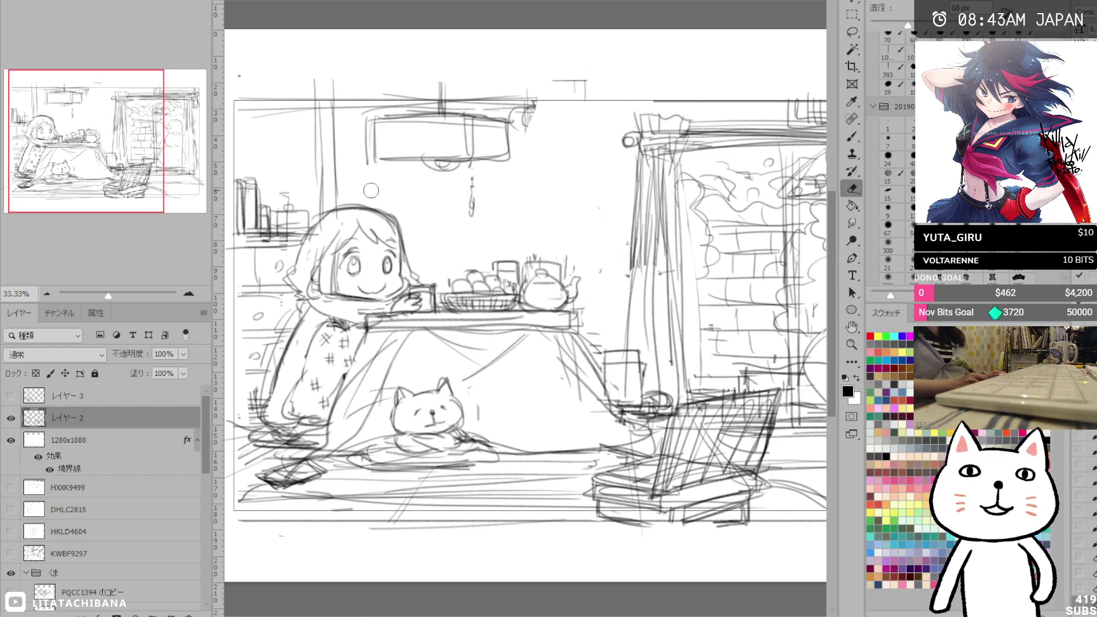
Draw overlapping rectangular sheets hanging on the wall behind the girl's head, below the ceiling lamp.
key("b")
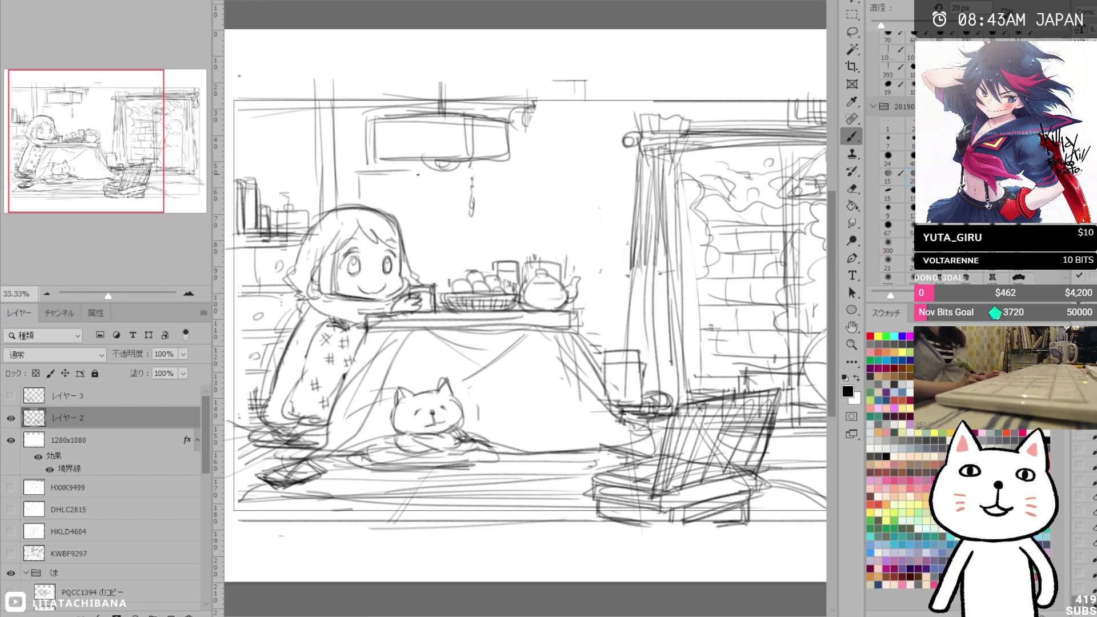
left_click_drag(421, 178, 423, 241)
left_click_drag(413, 181, 410, 237)
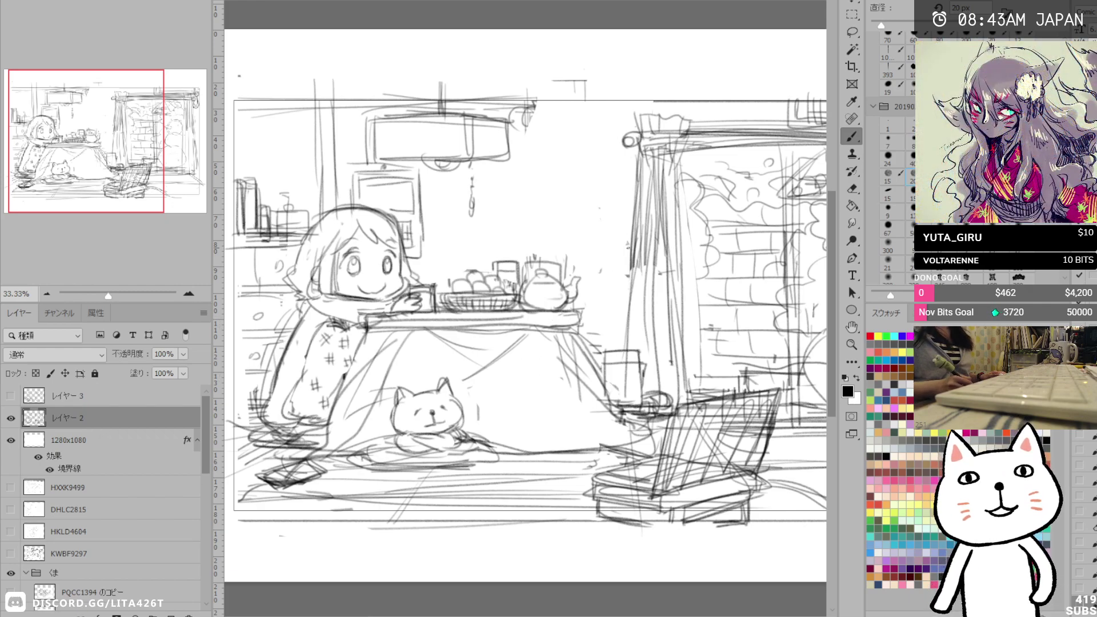
Erase the rough snowman lines outside the window and redraw its middle and lower balls with cleaner round outlines.
left_click_drag(588, 380, 614, 370)
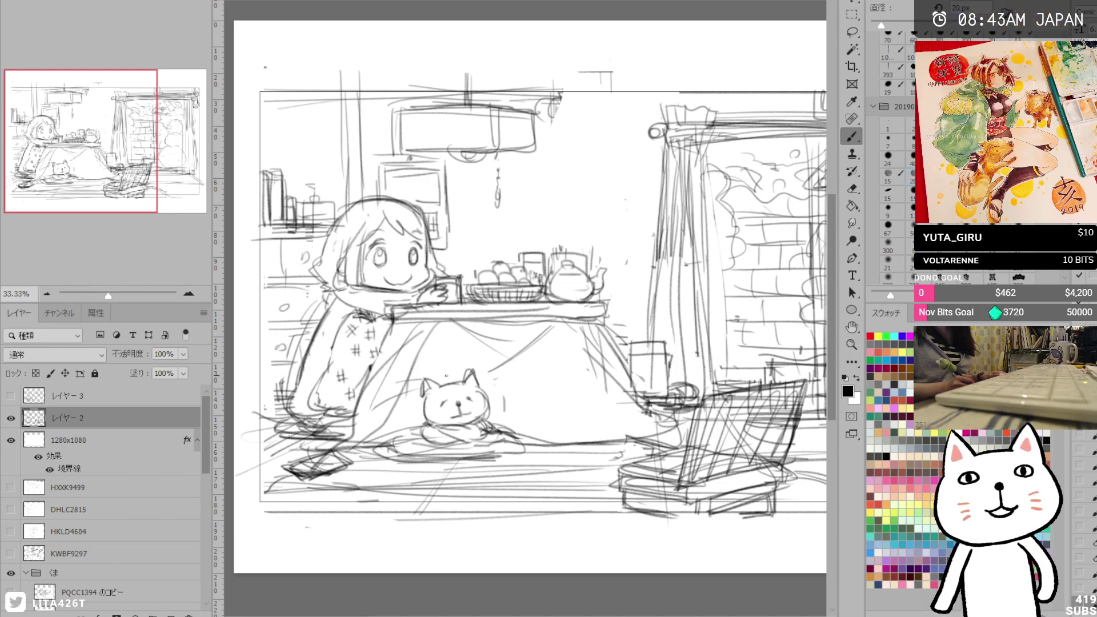
mouse_move(539, 429)
left_mouse_down()
mouse_move(486, 413)
mouse_move(521, 406)
mouse_move(517, 470)
mouse_move(358, 449)
left_mouse_up()
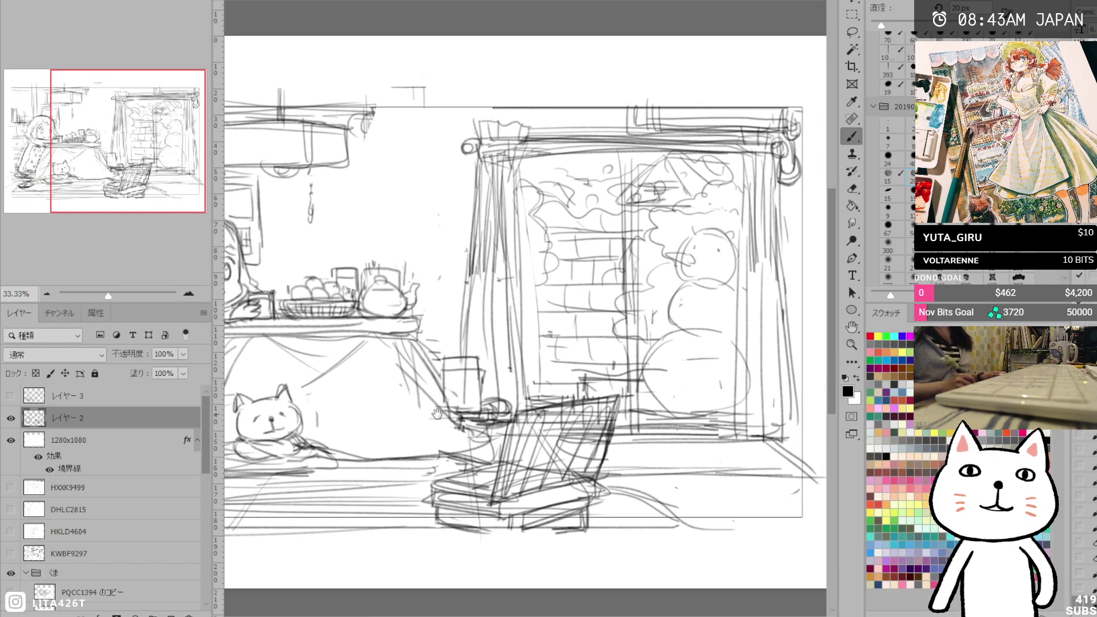
key("e")
mouse_move(689, 359)
left_mouse_down()
mouse_move(693, 413)
mouse_move(719, 389)
left_mouse_up()
key("b")
left_click_drag(674, 333, 692, 416)
key("bracketleft")
key("bracketleft")
key("bracketleft")
key("bracketleft")
key("bracketleft")
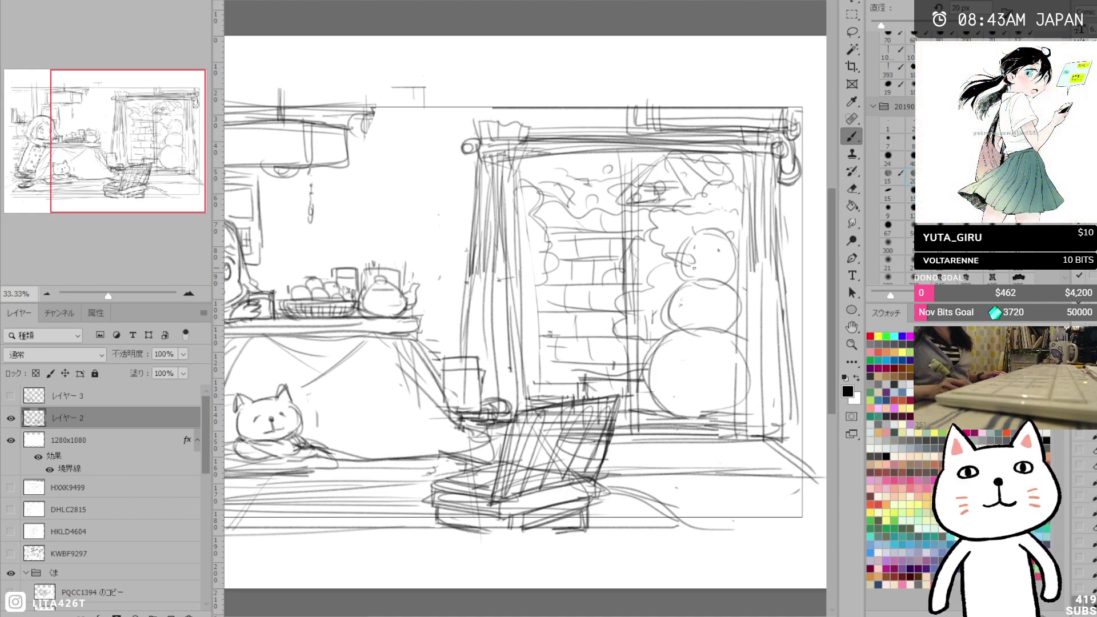
left_click_drag(746, 356, 747, 416)
Select the girl's head with the lasso and scale it down slightly.
mouse_move(593, 443)
left_mouse_down()
mouse_move(717, 430)
mouse_move(553, 388)
mouse_move(725, 410)
left_mouse_up()
left_click(851, 33)
left_click_drag(310, 170, 280, 198)
mouse_move(246, 258)
left_mouse_down()
mouse_move(264, 277)
mouse_move(354, 273)
mouse_move(384, 255)
mouse_move(372, 191)
left_mouse_up()
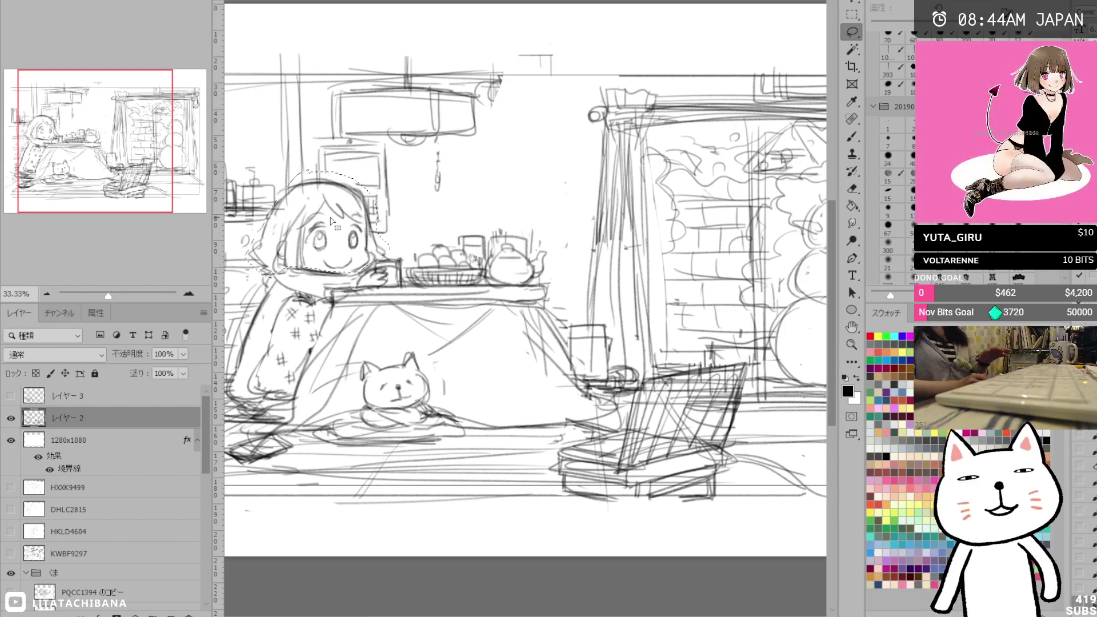
key("ctrl+t")
left_click_drag(391, 170, 346, 204)
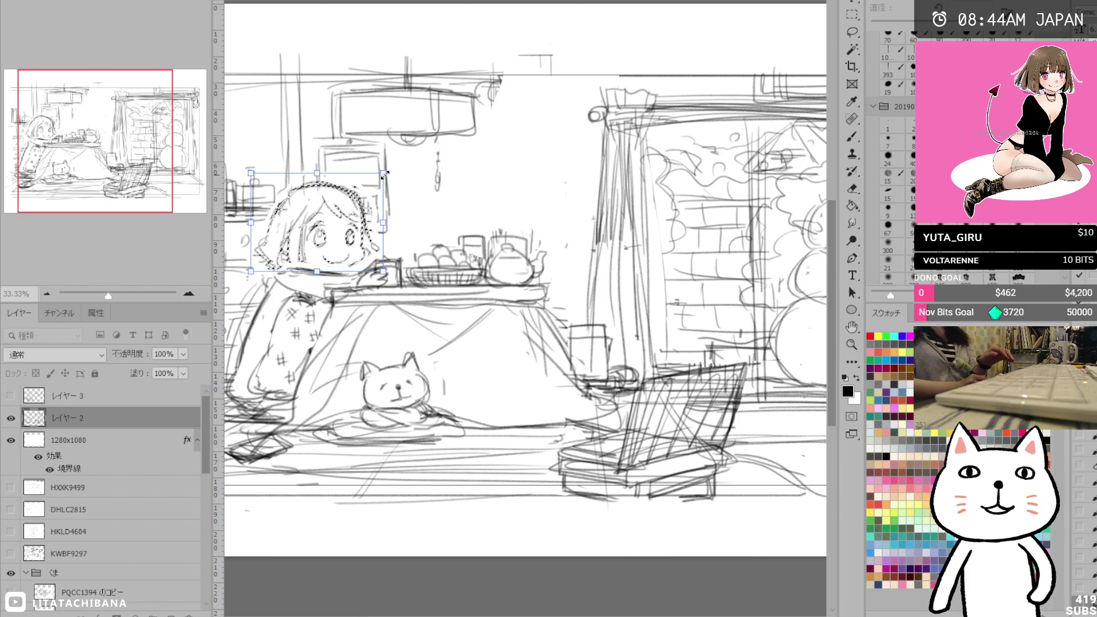
left_click_drag(384, 174, 377, 177)
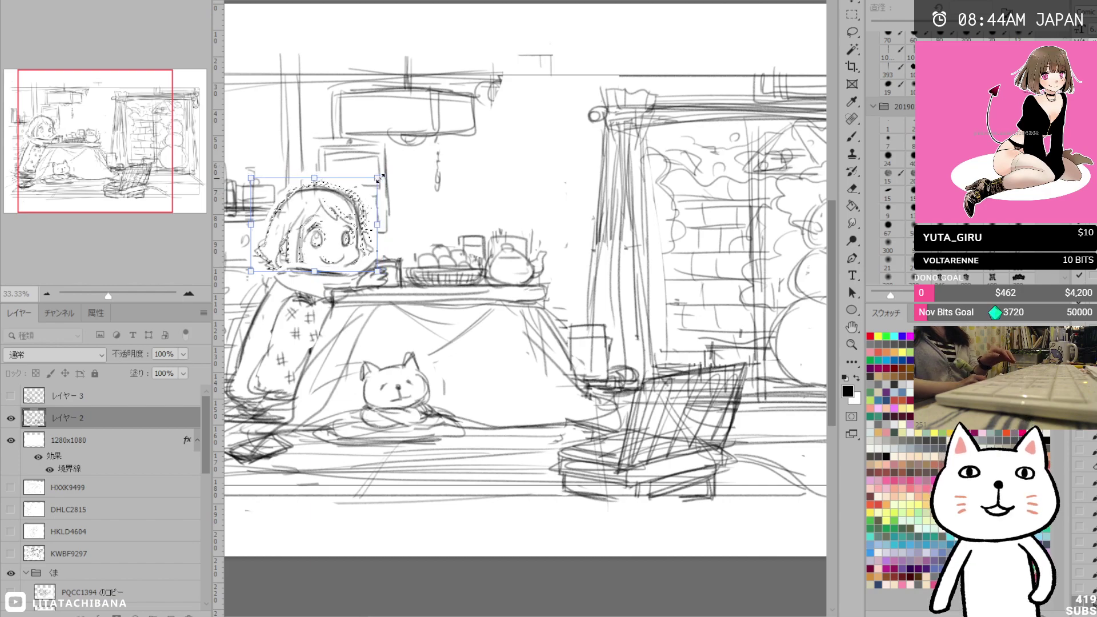
left_click(850, 2)
key("ctrl+d")
Clean up around the girl's resized head and redraw her scarf, shoulder and the ends of her hair.
key("e")
left_click_drag(331, 275, 302, 272)
key("b")
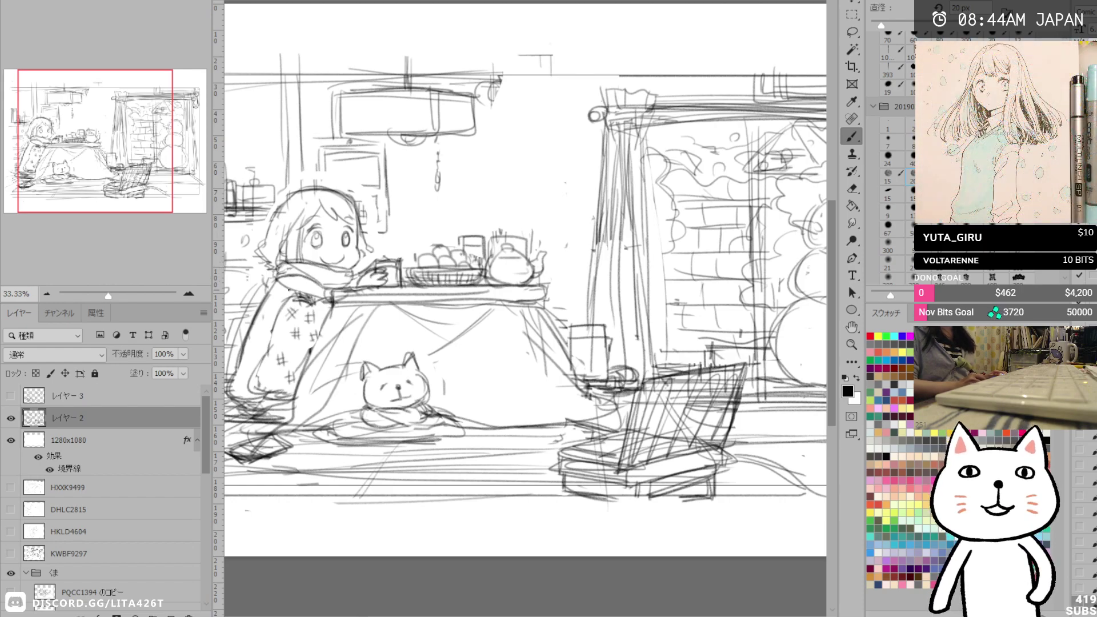
key("e")
key("b")
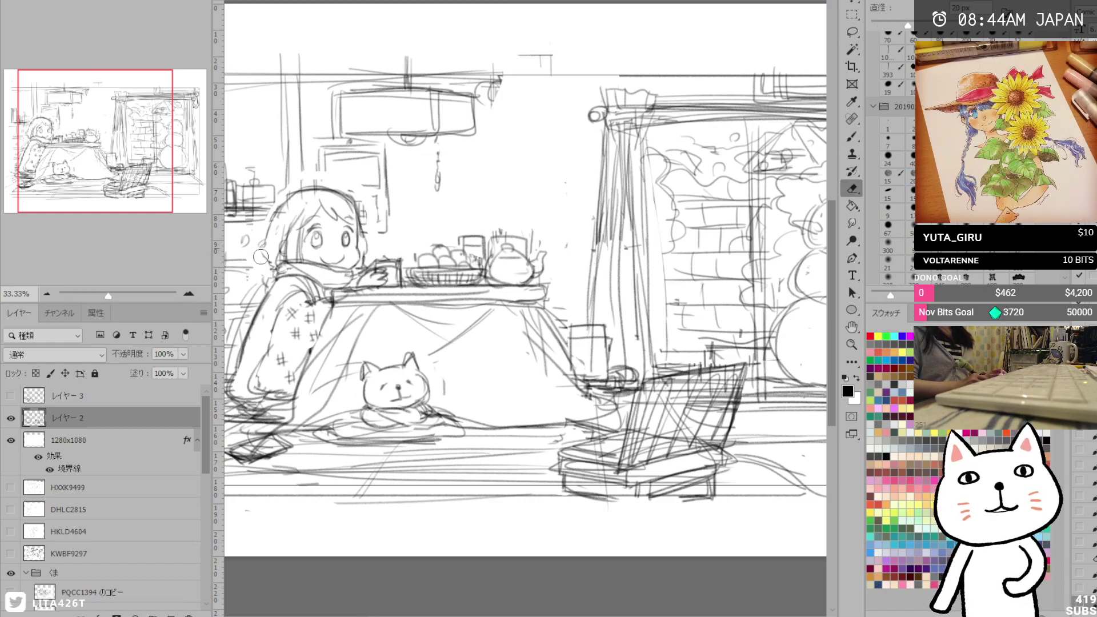
key("b")
mouse_move(264, 246)
left_mouse_down()
mouse_move(260, 269)
mouse_move(278, 272)
mouse_move(311, 248)
left_mouse_up()
left_click_drag(355, 308, 324, 304)
left_click(47, 294)
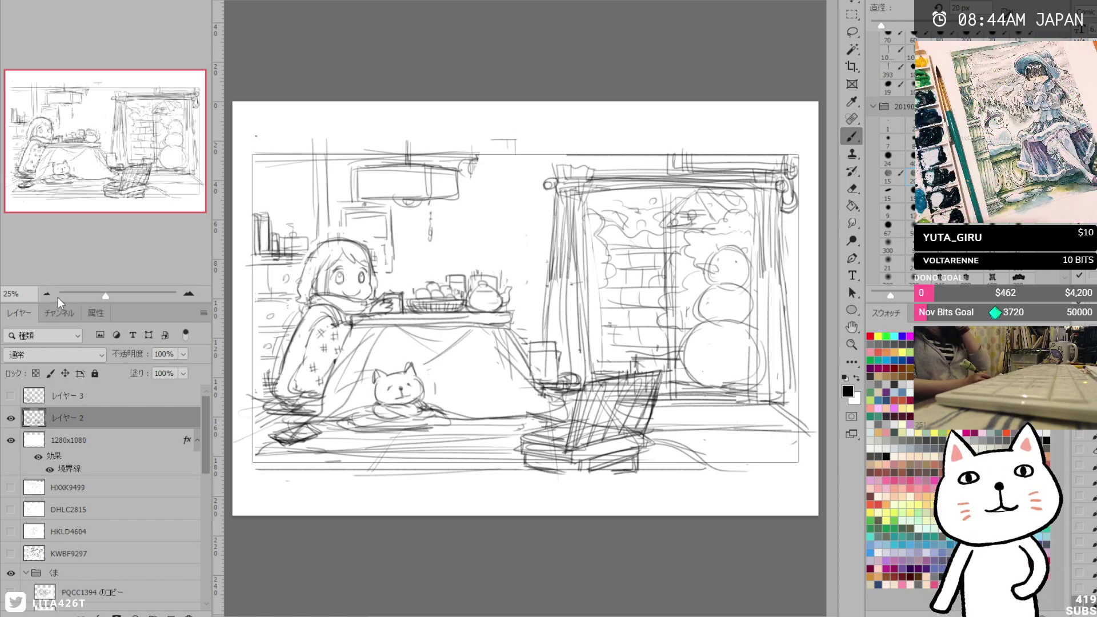
Lasso the kotatsu tabletop with its fruit basket and teapot, move it down slightly and tidy the lines around it.
key("e")
key("b")
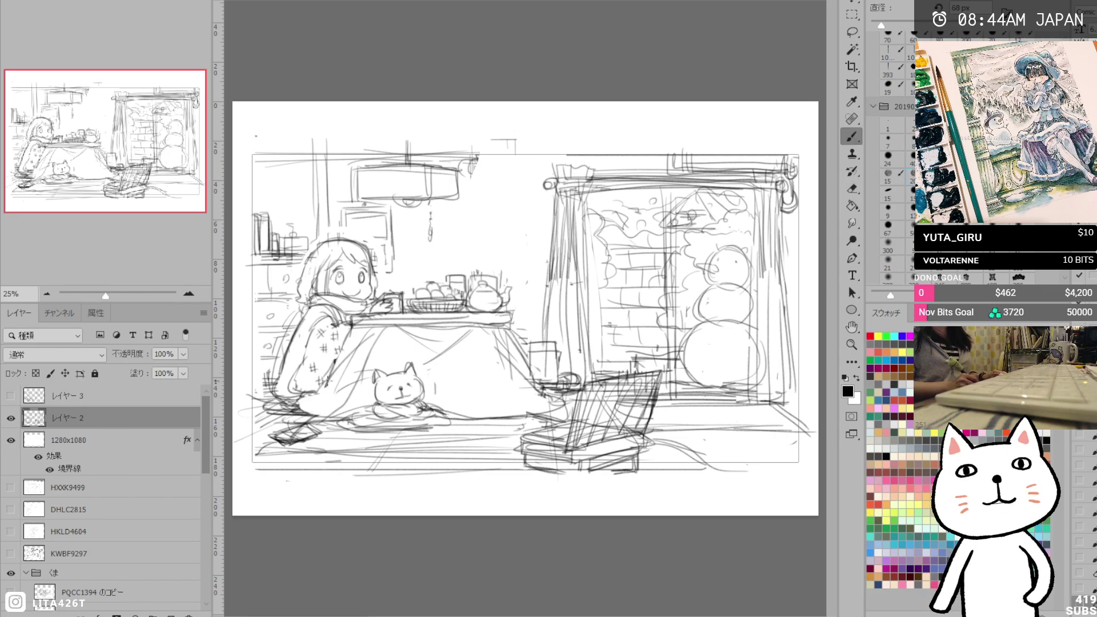
key("bracketleft")
key("bracketleft")
key("bracketleft")
key("bracketleft")
key("bracketleft")
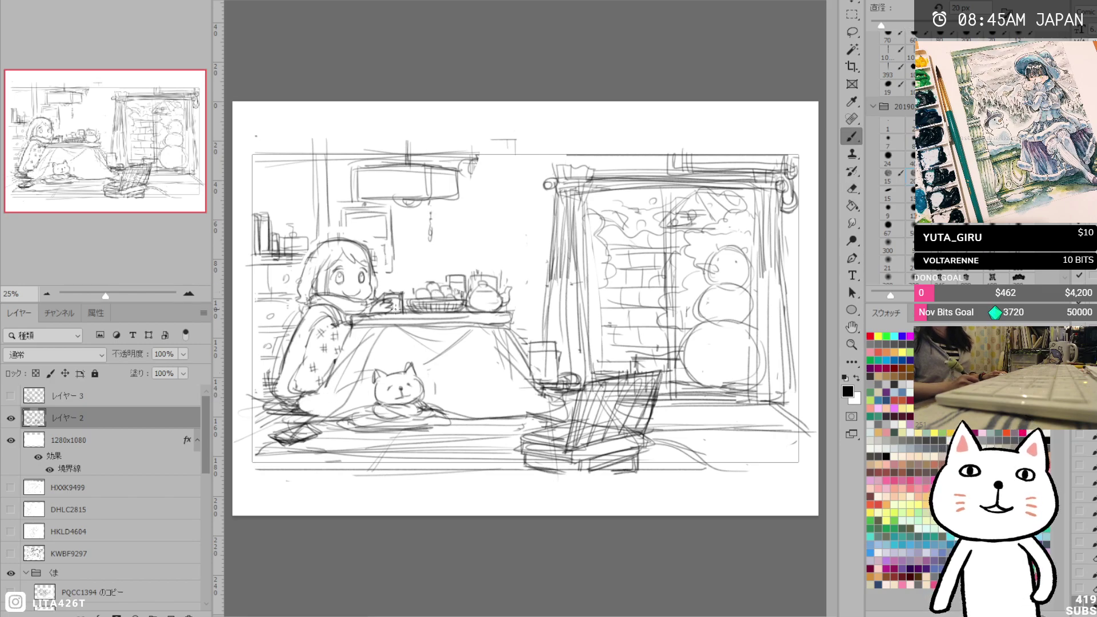
left_click(851, 33)
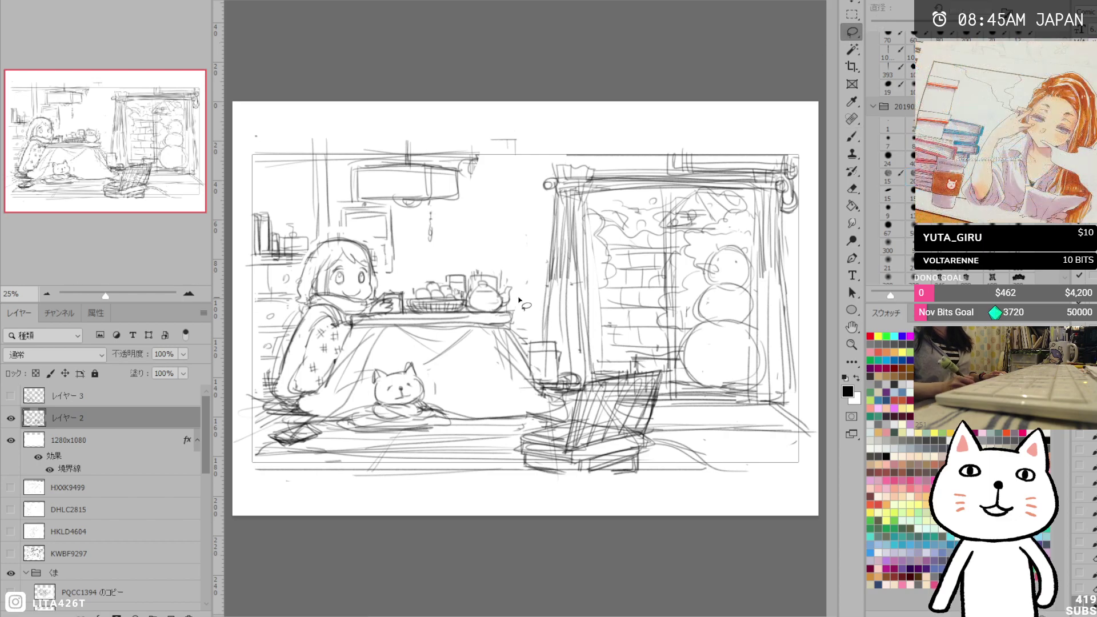
left_click_drag(525, 296, 473, 260)
mouse_move(402, 286)
left_mouse_down()
mouse_move(351, 318)
mouse_move(486, 335)
mouse_move(515, 328)
mouse_move(530, 295)
mouse_move(475, 310)
left_mouse_up()
key("ctrl+d")
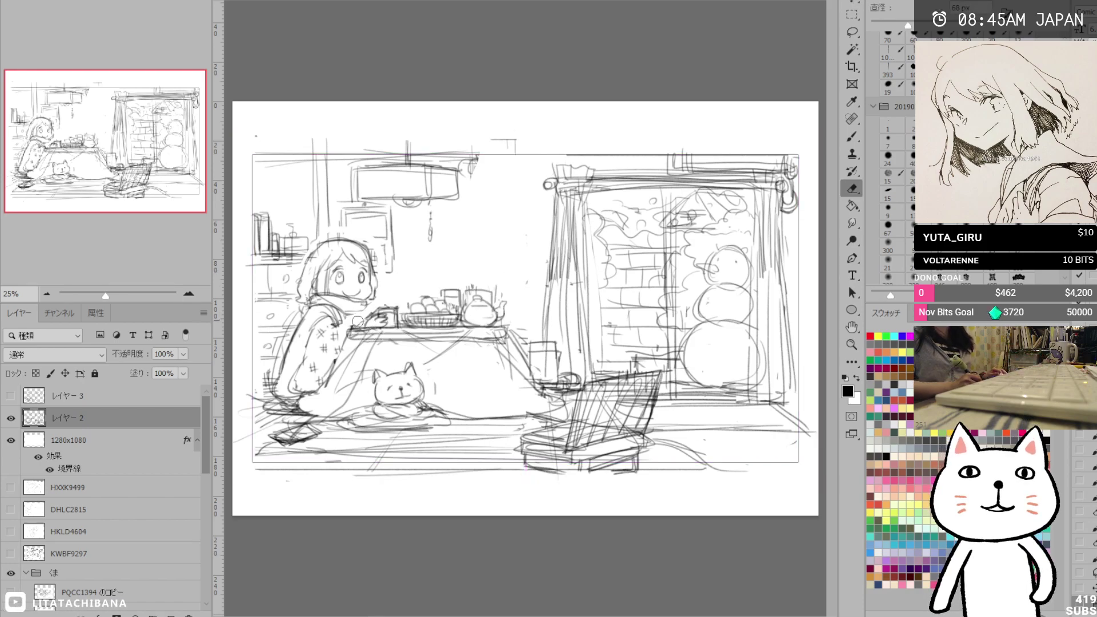
key("b")
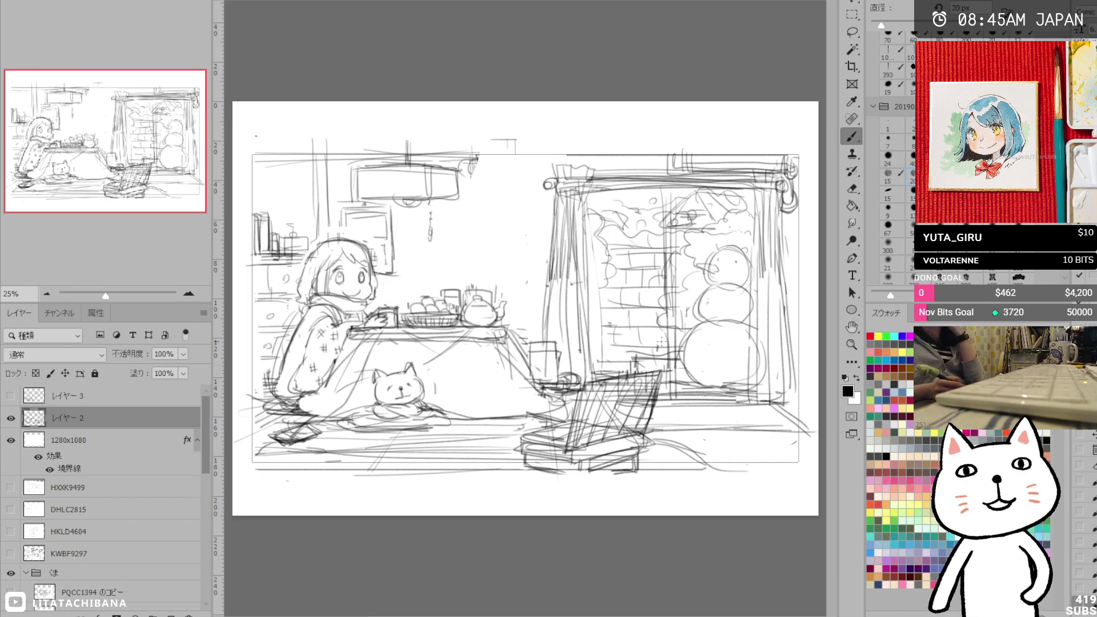
Lasso the hatched floor chair, move it away from the kotatsu toward the snowman side, and fill in the gap left behind.
left_click(852, 32)
mouse_move(615, 492)
left_mouse_down()
mouse_move(510, 472)
mouse_move(520, 435)
mouse_move(579, 394)
left_mouse_up()
mouse_move(658, 364)
left_mouse_down()
mouse_move(720, 457)
mouse_move(616, 491)
left_mouse_up()
left_click(851, 3)
left_click_drag(579, 414, 612, 419)
key("ctrl+d")
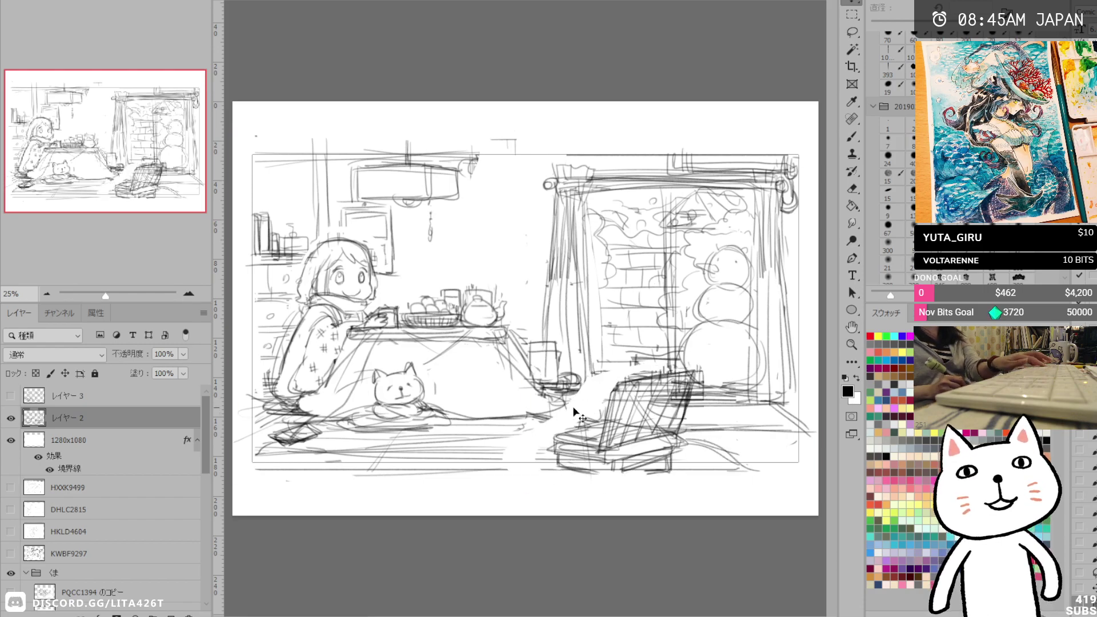
key("e")
key("b")
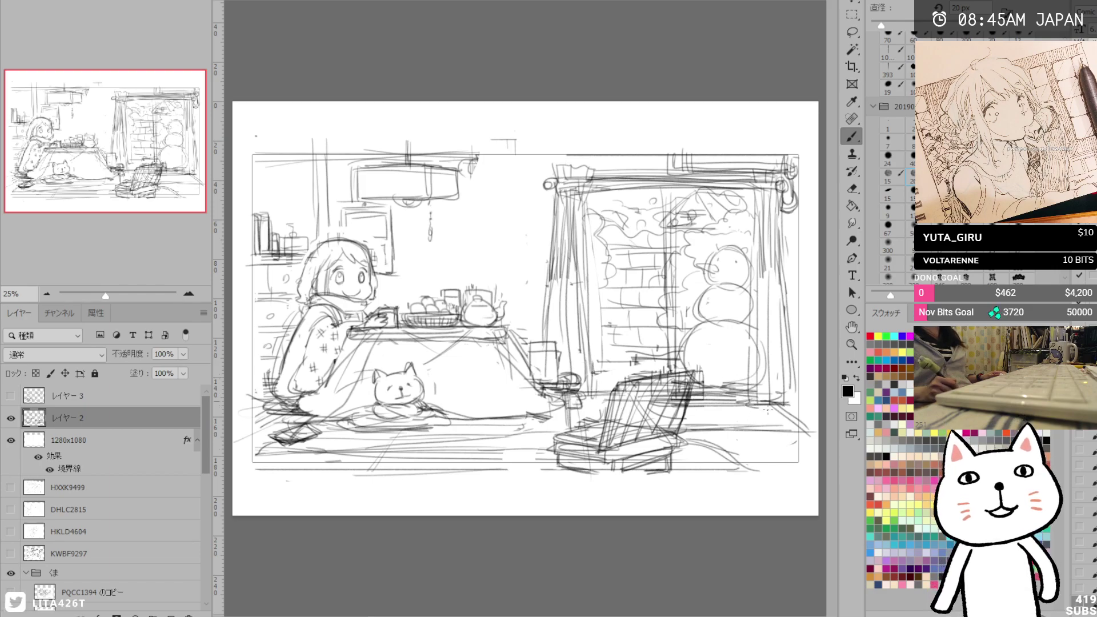
Rework the foot of the curtain beside the snowman down to the floor and sketch grid lines on the floor before the kotatsu.
mouse_move(745, 398)
left_mouse_down()
mouse_move(798, 394)
mouse_move(790, 410)
left_mouse_up()
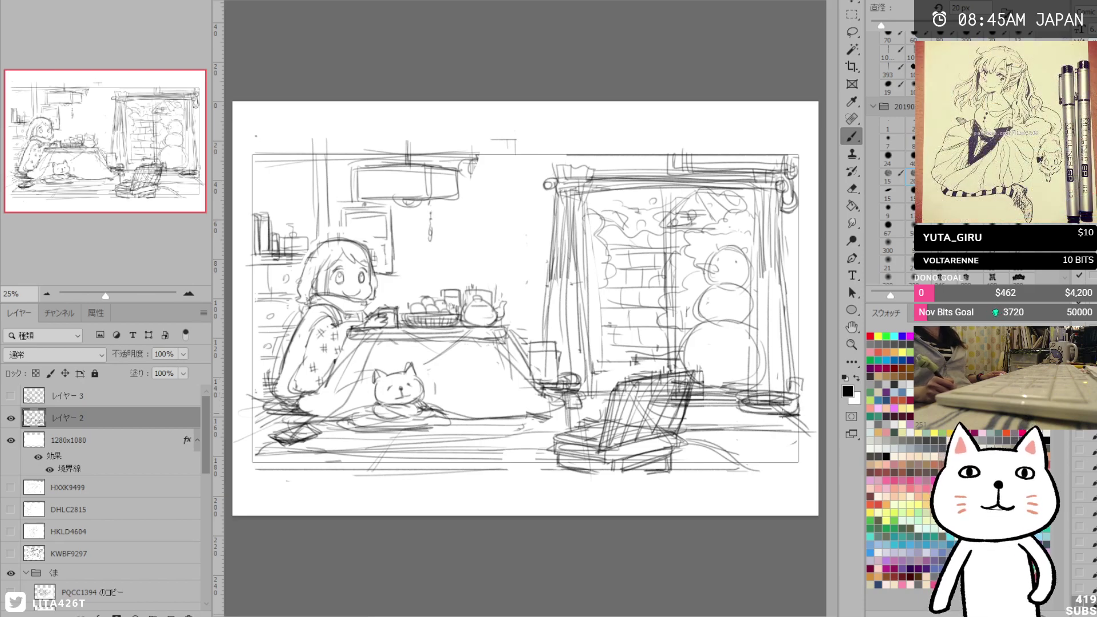
key("ctrl+z")
key("ctrl+z")
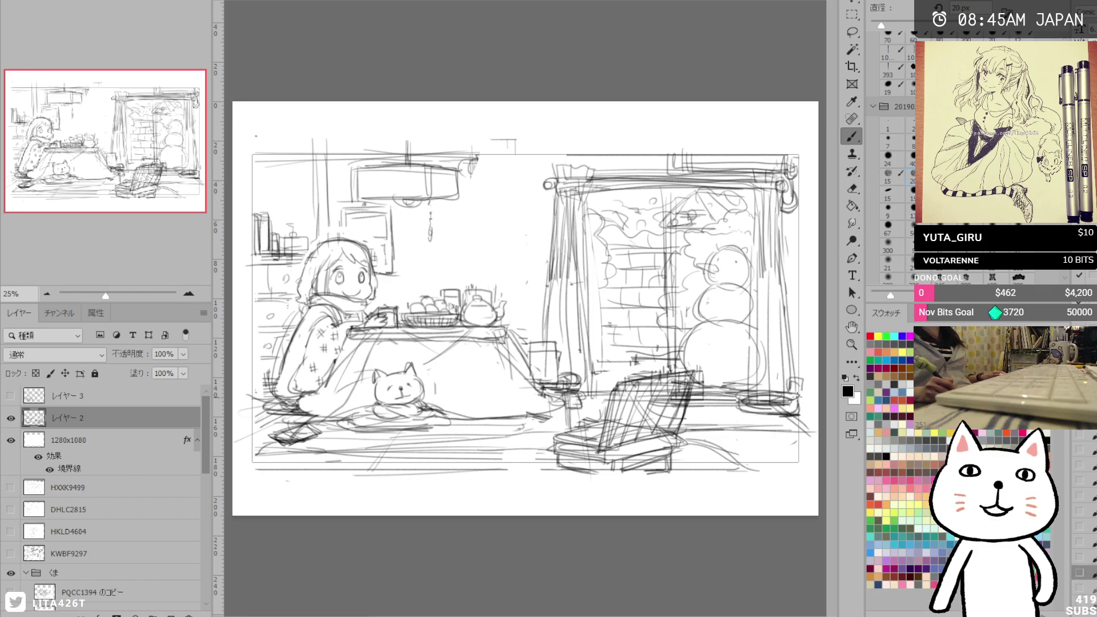
key("e")
mouse_move(741, 412)
left_mouse_down()
mouse_move(796, 378)
mouse_move(766, 410)
mouse_move(751, 364)
mouse_move(764, 383)
mouse_move(751, 408)
left_mouse_up()
key("b")
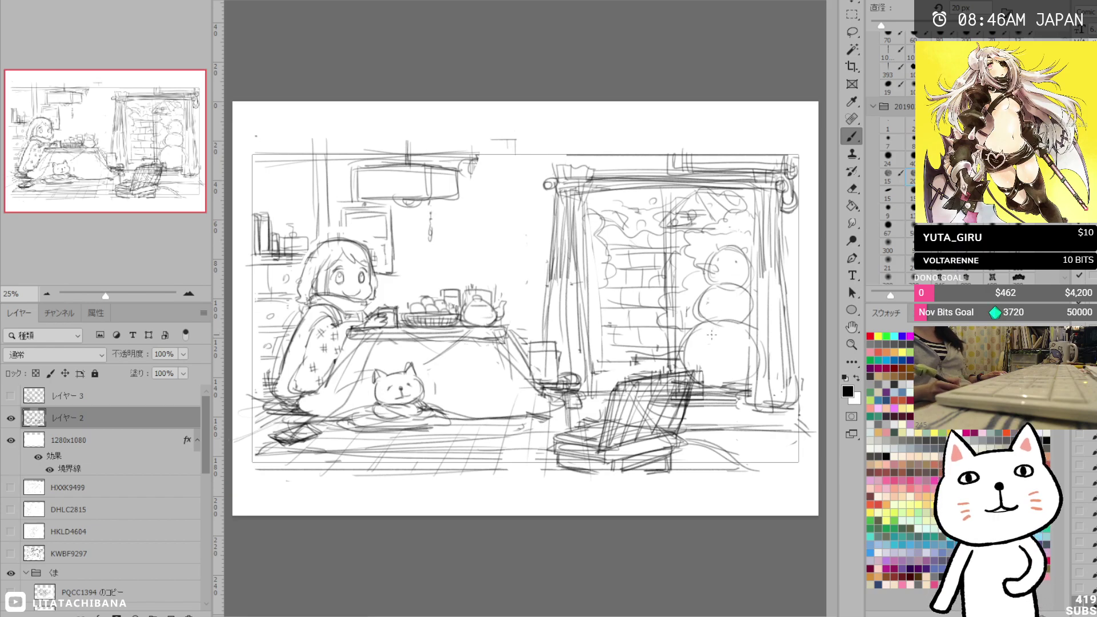
Reinforce the ceiling lamp's frame with darker lines, erase the round bulb under it and sketch trim lines along the upper wall.
left_click_drag(459, 166, 457, 195)
mouse_move(457, 166)
left_mouse_down()
mouse_move(424, 166)
mouse_move(427, 198)
left_mouse_up()
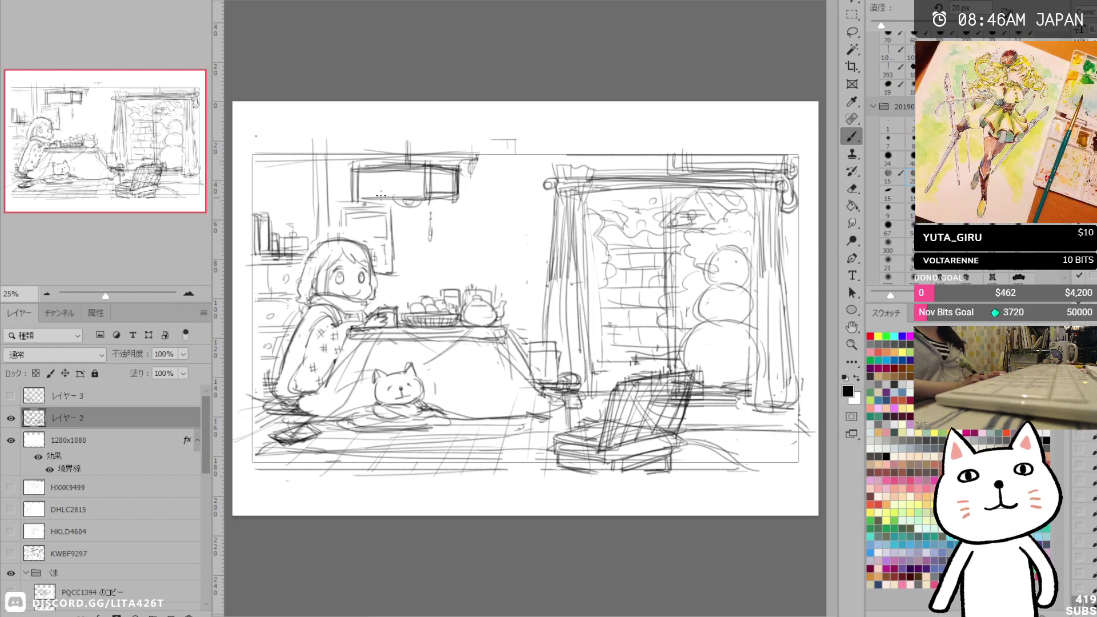
key("e")
key("b")
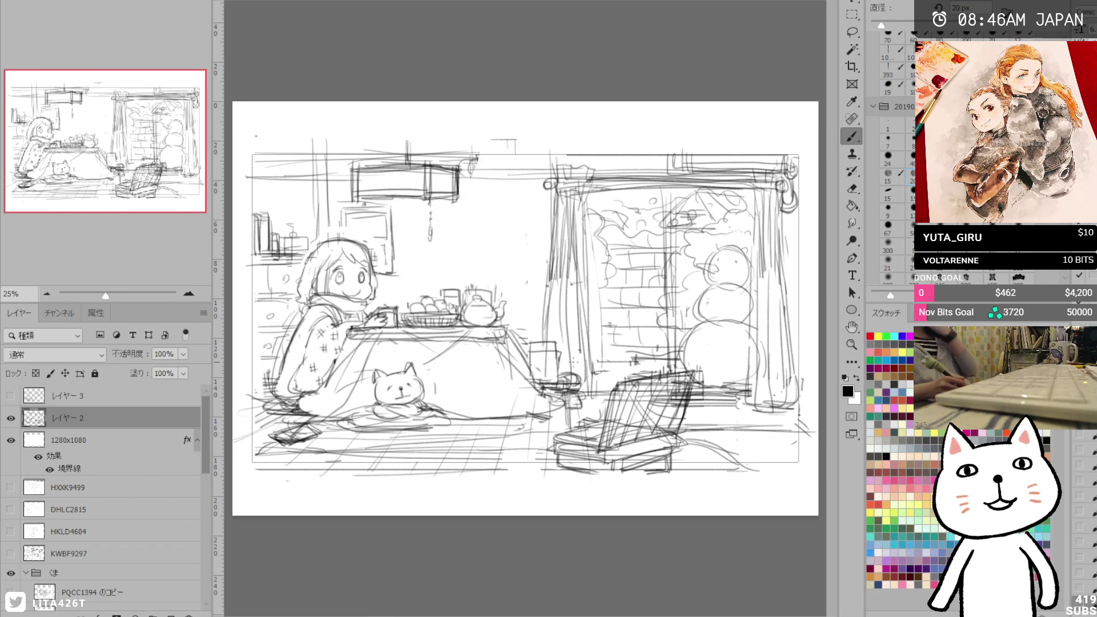
Draw a dark floor edge along the picture frame's lower border and erase the sketch lines that spill below it.
left_click_drag(259, 456, 342, 457)
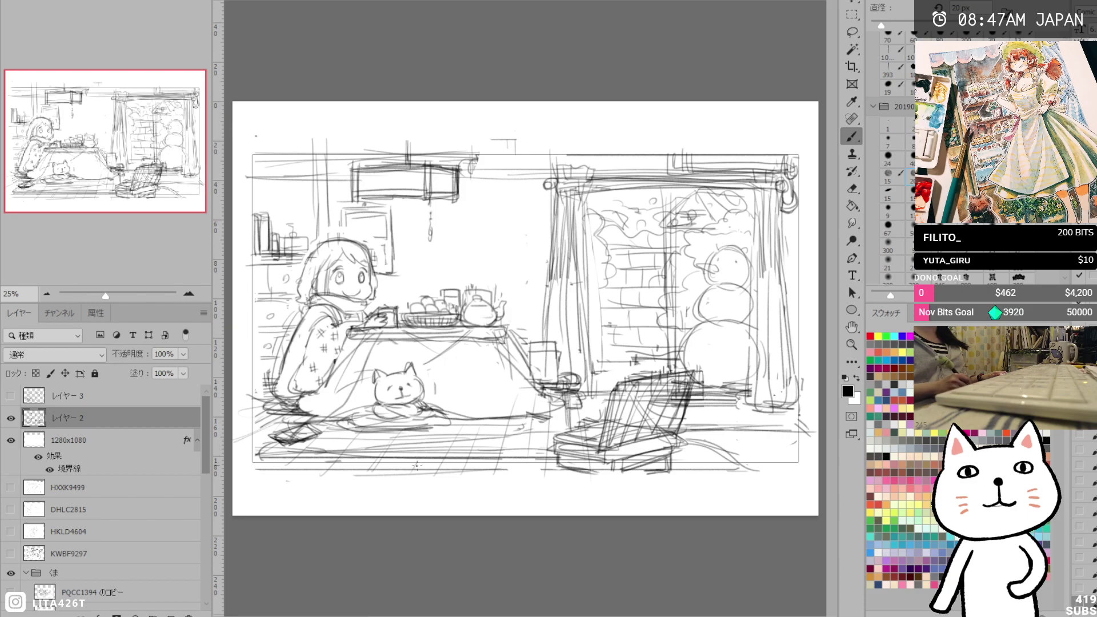
key("e")
left_click_drag(344, 465, 502, 471)
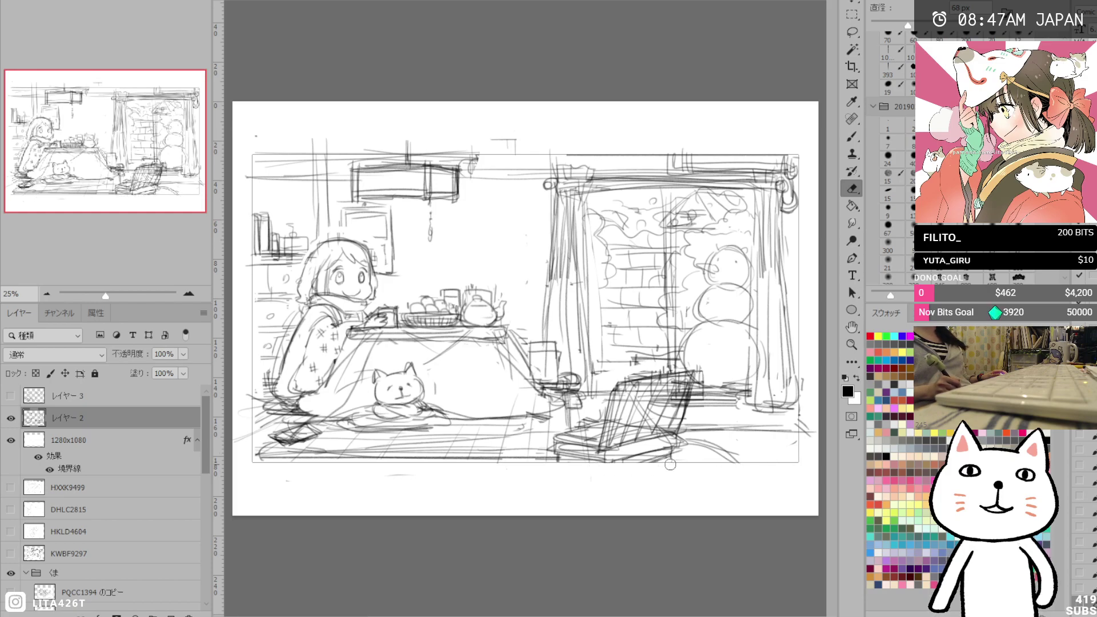
key("b")
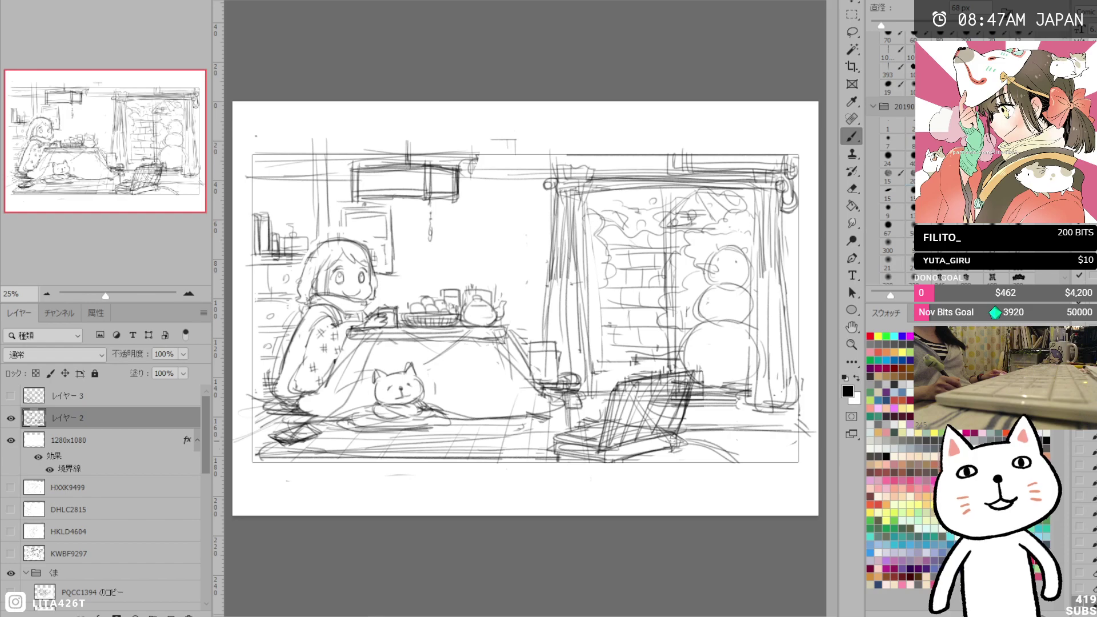
key("e")
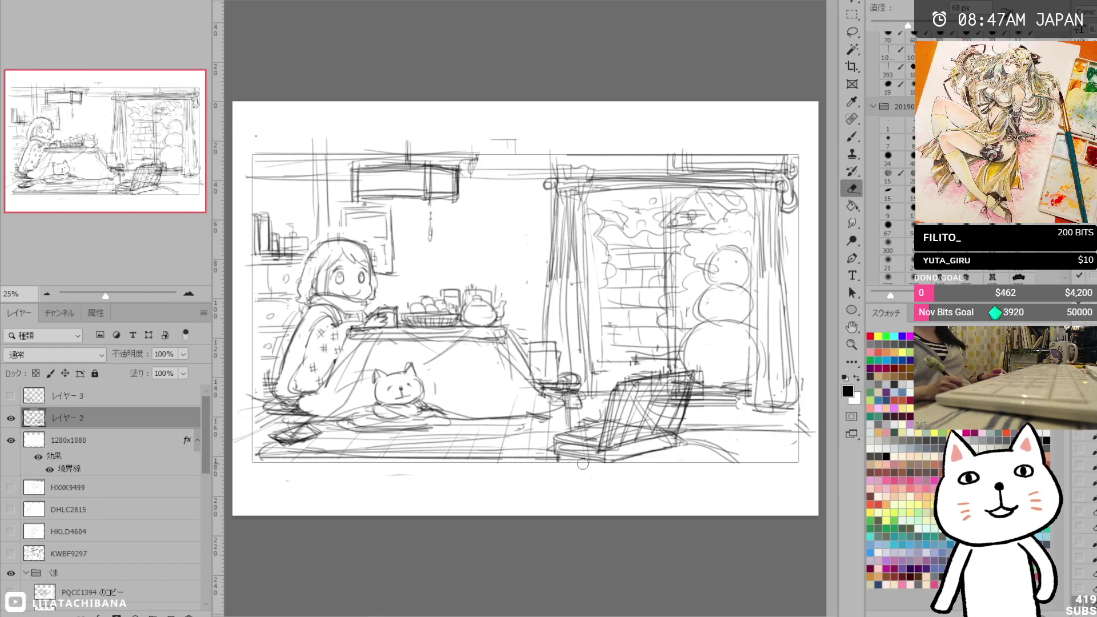
key("b")
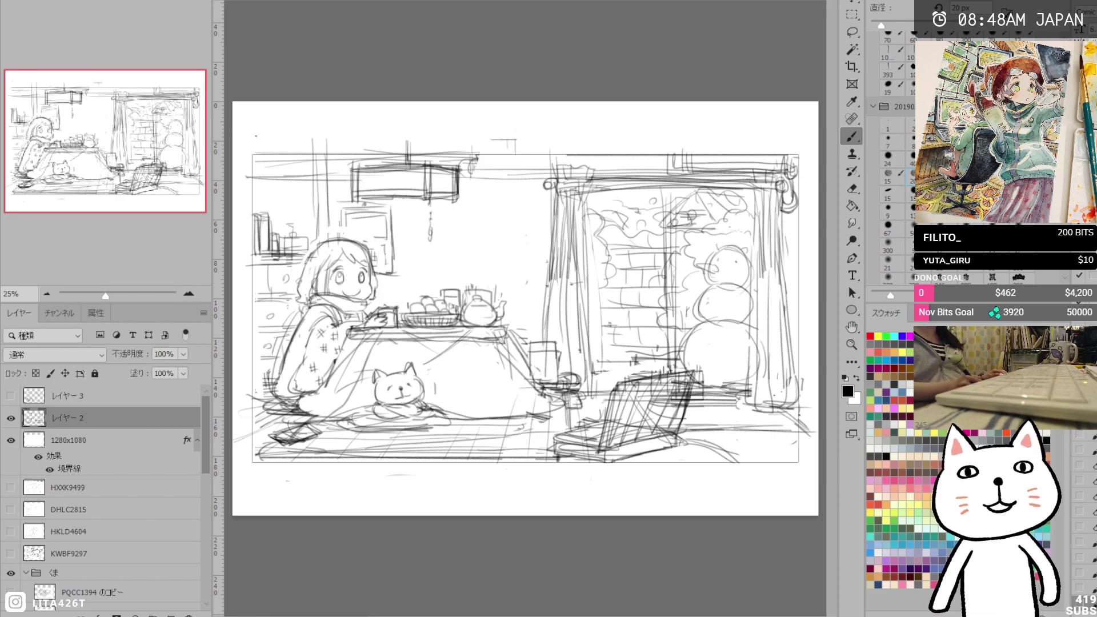
Erase and redraw the long vertical folds of both window curtains, narrowing the curtain nearer the kotatsu.
key("e")
mouse_move(557, 200)
left_mouse_down()
mouse_move(557, 297)
mouse_move(574, 294)
left_mouse_up()
left_click_drag(560, 231, 560, 306)
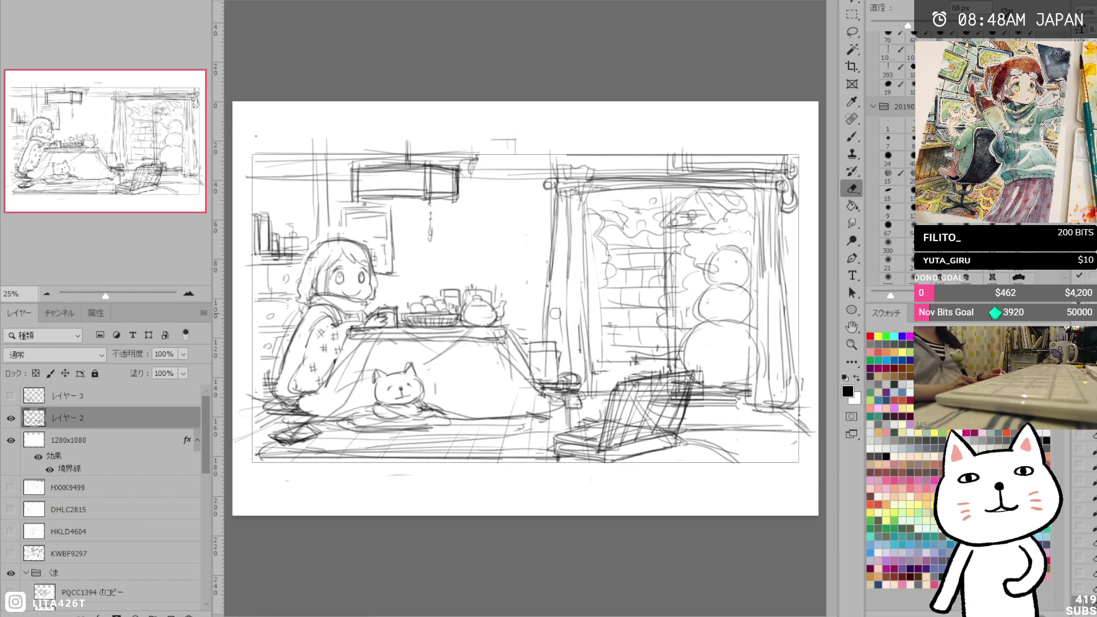
key("b")
left_click_drag(575, 235, 586, 369)
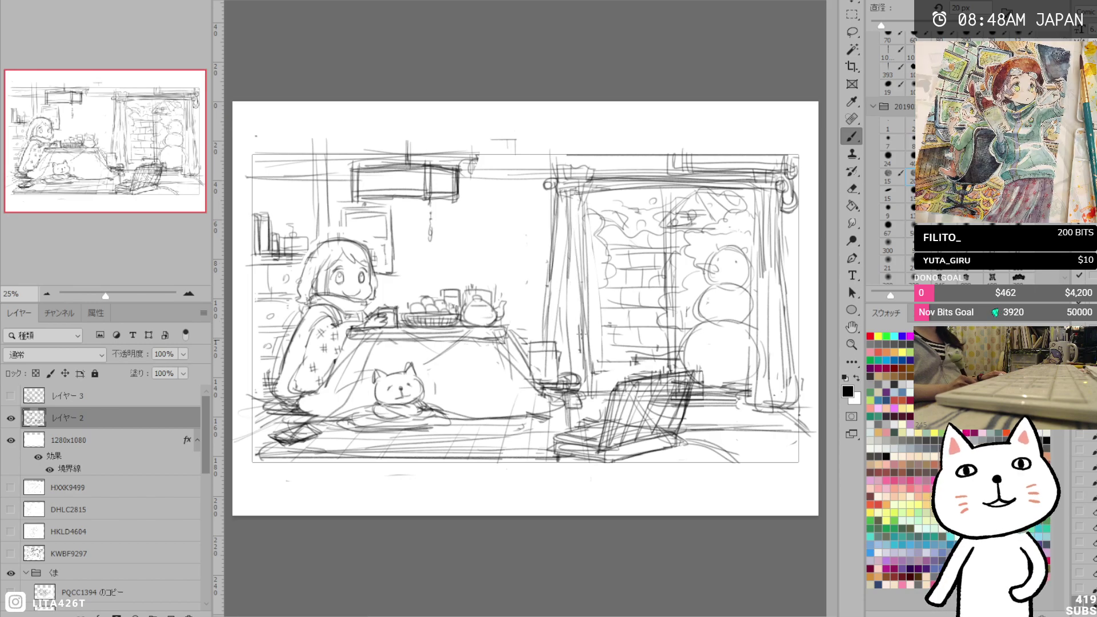
mouse_move(757, 206)
left_mouse_down()
mouse_move(758, 300)
mouse_move(777, 202)
mouse_move(790, 374)
left_mouse_up()
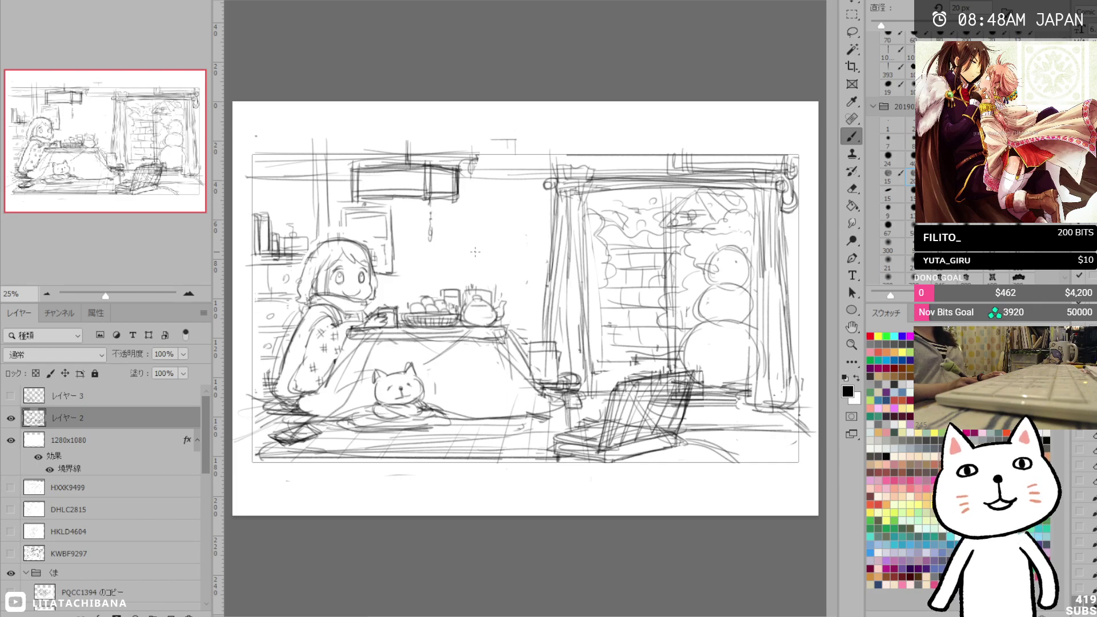
key("e")
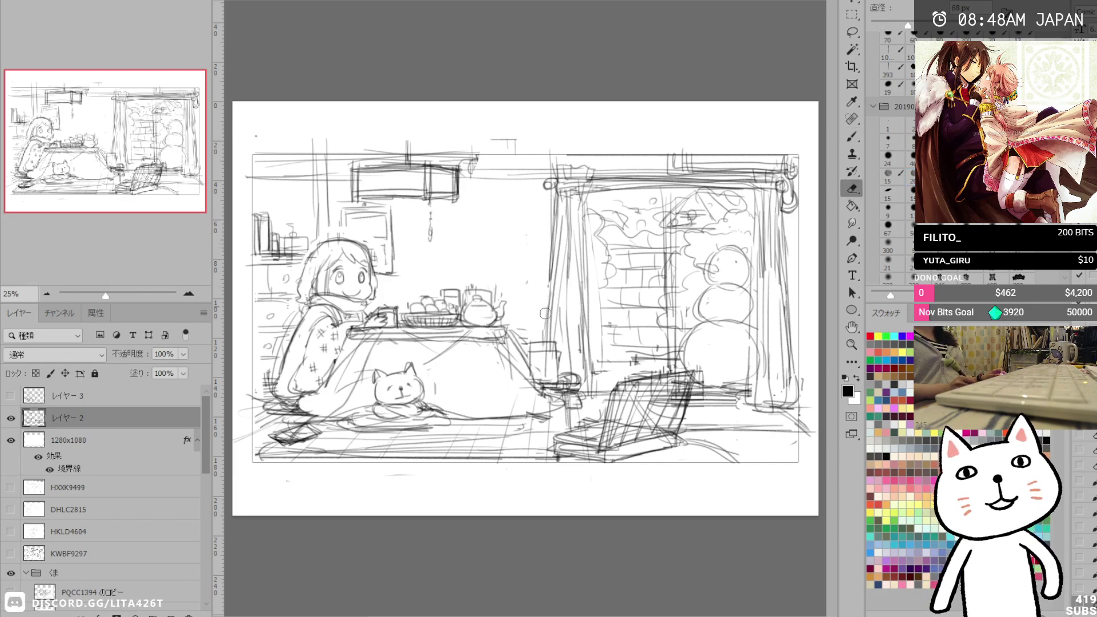
left_click_drag(549, 264, 546, 336)
key("b")
left_click_drag(568, 245, 570, 371)
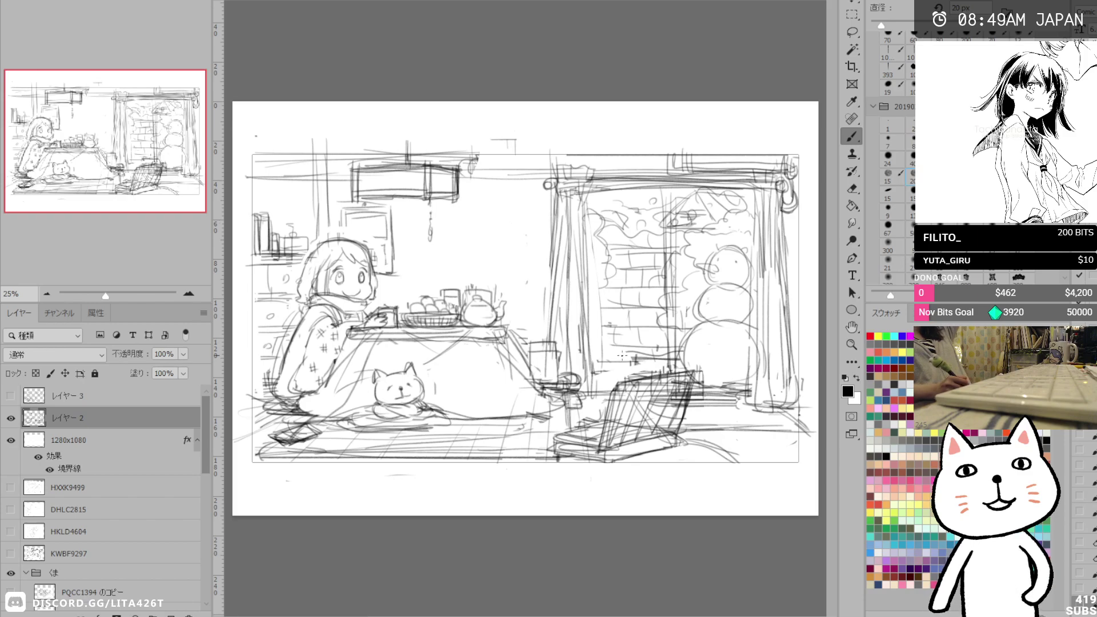
Select the hatched floor chair with the lasso and scale it down slightly with Free Transform.
key("l")
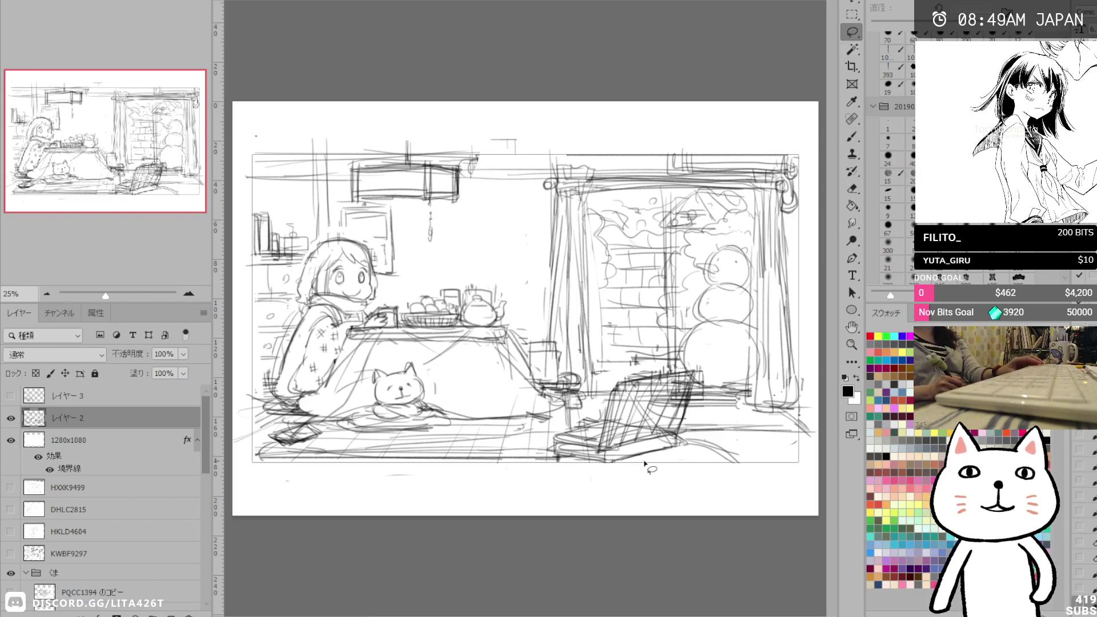
mouse_move(710, 381)
left_mouse_down()
mouse_move(695, 437)
mouse_move(656, 466)
left_mouse_up()
key("ctrl+t")
left_click_drag(553, 366, 566, 379)
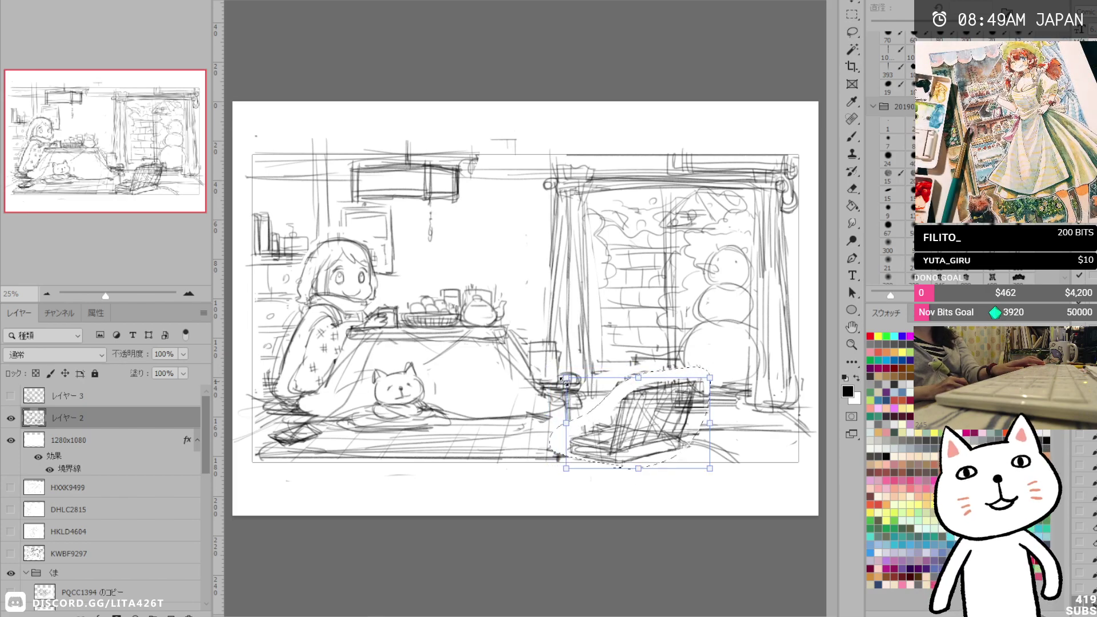
left_click(851, 3)
key("ctrl+d")
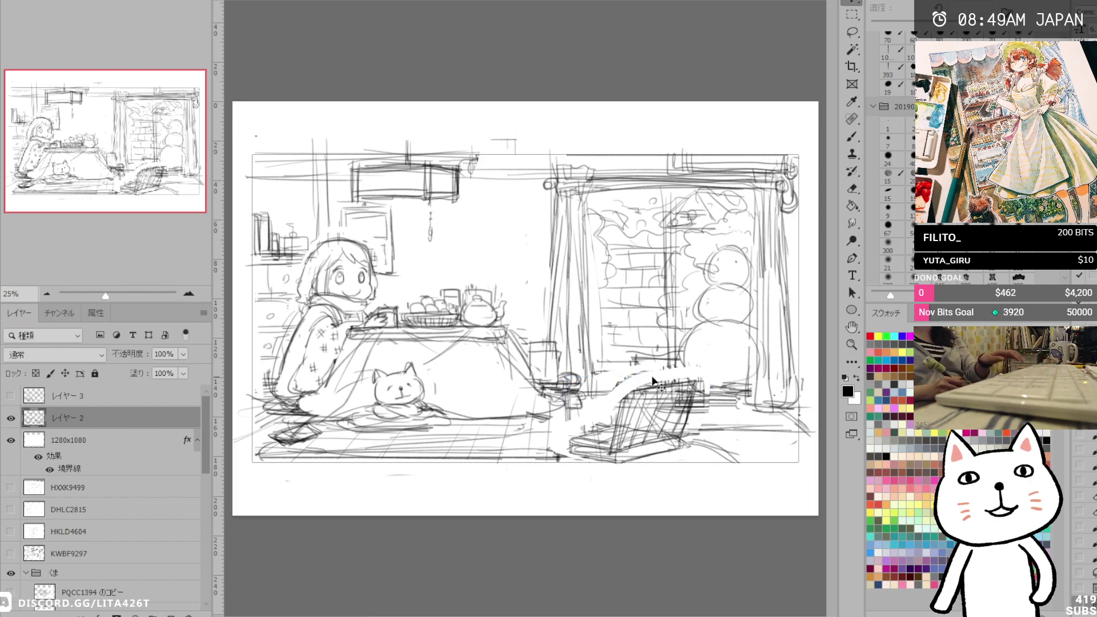
Clean up around the resized floor chair and redraw its seat, hatched back and the nearby floor lines.
key("e")
key("b")
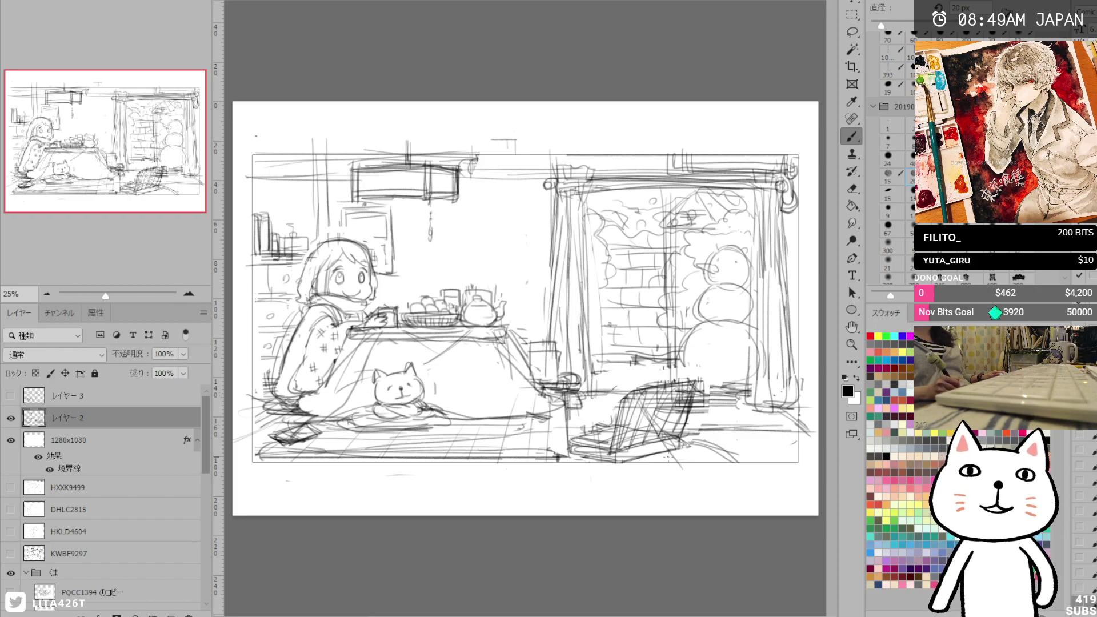
key("e")
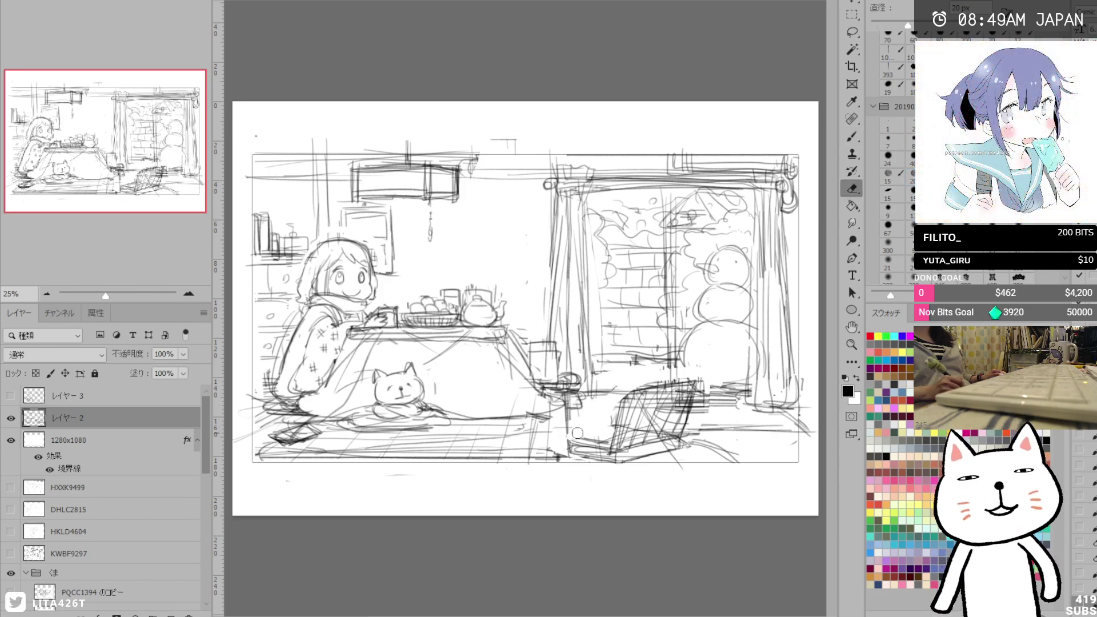
key("b")
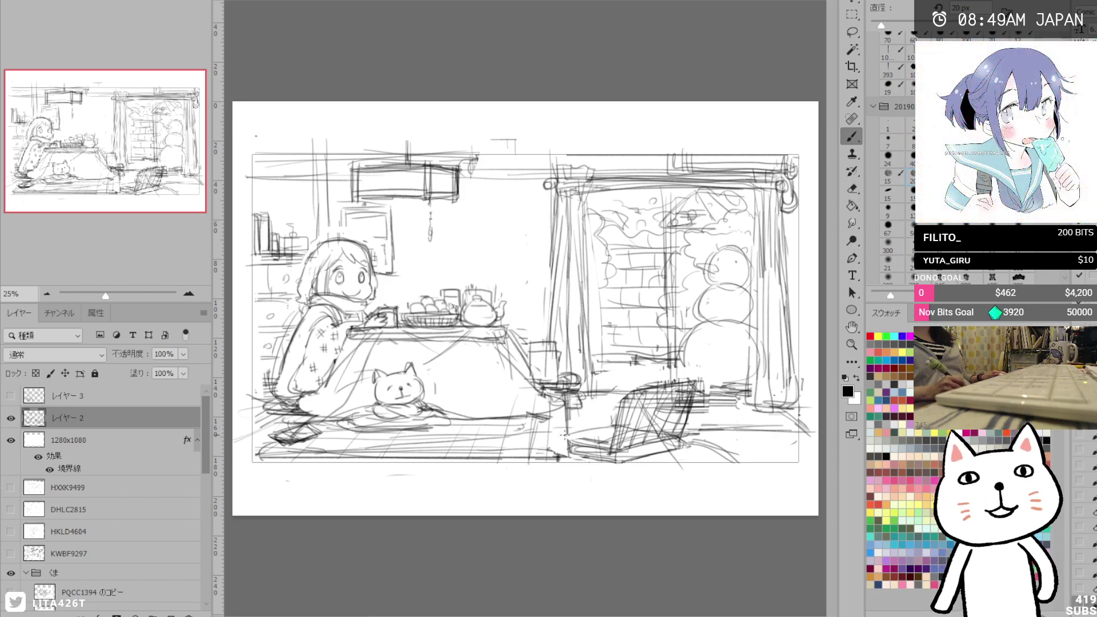
left_click_drag(566, 437, 621, 446)
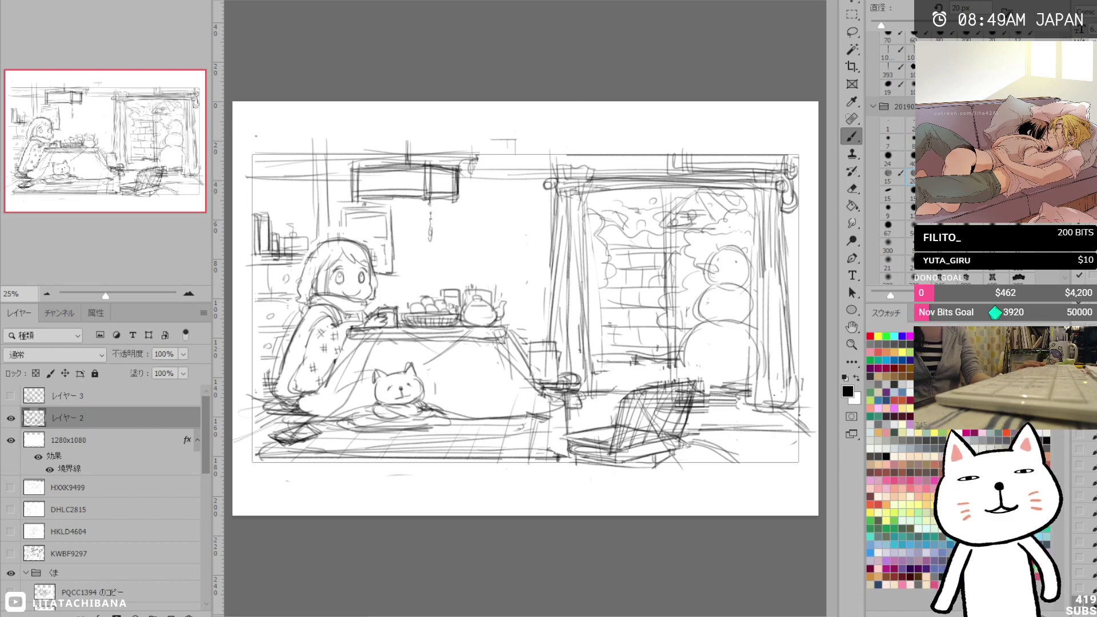
View the finished art book cover, browse the INKTOBER2021 book folder's files and return to the kotatsu sketch.
key("ctrl+Tab")
key("ctrl+Tab")
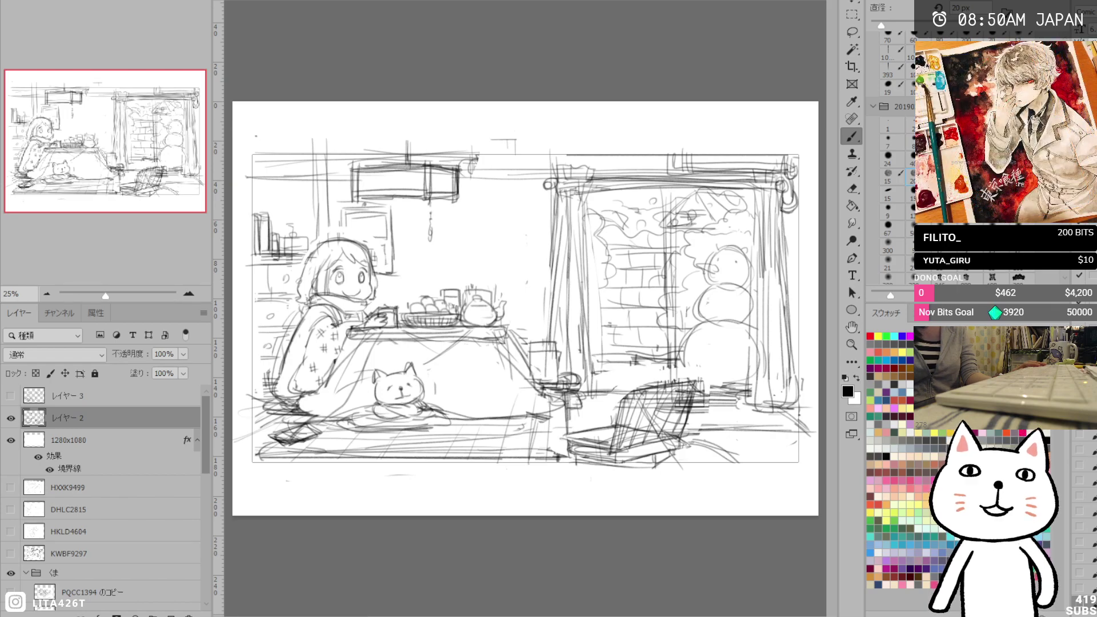
key("ctrl+Tab")
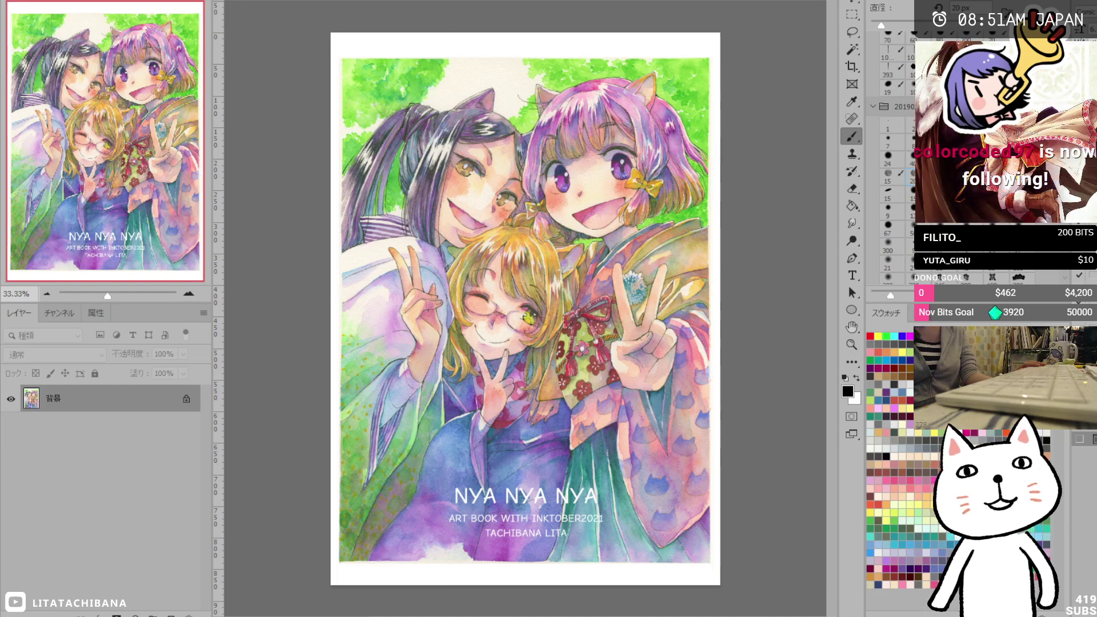
key("ctrl+o")
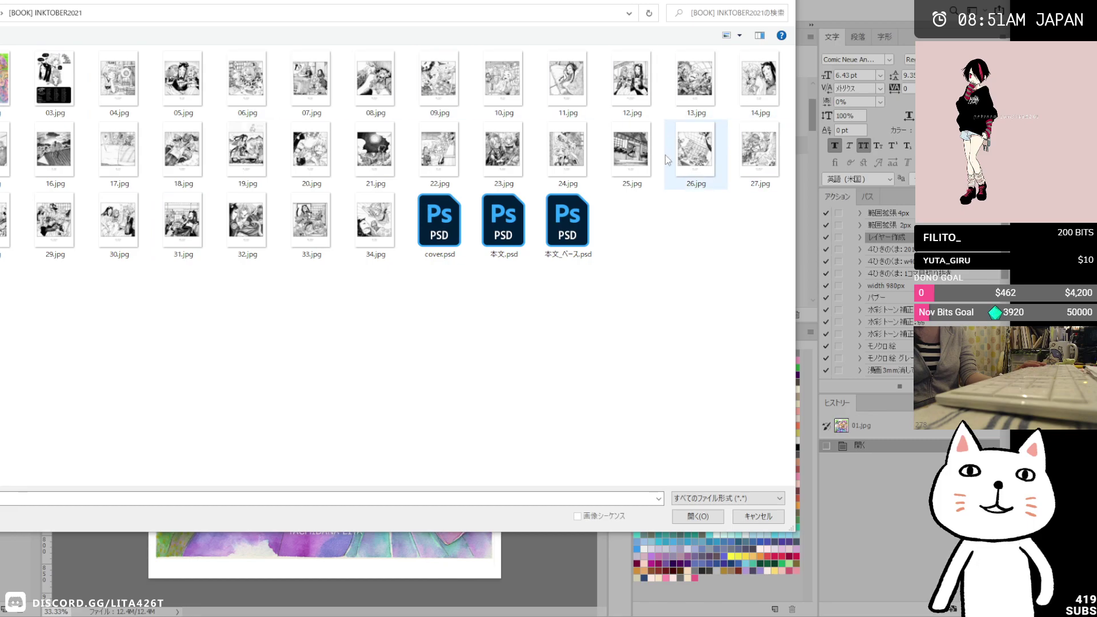
left_click(672, 292)
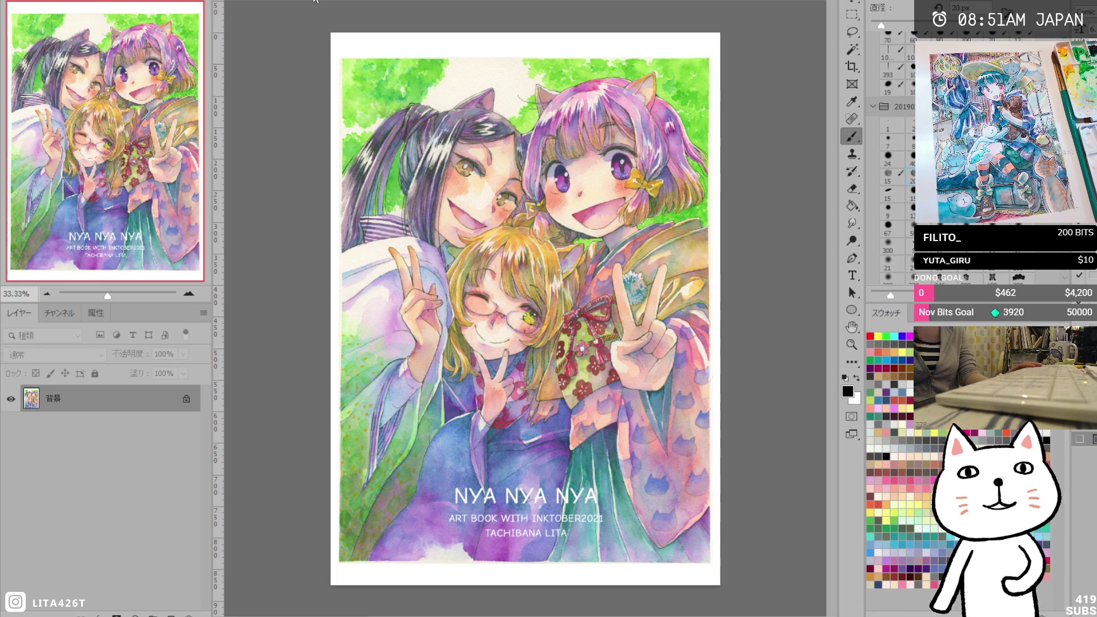
key("ctrl+Tab")
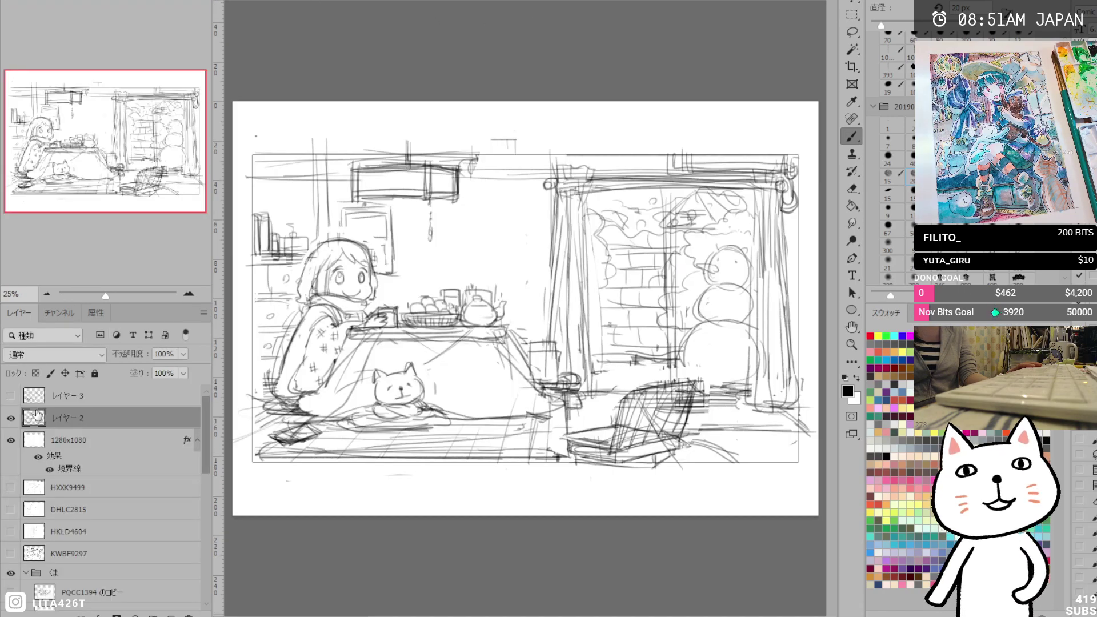
Compare the kotatsu sketch on レイヤー 2 with the snowman sketch on レイヤー 3 by alternating their visibility, leaving レイヤー 3 shown.
left_click(10, 418)
left_click(11, 396)
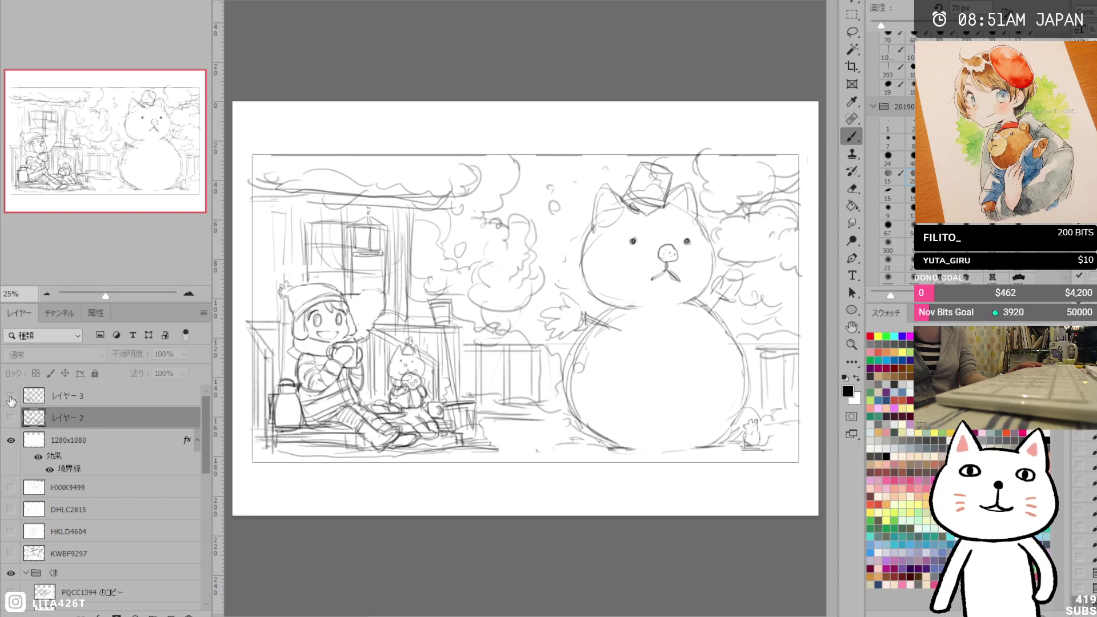
left_click(10, 396)
left_click(10, 417)
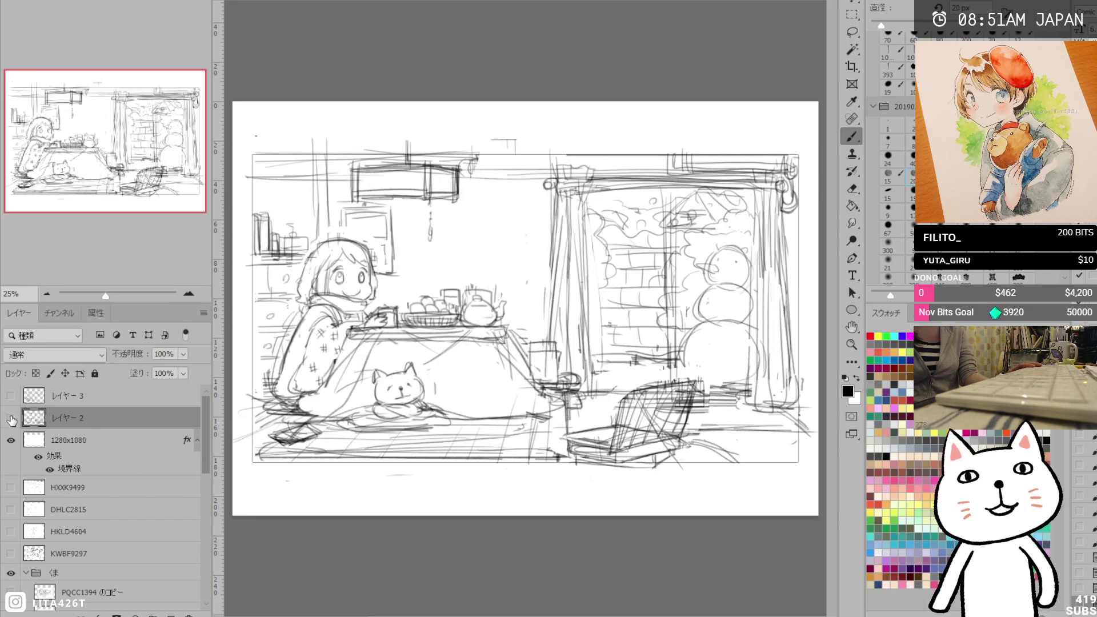
left_click(10, 418)
left_click(10, 395)
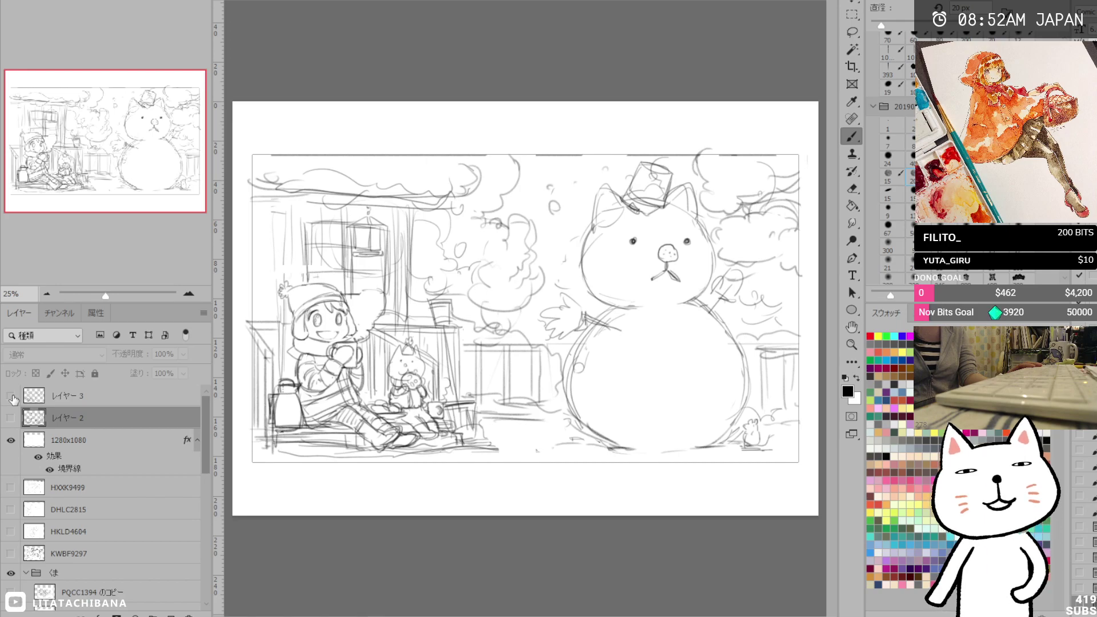
left_click(11, 417)
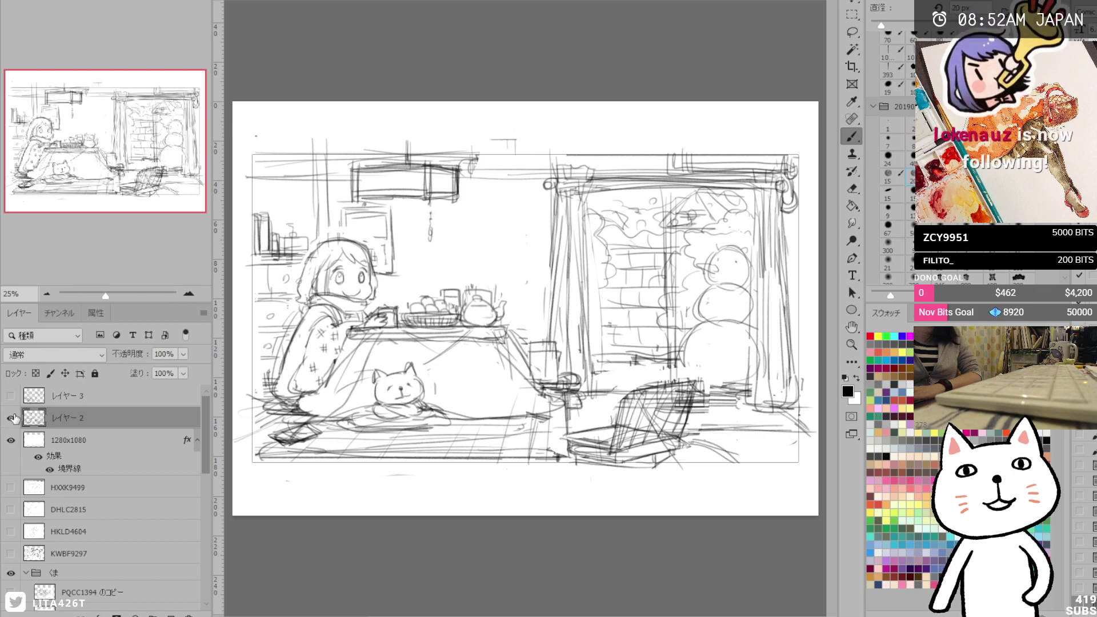
left_click(10, 418)
left_click(10, 395)
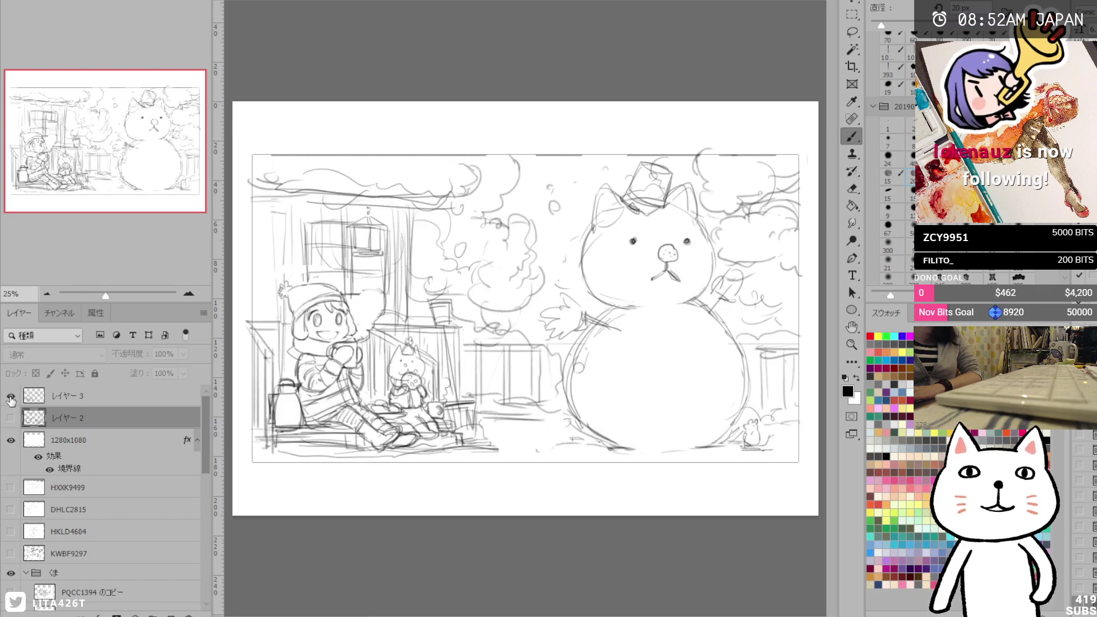